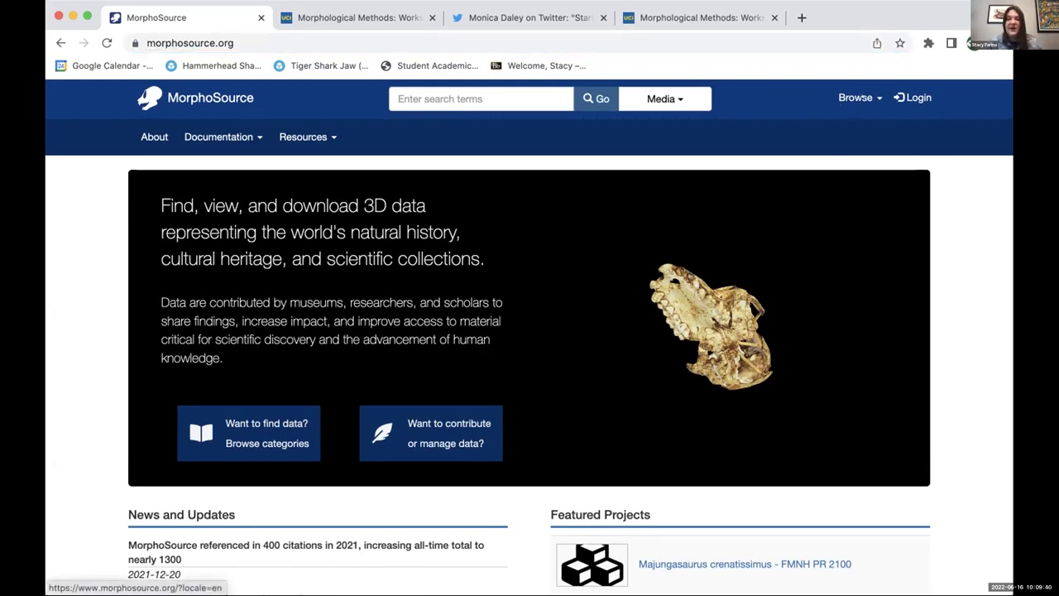
Open the Biological Taxonomy browsing page on MorphoSource.
{"action": "left_click", "coordinate": [860, 98]}
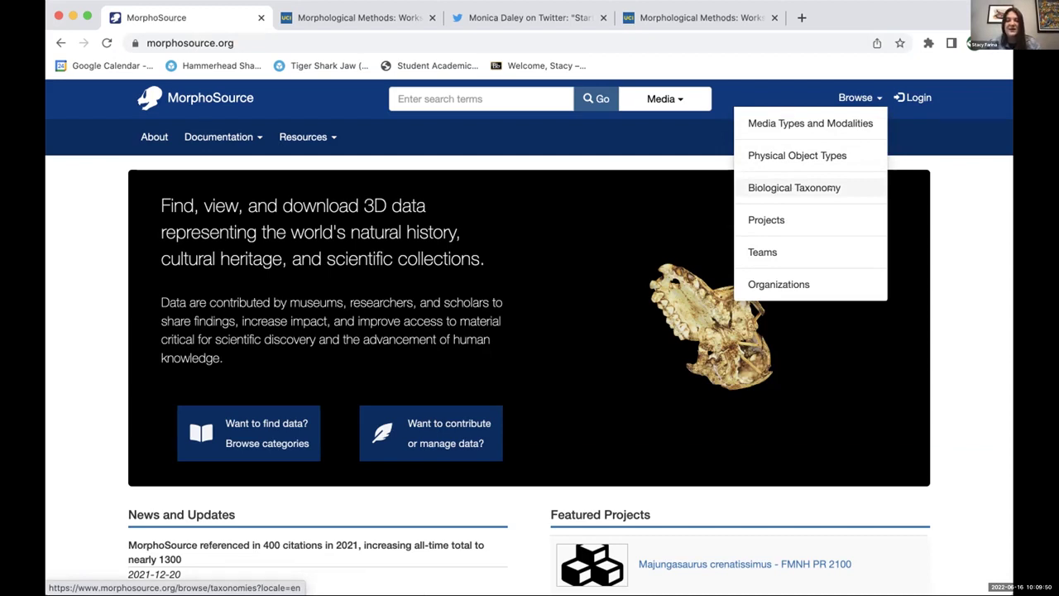
{"action": "left_click", "coordinate": [404, 97]}
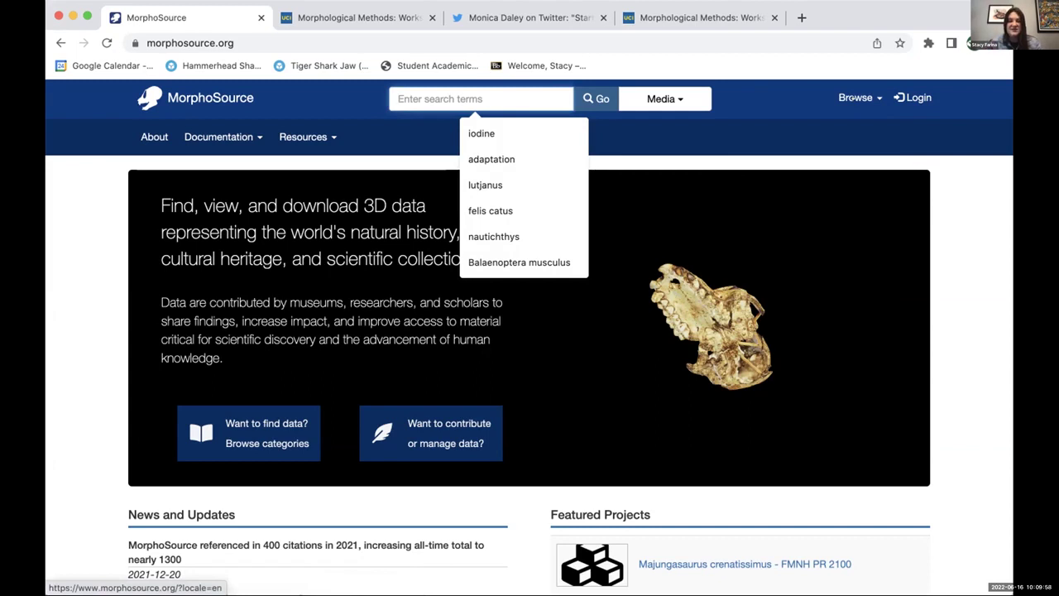
{"action": "left_click", "coordinate": [852, 98]}
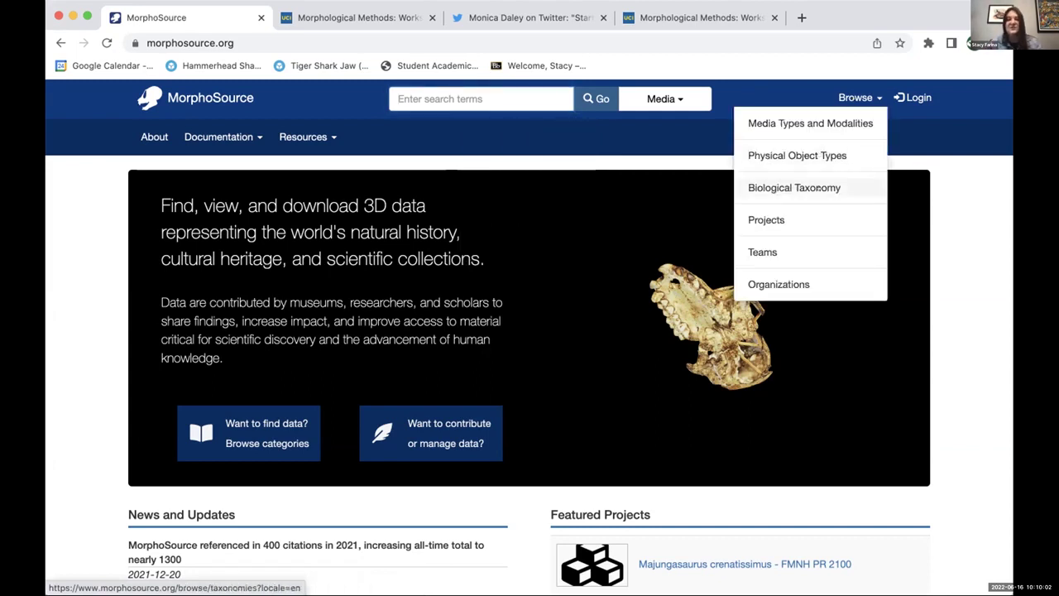
{"action": "left_click", "coordinate": [818, 188]}
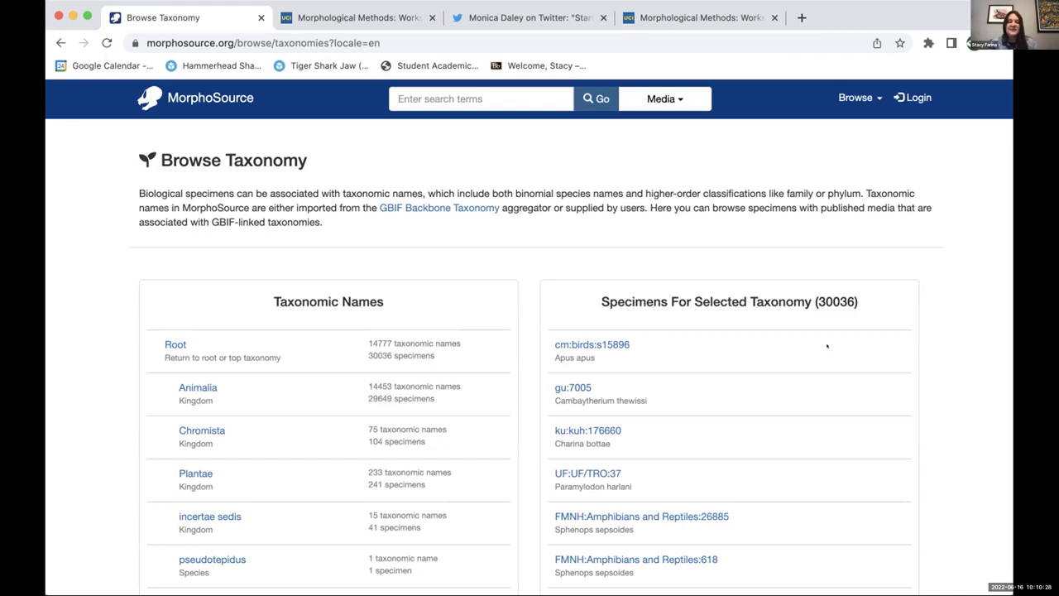
Narrow the taxonomic names to the kingdom Animalia.
{"action": "scroll", "coordinate": [611, 349], "scroll_direction": "down", "scroll_amount": 5}
{"action": "scroll", "coordinate": [197, 236], "scroll_direction": "up", "scroll_amount": 2}
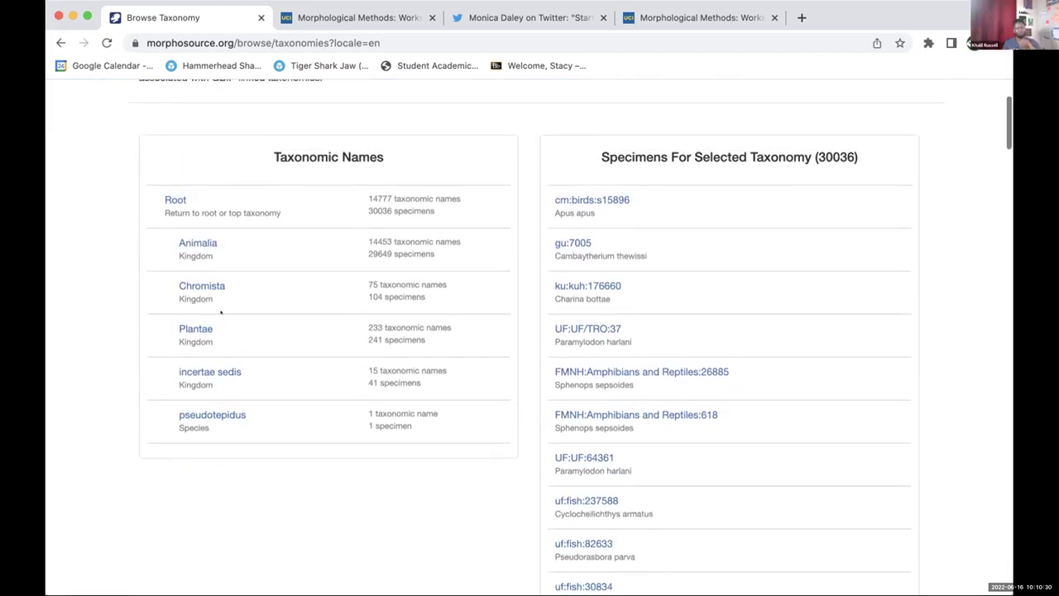
{"action": "left_click", "coordinate": [197, 242]}
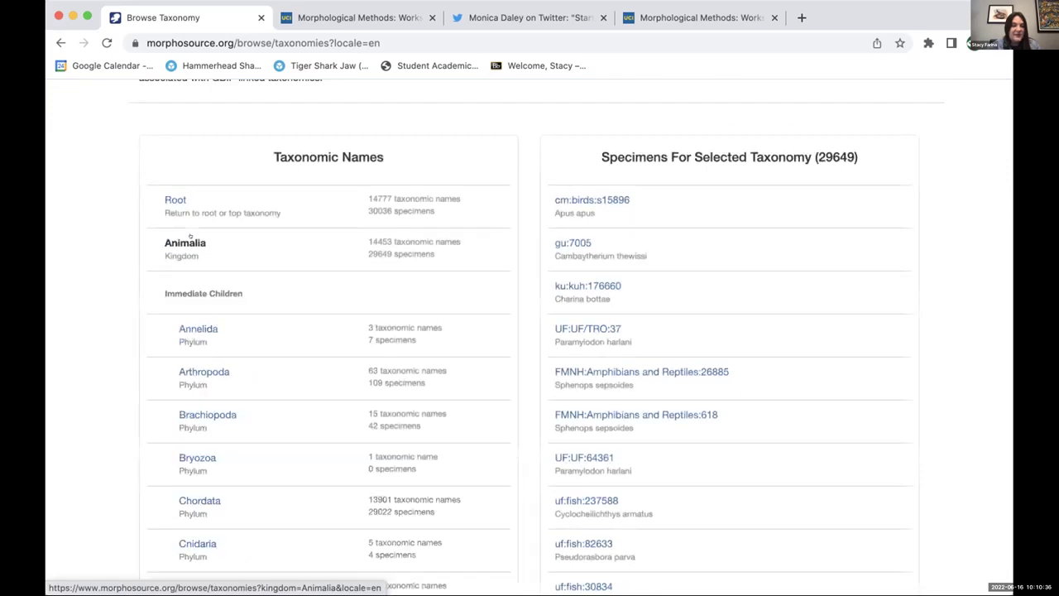
Narrow the Animalia taxonomy to the phylum Chordata.
{"action": "scroll", "coordinate": [229, 338], "scroll_direction": "down", "scroll_amount": 9}
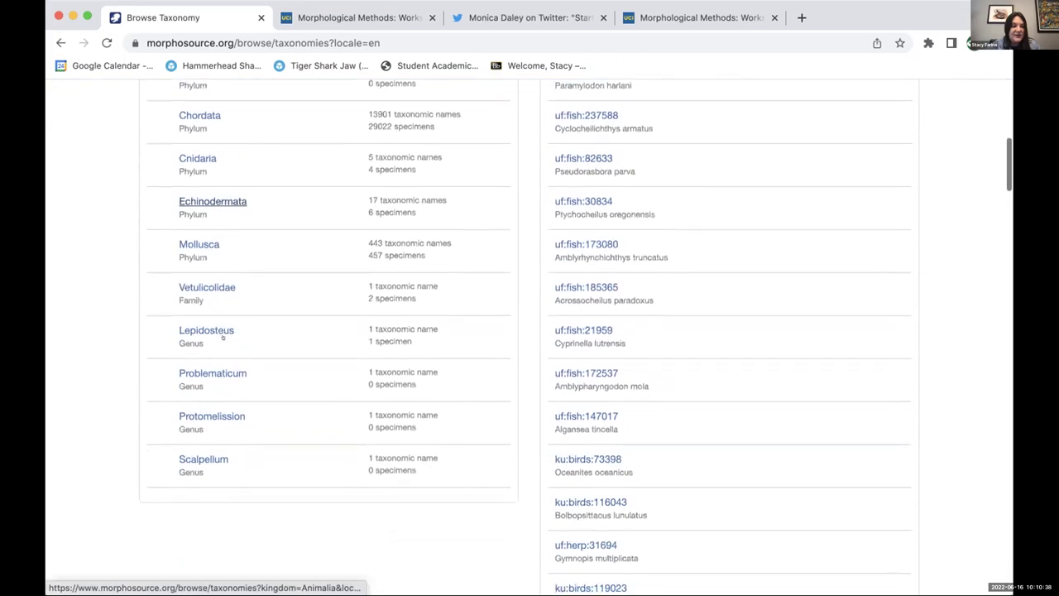
{"action": "scroll", "coordinate": [225, 338], "scroll_direction": "up", "scroll_amount": 5}
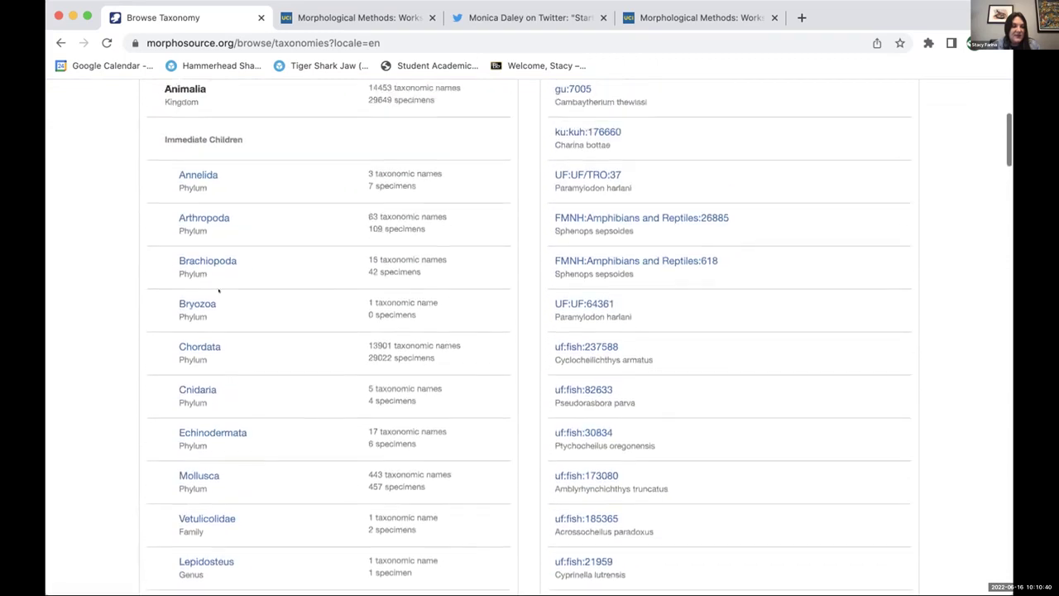
{"action": "scroll", "coordinate": [234, 324], "scroll_direction": "down", "scroll_amount": 3}
{"action": "left_click", "coordinate": [190, 229]}
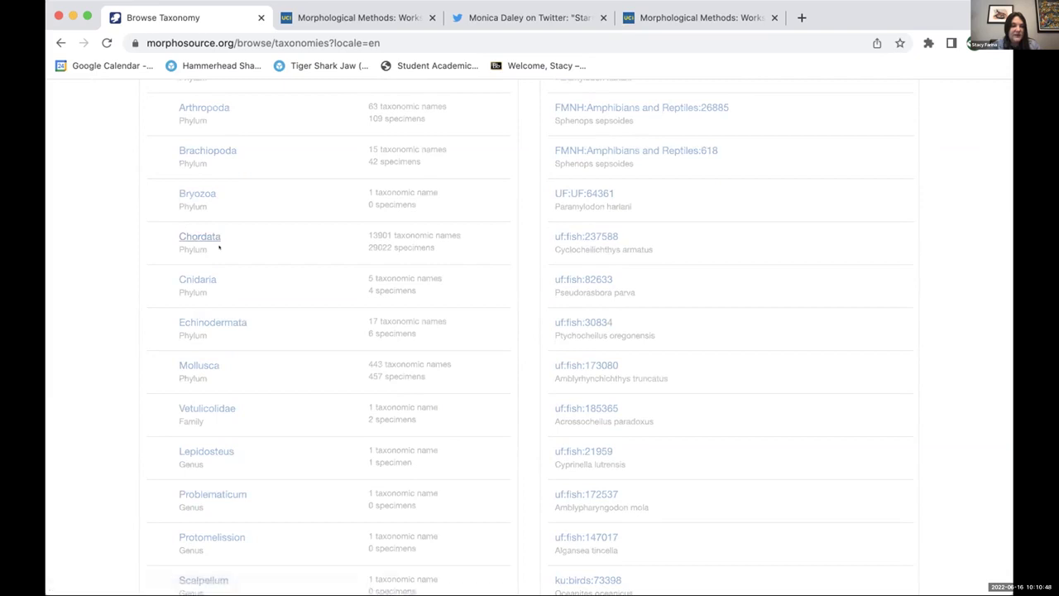
Narrow the Chordata taxonomy to the class Actinopterygii.
{"action": "scroll", "coordinate": [208, 279], "scroll_direction": "up", "scroll_amount": 1}
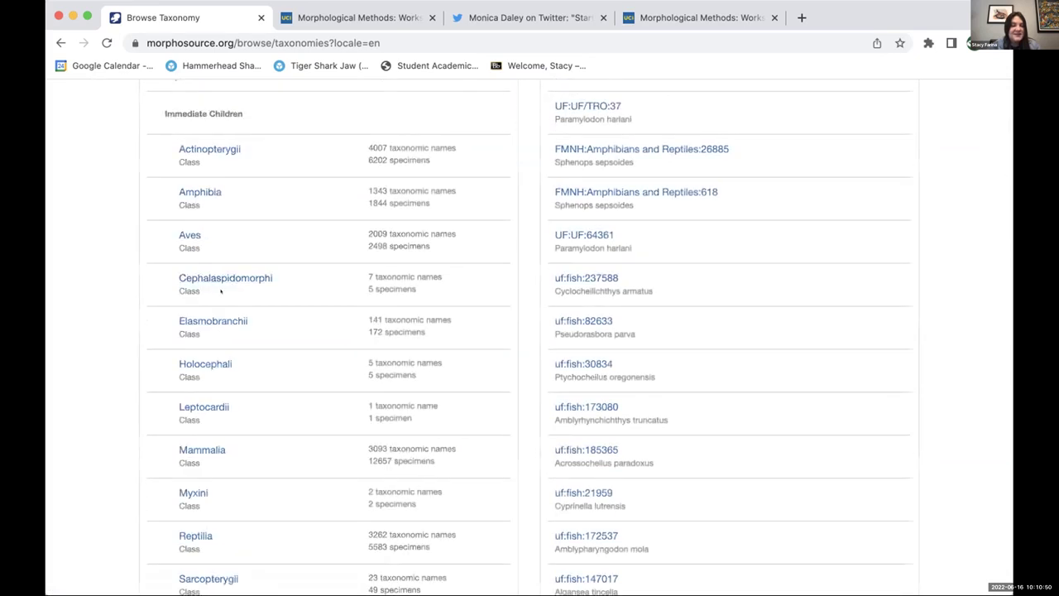
{"action": "scroll", "coordinate": [220, 291], "scroll_direction": "down", "scroll_amount": 5}
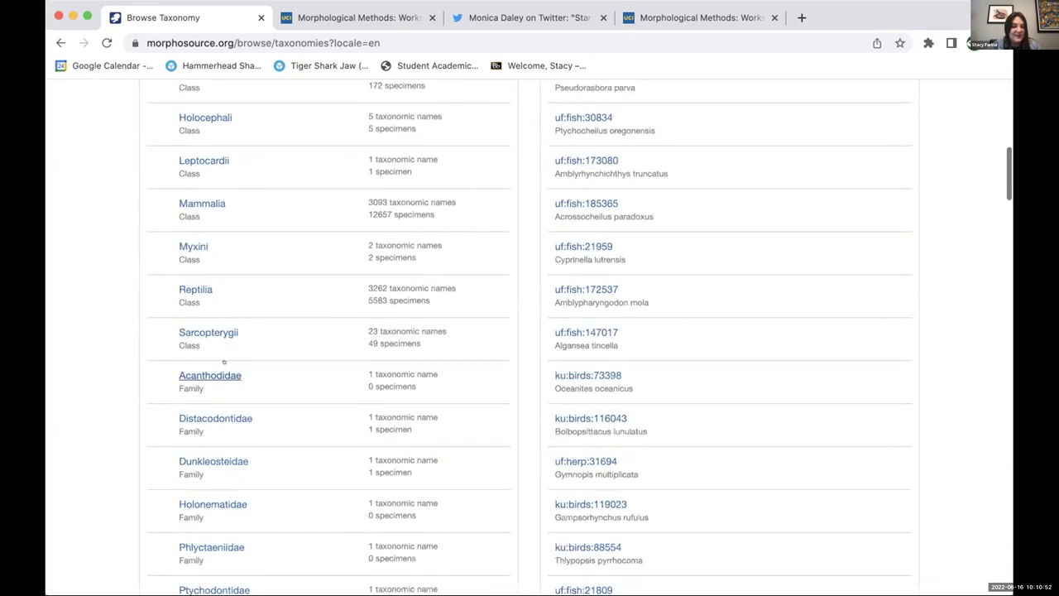
{"action": "scroll", "coordinate": [238, 373], "scroll_direction": "up", "scroll_amount": 6}
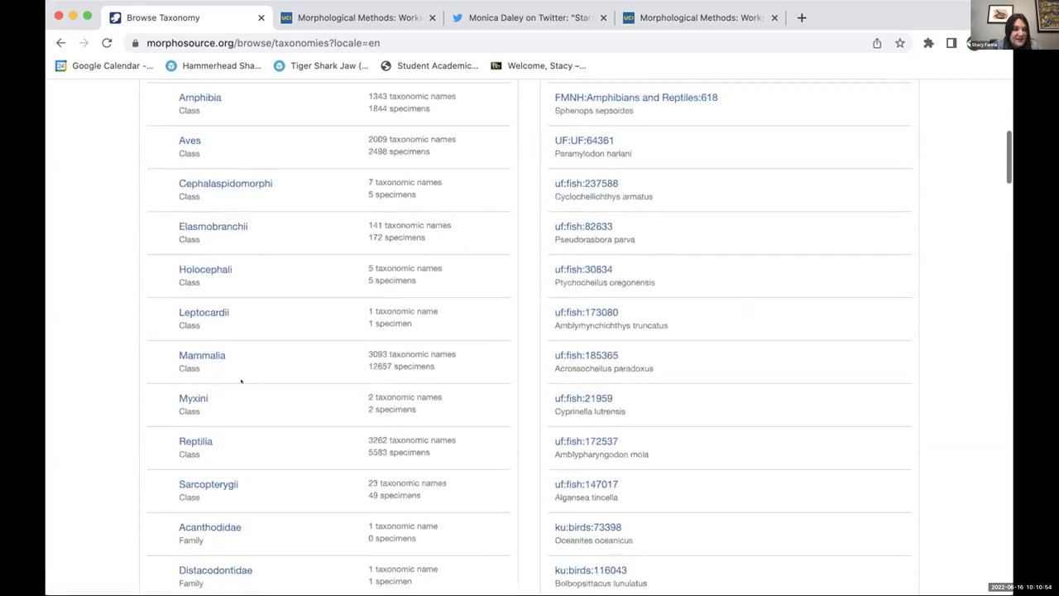
{"action": "scroll", "coordinate": [240, 174], "scroll_direction": "up", "scroll_amount": 1}
{"action": "left_click", "coordinate": [214, 152]}
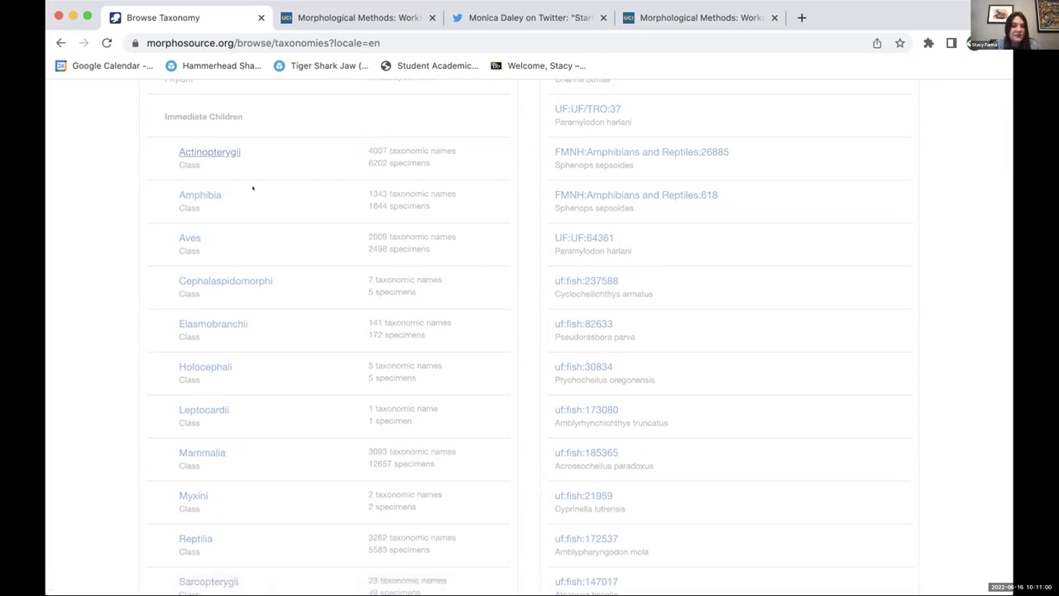
Look through the orders of Actinopterygii and narrow the taxonomy to the order Perciformes.
{"action": "scroll", "coordinate": [253, 188], "scroll_direction": "up", "scroll_amount": 2}
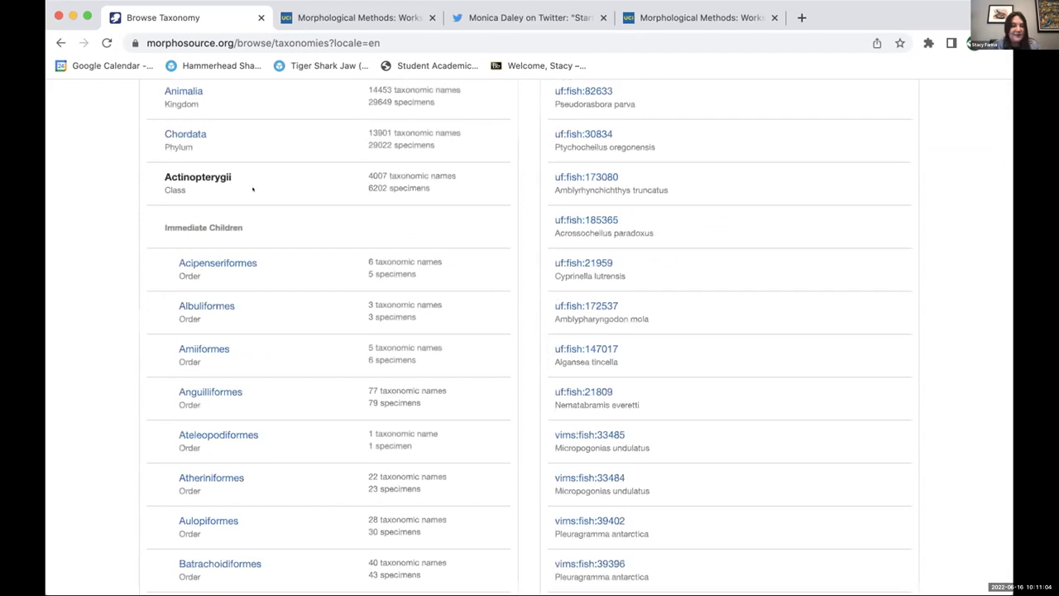
{"action": "scroll", "coordinate": [281, 313], "scroll_direction": "down", "scroll_amount": 2}
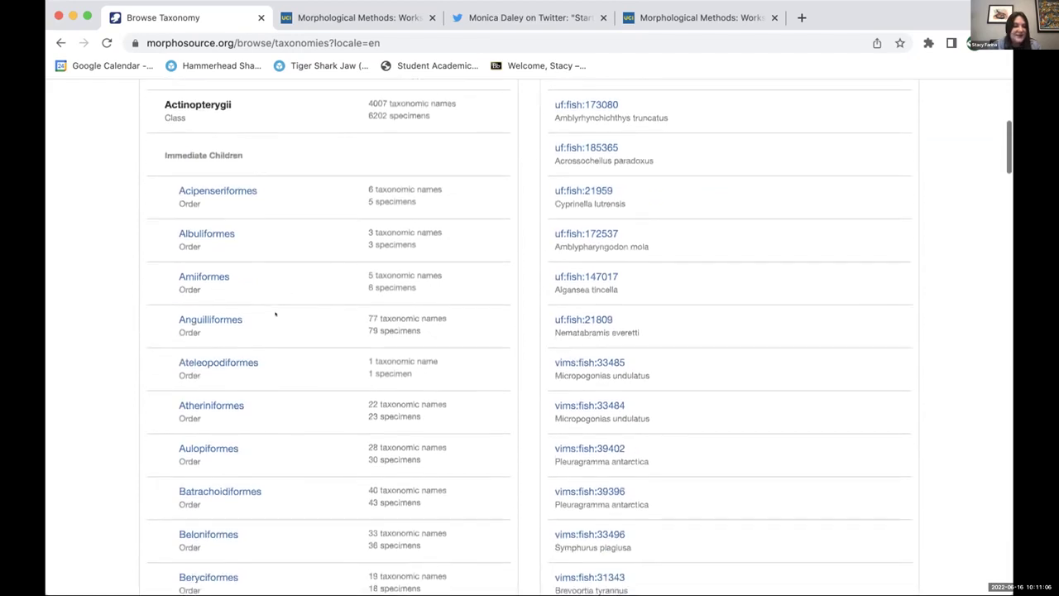
{"action": "scroll", "coordinate": [278, 289], "scroll_direction": "down", "scroll_amount": 10}
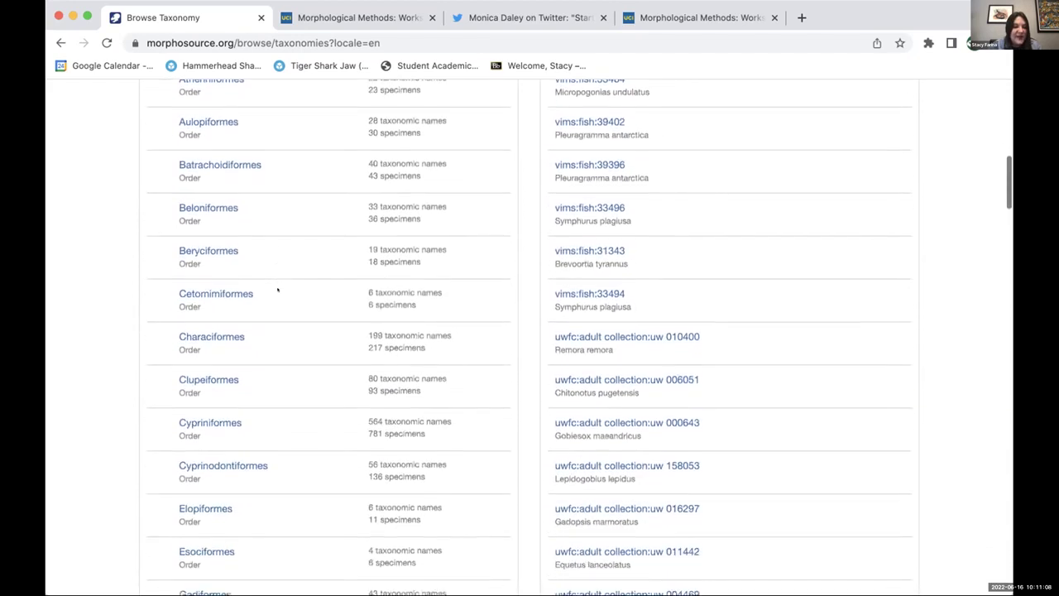
{"action": "scroll", "coordinate": [277, 289], "scroll_direction": "down", "scroll_amount": 9}
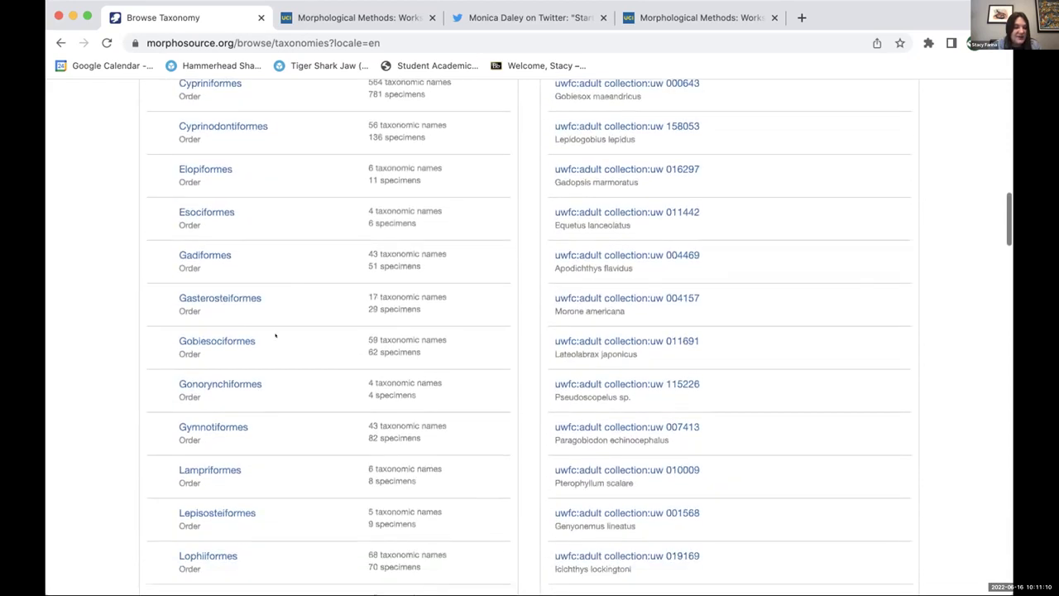
{"action": "scroll", "coordinate": [275, 335], "scroll_direction": "up", "scroll_amount": 7}
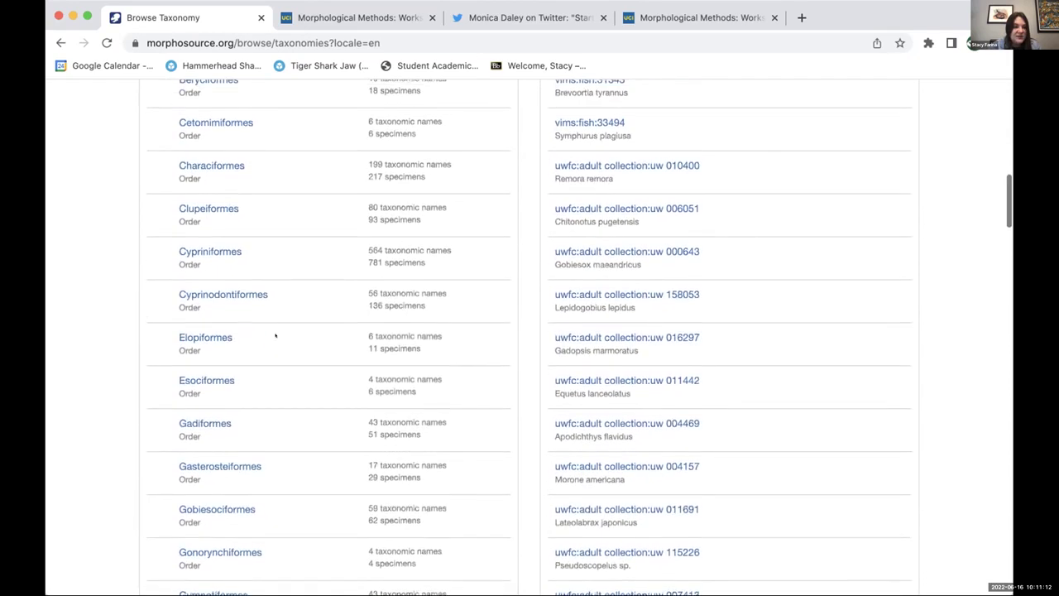
{"action": "scroll", "coordinate": [276, 335], "scroll_direction": "up", "scroll_amount": 2}
{"action": "scroll", "coordinate": [276, 336], "scroll_direction": "down", "scroll_amount": 5}
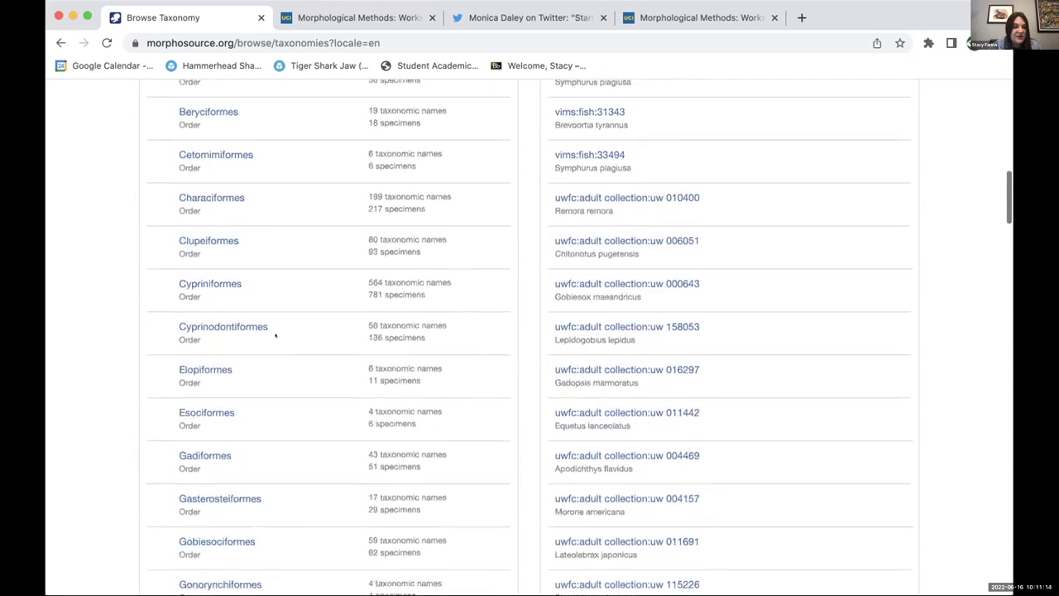
{"action": "scroll", "coordinate": [276, 335], "scroll_direction": "down", "scroll_amount": 7}
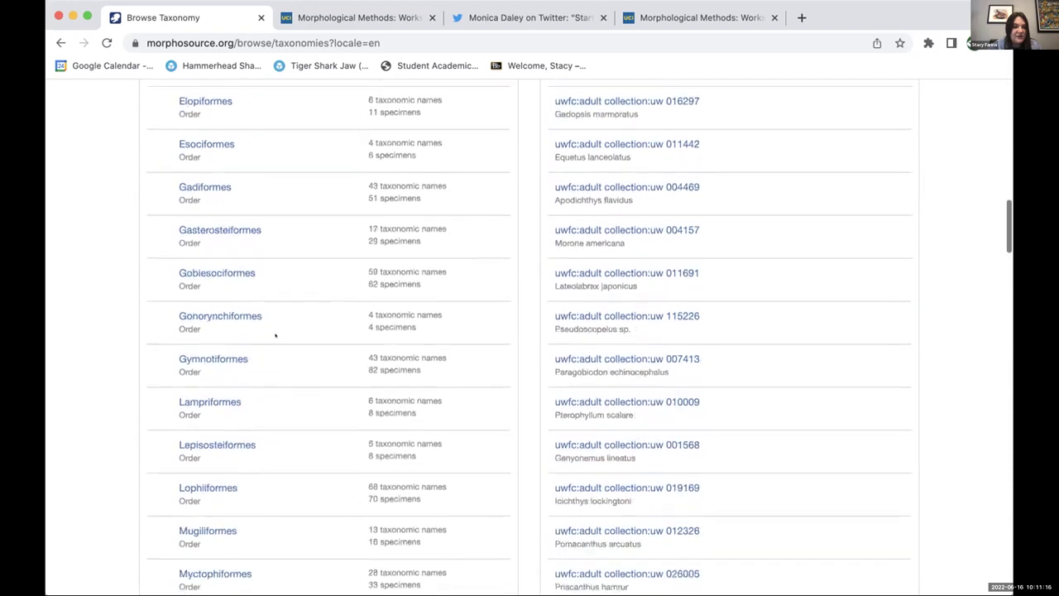
{"action": "scroll", "coordinate": [276, 335], "scroll_direction": "down", "scroll_amount": 9}
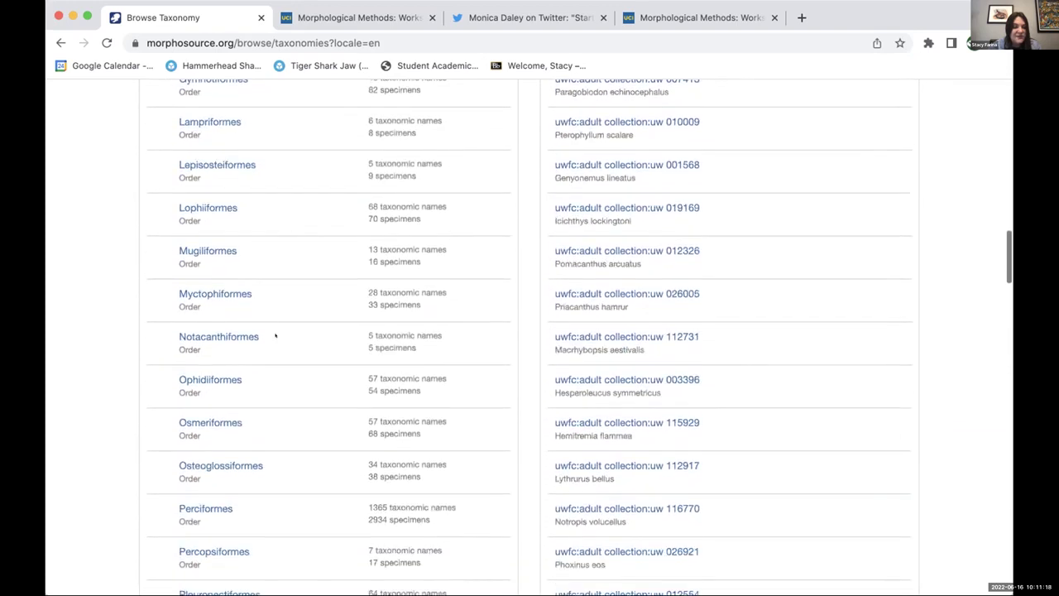
{"action": "scroll", "coordinate": [275, 335], "scroll_direction": "down", "scroll_amount": 10}
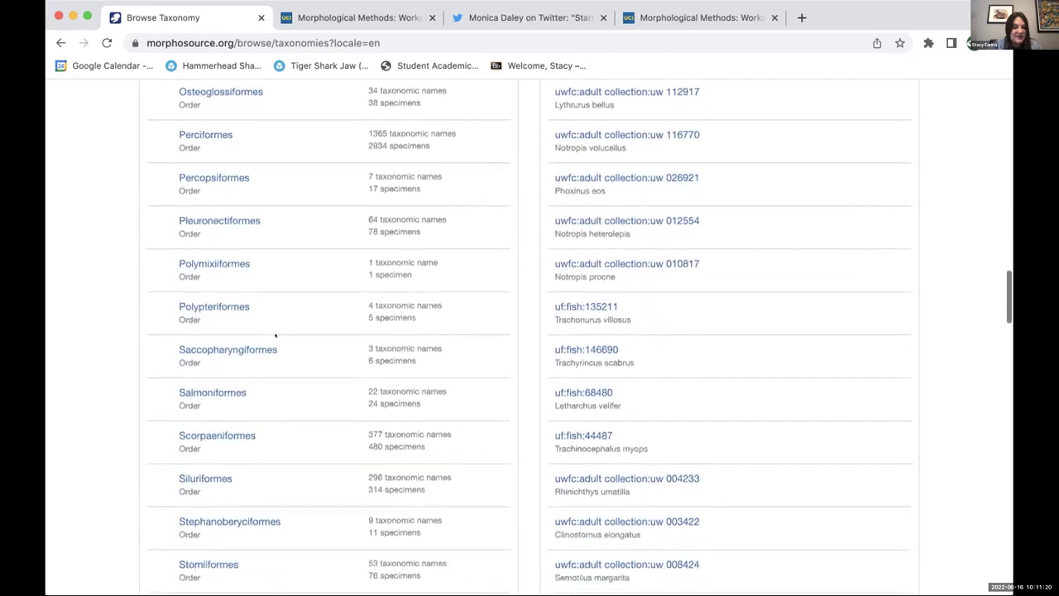
{"action": "scroll", "coordinate": [276, 335], "scroll_direction": "down", "scroll_amount": 3}
{"action": "scroll", "coordinate": [273, 333], "scroll_direction": "up", "scroll_amount": 8}
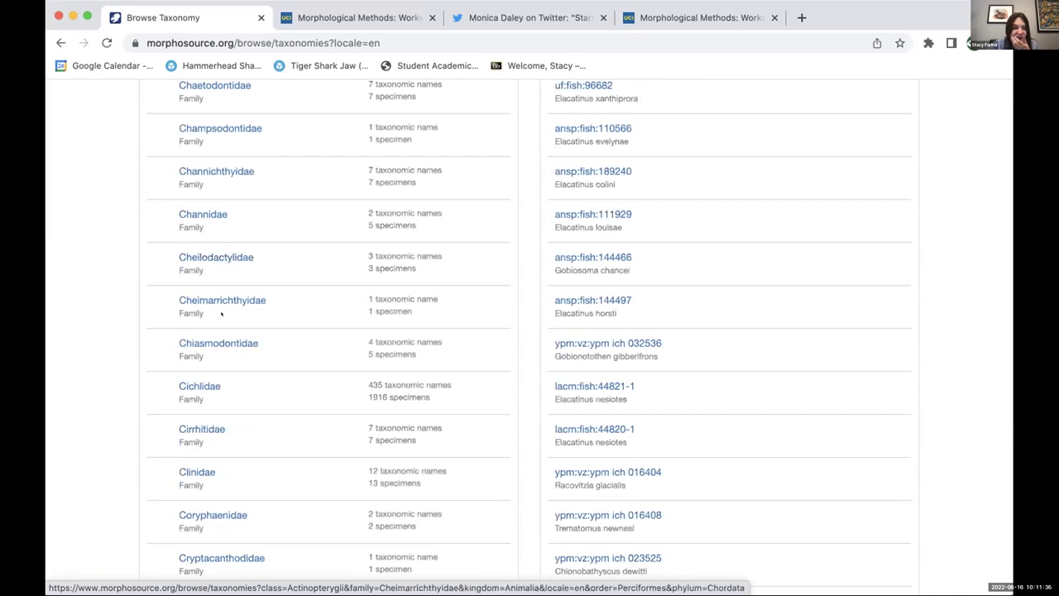
Find the family Cichlidae among the Perciformes families and narrow the taxonomy to it.
{"action": "scroll", "coordinate": [221, 312], "scroll_direction": "up", "scroll_amount": 5}
{"action": "scroll", "coordinate": [221, 312], "scroll_direction": "up", "scroll_amount": 3}
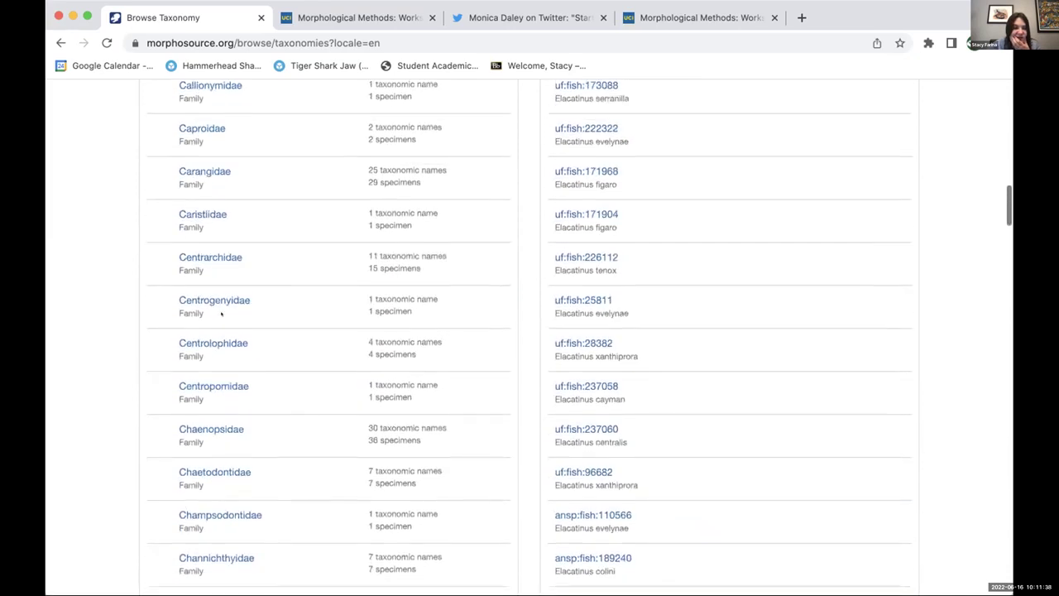
{"action": "scroll", "coordinate": [199, 399], "scroll_direction": "down", "scroll_amount": 5}
{"action": "scroll", "coordinate": [199, 398], "scroll_direction": "down", "scroll_amount": 3}
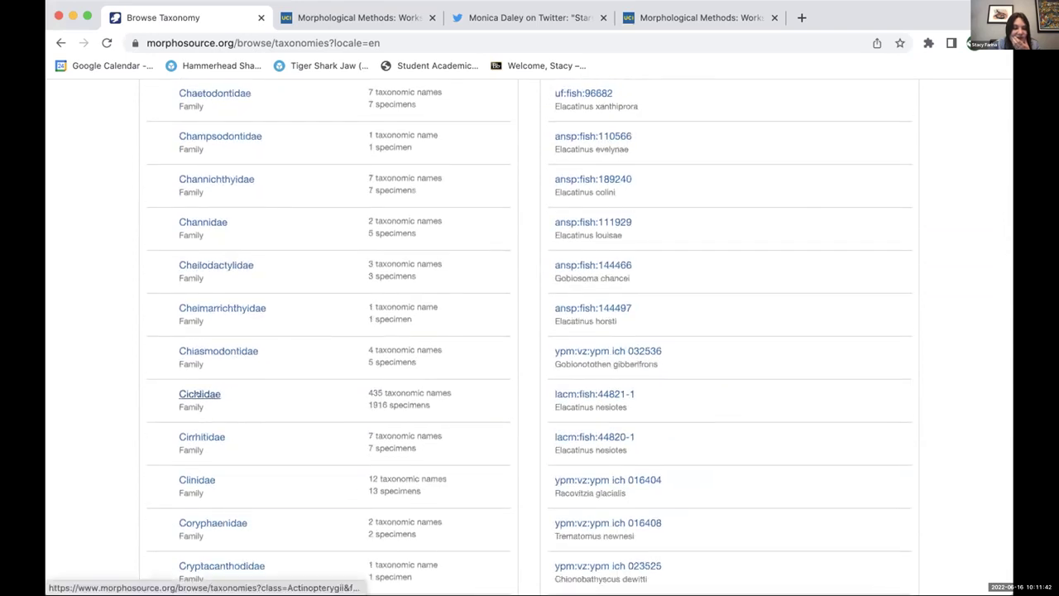
{"action": "left_click", "coordinate": [199, 395]}
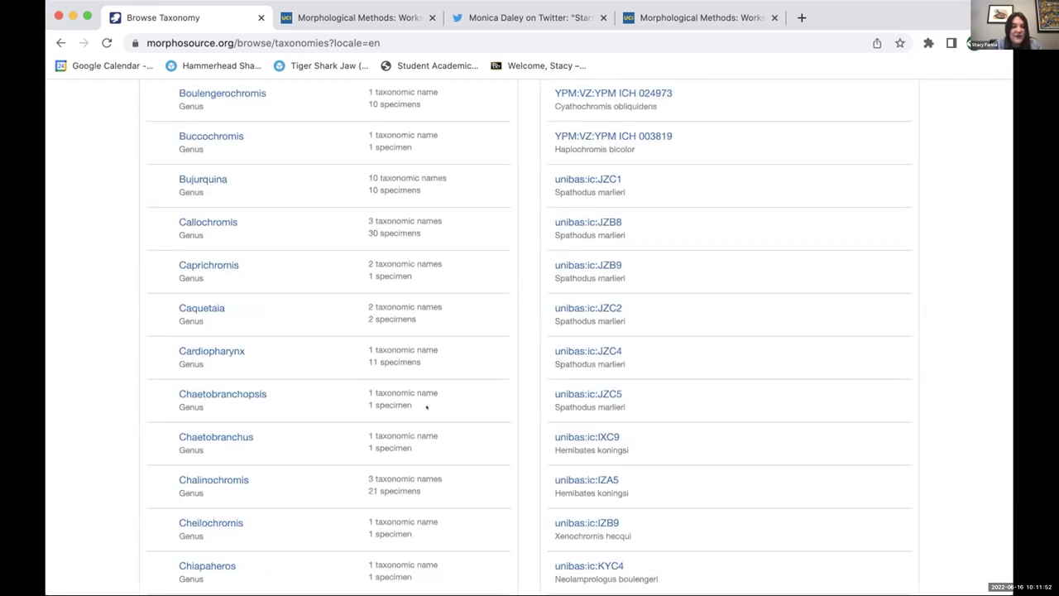
Examine the taxonomic path, the genera and the specimen records listed for the family Cichlidae.
{"action": "scroll", "coordinate": [654, 339], "scroll_direction": "up", "scroll_amount": 5}
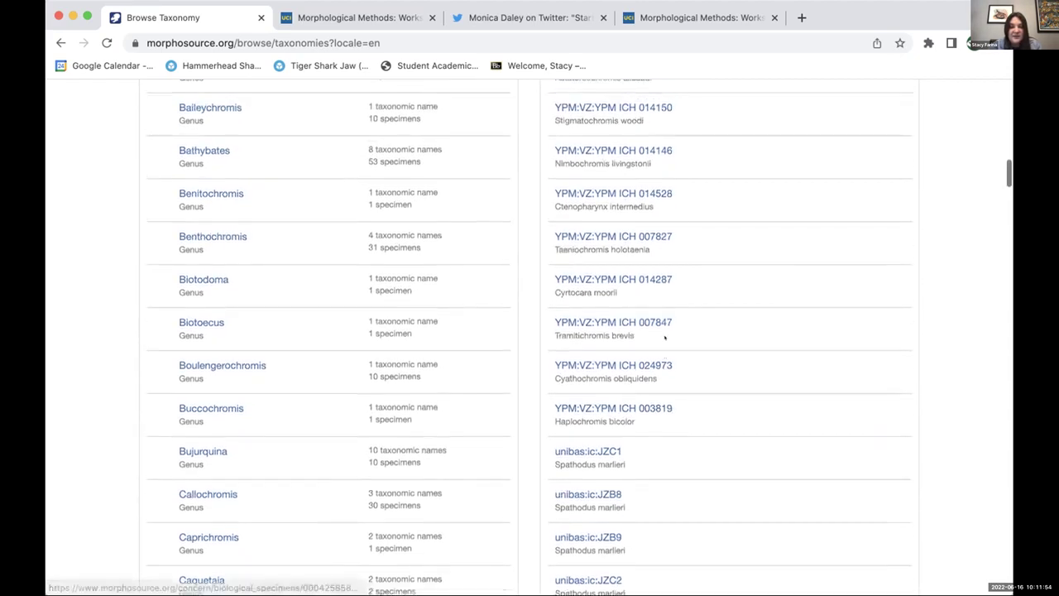
{"action": "scroll", "coordinate": [665, 337], "scroll_direction": "up", "scroll_amount": 8}
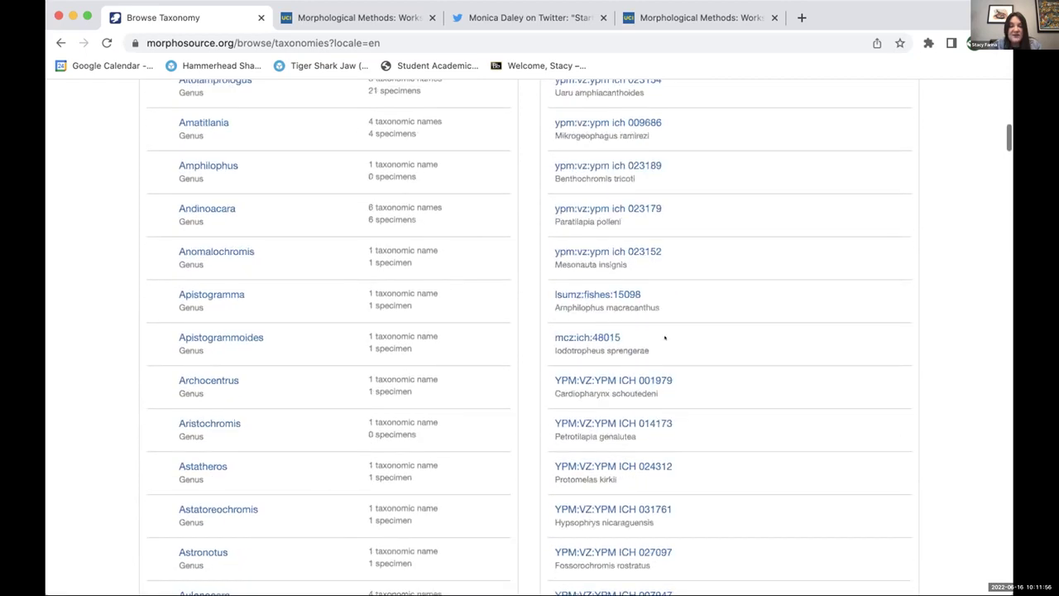
{"action": "scroll", "coordinate": [664, 348], "scroll_direction": "up", "scroll_amount": 4}
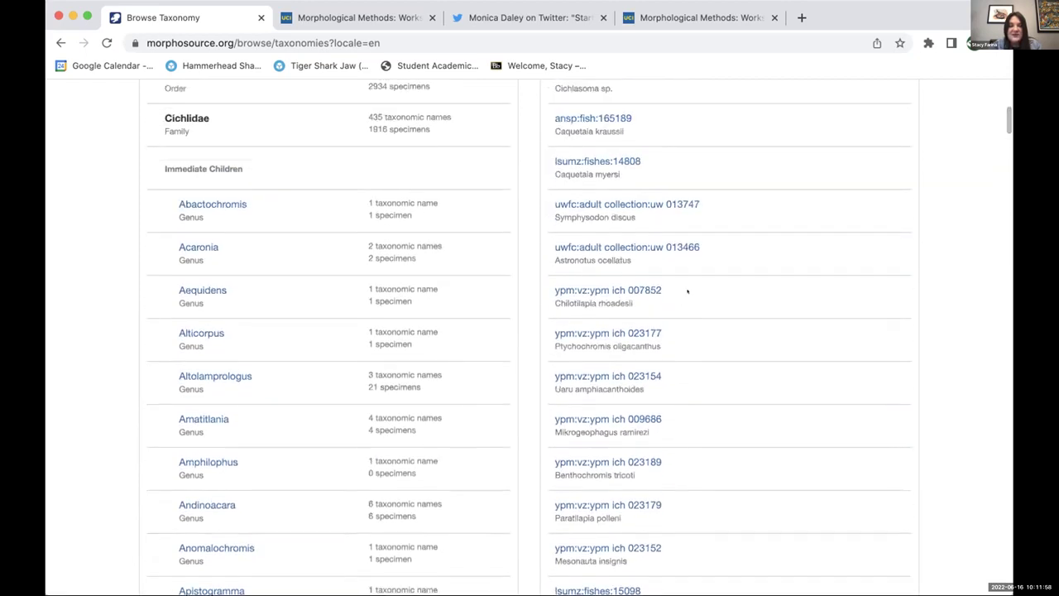
{"action": "scroll", "coordinate": [687, 290], "scroll_direction": "up", "scroll_amount": 4}
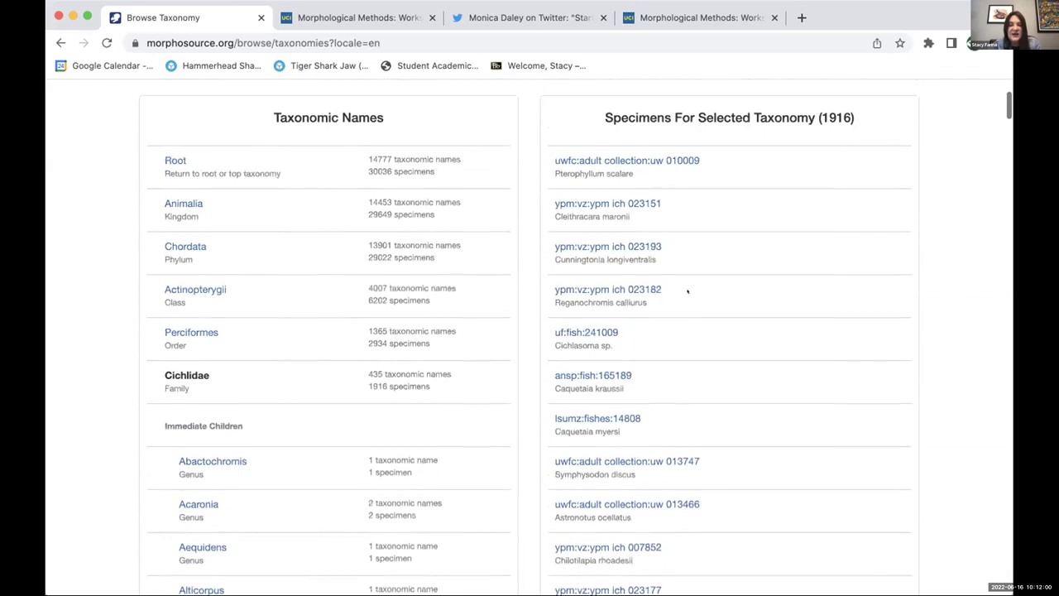
{"action": "scroll", "coordinate": [687, 290], "scroll_direction": "up", "scroll_amount": 1}
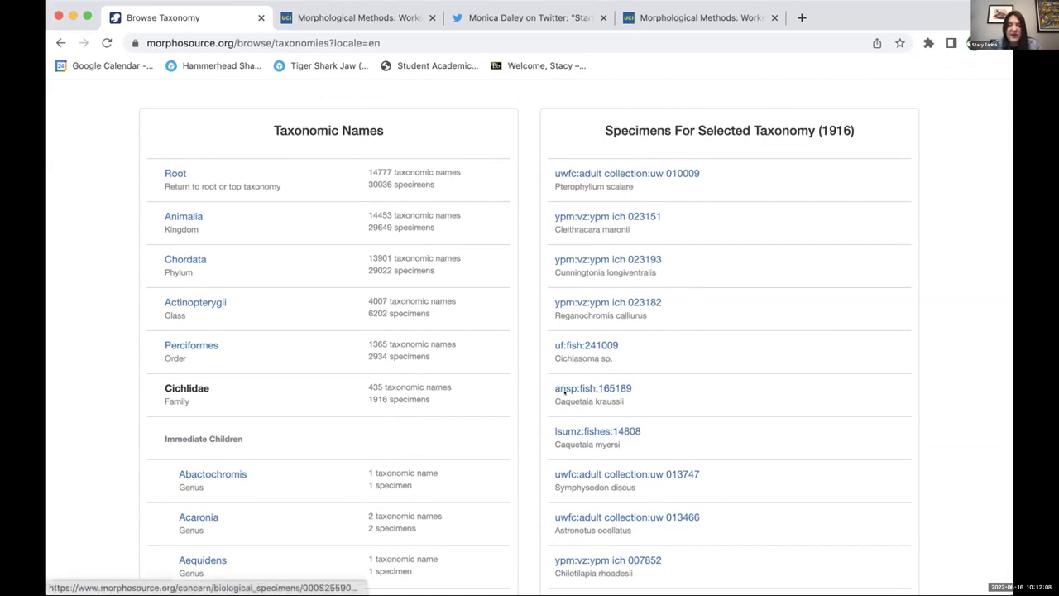
{"action": "scroll", "coordinate": [679, 379], "scroll_direction": "down", "scroll_amount": 1}
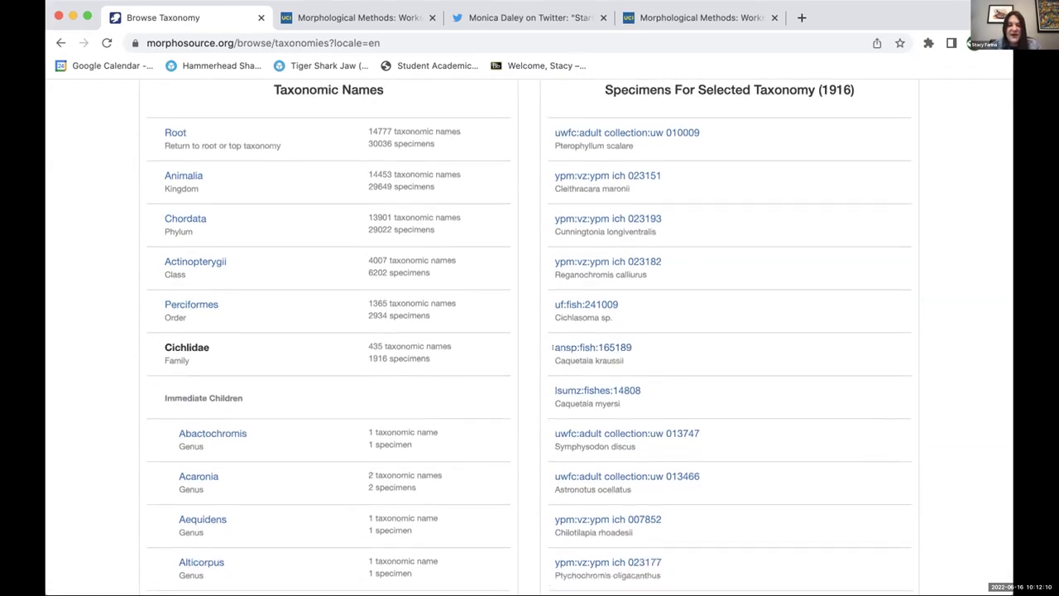
{"action": "scroll", "coordinate": [624, 360], "scroll_direction": "down", "scroll_amount": 3}
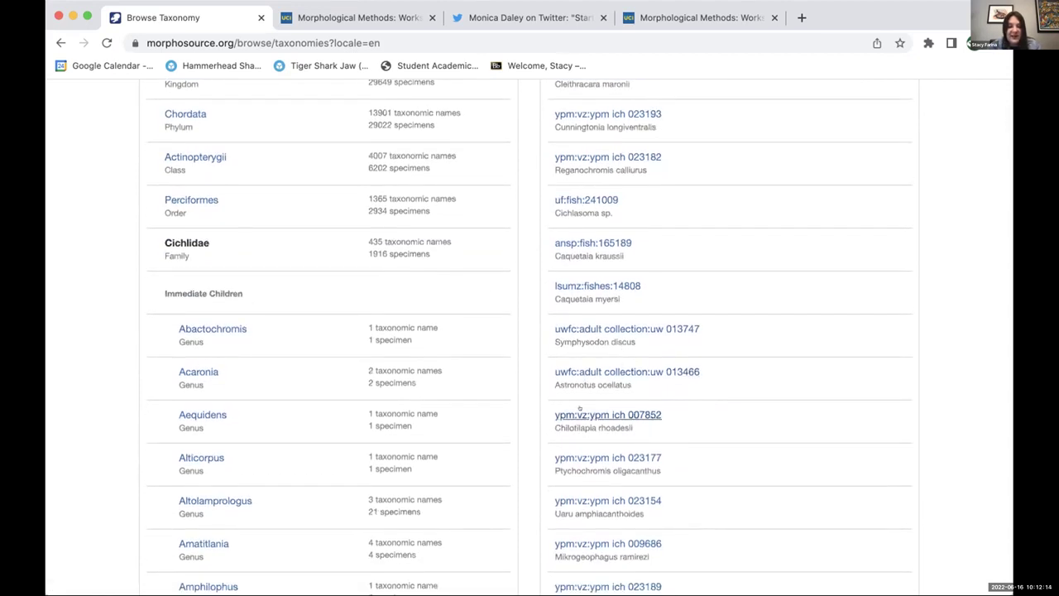
{"action": "scroll", "coordinate": [588, 414], "scroll_direction": "down", "scroll_amount": 8}
{"action": "scroll", "coordinate": [587, 414], "scroll_direction": "down", "scroll_amount": 4}
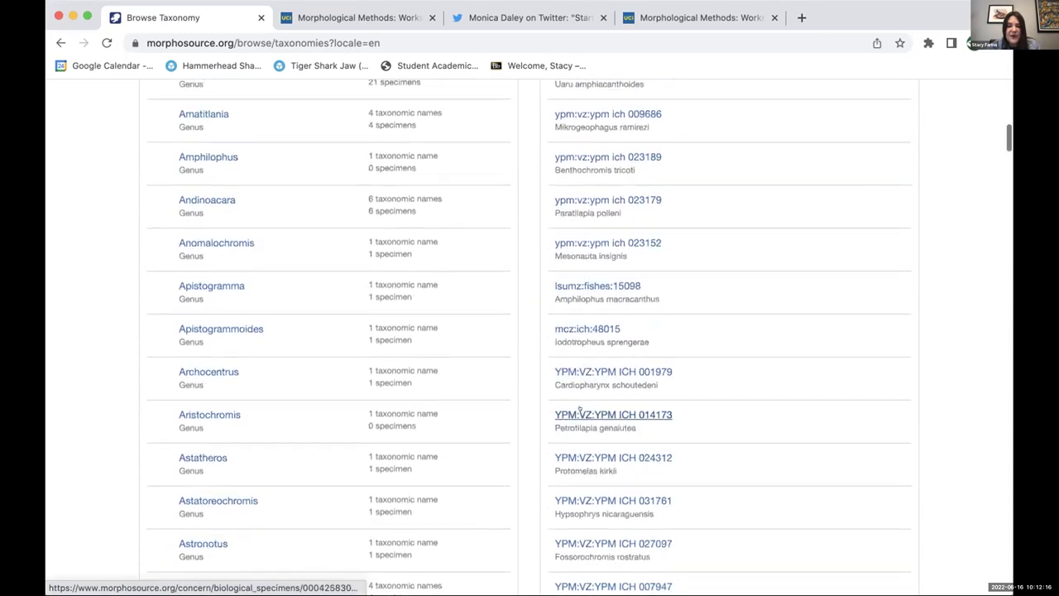
{"action": "scroll", "coordinate": [586, 419], "scroll_direction": "down", "scroll_amount": 5}
{"action": "scroll", "coordinate": [586, 419], "scroll_direction": "down", "scroll_amount": 5}
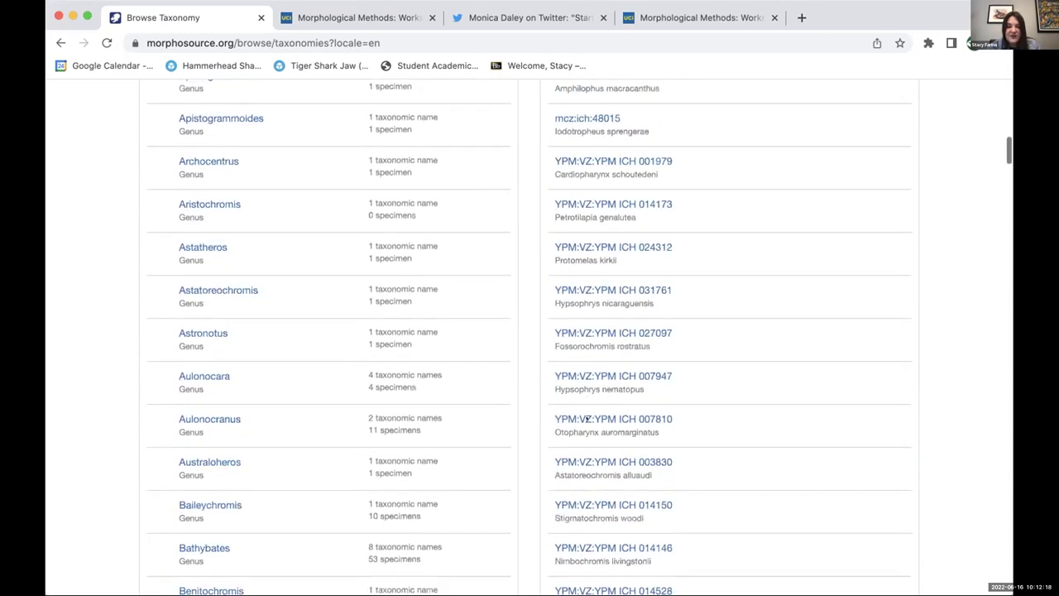
Review the Cichlidae genera and the lineage from Root down to the family on the taxonomy page.
{"action": "scroll", "coordinate": [494, 404], "scroll_direction": "up", "scroll_amount": 4}
{"action": "scroll", "coordinate": [300, 310], "scroll_direction": "up", "scroll_amount": 15}
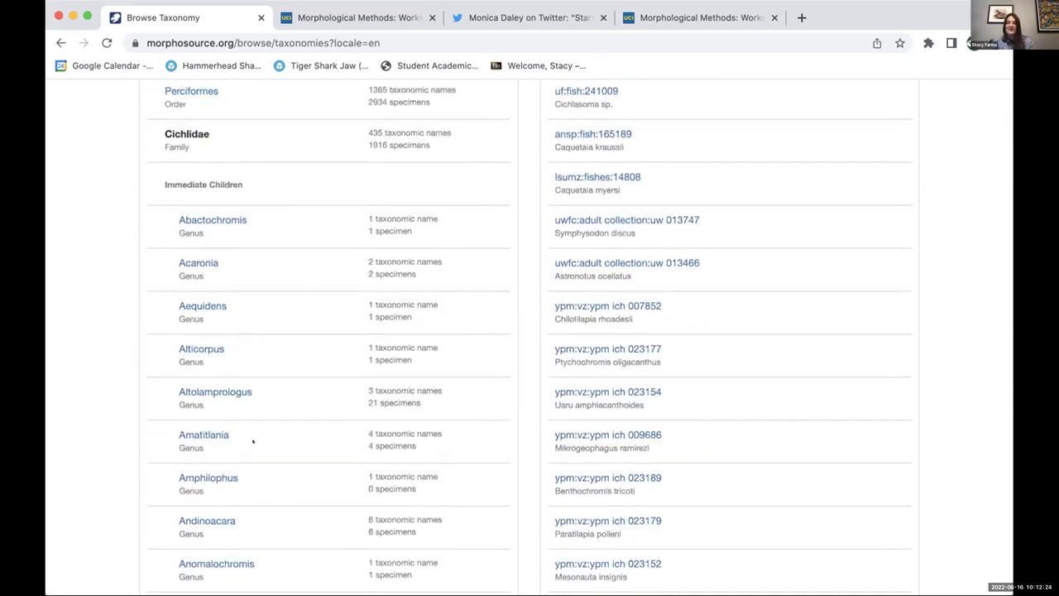
{"action": "scroll", "coordinate": [437, 289], "scroll_direction": "up", "scroll_amount": 10}
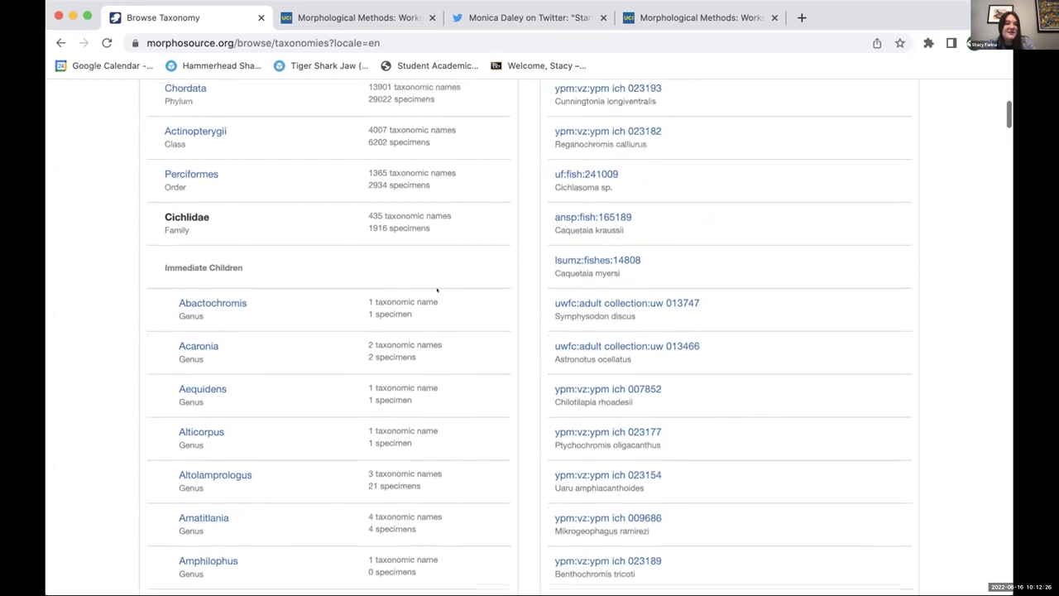
{"action": "scroll", "coordinate": [437, 288], "scroll_direction": "up", "scroll_amount": 2}
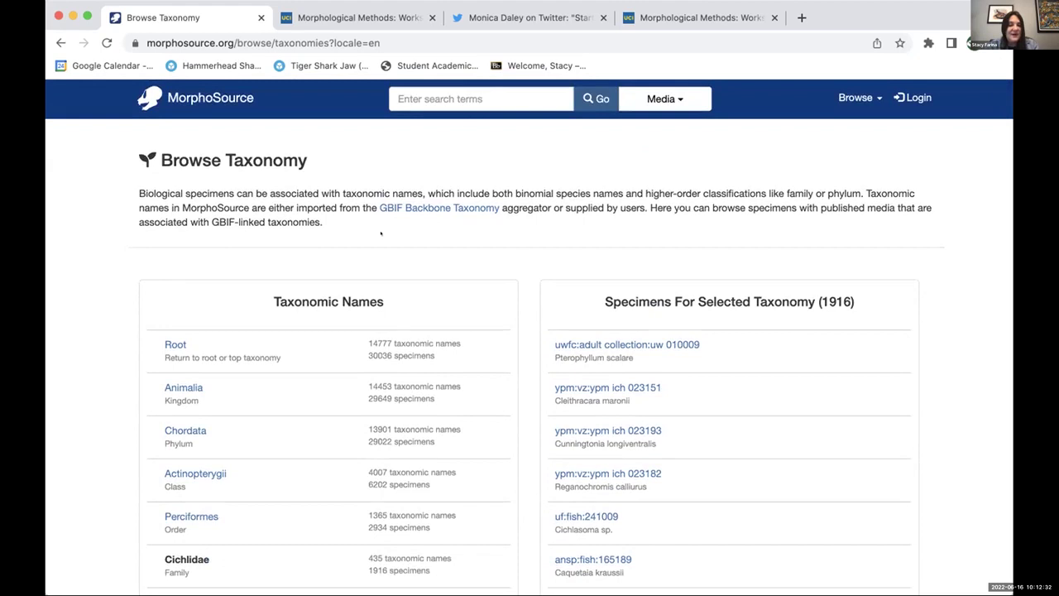
{"action": "left_click", "coordinate": [437, 88]}
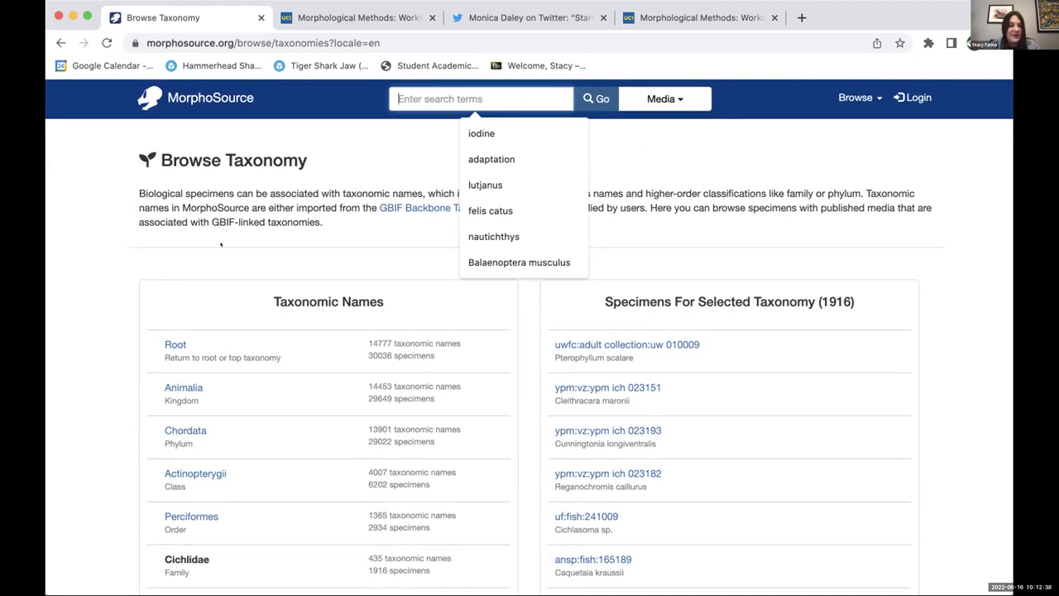
{"action": "left_click", "coordinate": [104, 310]}
{"action": "scroll", "coordinate": [105, 309], "scroll_direction": "down", "scroll_amount": 3}
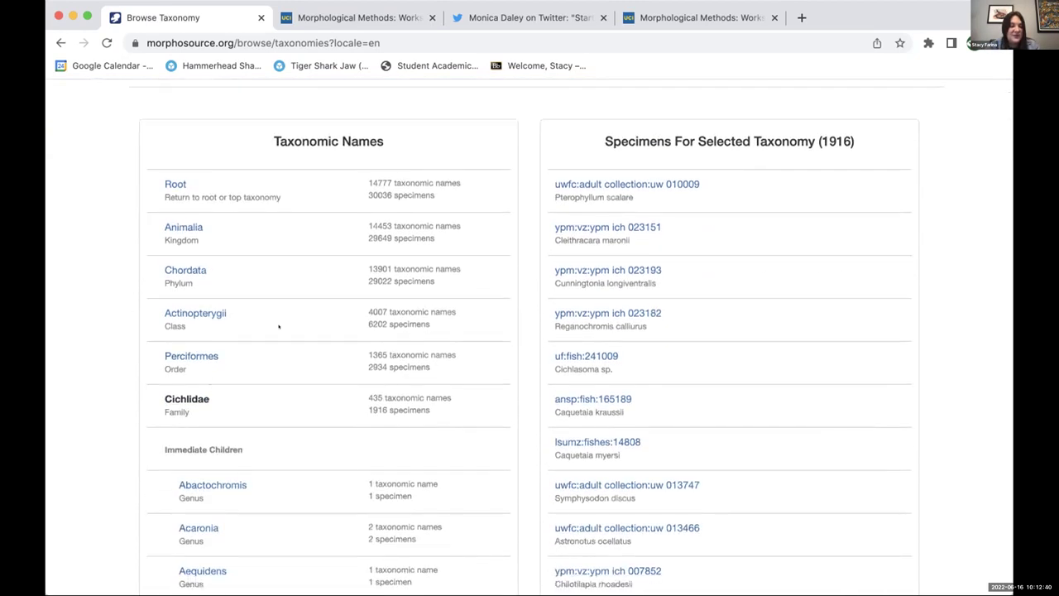
{"action": "scroll", "coordinate": [279, 327], "scroll_direction": "up", "scroll_amount": 3}
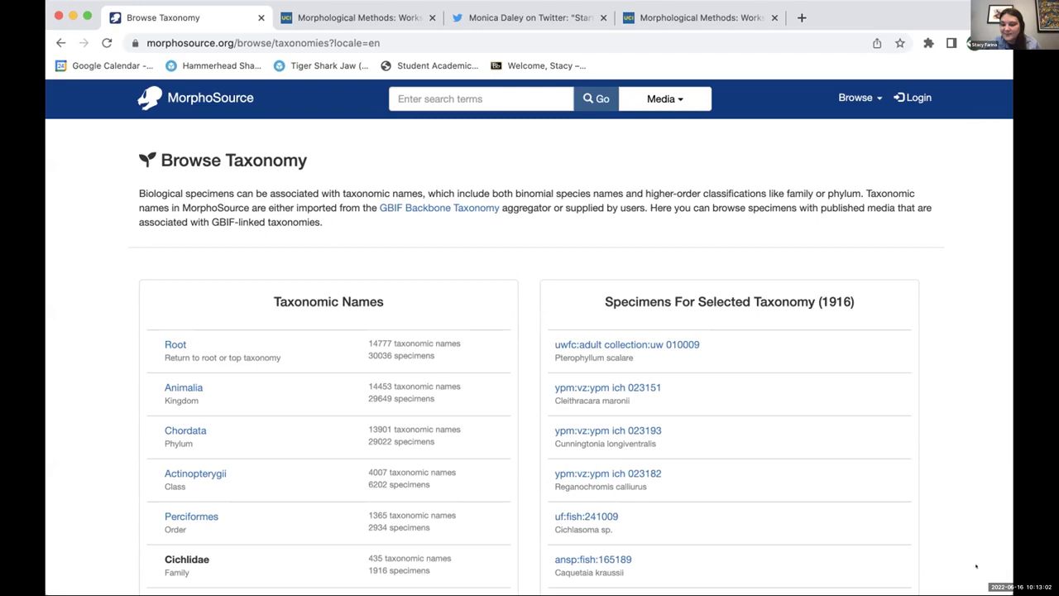
Leave the taxonomy browser and go to the MorphoSource home page.
{"action": "left_click", "coordinate": [483, 99]}
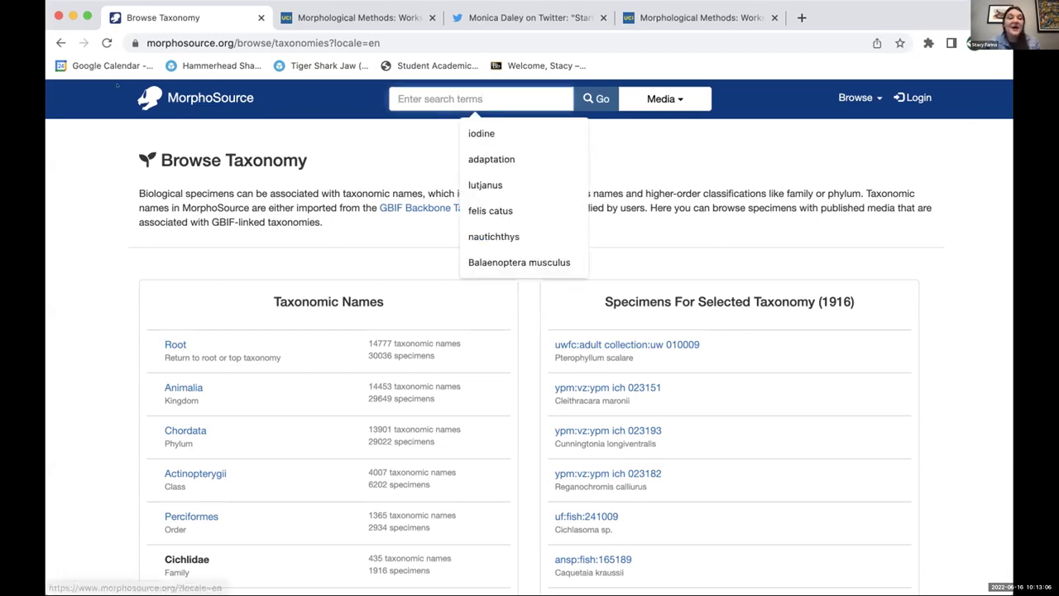
{"action": "left_click", "coordinate": [207, 98]}
{"action": "scroll", "coordinate": [217, 188], "scroll_direction": "down", "scroll_amount": 4}
{"action": "scroll", "coordinate": [372, 140], "scroll_direction": "up", "scroll_amount": 5}
Search the MorphoSource media for "lacertitdae".
{"action": "left_click", "coordinate": [529, 97]}
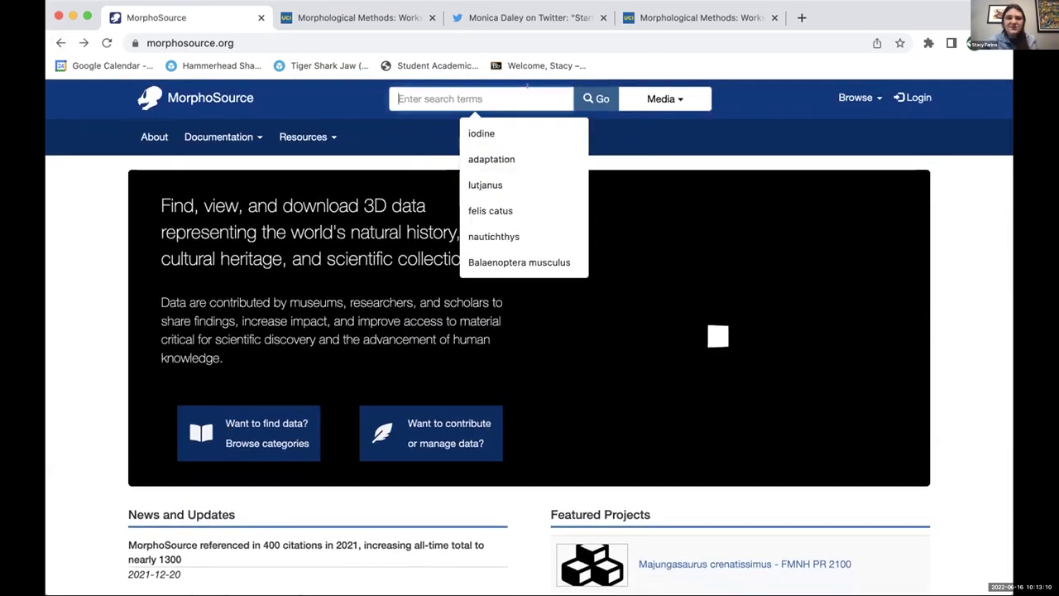
{"action": "type", "text": "lacerti"}
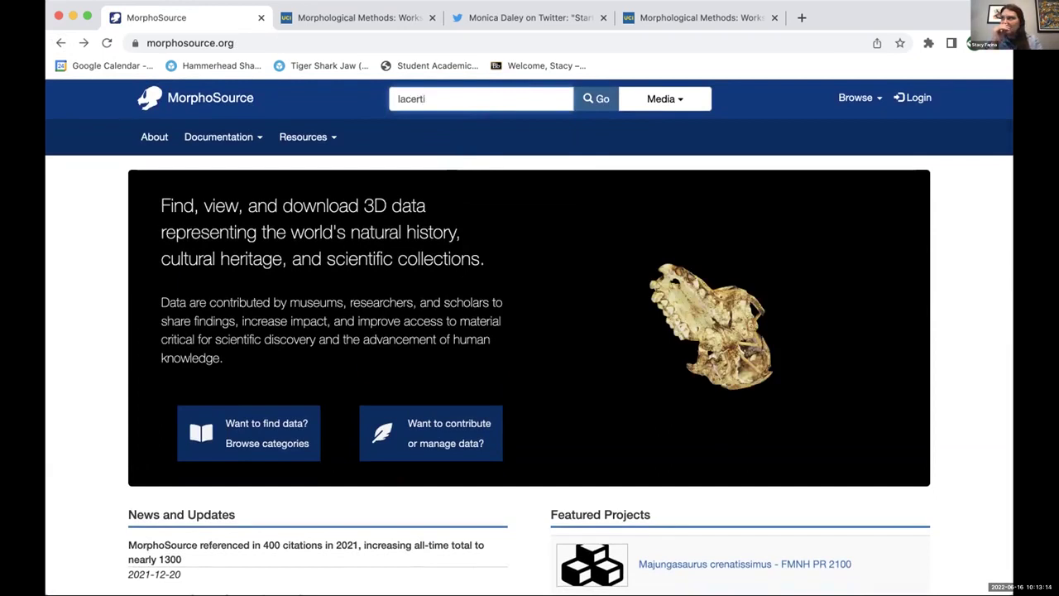
{"action": "key", "text": "BackSpace"}
{"action": "key", "text": "BackSpace"}
{"action": "type", "text": "titdae"}
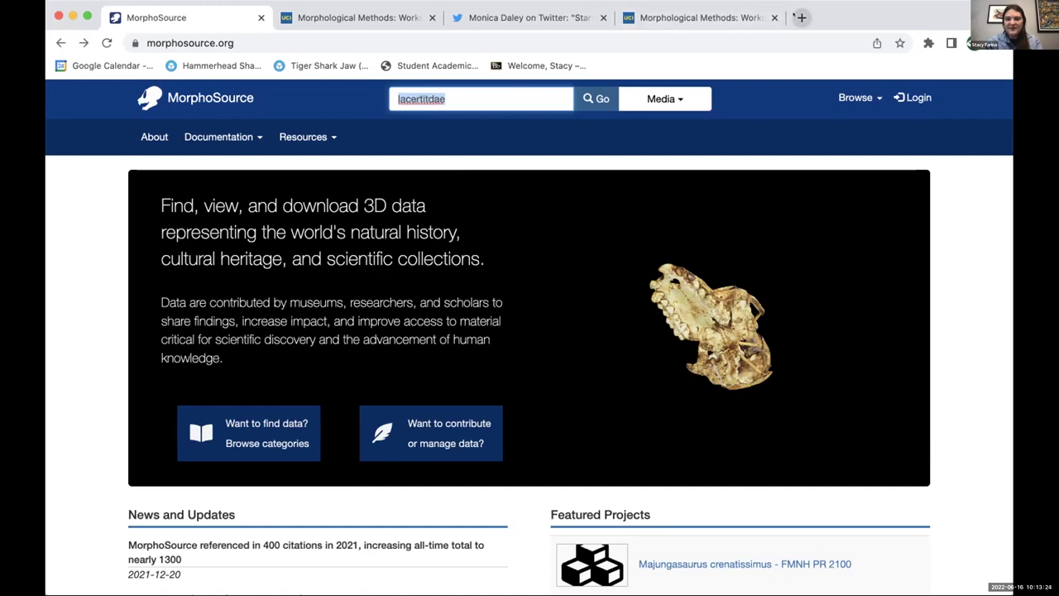
{"action": "key", "text": "Tab"}
{"action": "key", "text": "Return"}
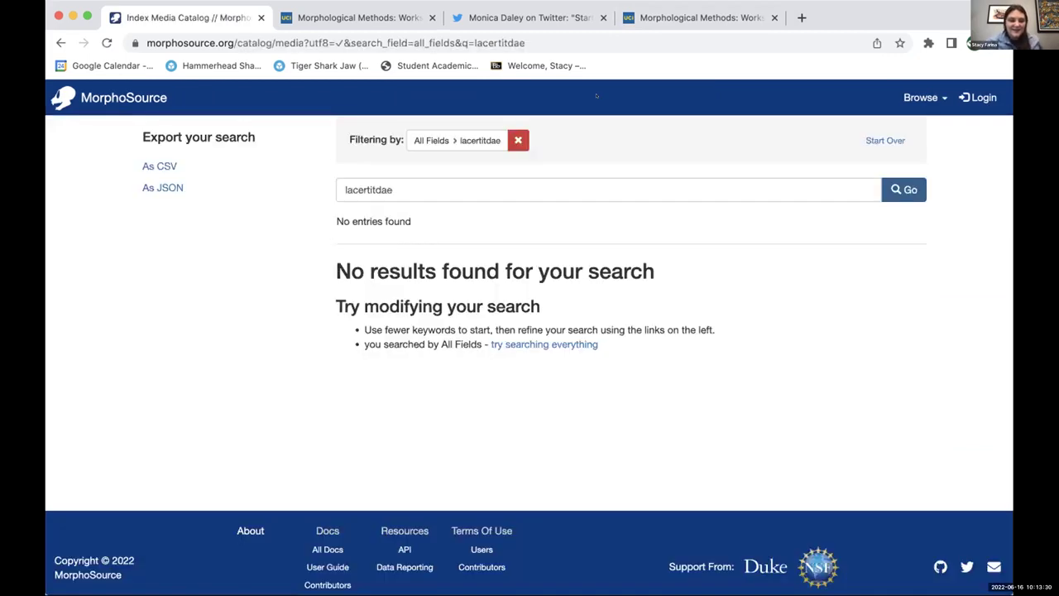
Search Google for "lacertitdae" in a separate tab to check the spelling of the lizard family name.
{"action": "double_click", "coordinate": [369, 189]}
{"action": "key", "text": "ctrl+c"}
{"action": "key", "text": "ctrl+t"}
{"action": "key", "text": "ctrl+v"}
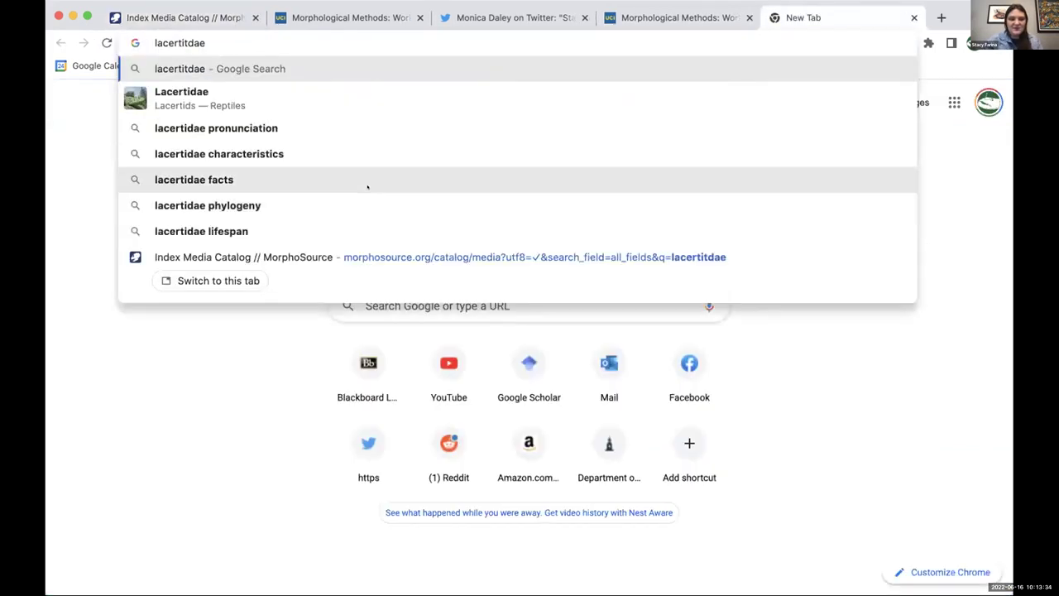
{"action": "key", "text": "Return"}
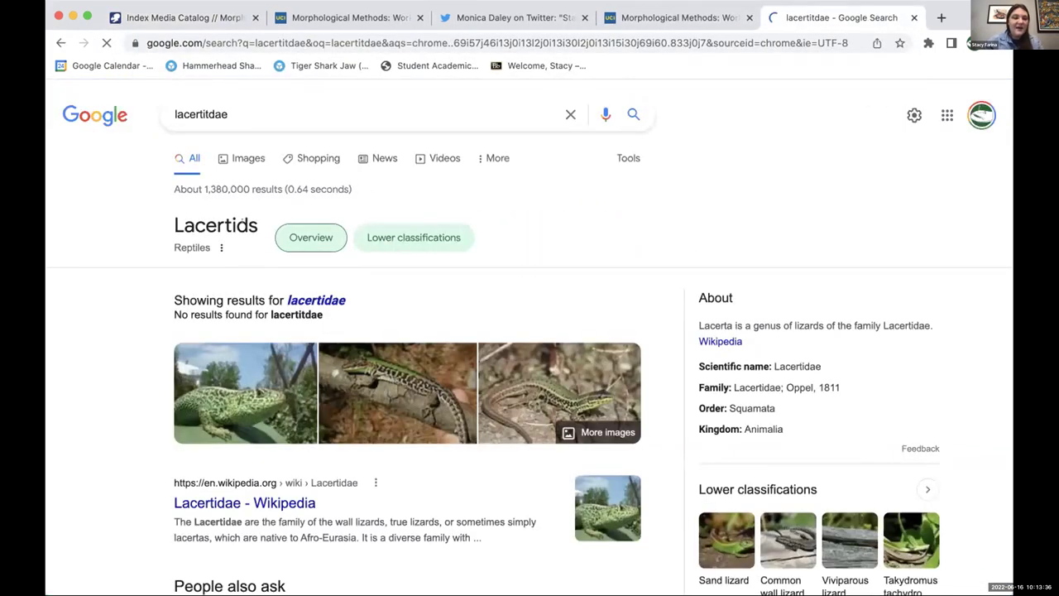
{"action": "left_click_drag", "start_coordinate": [257, 227], "coordinate": [184, 213]}
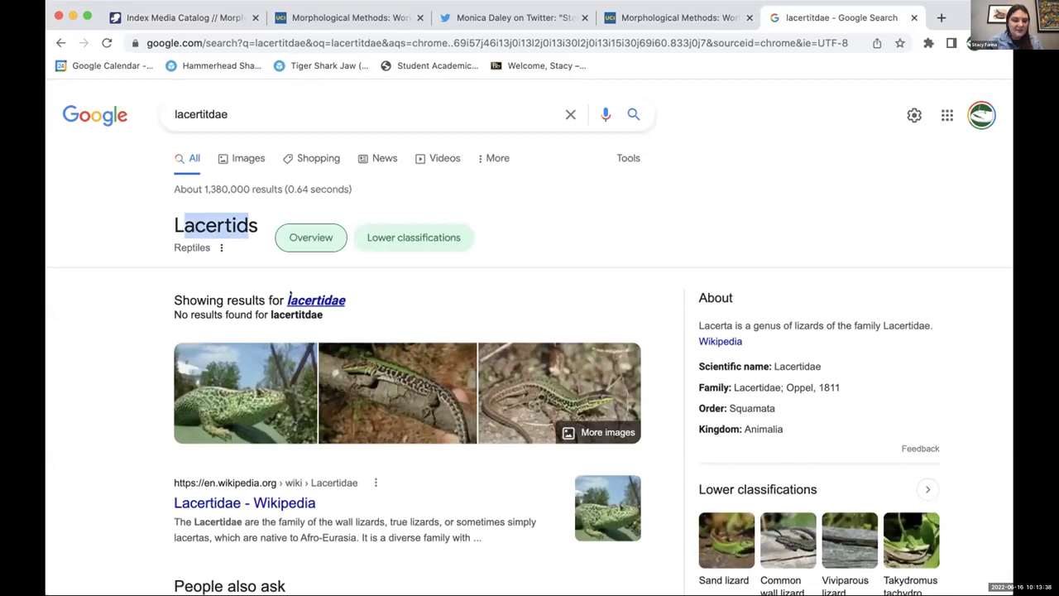
{"action": "left_click_drag", "start_coordinate": [258, 227], "coordinate": [170, 217]}
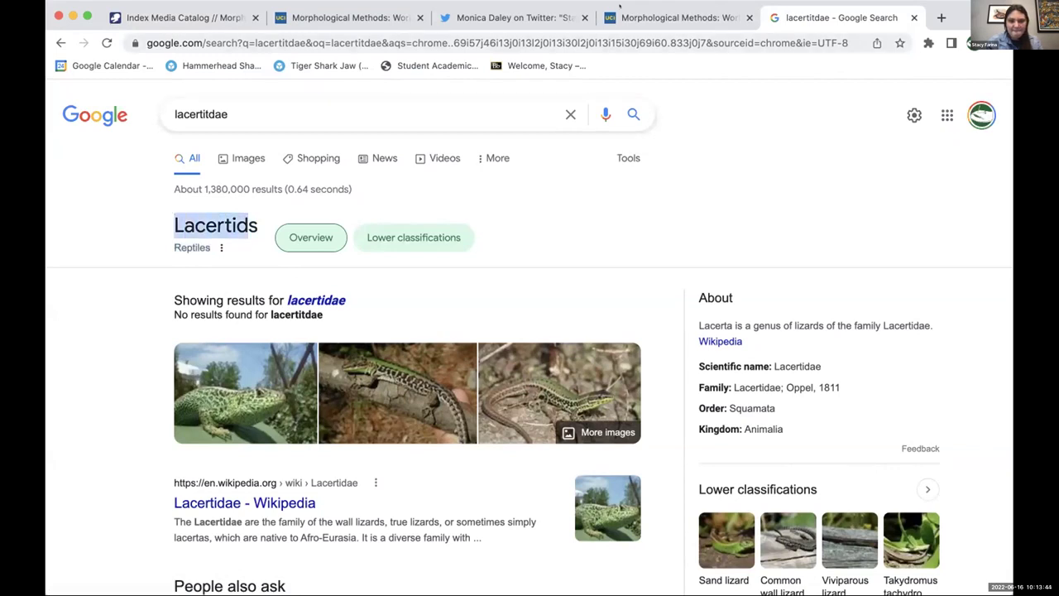
Switch back to the MorphoSource media catalog and replace the search term with "Lacertidae".
{"action": "left_click", "coordinate": [248, 8]}
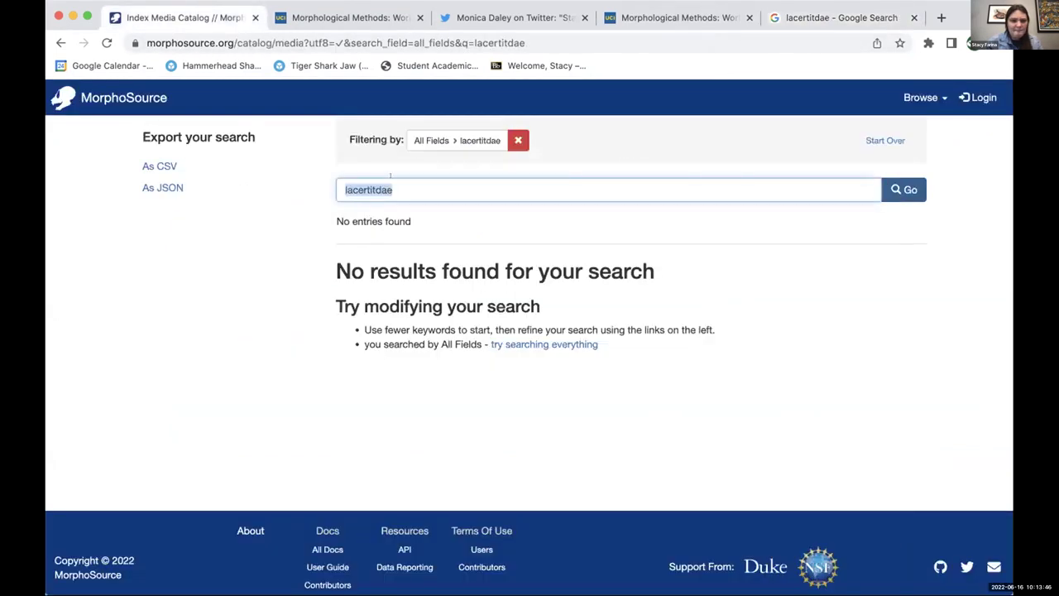
{"action": "type", "text": "Lacertidae"}
{"action": "key", "text": "Return"}
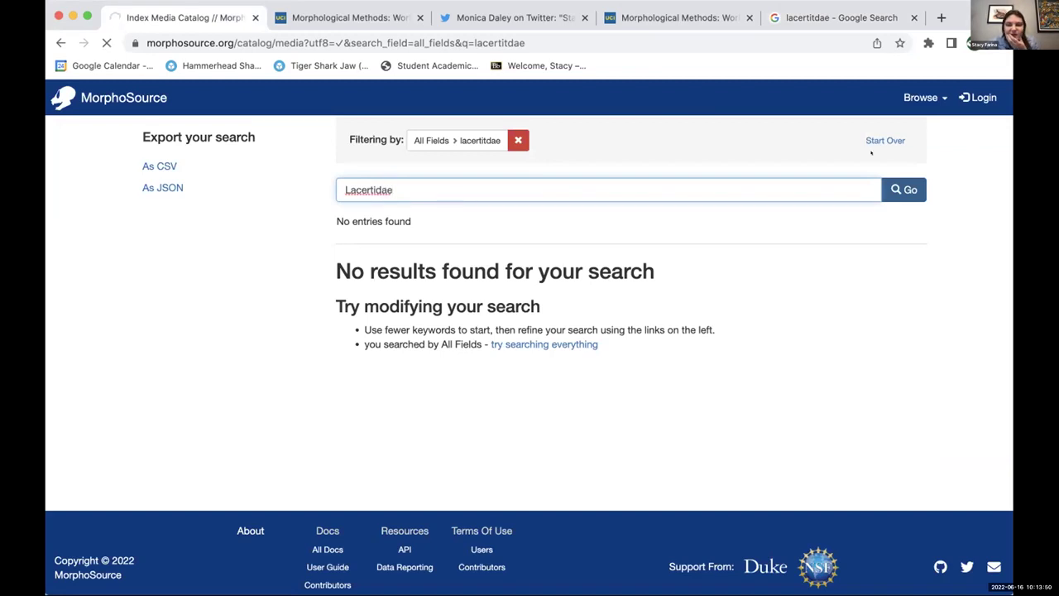
{"action": "key", "text": "Tab"}
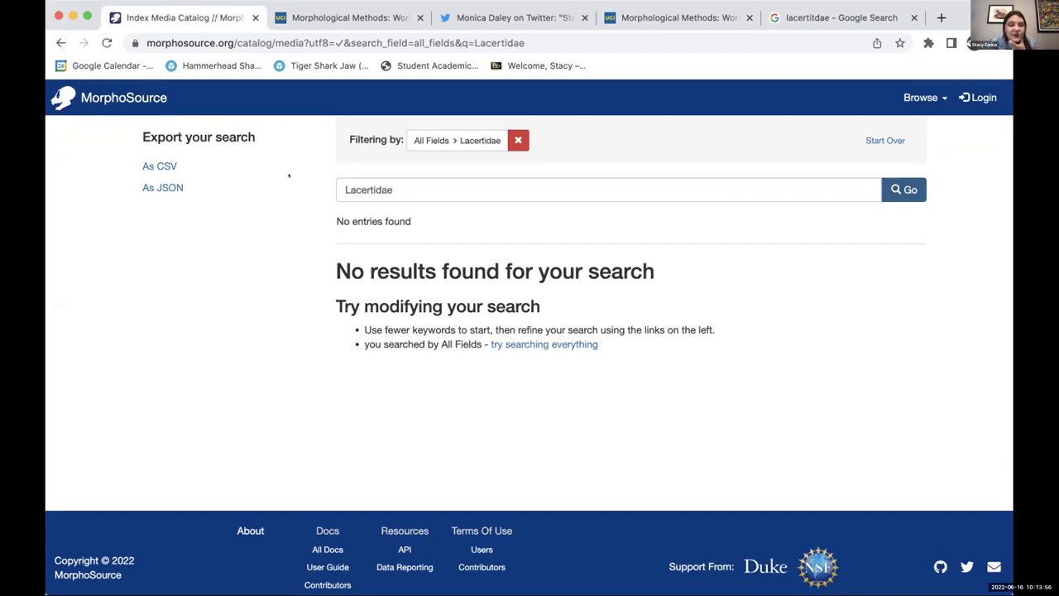
Go back to the MorphoSource home page and search its media for "Lacertidae" from there.
{"action": "left_click", "coordinate": [53, 41]}
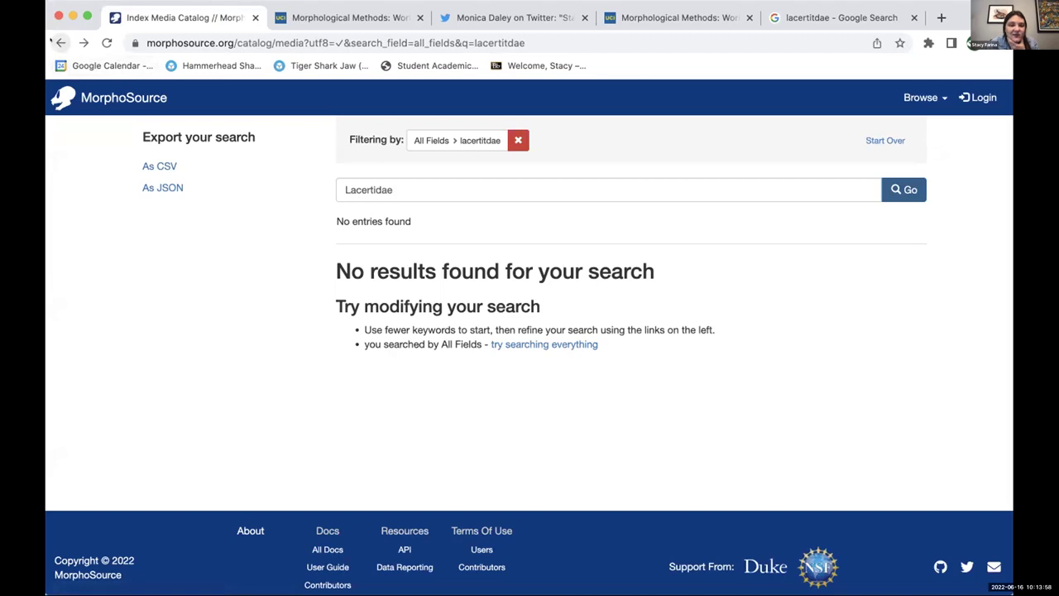
{"action": "left_click", "coordinate": [53, 41]}
{"action": "double_click", "coordinate": [506, 97]}
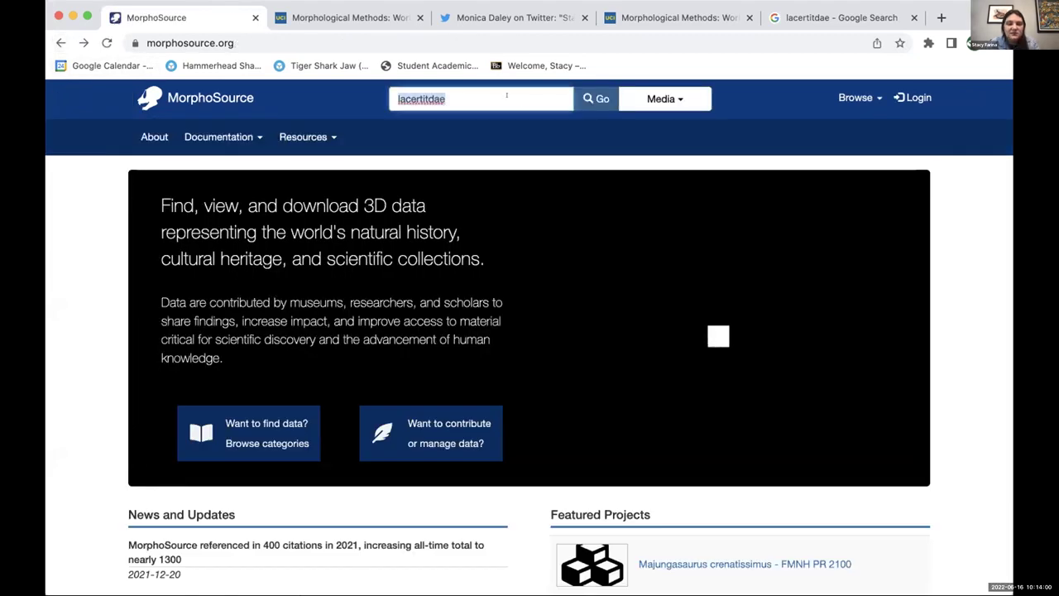
{"action": "type", "text": "Lacertid"}
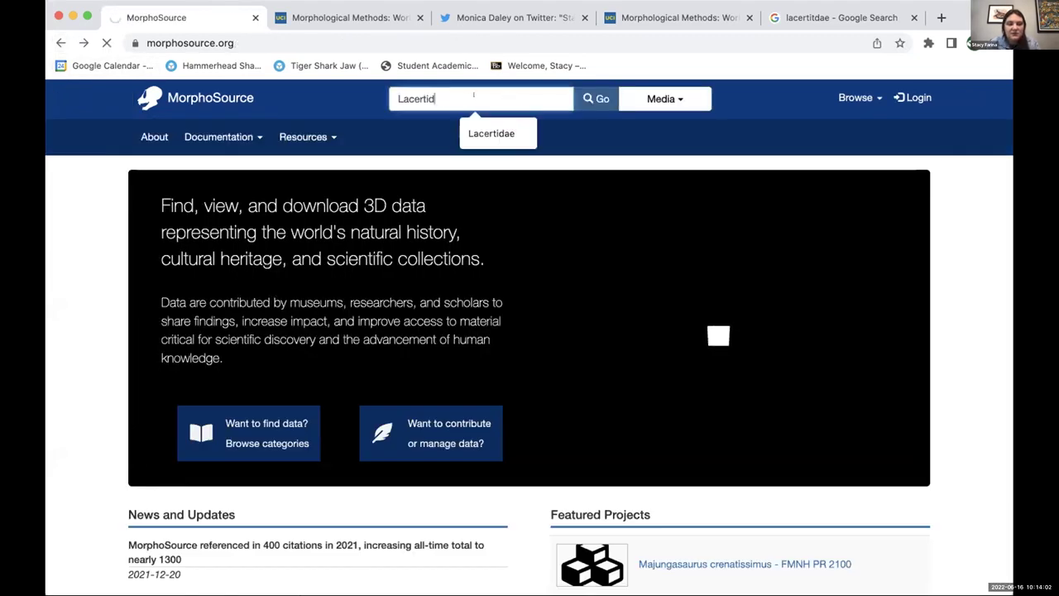
{"action": "type", "text": "ae"}
{"action": "left_click", "coordinate": [601, 99]}
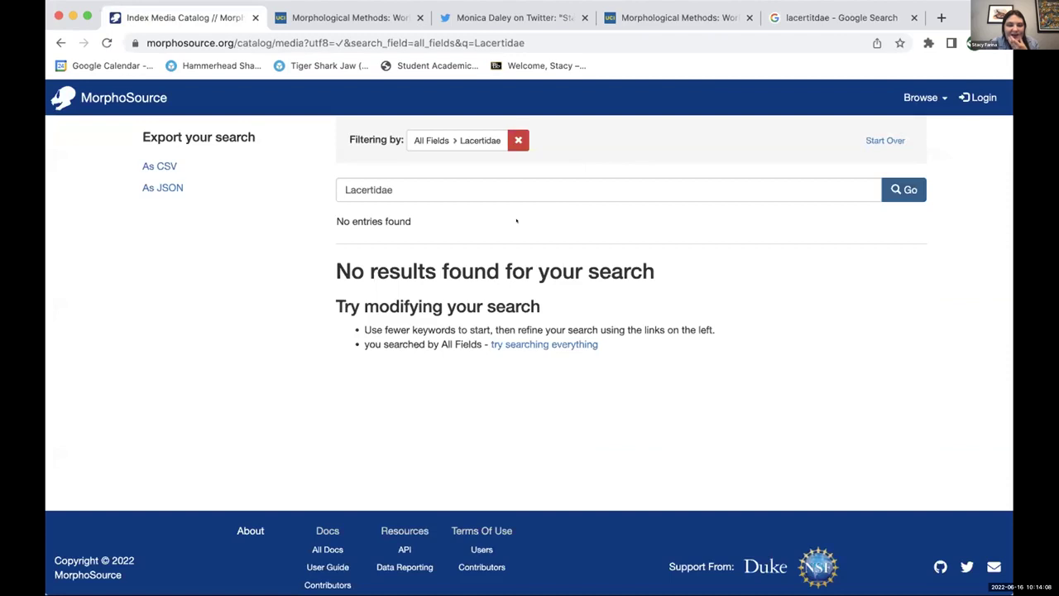
Remove the Lacertidae search filter to list all media in the catalog.
{"action": "left_click", "coordinate": [519, 140]}
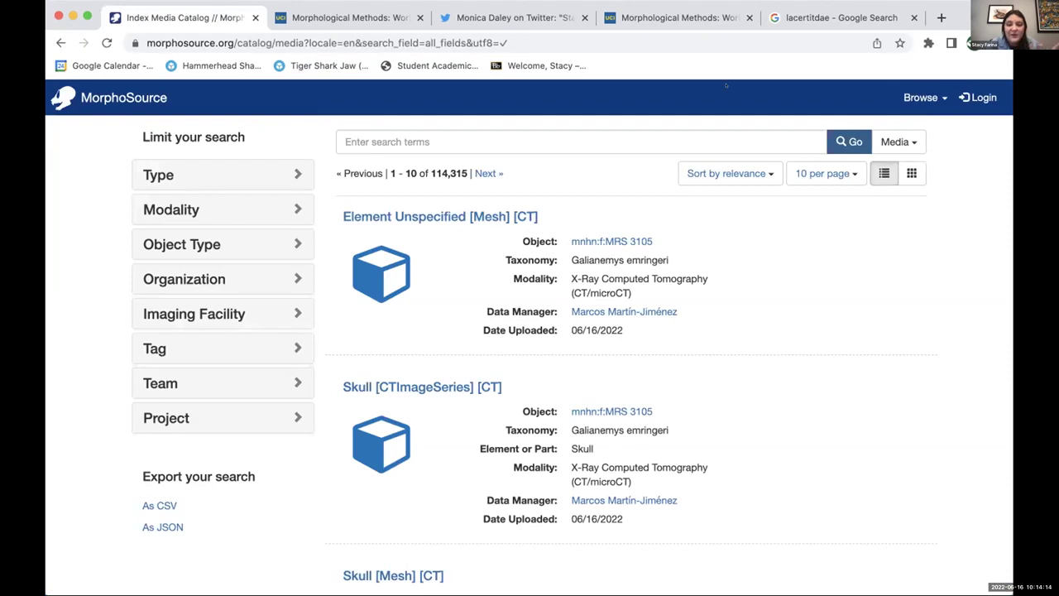
{"action": "left_click", "coordinate": [632, 141]}
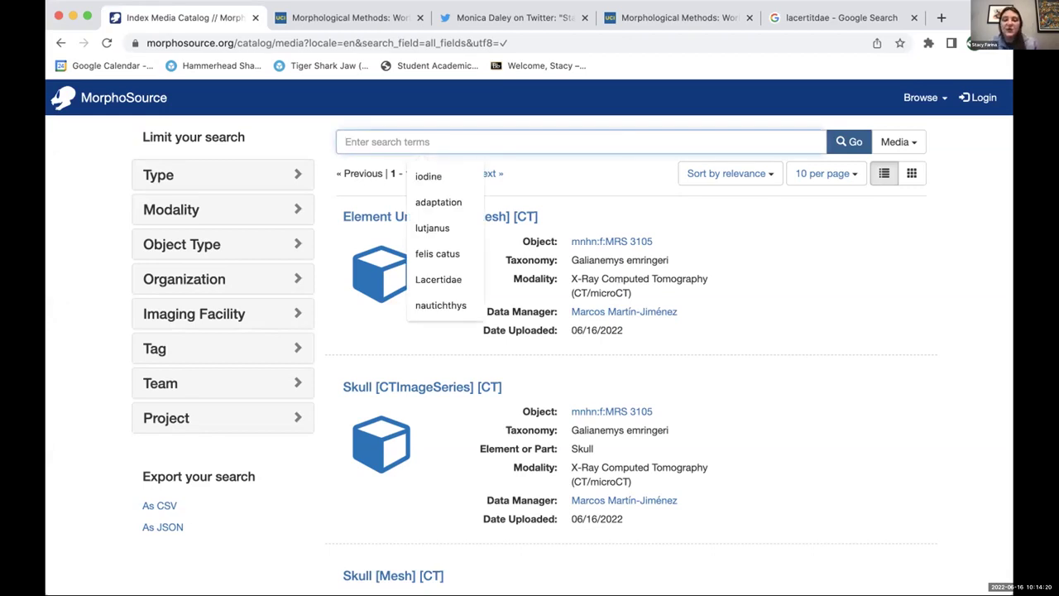
{"action": "left_click", "coordinate": [654, 233]}
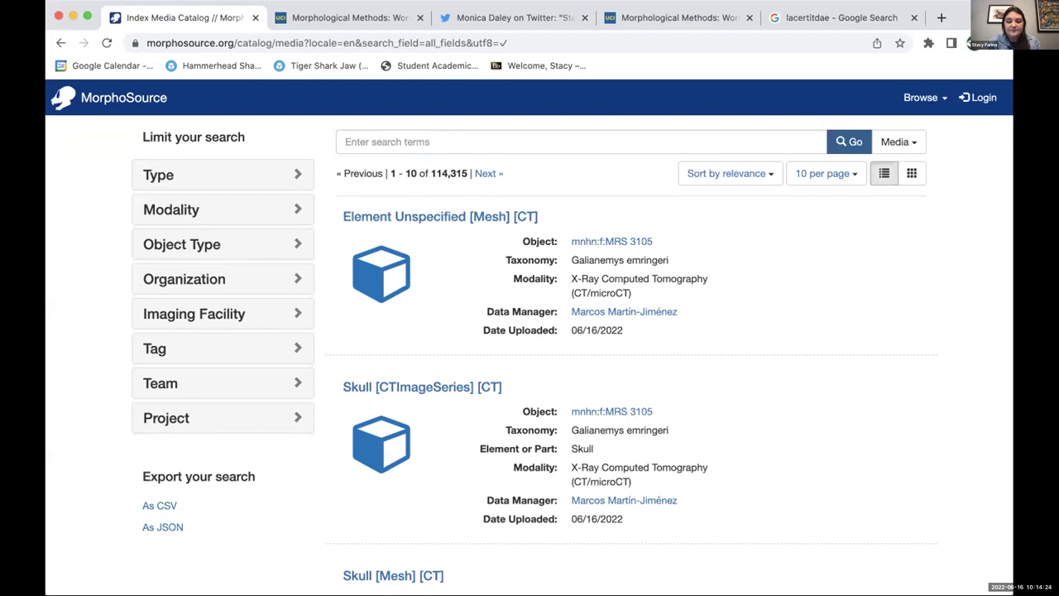
Examine the taxonomy, element and modality details of the media records and the size of the catalog.
{"action": "left_click_drag", "start_coordinate": [565, 256], "coordinate": [669, 257]}
{"action": "left_click", "coordinate": [667, 258]}
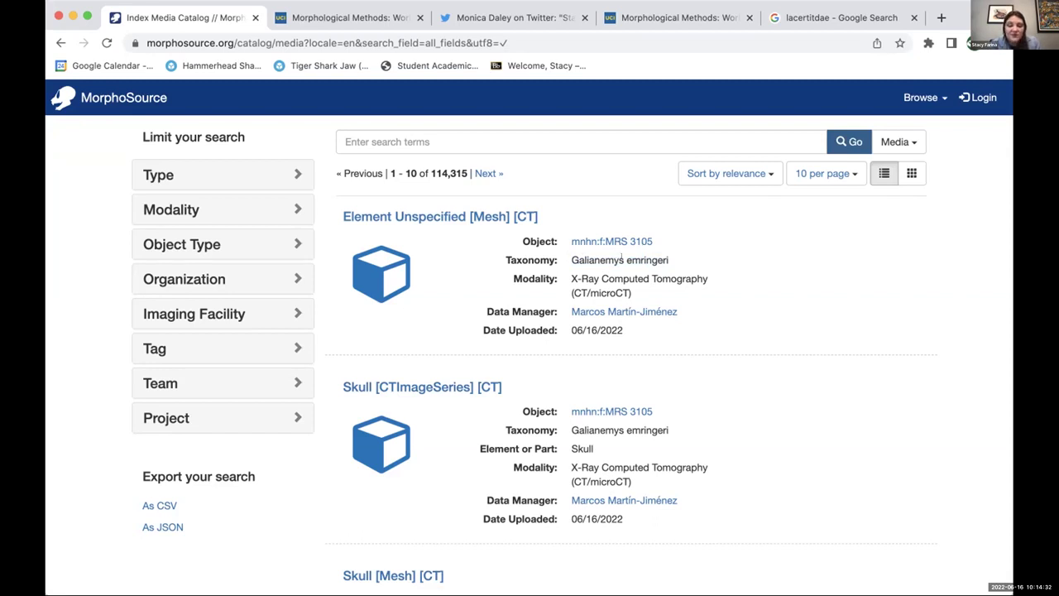
{"action": "scroll", "coordinate": [567, 329], "scroll_direction": "down", "scroll_amount": 3}
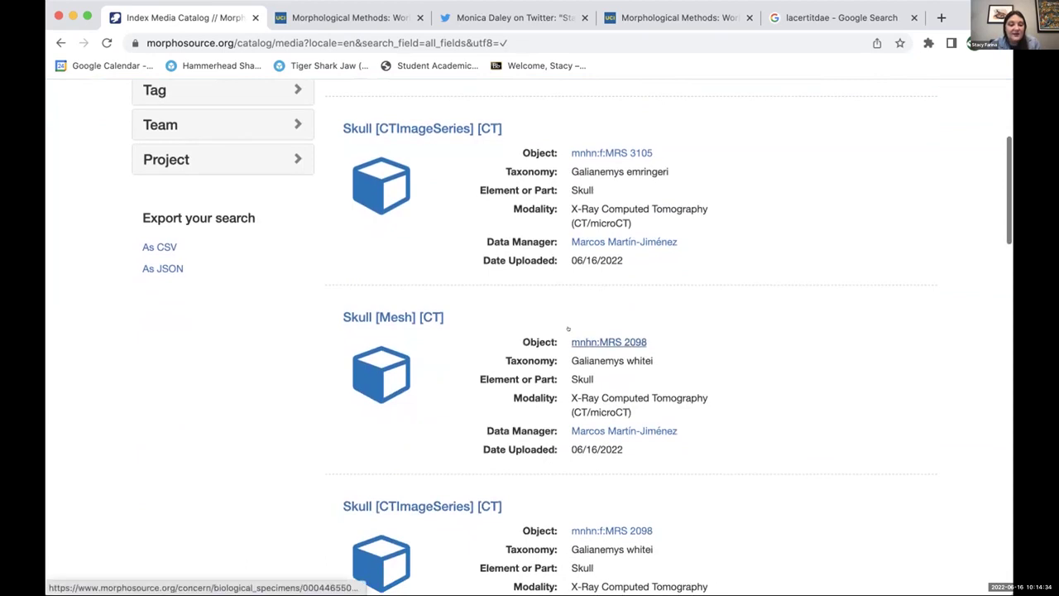
{"action": "scroll", "coordinate": [610, 450], "scroll_direction": "down", "scroll_amount": 1}
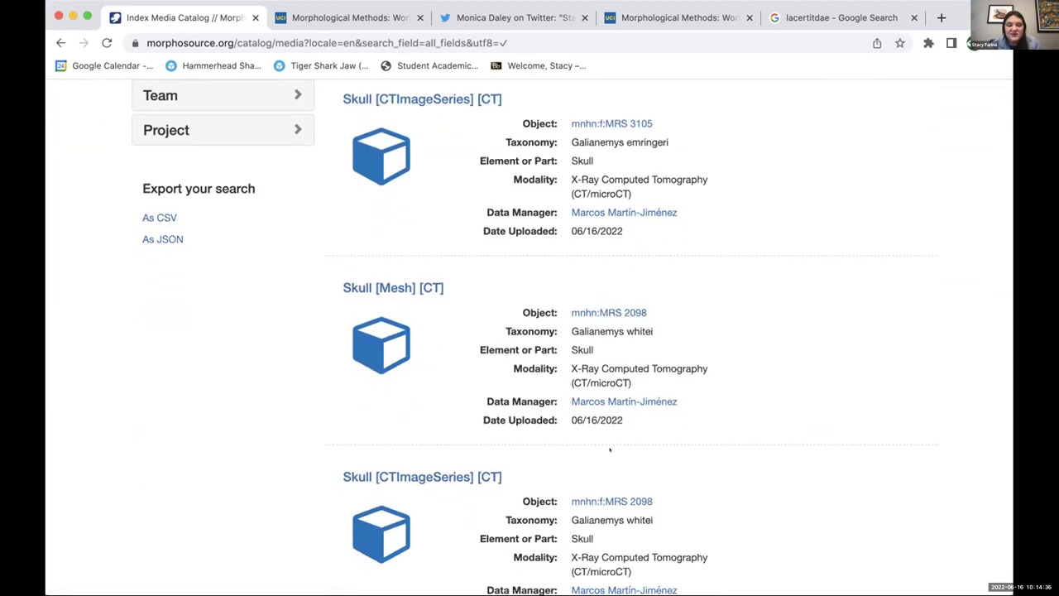
{"action": "scroll", "coordinate": [611, 450], "scroll_direction": "down", "scroll_amount": 1}
{"action": "scroll", "coordinate": [596, 406], "scroll_direction": "up", "scroll_amount": 4}
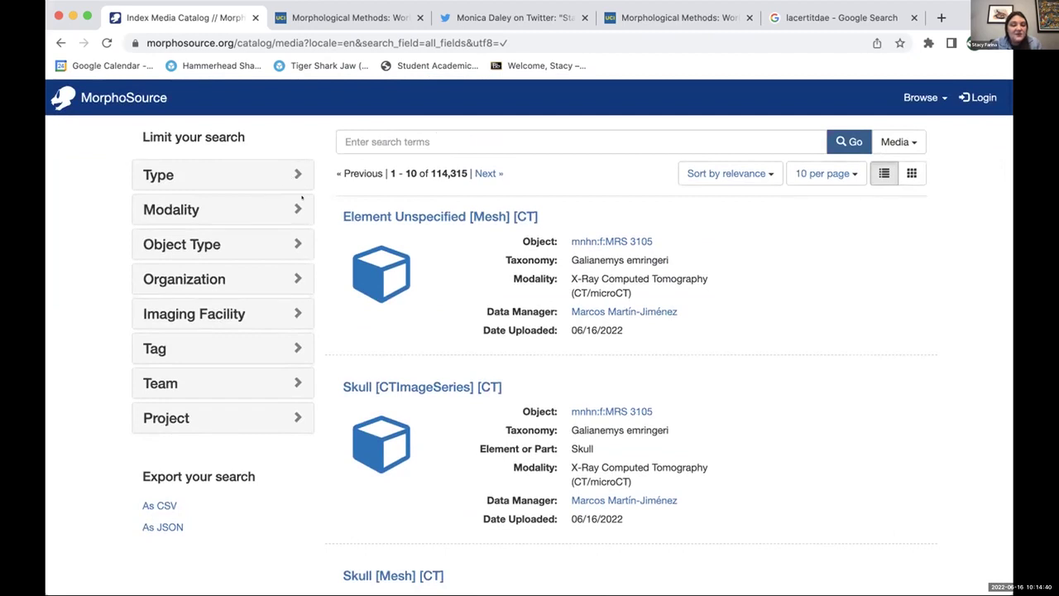
{"action": "double_click", "coordinate": [451, 170]}
{"action": "left_click", "coordinate": [451, 167]}
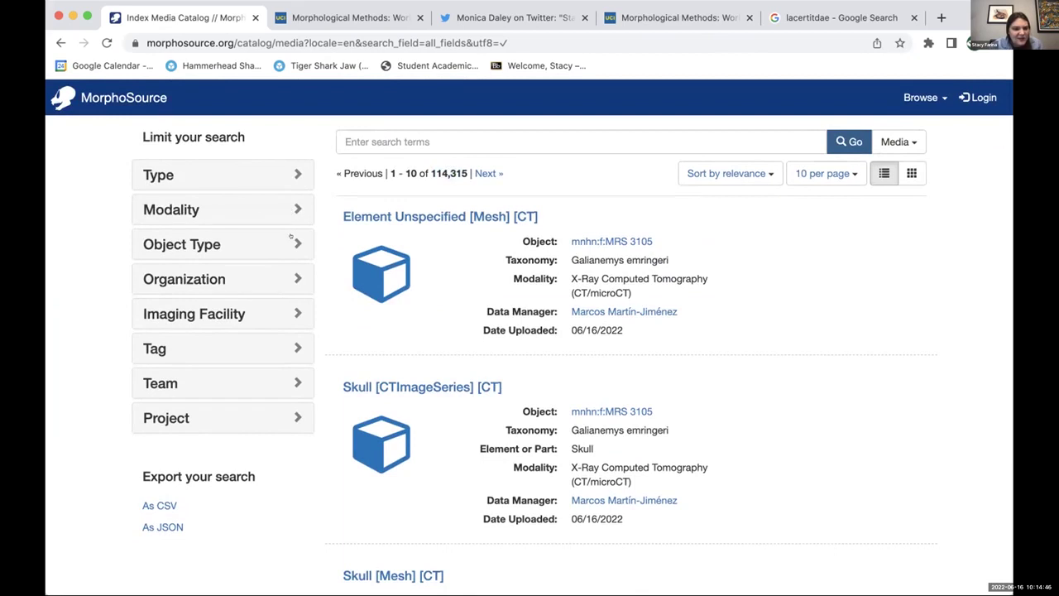
Expand the Object Type, Modality and Type filter options and limit the media to the Mesh type.
{"action": "left_click", "coordinate": [291, 239]}
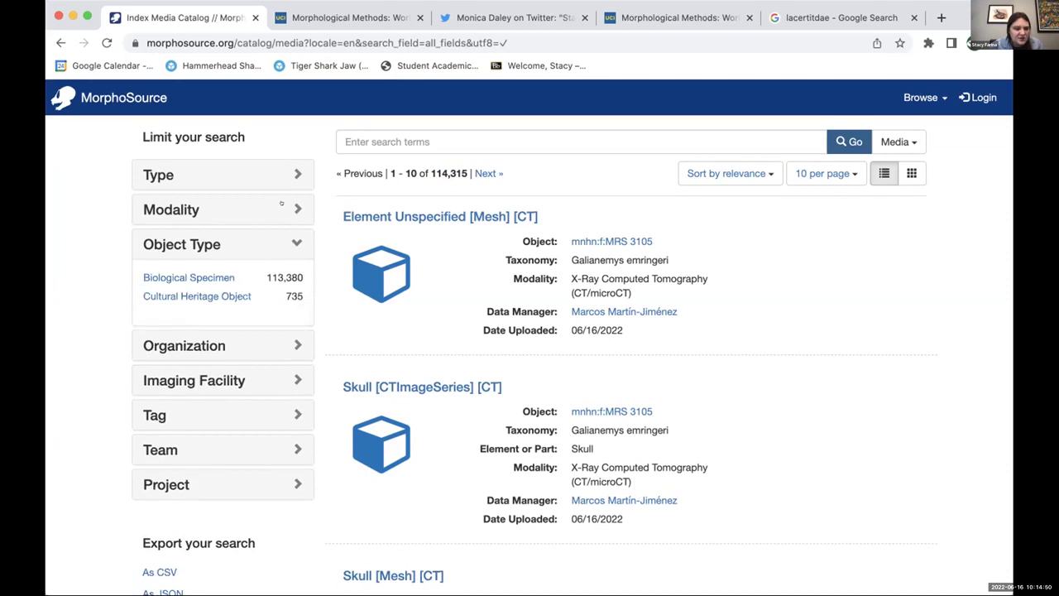
{"action": "left_click", "coordinate": [282, 203]}
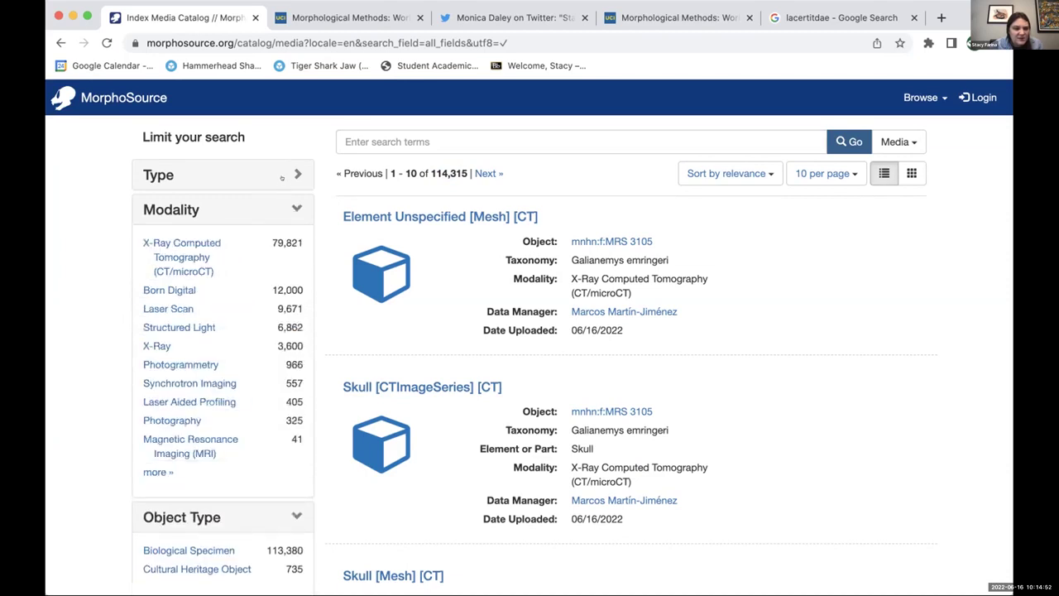
{"action": "left_click", "coordinate": [281, 175]}
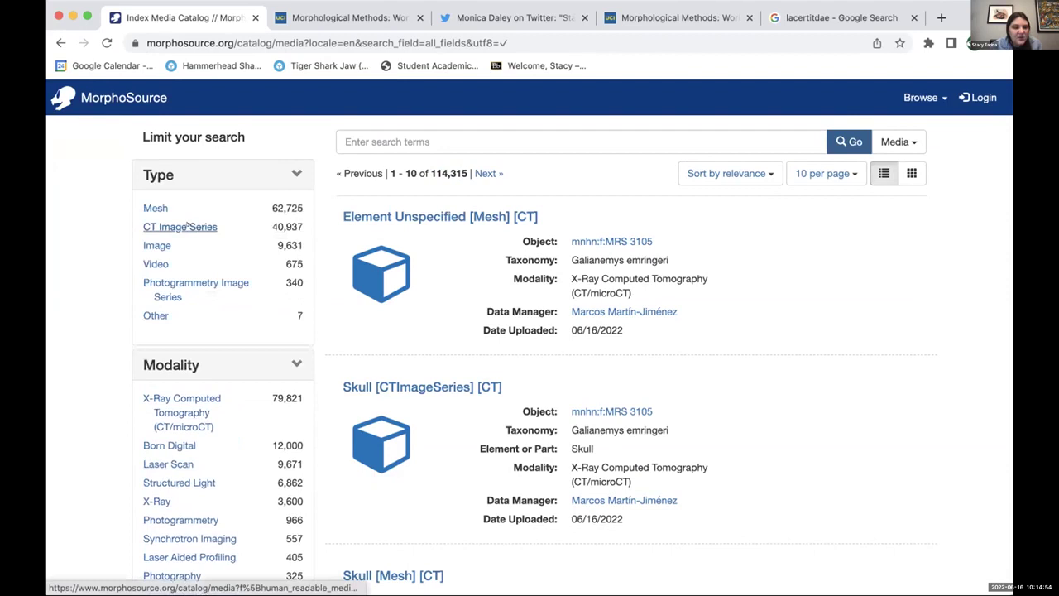
{"action": "triple_click", "coordinate": [300, 226]}
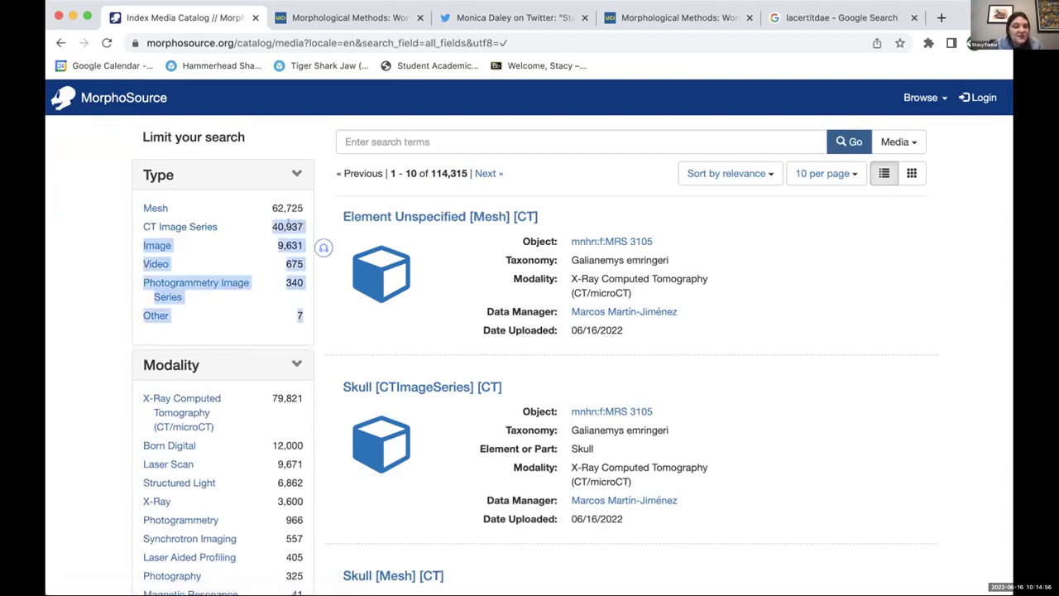
{"action": "left_click", "coordinate": [287, 226]}
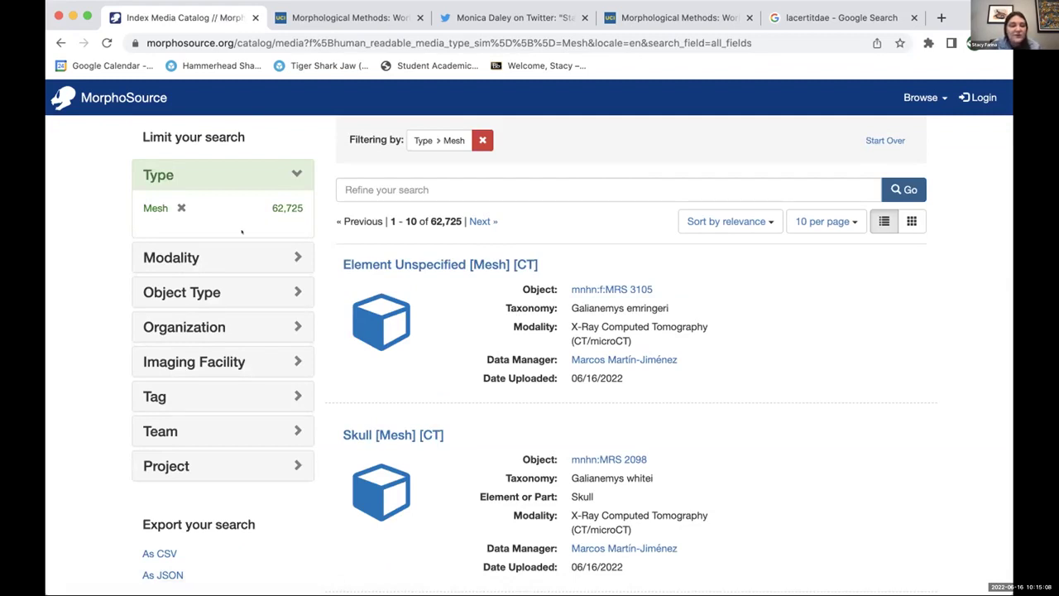
Open the Galianemys emringeri "Element Unspecified [Mesh] [CT]" record and rotate its 3D mesh preview.
{"action": "scroll", "coordinate": [404, 293], "scroll_direction": "down", "scroll_amount": 1}
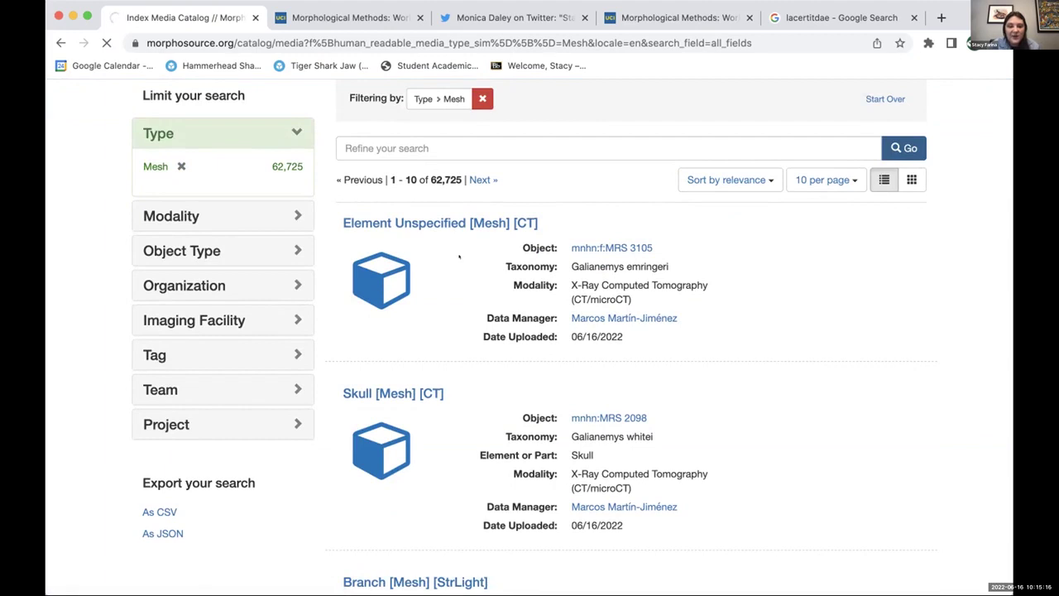
{"action": "scroll", "coordinate": [578, 233], "scroll_direction": "down", "scroll_amount": 2}
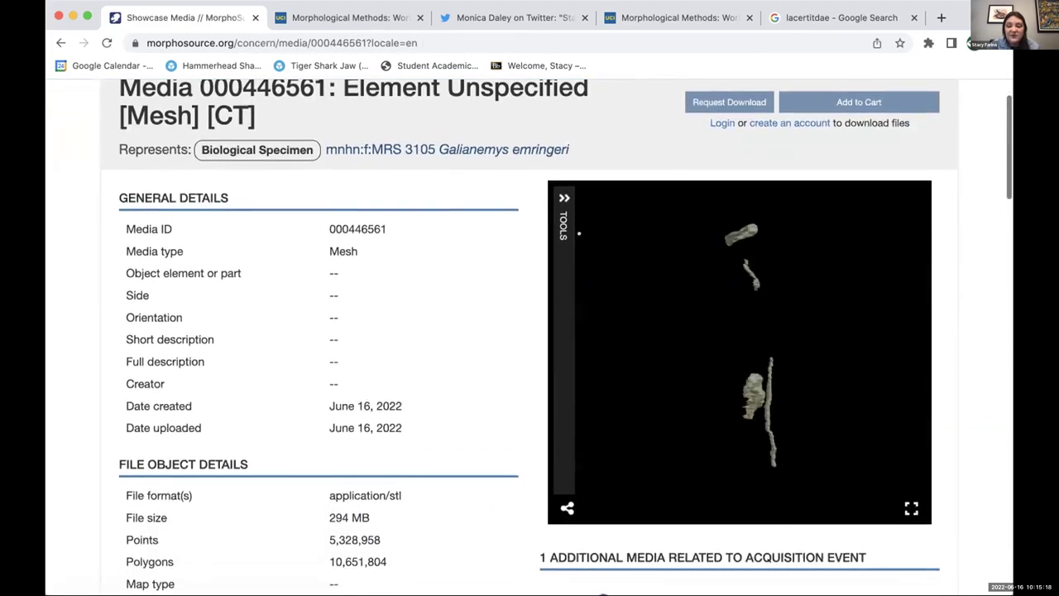
{"action": "left_click_drag", "start_coordinate": [762, 325], "coordinate": [715, 339]}
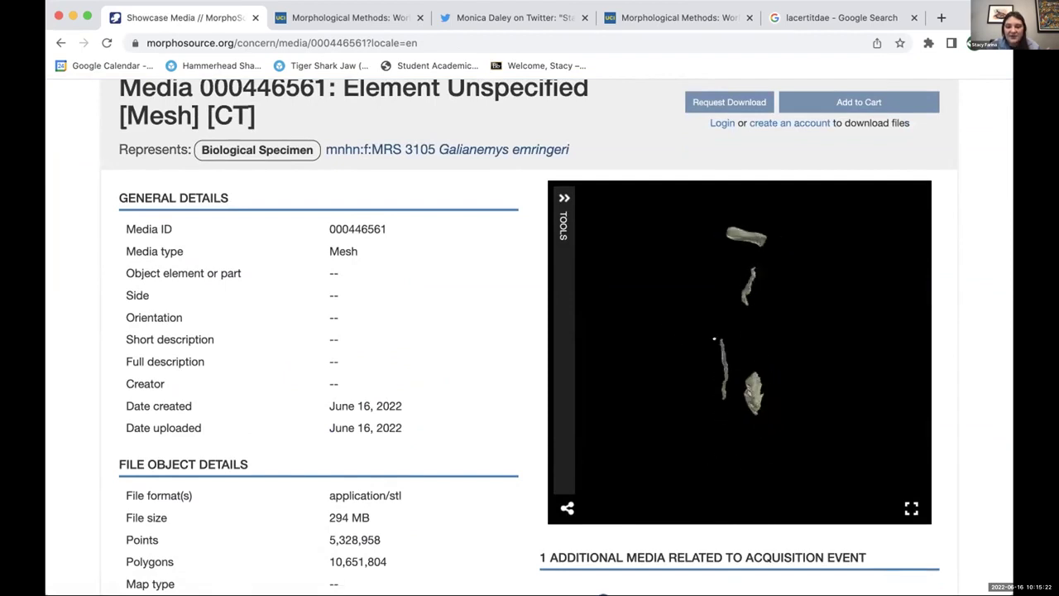
{"action": "scroll", "coordinate": [551, 324], "scroll_direction": "up", "scroll_amount": 1}
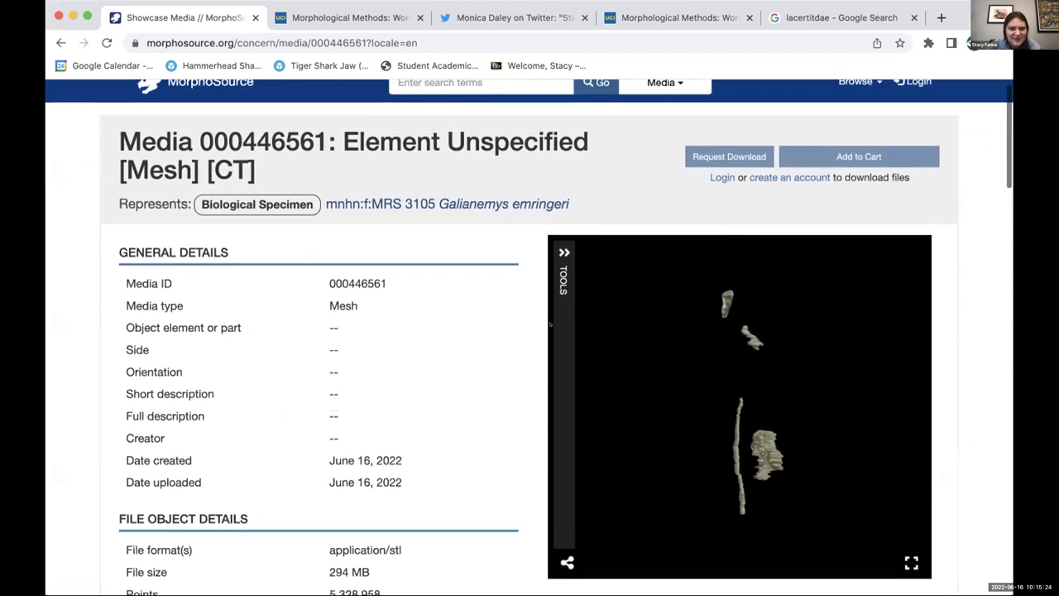
Examine the Galianemys emringeri record's file, acquisition, ownership and permission details, and view its mesh from another angle.
{"action": "scroll", "coordinate": [484, 360], "scroll_direction": "down", "scroll_amount": 5}
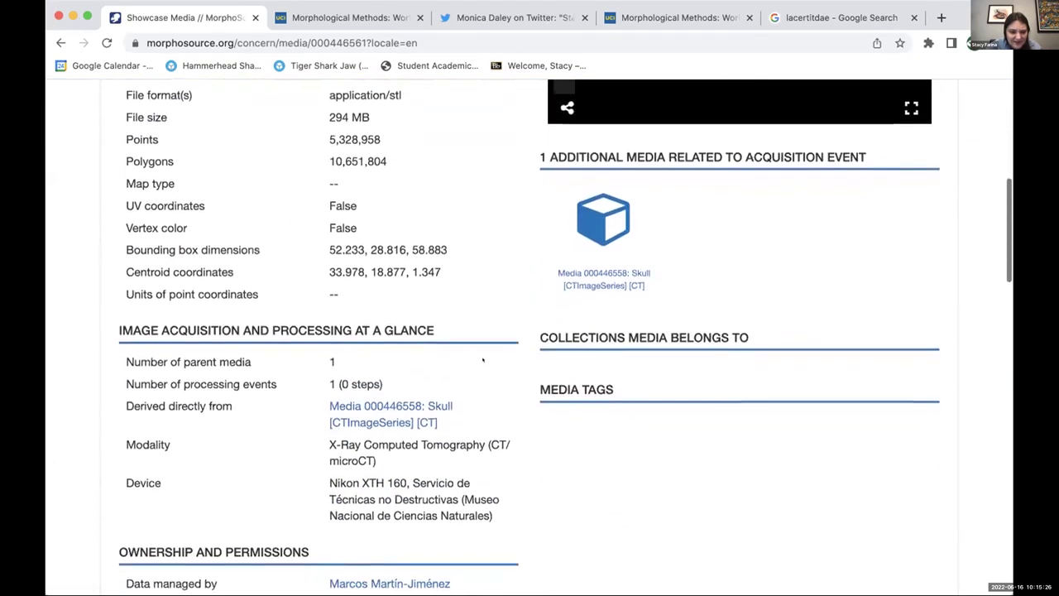
{"action": "scroll", "coordinate": [483, 360], "scroll_direction": "down", "scroll_amount": 4}
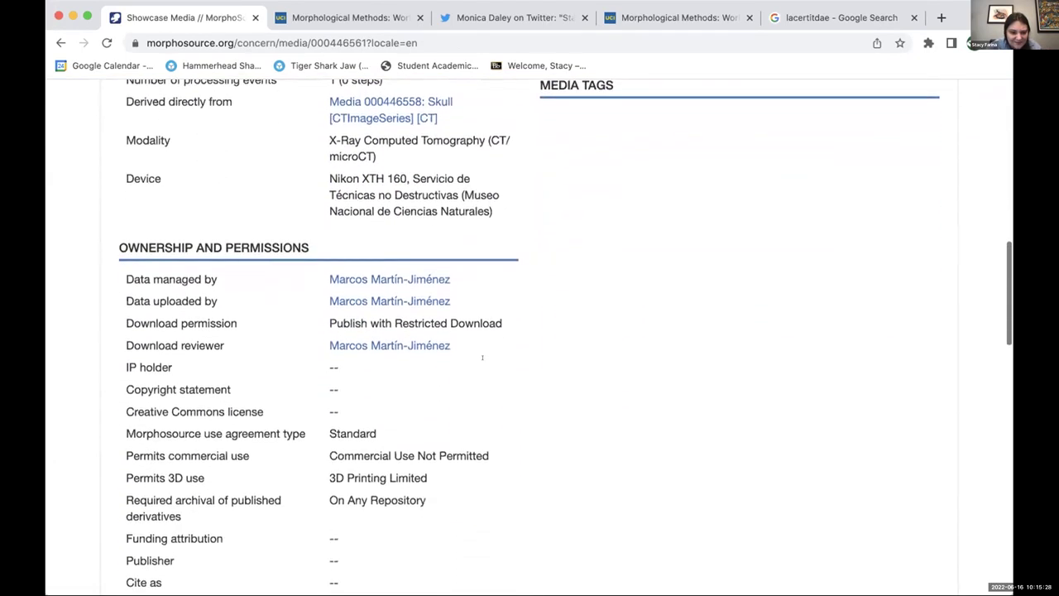
{"action": "scroll", "coordinate": [482, 357], "scroll_direction": "up", "scroll_amount": 1}
{"action": "scroll", "coordinate": [483, 360], "scroll_direction": "up", "scroll_amount": 1}
{"action": "scroll", "coordinate": [483, 361], "scroll_direction": "down", "scroll_amount": 5}
{"action": "scroll", "coordinate": [483, 360], "scroll_direction": "up", "scroll_amount": 1}
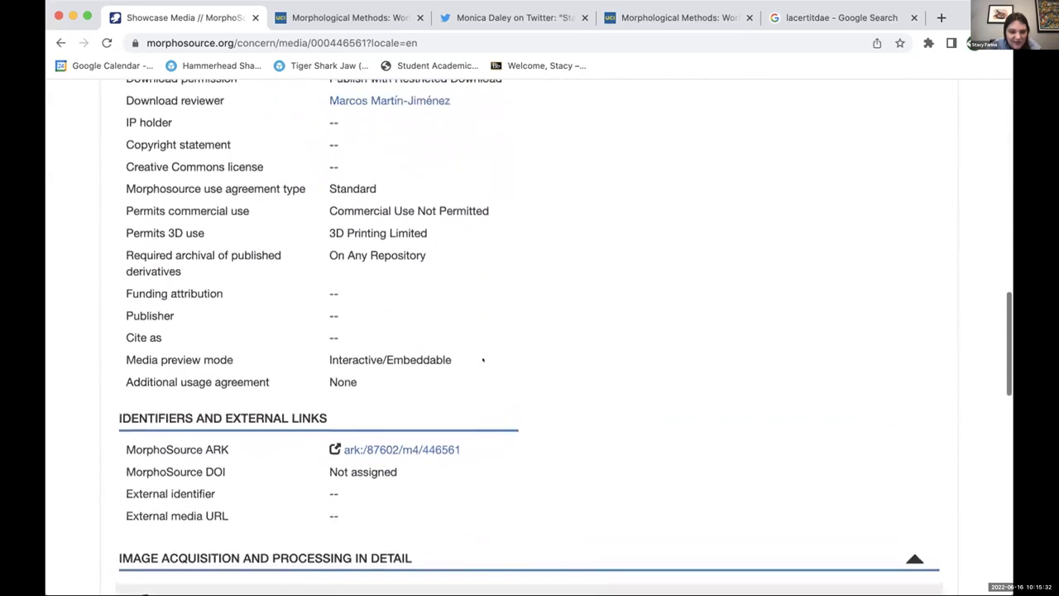
{"action": "scroll", "coordinate": [483, 361], "scroll_direction": "up", "scroll_amount": 15}
{"action": "left_click_drag", "start_coordinate": [716, 295], "coordinate": [795, 286]}
{"action": "scroll", "coordinate": [397, 165], "scroll_direction": "up", "scroll_amount": 3}
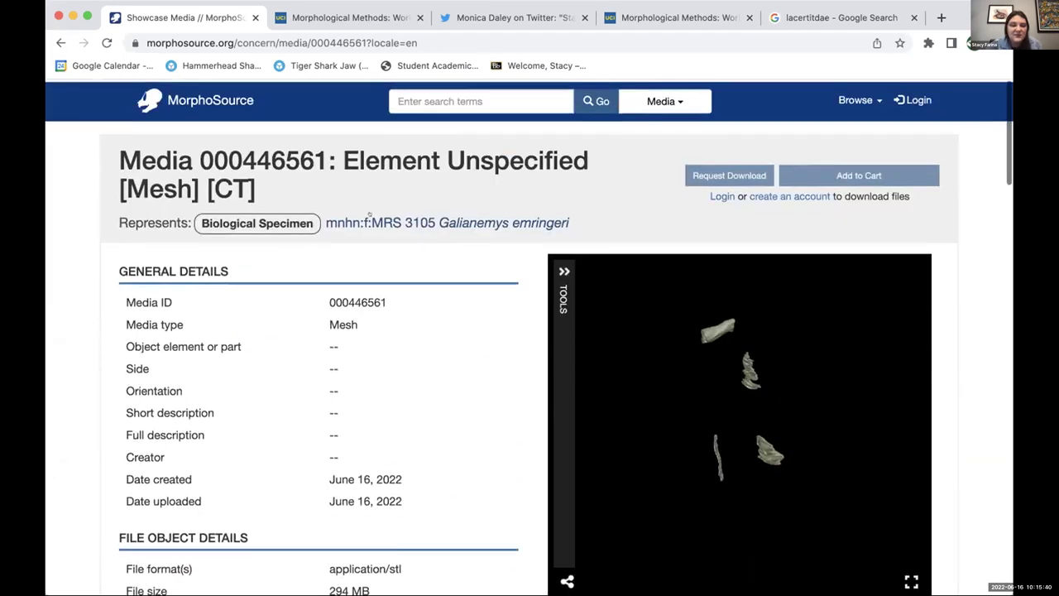
Search the MorphoSource media for "felis catus".
{"action": "left_click", "coordinate": [425, 98]}
{"action": "type", "text": "felis"}
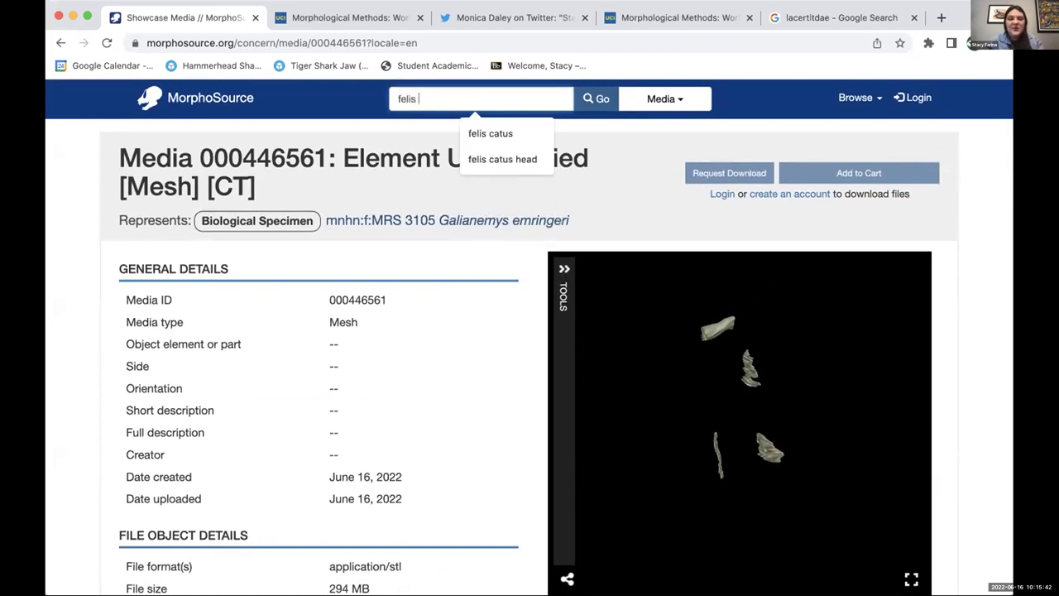
{"action": "left_click", "coordinate": [471, 122]}
{"action": "left_click", "coordinate": [471, 134]}
{"action": "left_click", "coordinate": [598, 99]}
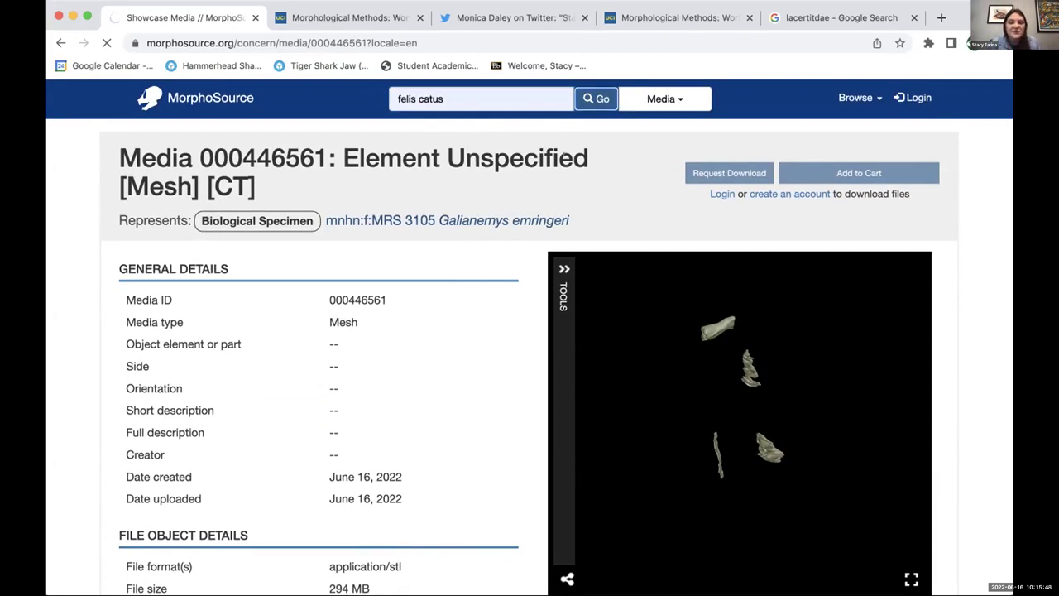
Look through the Felis catus results and open the "Rostral Half Of Body [Video] [CT]" record.
{"action": "scroll", "coordinate": [424, 428], "scroll_direction": "down", "scroll_amount": 1}
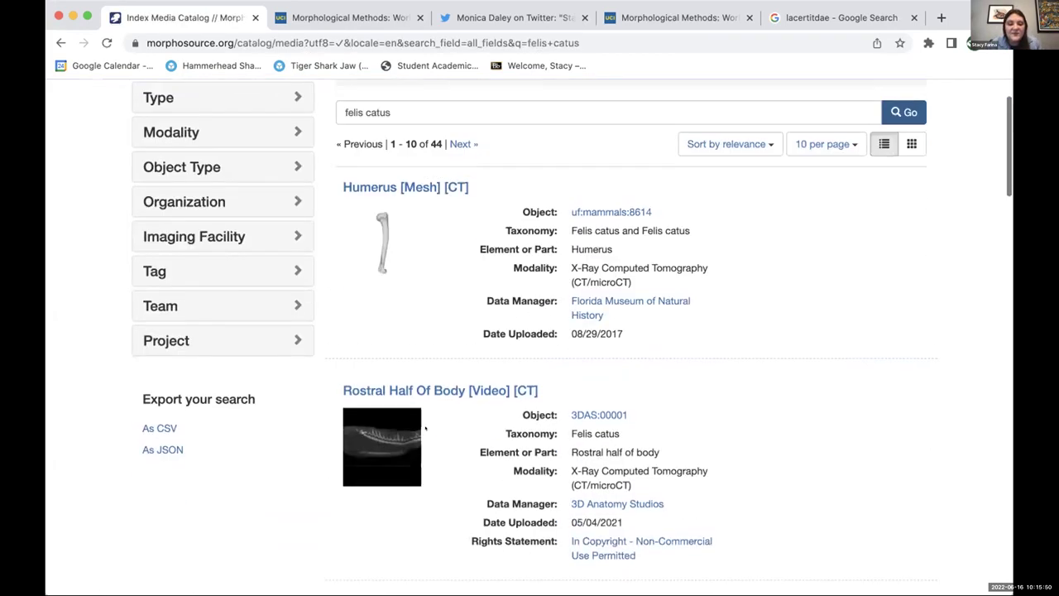
{"action": "scroll", "coordinate": [450, 414], "scroll_direction": "down", "scroll_amount": 1}
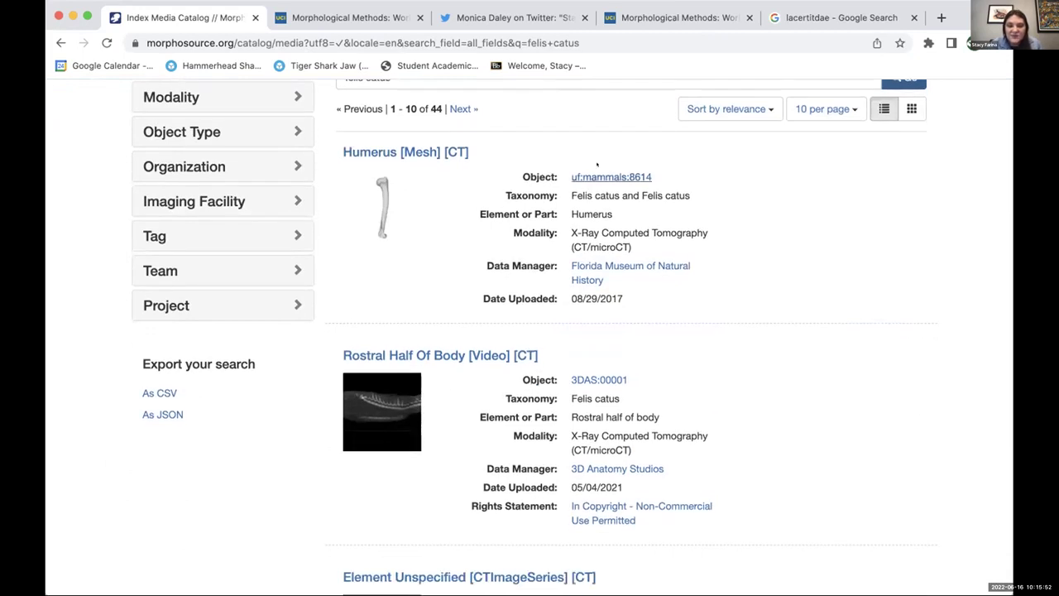
{"action": "scroll", "coordinate": [495, 374], "scroll_direction": "down", "scroll_amount": 1}
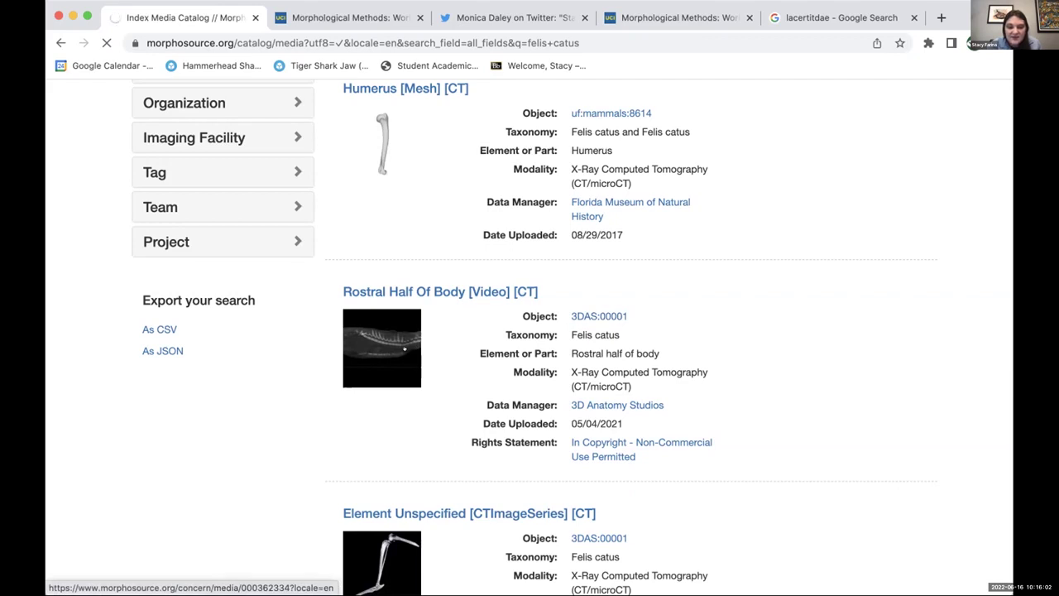
{"action": "left_click_drag", "start_coordinate": [668, 405], "coordinate": [563, 397]}
{"action": "left_click", "coordinate": [562, 398]}
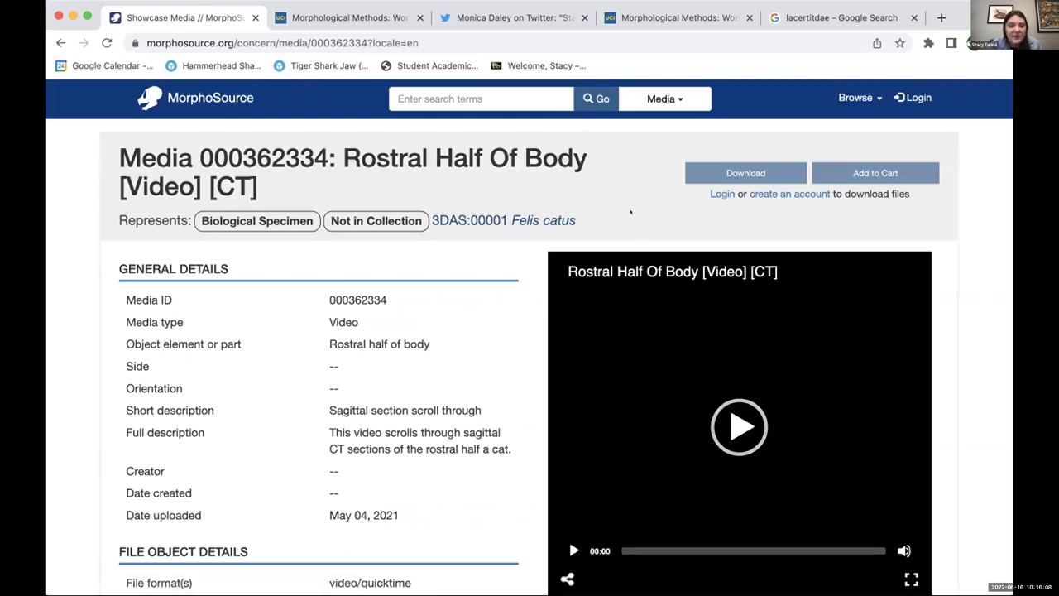
Review the video record's details and related media, and open its linked specimen 3DAS:00001 Felis catus.
{"action": "scroll", "coordinate": [497, 347], "scroll_direction": "down", "scroll_amount": 4}
{"action": "scroll", "coordinate": [484, 350], "scroll_direction": "down", "scroll_amount": 1}
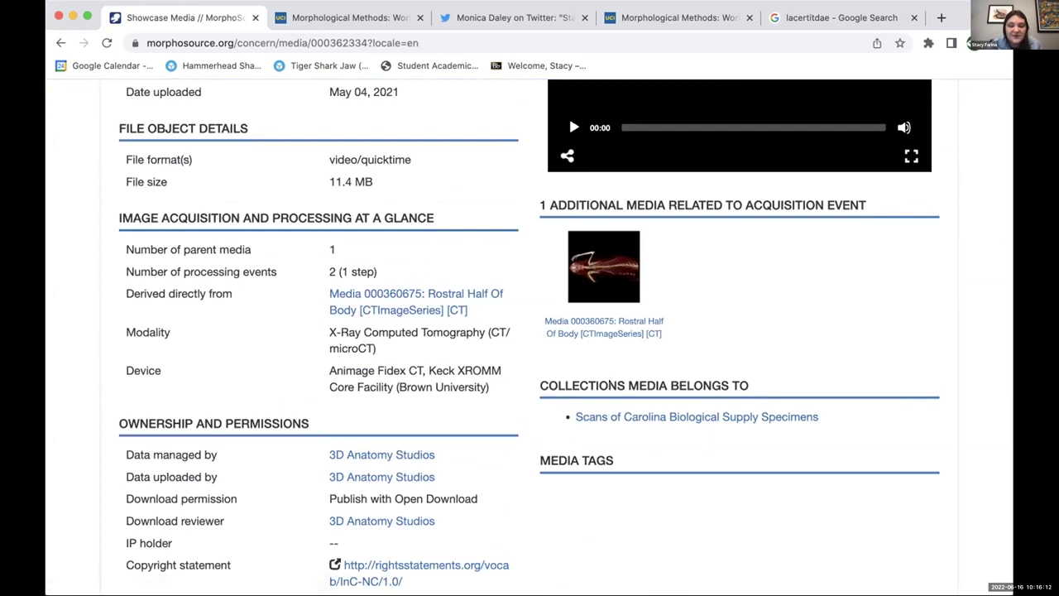
{"action": "scroll", "coordinate": [563, 440], "scroll_direction": "up", "scroll_amount": 1}
{"action": "scroll", "coordinate": [677, 346], "scroll_direction": "up", "scroll_amount": 5}
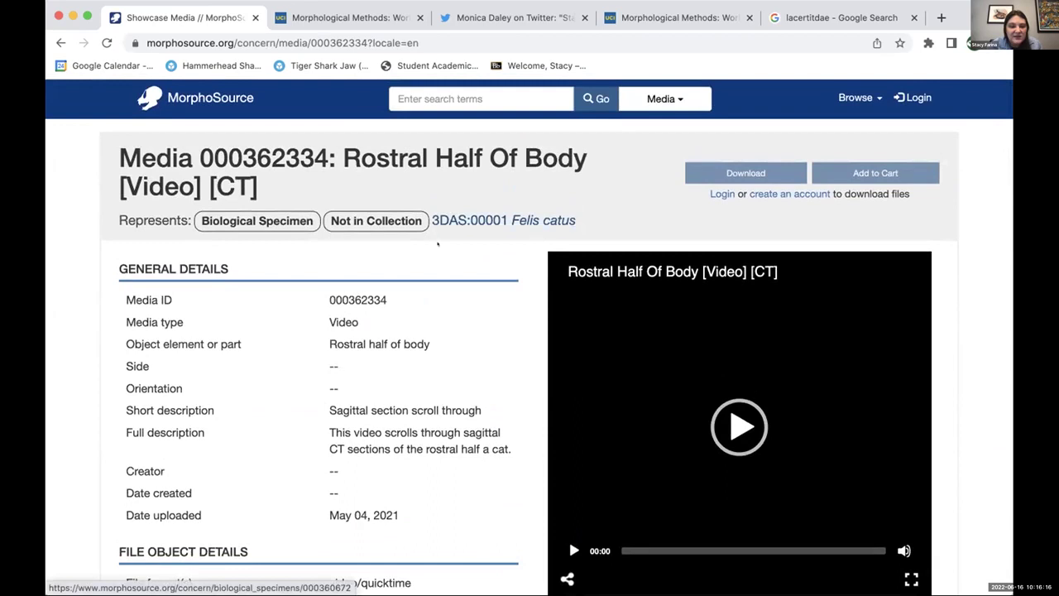
{"action": "scroll", "coordinate": [383, 282], "scroll_direction": "down", "scroll_amount": 1}
{"action": "scroll", "coordinate": [571, 215], "scroll_direction": "up", "scroll_amount": 1}
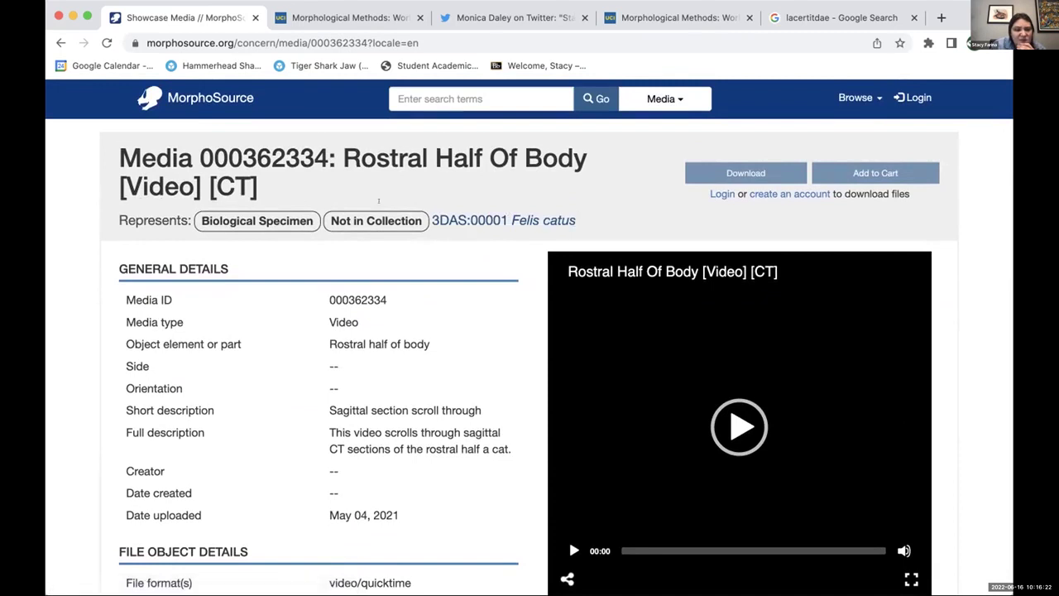
{"action": "left_click", "coordinate": [451, 217]}
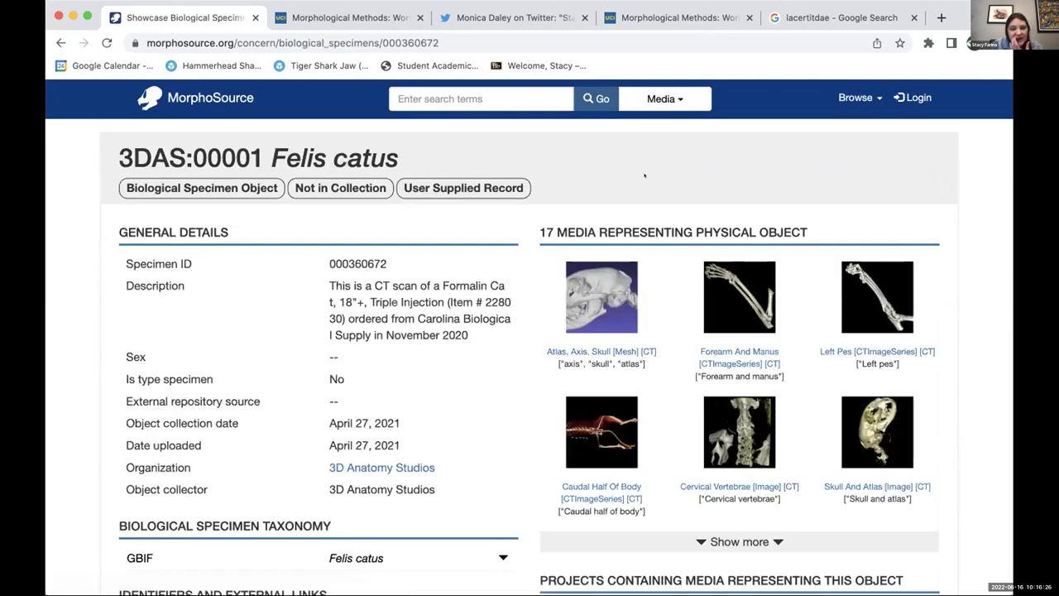
Examine the Felis catus specimen's general details and the media representing the physical object.
{"action": "scroll", "coordinate": [644, 174], "scroll_direction": "down", "scroll_amount": 1}
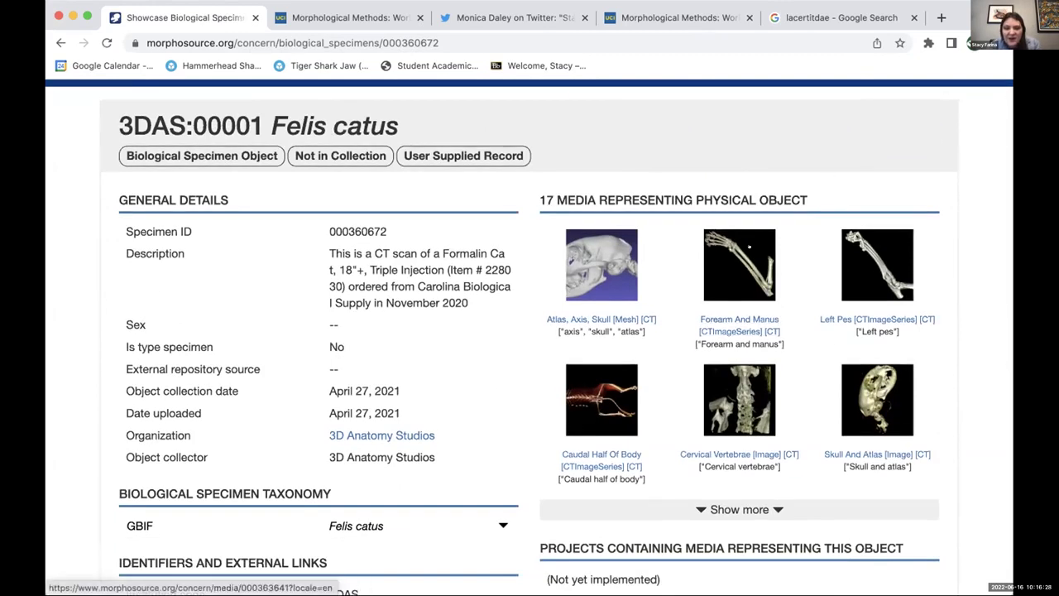
{"action": "left_click_drag", "start_coordinate": [402, 122], "coordinate": [119, 119]}
{"action": "left_click", "coordinate": [145, 150]}
{"action": "scroll", "coordinate": [534, 294], "scroll_direction": "up", "scroll_amount": 1}
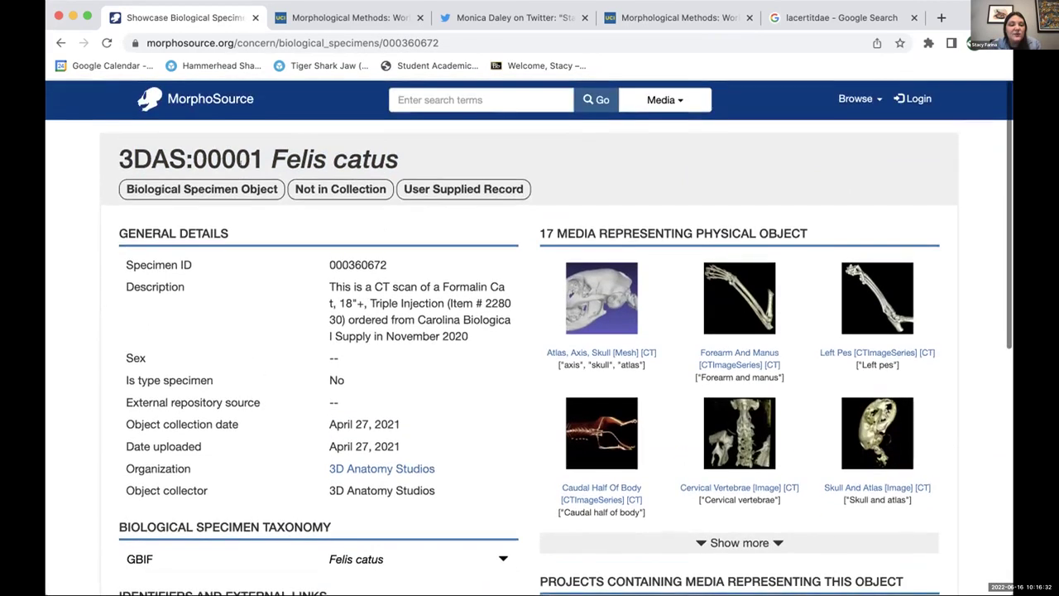
{"action": "scroll", "coordinate": [534, 294], "scroll_direction": "down", "scroll_amount": 2}
{"action": "scroll", "coordinate": [534, 294], "scroll_direction": "up", "scroll_amount": 2}
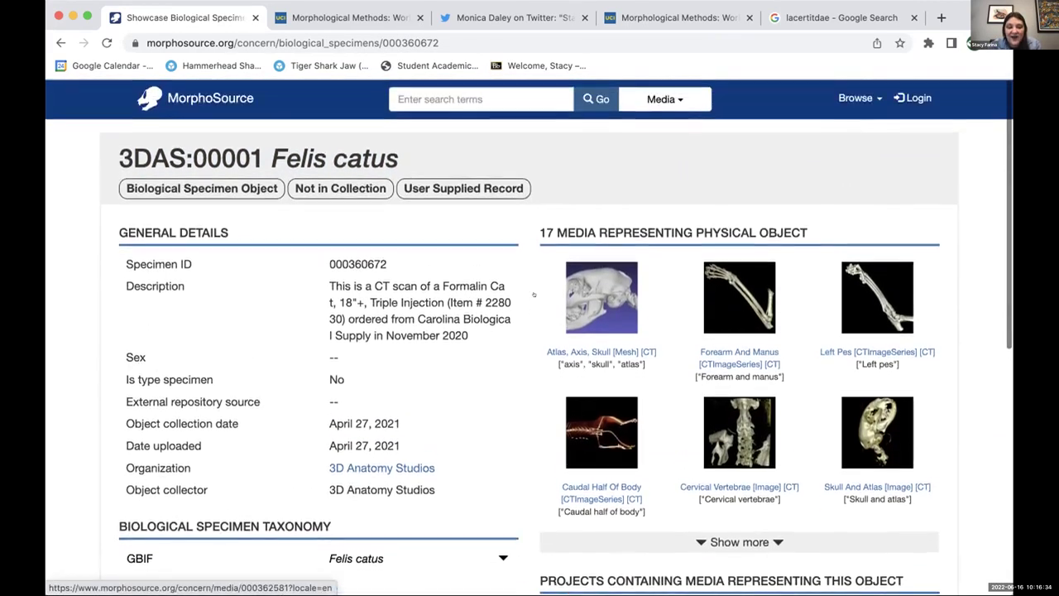
{"action": "scroll", "coordinate": [599, 232], "scroll_direction": "down", "scroll_amount": 1}
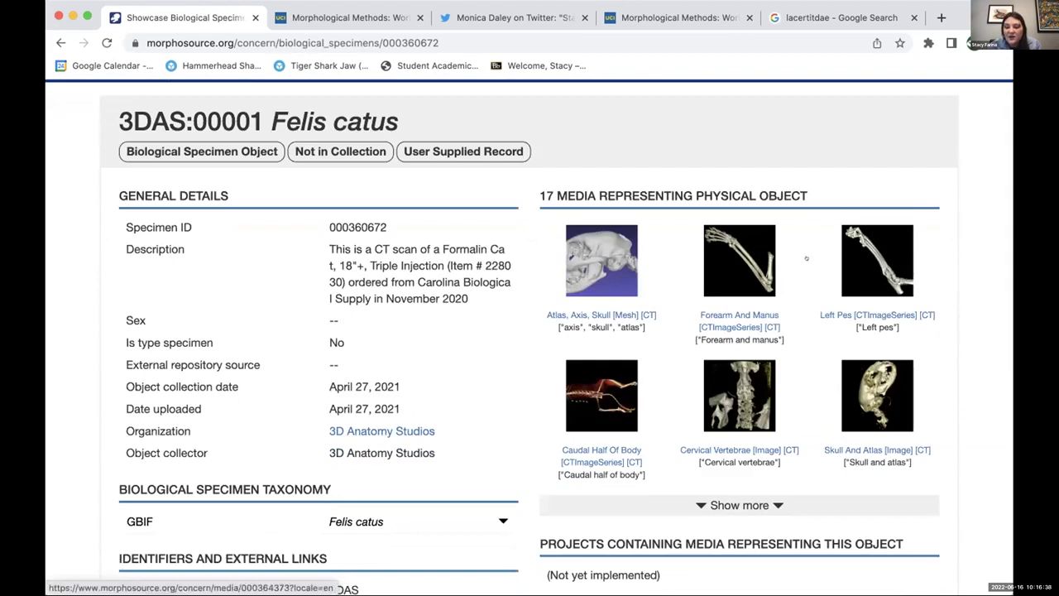
{"action": "scroll", "coordinate": [806, 258], "scroll_direction": "down", "scroll_amount": 1}
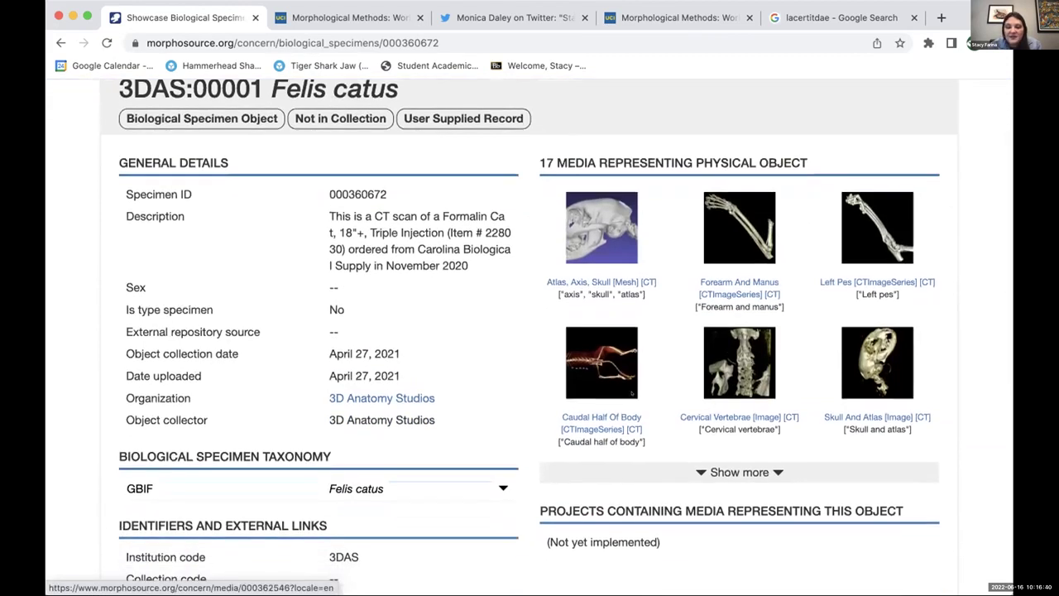
Expand the specimen's media list to show every item and look through all the scans.
{"action": "scroll", "coordinate": [690, 381], "scroll_direction": "down", "scroll_amount": 1}
{"action": "left_click", "coordinate": [702, 419]}
{"action": "scroll", "coordinate": [702, 416], "scroll_direction": "down", "scroll_amount": 2}
{"action": "scroll", "coordinate": [702, 416], "scroll_direction": "up", "scroll_amount": 3}
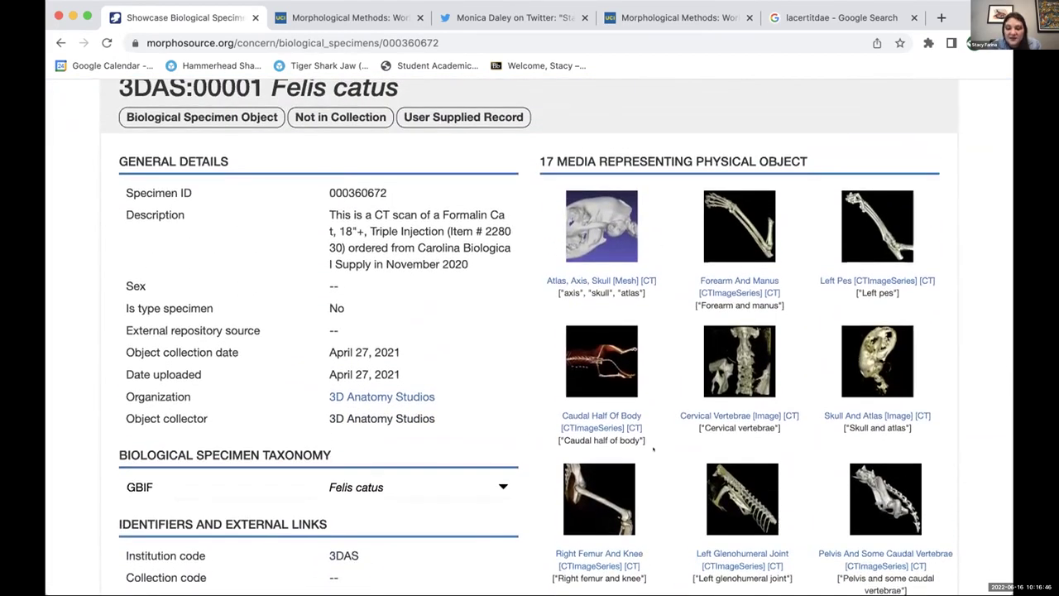
{"action": "scroll", "coordinate": [653, 449], "scroll_direction": "down", "scroll_amount": 10}
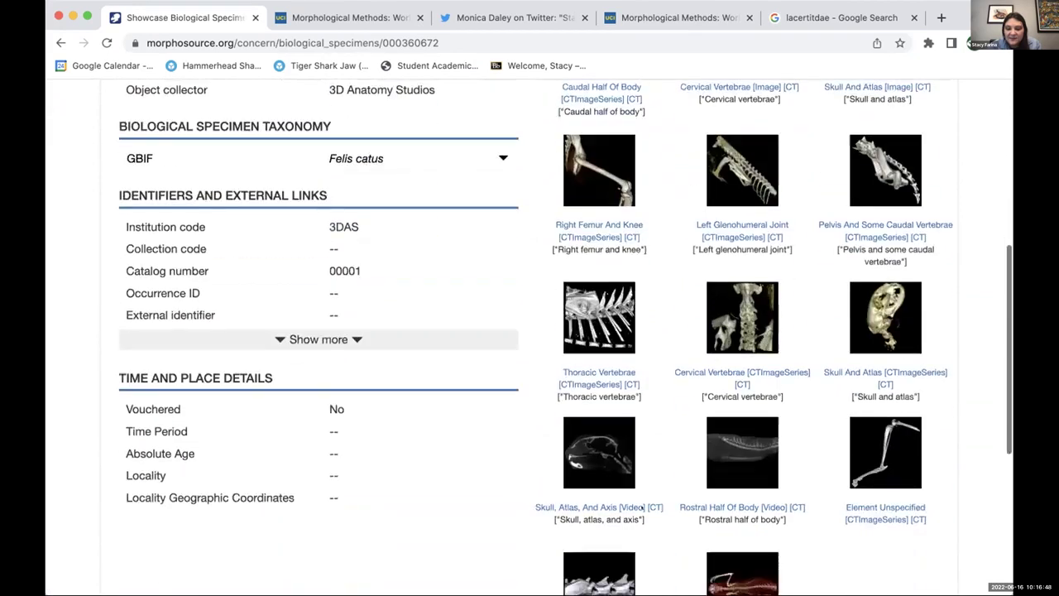
{"action": "scroll", "coordinate": [643, 508], "scroll_direction": "down", "scroll_amount": 2}
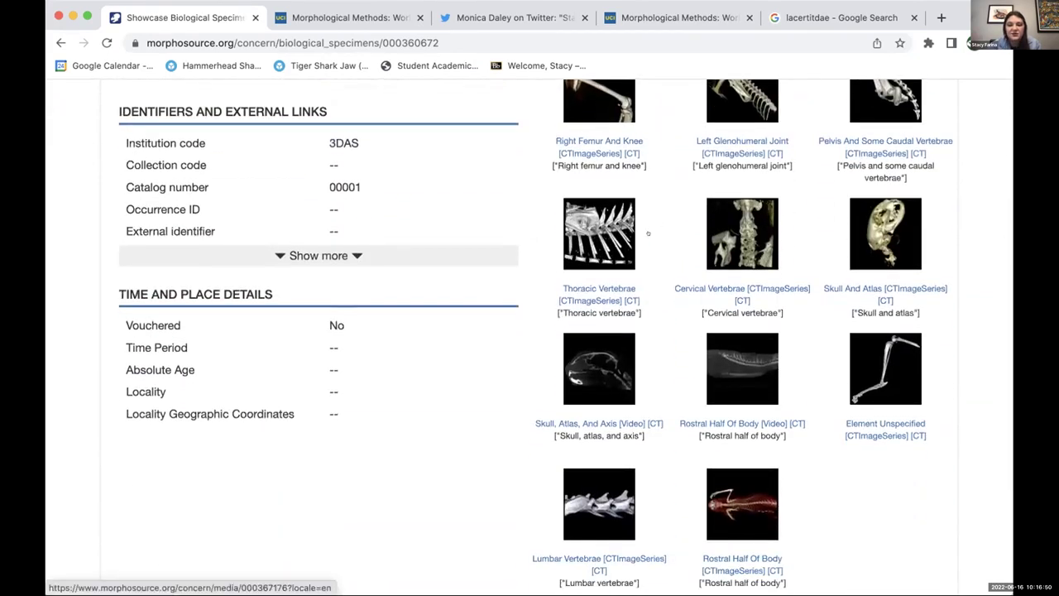
{"action": "scroll", "coordinate": [648, 233], "scroll_direction": "down", "scroll_amount": 4}
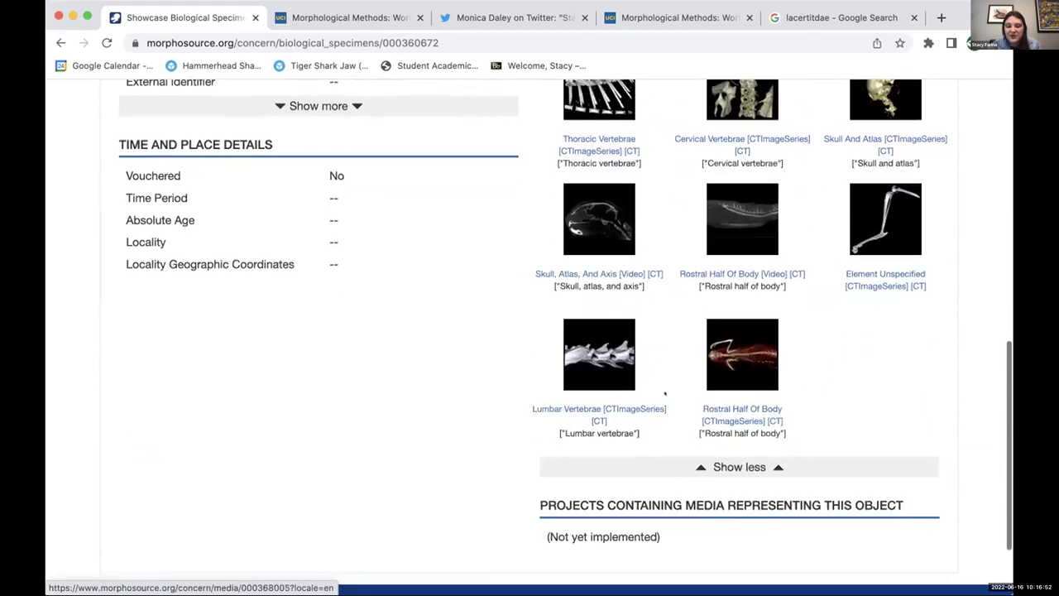
Open the specimen's "Atlas, Axis, Skull [Mesh] [CT]" record and rotate the cat skull model in the 3D preview.
{"action": "scroll", "coordinate": [656, 397], "scroll_direction": "up", "scroll_amount": 15}
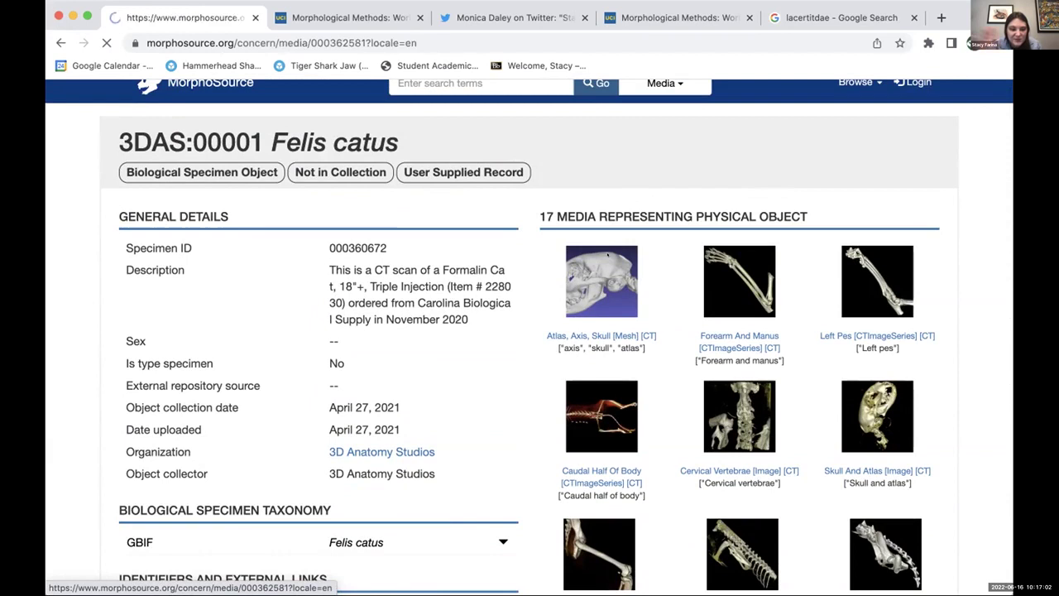
{"action": "scroll", "coordinate": [484, 325], "scroll_direction": "down", "scroll_amount": 3}
{"action": "scroll", "coordinate": [484, 325], "scroll_direction": "down", "scroll_amount": 3}
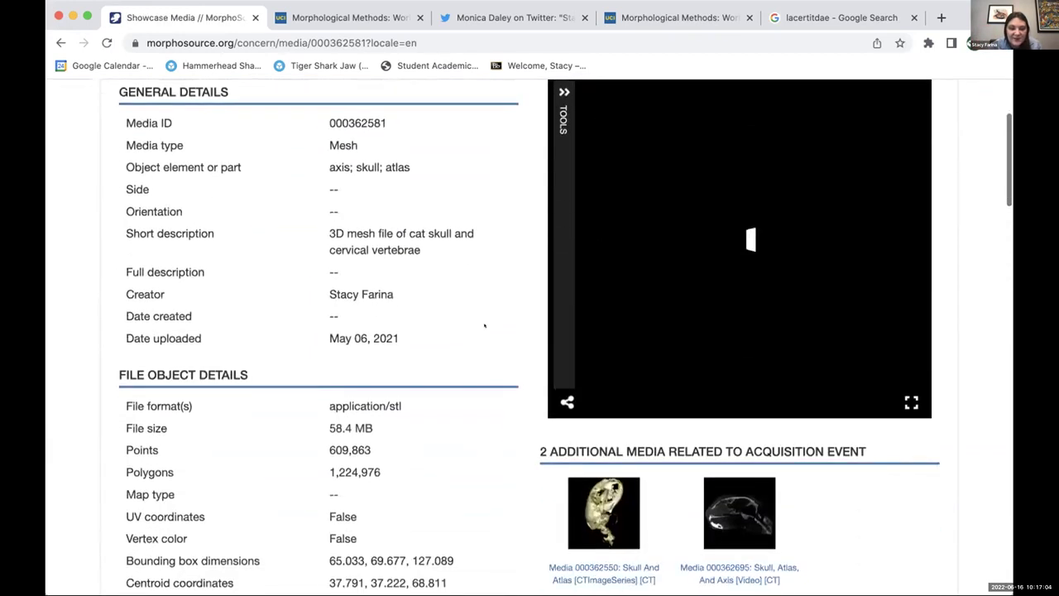
{"action": "scroll", "coordinate": [485, 326], "scroll_direction": "up", "scroll_amount": 3}
{"action": "scroll", "coordinate": [485, 326], "scroll_direction": "up", "scroll_amount": 1}
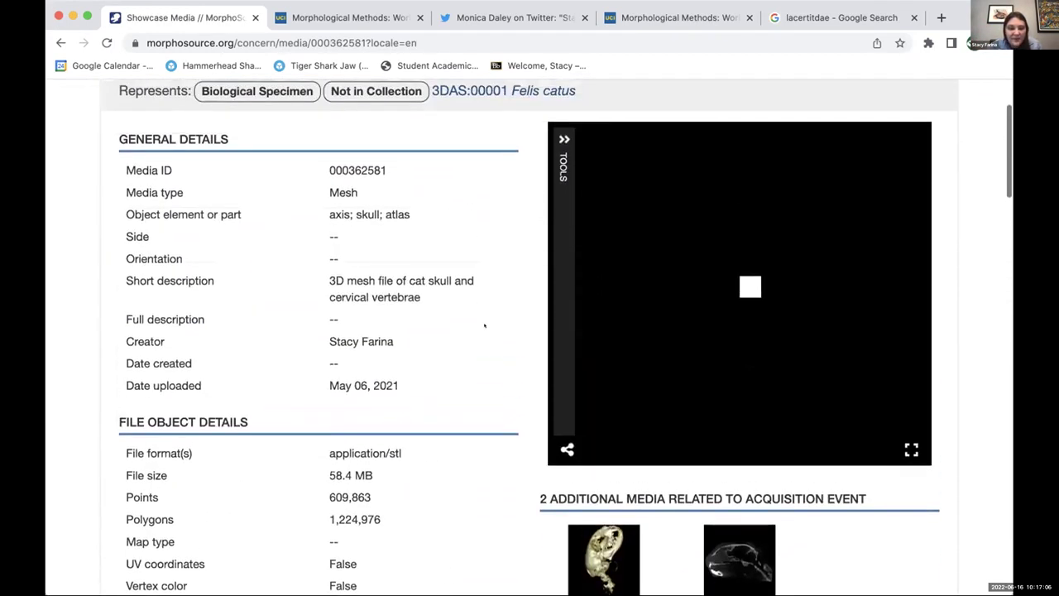
{"action": "left_click_drag", "start_coordinate": [745, 207], "coordinate": [705, 225]}
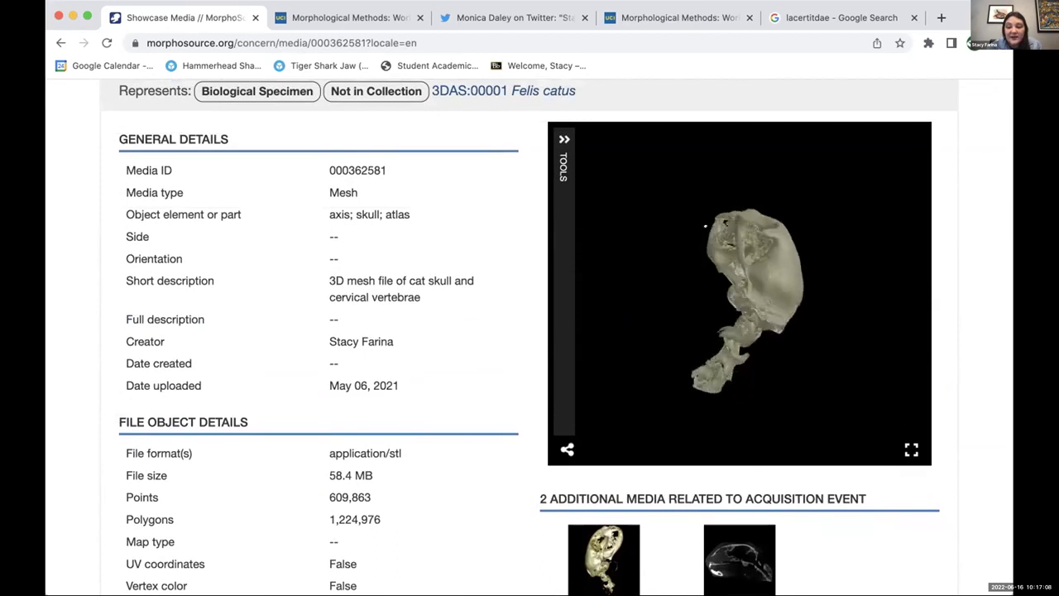
{"action": "left_click_drag", "start_coordinate": [800, 245], "coordinate": [736, 315]}
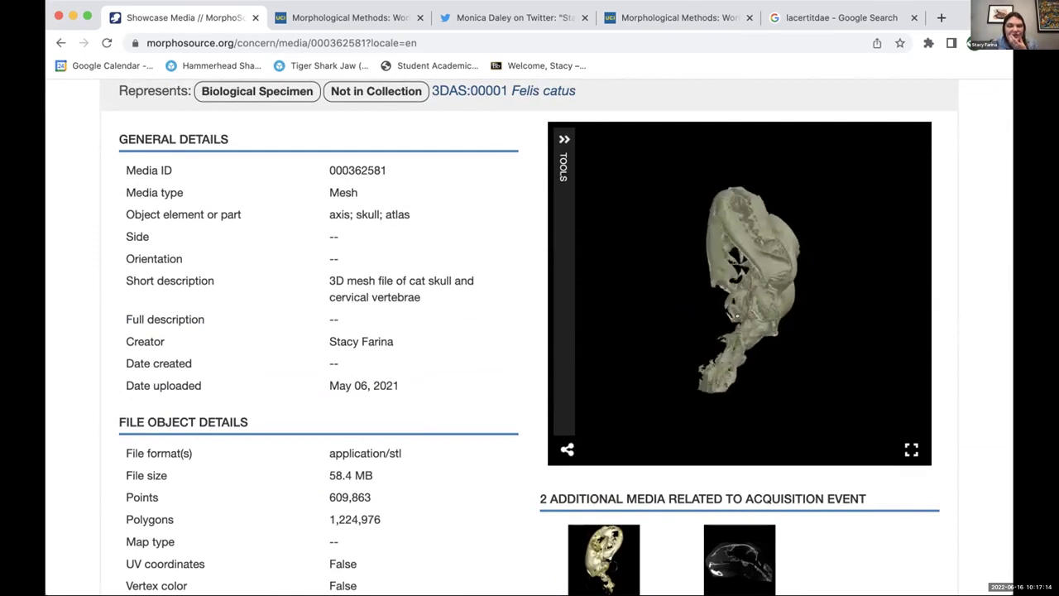
Examine the cat skull mesh record's download options, general details, file object details and related media.
{"action": "scroll", "coordinate": [514, 279], "scroll_direction": "up", "scroll_amount": 2}
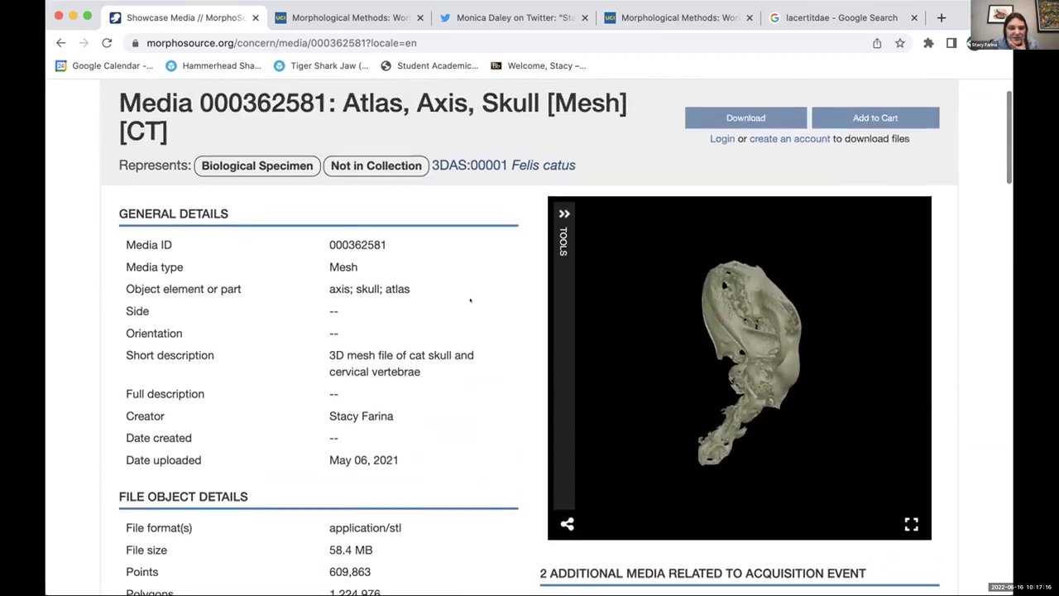
{"action": "scroll", "coordinate": [470, 300], "scroll_direction": "down", "scroll_amount": 2}
{"action": "scroll", "coordinate": [394, 267], "scroll_direction": "up", "scroll_amount": 3}
{"action": "scroll", "coordinate": [394, 266], "scroll_direction": "down", "scroll_amount": 3}
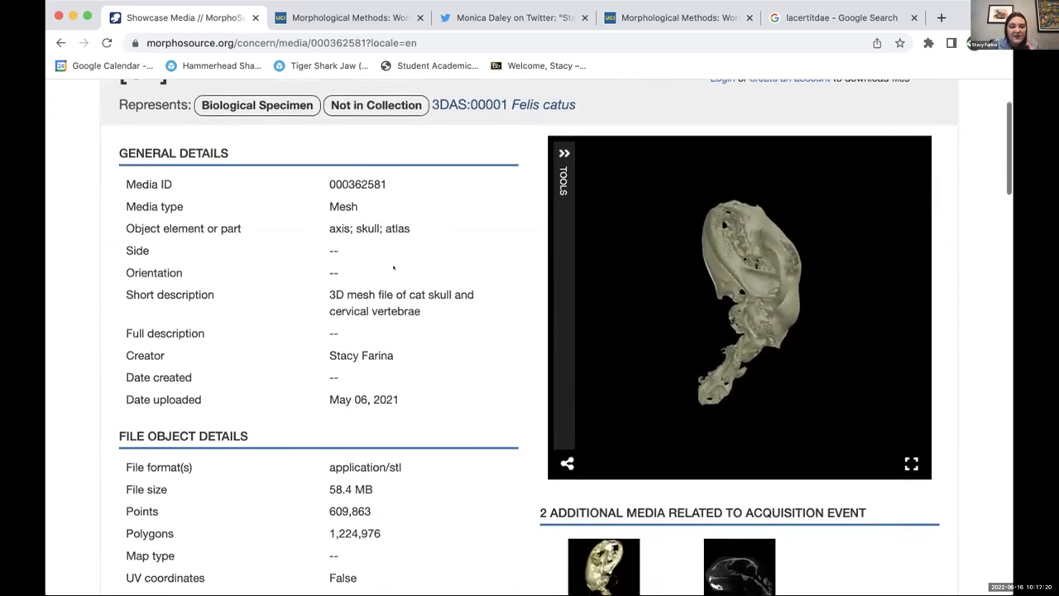
{"action": "scroll", "coordinate": [394, 267], "scroll_direction": "down", "scroll_amount": 4}
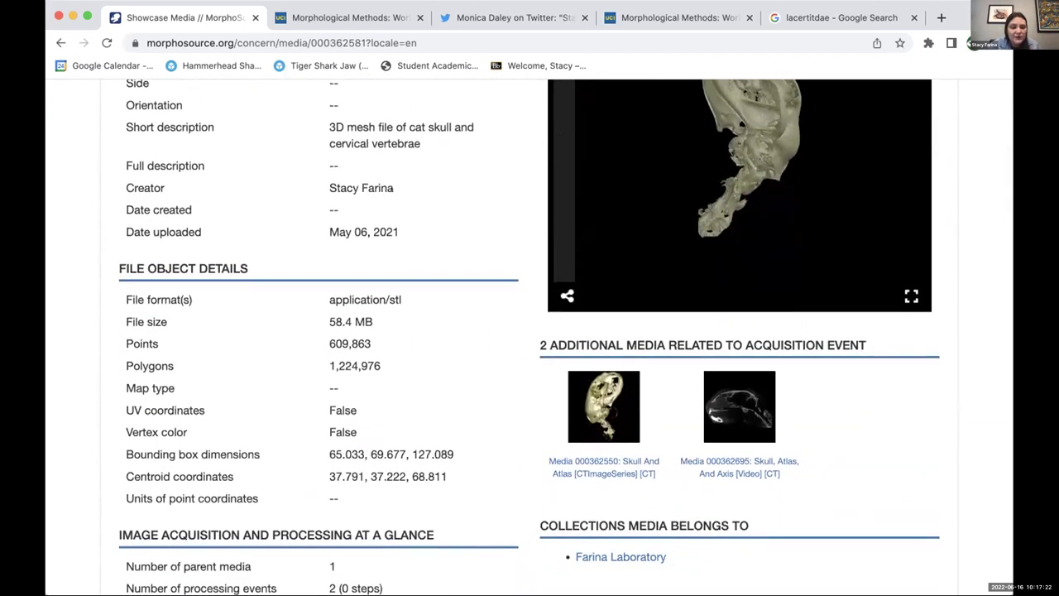
Examine the cat skull mesh record's file object details and its image acquisition and processing summary, including the modality and device.
{"action": "scroll", "coordinate": [381, 311], "scroll_direction": "up", "scroll_amount": 3}
{"action": "scroll", "coordinate": [456, 348], "scroll_direction": "up", "scroll_amount": 4}
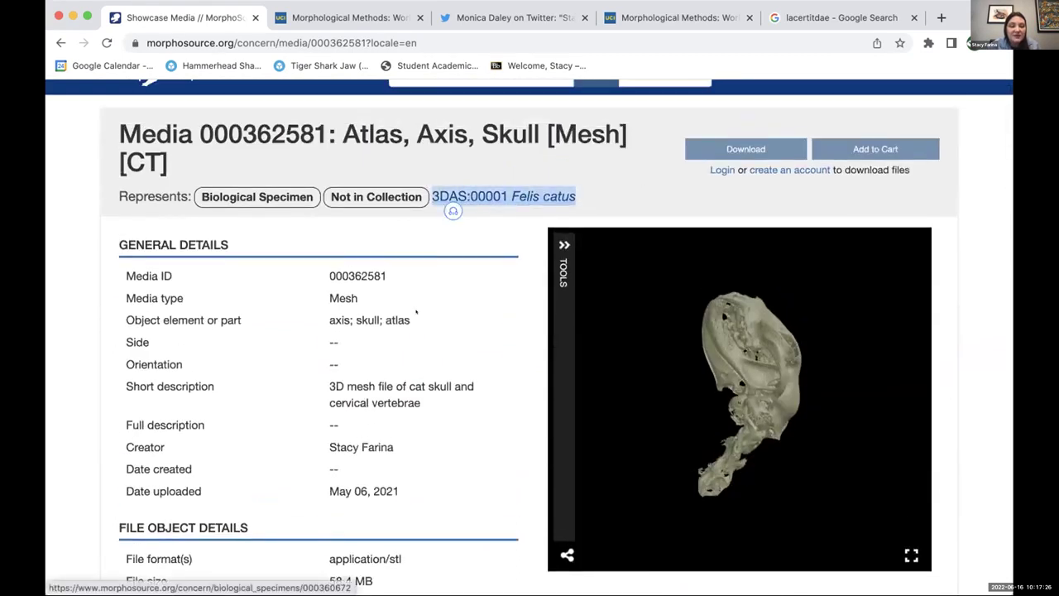
{"action": "scroll", "coordinate": [416, 312], "scroll_direction": "down", "scroll_amount": 2}
{"action": "scroll", "coordinate": [416, 312], "scroll_direction": "down", "scroll_amount": 5}
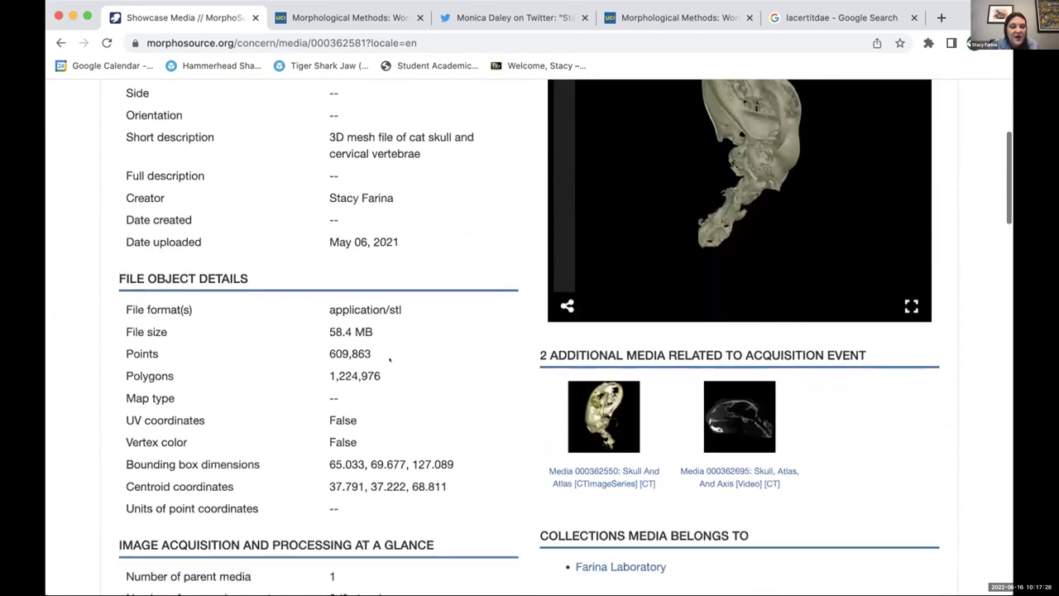
{"action": "scroll", "coordinate": [346, 329], "scroll_direction": "down", "scroll_amount": 7}
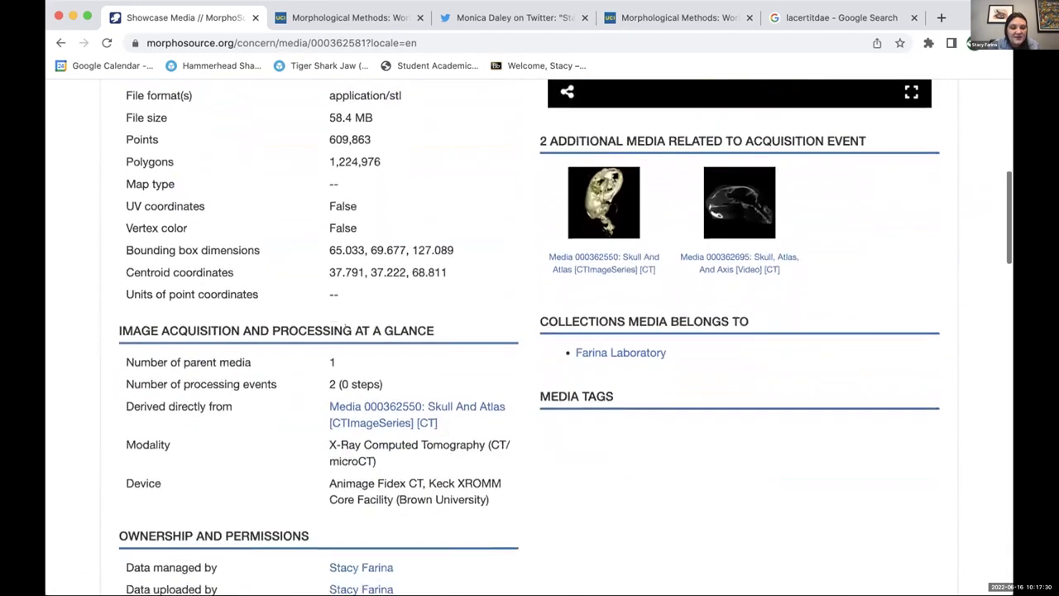
{"action": "scroll", "coordinate": [346, 328], "scroll_direction": "down", "scroll_amount": 2}
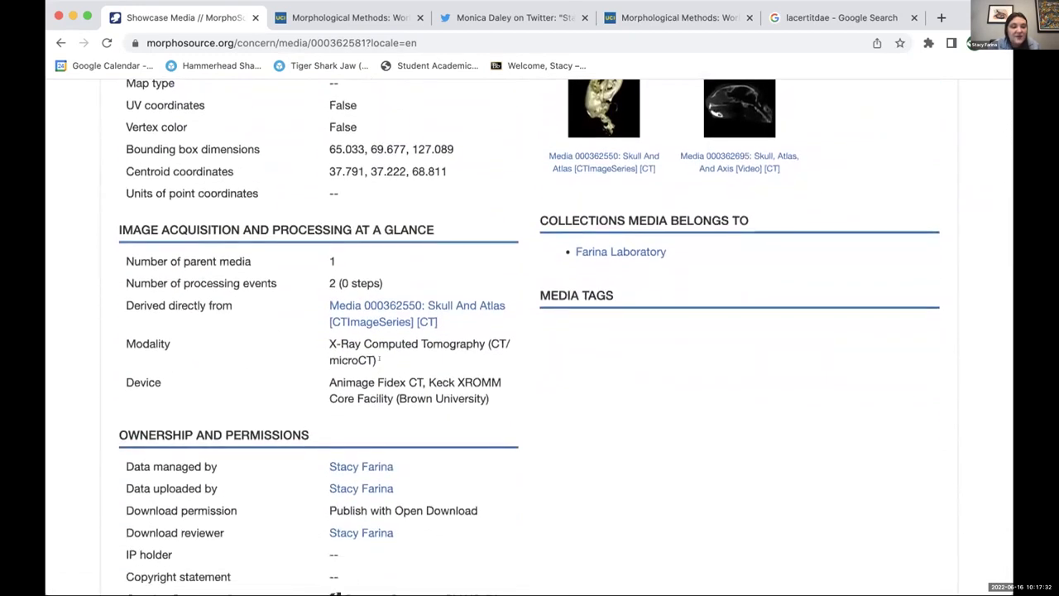
{"action": "left_click_drag", "start_coordinate": [379, 361], "coordinate": [323, 337]}
{"action": "left_click", "coordinate": [347, 361]}
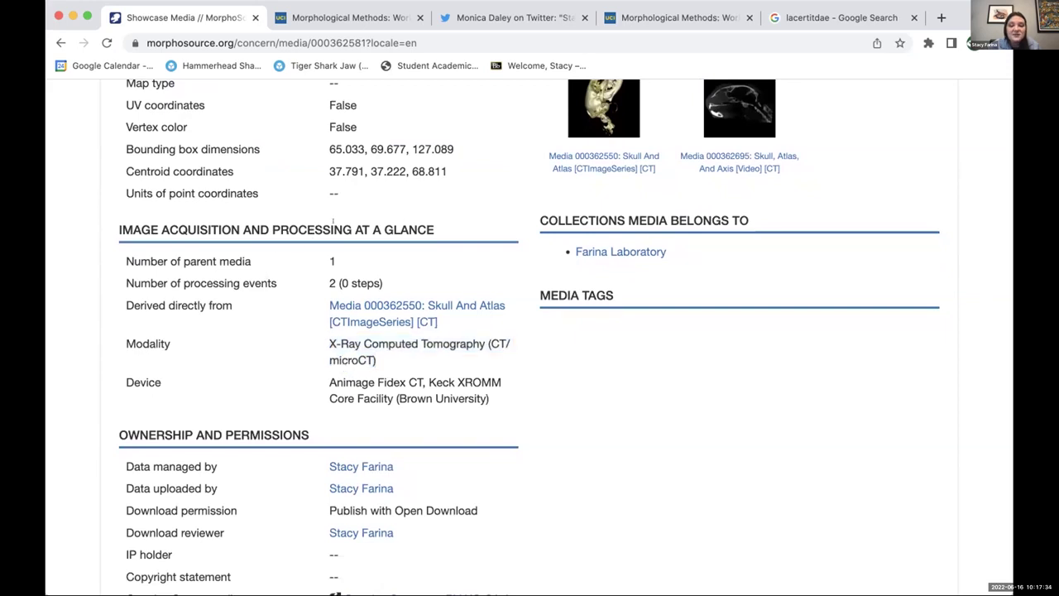
{"action": "scroll", "coordinate": [566, 235], "scroll_direction": "up", "scroll_amount": 5}
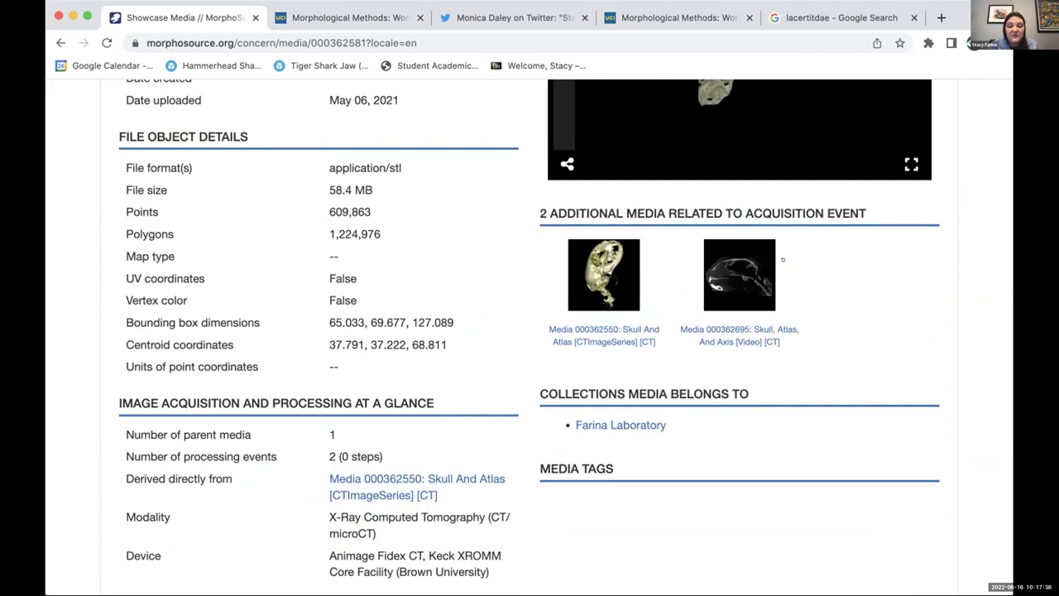
{"action": "scroll", "coordinate": [359, 403], "scroll_direction": "down", "scroll_amount": 4}
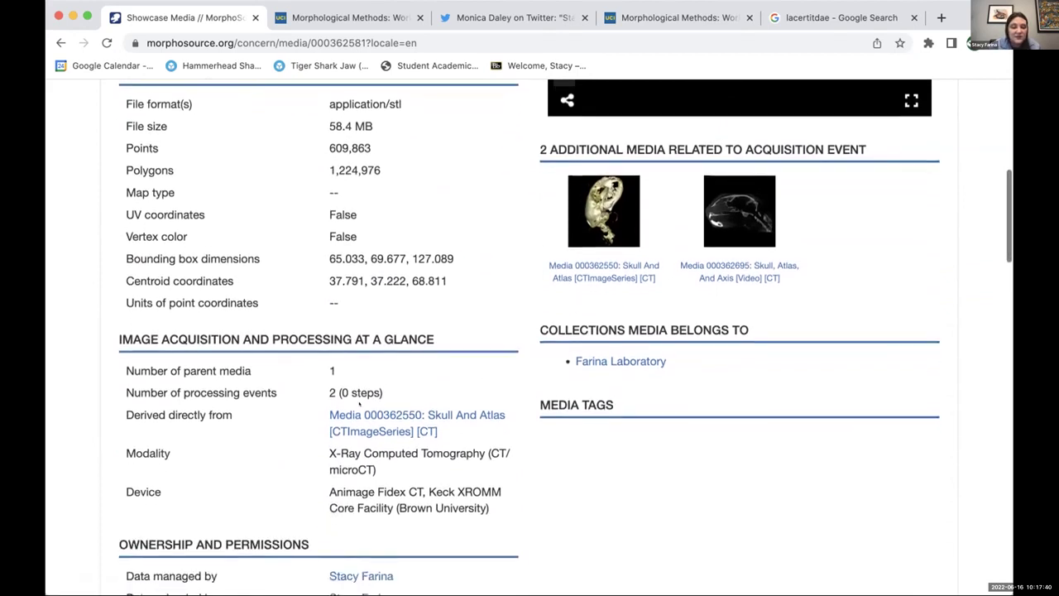
Read the mesh record's ownership and permissions, including its 3D use terms, plus the external identifiers and detailed imaging information.
{"action": "scroll", "coordinate": [359, 404], "scroll_direction": "down", "scroll_amount": 9}
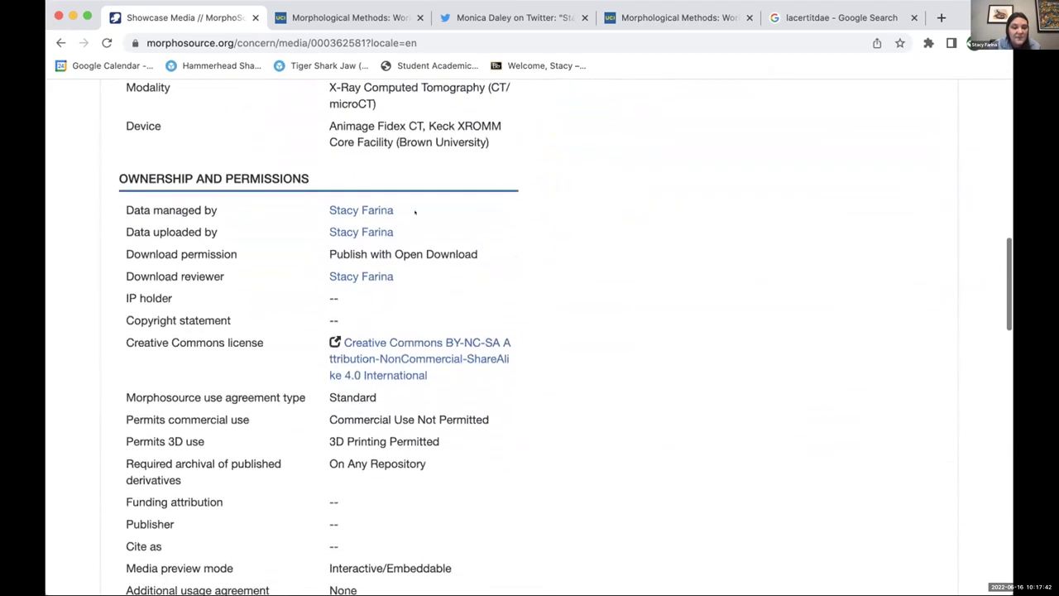
{"action": "scroll", "coordinate": [373, 367], "scroll_direction": "down", "scroll_amount": 2}
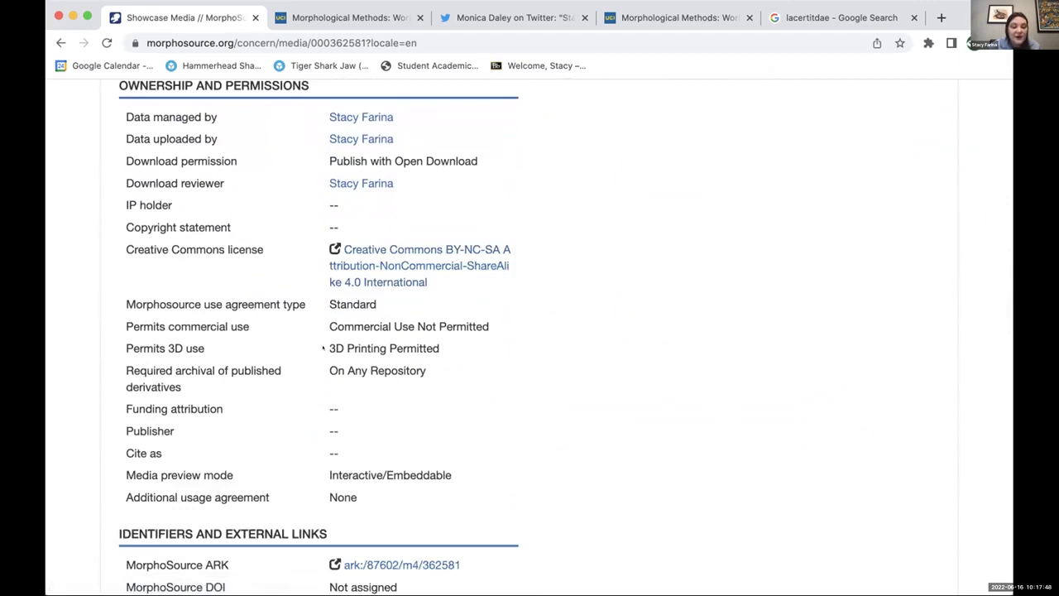
{"action": "left_click_drag", "start_coordinate": [322, 348], "coordinate": [417, 349]}
{"action": "left_click", "coordinate": [403, 338]}
{"action": "scroll", "coordinate": [391, 314], "scroll_direction": "down", "scroll_amount": 5}
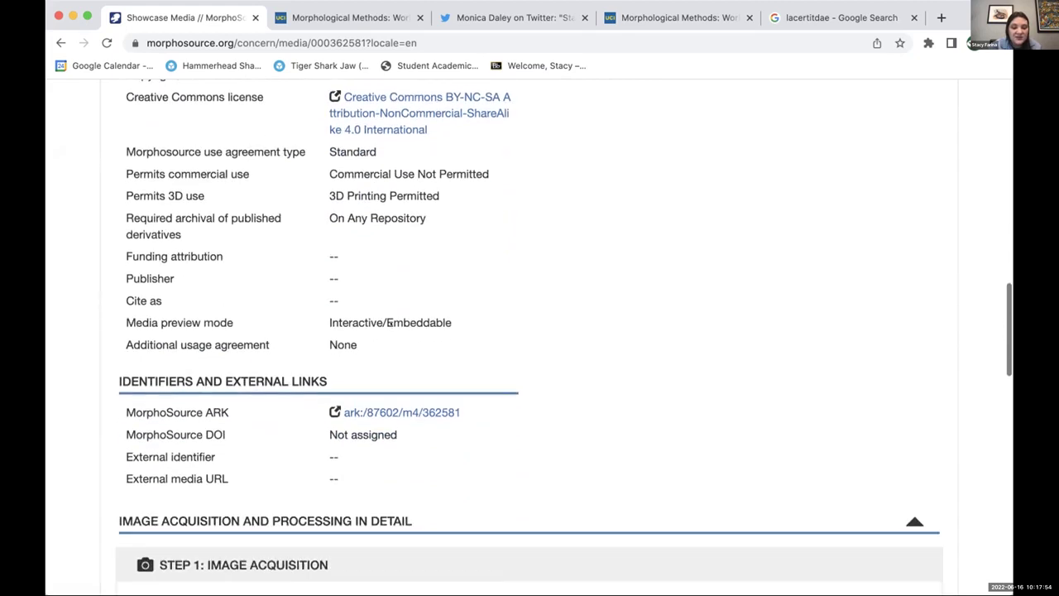
{"action": "scroll", "coordinate": [390, 325], "scroll_direction": "down", "scroll_amount": 9}
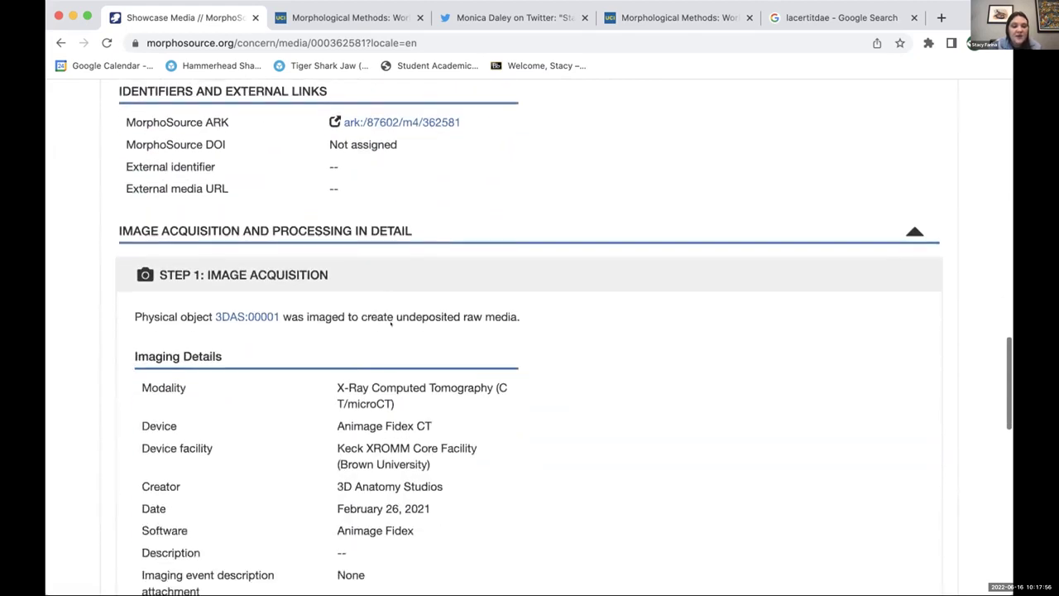
Open the laboratory collection that the cat skull mesh belongs to and look through its media list.
{"action": "scroll", "coordinate": [390, 325], "scroll_direction": "up", "scroll_amount": 10}
{"action": "scroll", "coordinate": [390, 324], "scroll_direction": "up", "scroll_amount": 15}
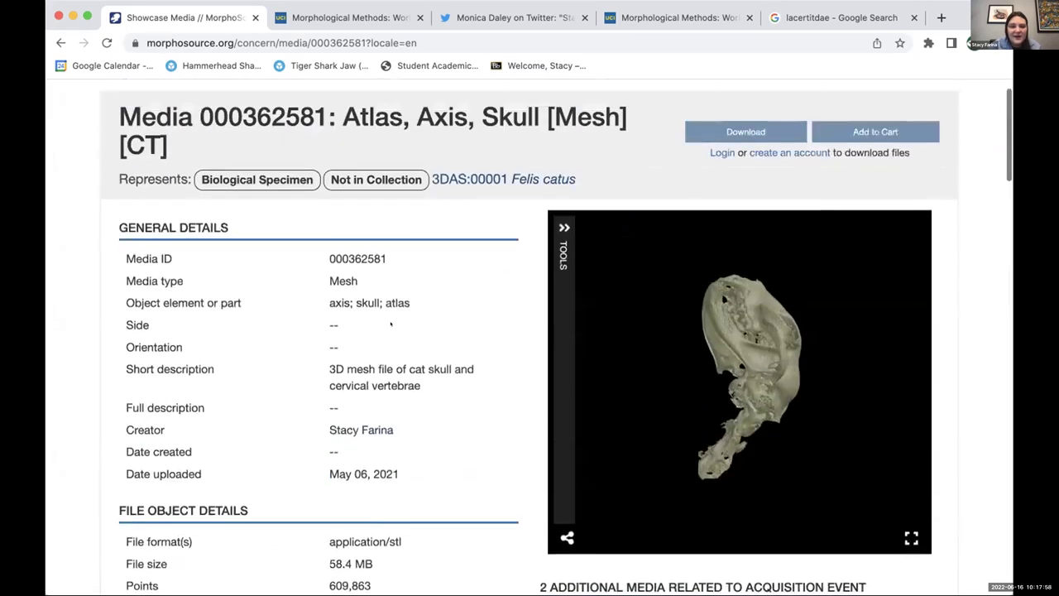
{"action": "scroll", "coordinate": [486, 303], "scroll_direction": "down", "scroll_amount": 2}
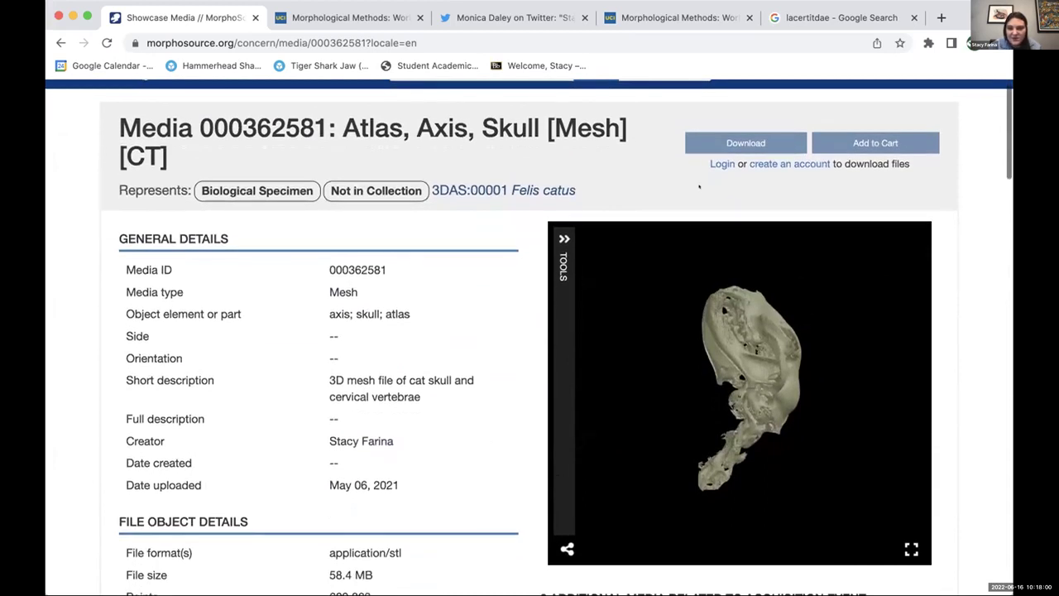
{"action": "scroll", "coordinate": [654, 265], "scroll_direction": "down", "scroll_amount": 1}
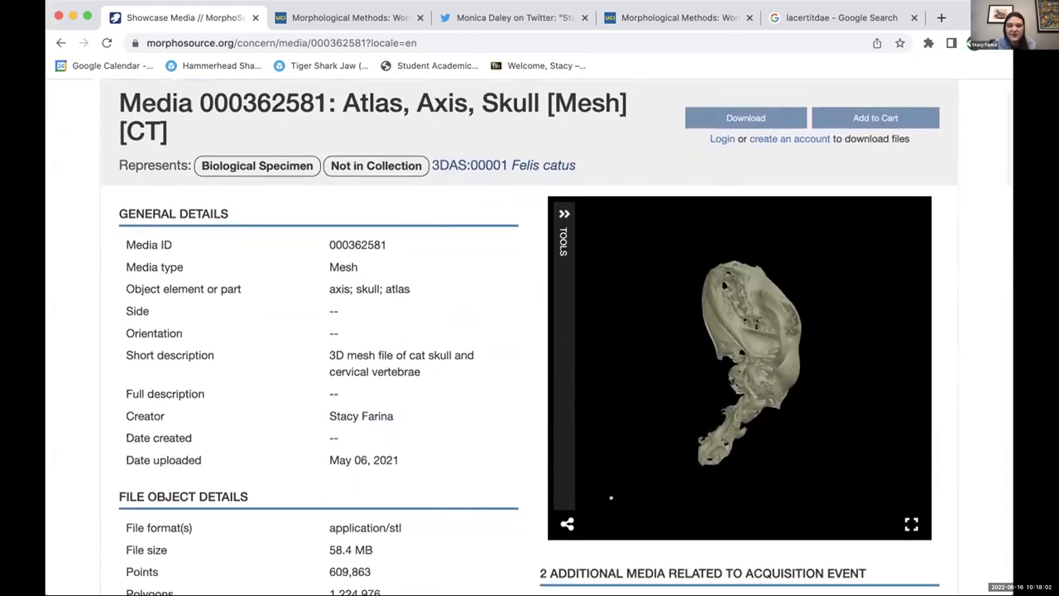
{"action": "scroll", "coordinate": [540, 521], "scroll_direction": "down", "scroll_amount": 5}
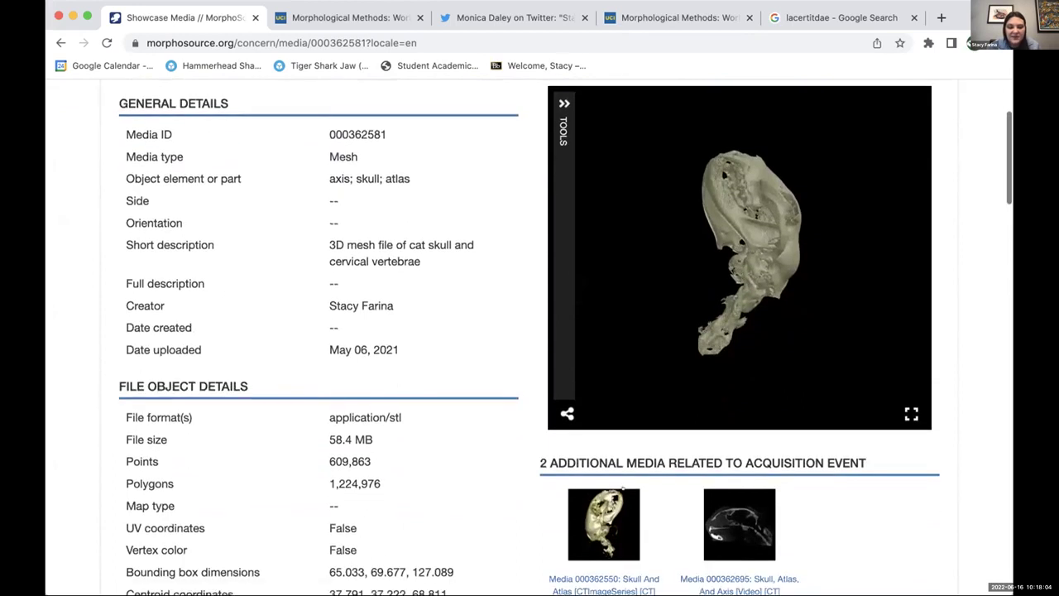
{"action": "scroll", "coordinate": [587, 485], "scroll_direction": "down", "scroll_amount": 5}
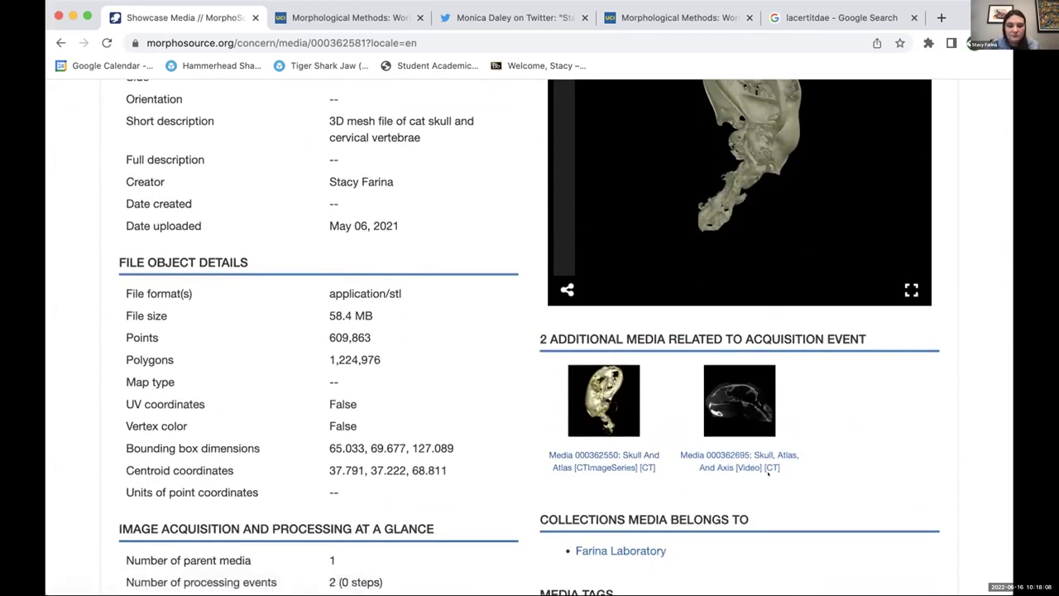
{"action": "scroll", "coordinate": [759, 476], "scroll_direction": "down", "scroll_amount": 1}
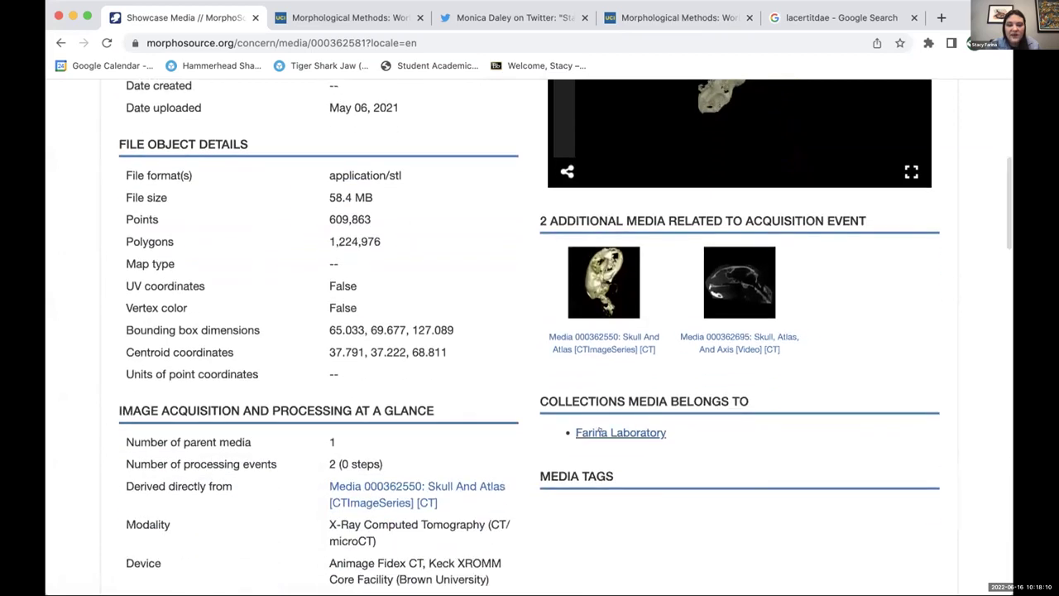
{"action": "left_click", "coordinate": [602, 432]}
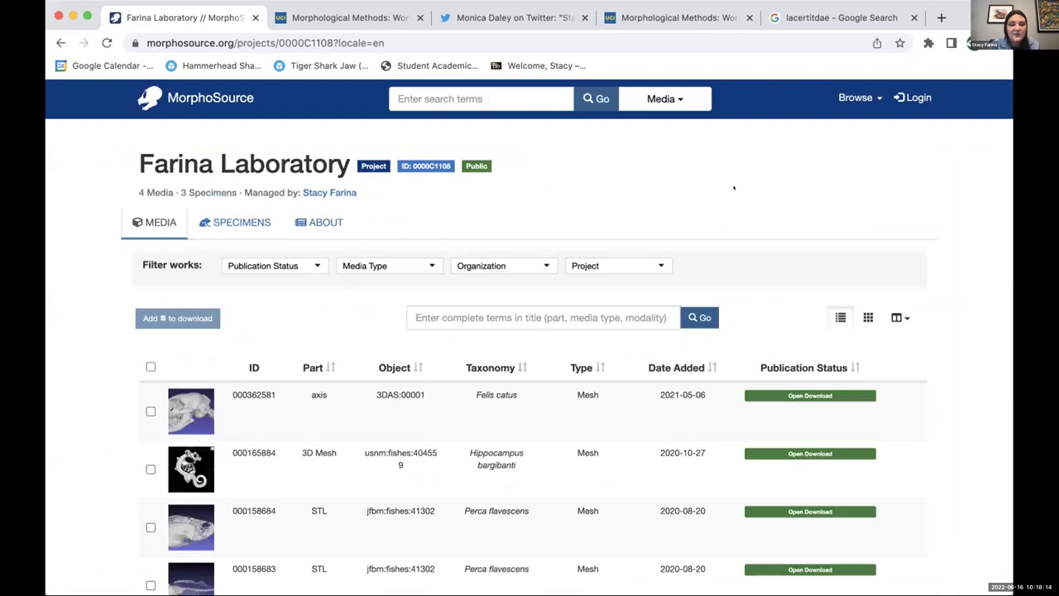
{"action": "scroll", "coordinate": [736, 196], "scroll_direction": "down", "scroll_amount": 3}
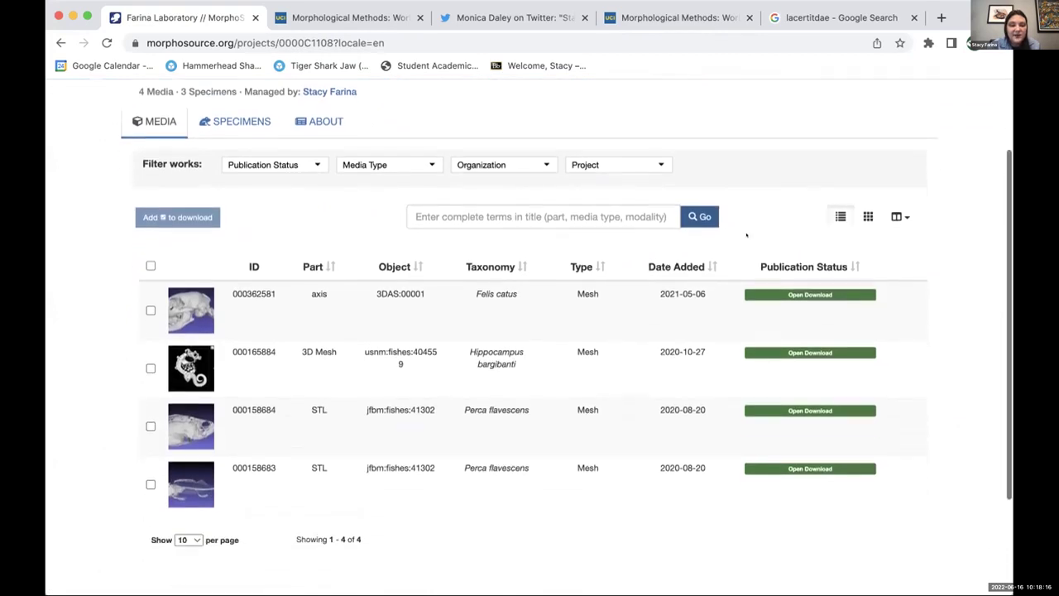
{"action": "scroll", "coordinate": [747, 236], "scroll_direction": "down", "scroll_amount": 1}
{"action": "scroll", "coordinate": [531, 521], "scroll_direction": "down", "scroll_amount": 1}
{"action": "scroll", "coordinate": [531, 521], "scroll_direction": "up", "scroll_amount": 5}
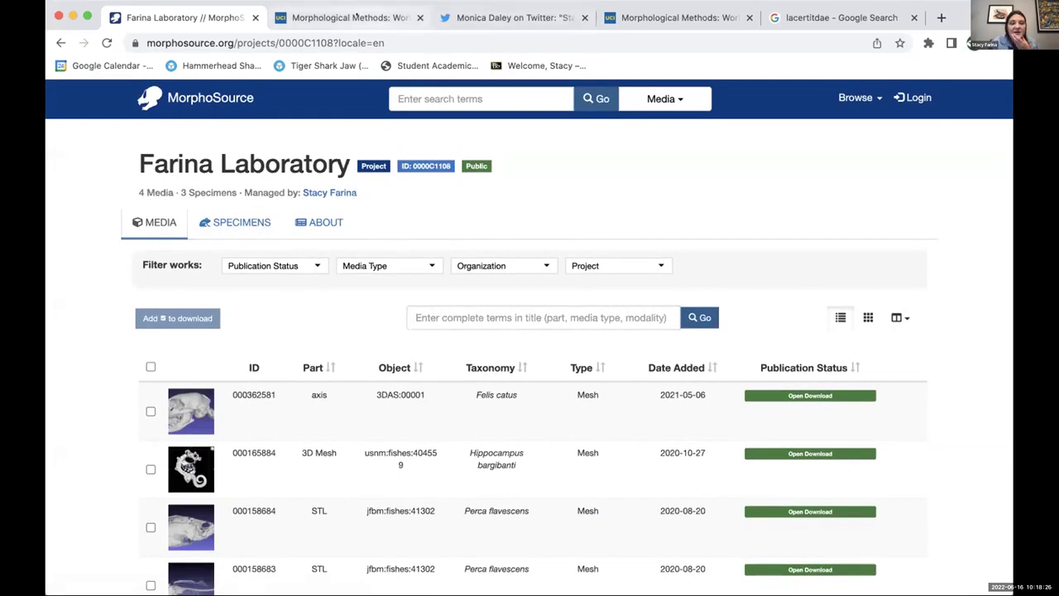
Find the Cat Morphosource CT data and Cat Skull Mesh File downloads under Segment 1 on the workshop materials page.
{"action": "left_click", "coordinate": [348, 17]}
{"action": "scroll", "coordinate": [530, 331], "scroll_direction": "down", "scroll_amount": 10}
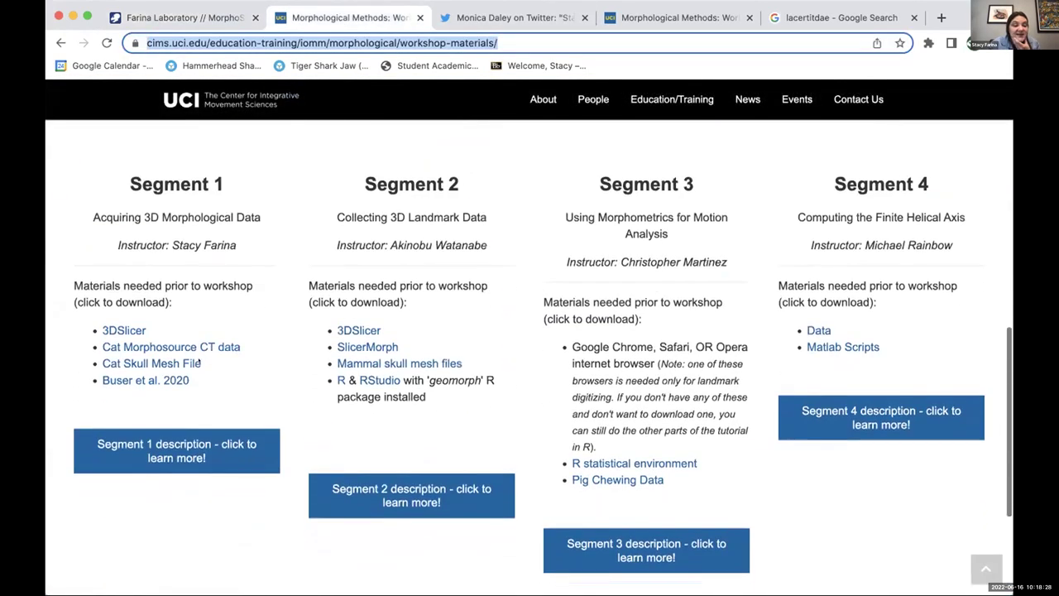
{"action": "left_click_drag", "start_coordinate": [241, 348], "coordinate": [103, 348]}
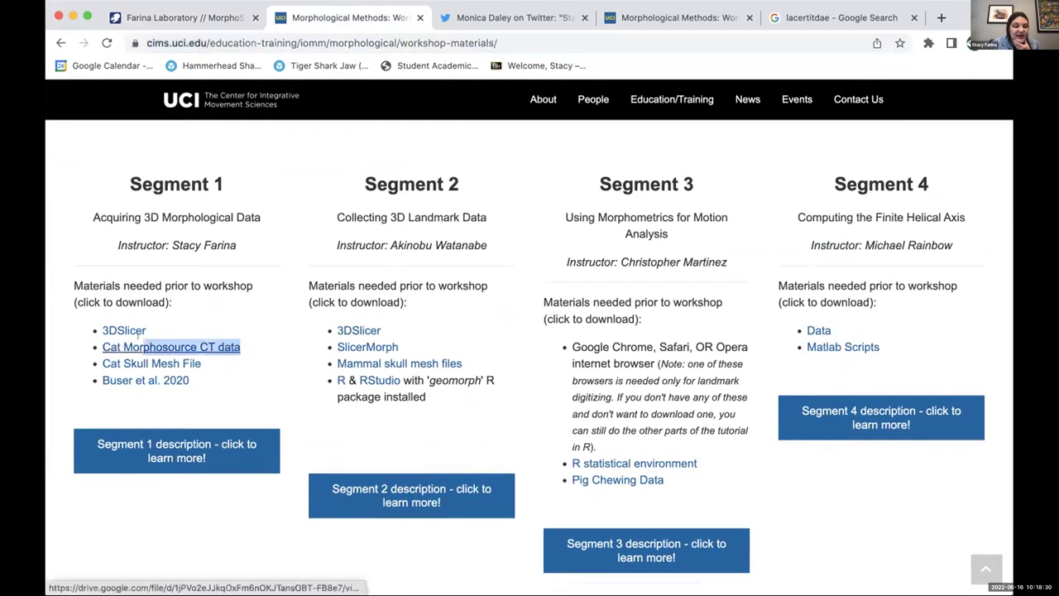
{"action": "left_click_drag", "start_coordinate": [201, 364], "coordinate": [103, 364]}
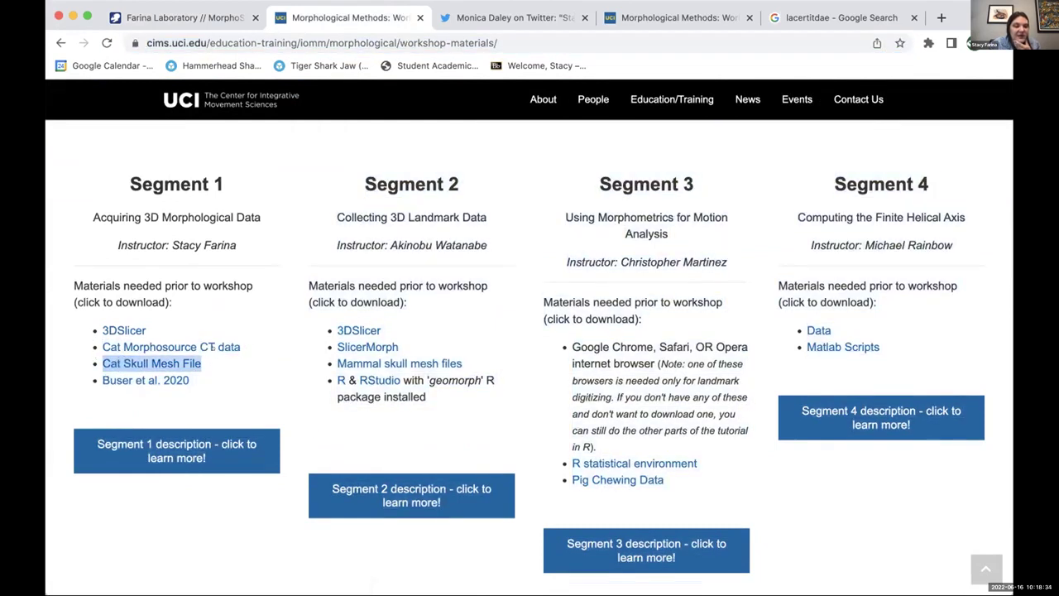
{"action": "left_click", "coordinate": [243, 337]}
{"action": "left_click_drag", "start_coordinate": [242, 338], "coordinate": [103, 346]}
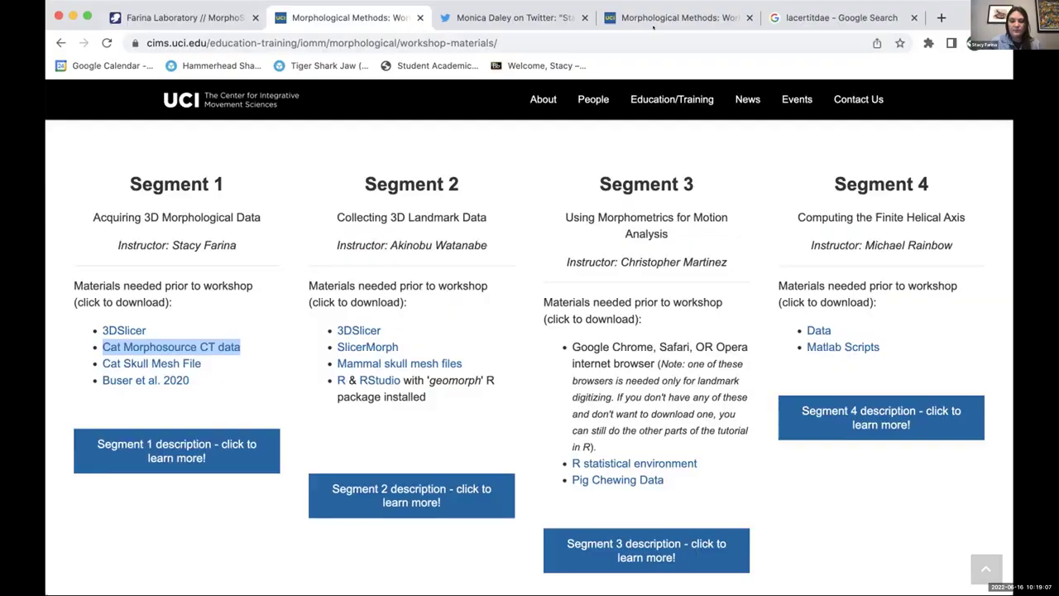
Switch to 3D Slicer, show its DICOM database and start a DICOM file import.
{"action": "key", "text": "super+Tab"}
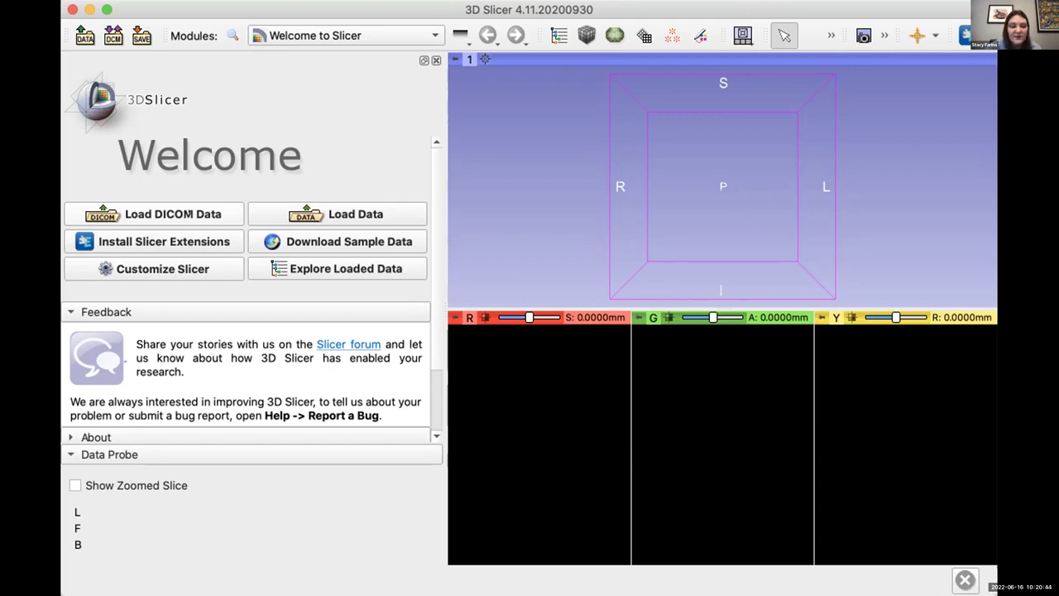
{"action": "left_click", "coordinate": [192, 214]}
{"action": "left_click", "coordinate": [176, 214]}
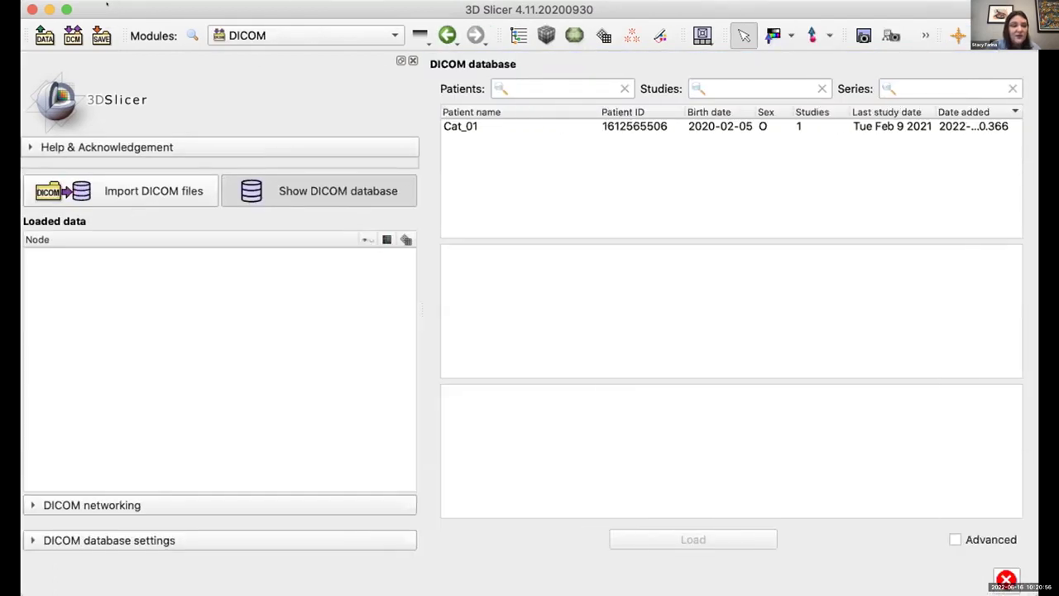
{"action": "left_click", "coordinate": [160, 192]}
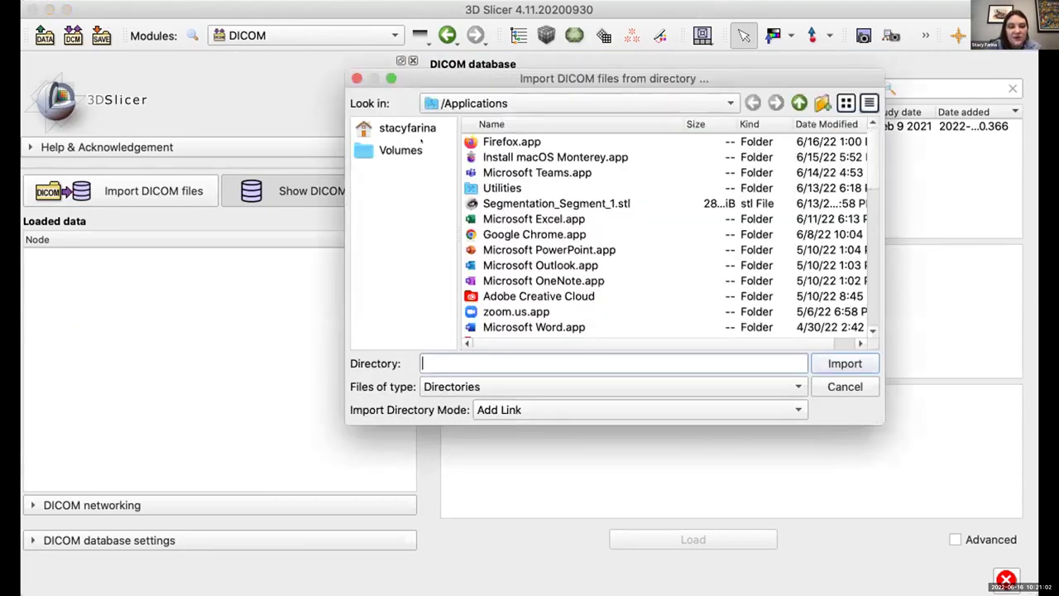
Browse from the home directory to the IOMM Workshop folder inside Documents for the DICOM import.
{"action": "left_click", "coordinate": [407, 128]}
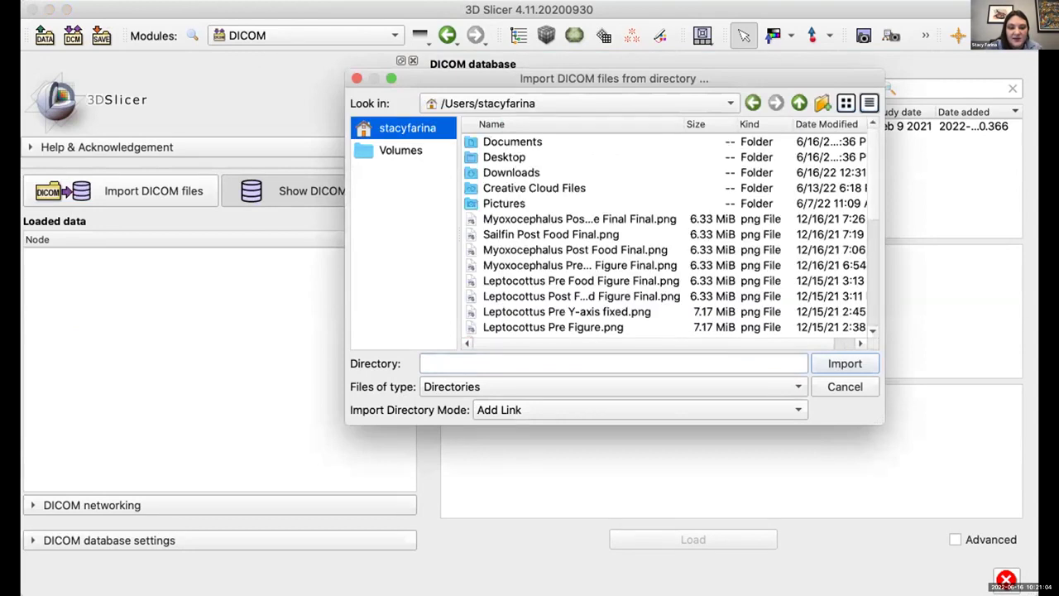
{"action": "double_click", "coordinate": [512, 141]}
{"action": "left_click", "coordinate": [519, 142]}
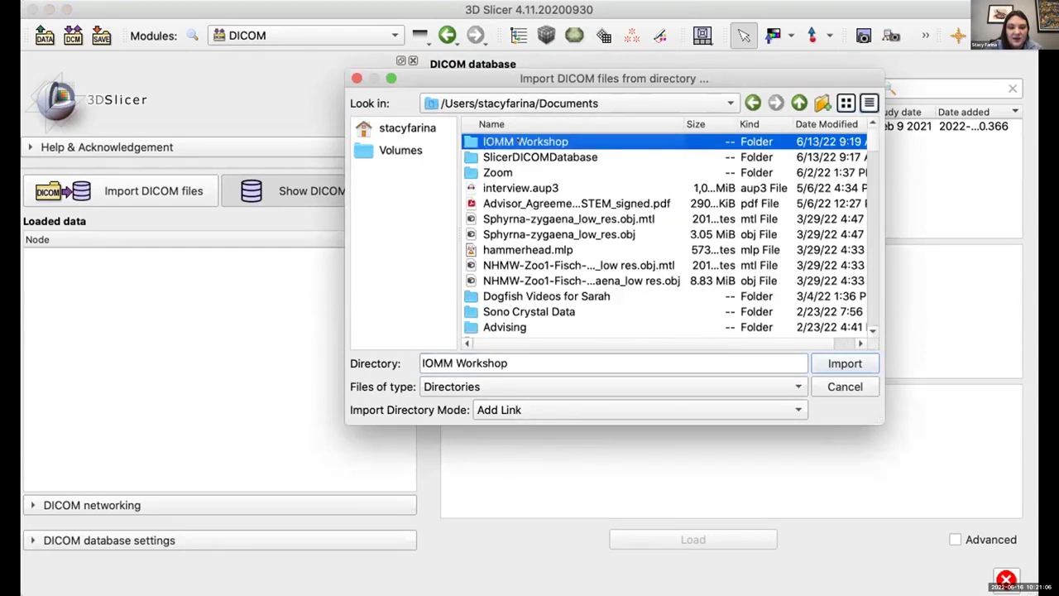
{"action": "double_click", "coordinate": [519, 143]}
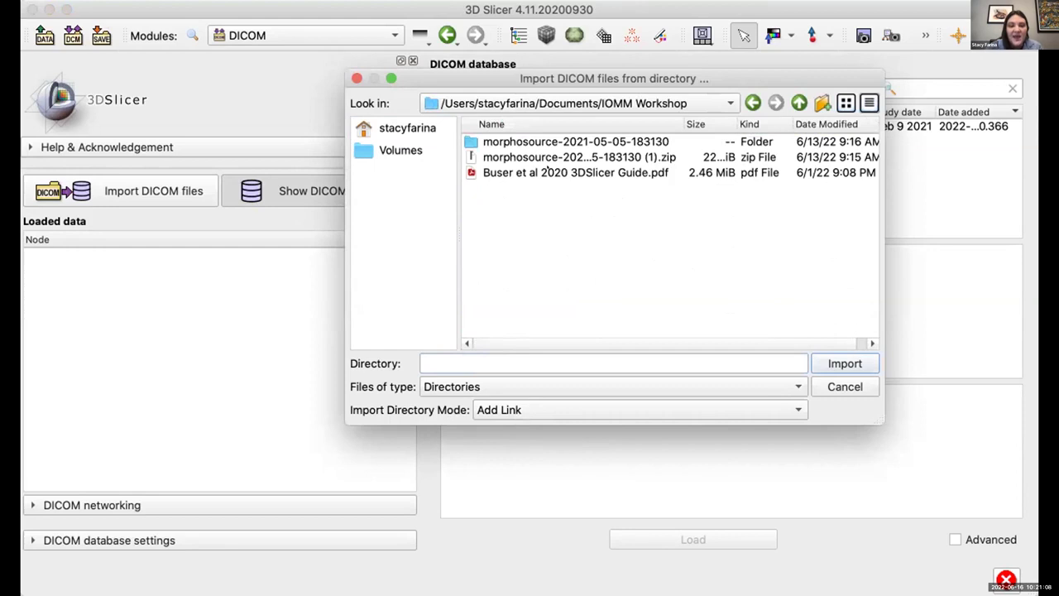
{"action": "left_click", "coordinate": [549, 157]}
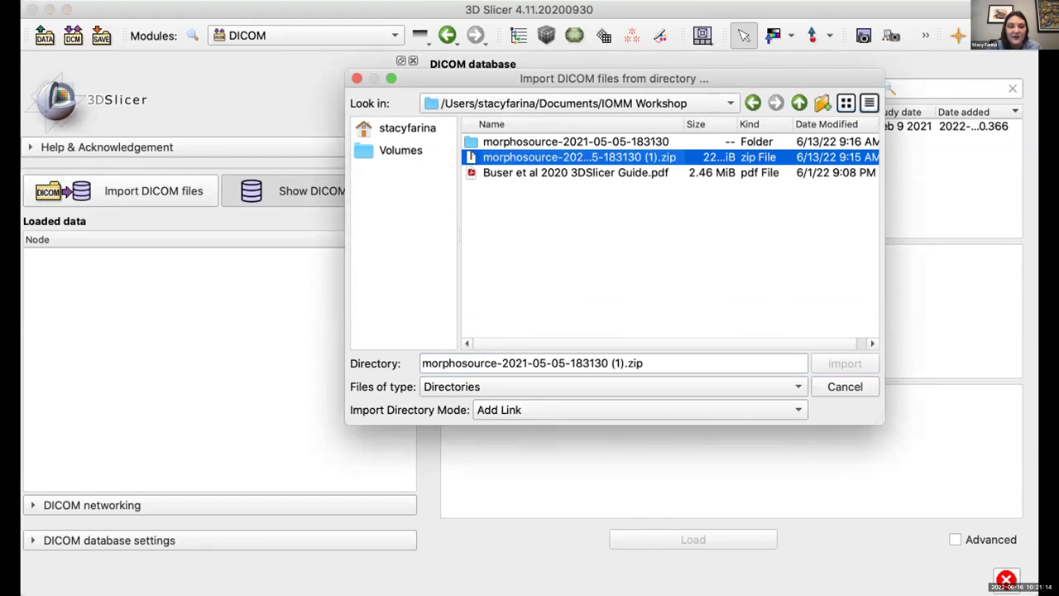
{"action": "left_click_drag", "start_coordinate": [685, 118], "coordinate": [792, 118]}
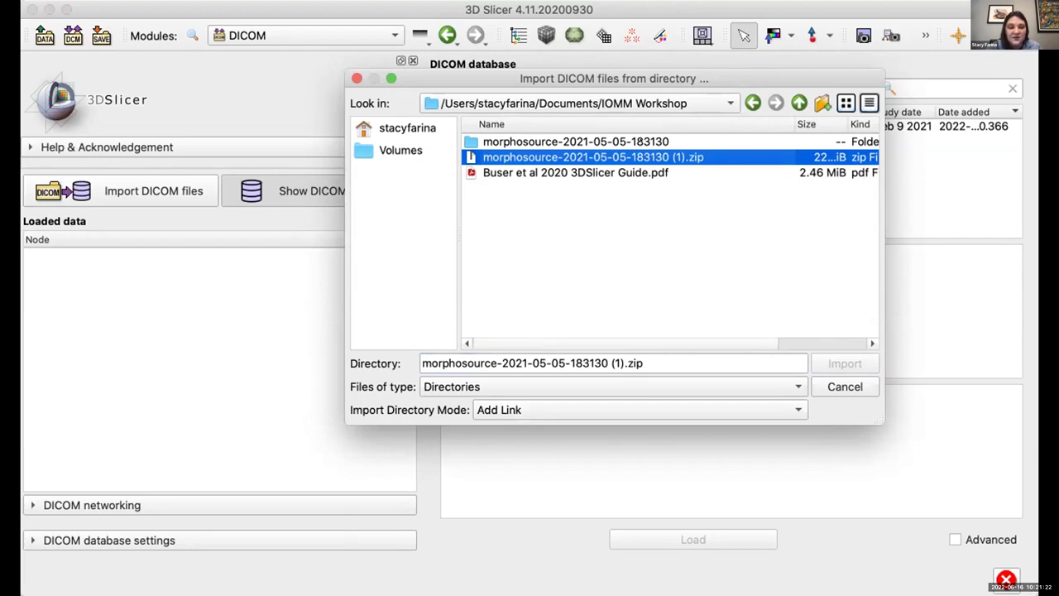
{"action": "left_click", "coordinate": [640, 142]}
{"action": "left_click", "coordinate": [604, 157]}
{"action": "left_click", "coordinate": [629, 142]}
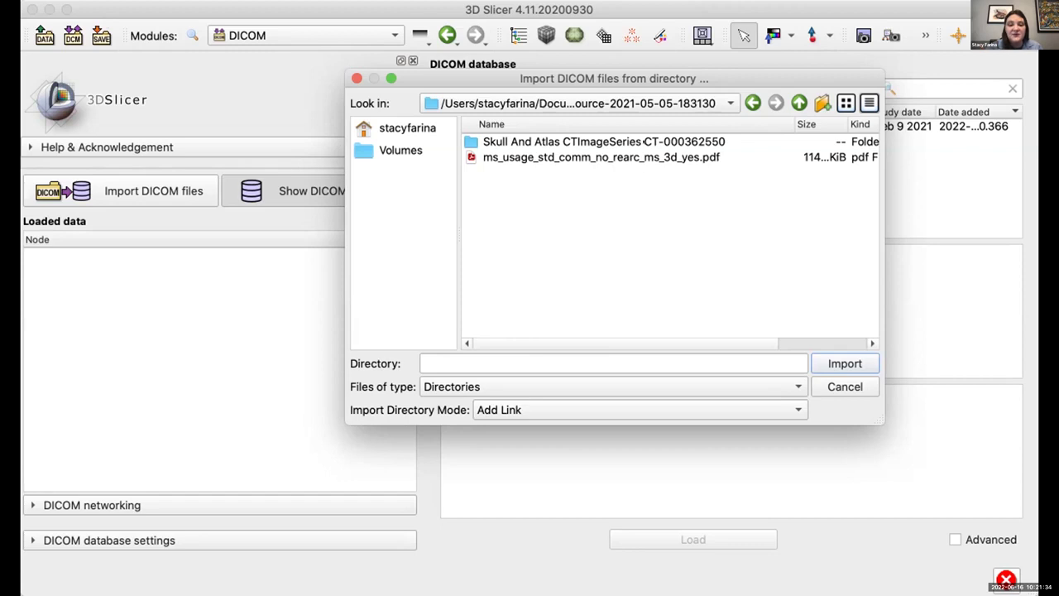
{"action": "left_click", "coordinate": [571, 157]}
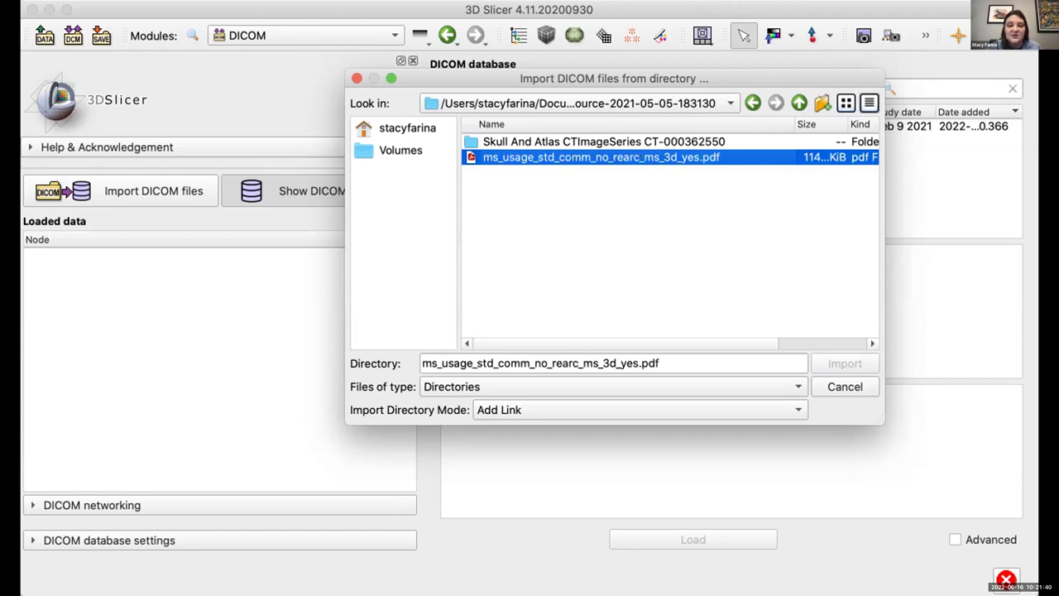
{"action": "left_click", "coordinate": [631, 142]}
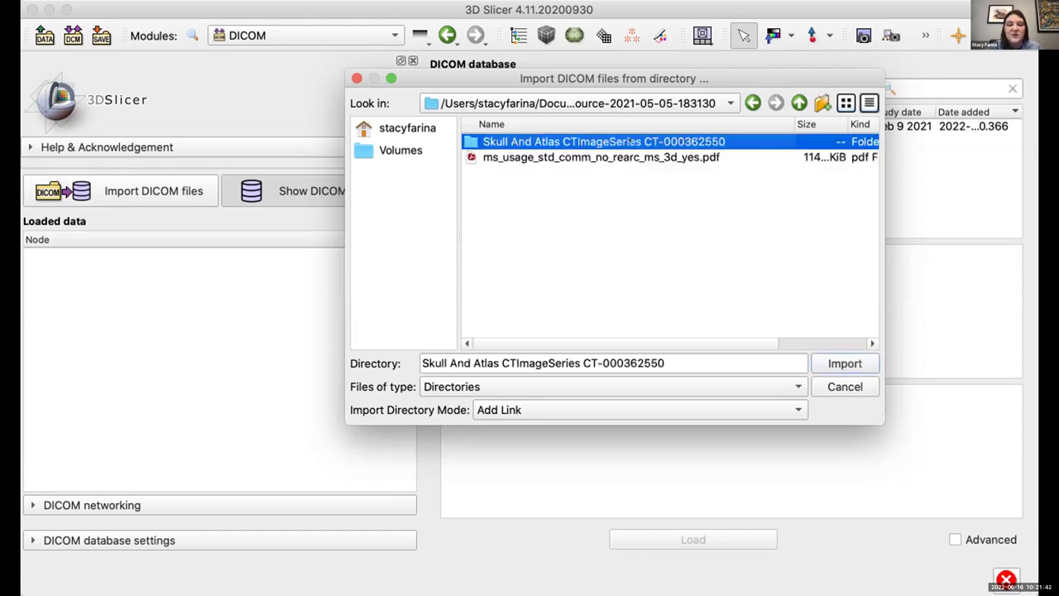
Import the unzipped Head folder from inside the "Skull And Atlas CTImageSeries CT-000362550" directory into the DICOM database.
{"action": "double_click", "coordinate": [631, 142]}
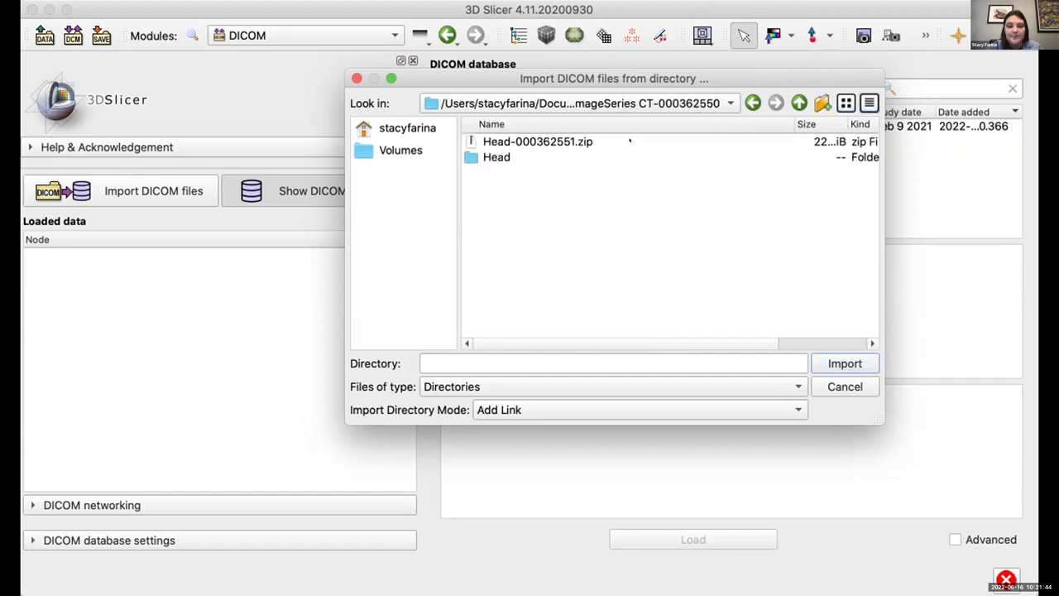
{"action": "left_click", "coordinate": [629, 142]}
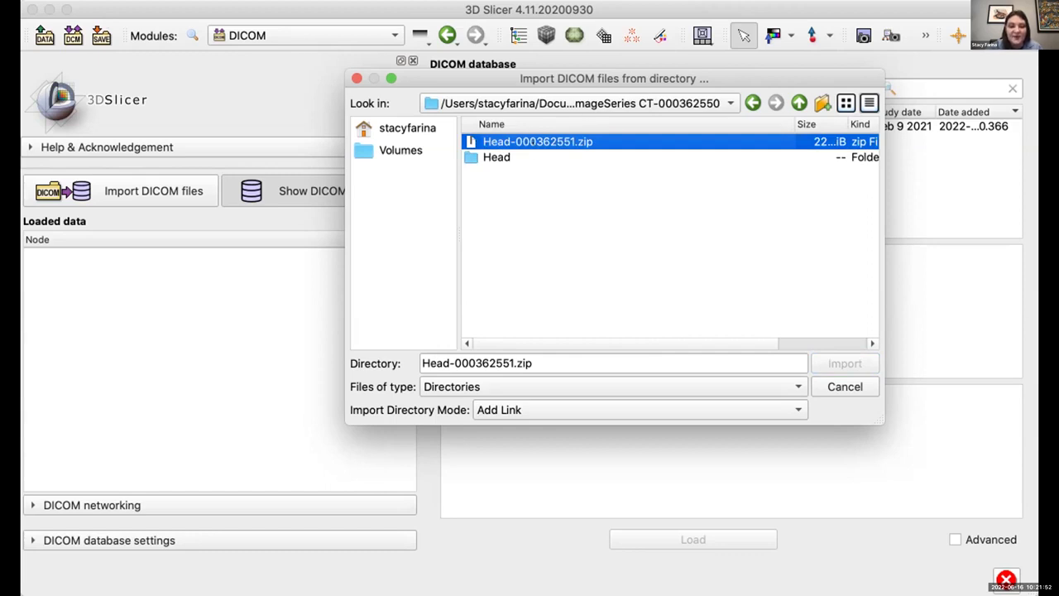
{"action": "left_click", "coordinate": [533, 157]}
{"action": "left_click", "coordinate": [531, 141]}
{"action": "left_click", "coordinate": [532, 156]}
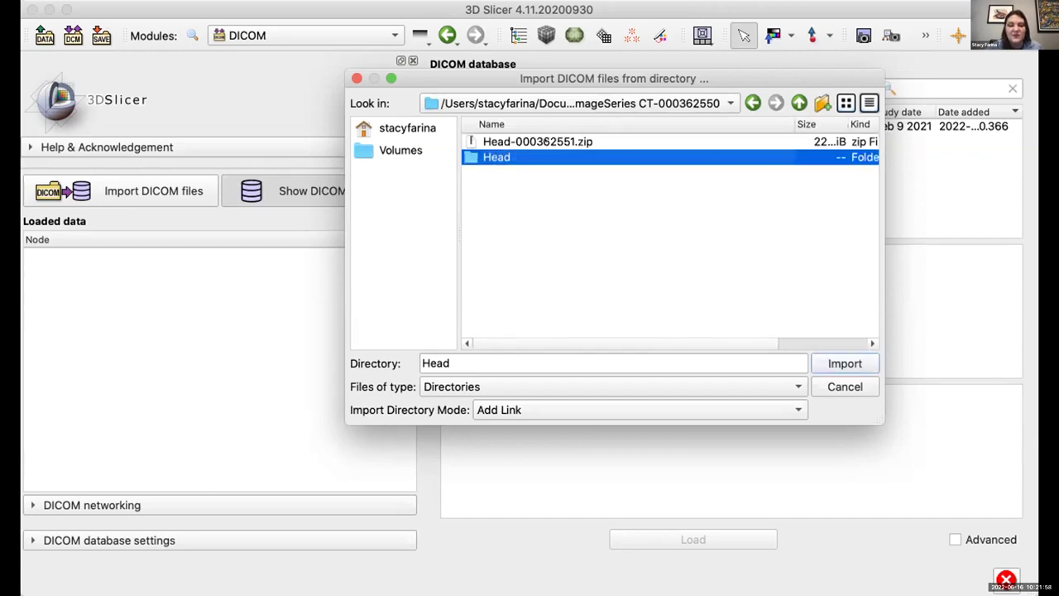
{"action": "left_click", "coordinate": [549, 142]}
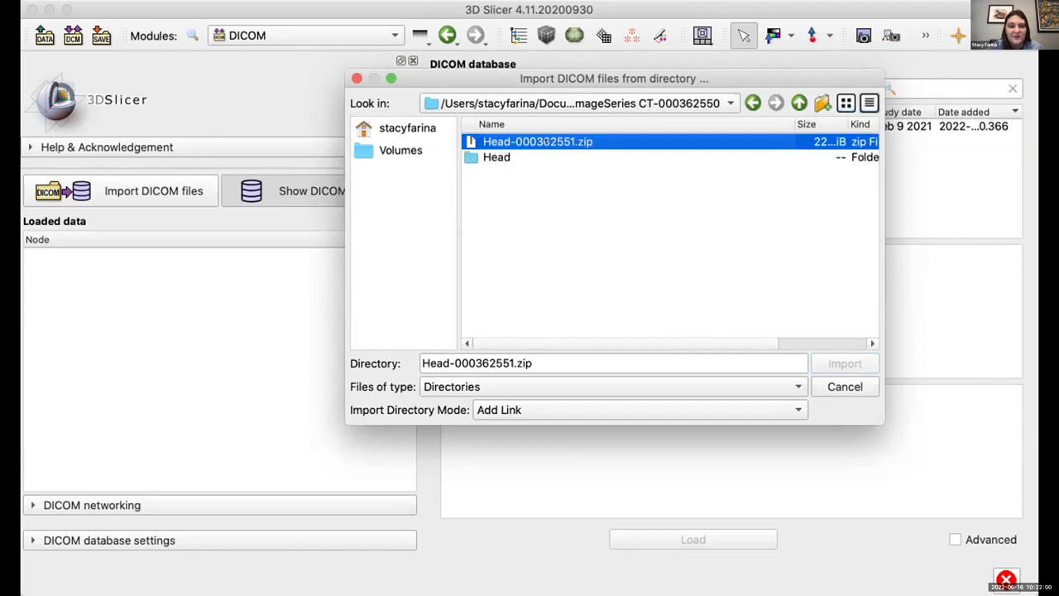
{"action": "left_click", "coordinate": [530, 156]}
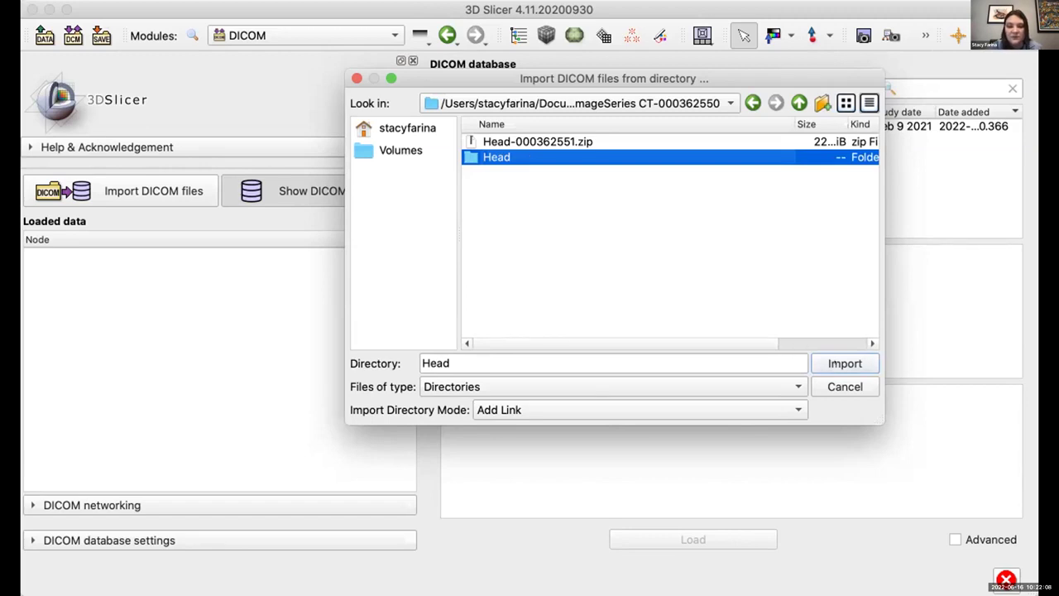
{"action": "key", "text": "Return"}
{"action": "left_click", "coordinate": [835, 362]}
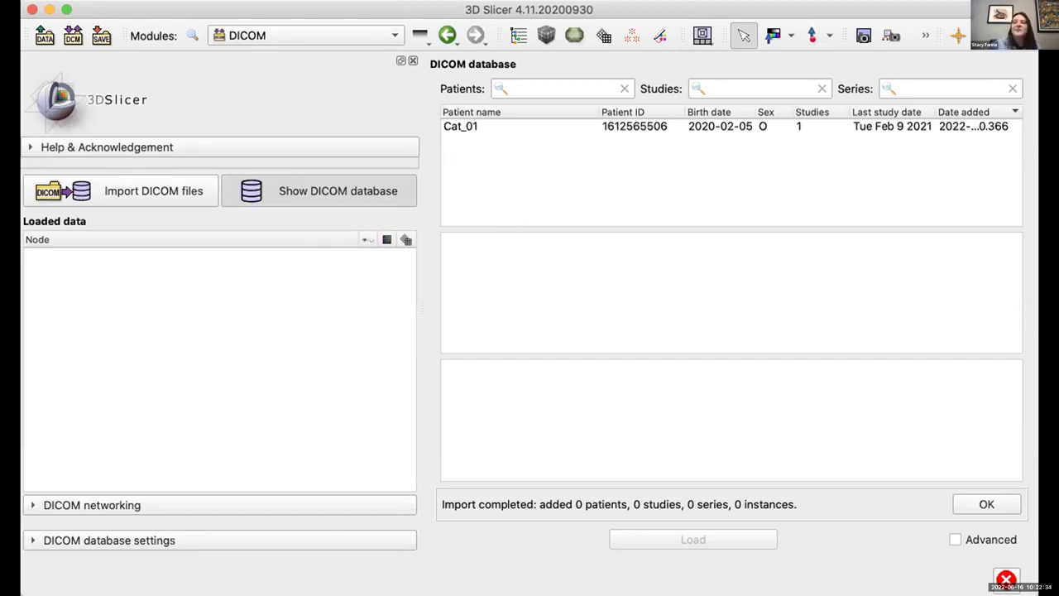
Look through the available modules, opening Volumes and ending in Volume Rendering.
{"action": "left_click", "coordinate": [353, 35]}
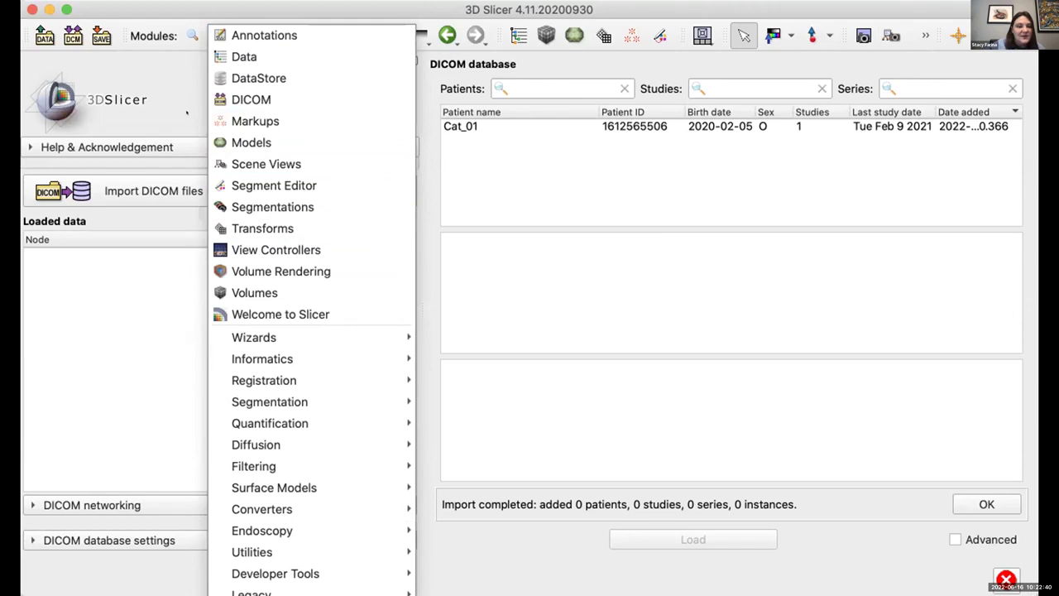
{"action": "left_click", "coordinate": [296, 284]}
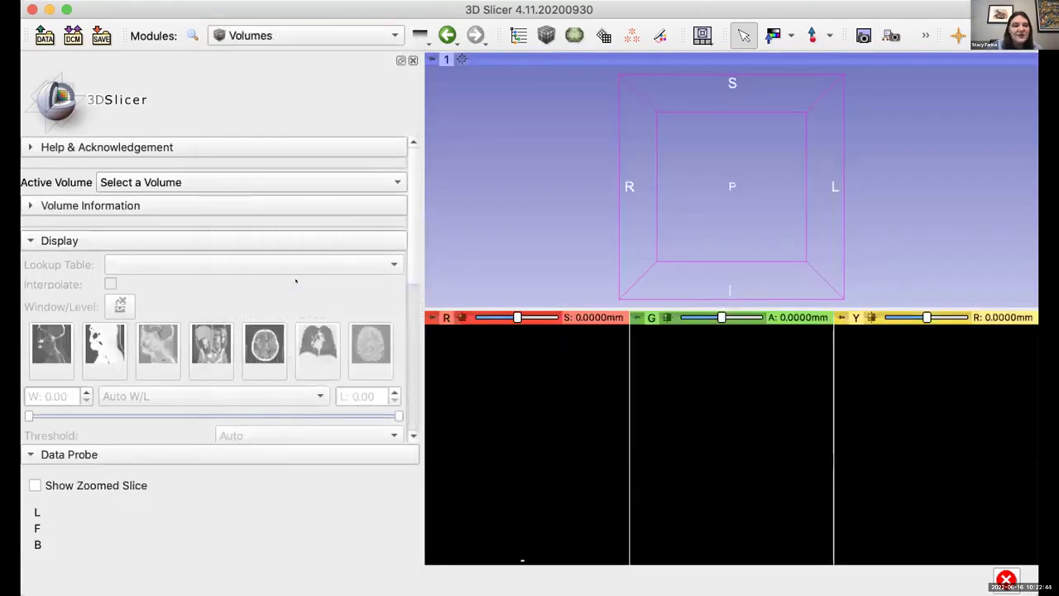
{"action": "left_click", "coordinate": [382, 34]}
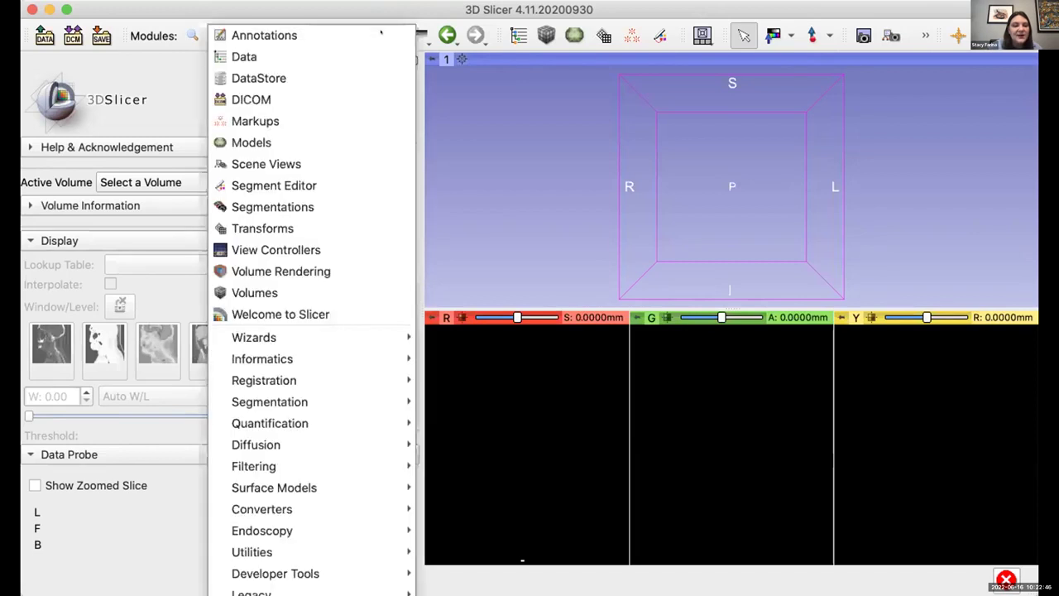
{"action": "key", "text": "Down"}
{"action": "key", "text": "Down"}
{"action": "key", "text": "Down"}
{"action": "key", "text": "Down"}
{"action": "key", "text": "Down"}
{"action": "key", "text": "Down"}
{"action": "key", "text": "Down"}
{"action": "key", "text": "Up"}
{"action": "key", "text": "Up"}
{"action": "key", "text": "Up"}
{"action": "key", "text": "Up"}
{"action": "key", "text": "Up"}
{"action": "key", "text": "Up"}
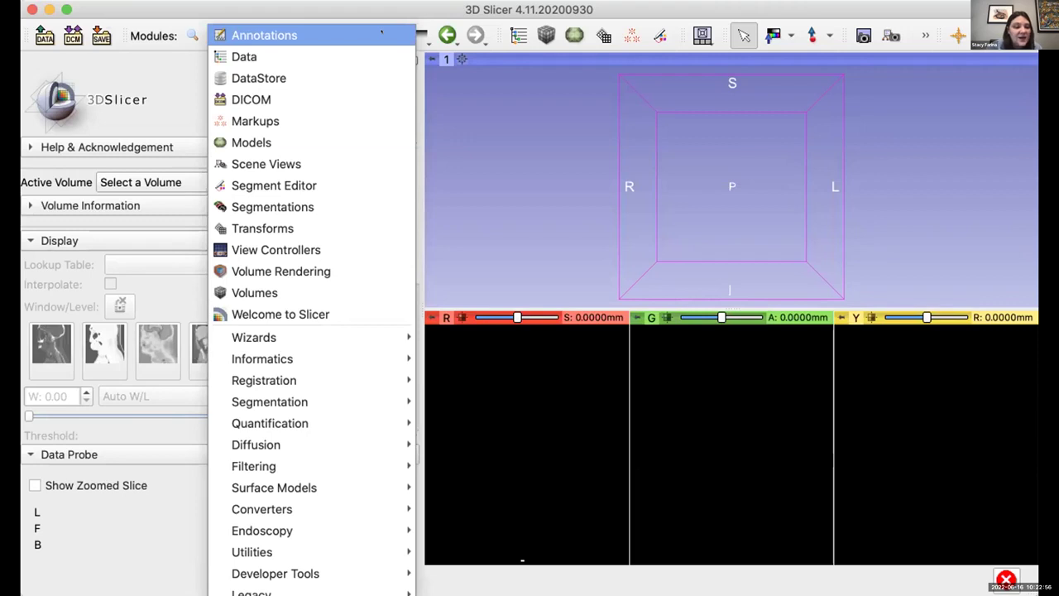
{"action": "left_click", "coordinate": [341, 266]}
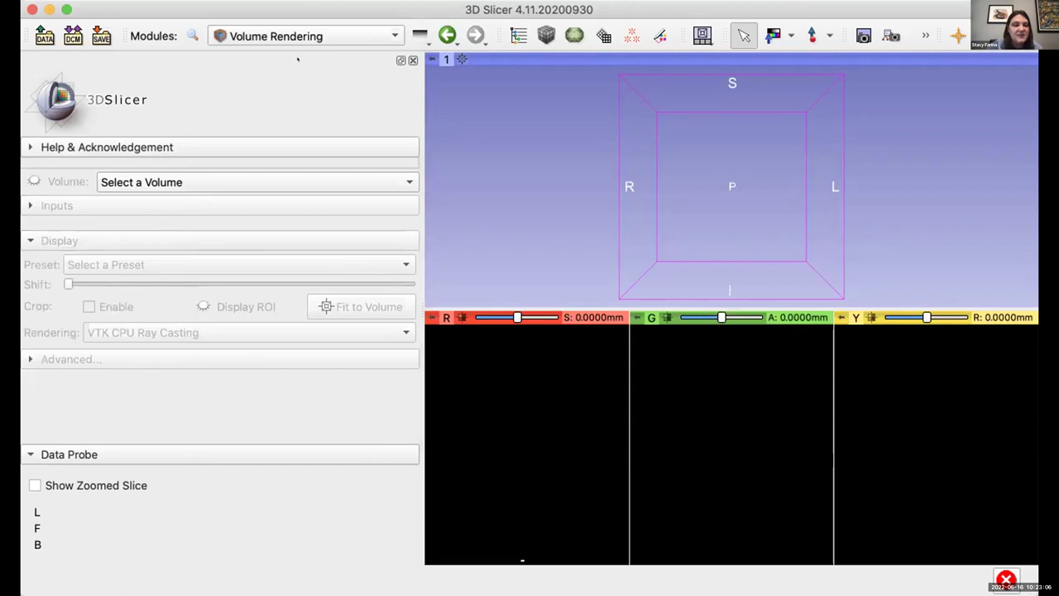
Check Volume Rendering's volume choices and the Data module's subject hierarchy for loaded data.
{"action": "left_click", "coordinate": [270, 35]}
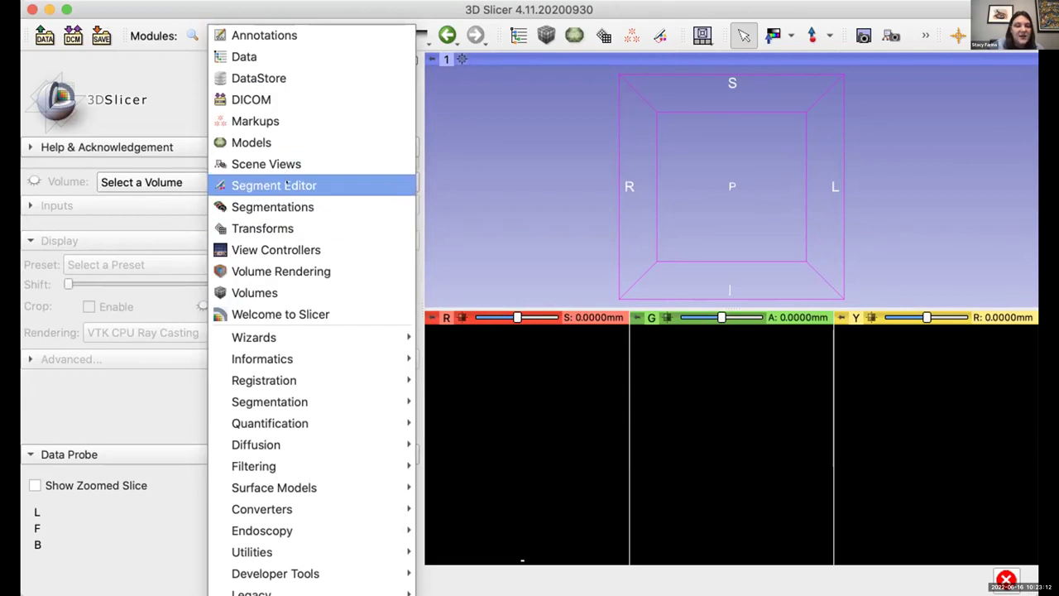
{"action": "left_click", "coordinate": [176, 83]}
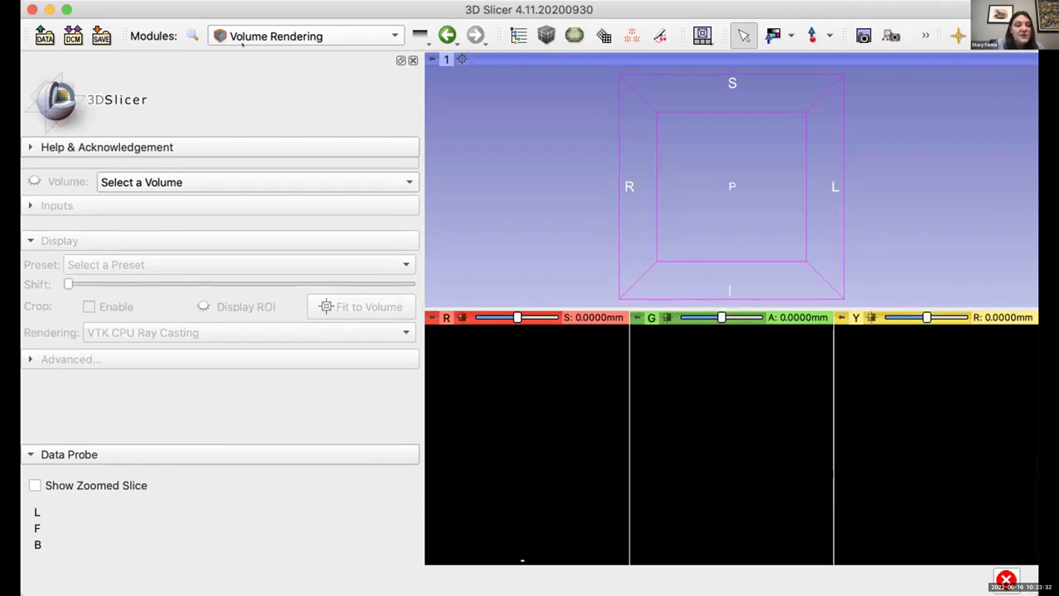
{"action": "left_click", "coordinate": [244, 182]}
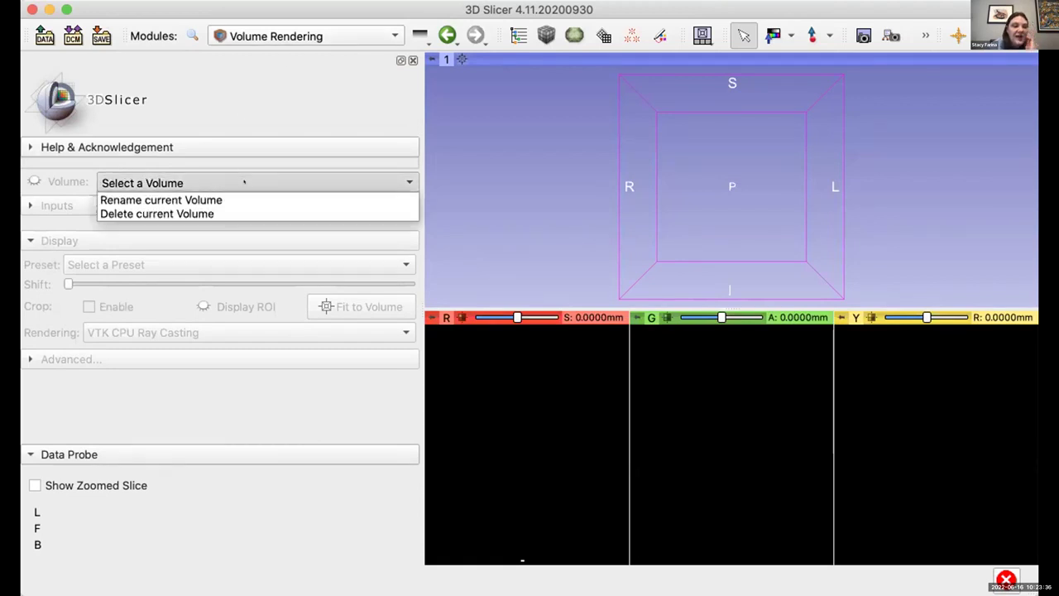
{"action": "left_click", "coordinate": [25, 170]}
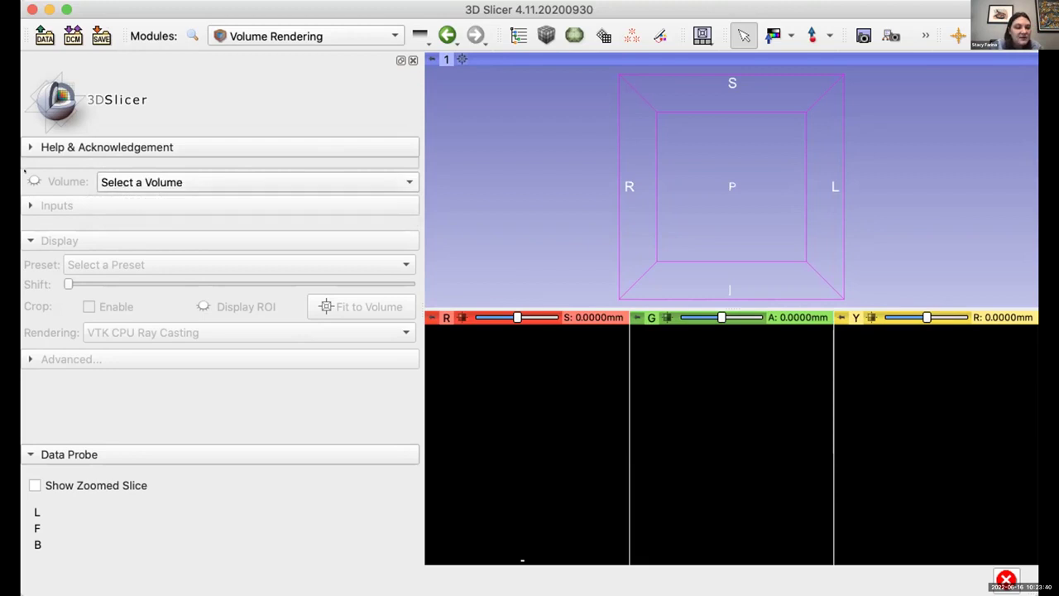
{"action": "left_click", "coordinate": [230, 33]}
{"action": "left_click", "coordinate": [231, 56]}
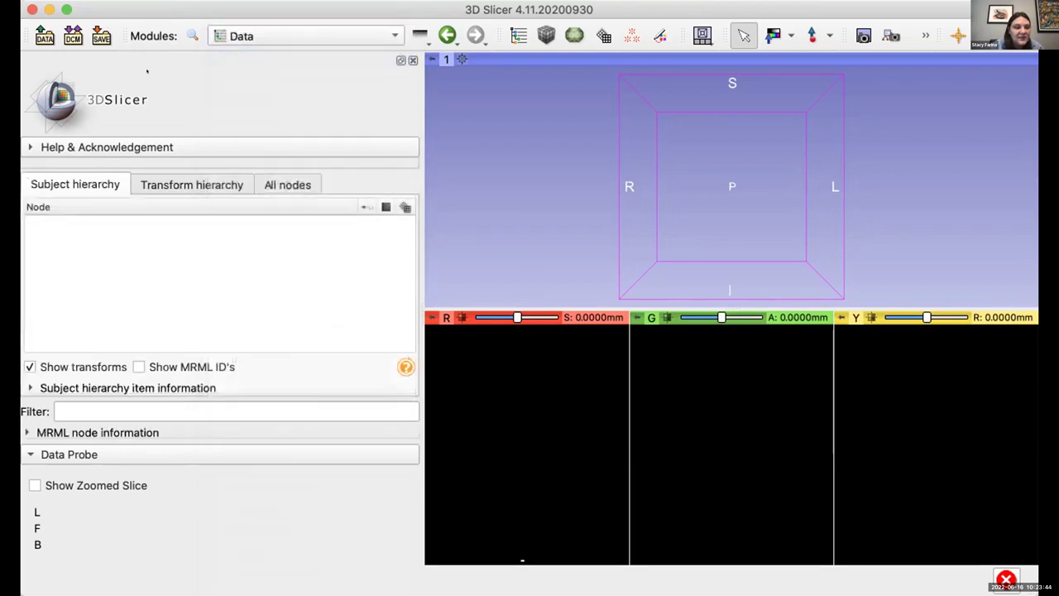
{"action": "left_click", "coordinate": [224, 35]}
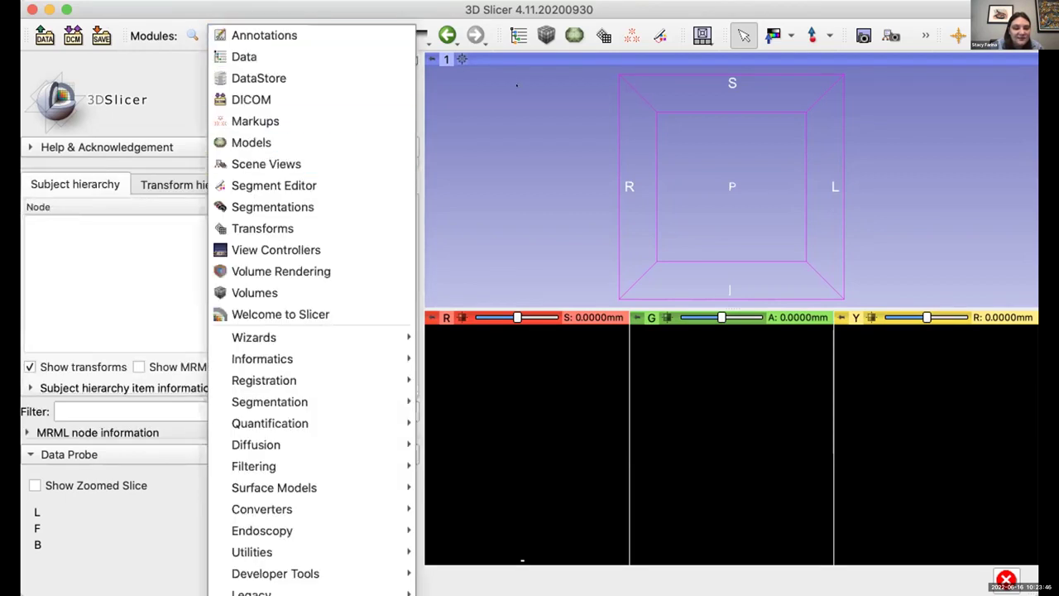
Return to the DICOM database, select the Cat_01 entry and load its CT series.
{"action": "left_click", "coordinate": [447, 35]}
{"action": "left_click", "coordinate": [447, 35]}
{"action": "left_click", "coordinate": [447, 35]}
{"action": "left_click", "coordinate": [447, 35]}
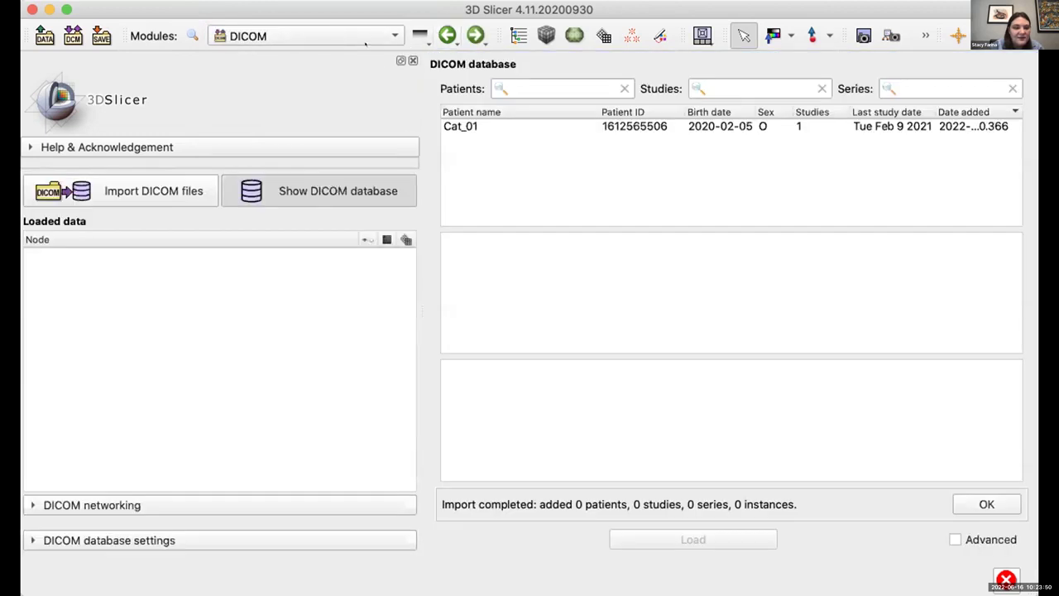
{"action": "left_click", "coordinate": [490, 127]}
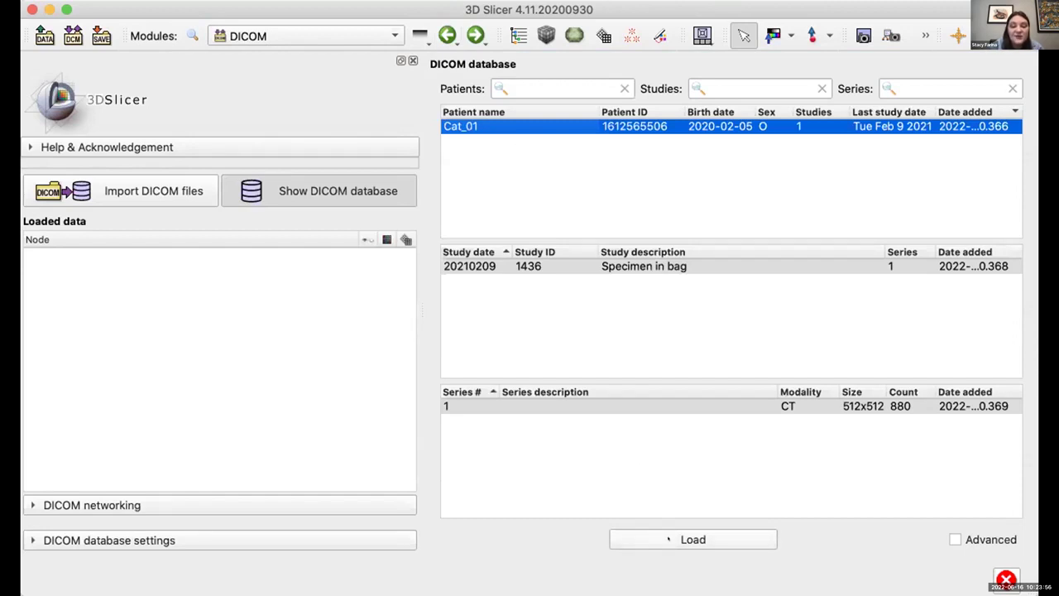
{"action": "left_click", "coordinate": [669, 539]}
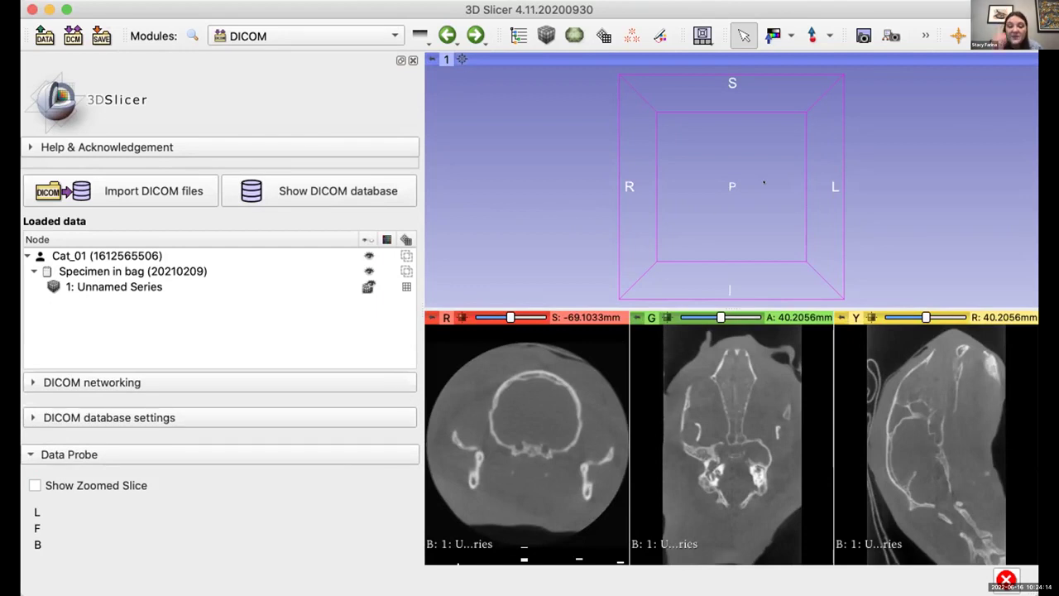
Browse the skull's slices, moving the green coronal view to about A 37 mm and the red axial view to about S -85 mm.
{"action": "left_click_drag", "start_coordinate": [905, 181], "coordinate": [878, 199]}
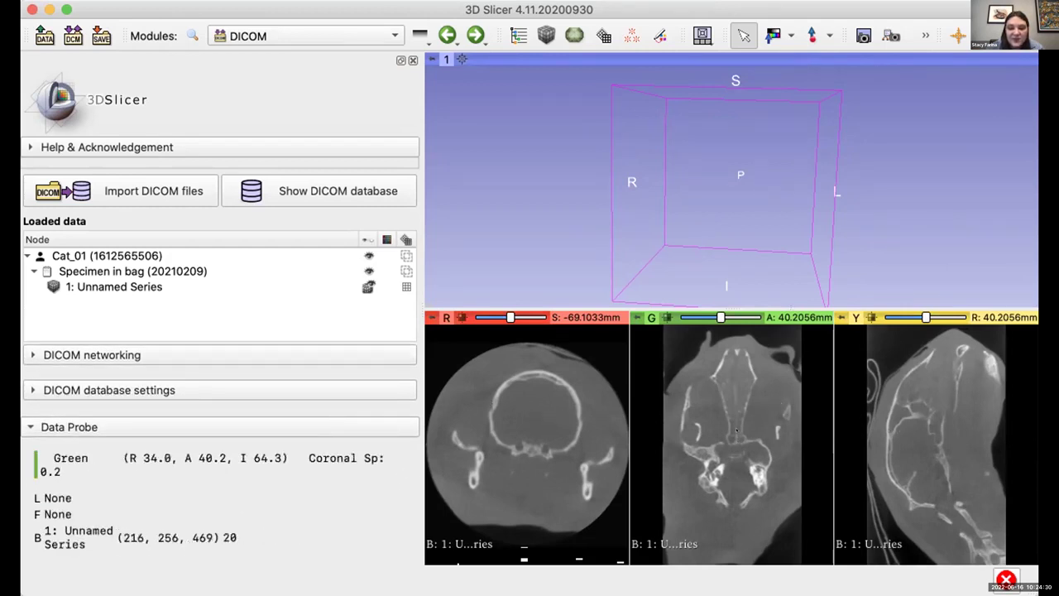
{"action": "scroll", "coordinate": [710, 309], "scroll_direction": "down", "scroll_amount": 5}
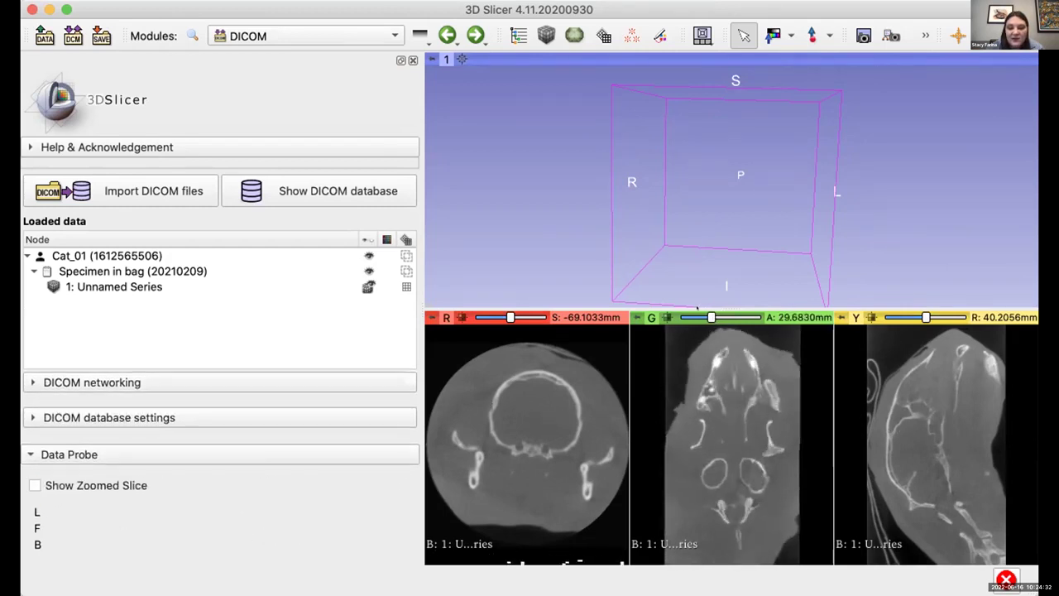
{"action": "mouse_move", "coordinate": [716, 317]}
{"action": "left_mouse_down"}
{"action": "mouse_move", "coordinate": [748, 317]}
{"action": "mouse_move", "coordinate": [719, 317]}
{"action": "left_mouse_up"}
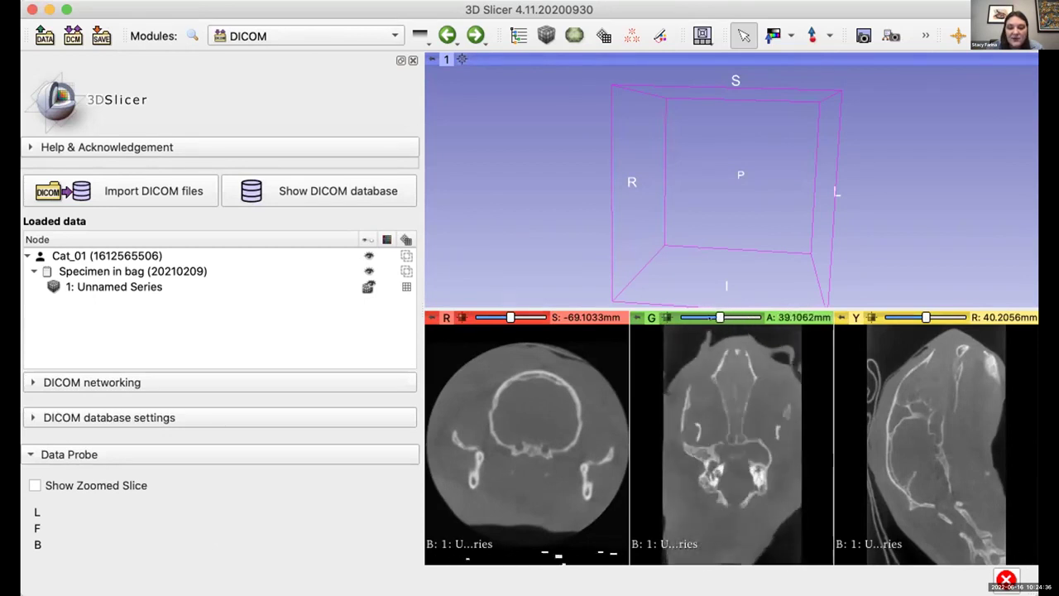
{"action": "mouse_move", "coordinate": [504, 306]}
{"action": "left_mouse_down"}
{"action": "mouse_move", "coordinate": [514, 307]}
{"action": "mouse_move", "coordinate": [492, 306]}
{"action": "left_mouse_up"}
In the Volume Rendering module, choose "1: Unnamed Series" as the volume and make its 3D rendering visible.
{"action": "left_click", "coordinate": [271, 35]}
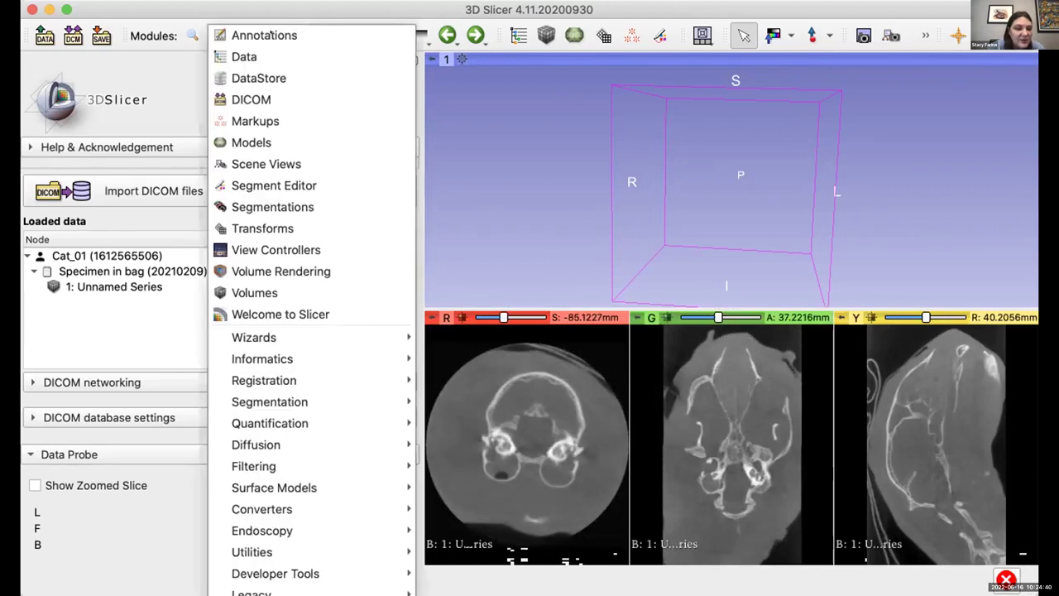
{"action": "left_click", "coordinate": [299, 270]}
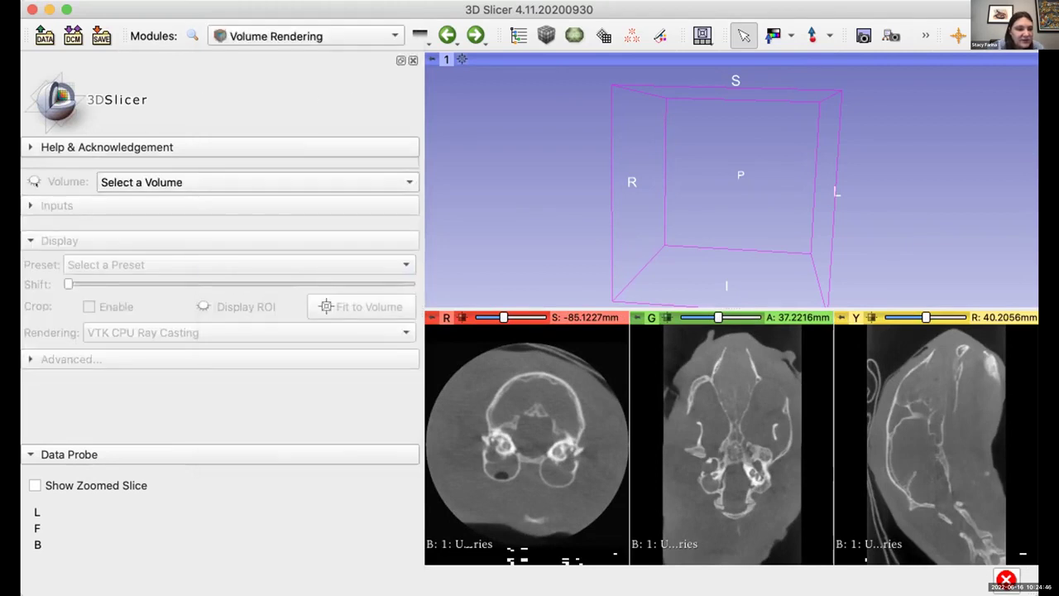
{"action": "left_click", "coordinate": [164, 175]}
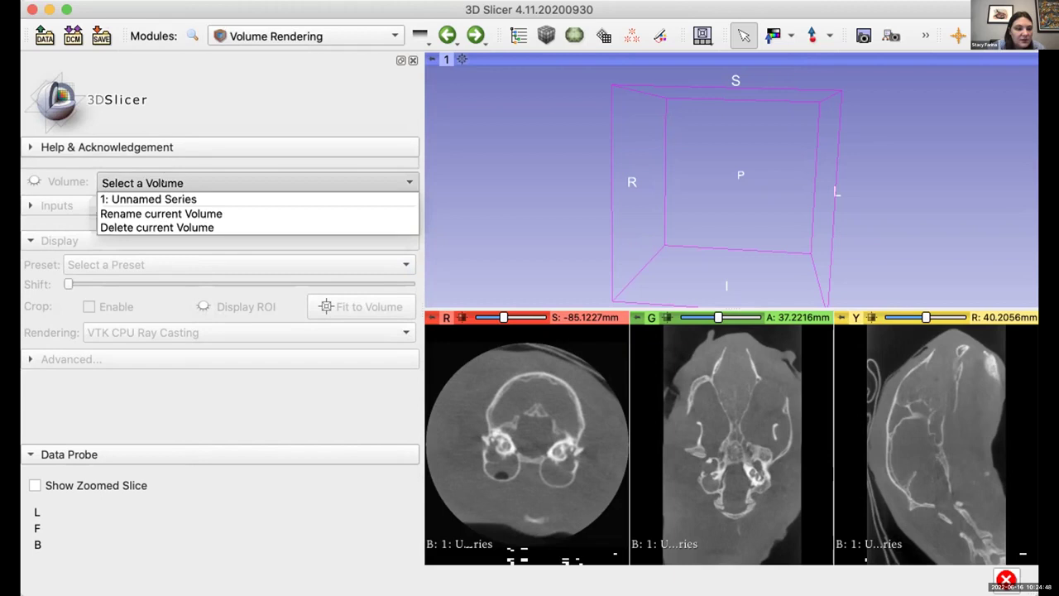
{"action": "key", "text": "Return"}
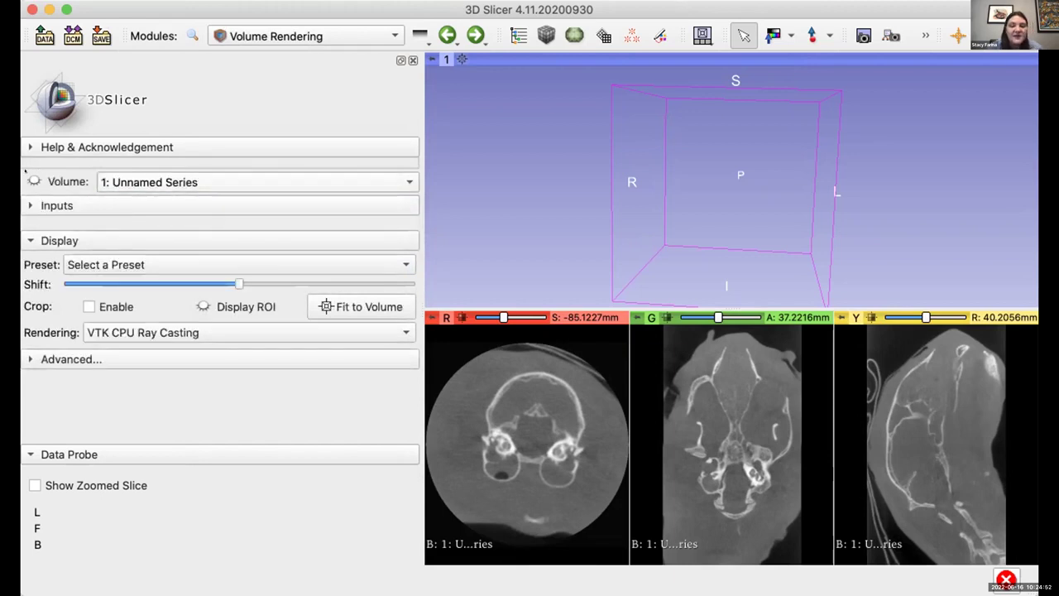
{"action": "left_click", "coordinate": [26, 172]}
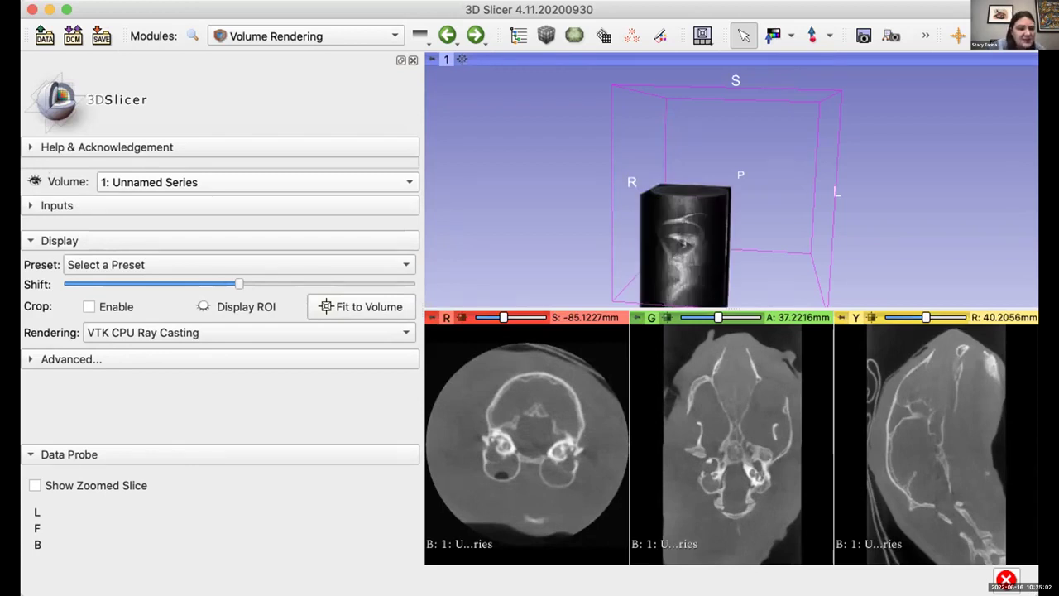
Center the rendered CT volume in the 3D view and rotate it to examine it from several sides.
{"action": "left_click_drag", "start_coordinate": [656, 209], "coordinate": [627, 225]}
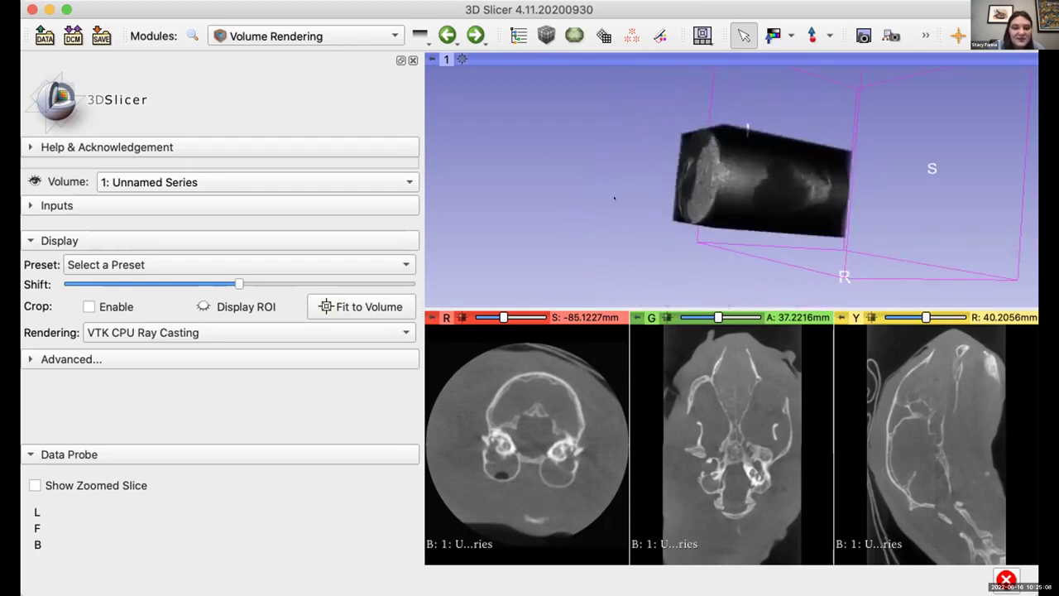
{"action": "left_click_drag", "start_coordinate": [613, 223], "coordinate": [122, 197]}
{"action": "left_click_drag", "start_coordinate": [558, 142], "coordinate": [723, 182]}
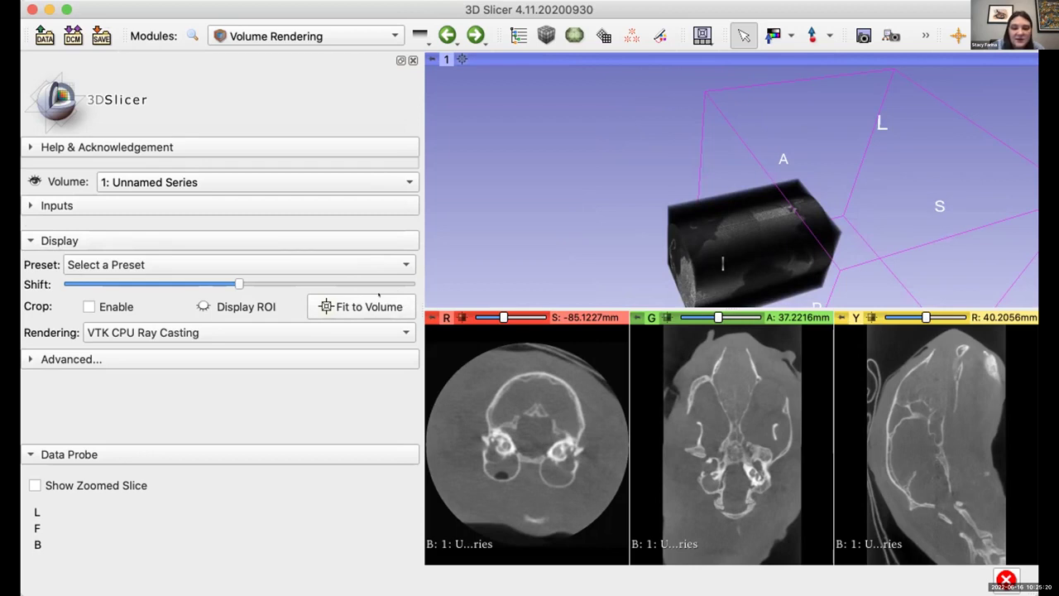
{"action": "left_click", "coordinate": [379, 295]}
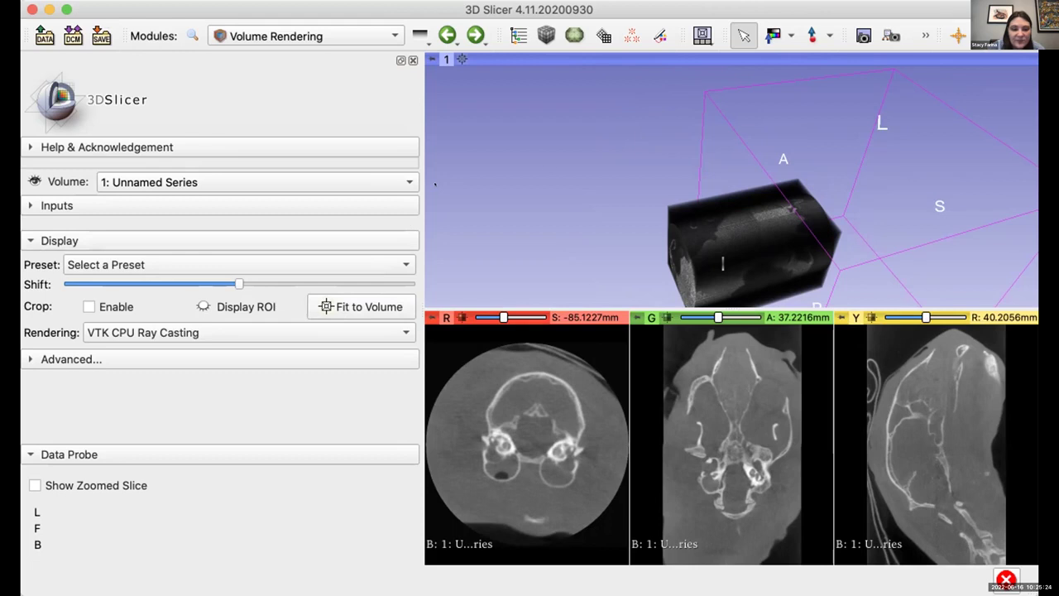
{"action": "left_click_drag", "start_coordinate": [737, 182], "coordinate": [685, 144]}
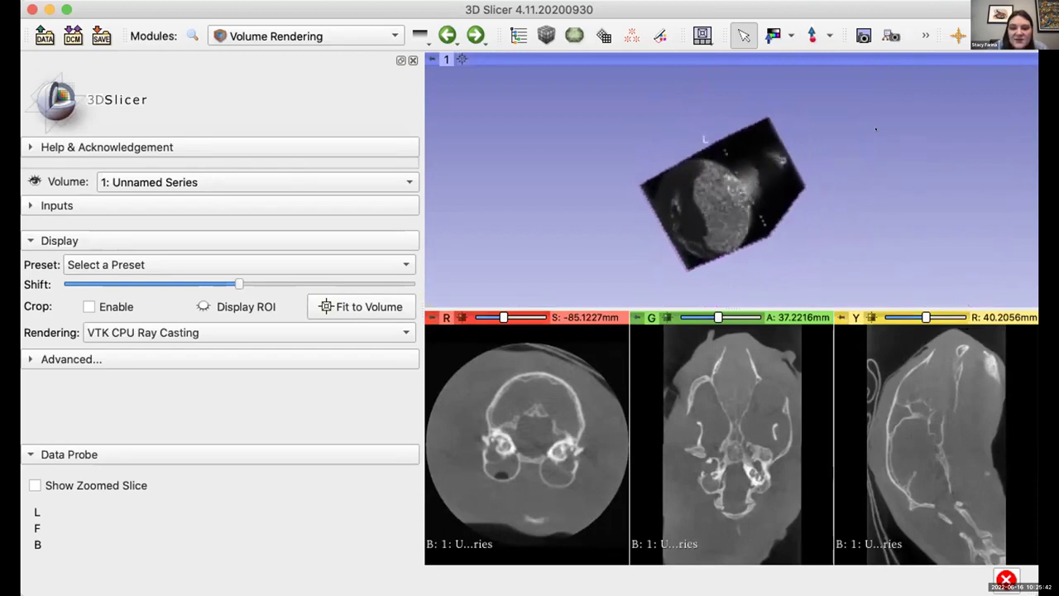
{"action": "left_click_drag", "start_coordinate": [737, 156], "coordinate": [750, 165]}
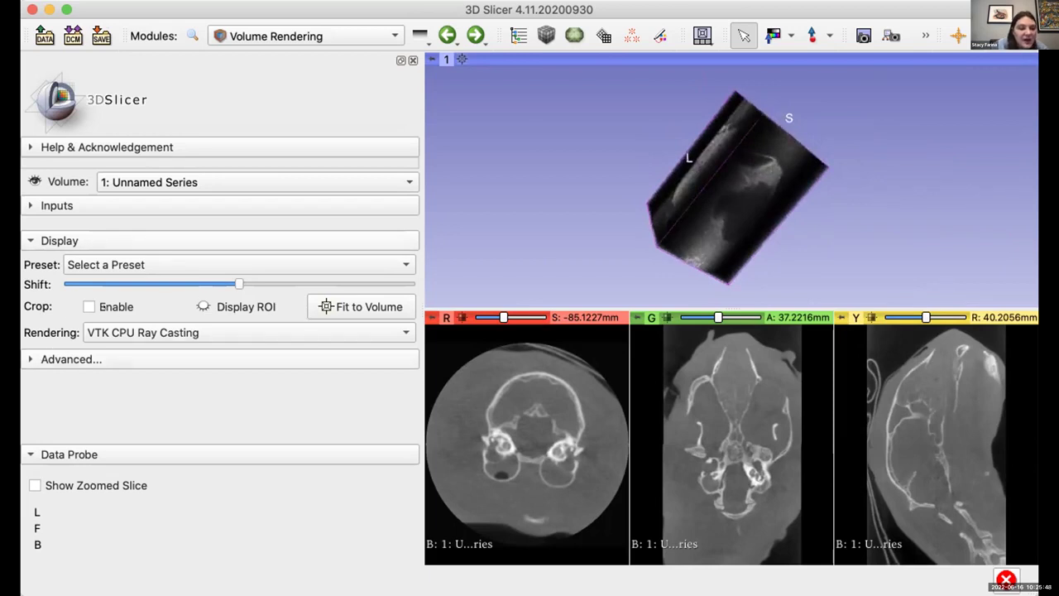
{"action": "left_click_drag", "start_coordinate": [654, 208], "coordinate": [689, 152]}
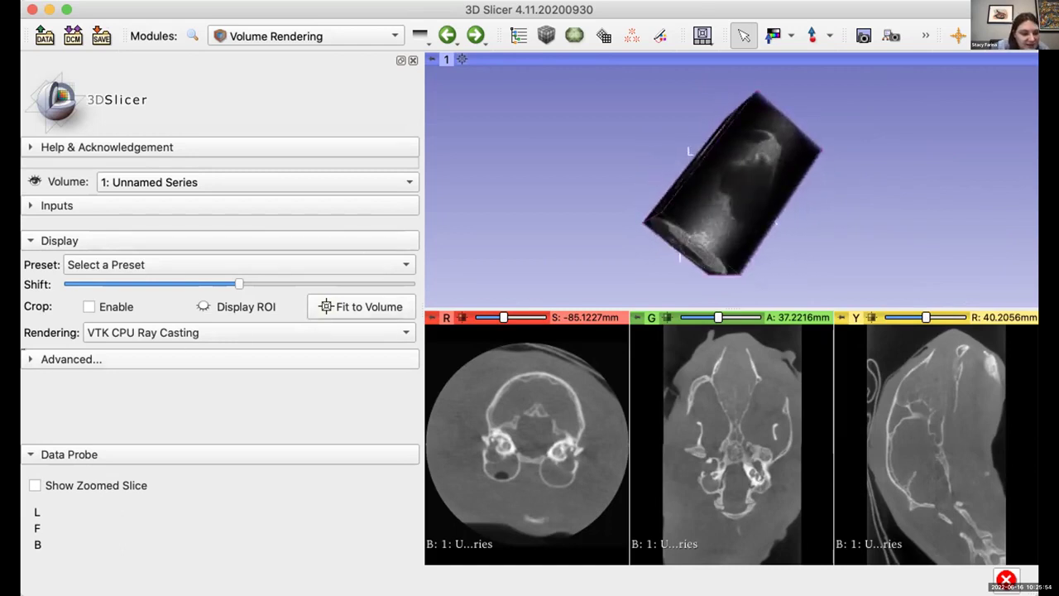
Expand the advanced volume properties, apply the CT-AAA preset to the rendered volume and rotate it to a side view.
{"action": "left_click", "coordinate": [66, 359]}
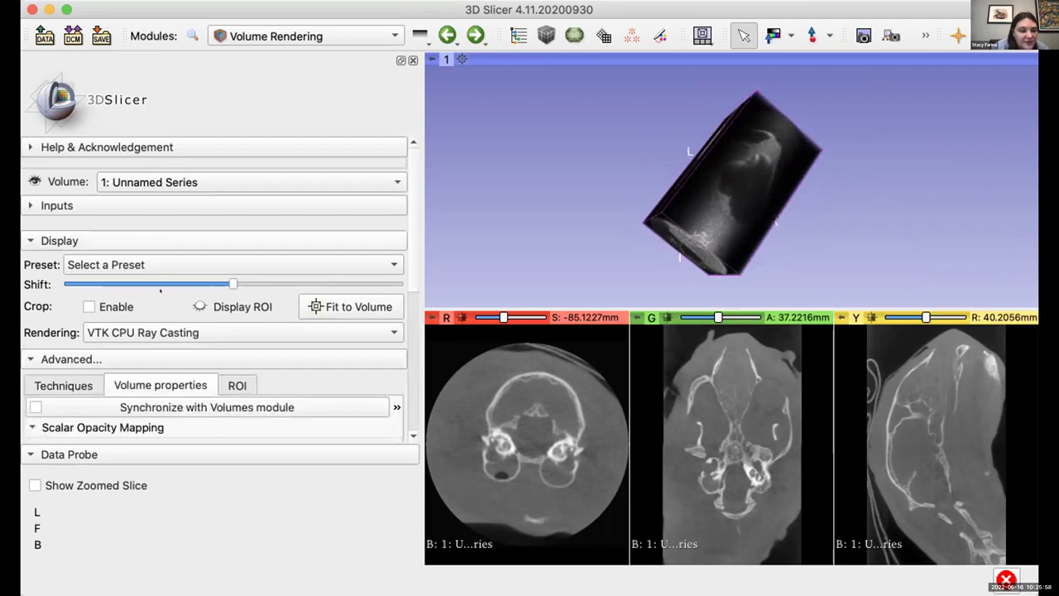
{"action": "scroll", "coordinate": [161, 289], "scroll_direction": "down", "scroll_amount": 10}
{"action": "scroll", "coordinate": [161, 290], "scroll_direction": "up", "scroll_amount": 10}
{"action": "left_click", "coordinate": [162, 255]}
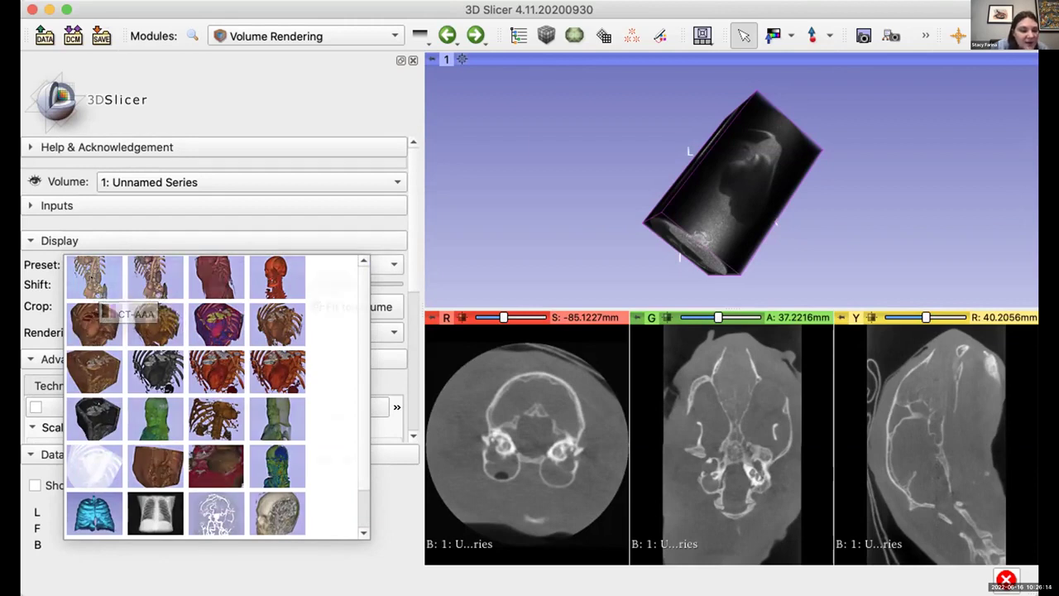
{"action": "left_click", "coordinate": [93, 304]}
{"action": "left_click_drag", "start_coordinate": [697, 181], "coordinate": [753, 142]}
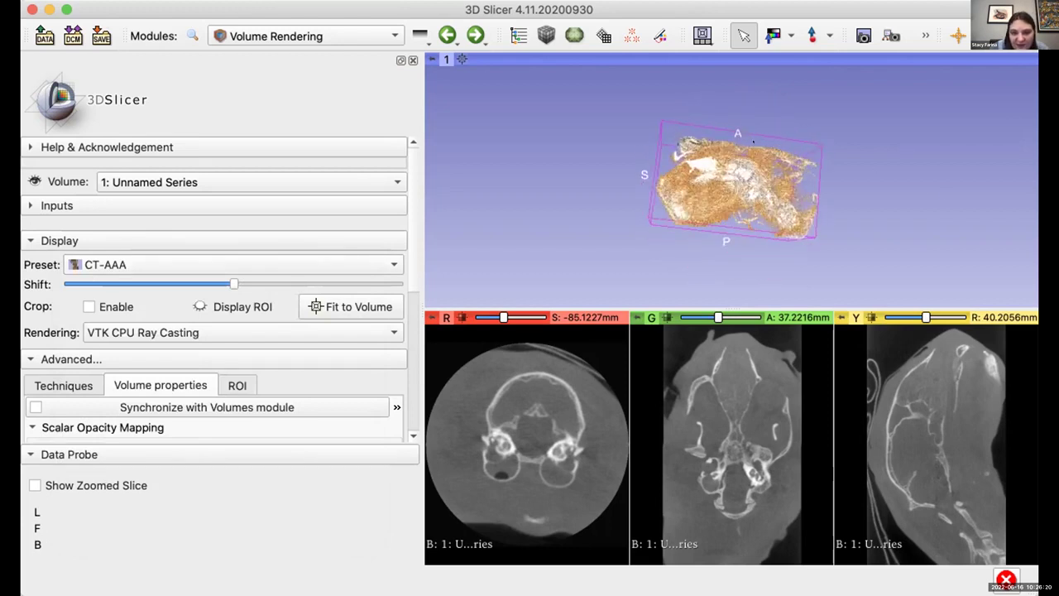
Shift the CT-AAA transfer function slightly higher to hide the soft tissue and leave mainly the skull bone rendered.
{"action": "left_click", "coordinate": [103, 427]}
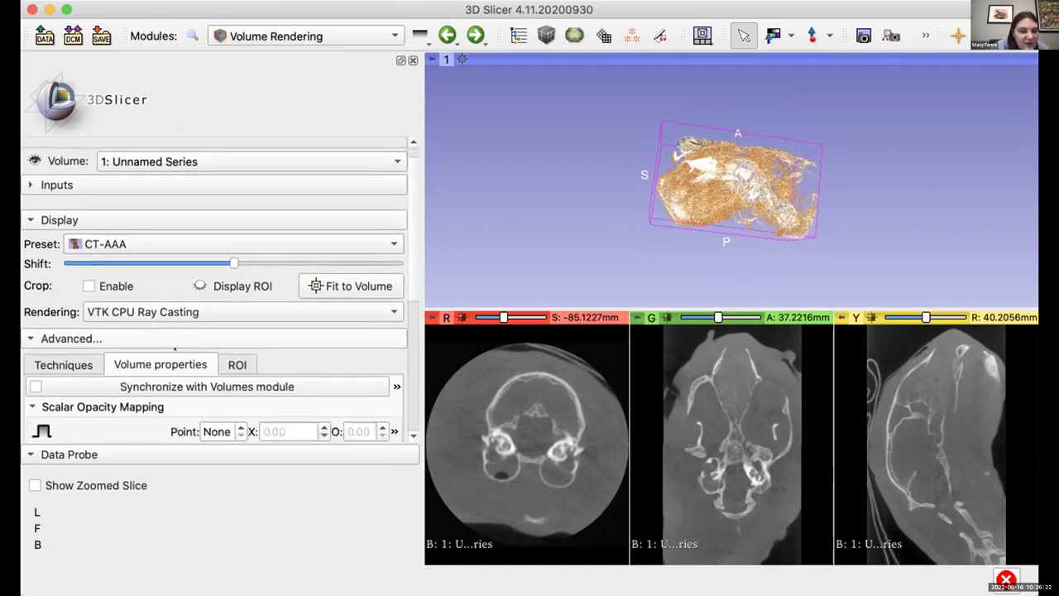
{"action": "scroll", "coordinate": [157, 348], "scroll_direction": "down", "scroll_amount": 1}
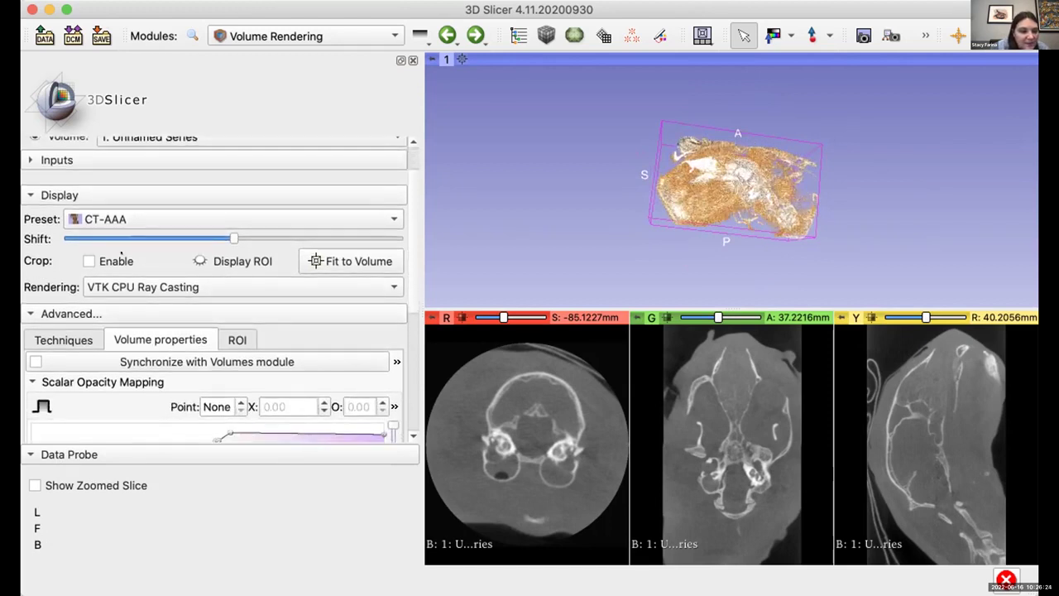
{"action": "left_click_drag", "start_coordinate": [234, 238], "coordinate": [248, 238]}
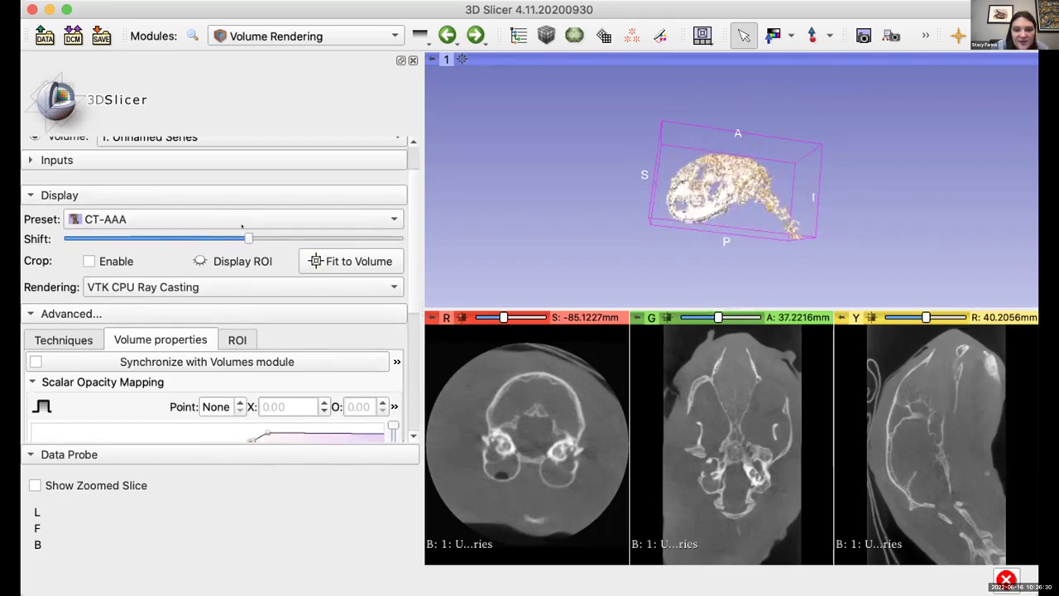
{"action": "left_click_drag", "start_coordinate": [820, 170], "coordinate": [750, 153]}
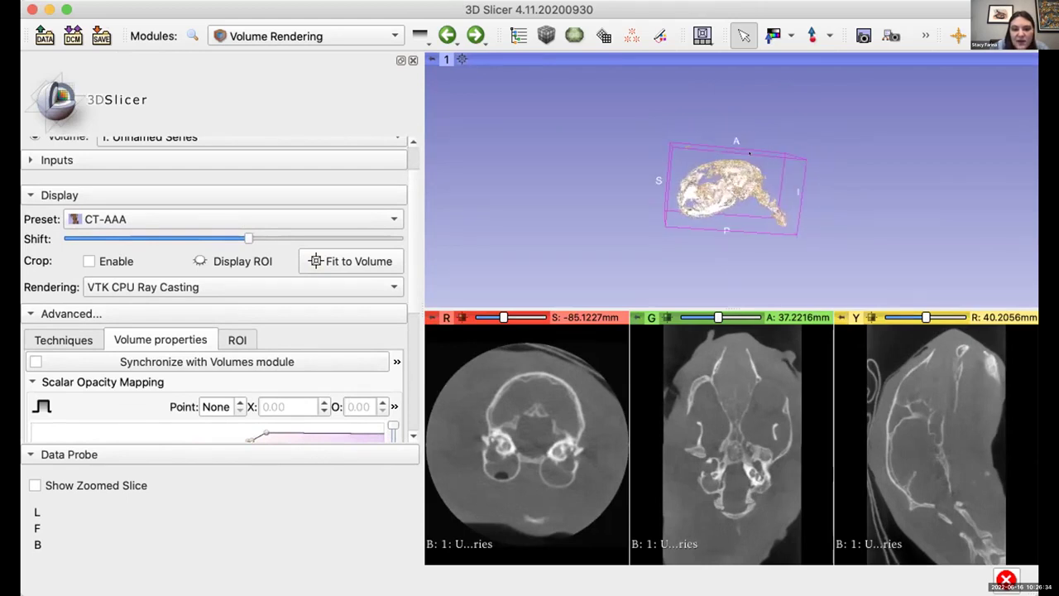
{"action": "left_click_drag", "start_coordinate": [613, 184], "coordinate": [643, 171]}
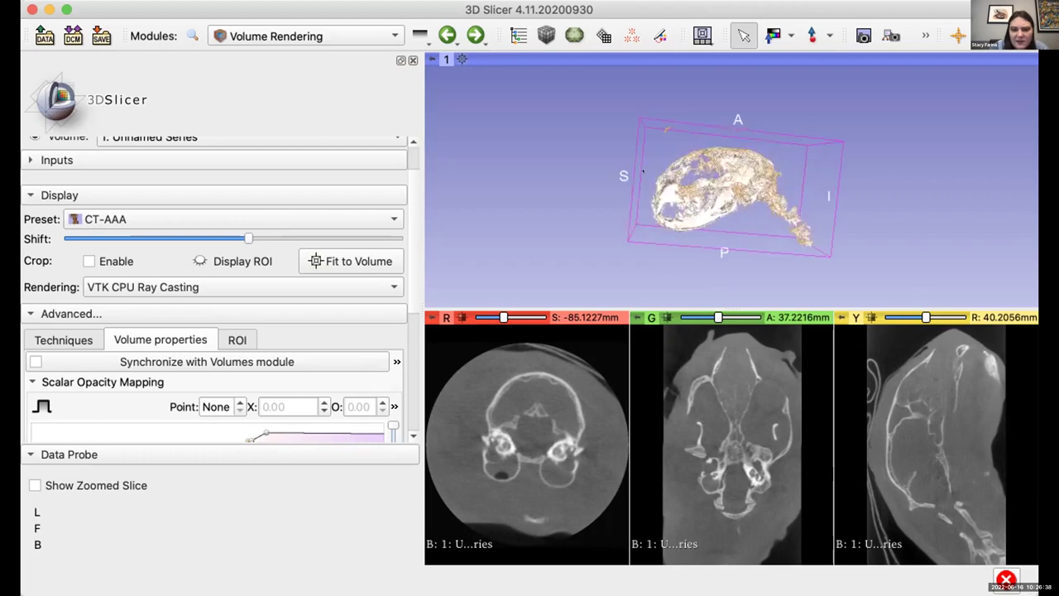
{"action": "scroll", "coordinate": [643, 171], "scroll_direction": "up", "scroll_amount": 2}
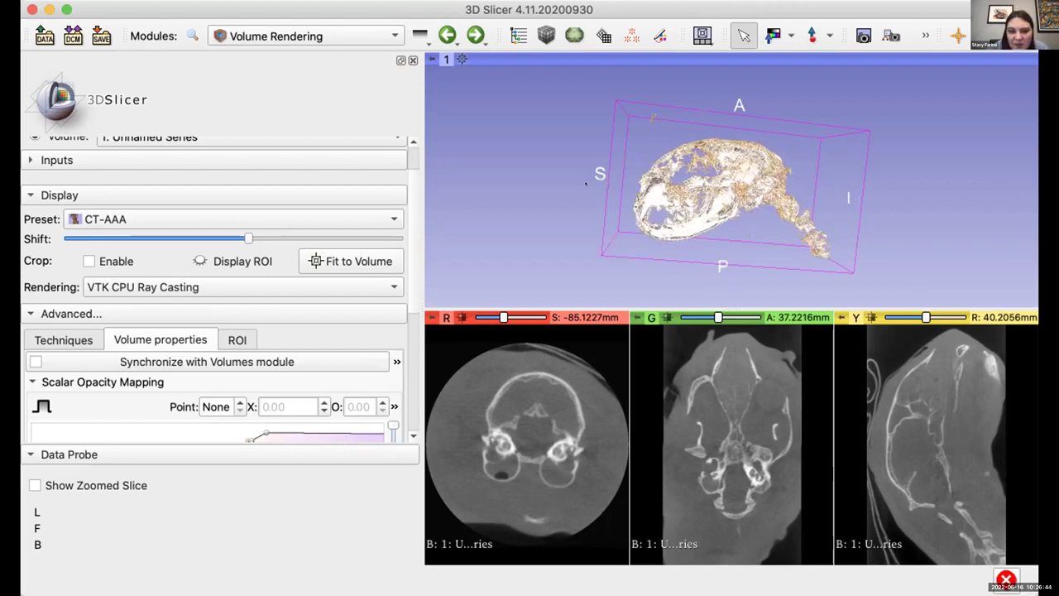
{"action": "scroll", "coordinate": [728, 190], "scroll_direction": "up", "scroll_amount": 2}
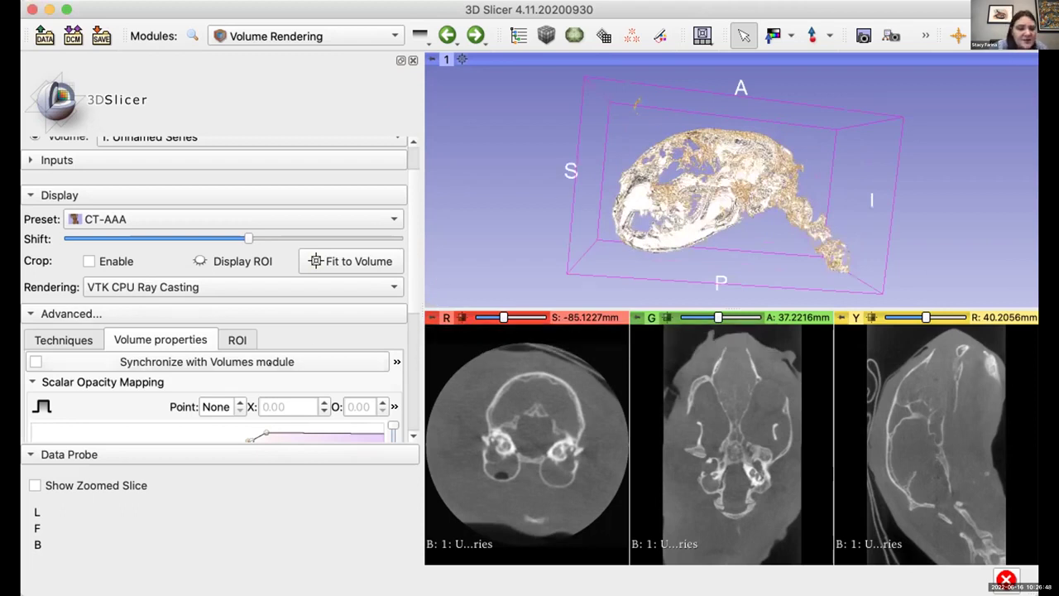
In the scalar opacity mapping, lower the zero-opacity threshold point to X 520.80 to fill in more of the bone.
{"action": "scroll", "coordinate": [133, 416], "scroll_direction": "down", "scroll_amount": 5}
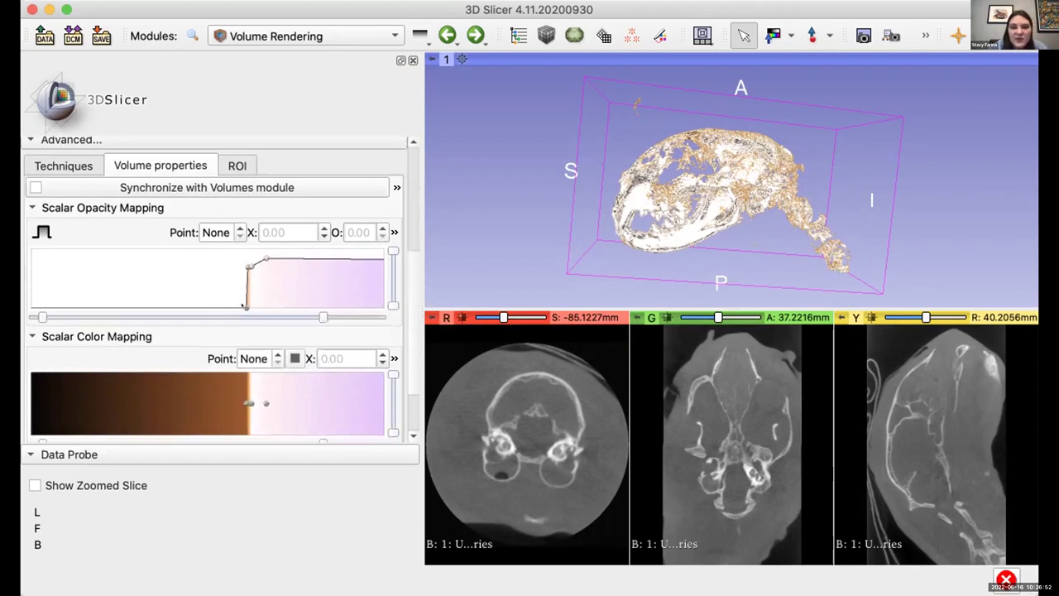
{"action": "left_click_drag", "start_coordinate": [245, 305], "coordinate": [230, 305]}
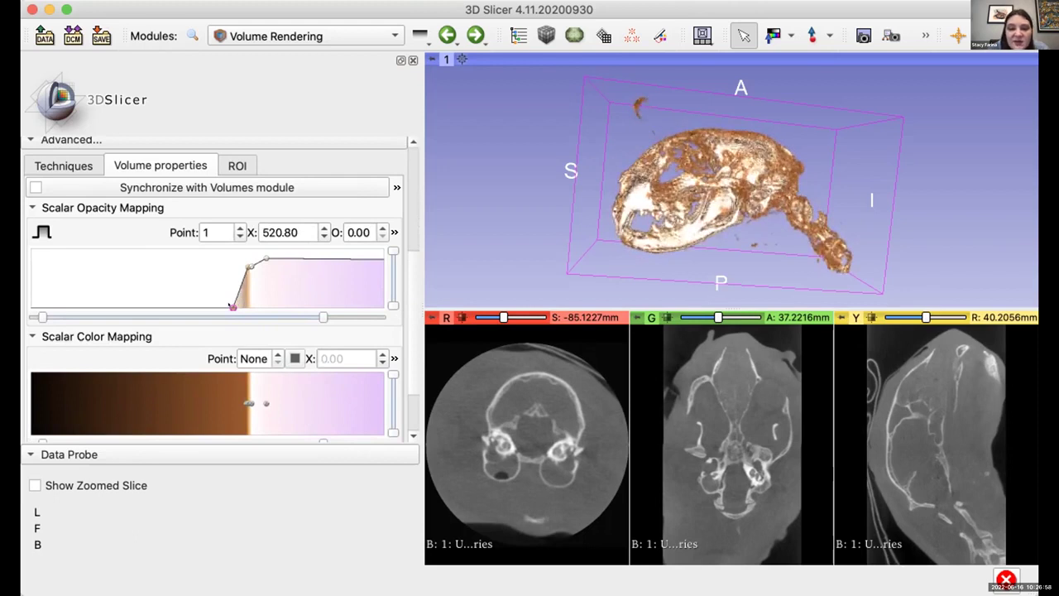
{"action": "scroll", "coordinate": [160, 223], "scroll_direction": "down", "scroll_amount": 3}
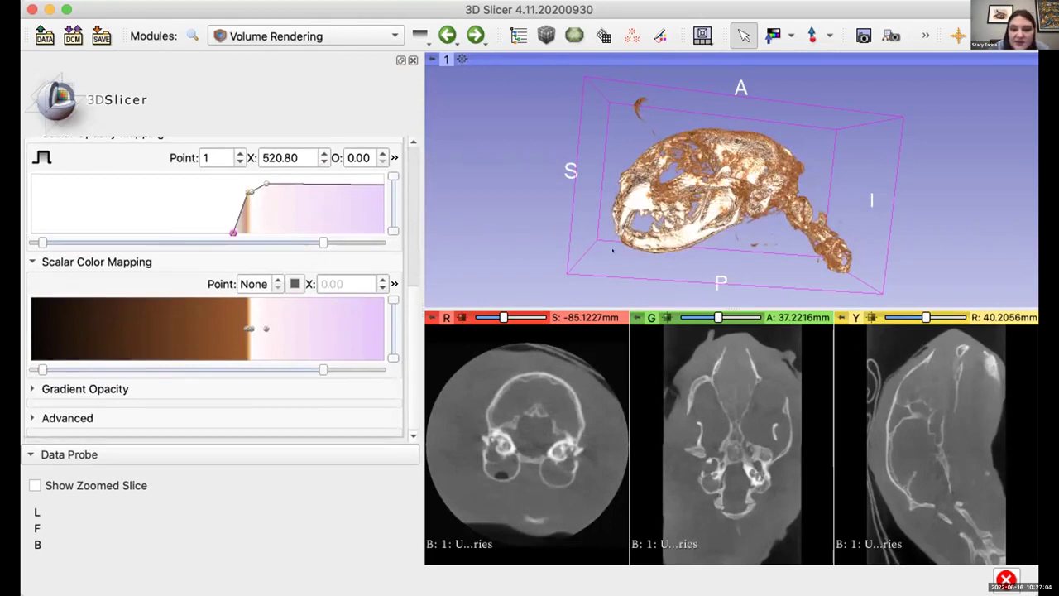
{"action": "left_click_drag", "start_coordinate": [558, 198], "coordinate": [557, 232]}
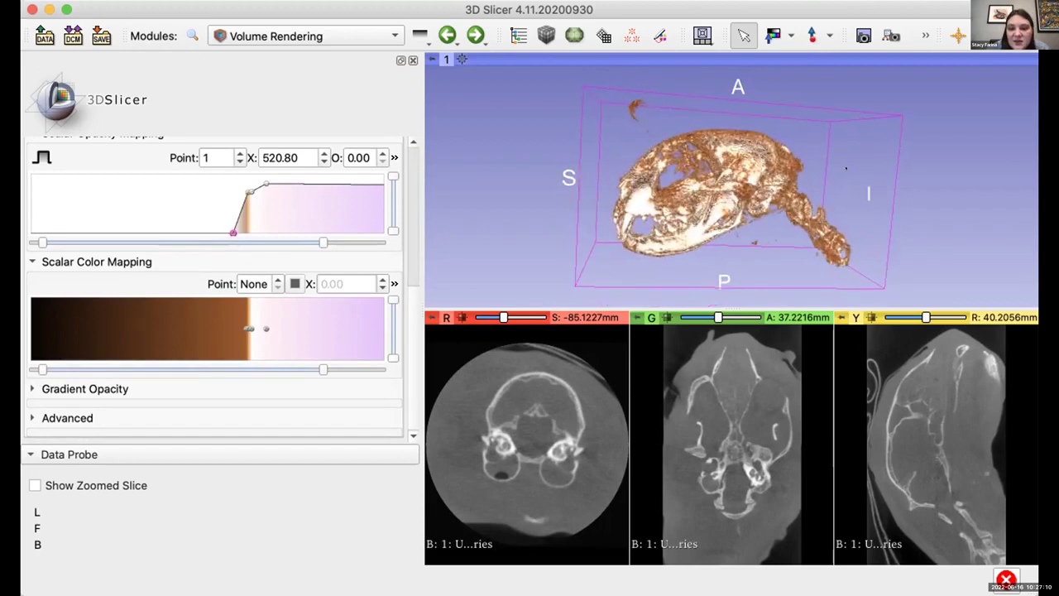
{"action": "left_click_drag", "start_coordinate": [792, 183], "coordinate": [627, 239]}
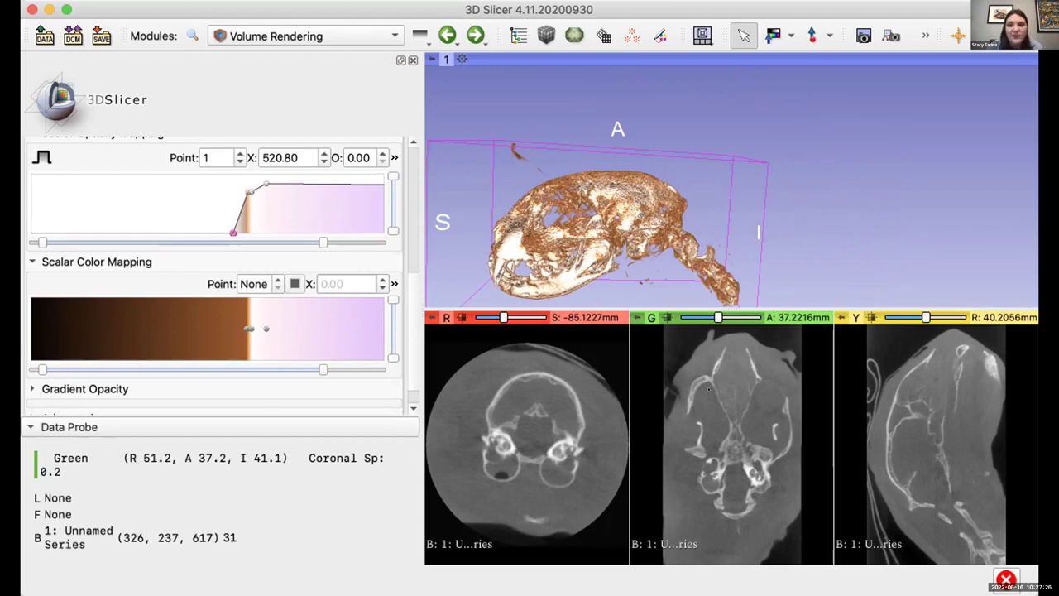
{"action": "left_click", "coordinate": [368, 31]}
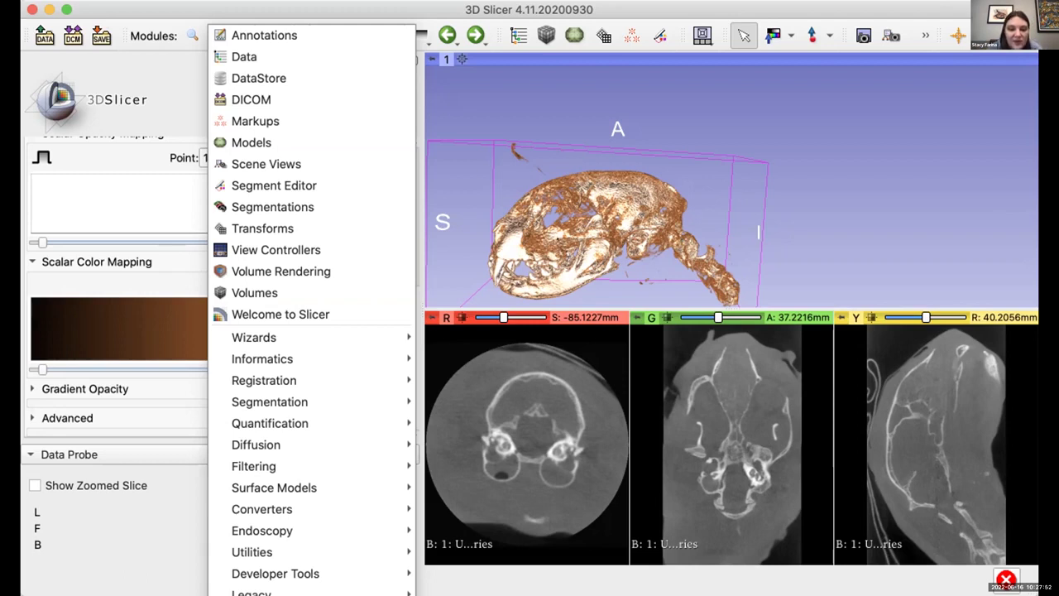
{"action": "left_click", "coordinate": [347, 272]}
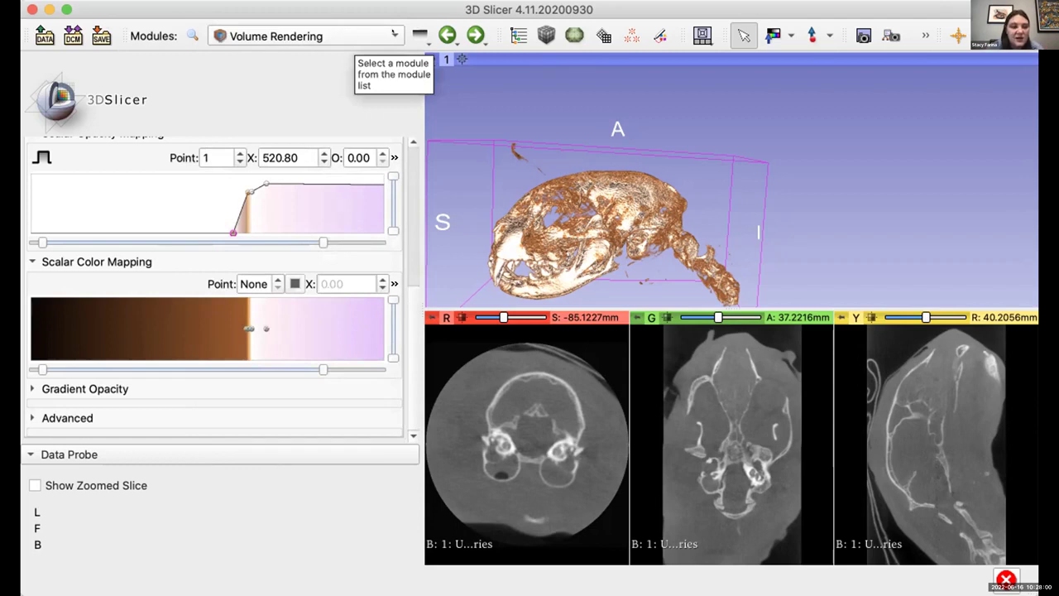
{"action": "left_click", "coordinate": [348, 36]}
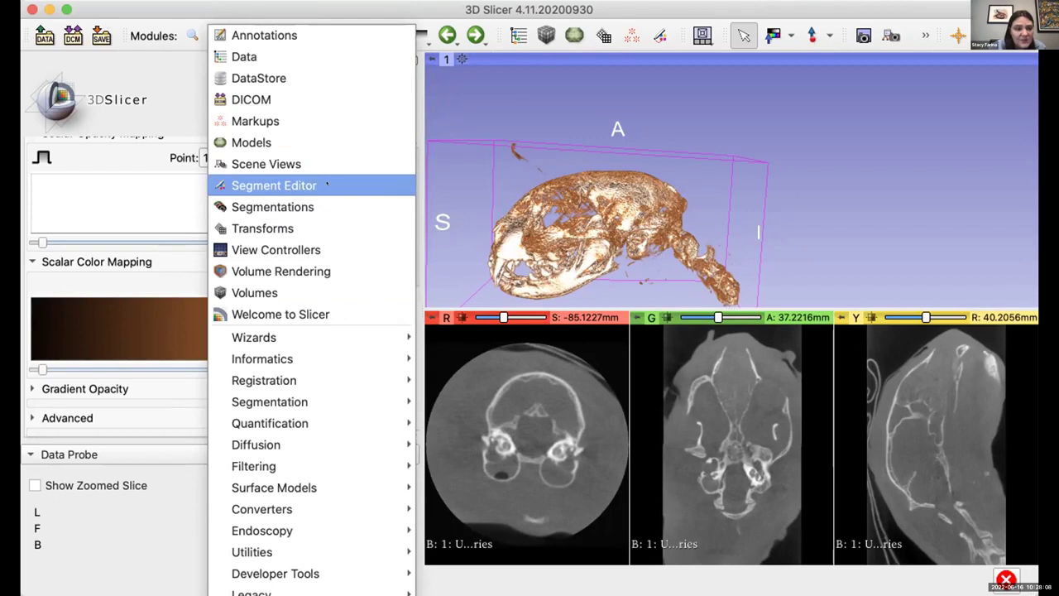
{"action": "scroll", "coordinate": [190, 196], "scroll_direction": "up", "scroll_amount": 10}
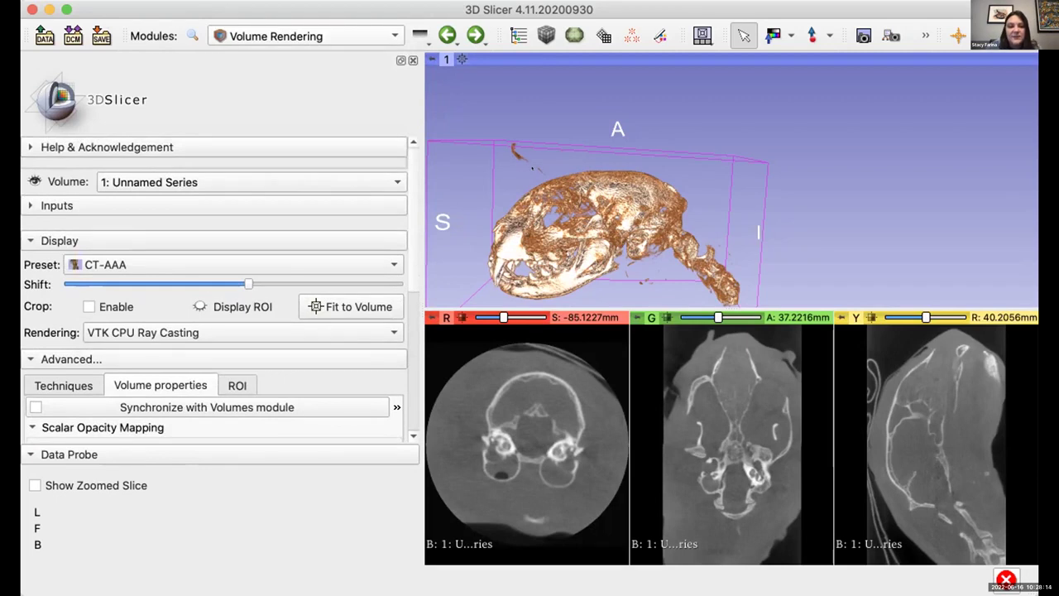
Examine the rendered skull by rotating and moving it, and recenter it in the 3D view.
{"action": "left_click_drag", "start_coordinate": [533, 155], "coordinate": [572, 142]}
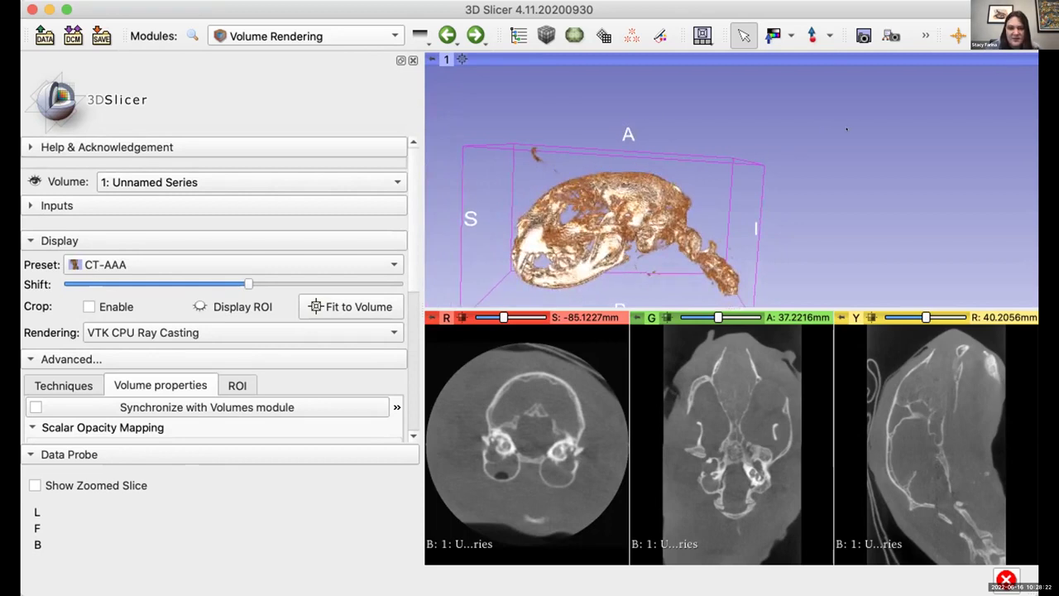
{"action": "left_click_drag", "start_coordinate": [711, 113], "coordinate": [615, 199]}
{"action": "left_click_drag", "start_coordinate": [588, 240], "coordinate": [642, 238]}
{"action": "left_click_drag", "start_coordinate": [602, 280], "coordinate": [650, 186]}
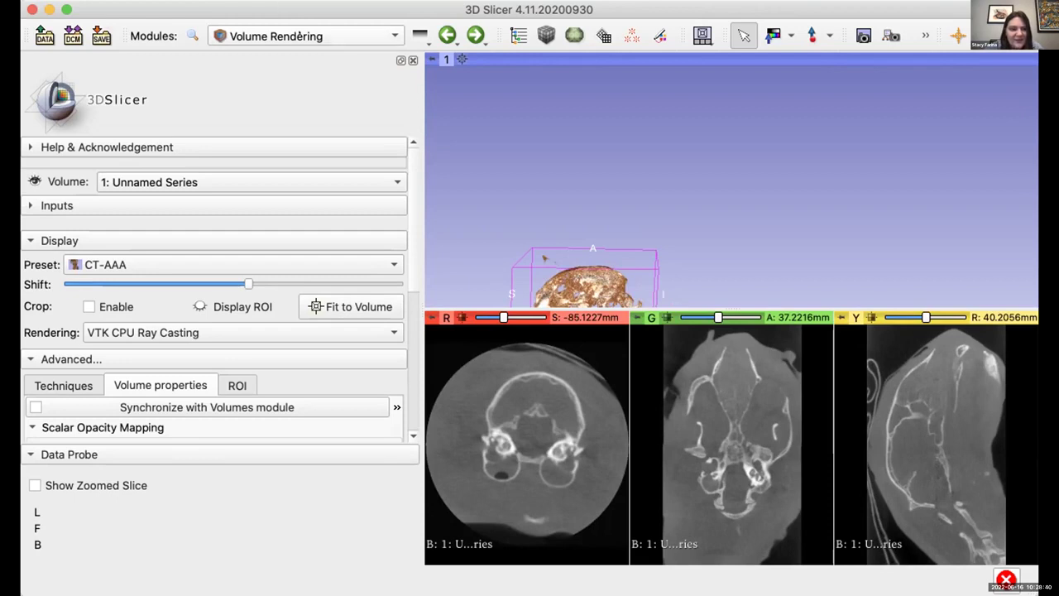
{"action": "left_click", "coordinate": [300, 33]}
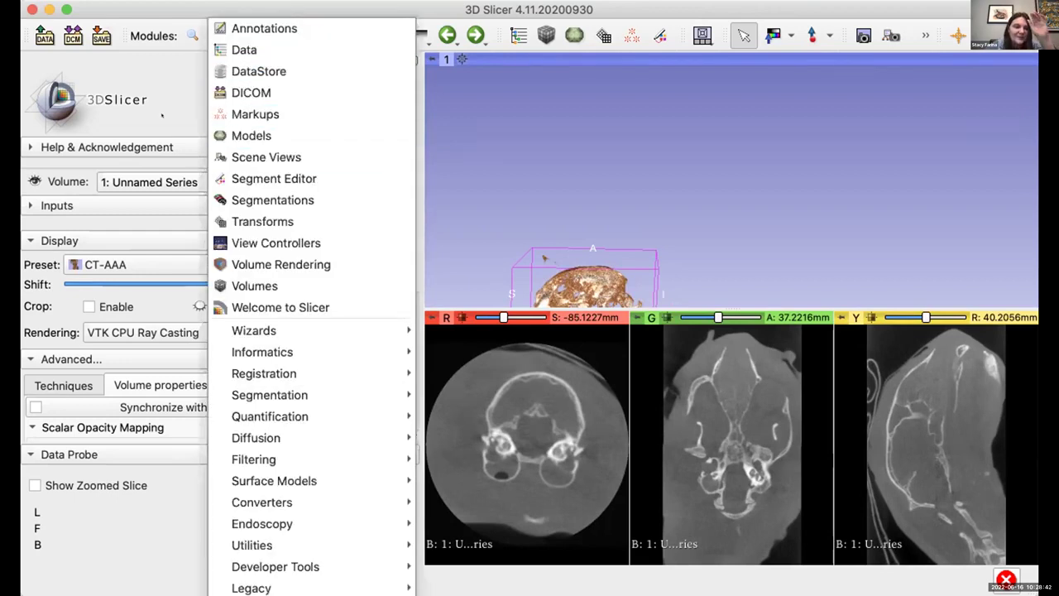
{"action": "left_click", "coordinate": [281, 264]}
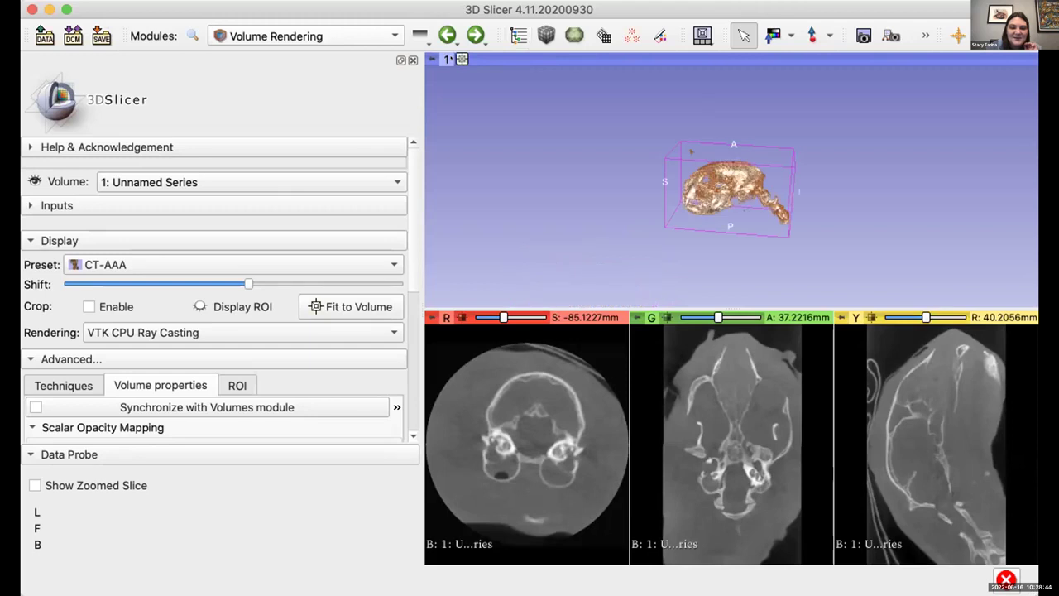
Expand the volume rendering's input settings and check which volumes are available for rendering.
{"action": "left_click", "coordinate": [352, 35]}
{"action": "left_click", "coordinate": [587, 141]}
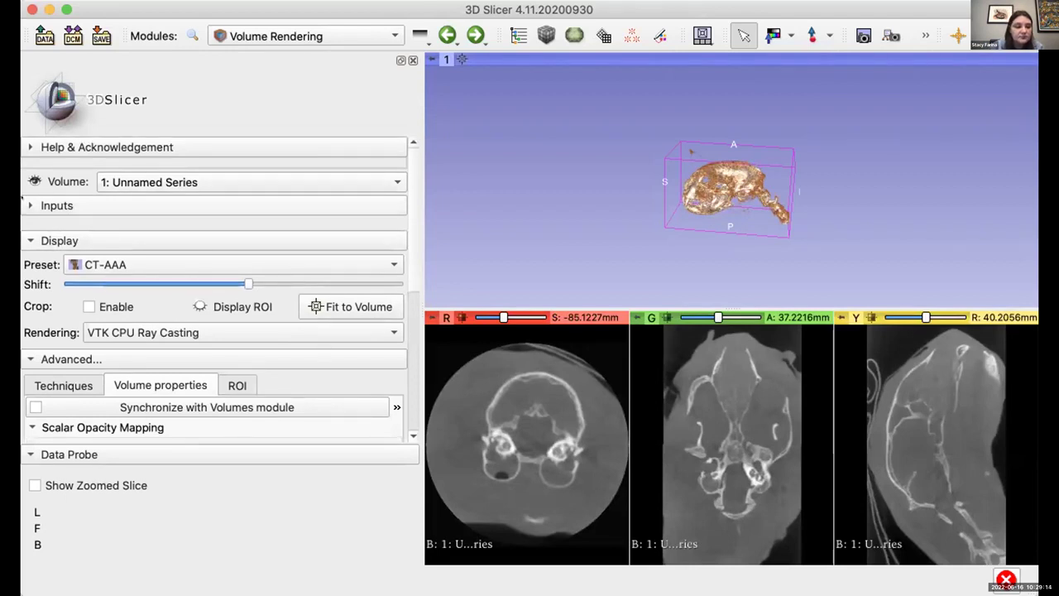
{"action": "left_click", "coordinate": [133, 201]}
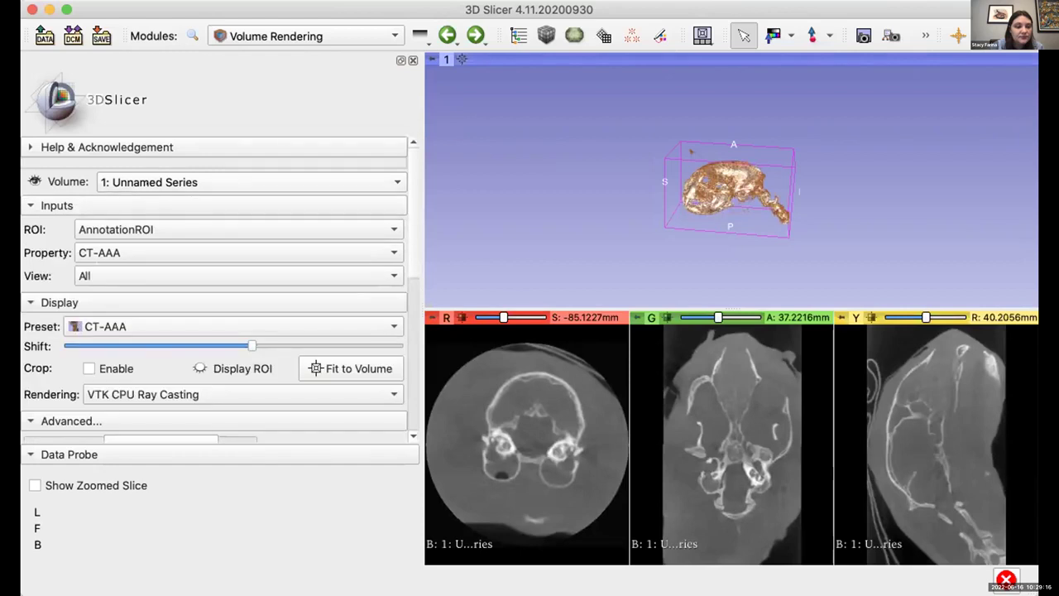
{"action": "left_click", "coordinate": [248, 182]}
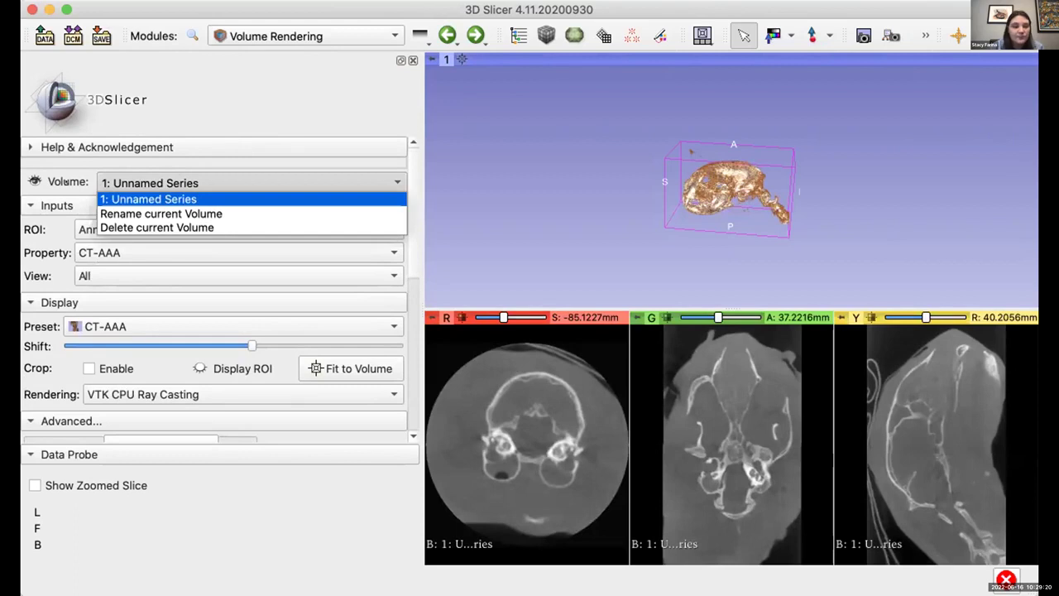
{"action": "left_click", "coordinate": [66, 182]}
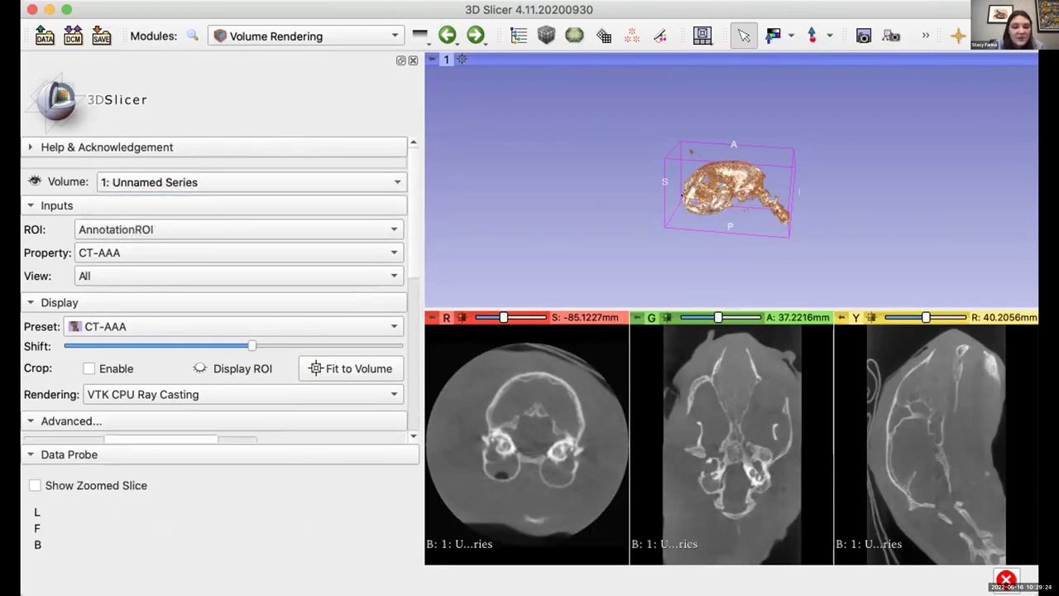
Switch to the Volumes module and move the yellow sagittal slice to about R 36.75 mm.
{"action": "left_click_drag", "start_coordinate": [644, 253], "coordinate": [585, 392]}
{"action": "left_click_drag", "start_coordinate": [728, 195], "coordinate": [709, 222]}
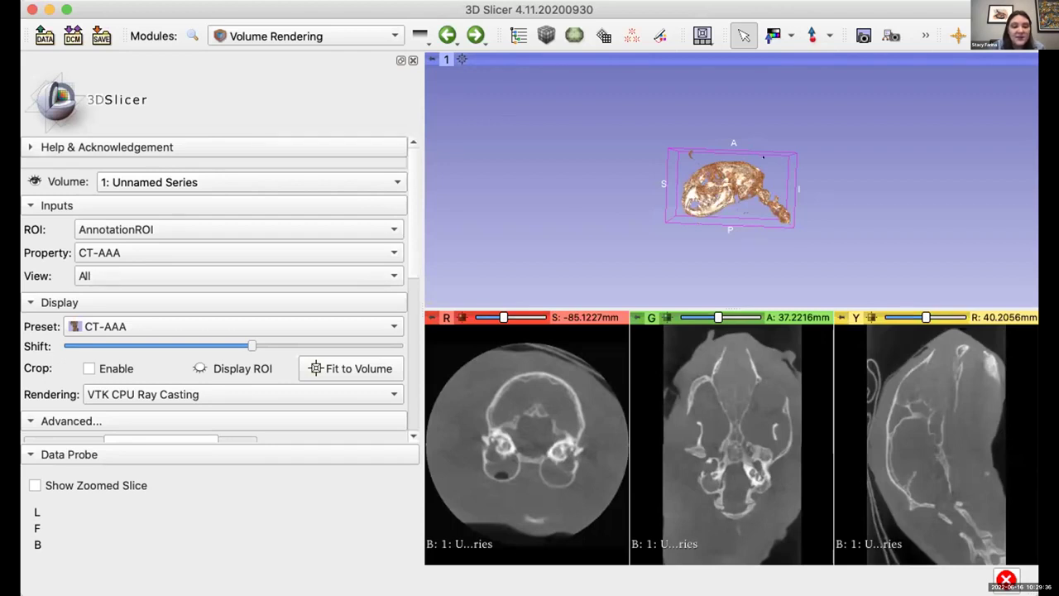
{"action": "scroll", "coordinate": [763, 156], "scroll_direction": "down", "scroll_amount": 2}
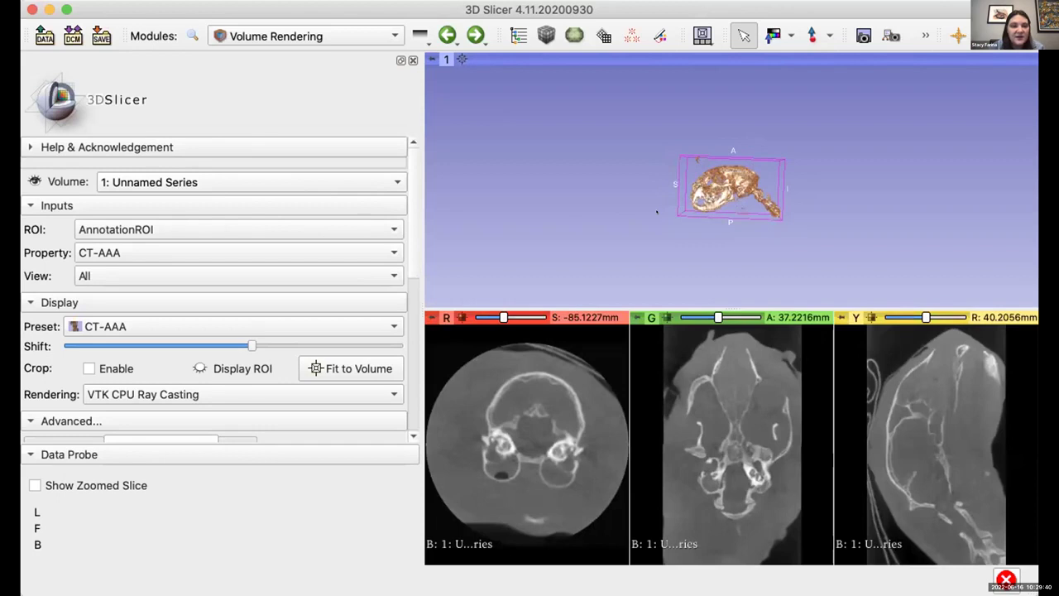
{"action": "left_click", "coordinate": [314, 36]}
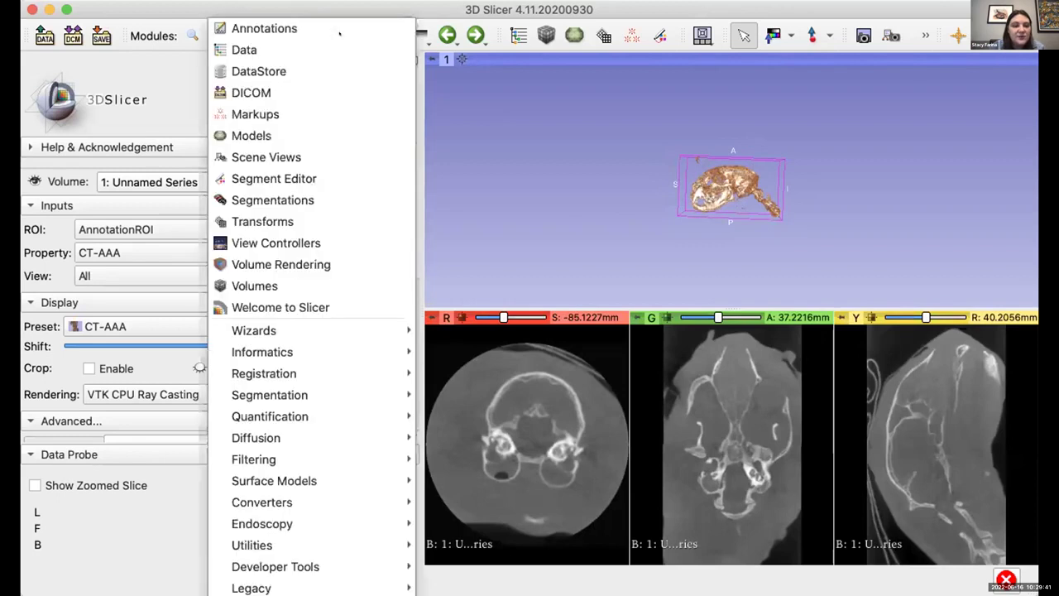
{"action": "left_click", "coordinate": [313, 282]}
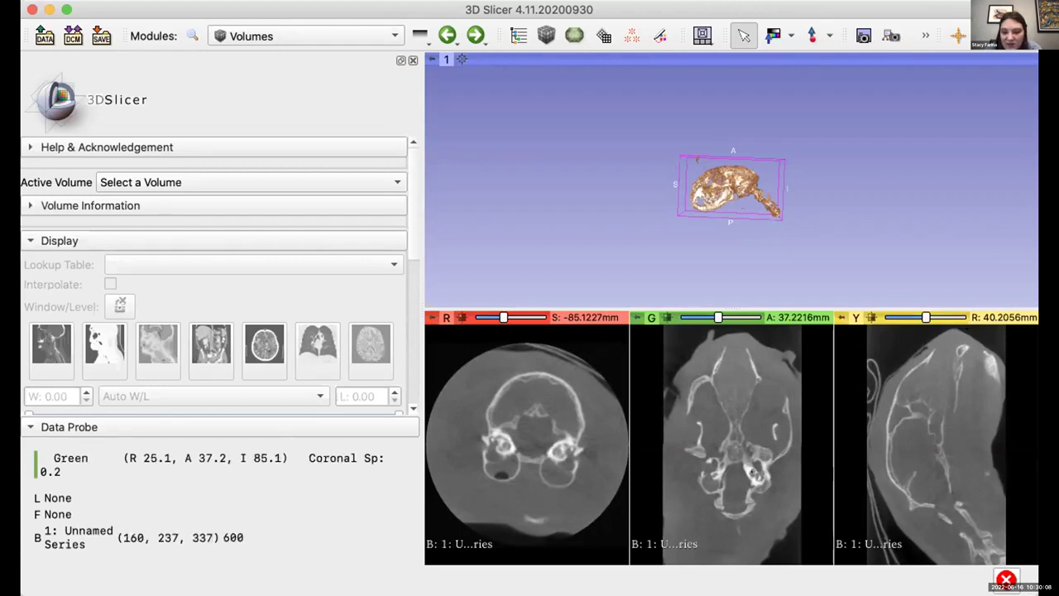
{"action": "left_click_drag", "start_coordinate": [904, 428], "coordinate": [914, 468]}
{"action": "mouse_move", "coordinate": [917, 310]}
{"action": "left_mouse_down"}
{"action": "mouse_move", "coordinate": [945, 309]}
{"action": "mouse_move", "coordinate": [897, 308]}
{"action": "mouse_move", "coordinate": [938, 317]}
{"action": "mouse_move", "coordinate": [923, 317]}
{"action": "left_mouse_up"}
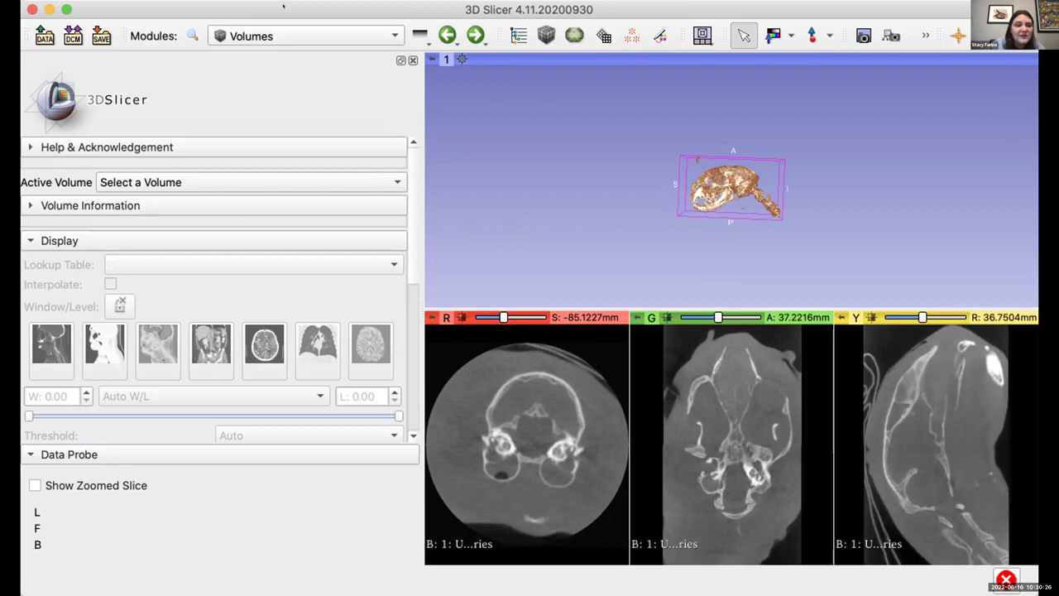
{"action": "left_click", "coordinate": [272, 34]}
{"action": "left_click", "coordinate": [173, 75]}
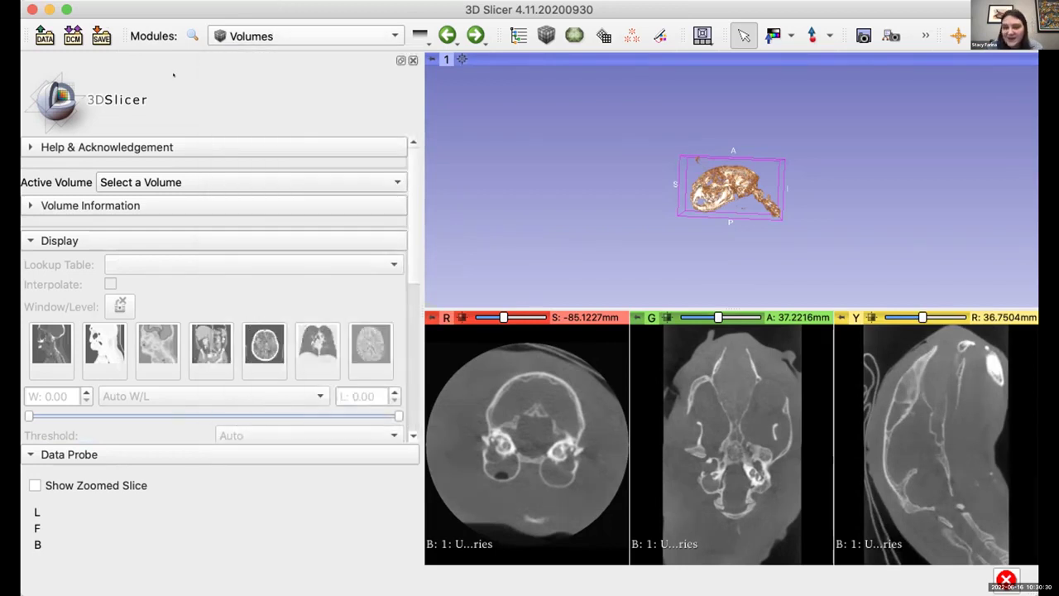
{"action": "left_click", "coordinate": [283, 34]}
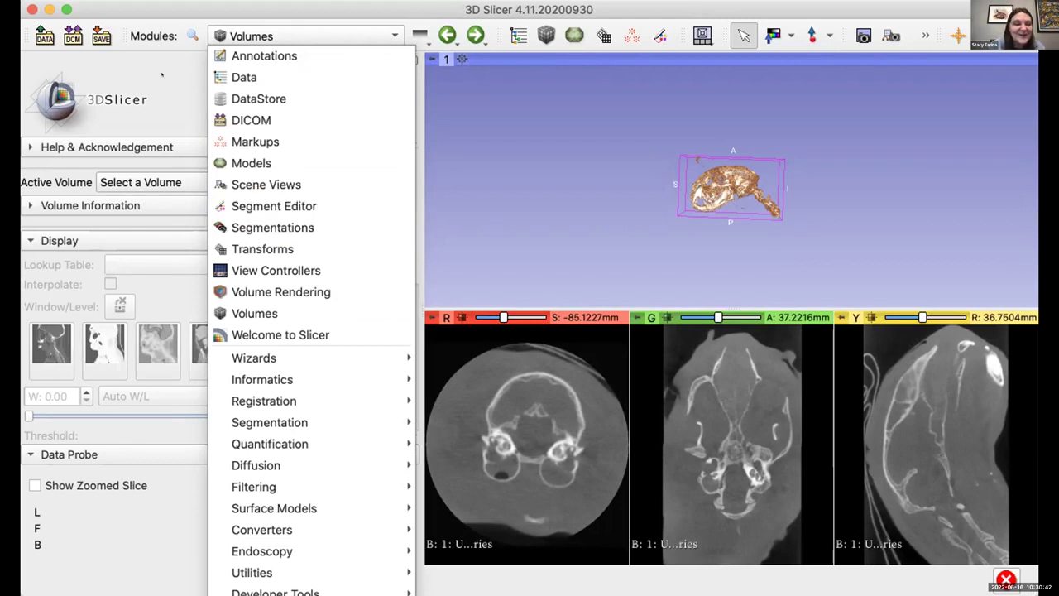
{"action": "key", "text": "Escape"}
{"action": "left_click", "coordinate": [248, 35]}
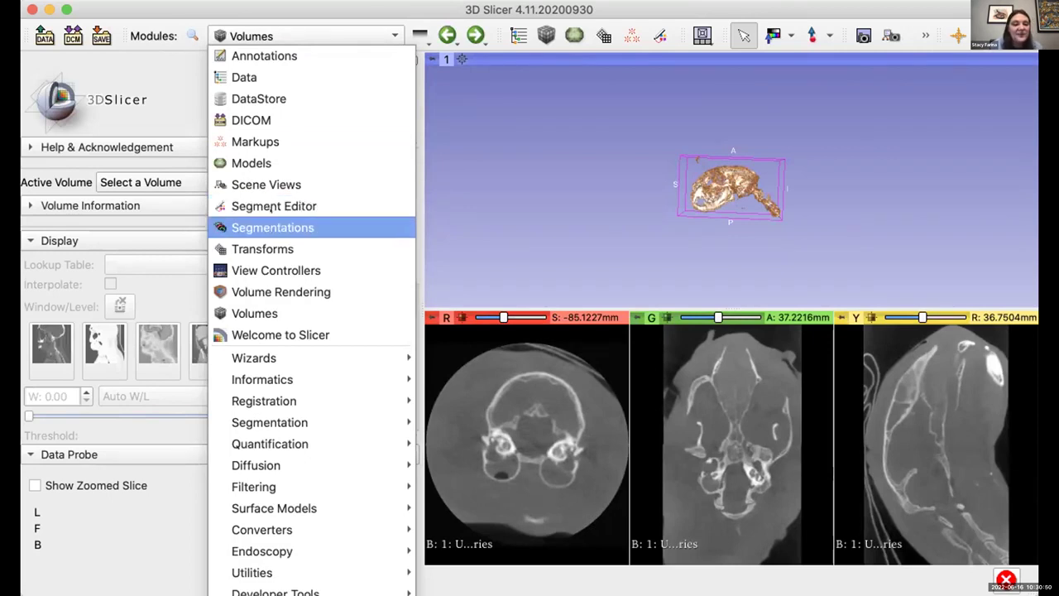
Switch to the Segment Editor and add a new segment with 1: Unnamed Series as the master volume.
{"action": "left_click", "coordinate": [272, 201]}
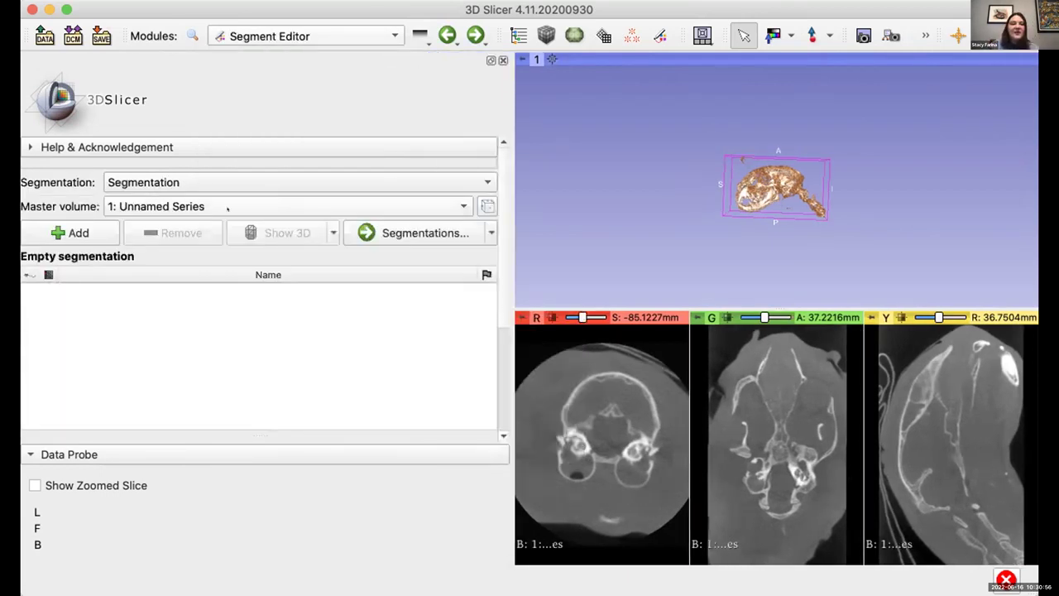
{"action": "left_click_drag", "start_coordinate": [702, 177], "coordinate": [710, 183]}
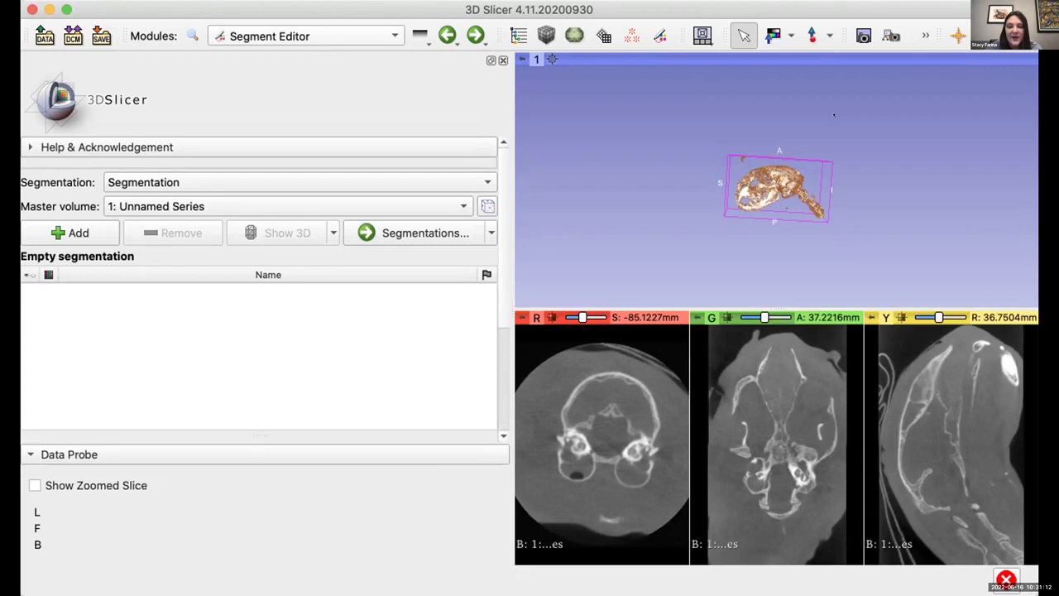
{"action": "scroll", "coordinate": [833, 115], "scroll_direction": "down", "scroll_amount": 2}
{"action": "scroll", "coordinate": [874, 184], "scroll_direction": "up", "scroll_amount": 2}
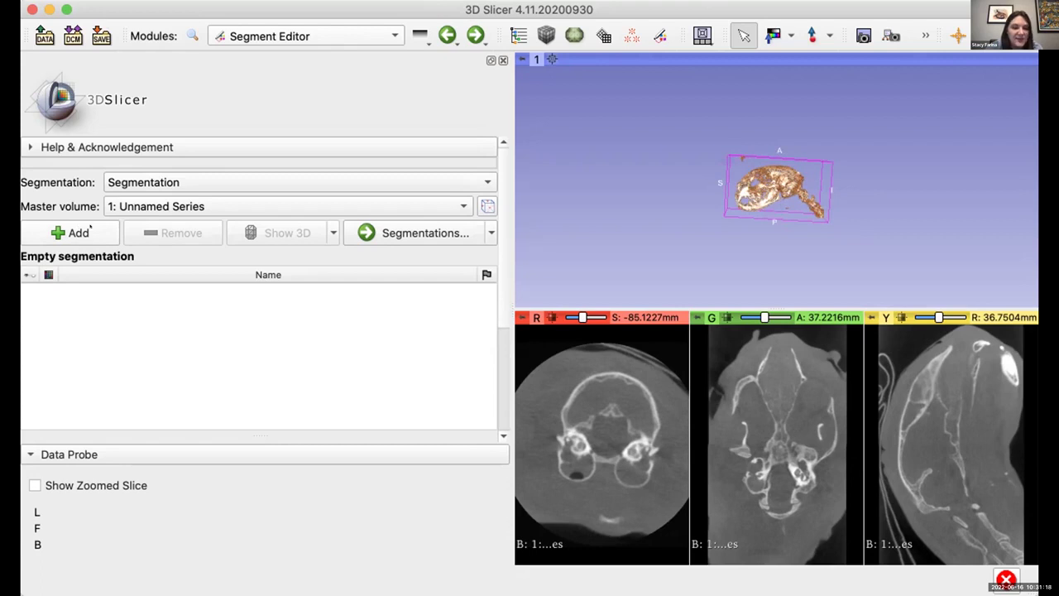
{"action": "left_click", "coordinate": [80, 231]}
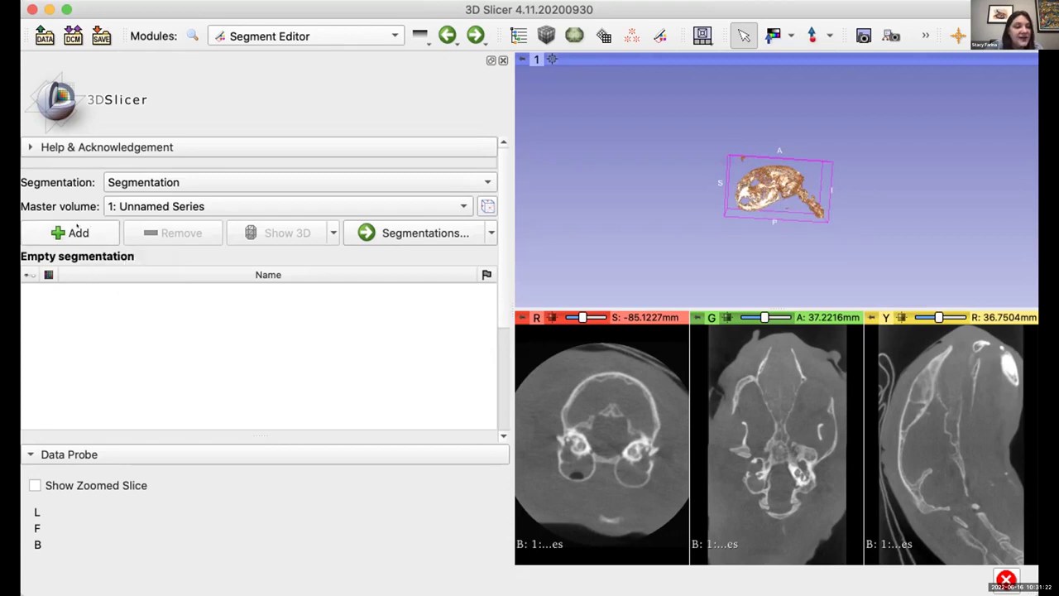
{"action": "left_click", "coordinate": [93, 265]}
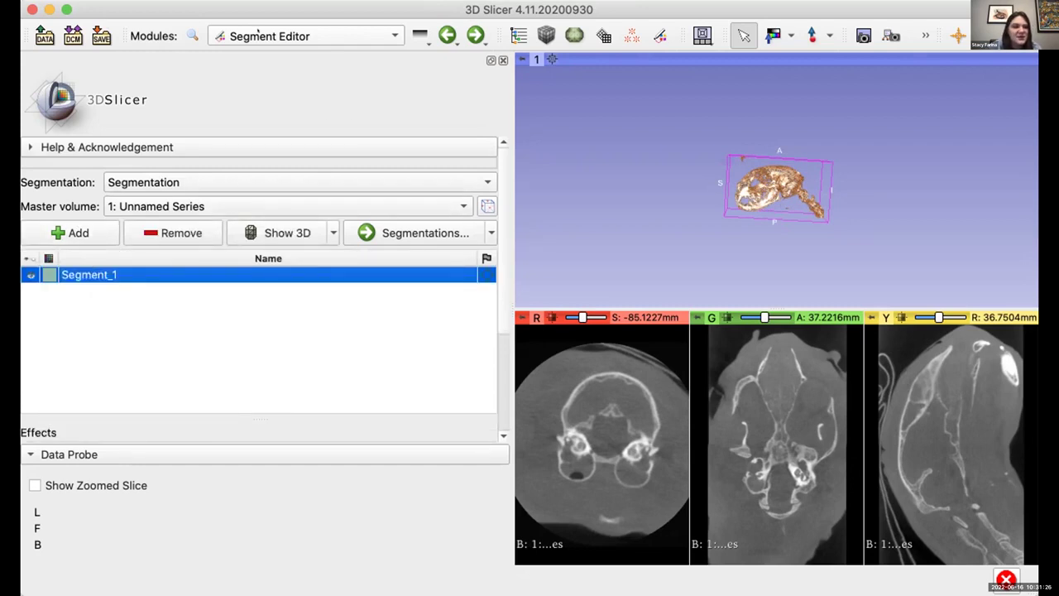
Hide the skull's volume rendering in the Volume Rendering module, and return to the new segment in the Segment Editor.
{"action": "left_click", "coordinate": [257, 35]}
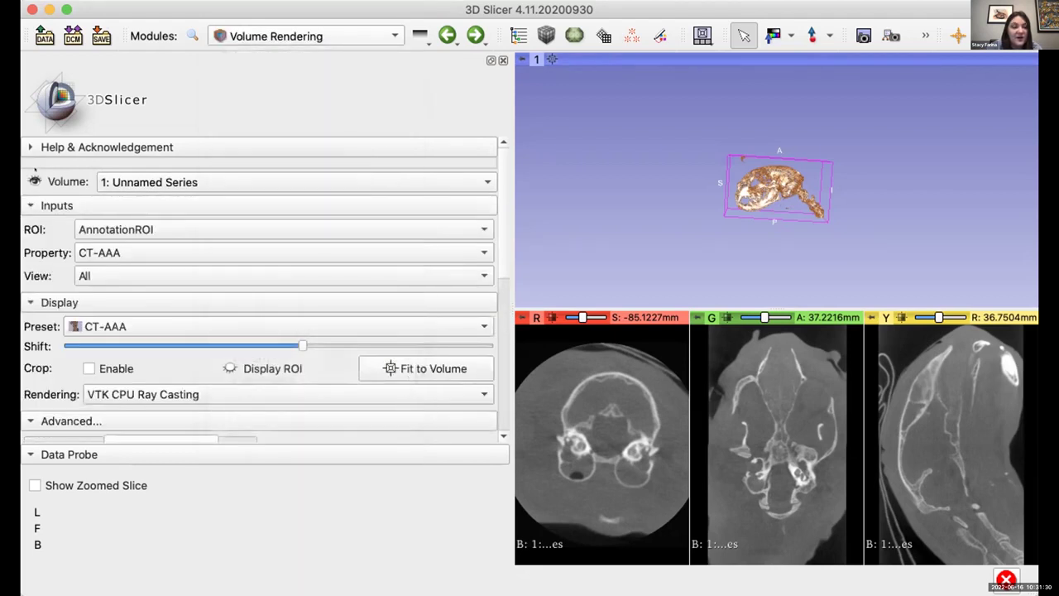
{"action": "left_click", "coordinate": [34, 181]}
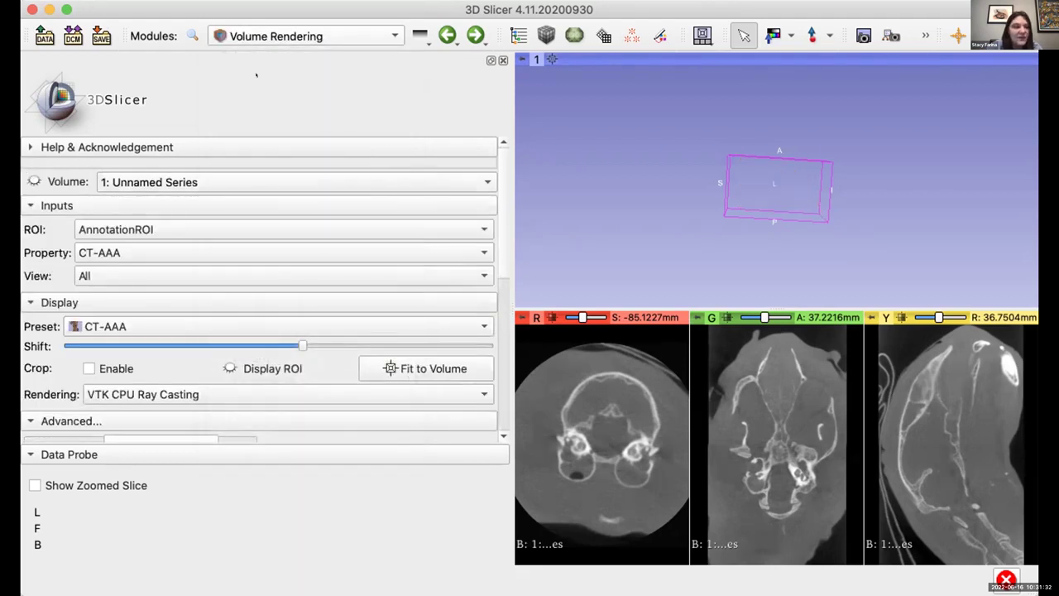
{"action": "left_click", "coordinate": [287, 35]}
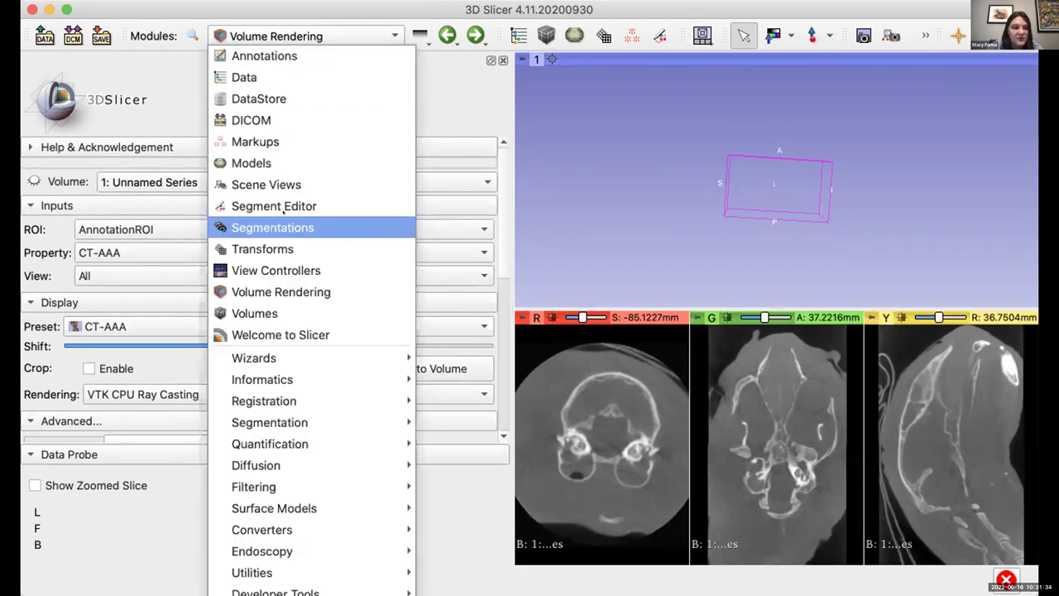
{"action": "left_click", "coordinate": [284, 207]}
{"action": "left_click", "coordinate": [163, 272]}
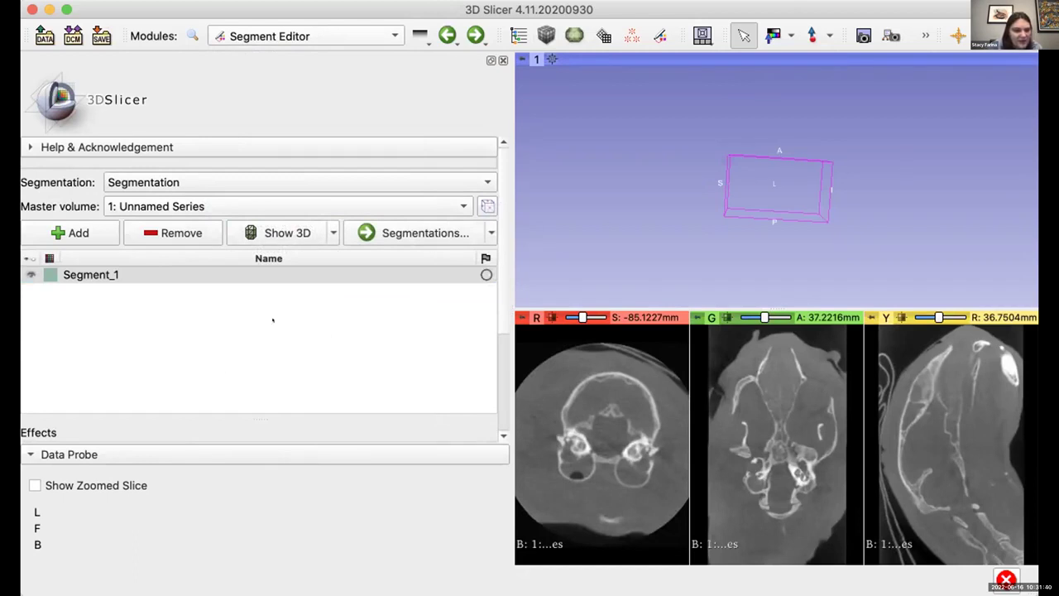
Start the Threshold effect on the segment and raise the lower limit to about 284.87 to isolate the bone.
{"action": "scroll", "coordinate": [273, 320], "scroll_direction": "down", "scroll_amount": 5}
{"action": "scroll", "coordinate": [229, 374], "scroll_direction": "down", "scroll_amount": 2}
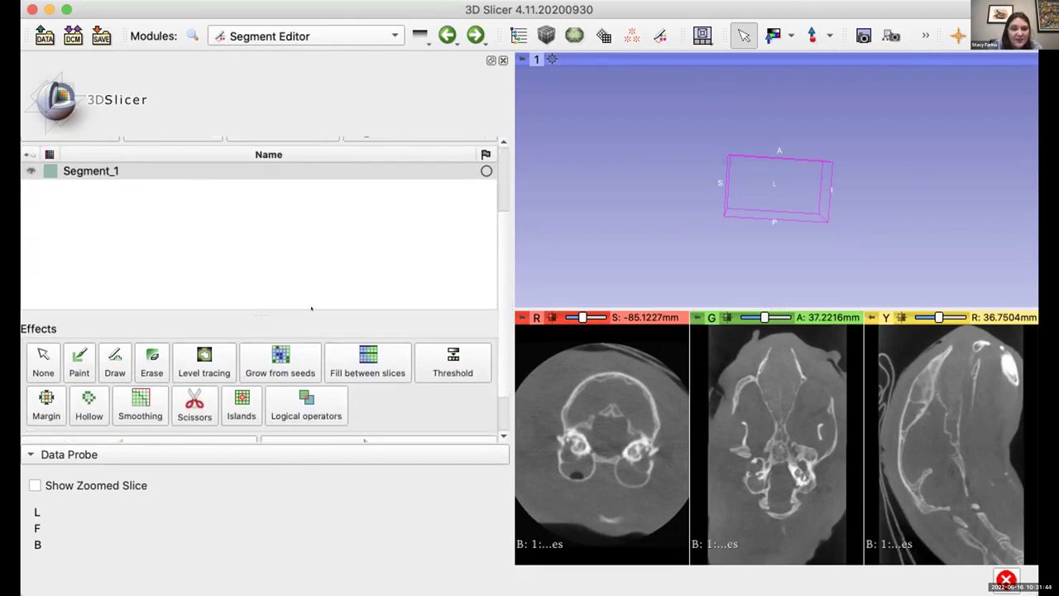
{"action": "scroll", "coordinate": [584, 180], "scroll_direction": "up", "scroll_amount": 6}
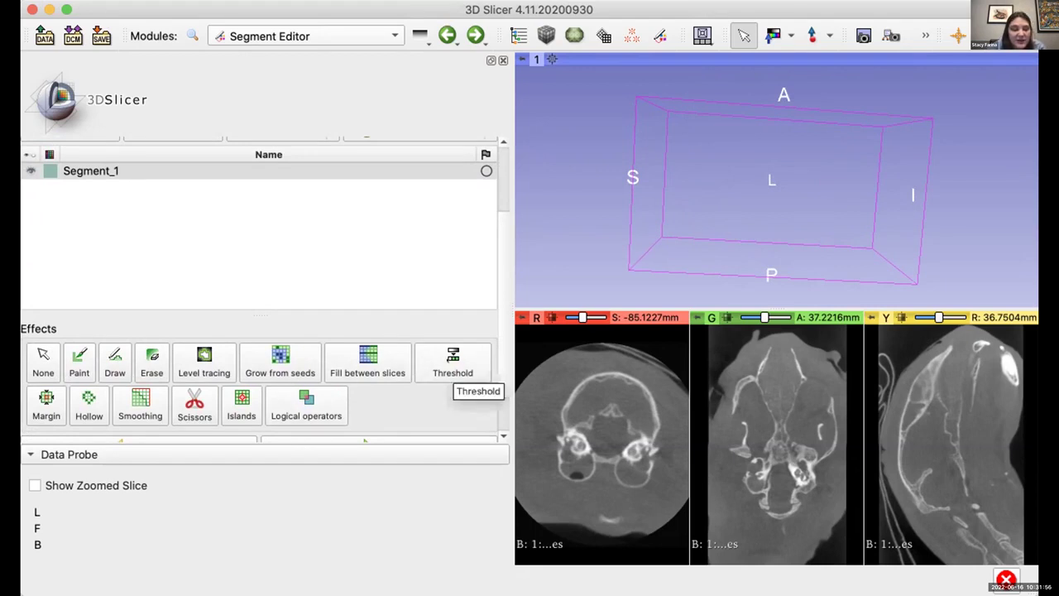
{"action": "left_click", "coordinate": [453, 365]}
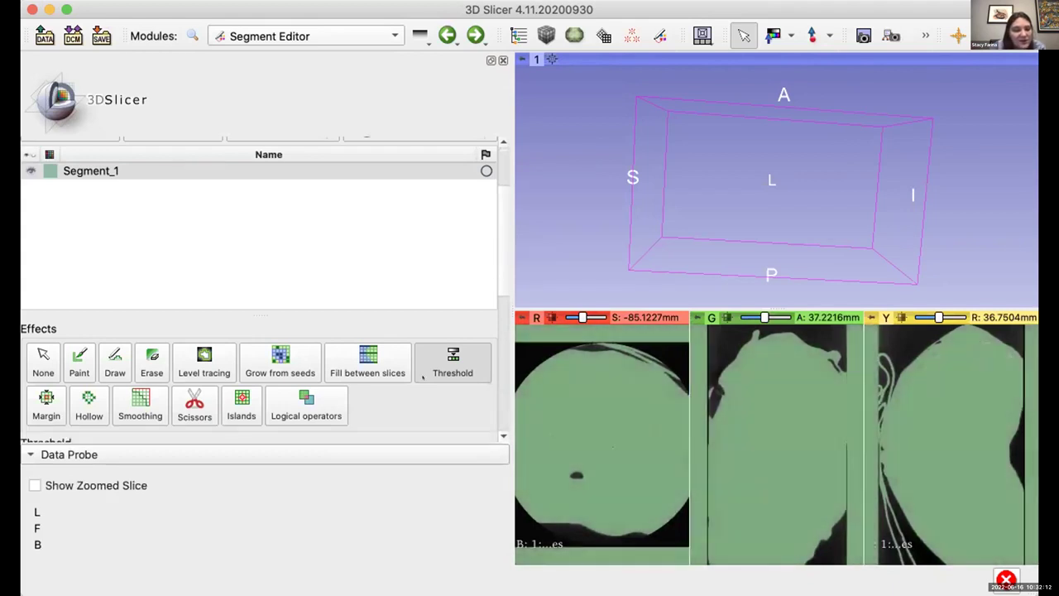
{"action": "scroll", "coordinate": [423, 376], "scroll_direction": "down", "scroll_amount": 10}
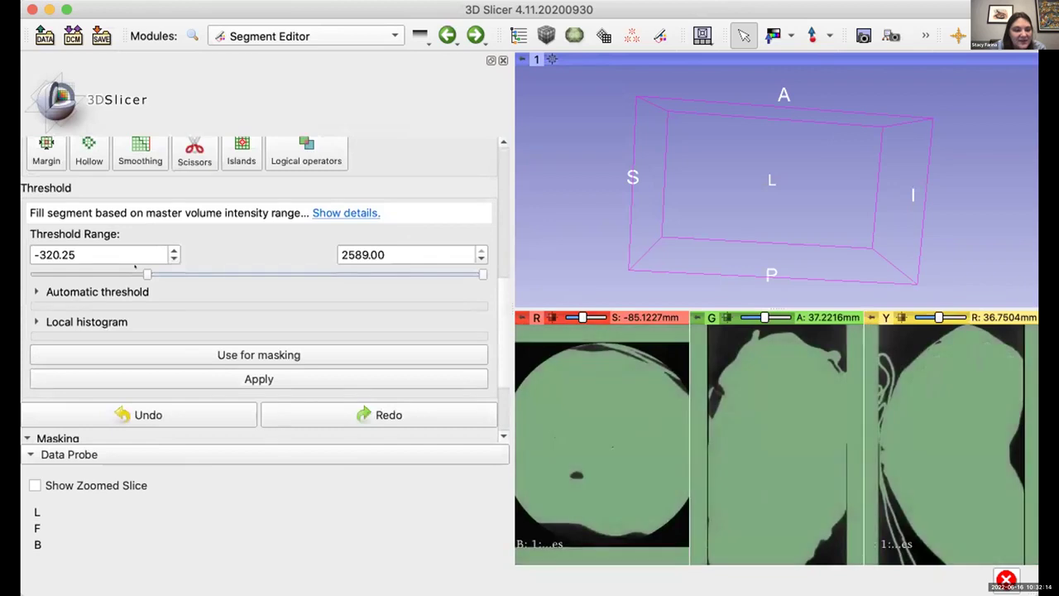
{"action": "left_click_drag", "start_coordinate": [135, 265], "coordinate": [155, 267]}
{"action": "scroll", "coordinate": [216, 237], "scroll_direction": "up", "scroll_amount": 5}
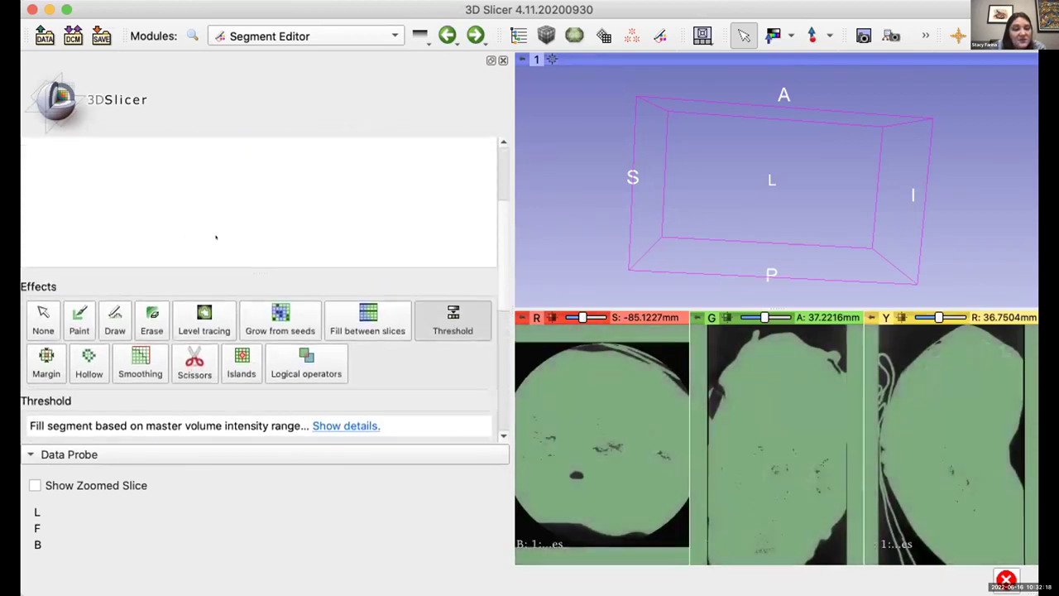
{"action": "scroll", "coordinate": [148, 362], "scroll_direction": "down", "scroll_amount": 5}
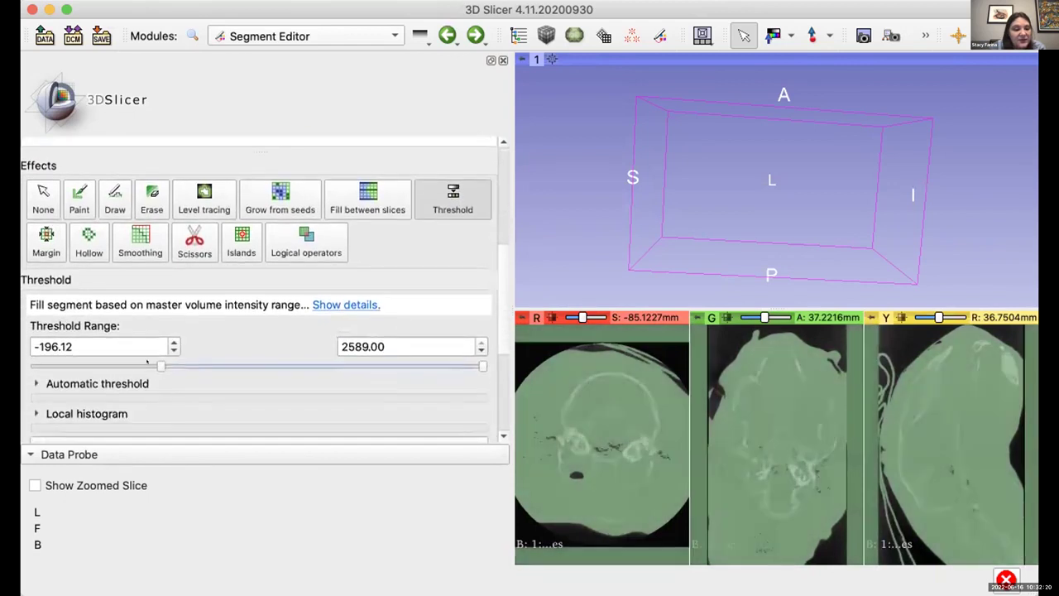
{"action": "left_click_drag", "start_coordinate": [160, 364], "coordinate": [203, 359]}
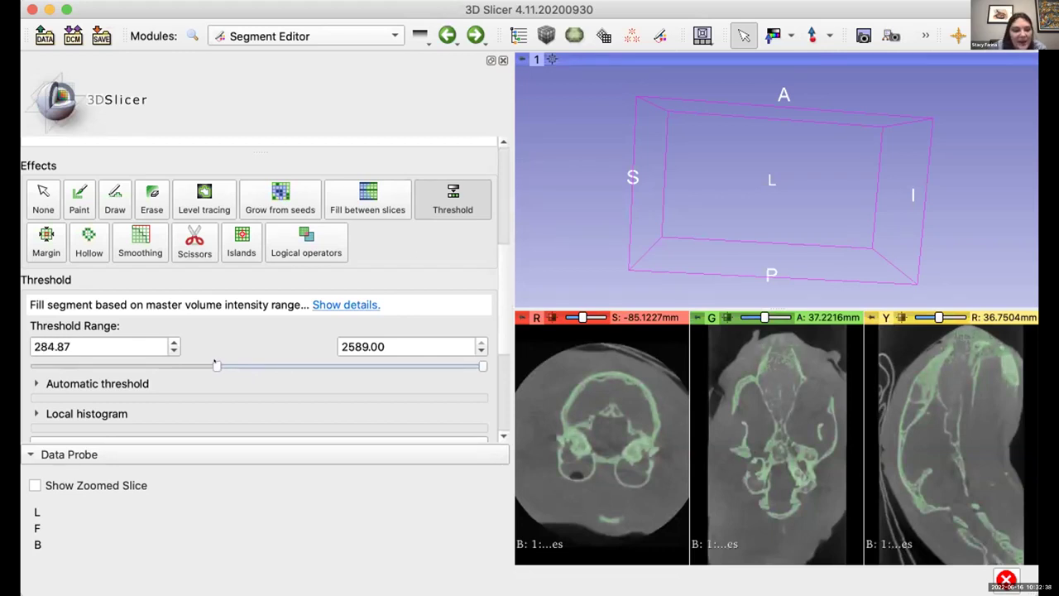
Fine-tune the lower threshold to 412.88 with the upper limit at 2589.00, and apply it to the segment.
{"action": "left_click_drag", "start_coordinate": [214, 365], "coordinate": [229, 364]}
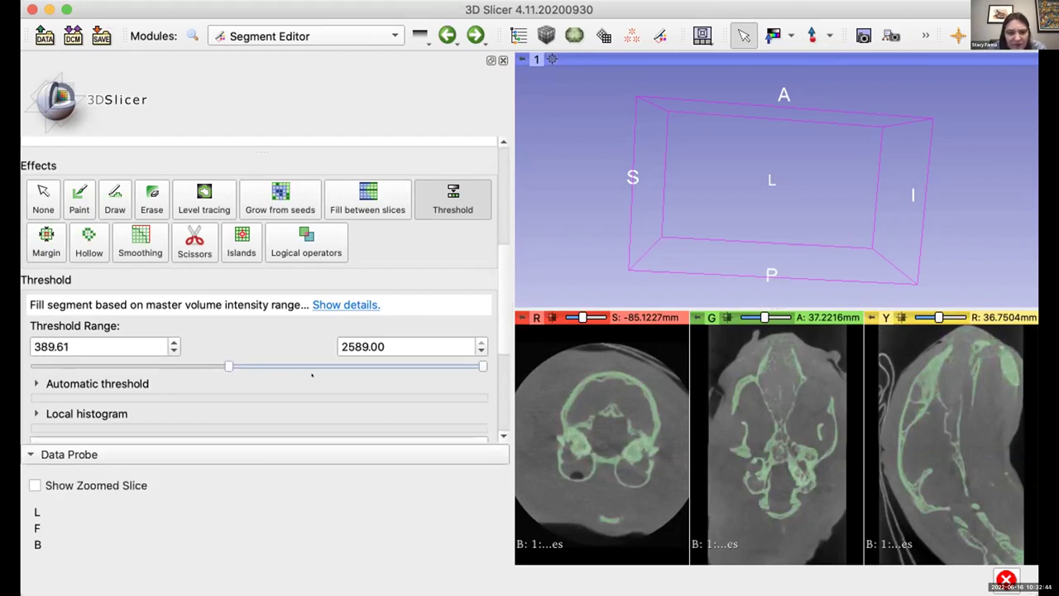
{"action": "left_click_drag", "start_coordinate": [228, 365], "coordinate": [217, 365]}
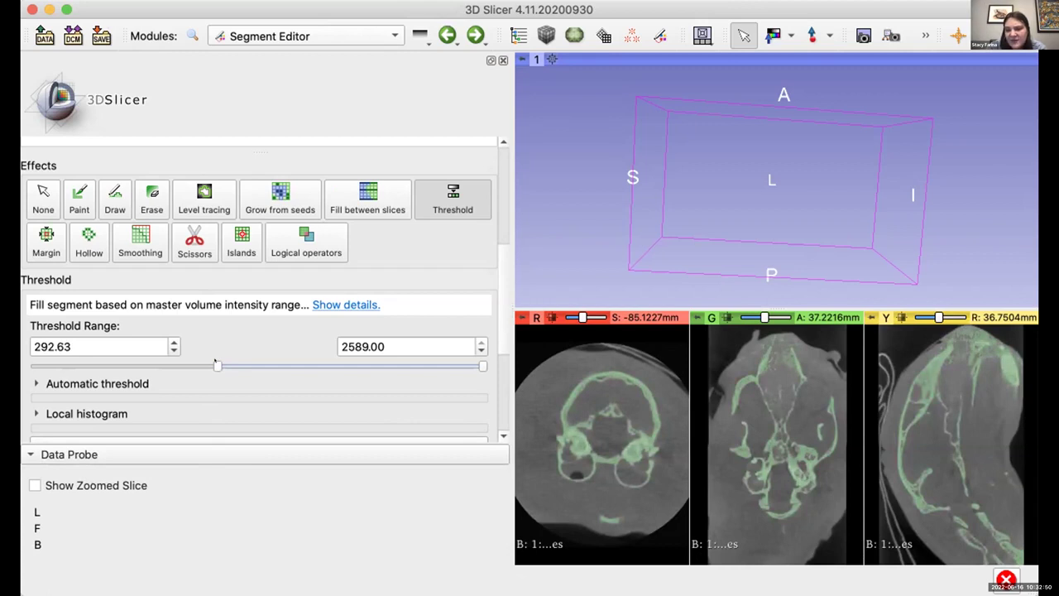
{"action": "scroll", "coordinate": [216, 362], "scroll_direction": "up", "scroll_amount": 10}
{"action": "scroll", "coordinate": [217, 361], "scroll_direction": "up", "scroll_amount": 6}
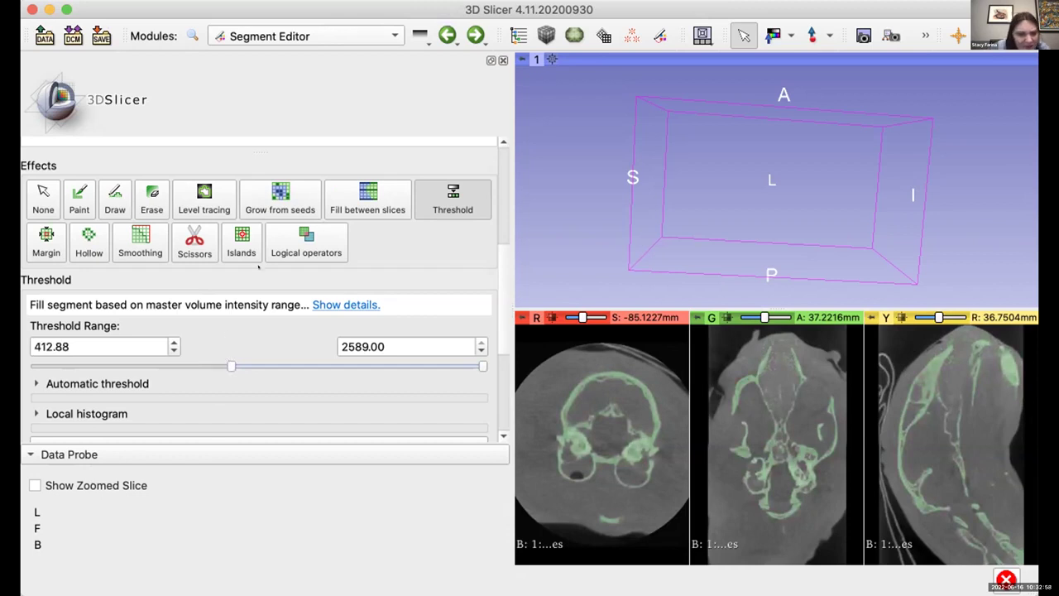
{"action": "scroll", "coordinate": [230, 361], "scroll_direction": "up", "scroll_amount": 1}
{"action": "scroll", "coordinate": [248, 362], "scroll_direction": "down", "scroll_amount": 8}
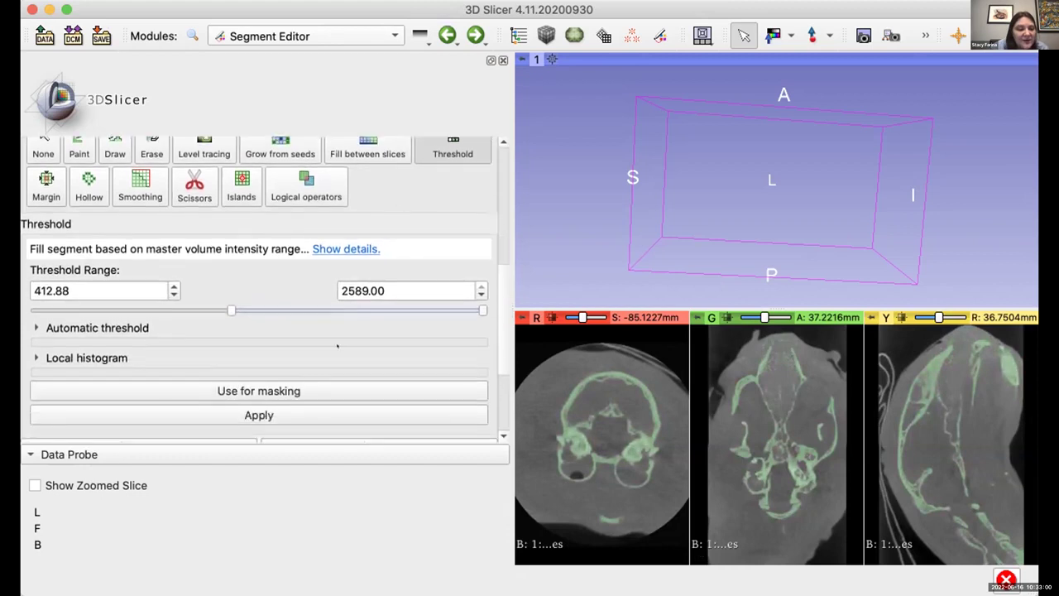
{"action": "left_click", "coordinate": [256, 295]}
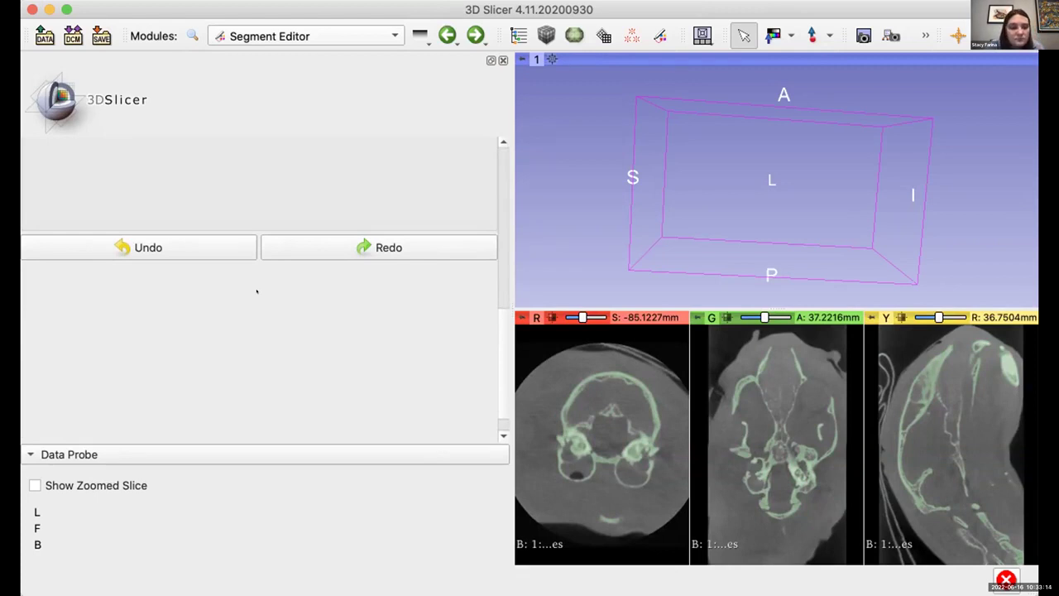
Display the thresholded bone segment as a surface in the 3D view.
{"action": "scroll", "coordinate": [256, 291], "scroll_direction": "up", "scroll_amount": 10}
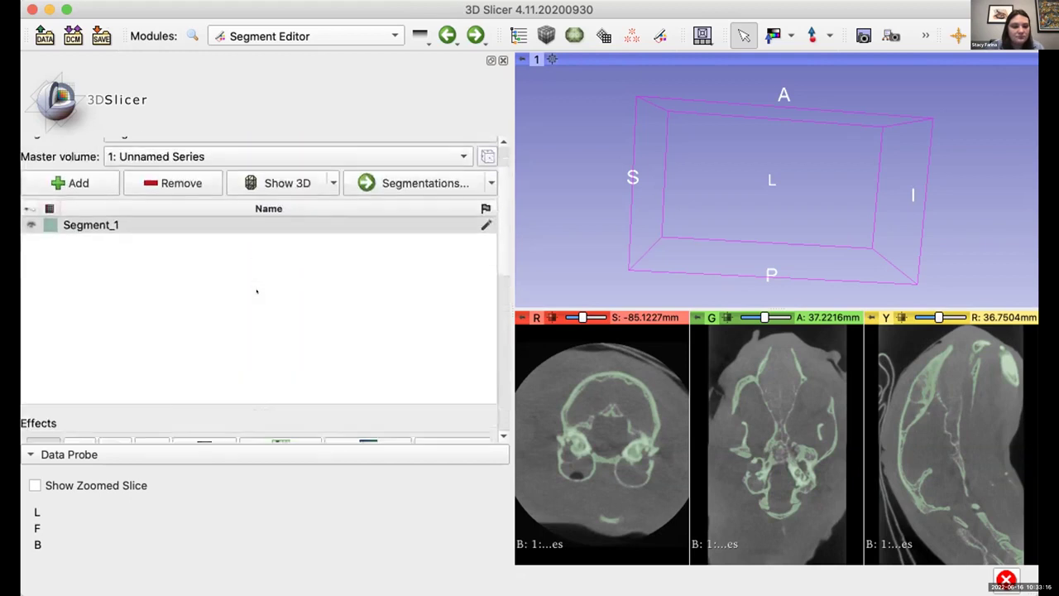
{"action": "scroll", "coordinate": [256, 291], "scroll_direction": "down", "scroll_amount": 5}
{"action": "scroll", "coordinate": [270, 334], "scroll_direction": "up", "scroll_amount": 10}
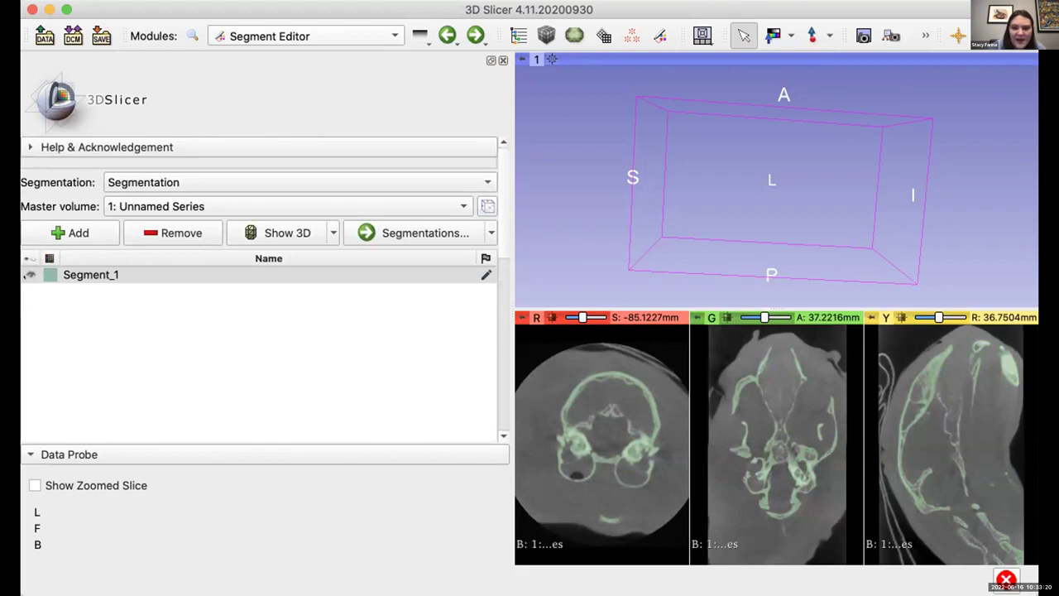
{"action": "left_click", "coordinate": [26, 276]}
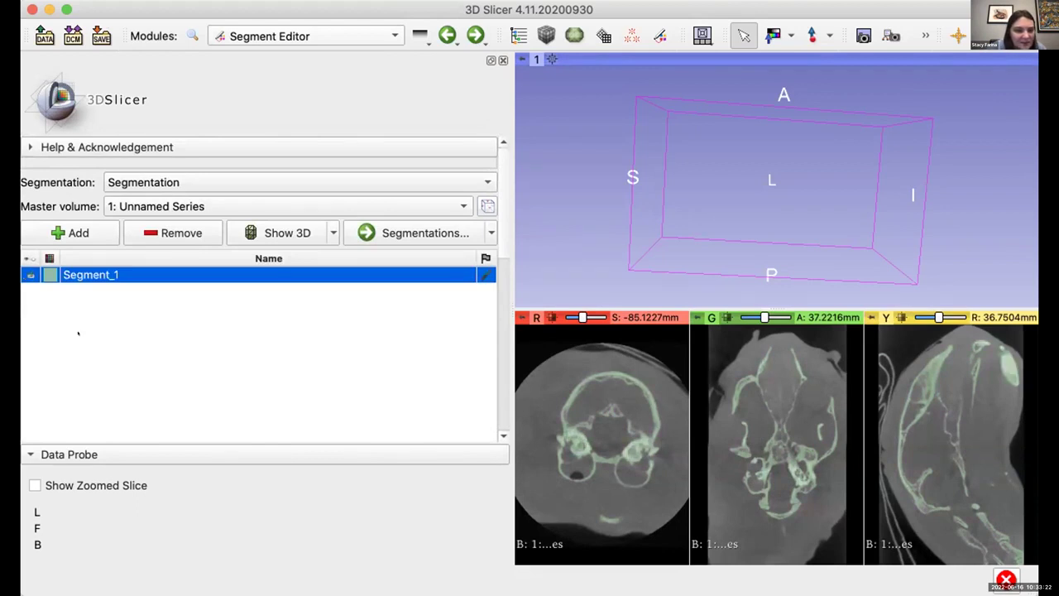
{"action": "scroll", "coordinate": [77, 333], "scroll_direction": "down", "scroll_amount": 5}
{"action": "scroll", "coordinate": [174, 332], "scroll_direction": "down", "scroll_amount": 5}
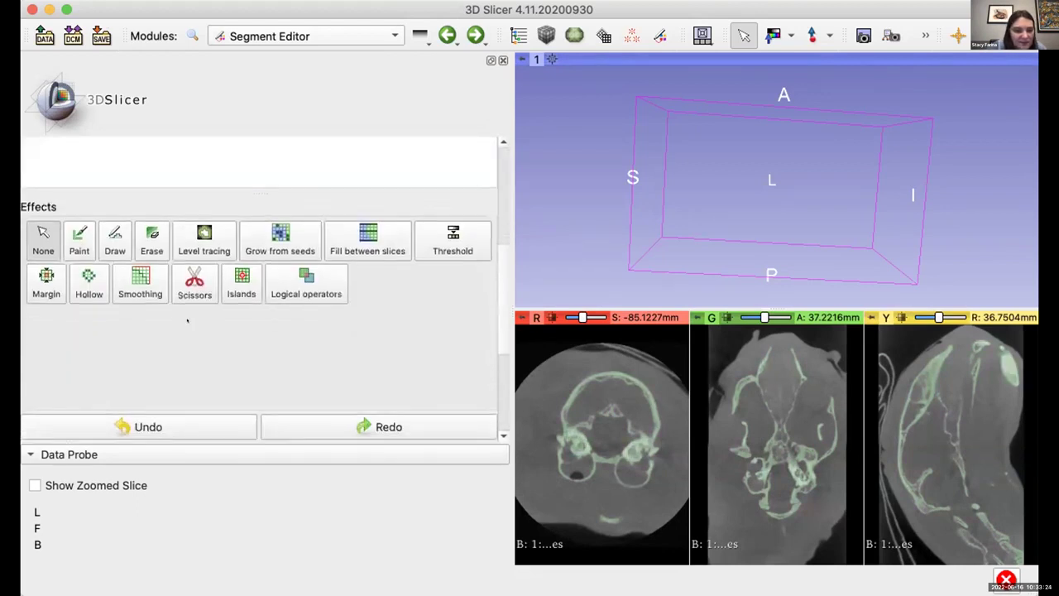
{"action": "scroll", "coordinate": [188, 321], "scroll_direction": "up", "scroll_amount": 3}
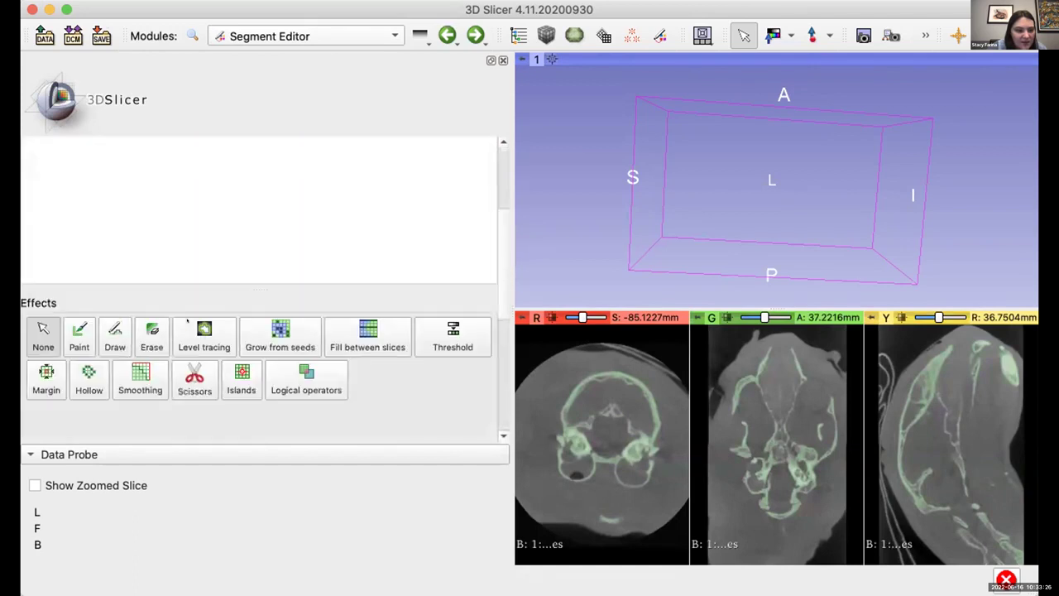
{"action": "scroll", "coordinate": [148, 195], "scroll_direction": "up", "scroll_amount": 5}
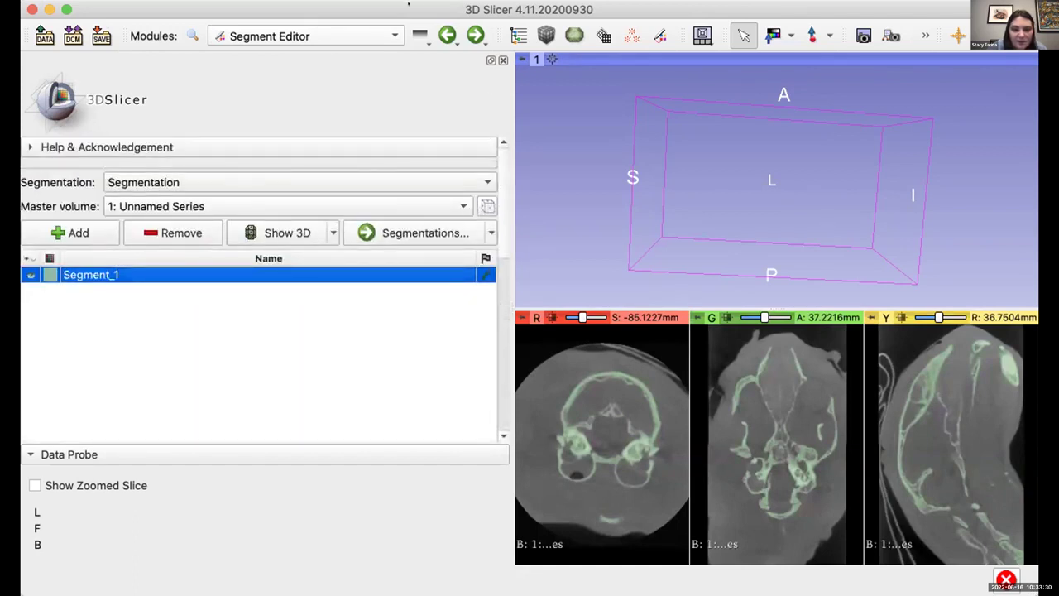
{"action": "left_click", "coordinate": [270, 225]}
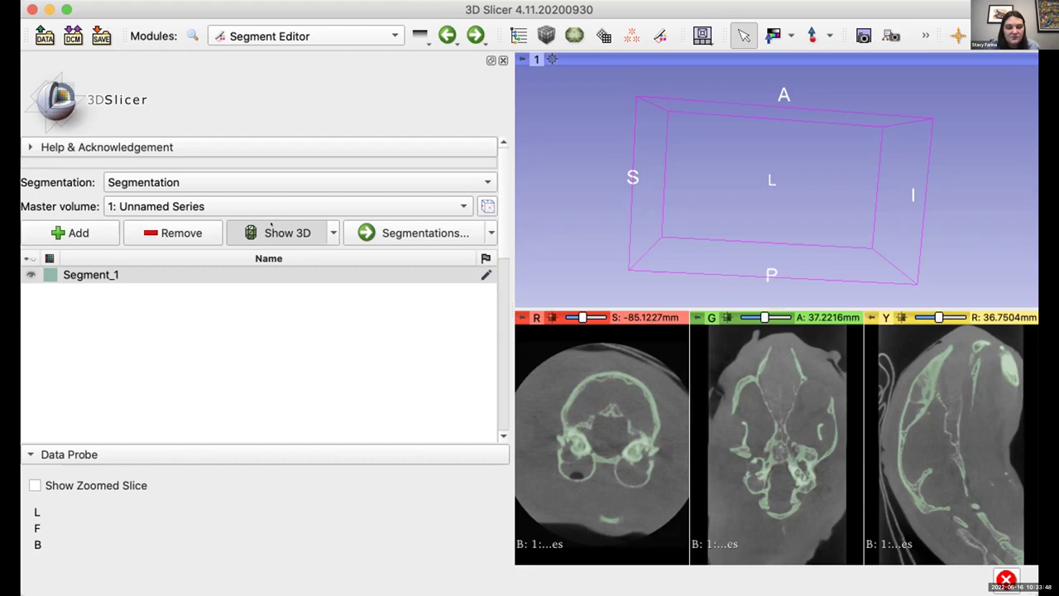
{"action": "left_click", "coordinate": [271, 225]}
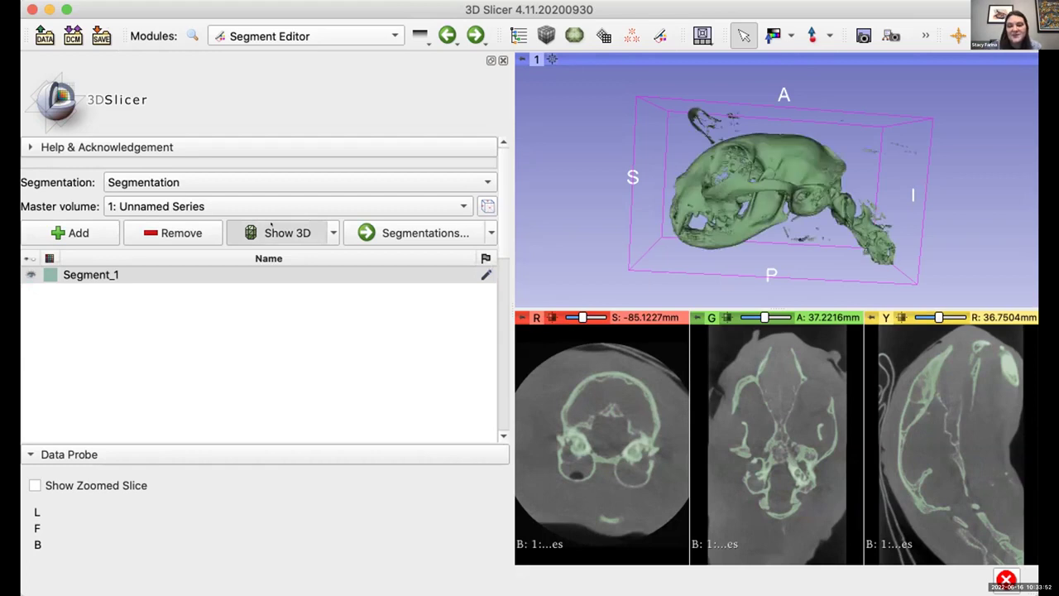
Remove the loose fragments around the skull by applying the Islands effect with Keep largest island.
{"action": "left_click_drag", "start_coordinate": [902, 151], "coordinate": [847, 181]}
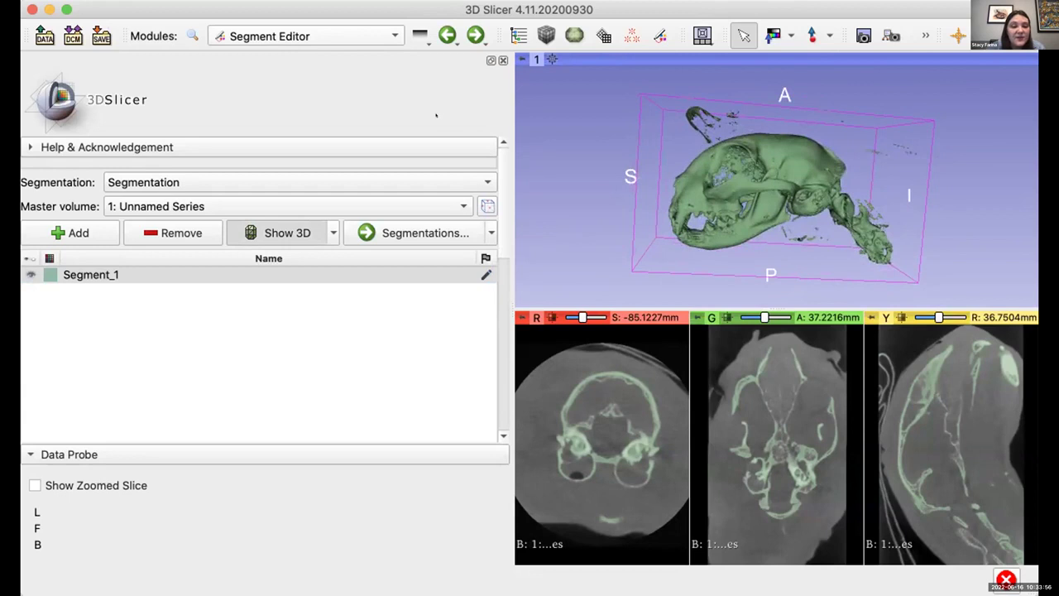
{"action": "left_click_drag", "start_coordinate": [682, 141], "coordinate": [627, 168]}
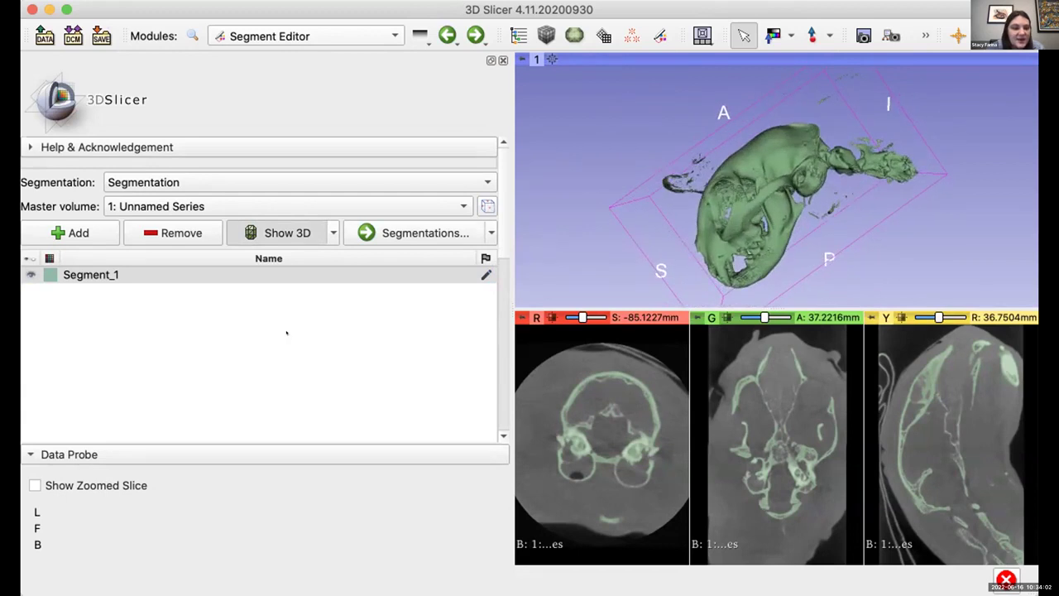
{"action": "scroll", "coordinate": [287, 333], "scroll_direction": "down", "scroll_amount": 5}
{"action": "scroll", "coordinate": [300, 319], "scroll_direction": "up", "scroll_amount": 1}
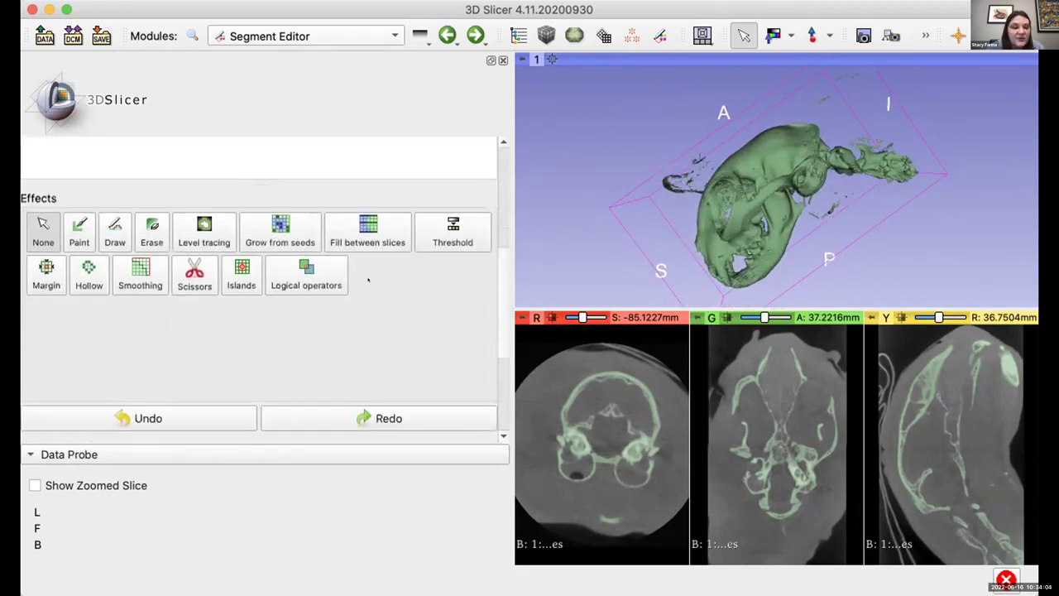
{"action": "left_click_drag", "start_coordinate": [669, 143], "coordinate": [680, 187]}
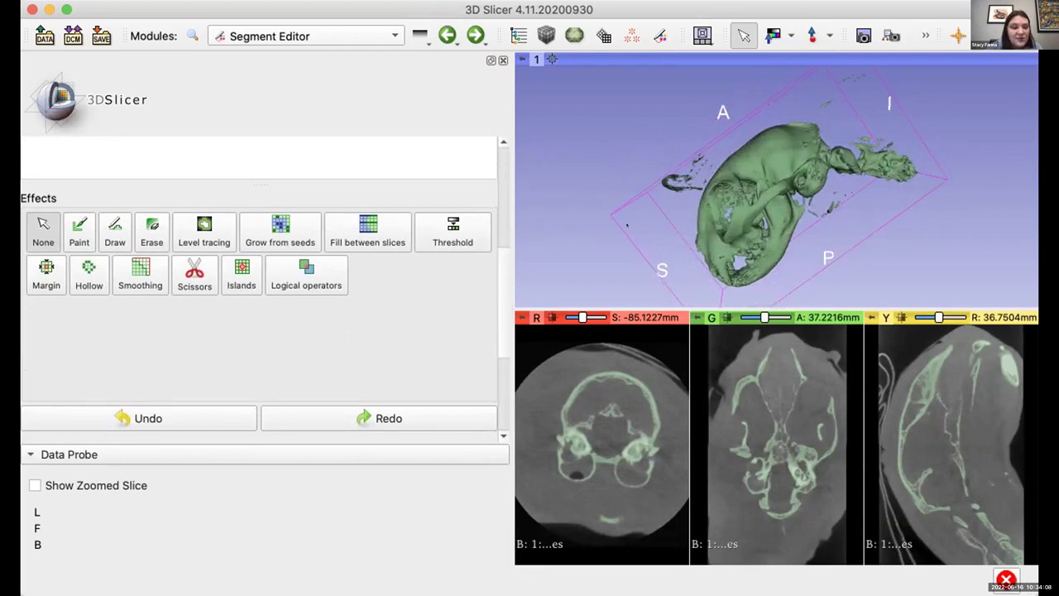
{"action": "left_click_drag", "start_coordinate": [656, 208], "coordinate": [765, 91]}
{"action": "left_click", "coordinate": [256, 279]}
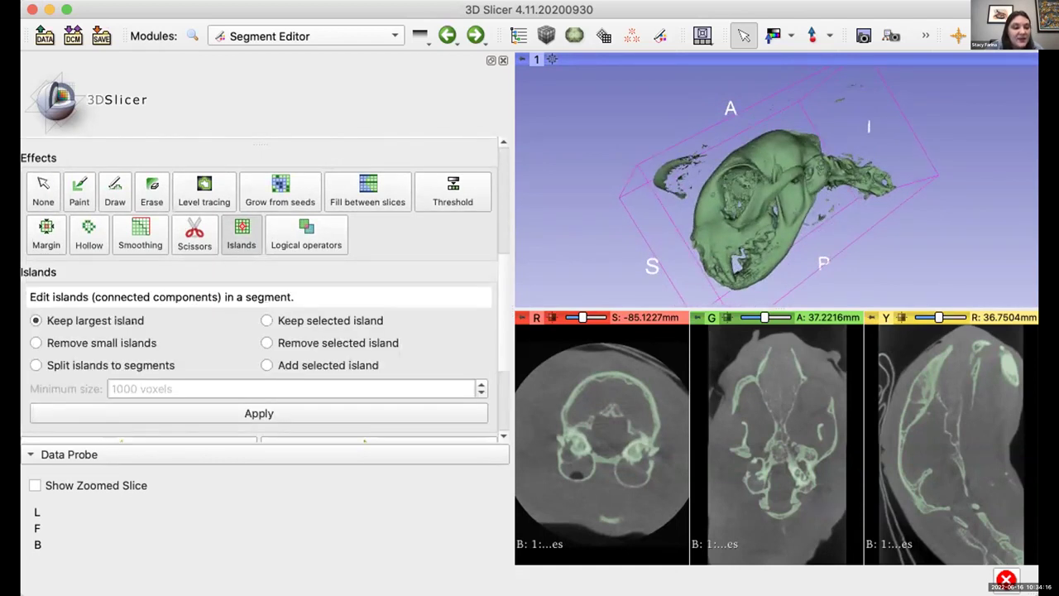
{"action": "scroll", "coordinate": [200, 293], "scroll_direction": "down", "scroll_amount": 5}
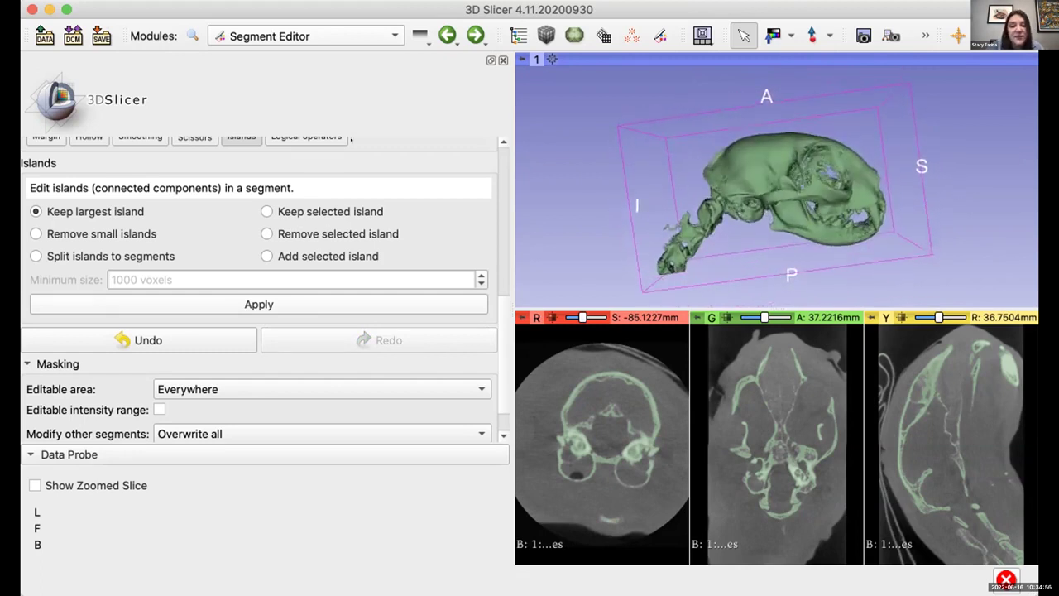
Switch to the Segmentations module and select Segment_1 in the active segmentation.
{"action": "left_click", "coordinate": [246, 36]}
{"action": "left_click", "coordinate": [203, 197]}
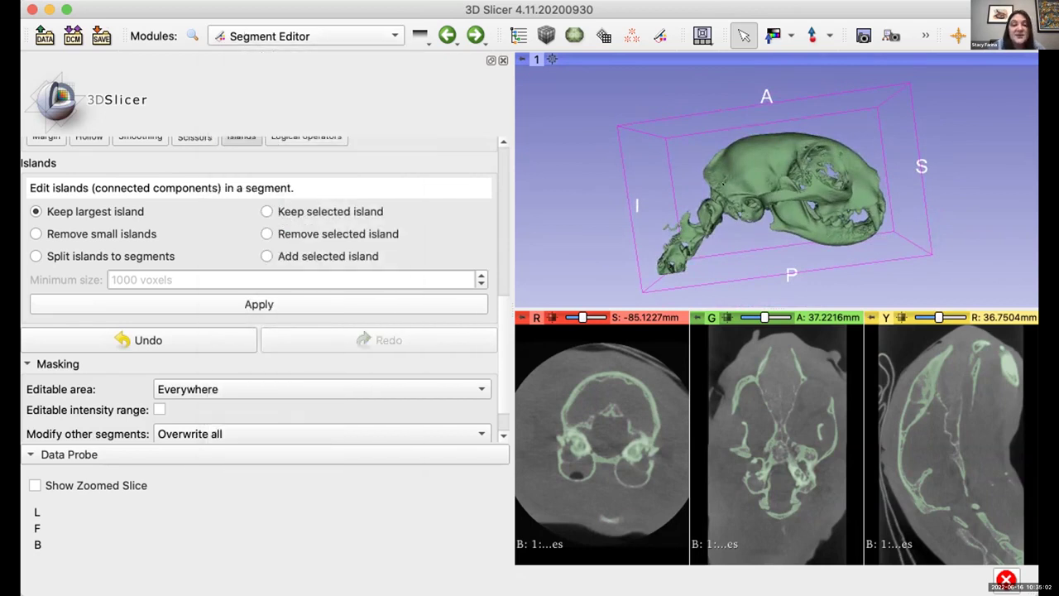
{"action": "left_click", "coordinate": [257, 37]}
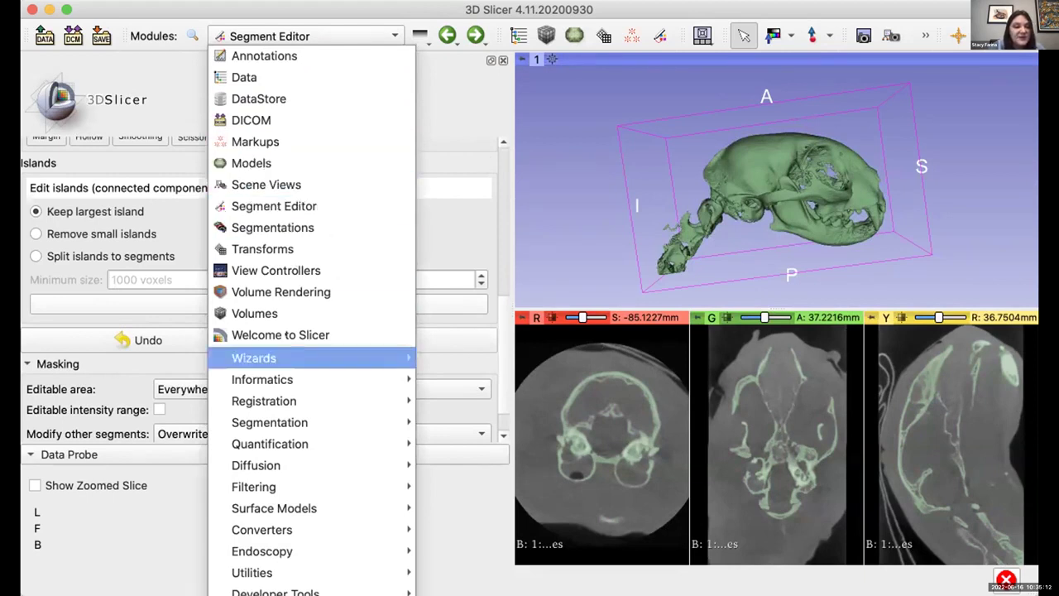
{"action": "left_click", "coordinate": [283, 225]}
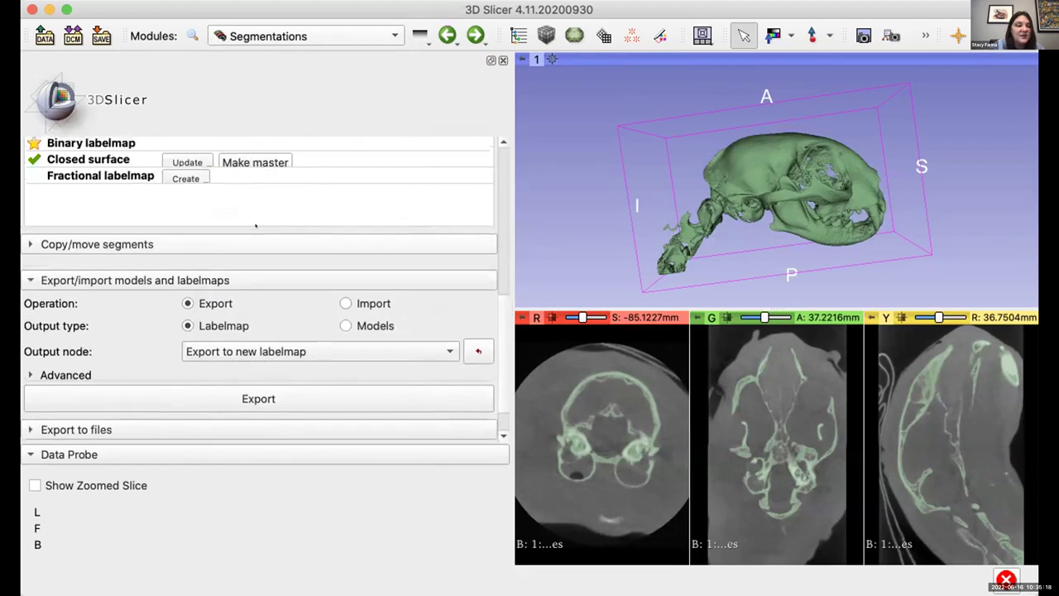
{"action": "scroll", "coordinate": [256, 226], "scroll_direction": "up", "scroll_amount": 5}
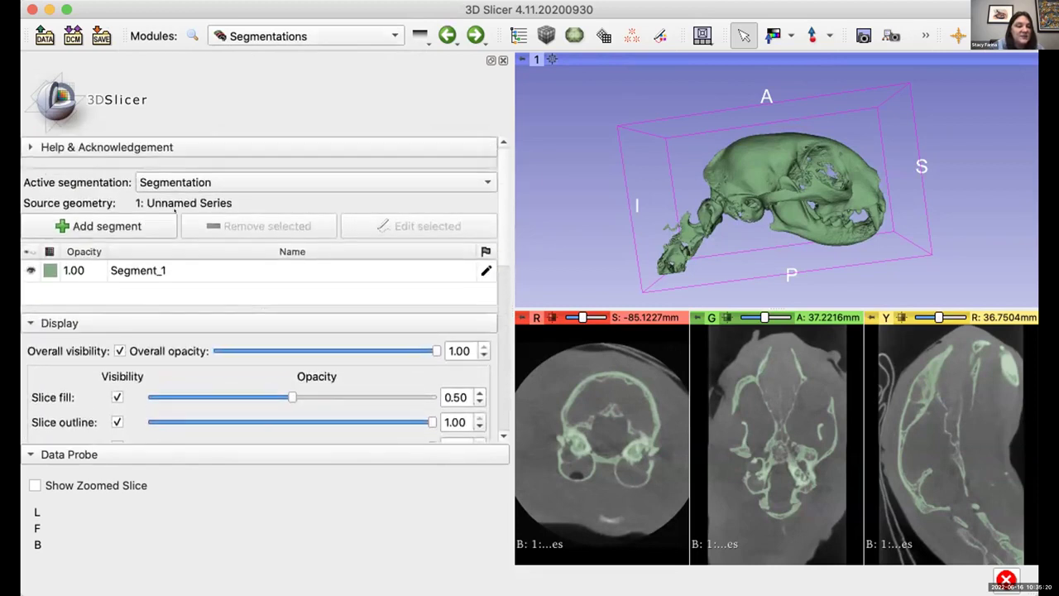
{"action": "left_click", "coordinate": [160, 276]}
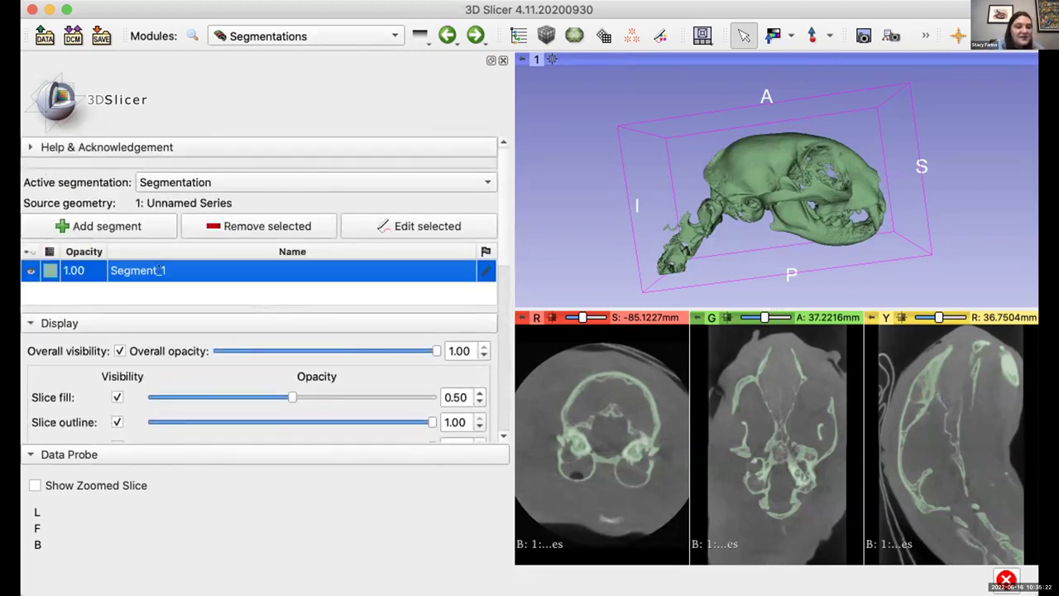
Set the segmentation's export output type to Models and expand the advanced export options.
{"action": "scroll", "coordinate": [269, 153], "scroll_direction": "down", "scroll_amount": 5}
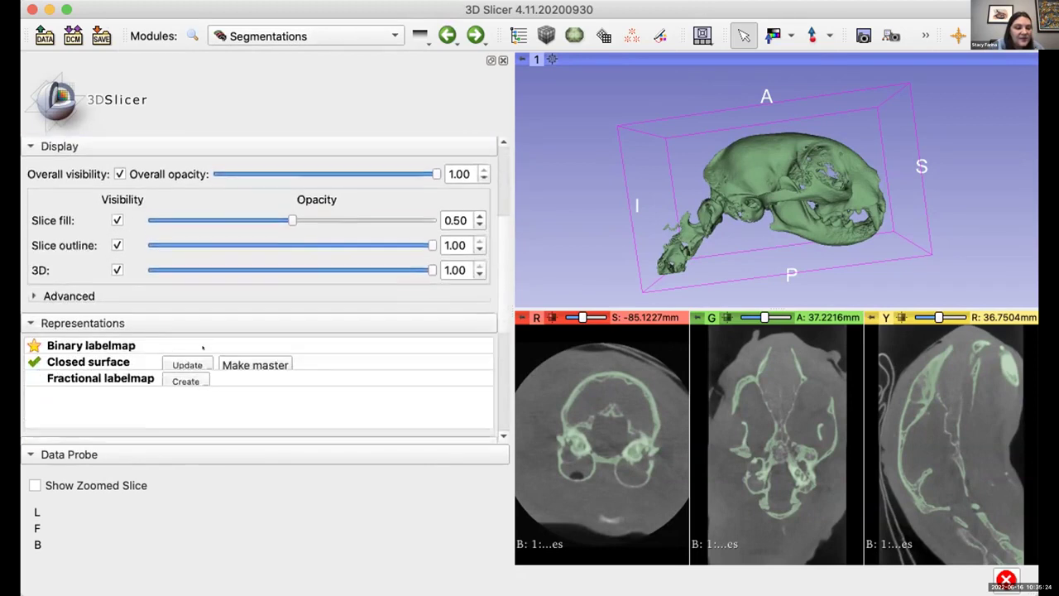
{"action": "scroll", "coordinate": [132, 387], "scroll_direction": "down", "scroll_amount": 3}
{"action": "scroll", "coordinate": [63, 376], "scroll_direction": "down", "scroll_amount": 4}
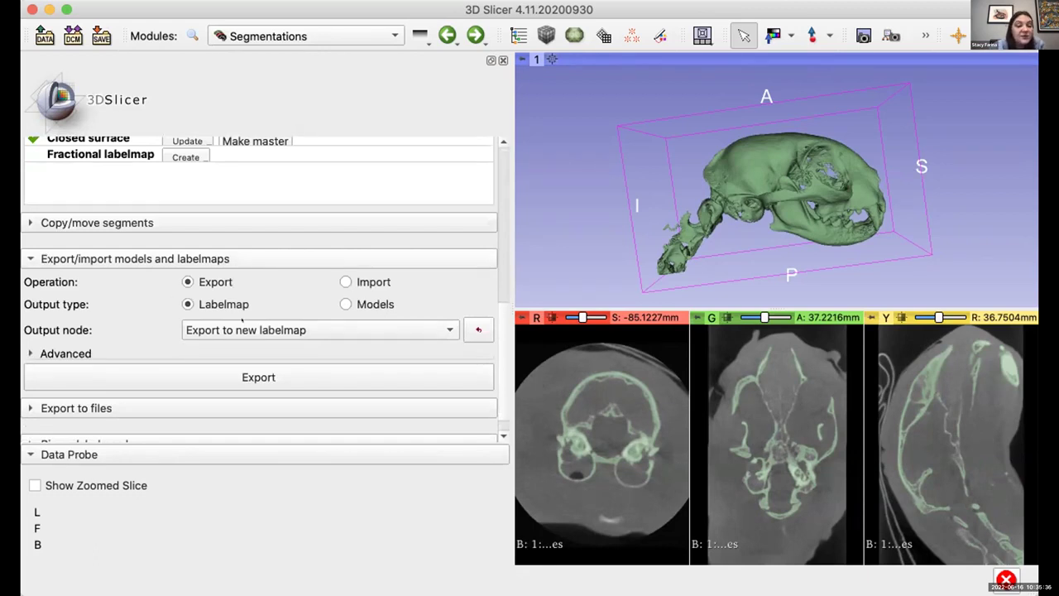
{"action": "left_click", "coordinate": [344, 303]}
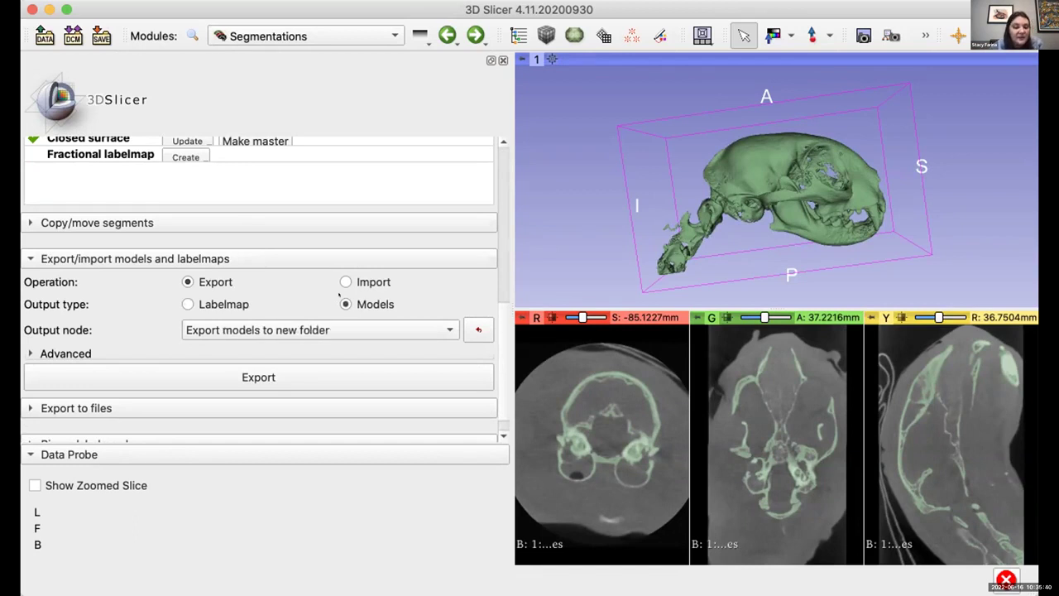
{"action": "scroll", "coordinate": [298, 305], "scroll_direction": "down", "scroll_amount": 1}
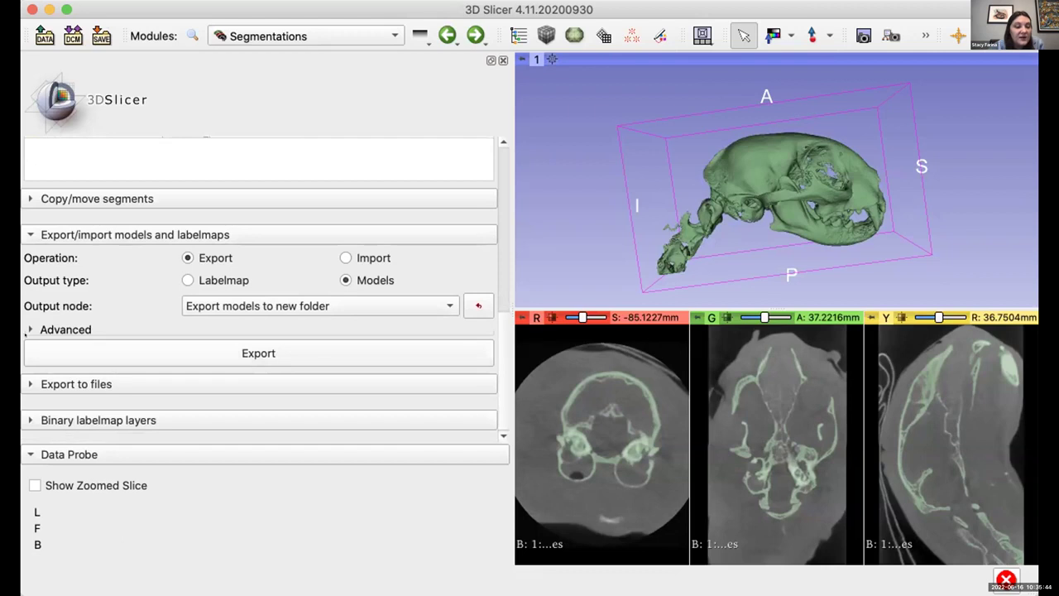
{"action": "left_click", "coordinate": [124, 329]}
{"action": "scroll", "coordinate": [133, 308], "scroll_direction": "down", "scroll_amount": 1}
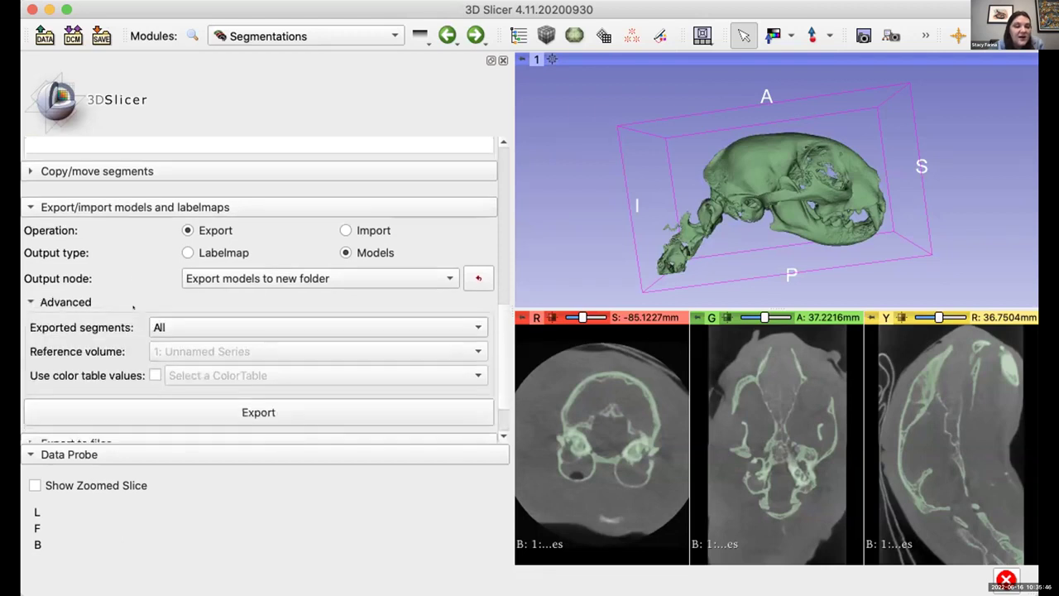
{"action": "scroll", "coordinate": [133, 307], "scroll_direction": "down", "scroll_amount": 2}
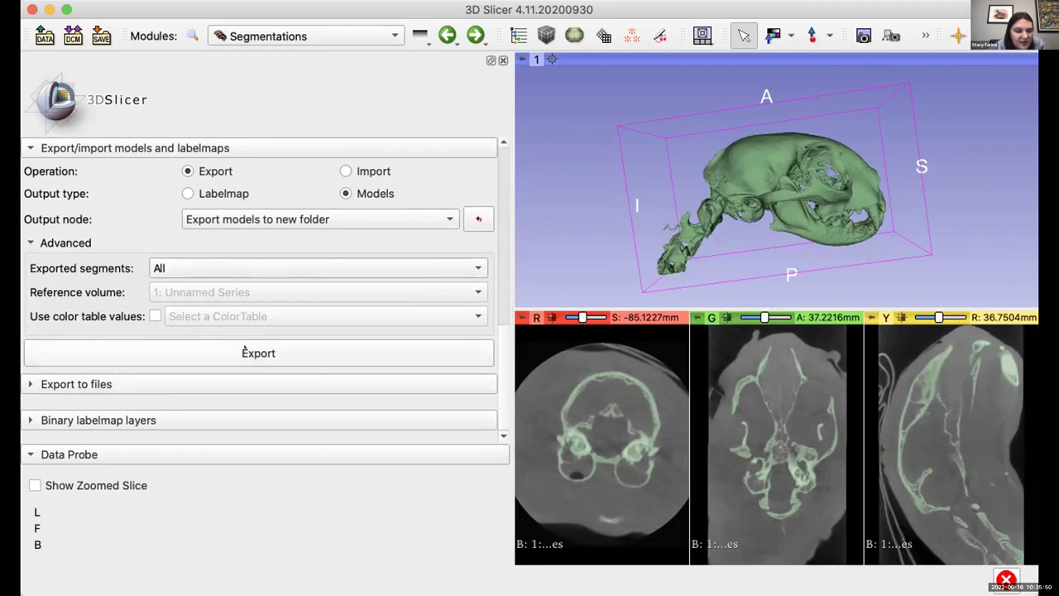
Keep all segments selected for the model export and choose Cat_01 as the output node.
{"action": "left_click", "coordinate": [219, 268]}
{"action": "left_click", "coordinate": [219, 276]}
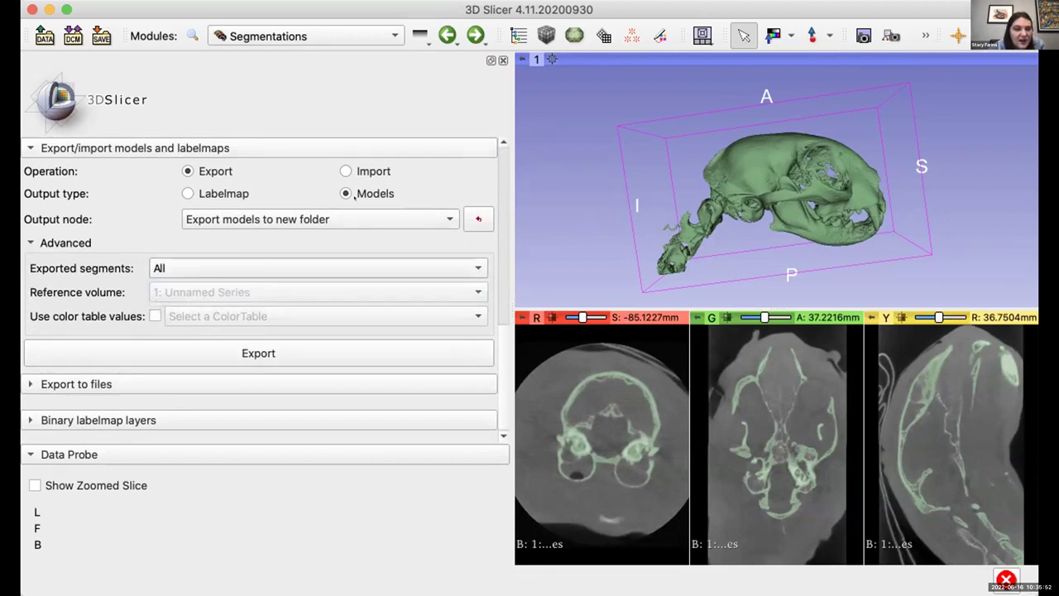
{"action": "left_click", "coordinate": [448, 213]}
{"action": "left_click", "coordinate": [448, 215]}
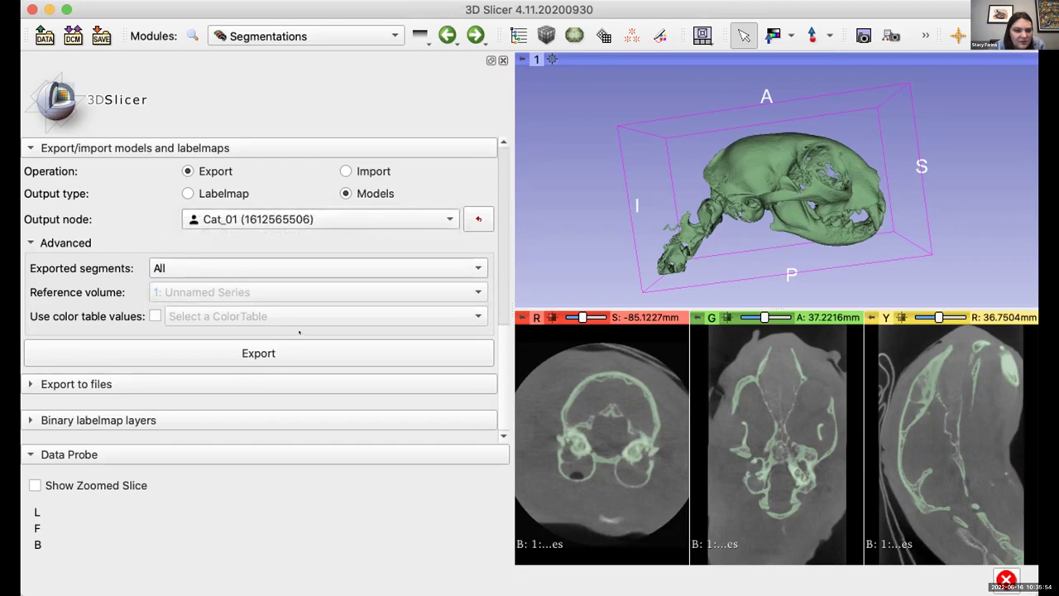
Expand the export-to-files settings and examine the file formats and options, keeping STL as the format.
{"action": "left_click", "coordinate": [75, 384]}
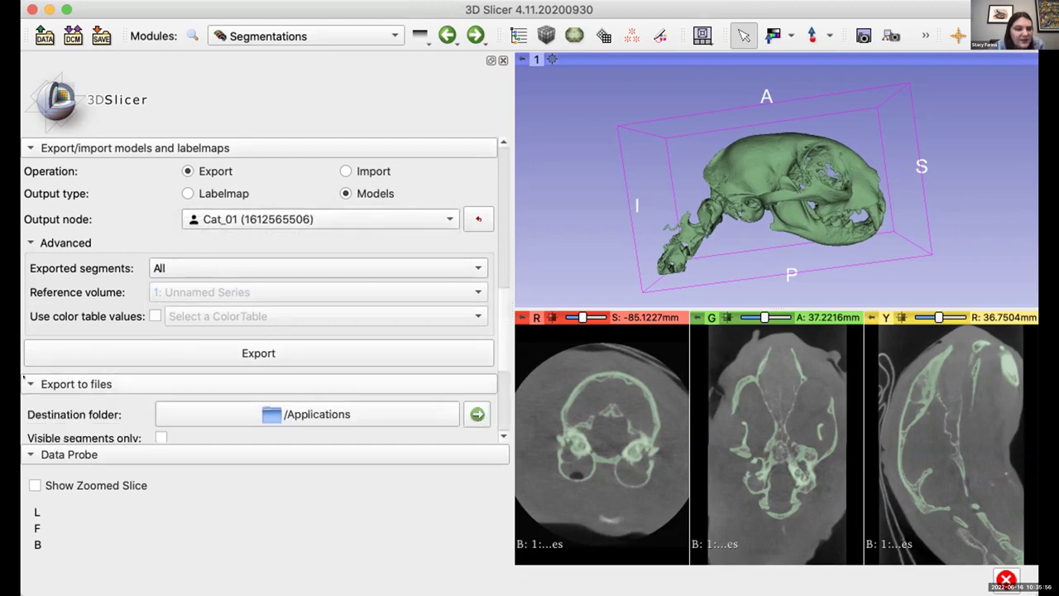
{"action": "scroll", "coordinate": [64, 264], "scroll_direction": "down", "scroll_amount": 5}
{"action": "scroll", "coordinate": [65, 264], "scroll_direction": "up", "scroll_amount": 5}
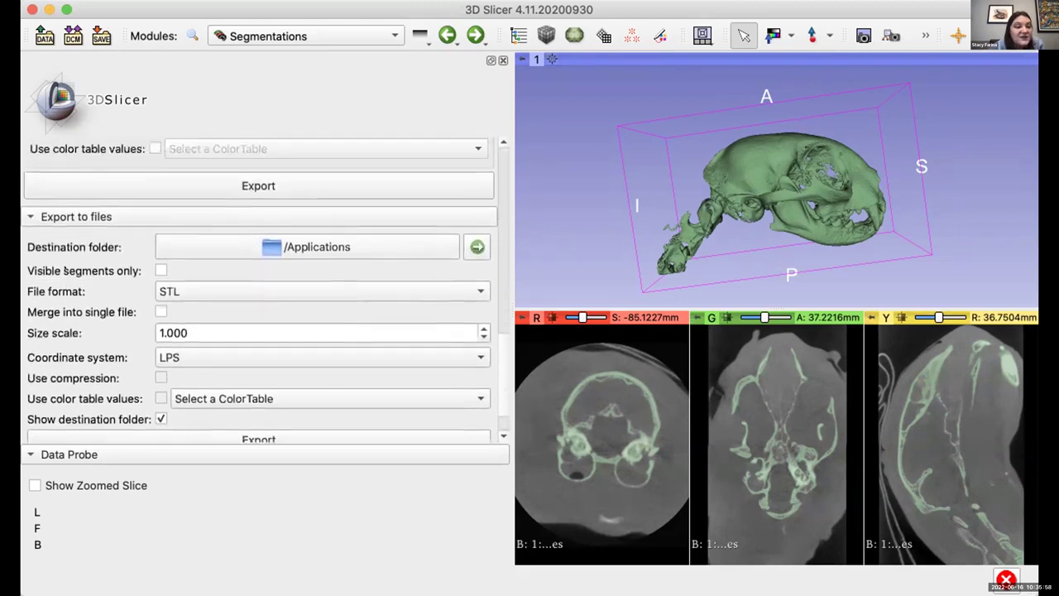
{"action": "scroll", "coordinate": [63, 274], "scroll_direction": "down", "scroll_amount": 5}
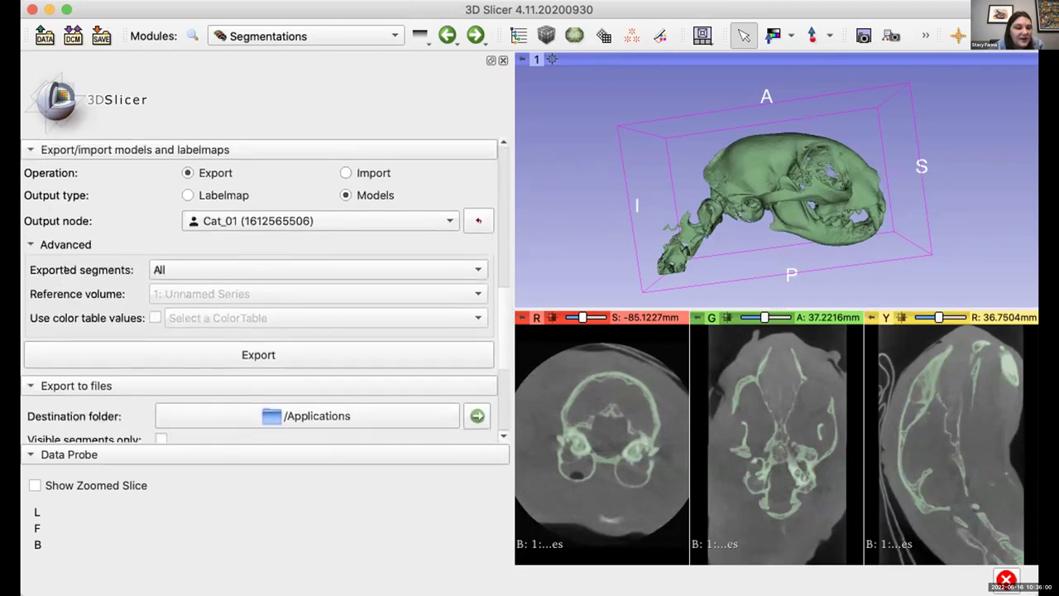
{"action": "scroll", "coordinate": [64, 274], "scroll_direction": "down", "scroll_amount": 1}
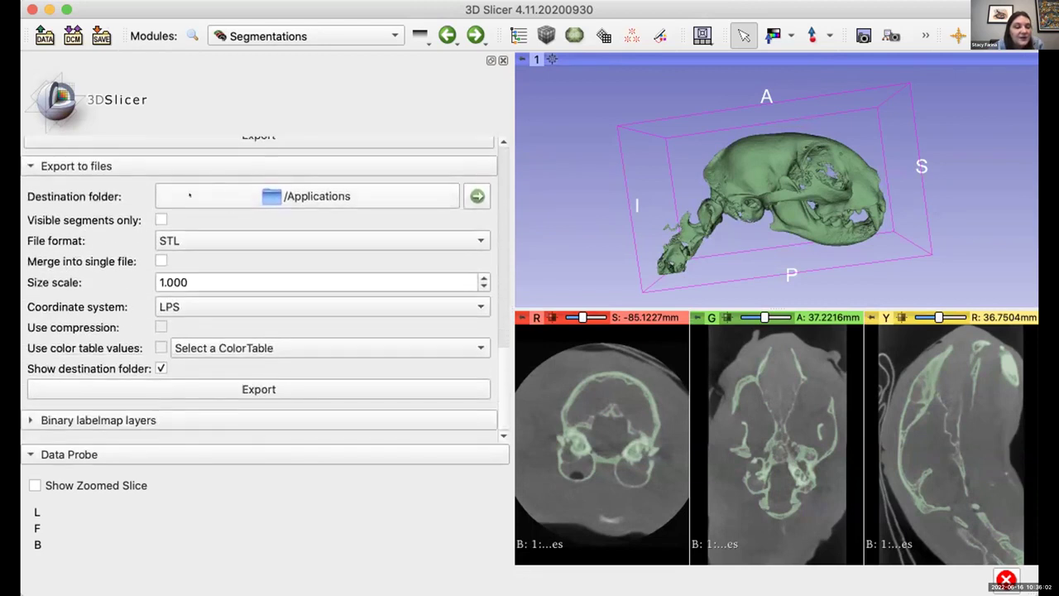
{"action": "left_click", "coordinate": [225, 241]}
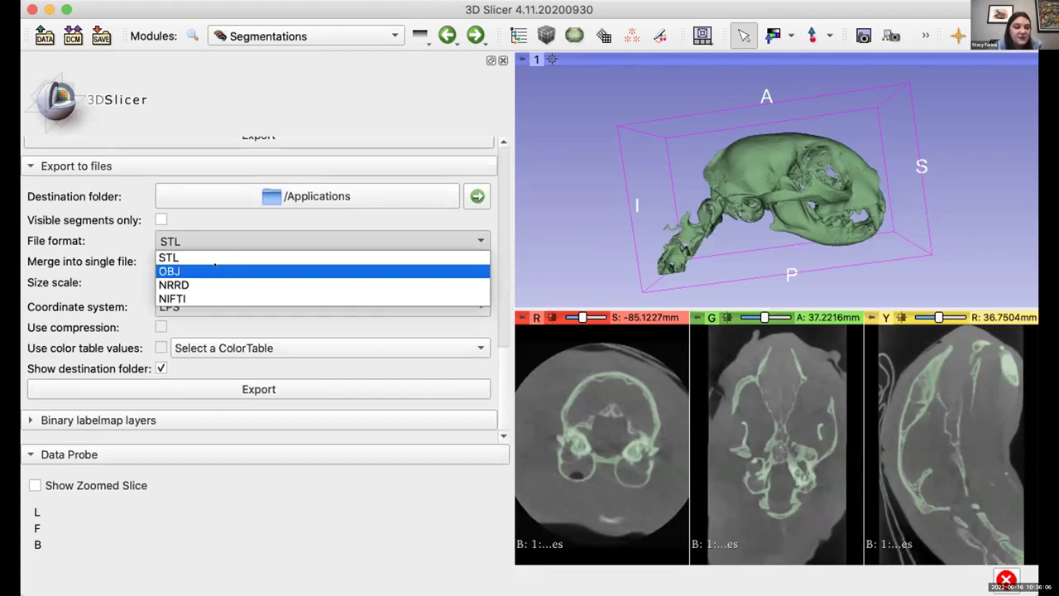
{"action": "left_click", "coordinate": [80, 251]}
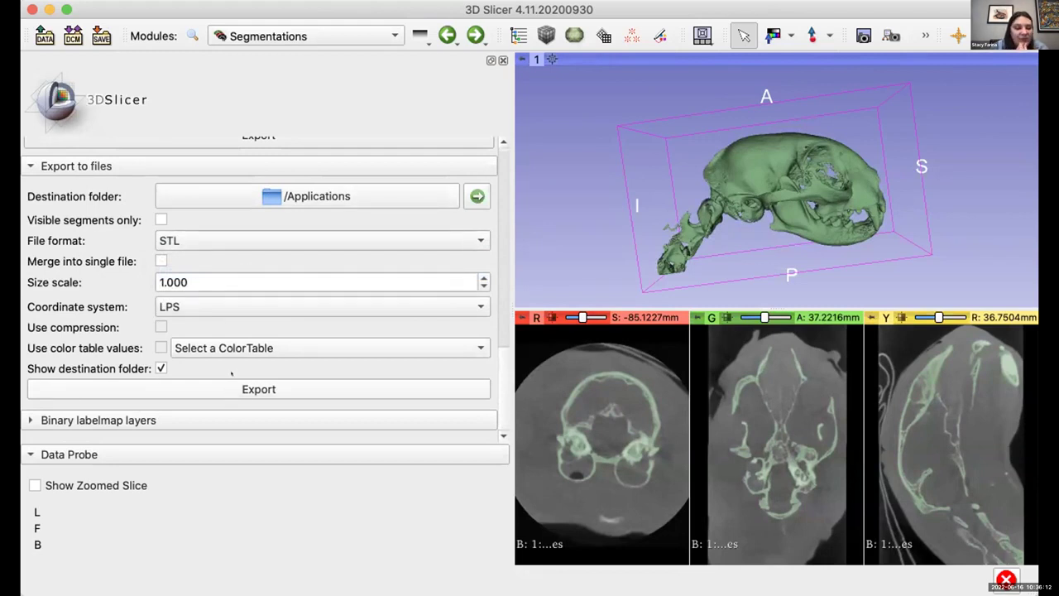
{"action": "scroll", "coordinate": [369, 199], "scroll_direction": "up", "scroll_amount": 3}
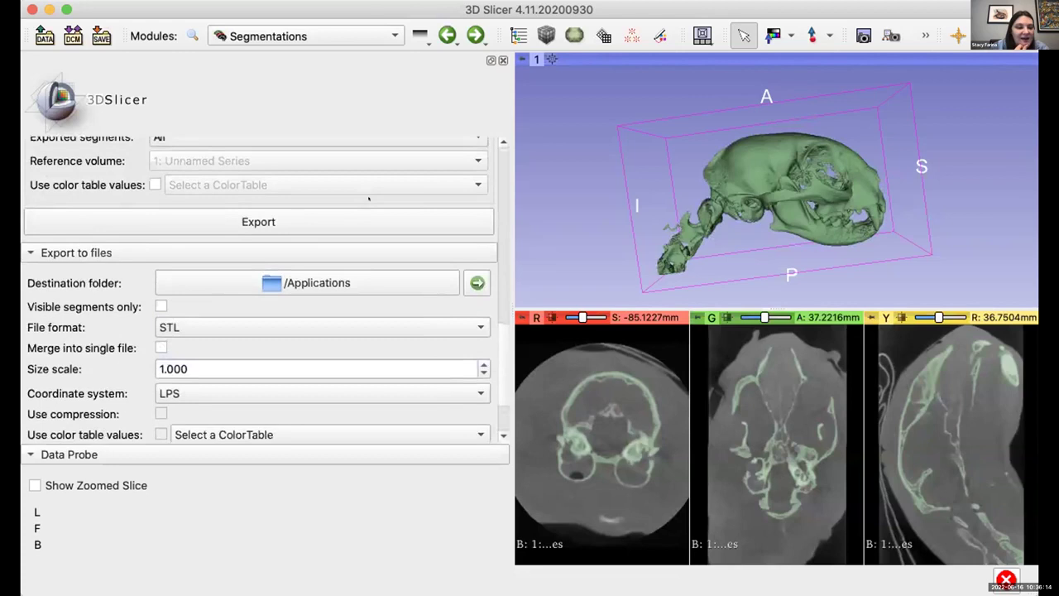
{"action": "scroll", "coordinate": [369, 199], "scroll_direction": "up", "scroll_amount": 2}
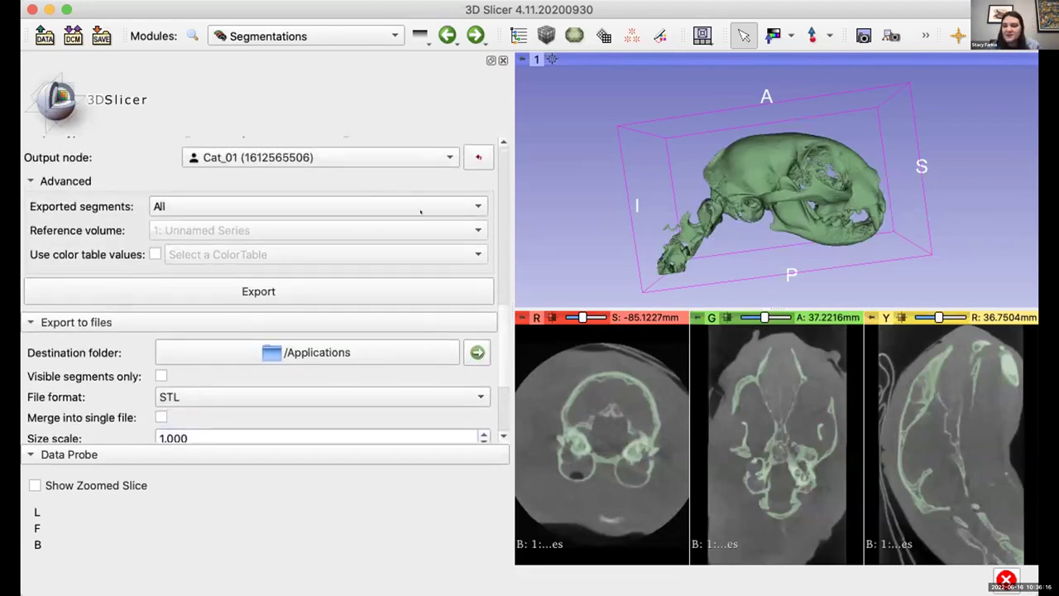
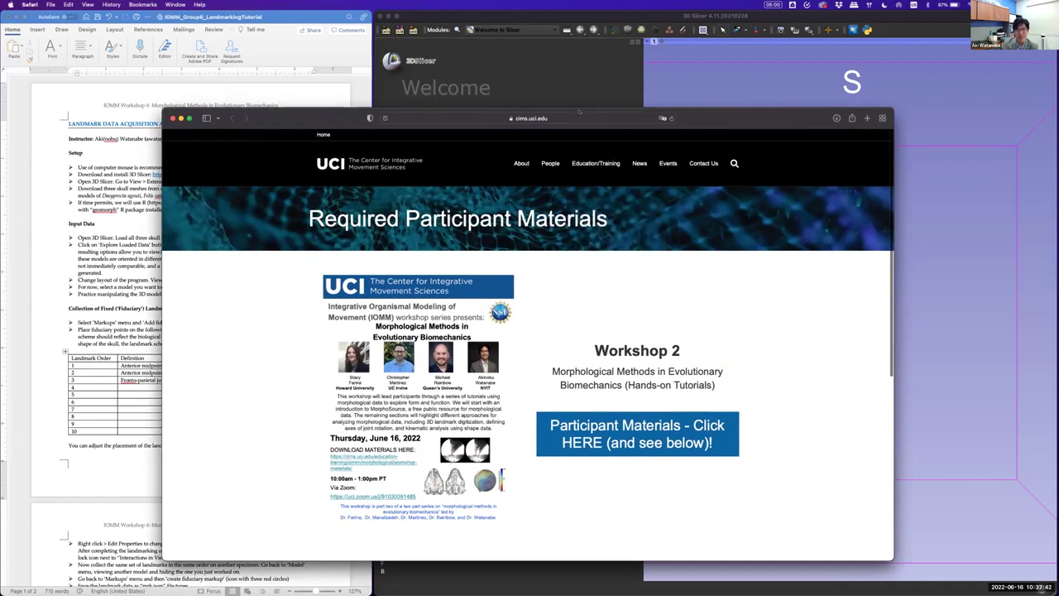
On the workshop materials page, view the Segment 2 mammal skull mesh files on Google Drive and return to the page.
{"action": "left_click", "coordinate": [577, 118]}
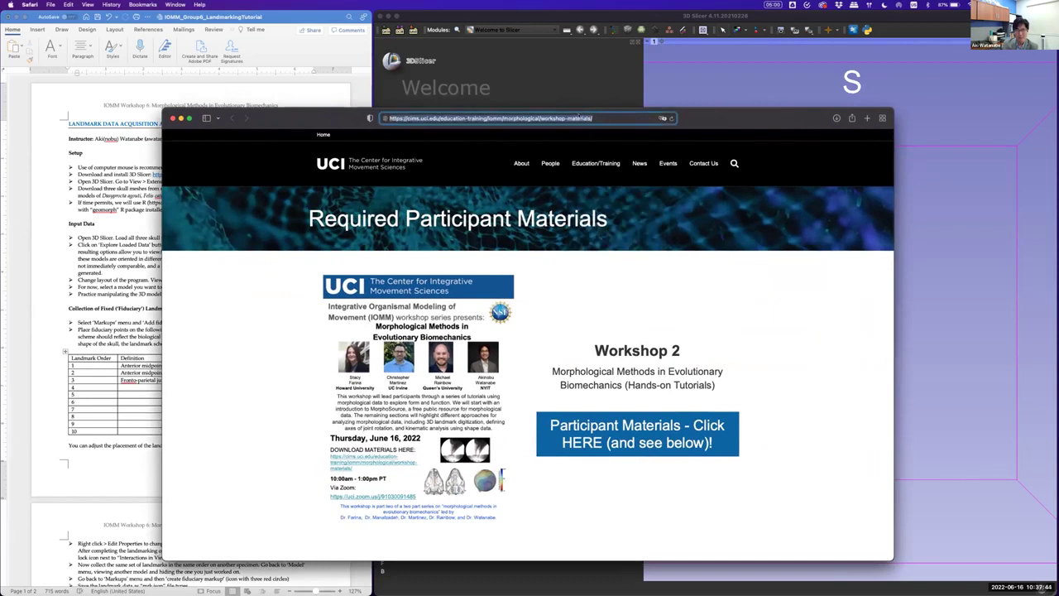
{"action": "scroll", "coordinate": [520, 311], "scroll_direction": "down", "scroll_amount": 5}
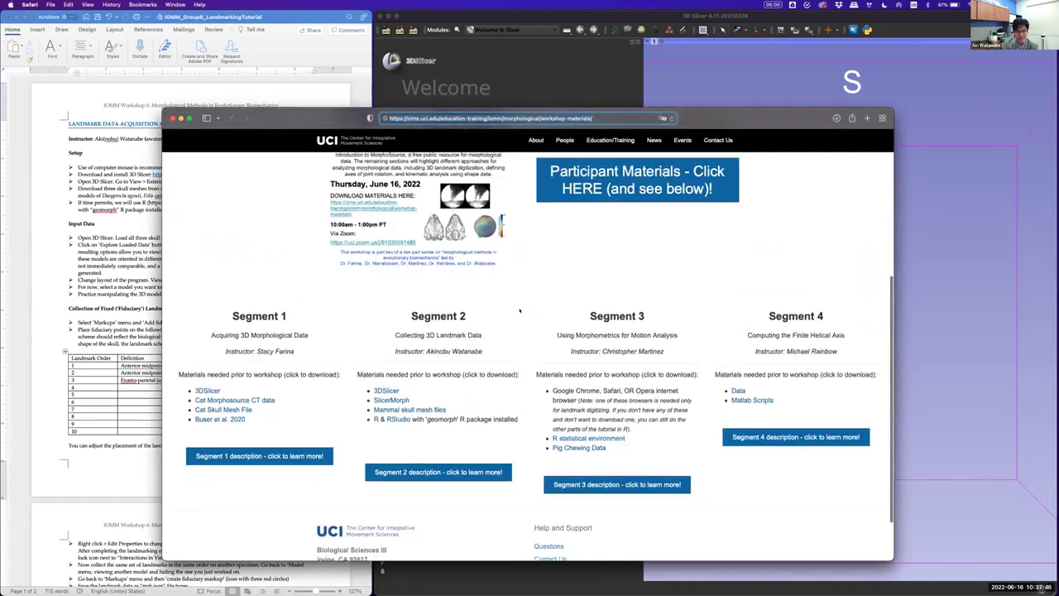
{"action": "scroll", "coordinate": [520, 311], "scroll_direction": "down", "scroll_amount": 1}
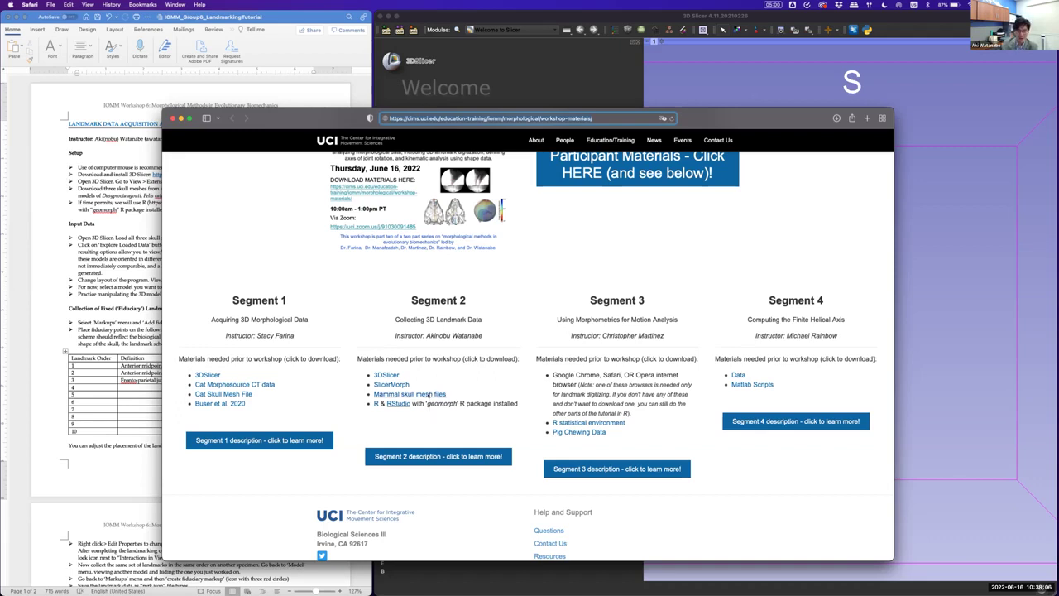
{"action": "left_click", "coordinate": [394, 394]}
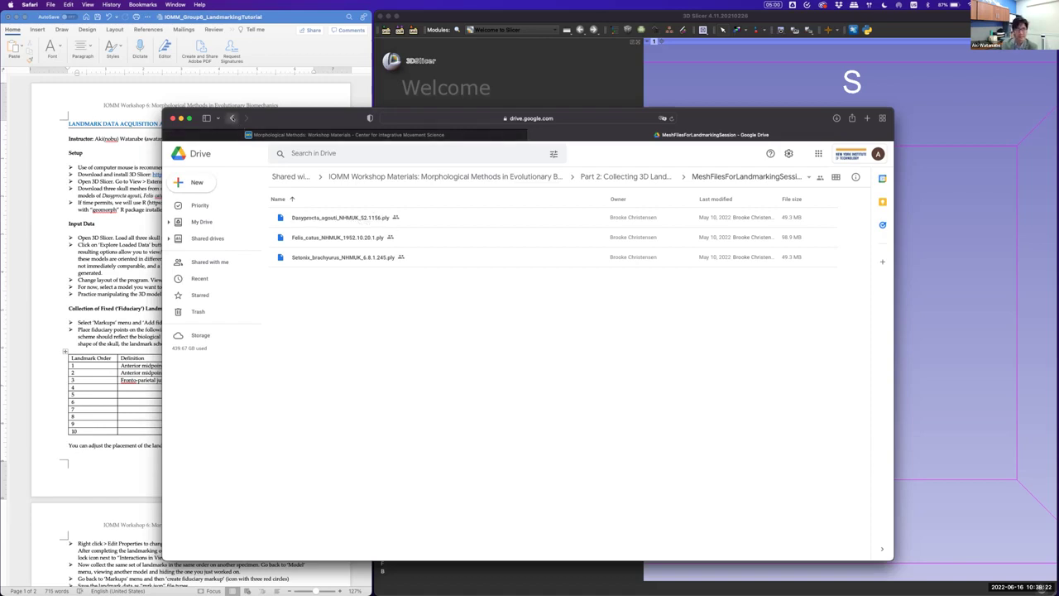
{"action": "left_click", "coordinate": [231, 118]}
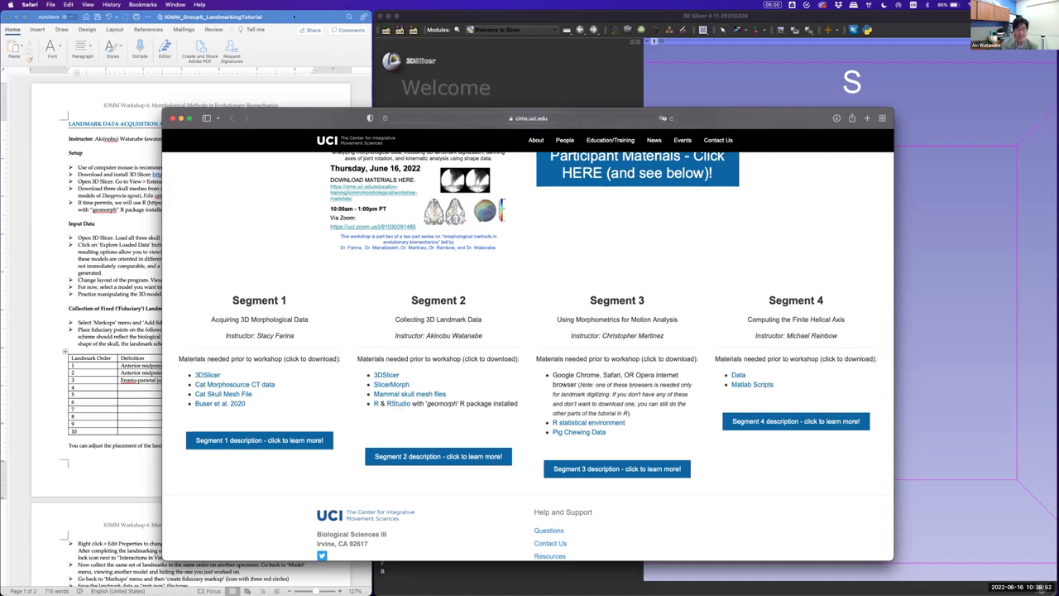
Switch to the landmarking tutorial in Word and review its setup instructions alongside the Segment 2 materials in the browser.
{"action": "left_click", "coordinate": [294, 17]}
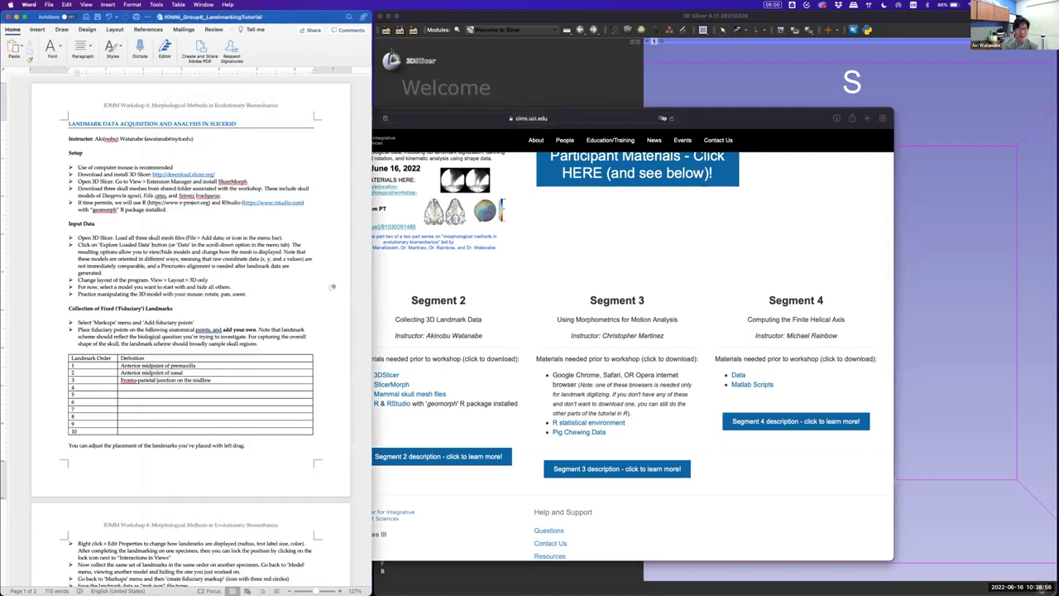
{"action": "left_click", "coordinate": [527, 406]}
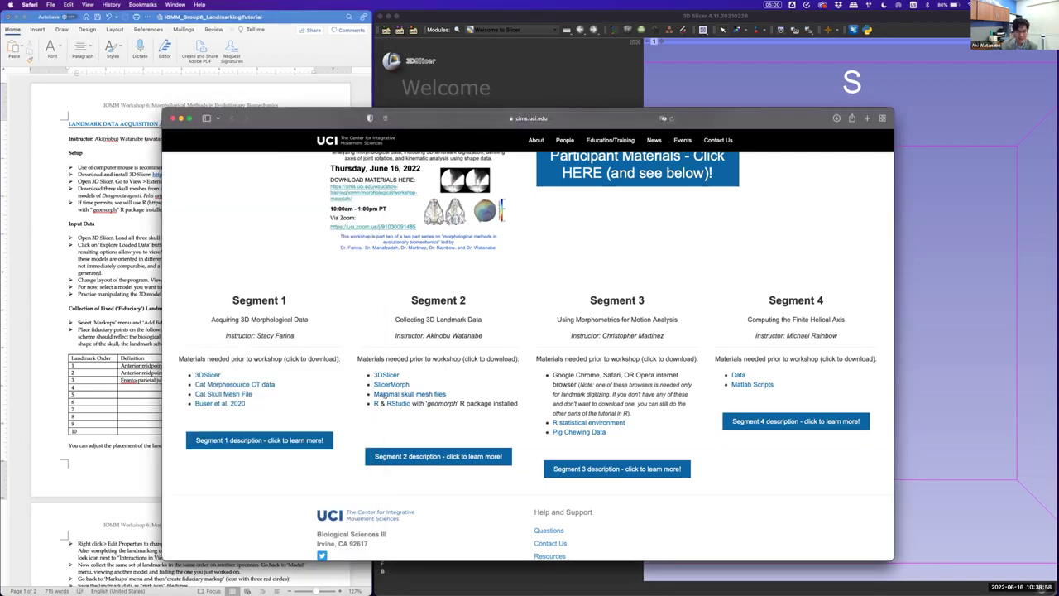
{"action": "left_click", "coordinate": [283, 17]}
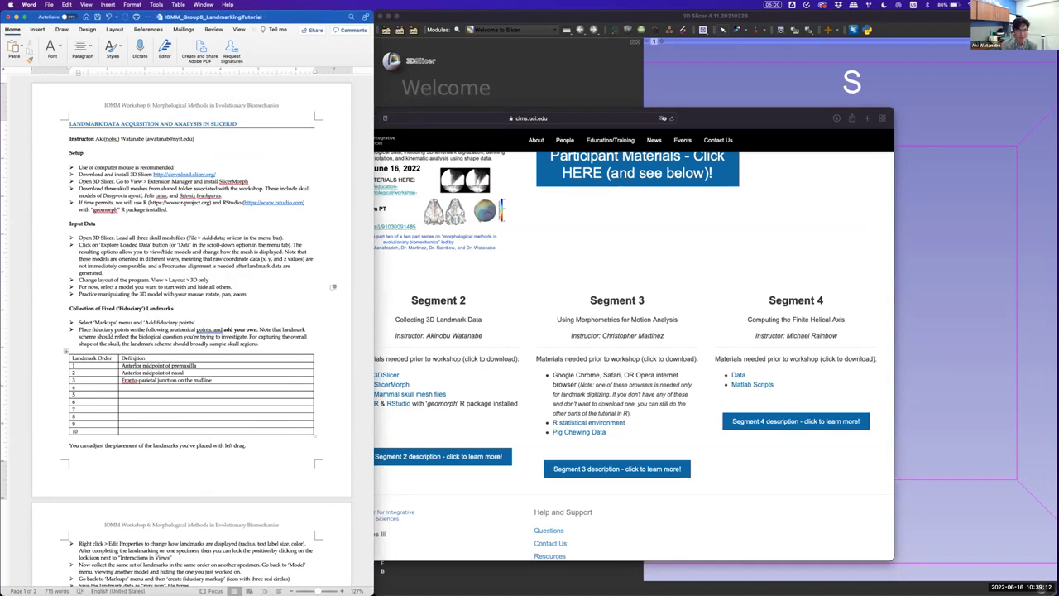
{"action": "scroll", "coordinate": [633, 356], "scroll_direction": "down", "scroll_amount": 2}
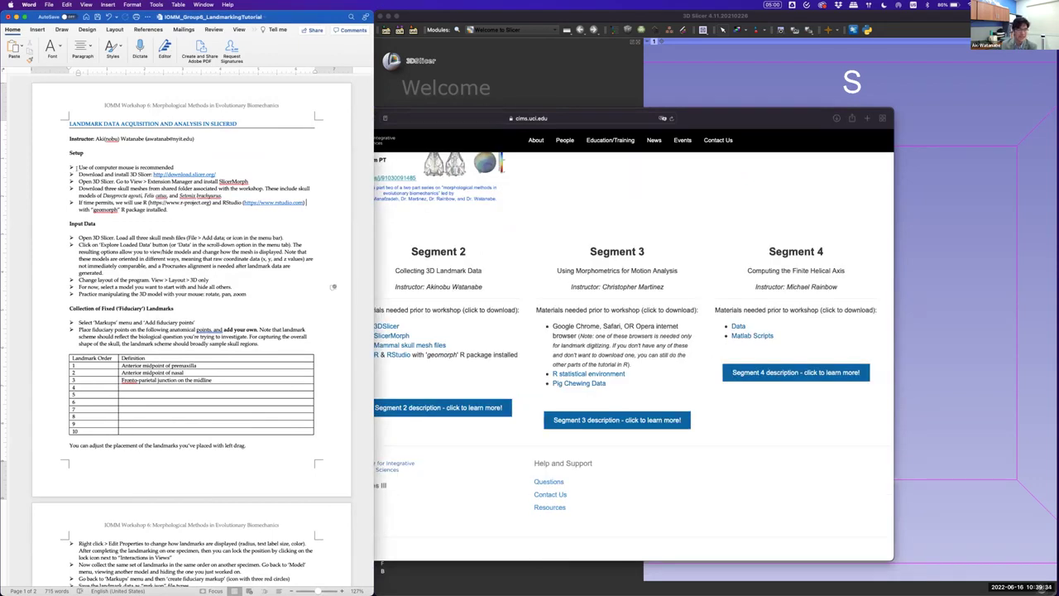
{"action": "scroll", "coordinate": [191, 383], "scroll_direction": "down", "scroll_amount": 1}
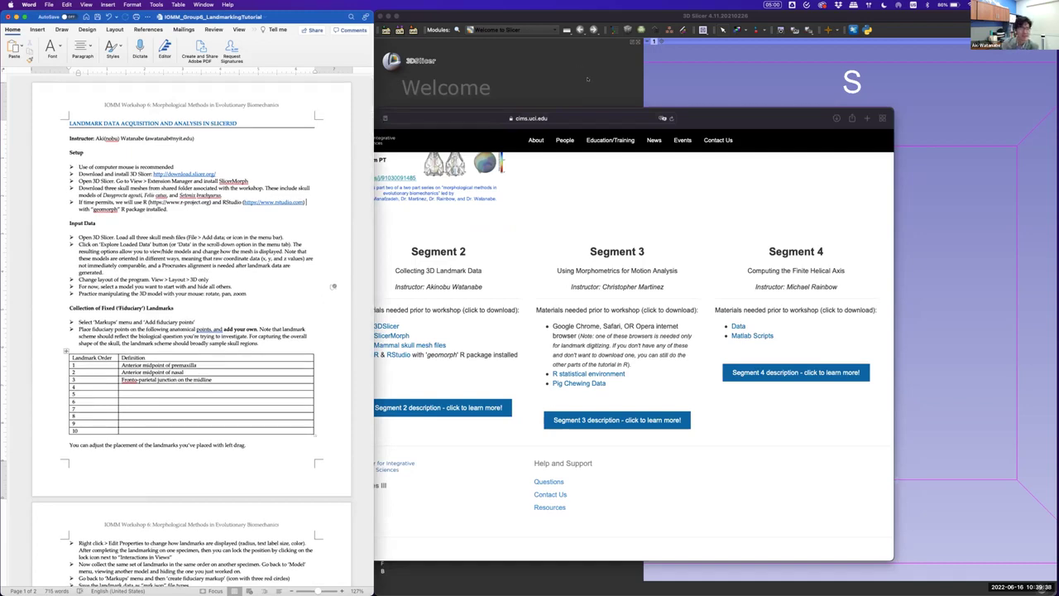
Switch to 3D Slicer and search the Extensions Manager for slicermorph.
{"action": "left_click", "coordinate": [425, 89]}
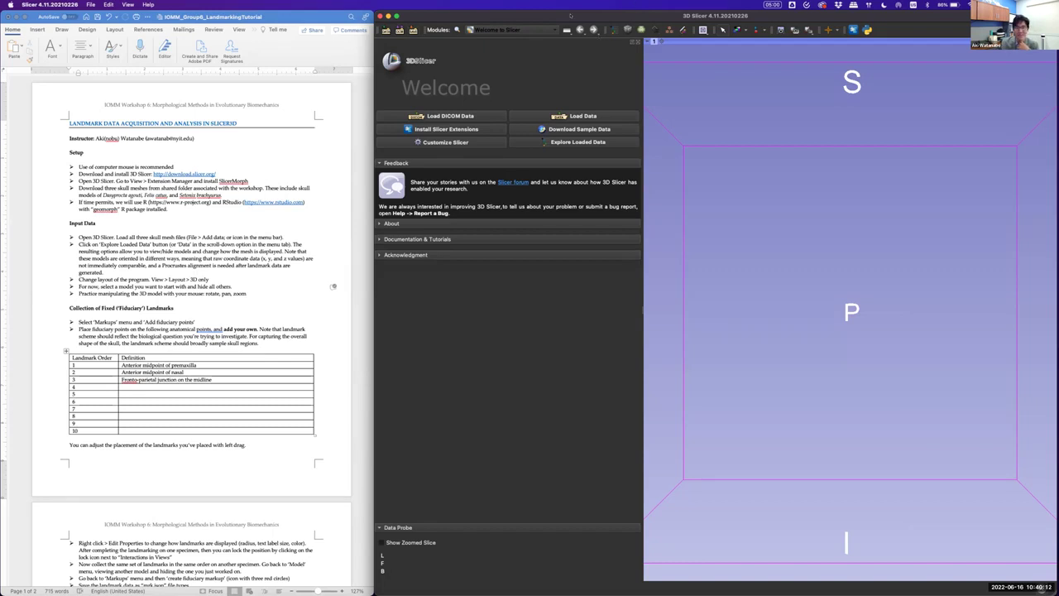
{"action": "left_click_drag", "start_coordinate": [571, 14], "coordinate": [557, 15]}
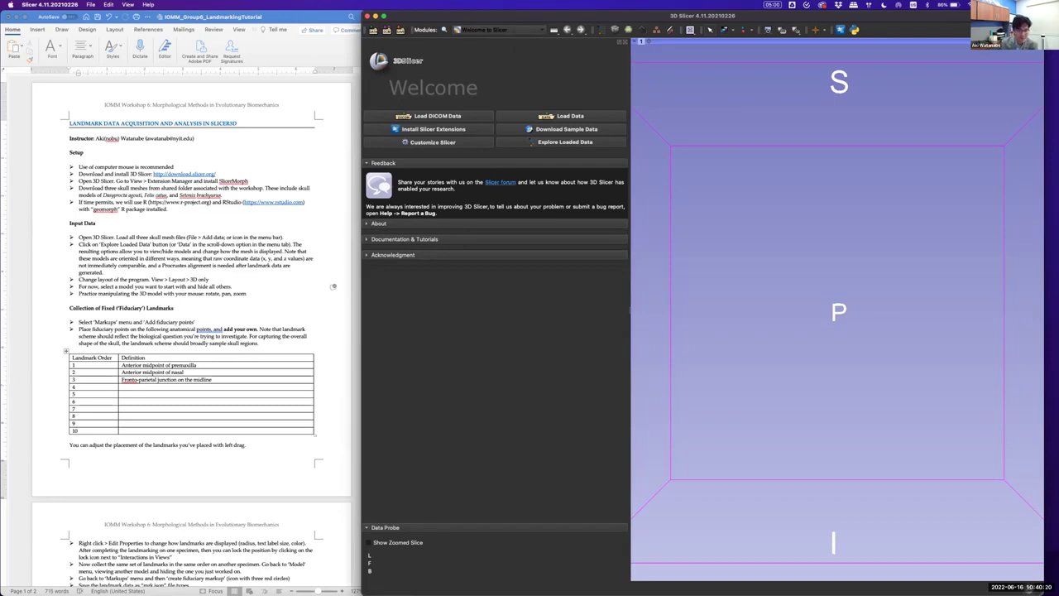
{"action": "left_click", "coordinate": [133, 5]}
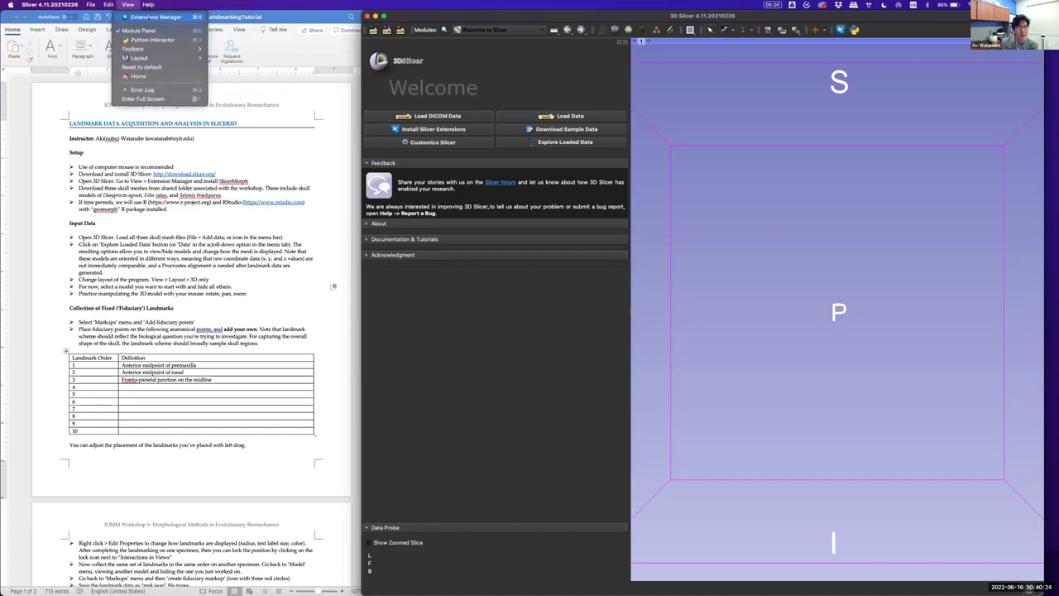
{"action": "left_click", "coordinate": [149, 16]}
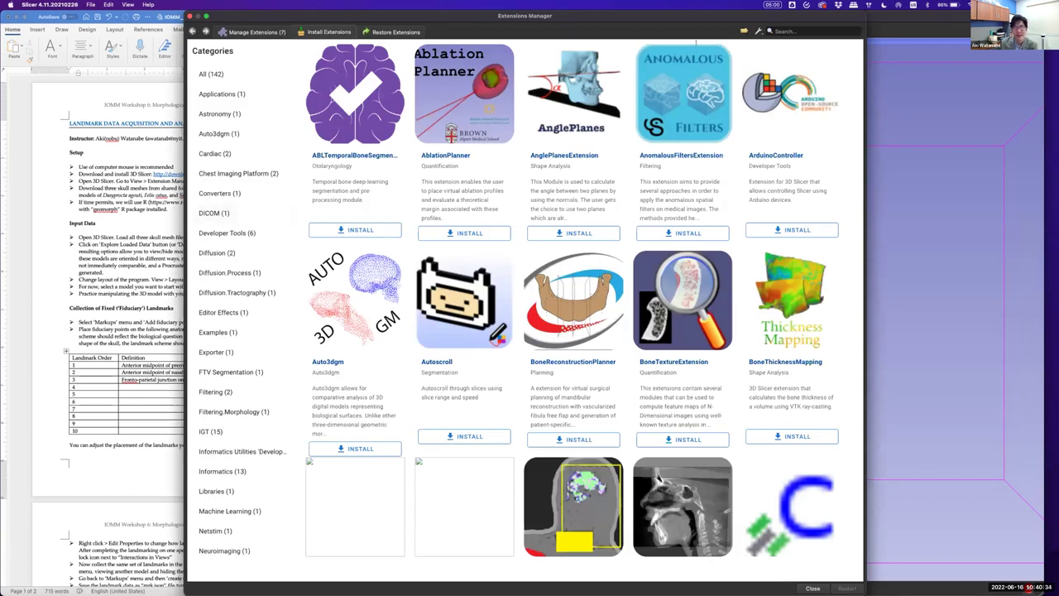
{"action": "left_click", "coordinate": [825, 29]}
{"action": "type", "text": "slicermorph"}
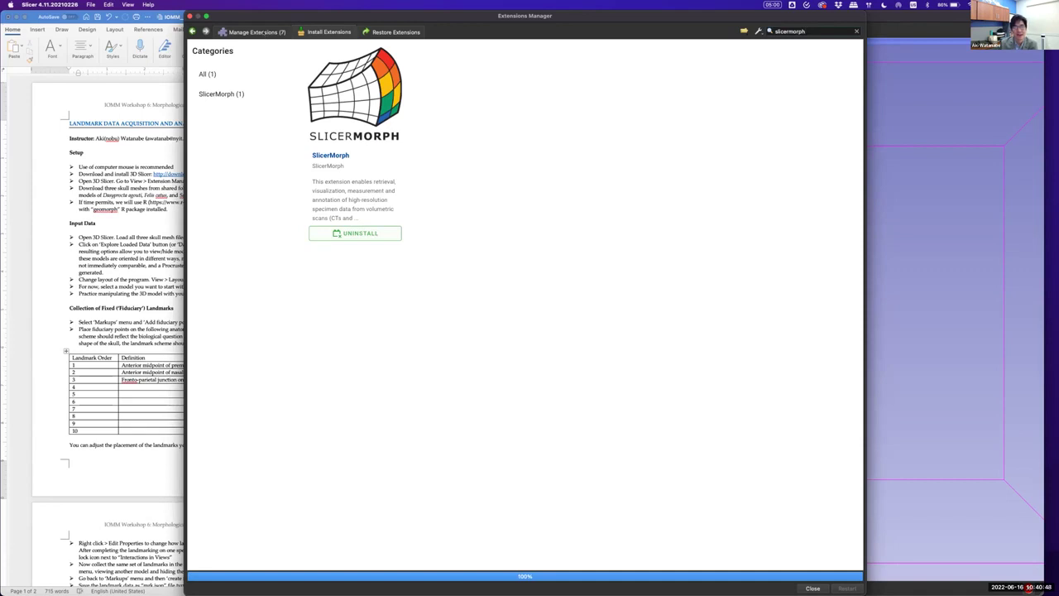
Check for SlicerMorph among the installed extensions and close the Extensions Manager.
{"action": "left_click", "coordinate": [271, 31]}
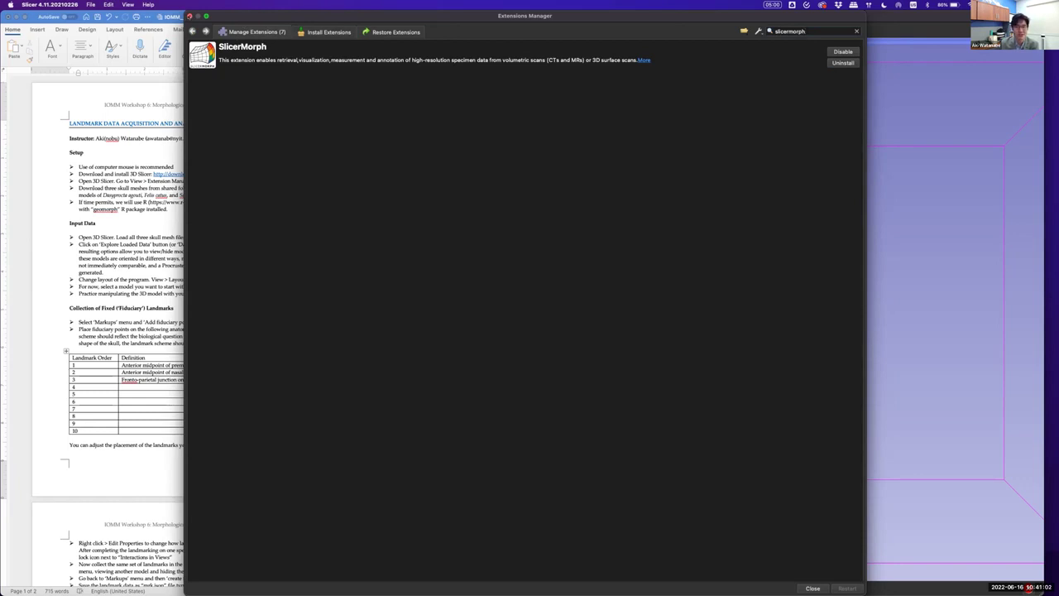
{"action": "left_click", "coordinate": [189, 16]}
{"action": "left_click_drag", "start_coordinate": [624, 16], "coordinate": [620, 17]}
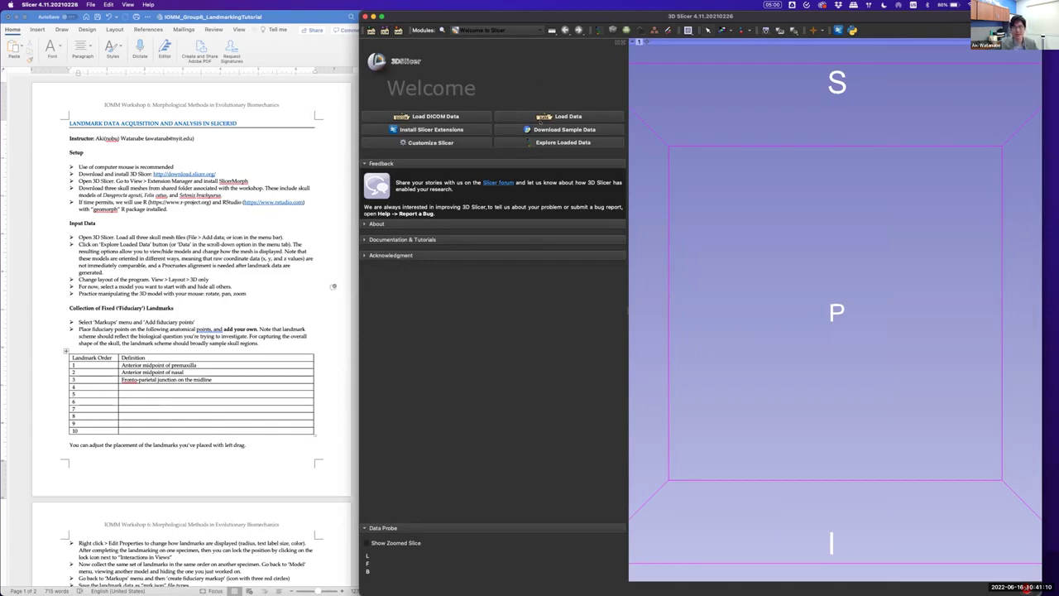
Start adding data files to the scene and browse to the SkullMeshFiles folder inside IOMM on the Desktop.
{"action": "left_click", "coordinate": [527, 117]}
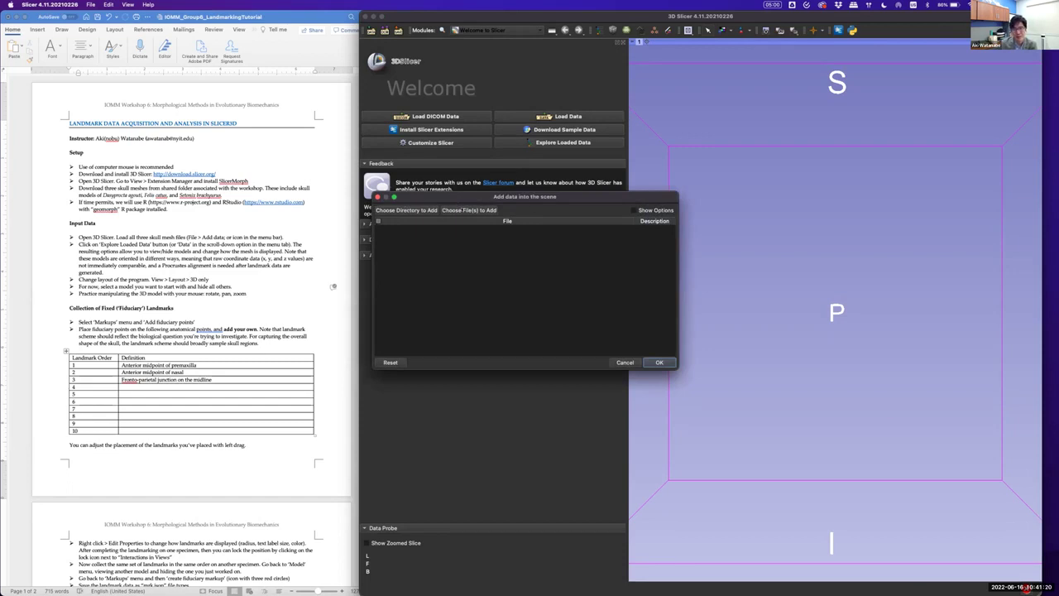
{"action": "left_click", "coordinate": [485, 208]}
{"action": "left_click", "coordinate": [492, 212]}
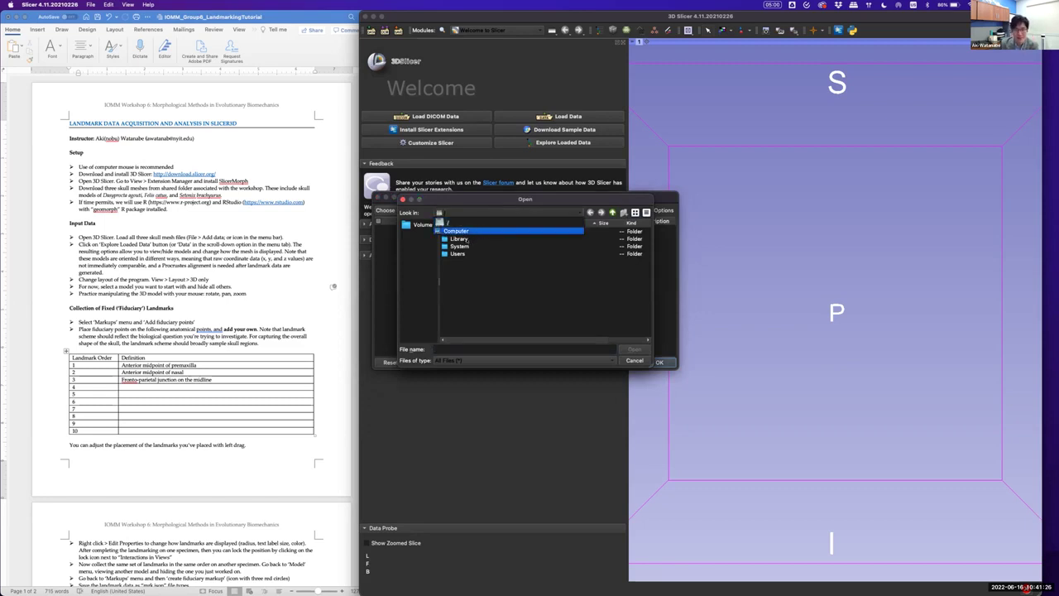
{"action": "left_click", "coordinate": [458, 253]}
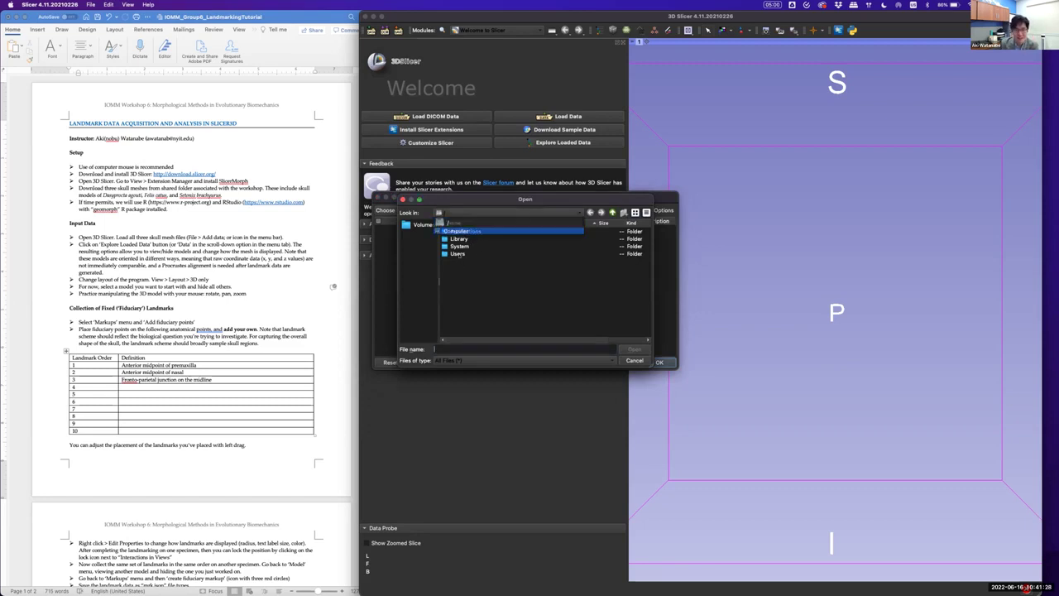
{"action": "double_click", "coordinate": [462, 246]}
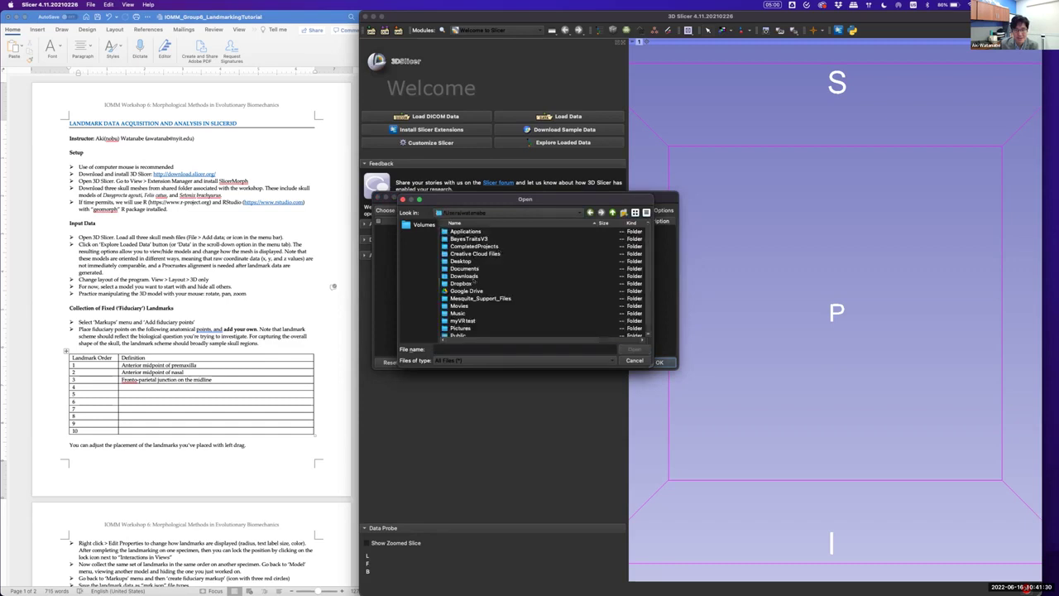
{"action": "double_click", "coordinate": [461, 261]}
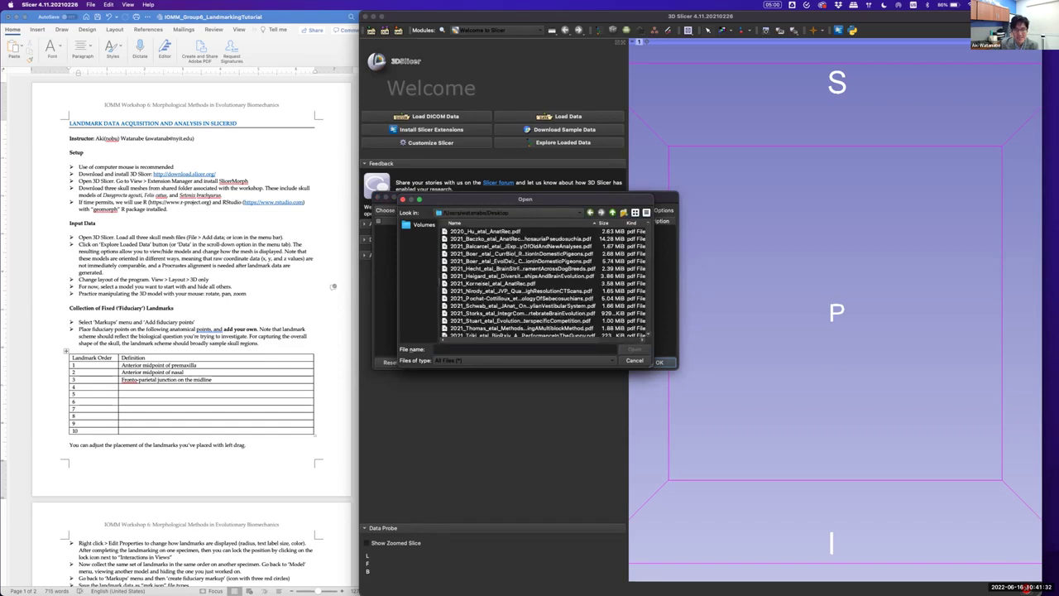
{"action": "double_click", "coordinate": [458, 313]}
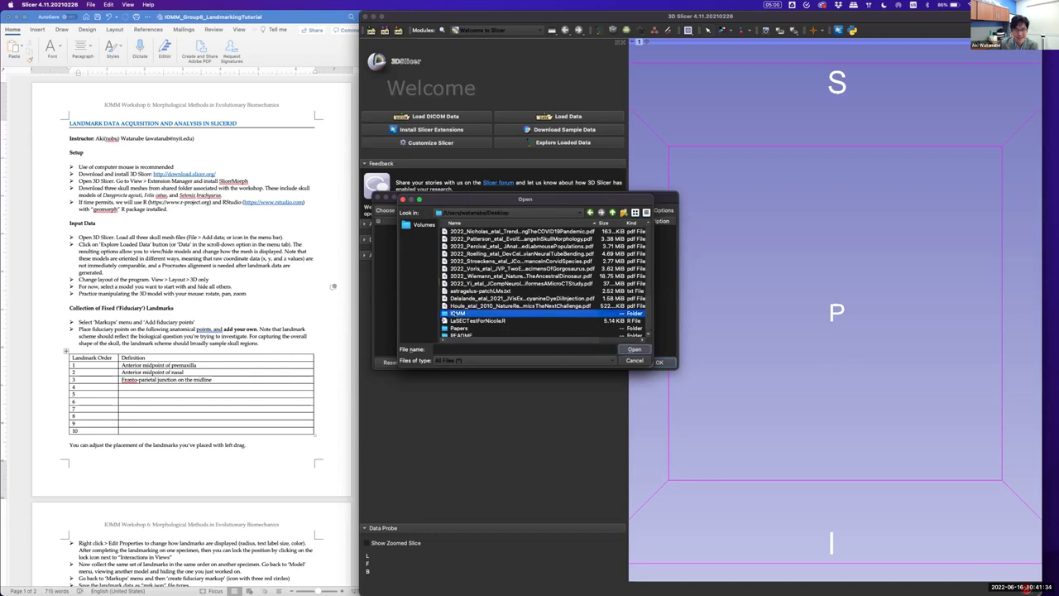
{"action": "double_click", "coordinate": [468, 268]}
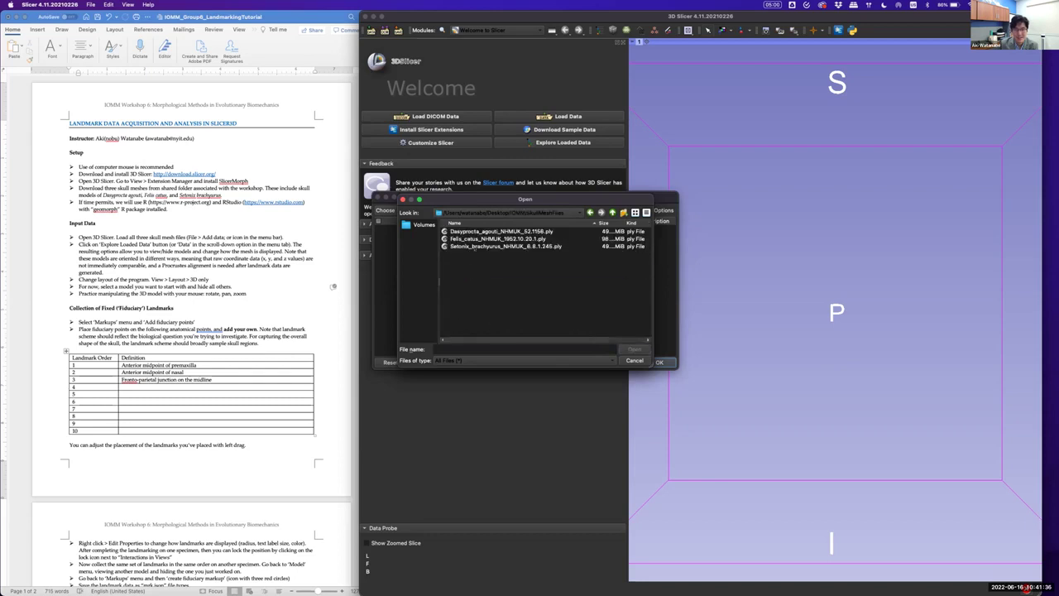
Load the Dasyprocta agouti, Felis catus and Setonix brachyurus .ply meshes into the scene as models.
{"action": "left_click", "coordinate": [501, 231]}
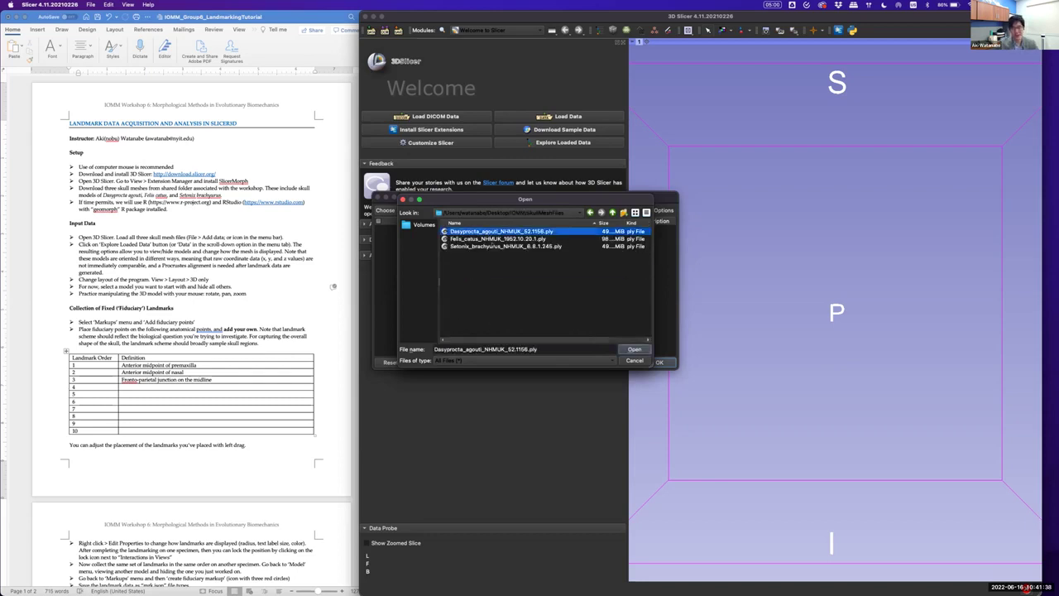
{"action": "left_click", "coordinate": [501, 246], "text": "shift"}
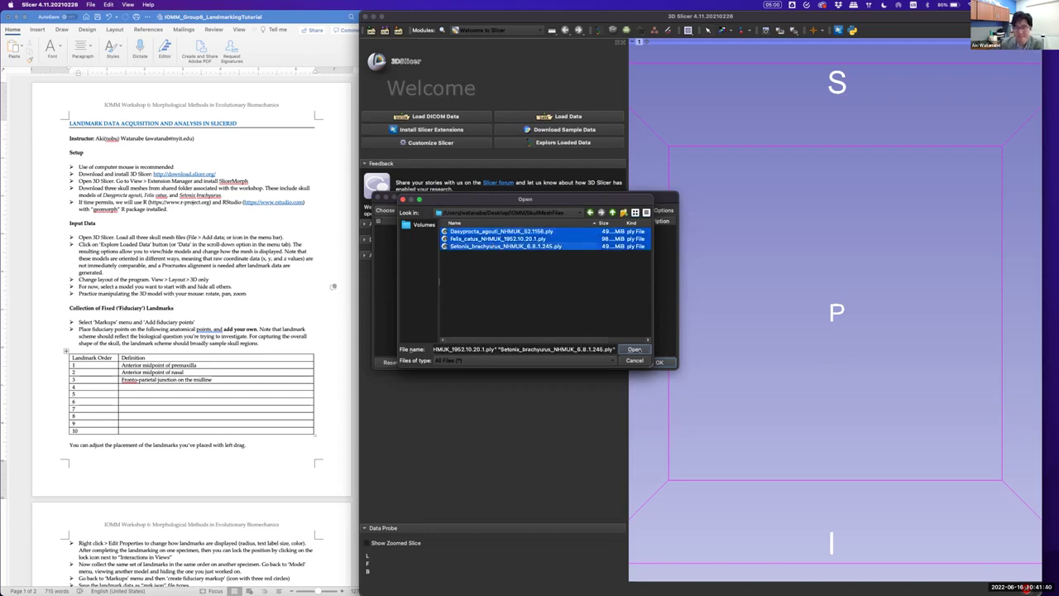
{"action": "left_click", "coordinate": [634, 349]}
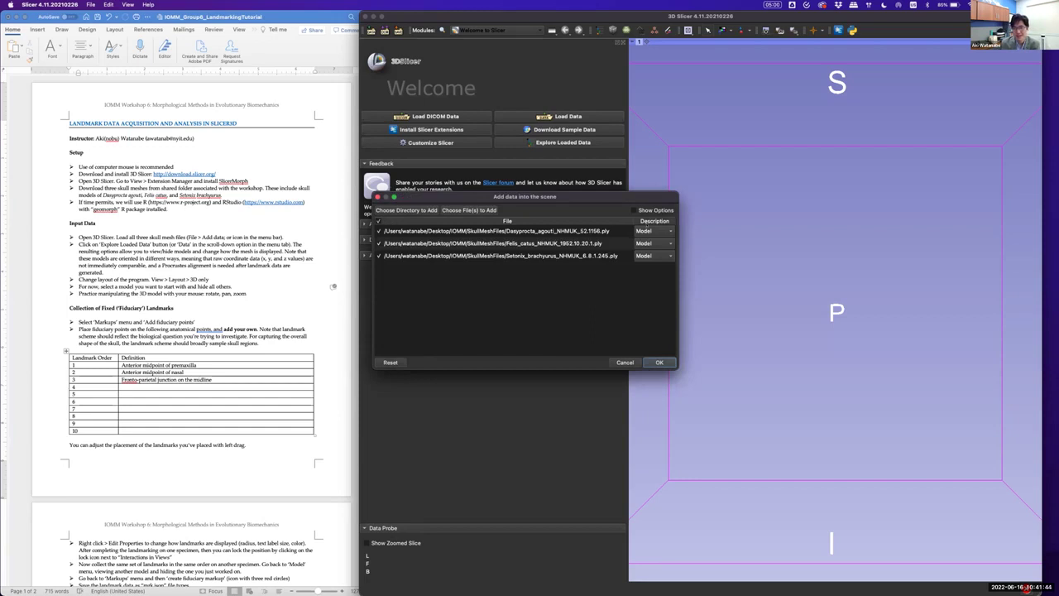
{"action": "left_click", "coordinate": [659, 363]}
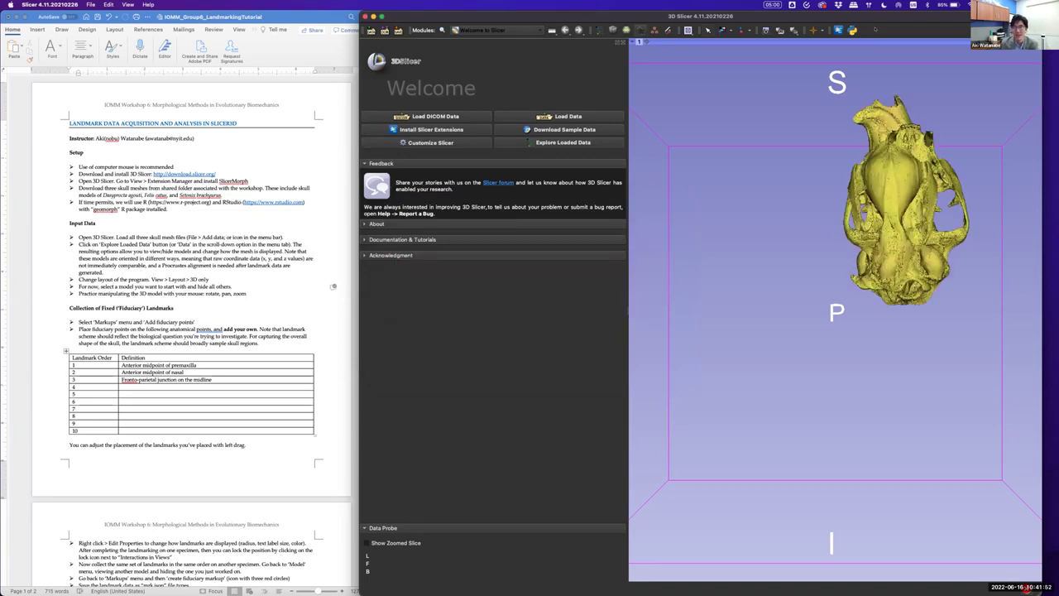
Inspect the loaded skulls in 3D and toggle the visibility of the three models in the Data module to compare them.
{"action": "left_click_drag", "start_coordinate": [881, 16], "coordinate": [740, 15]}
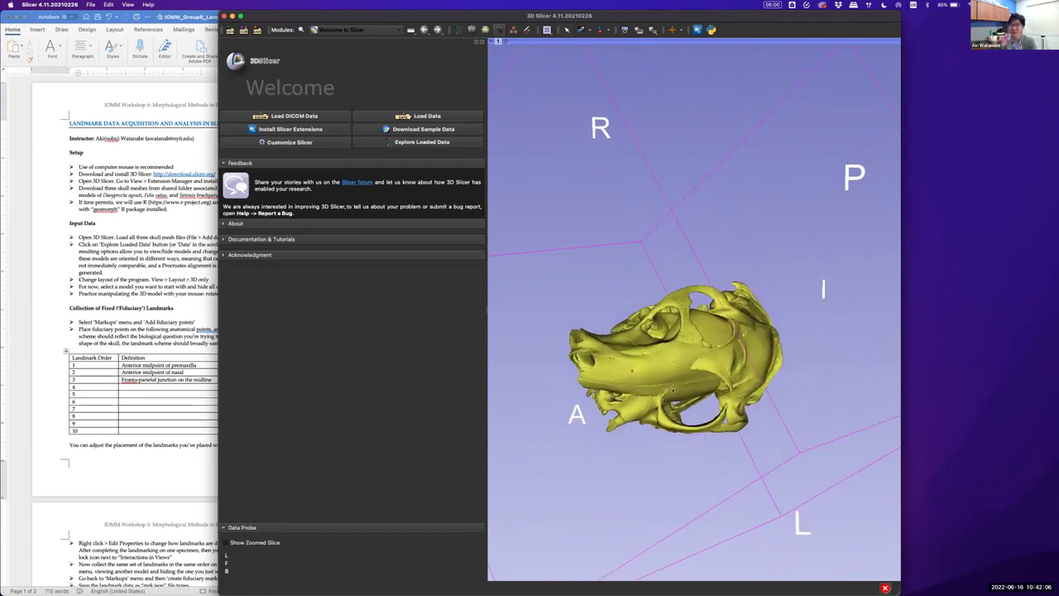
{"action": "scroll", "coordinate": [695, 372], "scroll_direction": "up", "scroll_amount": 3}
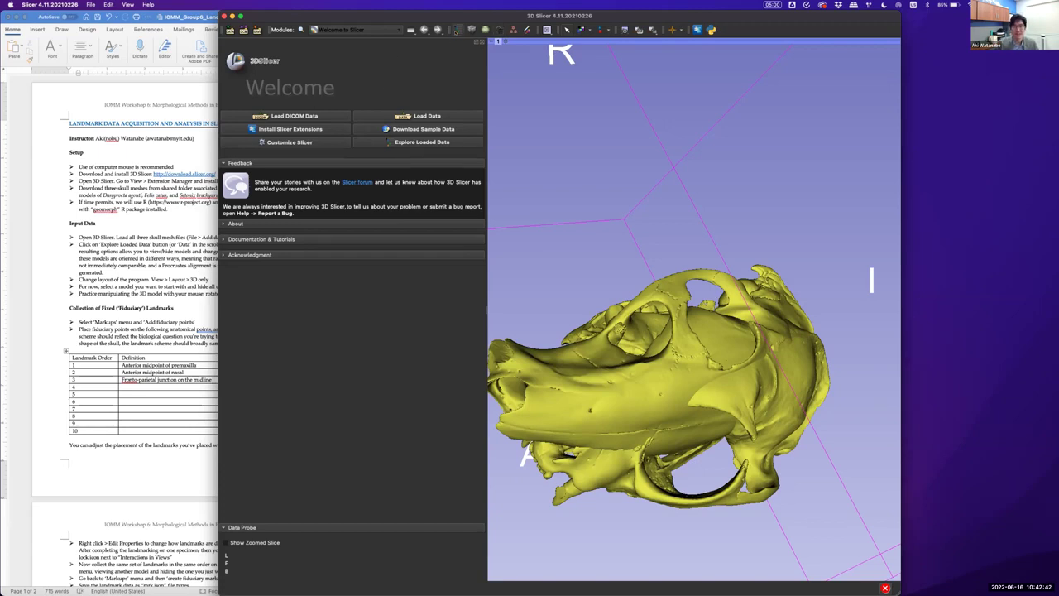
{"action": "left_click", "coordinate": [457, 30]}
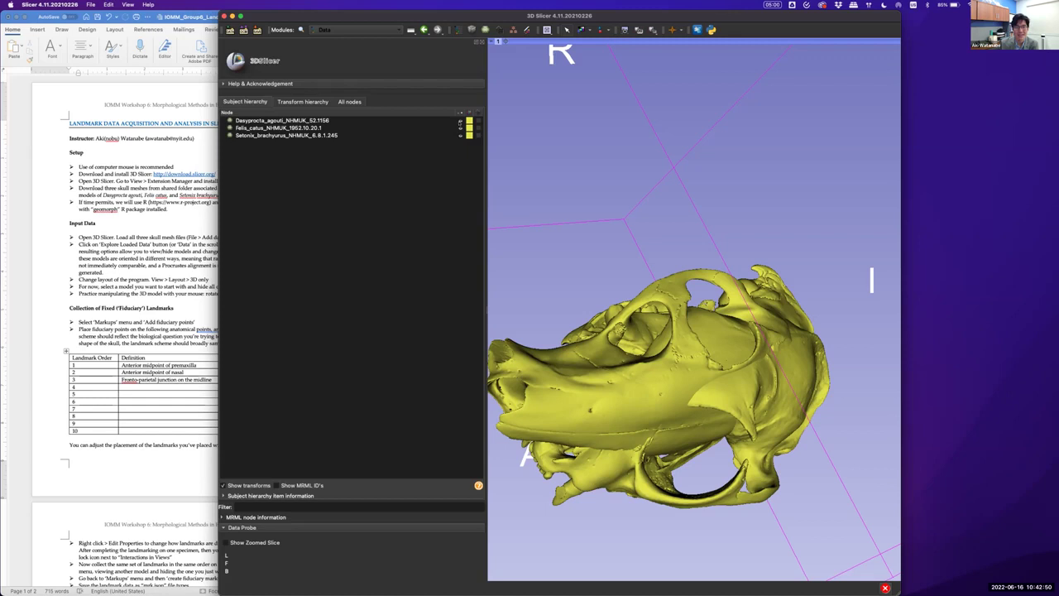
{"action": "left_click", "coordinate": [460, 120]}
{"action": "left_click", "coordinate": [460, 127]}
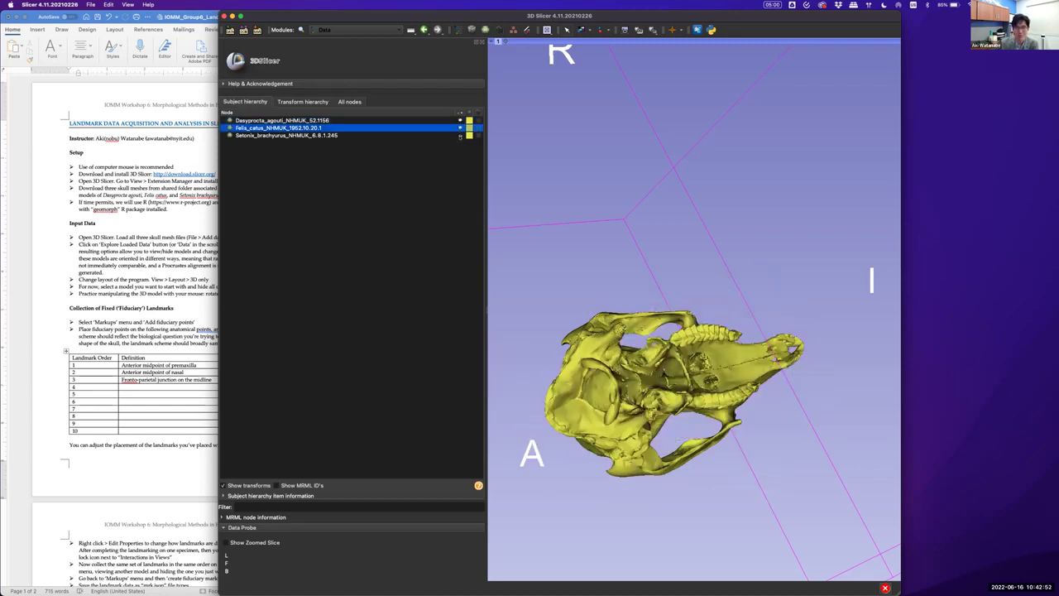
{"action": "left_click", "coordinate": [461, 135]}
{"action": "left_click", "coordinate": [461, 134]}
{"action": "left_click", "coordinate": [460, 134]}
{"action": "left_click", "coordinate": [461, 127]}
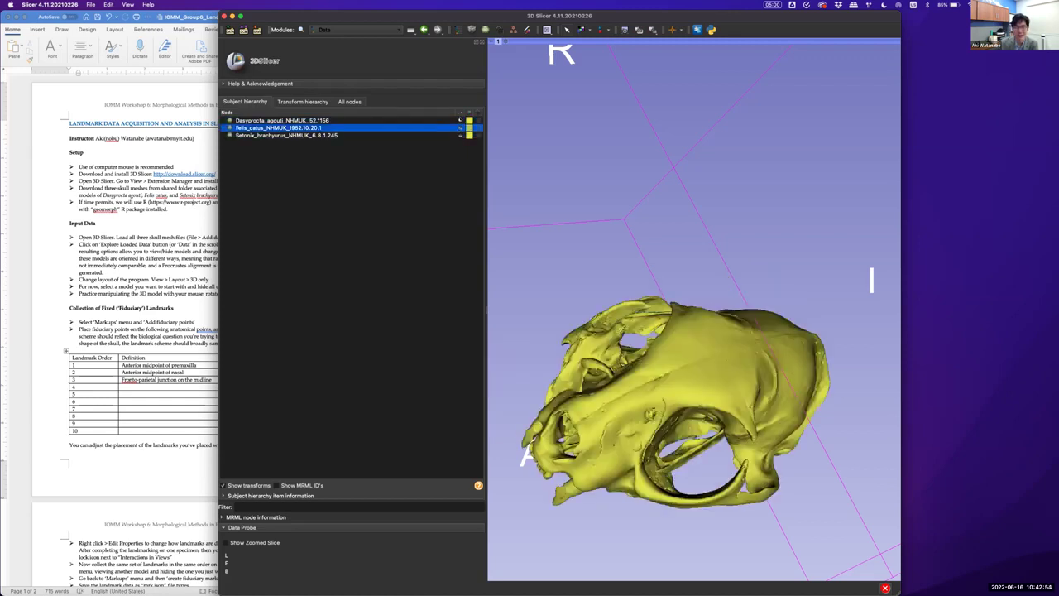
{"action": "left_click", "coordinate": [460, 128]}
{"action": "left_click", "coordinate": [461, 121]}
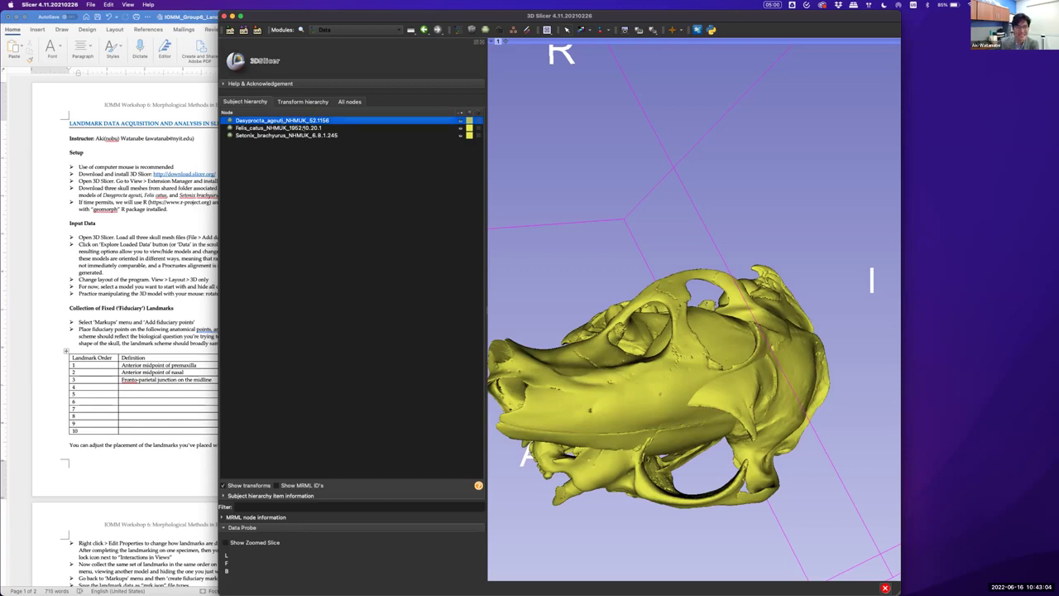
Highlight each of the three skull models in the subject hierarchy to review the loaded specimens.
{"action": "left_click", "coordinate": [299, 129]}
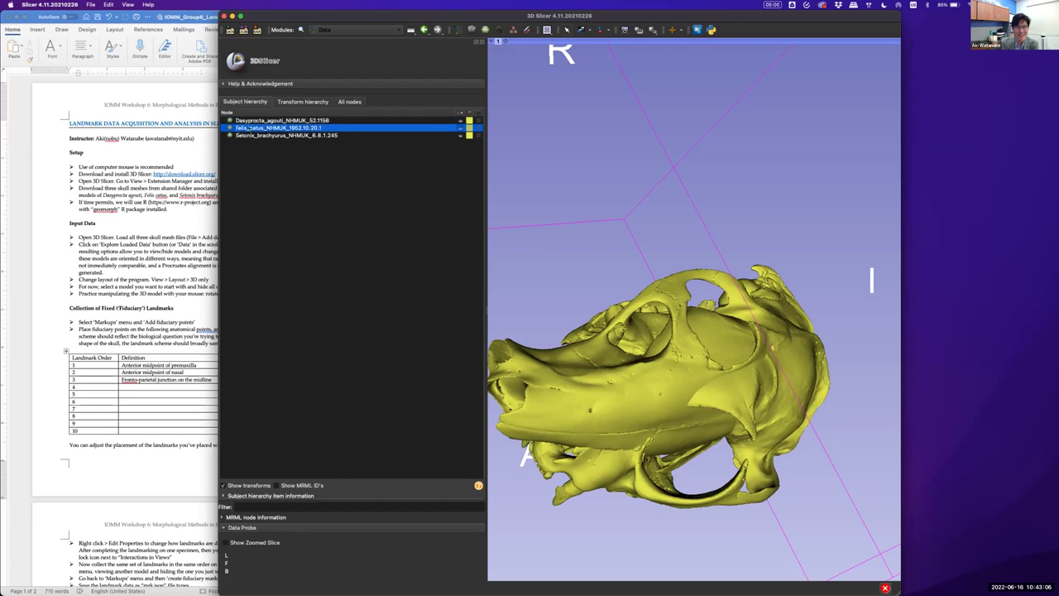
{"action": "left_click", "coordinate": [287, 136]}
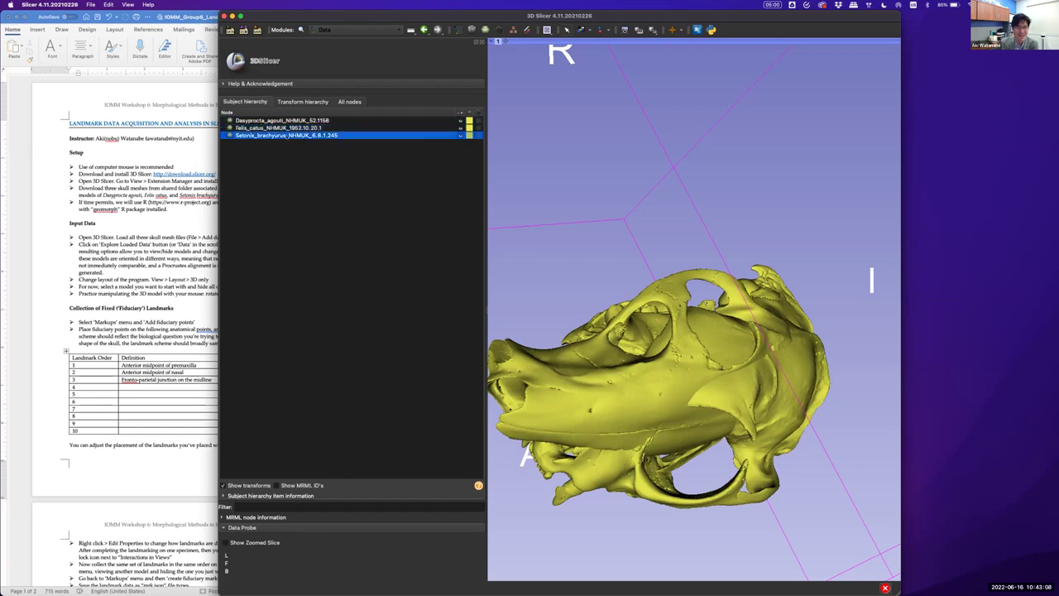
{"action": "left_click", "coordinate": [381, 169]}
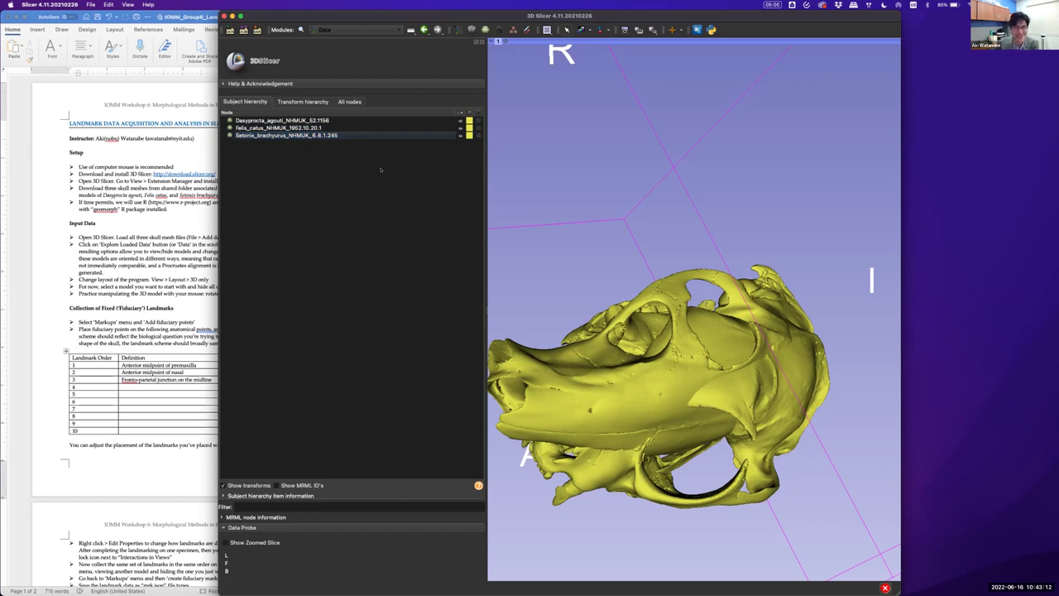
{"action": "left_click", "coordinate": [315, 136]}
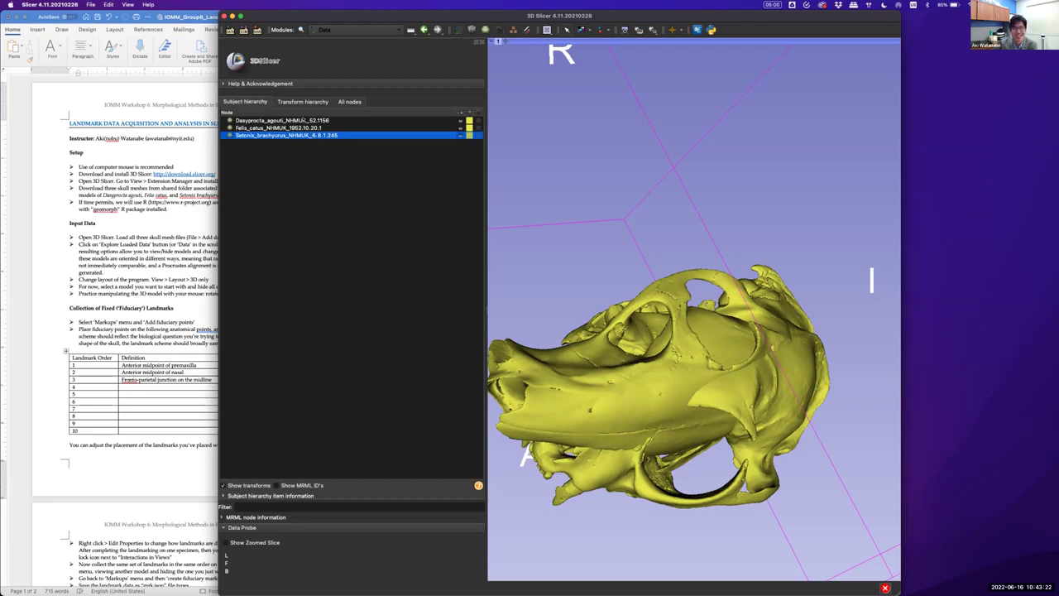
{"action": "left_click", "coordinate": [281, 120]}
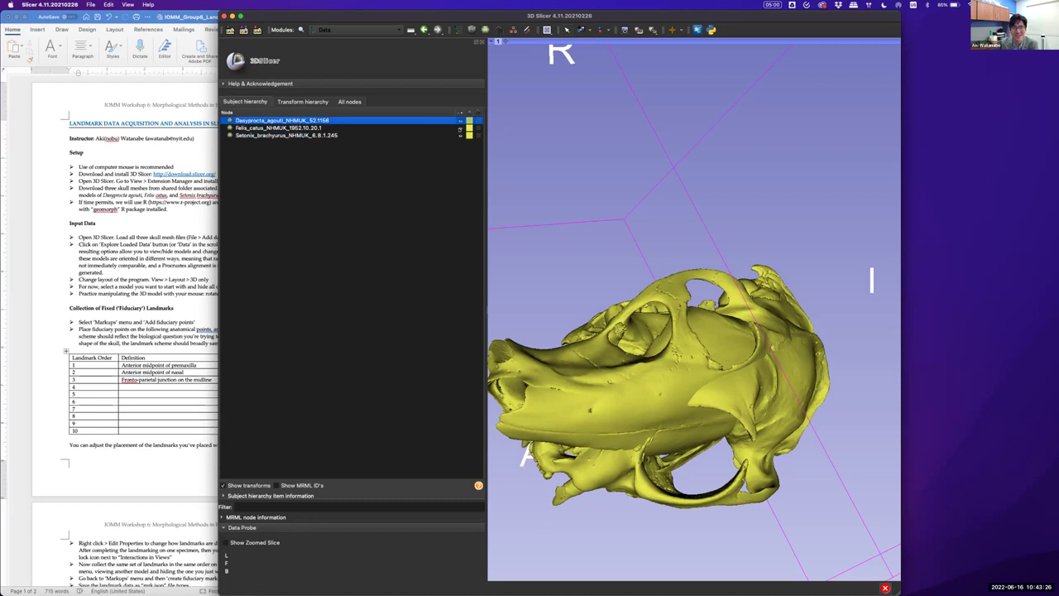
Hide the Felis catus and Setonix brachyurus models and orient the Dasyprocta agouti skull to show its snout and roof.
{"action": "left_click", "coordinate": [279, 127]}
{"action": "left_click", "coordinate": [460, 136]}
{"action": "left_click_drag", "start_coordinate": [700, 380], "coordinate": [671, 35]}
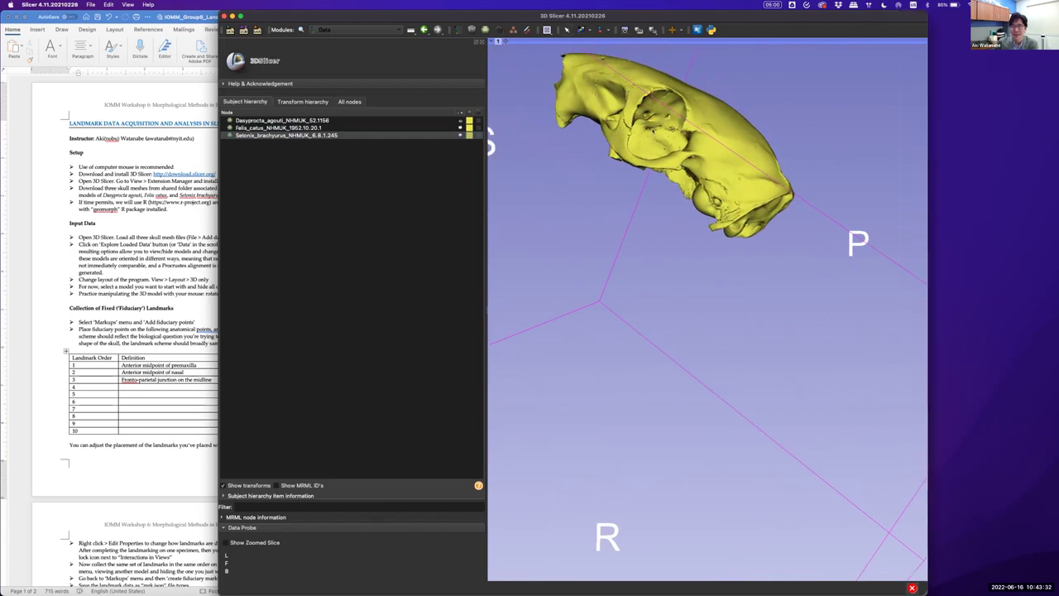
{"action": "left_click_drag", "start_coordinate": [654, 130], "coordinate": [559, 250]}
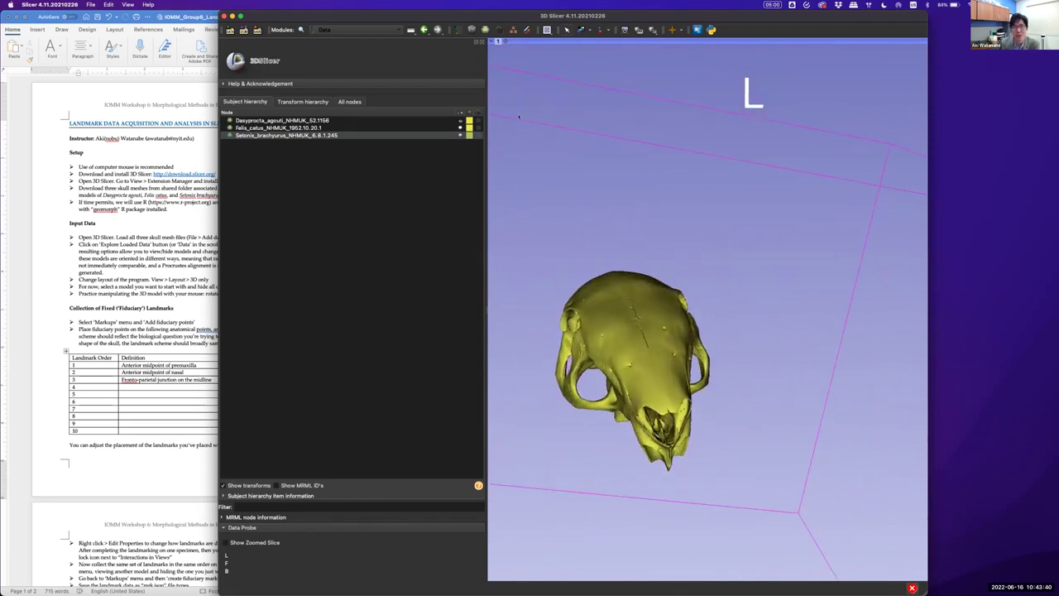
Create a new fiducial point list in the Markups module.
{"action": "left_click", "coordinate": [514, 30]}
{"action": "left_click", "coordinate": [348, 30]}
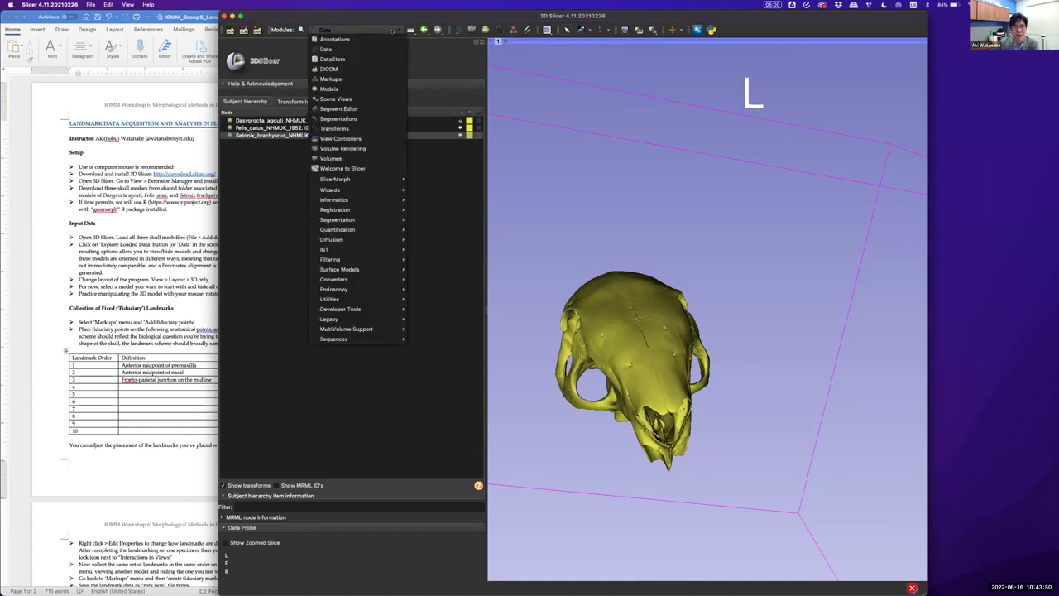
{"action": "left_click", "coordinate": [341, 79]}
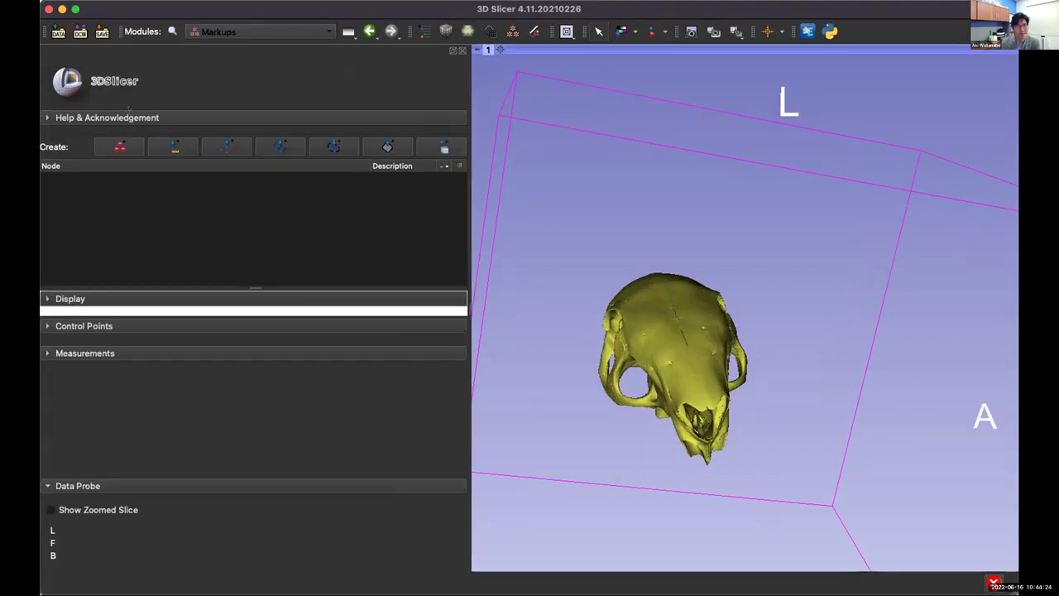
{"action": "left_click", "coordinate": [120, 146]}
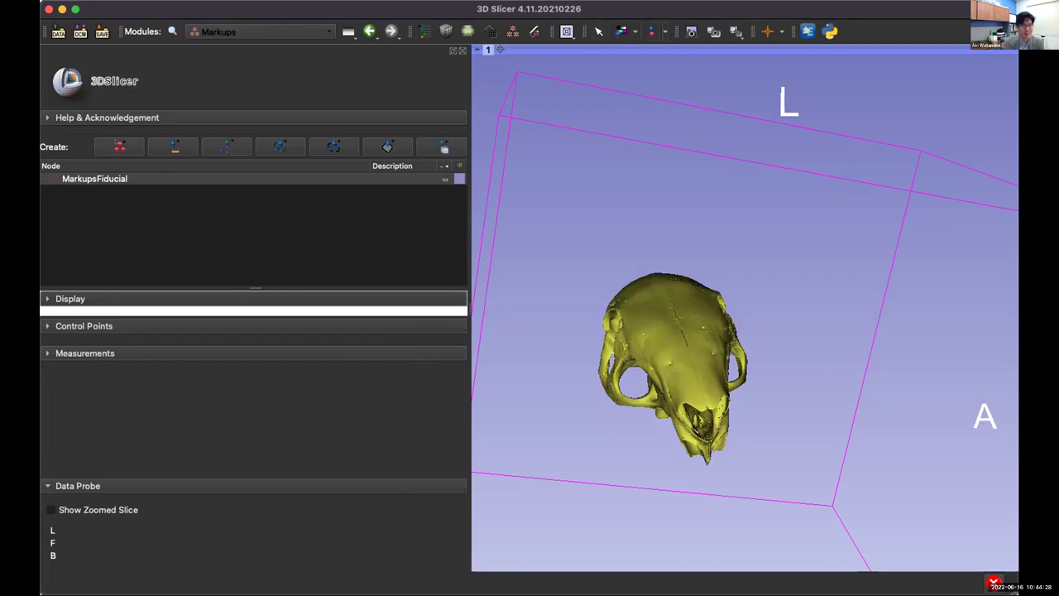
Rename the new fiducial list as Agouti_Fiducial.
{"action": "right_click", "coordinate": [118, 179]}
{"action": "left_click", "coordinate": [129, 188]}
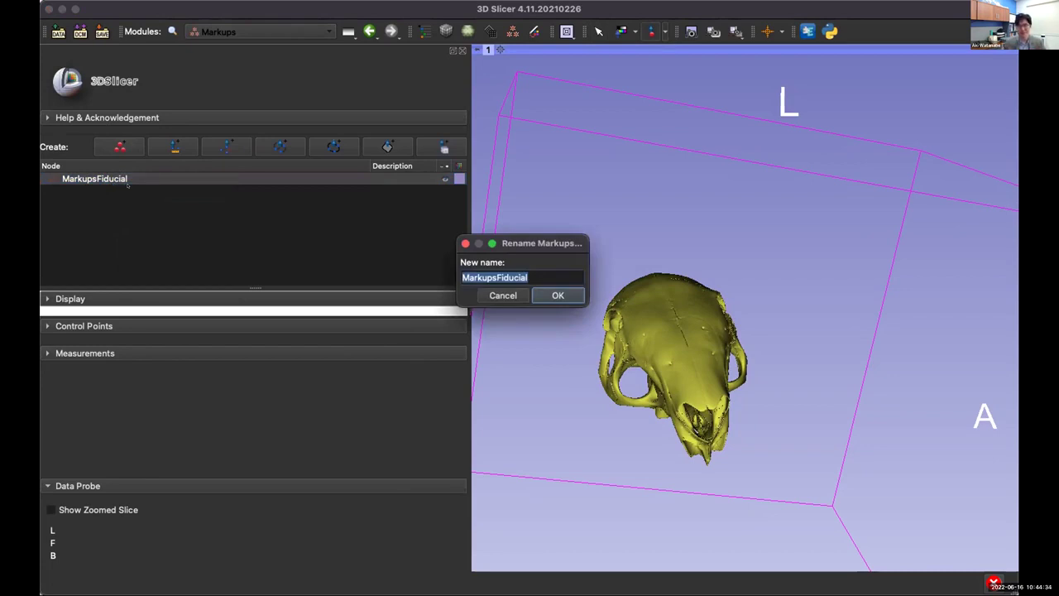
{"action": "type", "text": "Agouti"}
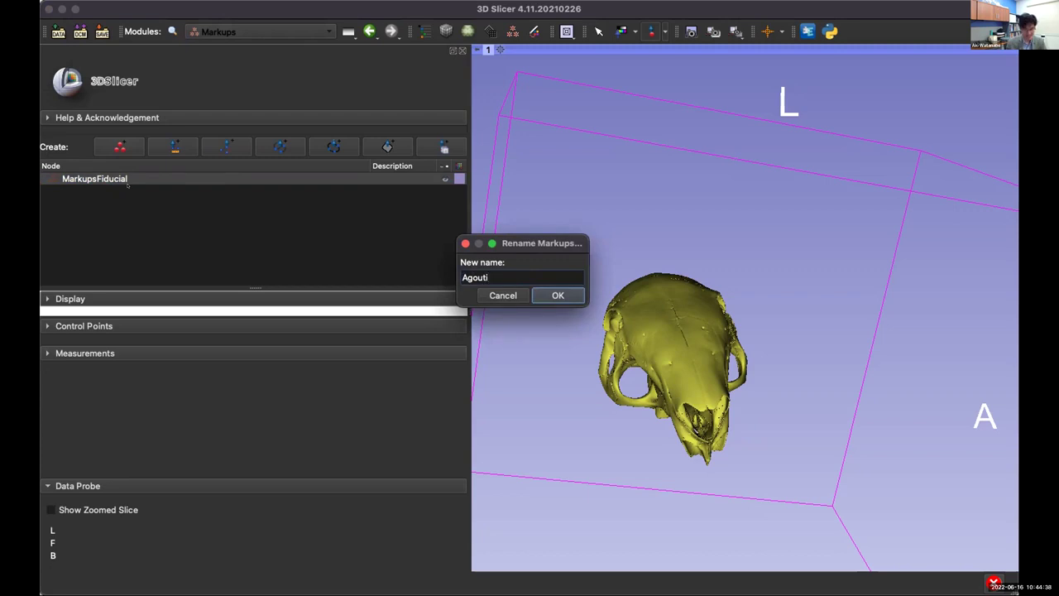
{"action": "type", "text": "_Fiducial"}
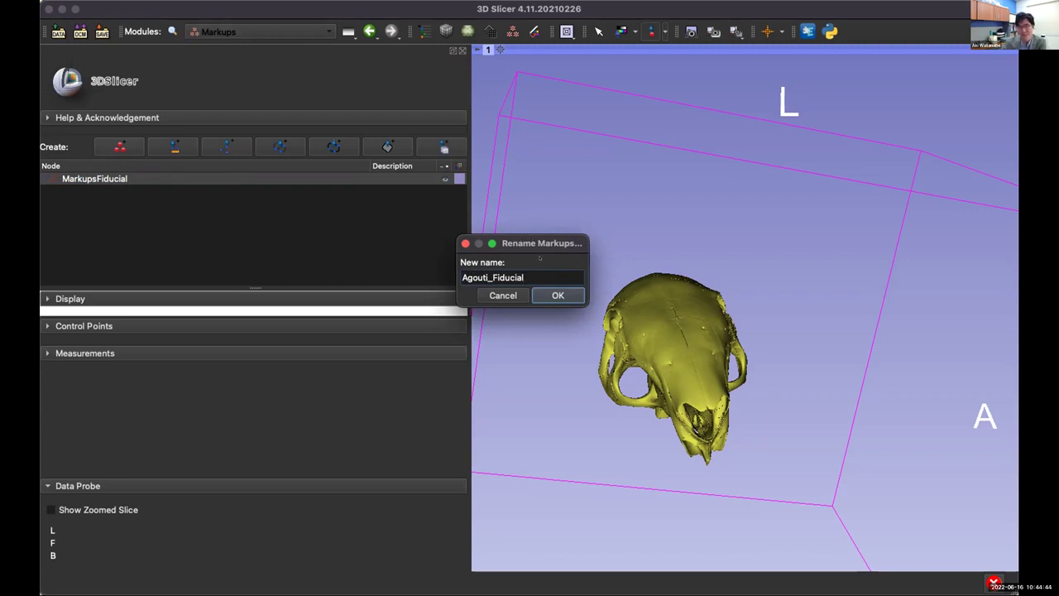
Rename the markups node as Agouti_Fiducial and place its first landmark on the front of the skull, between the incisors.
{"action": "left_click", "coordinate": [554, 296]}
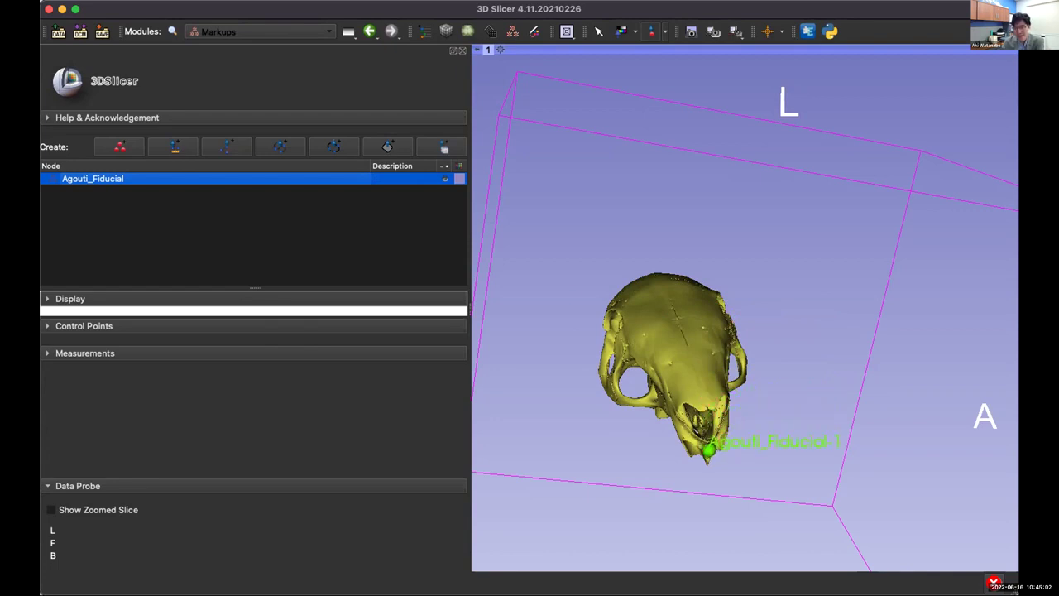
{"action": "left_click", "coordinate": [796, 420]}
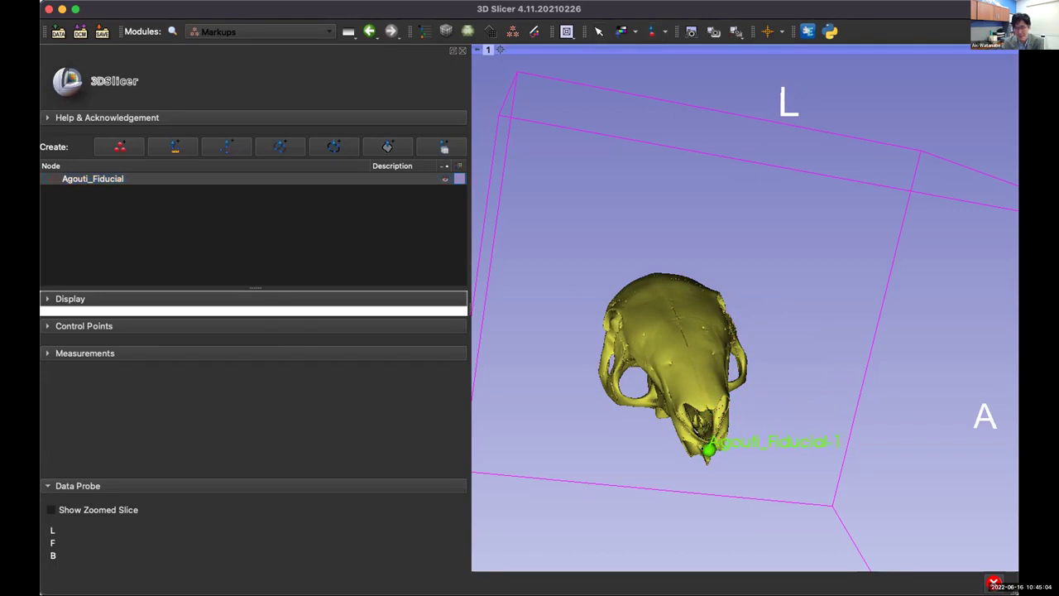
Reposition the first landmark, trying it beside the nasal opening and returning it to the midline between the incisors.
{"action": "left_click_drag", "start_coordinate": [786, 367], "coordinate": [749, 323]}
{"action": "scroll", "coordinate": [711, 331], "scroll_direction": "up", "scroll_amount": 5}
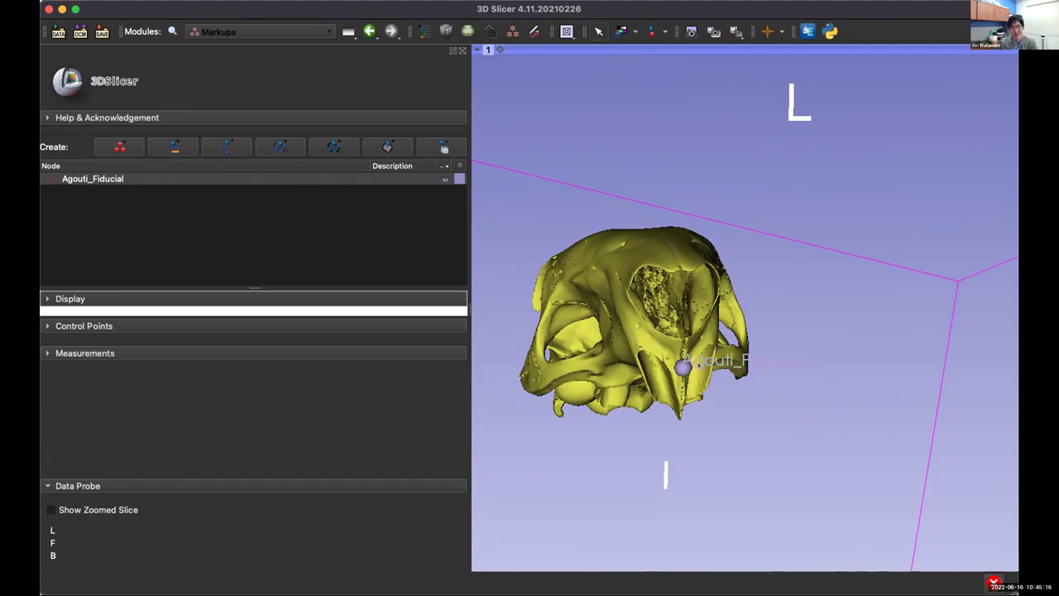
{"action": "left_click_drag", "start_coordinate": [682, 367], "coordinate": [639, 335]}
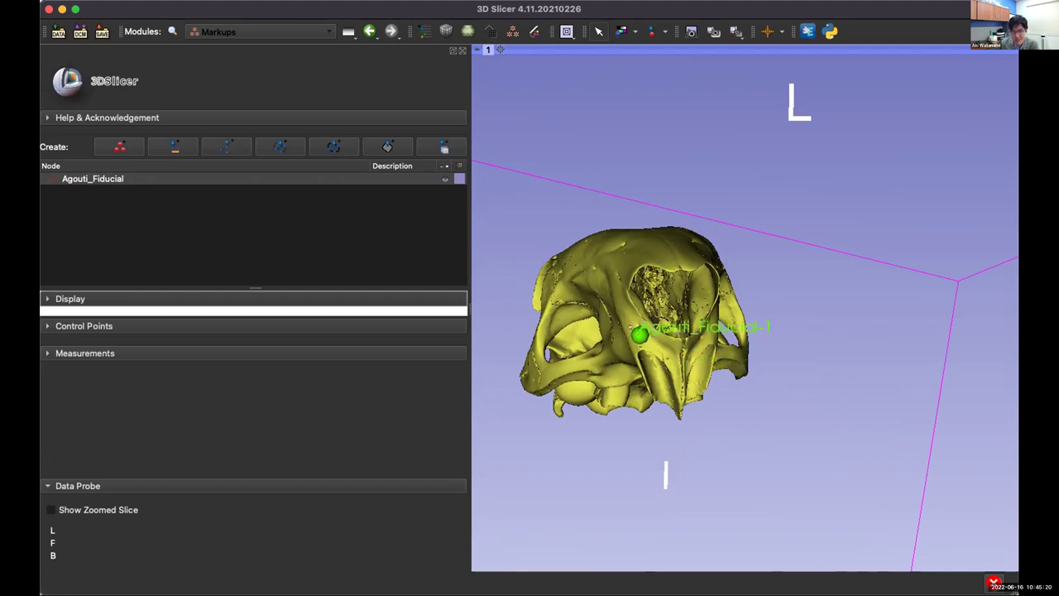
{"action": "left_click_drag", "start_coordinate": [640, 335], "coordinate": [680, 382]}
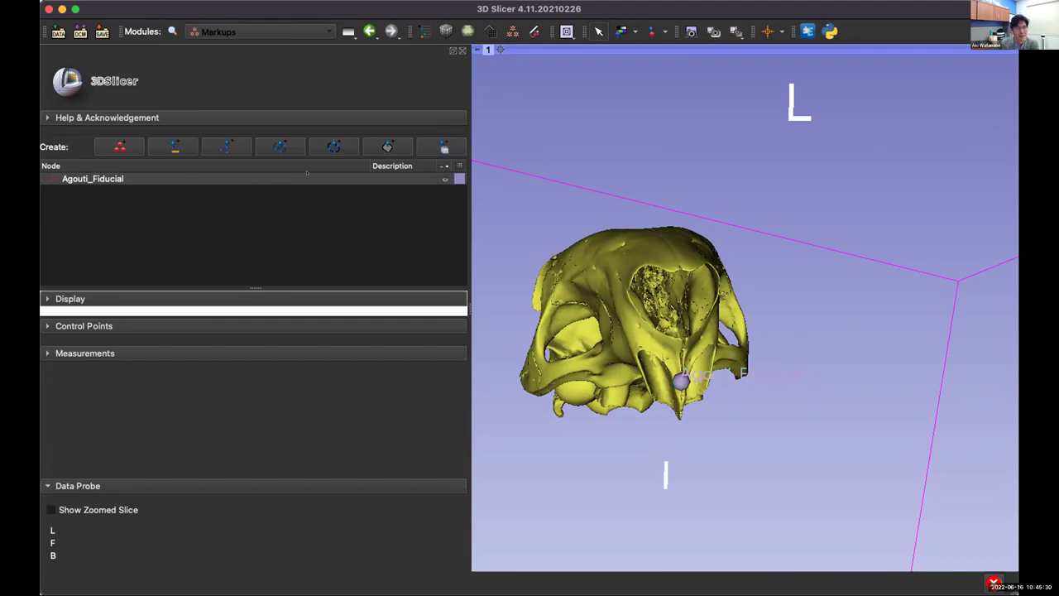
Add a second landmark and move it onto the front tip of the nasal bones, above the nasal opening.
{"action": "left_click_drag", "start_coordinate": [787, 290], "coordinate": [786, 356]}
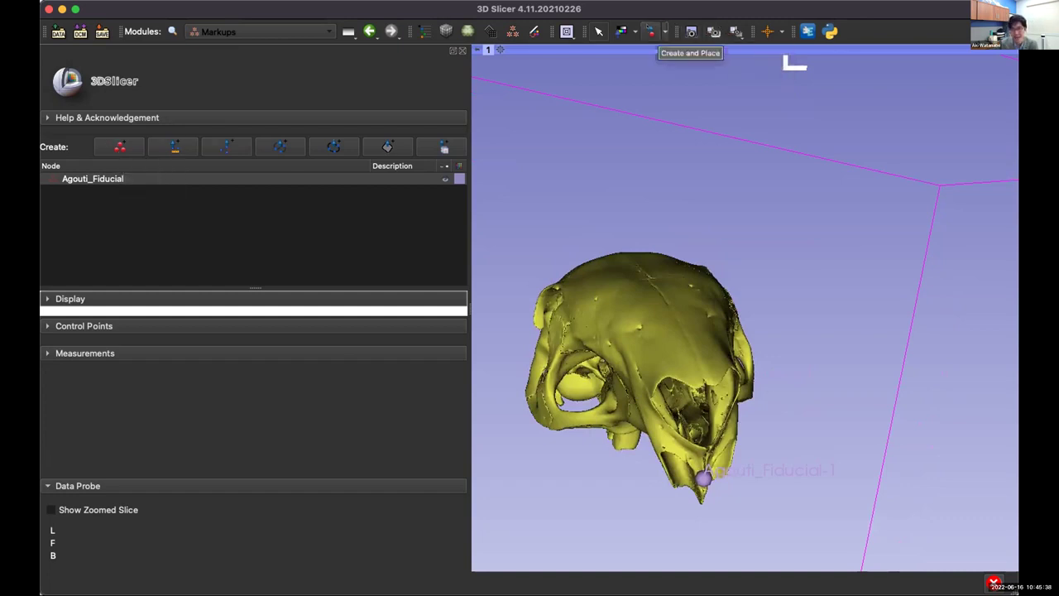
{"action": "left_click", "coordinate": [650, 33]}
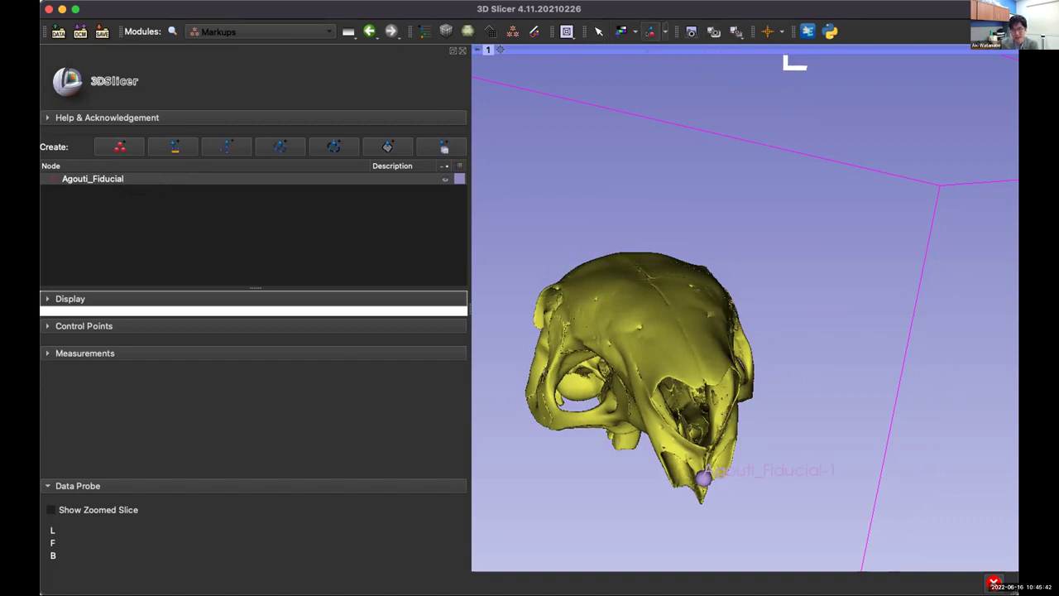
{"action": "left_click", "coordinate": [689, 245]}
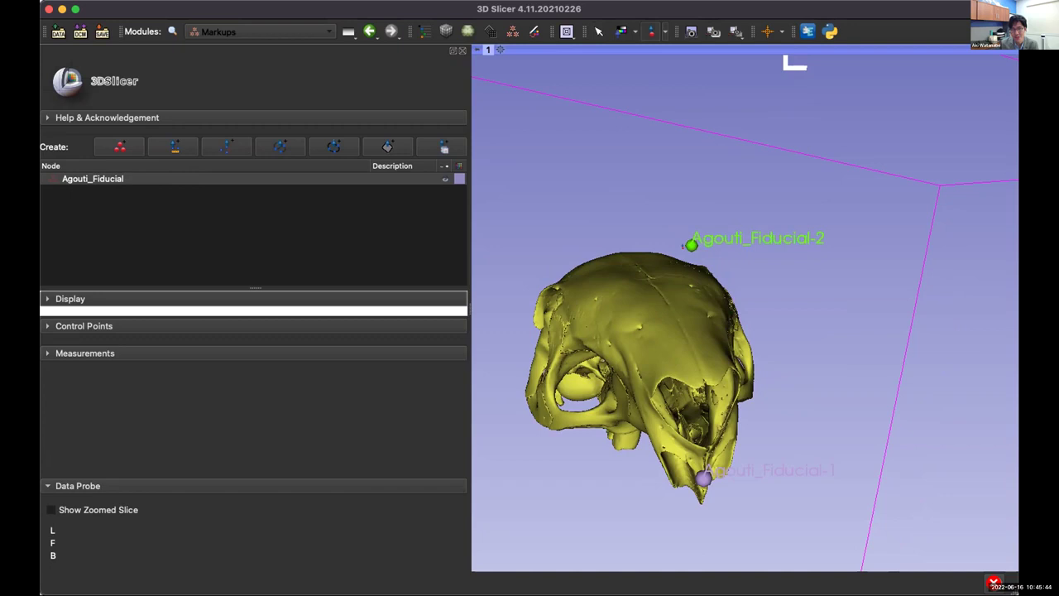
{"action": "left_click_drag", "start_coordinate": [690, 245], "coordinate": [702, 373]}
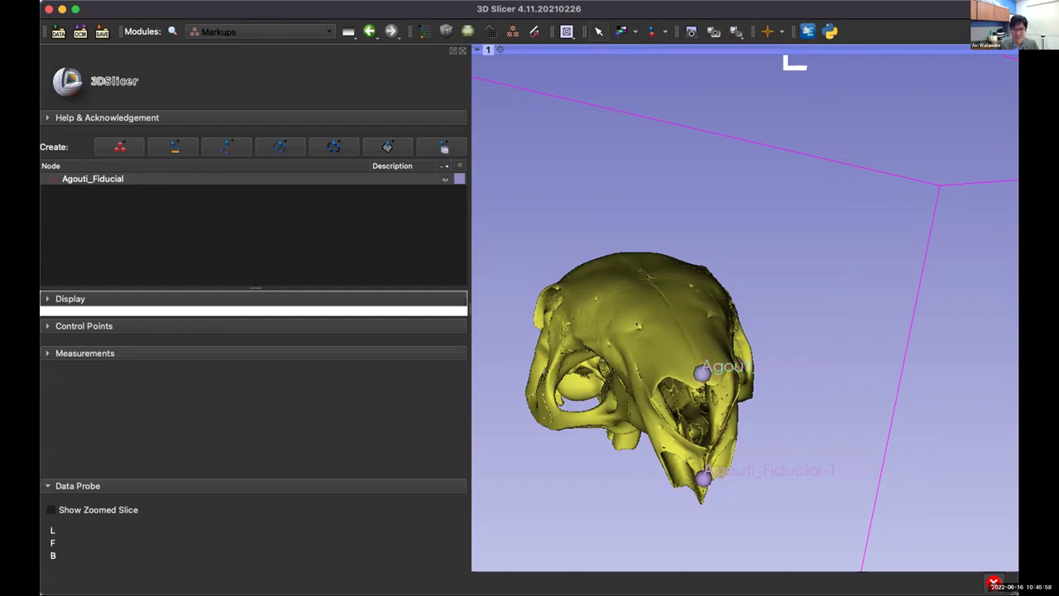
Place a third landmark on the midline suture of the skull roof.
{"action": "left_click_drag", "start_coordinate": [639, 327], "coordinate": [646, 346]}
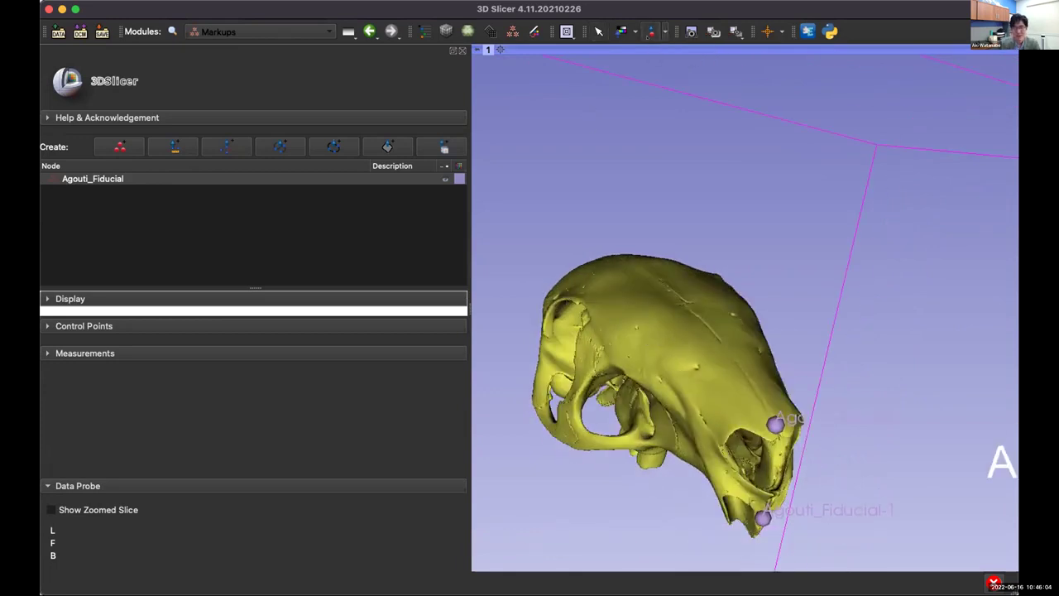
{"action": "left_click", "coordinate": [691, 302]}
{"action": "left_click_drag", "start_coordinate": [691, 303], "coordinate": [712, 426]}
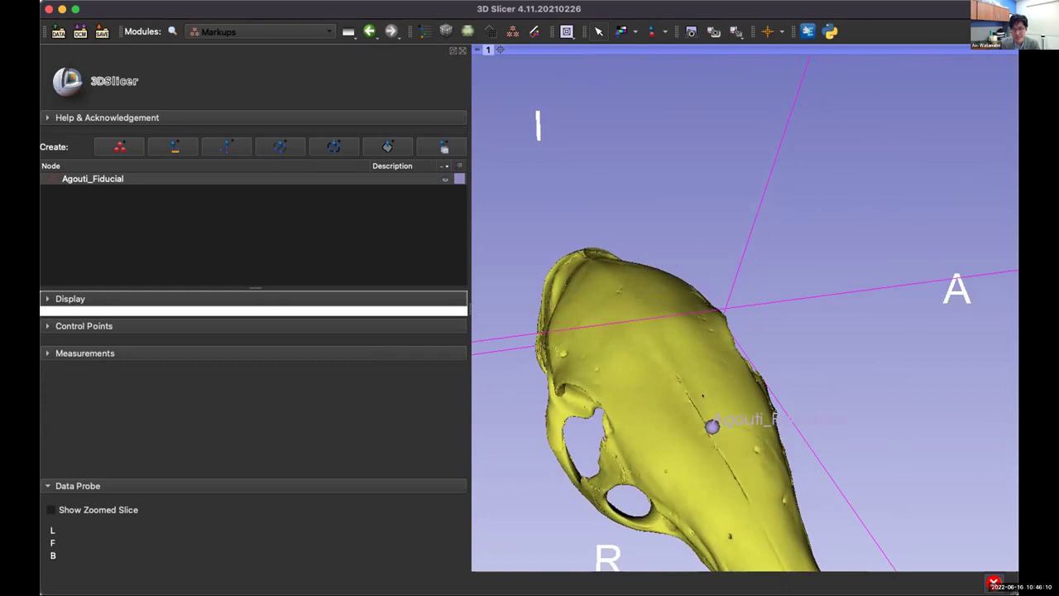
Place a fourth landmark on the midline at the back edge of the skull roof.
{"action": "left_click_drag", "start_coordinate": [712, 426], "coordinate": [700, 305]}
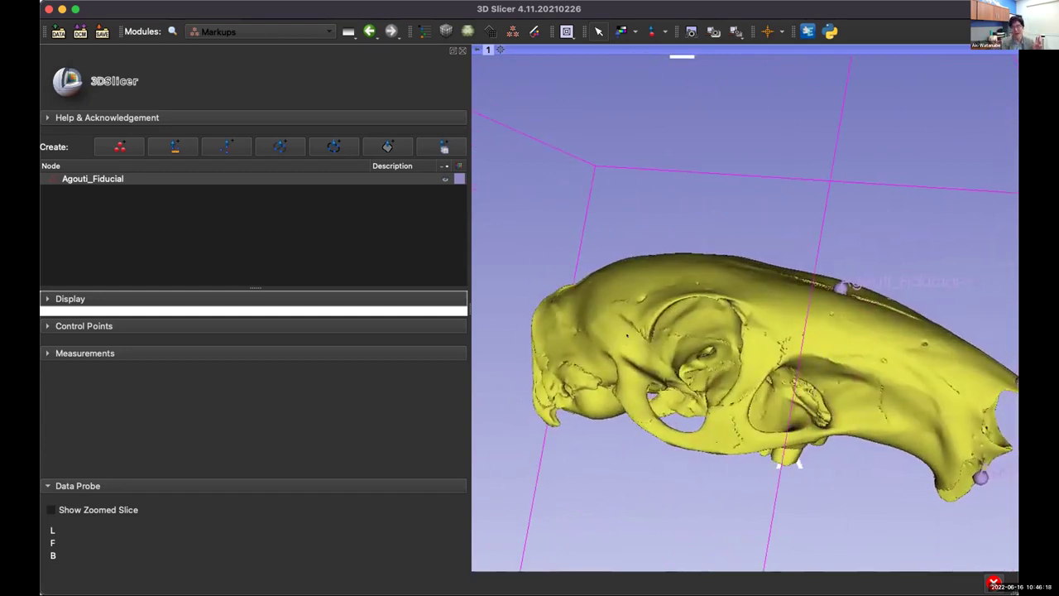
{"action": "left_click_drag", "start_coordinate": [700, 304], "coordinate": [658, 315]}
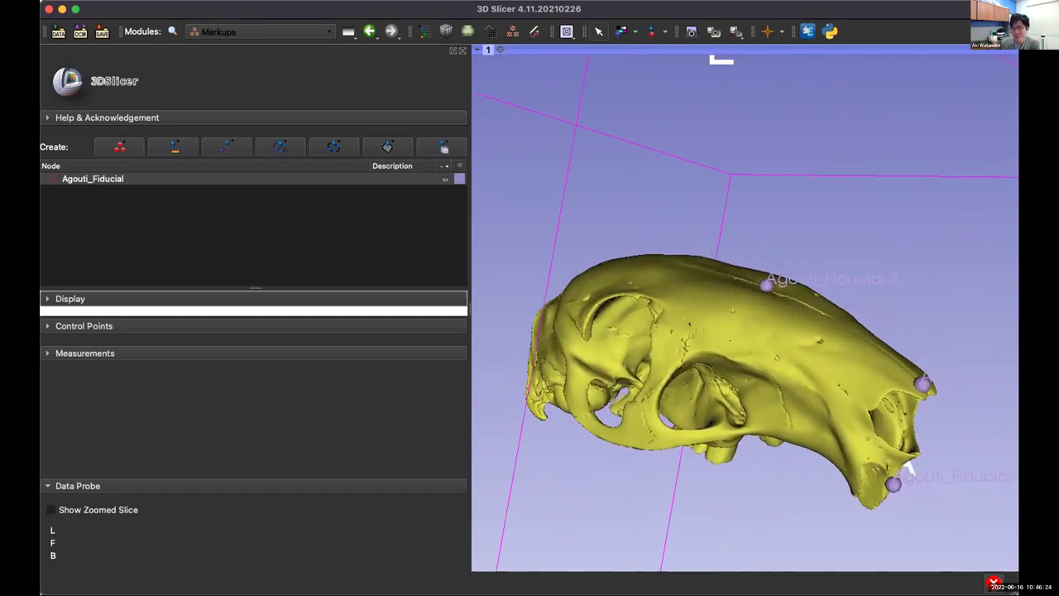
{"action": "mouse_move", "coordinate": [909, 469]}
{"action": "left_mouse_down"}
{"action": "mouse_move", "coordinate": [976, 464]}
{"action": "mouse_move", "coordinate": [894, 463]}
{"action": "left_mouse_up"}
{"action": "left_click_drag", "start_coordinate": [682, 364], "coordinate": [732, 479]}
{"action": "left_click", "coordinate": [651, 32]}
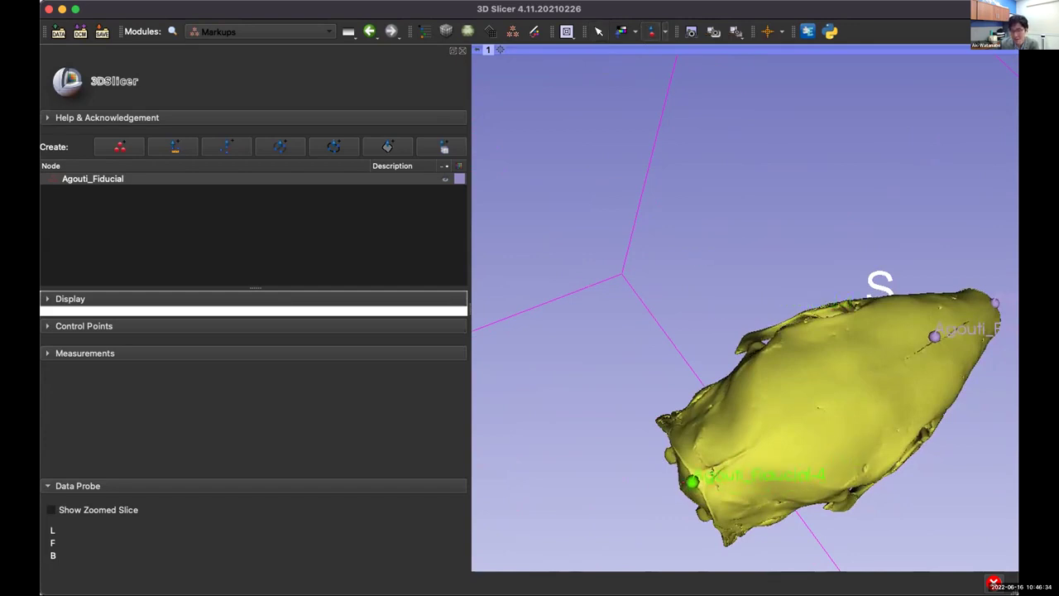
{"action": "left_click", "coordinate": [692, 480]}
Place a fifth landmark on the lower rim of the orbit, on the side of the skull facing right in side view.
{"action": "left_click_drag", "start_coordinate": [828, 450], "coordinate": [816, 409]}
{"action": "left_click_drag", "start_coordinate": [670, 443], "coordinate": [925, 333]}
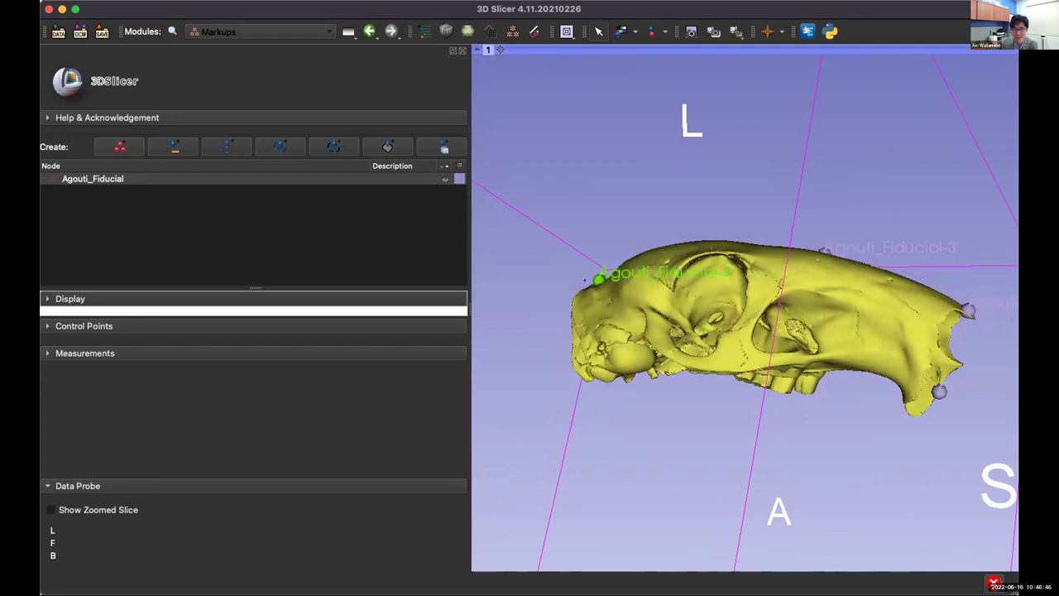
{"action": "left_click_drag", "start_coordinate": [861, 333], "coordinate": [752, 310]}
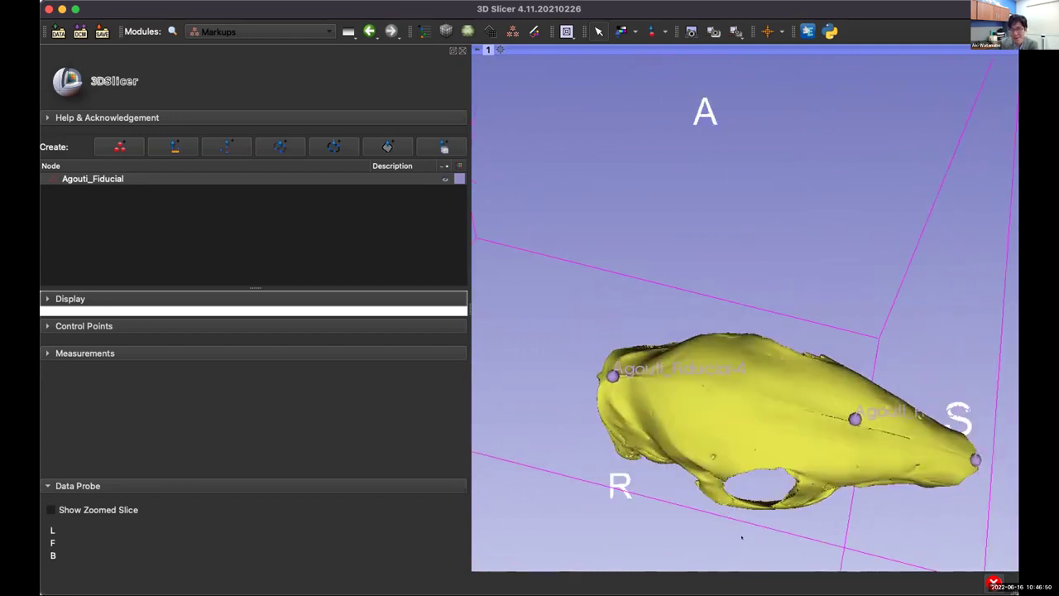
{"action": "left_click_drag", "start_coordinate": [755, 484], "coordinate": [807, 398]}
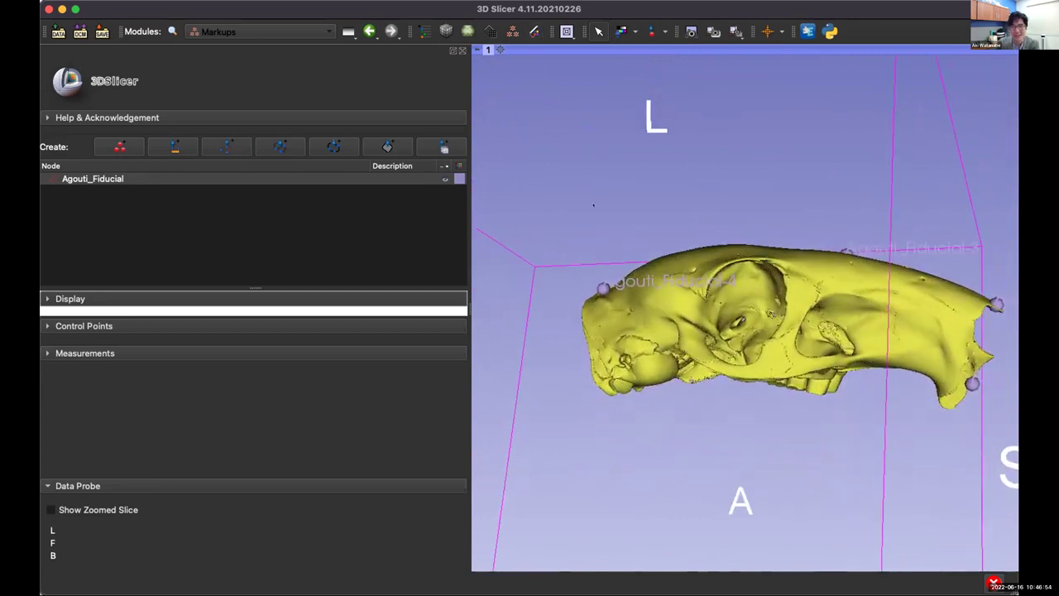
{"action": "left_click_drag", "start_coordinate": [732, 427], "coordinate": [723, 430]}
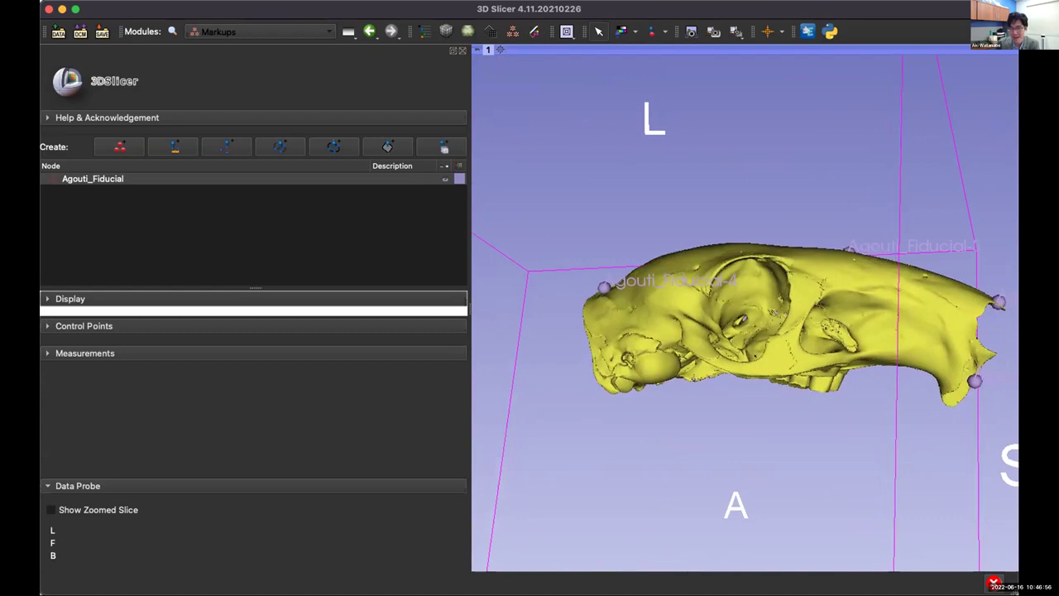
{"action": "scroll", "coordinate": [745, 331], "scroll_direction": "up", "scroll_amount": 5}
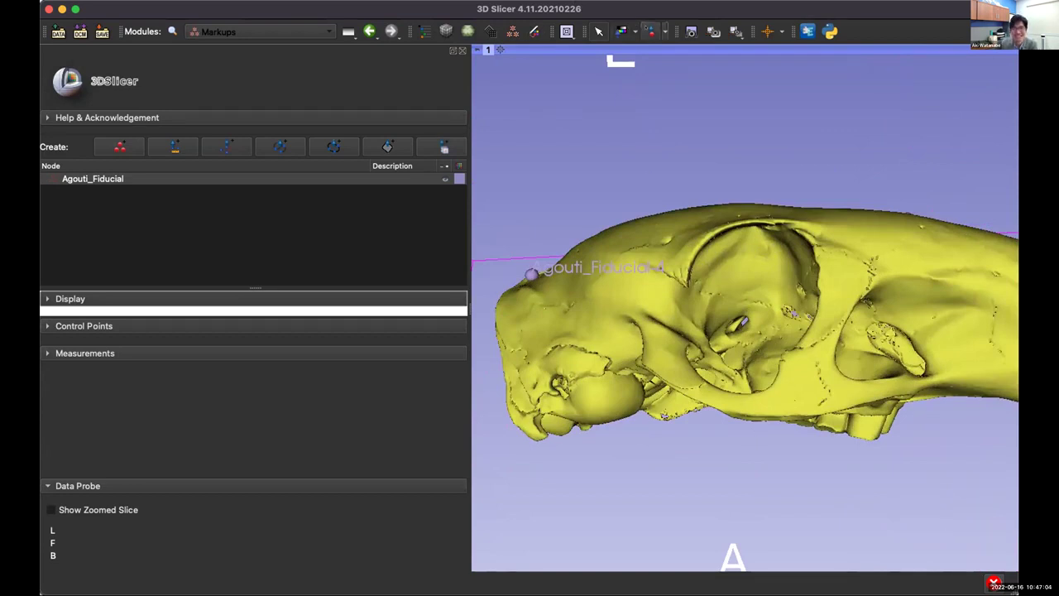
{"action": "left_click", "coordinate": [650, 32]}
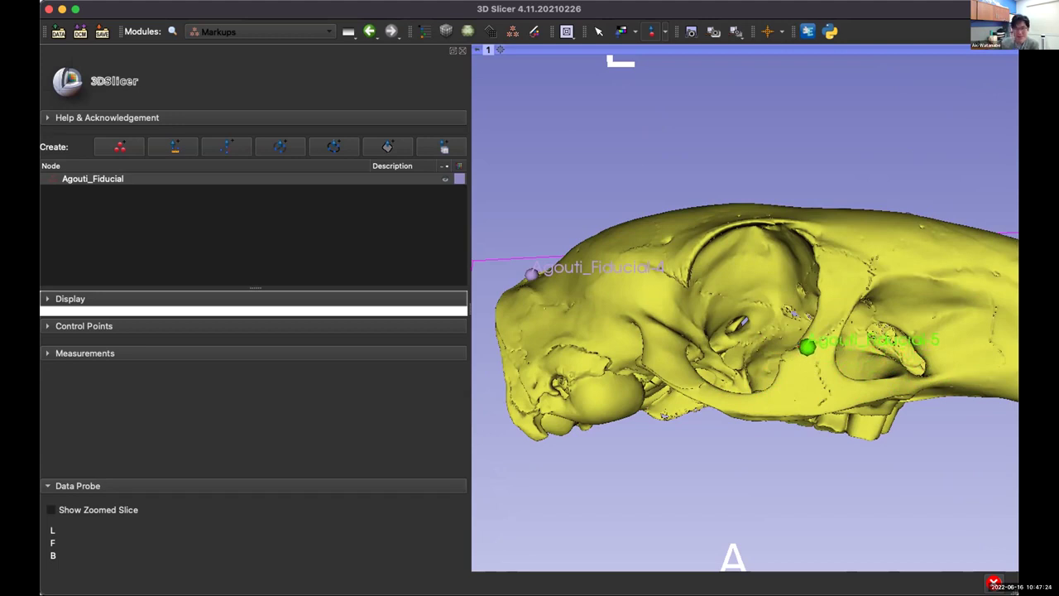
{"action": "left_click", "coordinate": [807, 348]}
Place a sixth landmark at the matching point on the lower orbital rim on the opposite side of the skull.
{"action": "left_click_drag", "start_coordinate": [806, 485], "coordinate": [877, 347]}
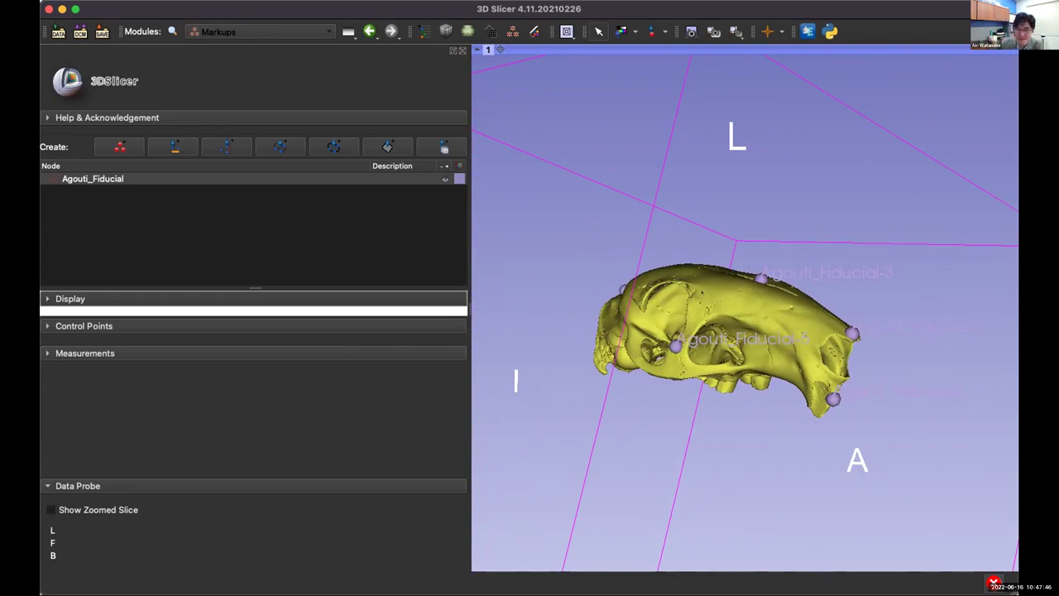
{"action": "left_click_drag", "start_coordinate": [585, 375], "coordinate": [840, 380]}
{"action": "scroll", "coordinate": [745, 311], "scroll_direction": "up", "scroll_amount": 5}
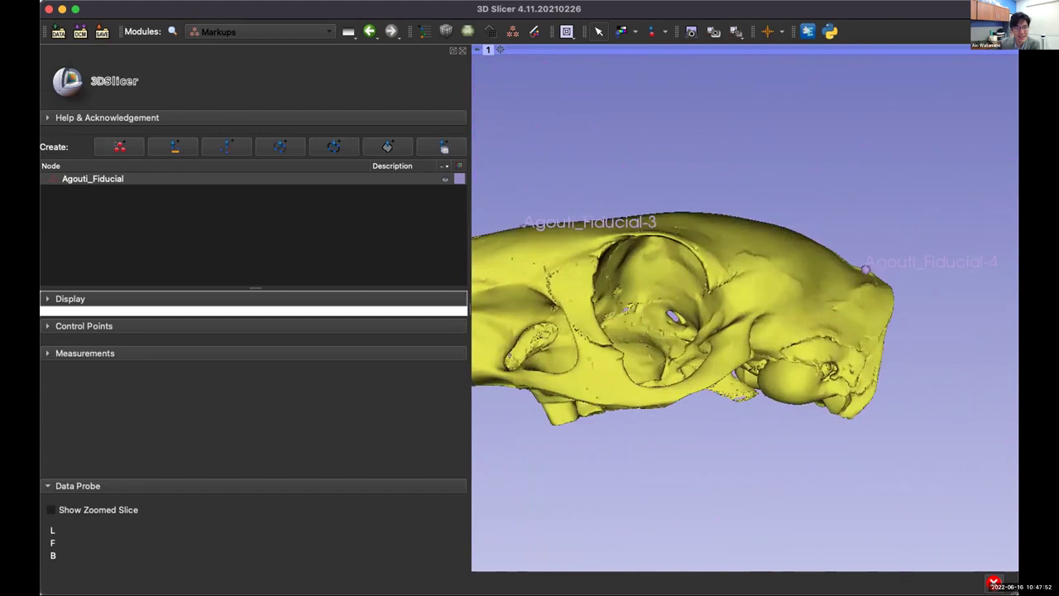
{"action": "left_click", "coordinate": [651, 32]}
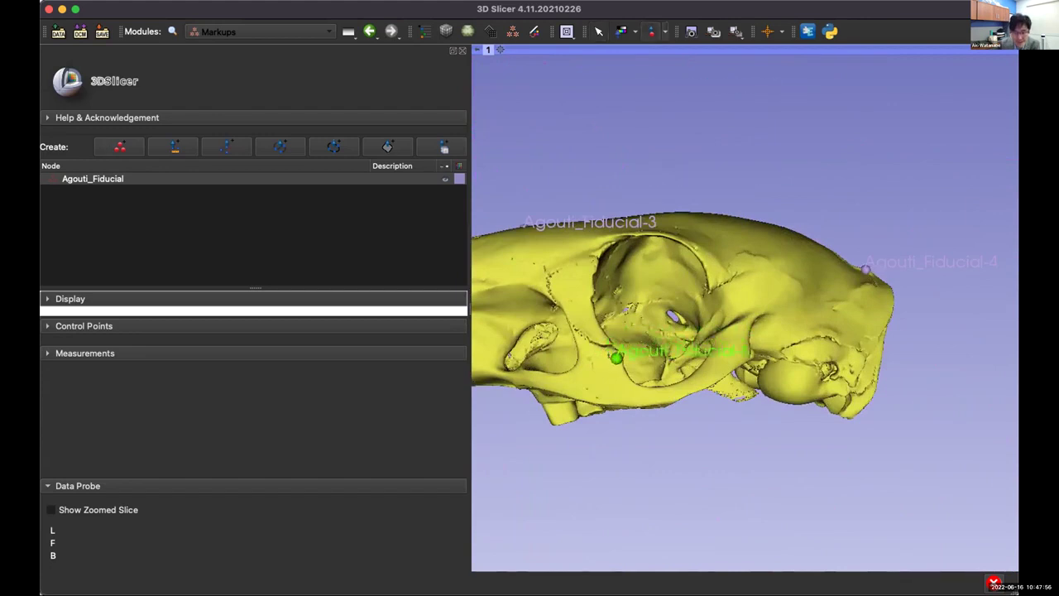
{"action": "scroll", "coordinate": [745, 310], "scroll_direction": "up", "scroll_amount": 3}
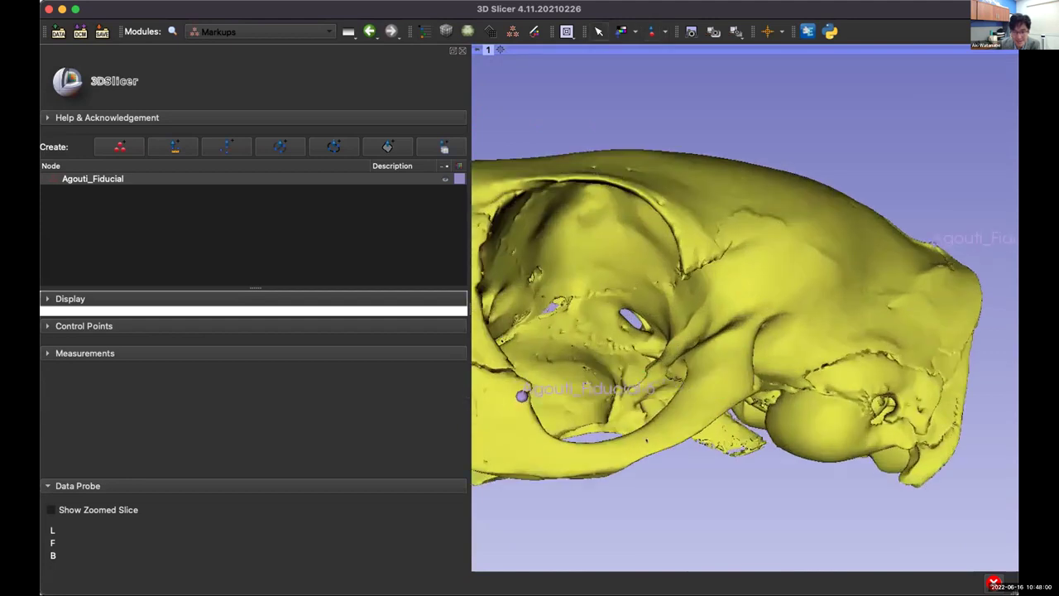
Change the display color of the Agouti_Fiducial landmarks to red (#dc0004).
{"action": "scroll", "coordinate": [745, 310], "scroll_direction": "down", "scroll_amount": 3}
{"action": "left_click_drag", "start_coordinate": [553, 441], "coordinate": [555, 111]}
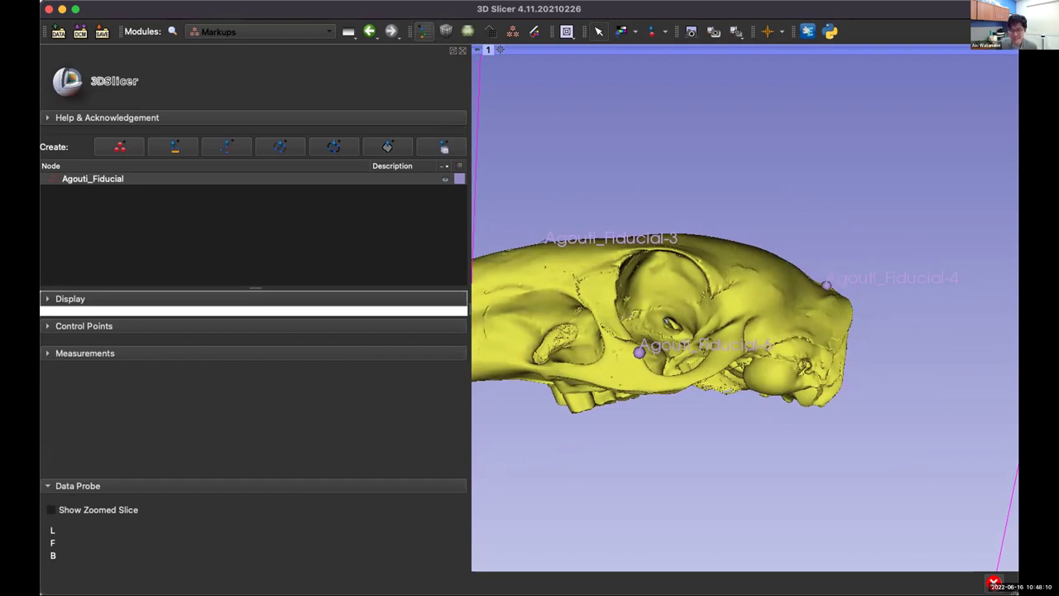
{"action": "left_click_drag", "start_coordinate": [711, 430], "coordinate": [659, 410]}
{"action": "scroll", "coordinate": [745, 447], "scroll_direction": "down", "scroll_amount": 2}
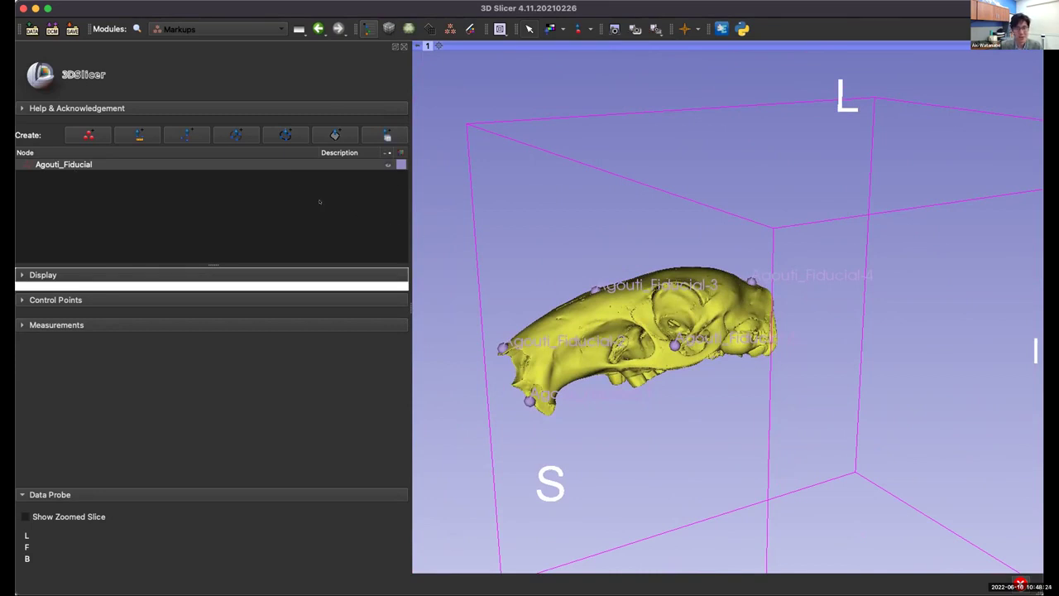
{"action": "left_click", "coordinate": [75, 165]}
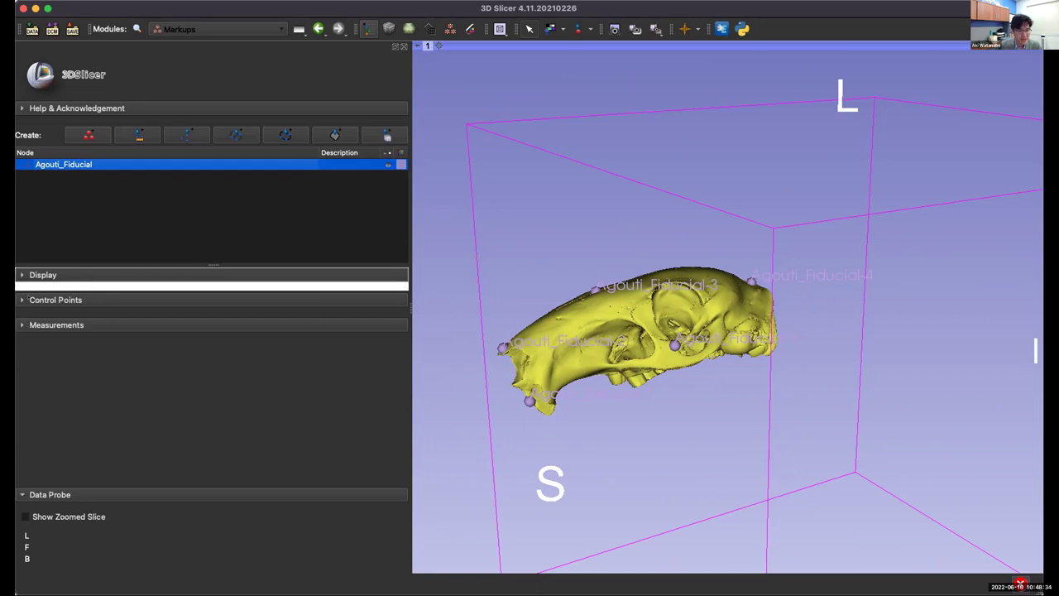
{"action": "left_click", "coordinate": [33, 275]}
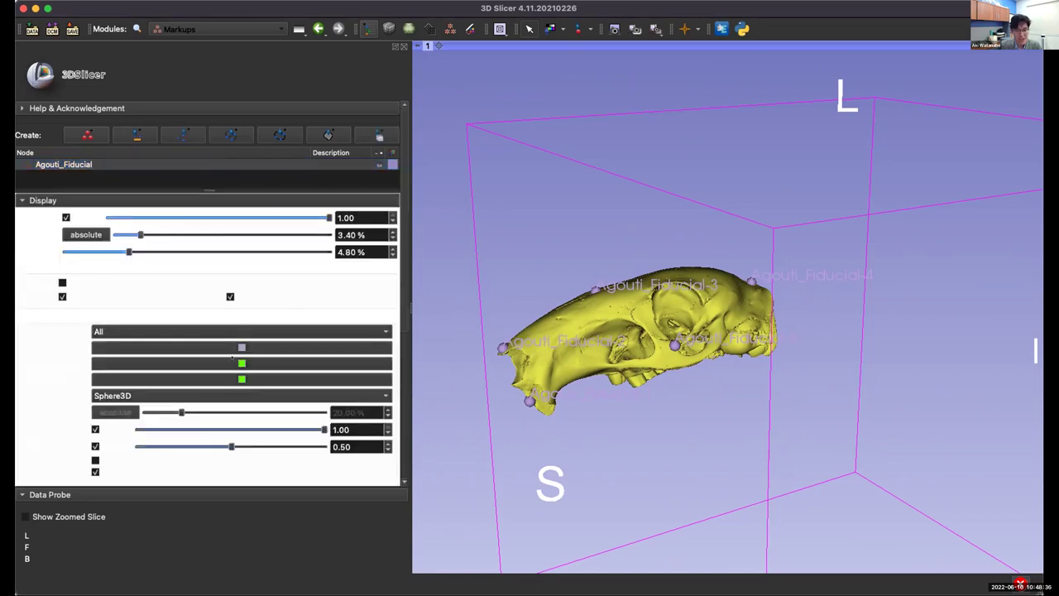
{"action": "mouse_move", "coordinate": [328, 218]}
{"action": "left_mouse_down"}
{"action": "mouse_move", "coordinate": [238, 218]}
{"action": "mouse_move", "coordinate": [328, 218]}
{"action": "left_mouse_up"}
{"action": "left_click", "coordinate": [260, 347]}
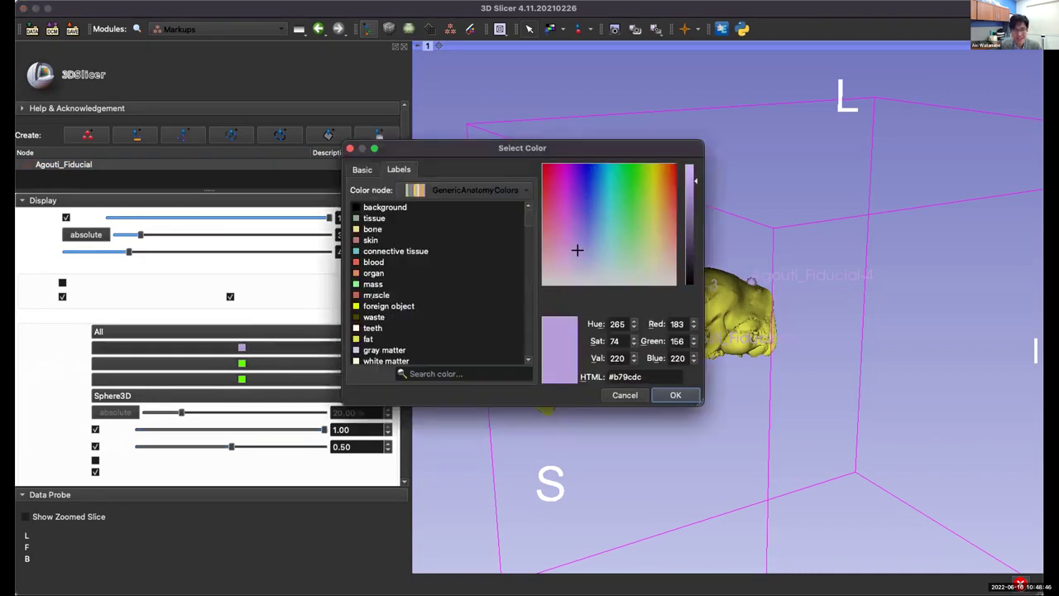
{"action": "left_click_drag", "start_coordinate": [577, 249], "coordinate": [538, 163]}
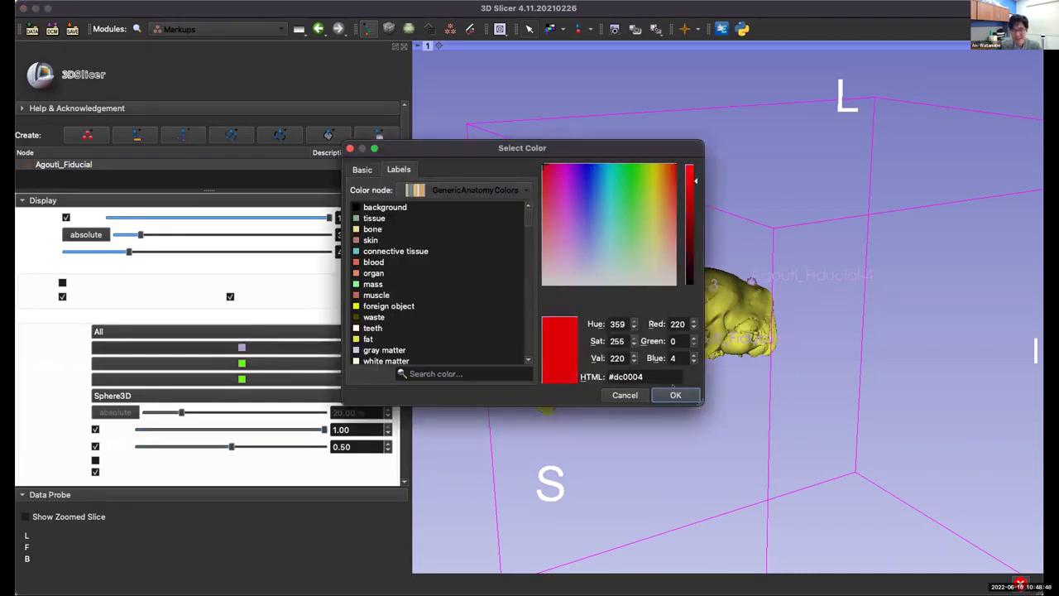
{"action": "left_click", "coordinate": [673, 390]}
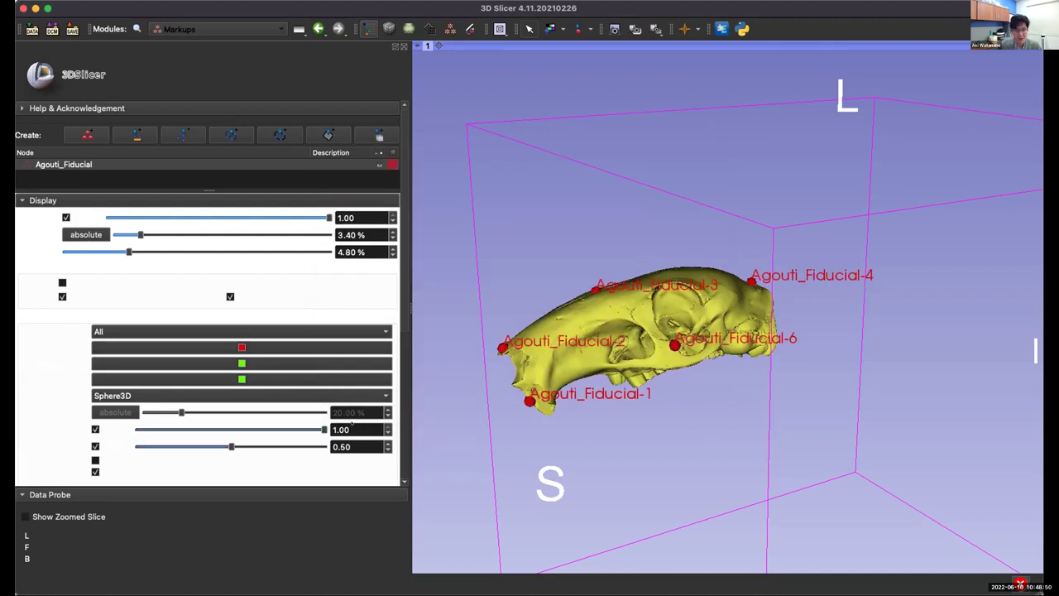
Show the control point list of Agouti_Fiducial and select the first landmark.
{"action": "left_click", "coordinate": [33, 200]}
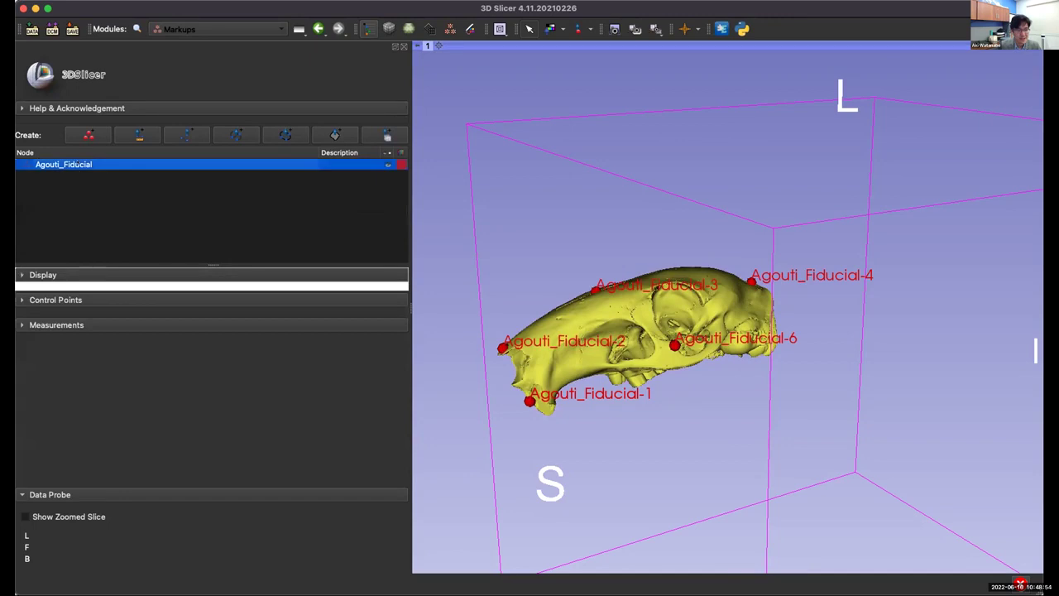
{"action": "left_click", "coordinate": [56, 324]}
{"action": "left_click", "coordinate": [57, 325]}
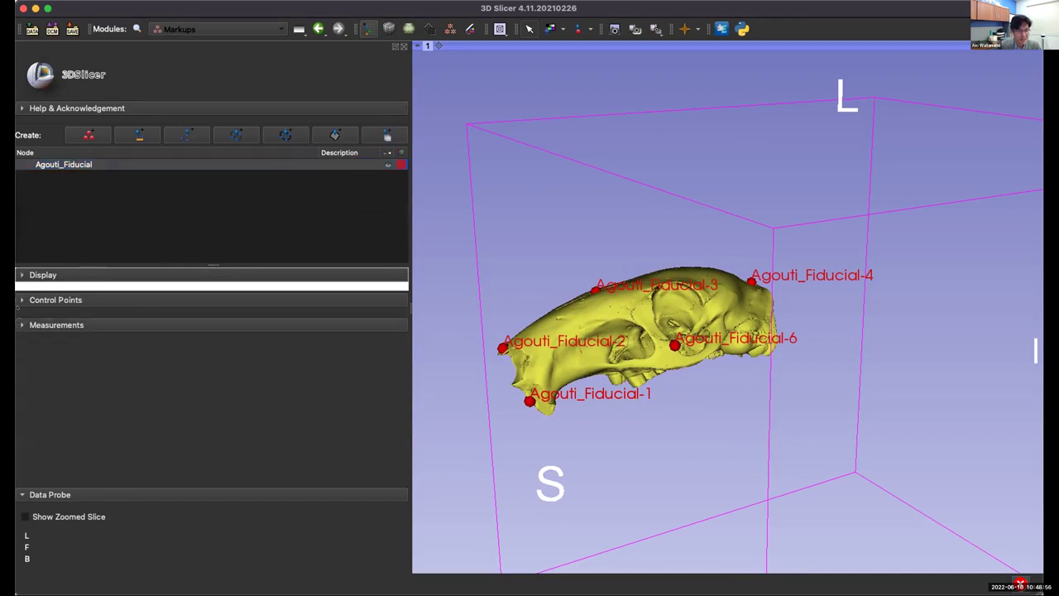
{"action": "left_click", "coordinate": [55, 300]}
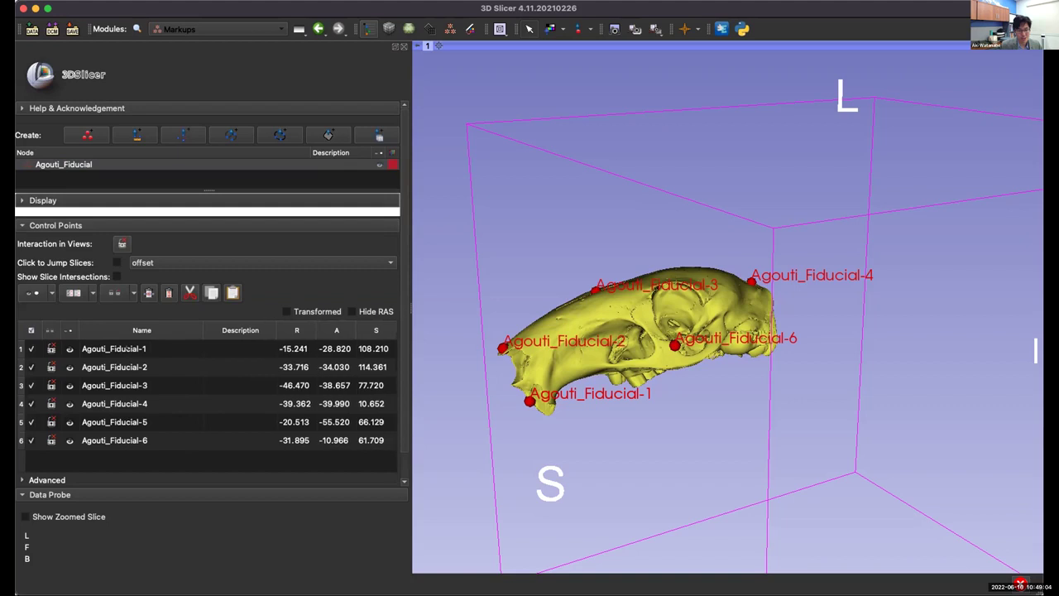
{"action": "left_click", "coordinate": [135, 348]}
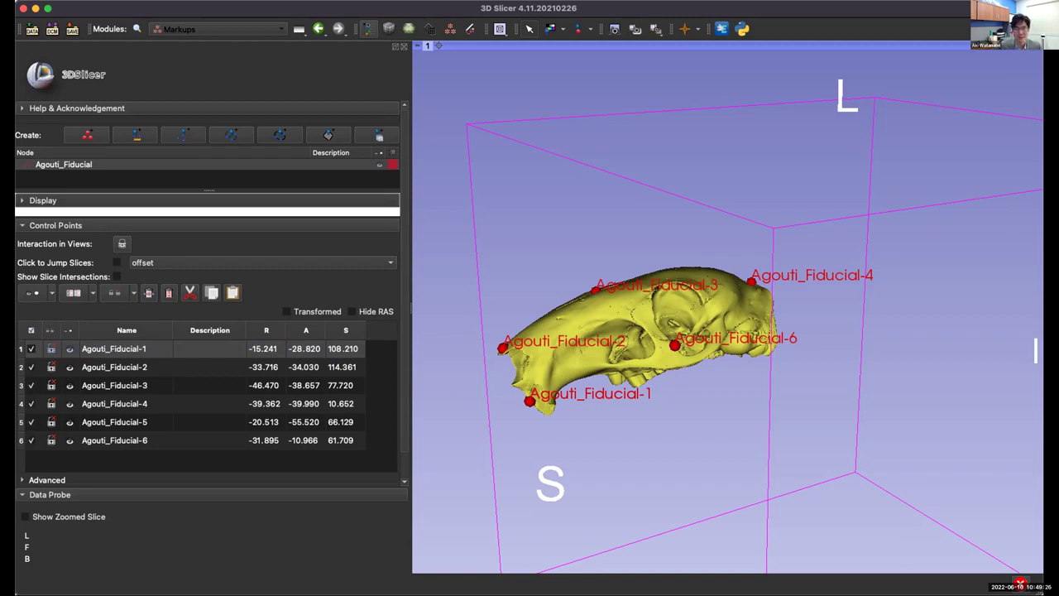
Hide the Dasyprocta agouti skull and the Agouti_Fiducial landmarks, and show the Felis_catus_NHMUK_1952.10.20.1 skull facing forward.
{"action": "left_click", "coordinate": [368, 29]}
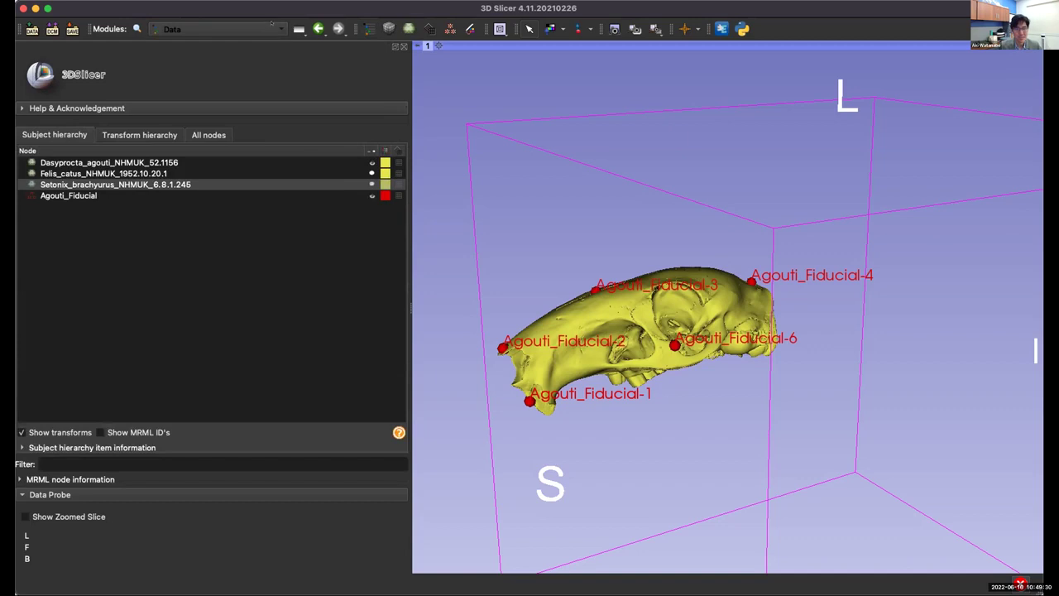
{"action": "left_click", "coordinate": [49, 195]}
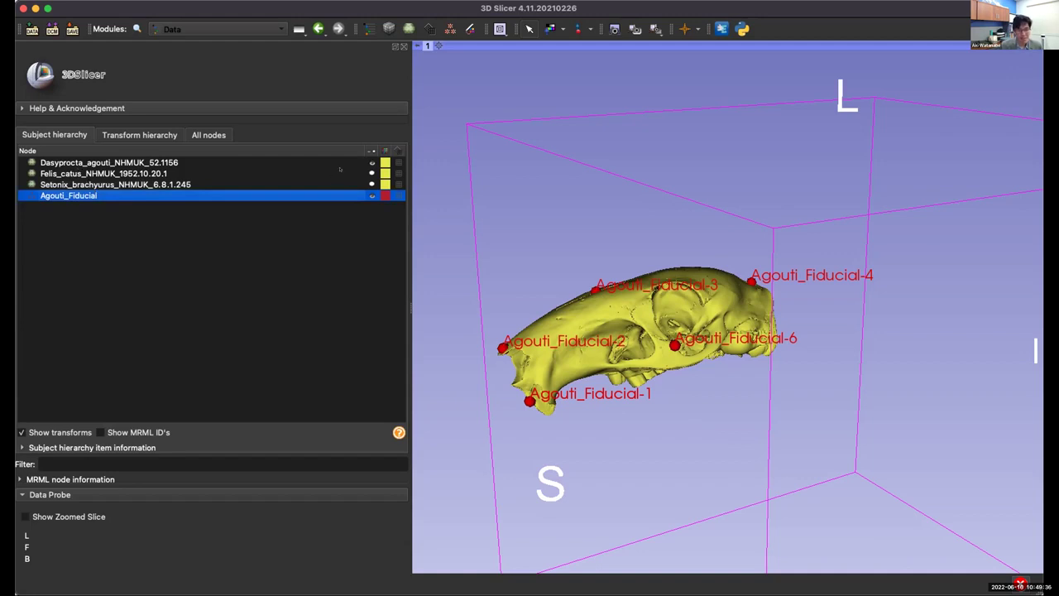
{"action": "left_click", "coordinate": [371, 162]}
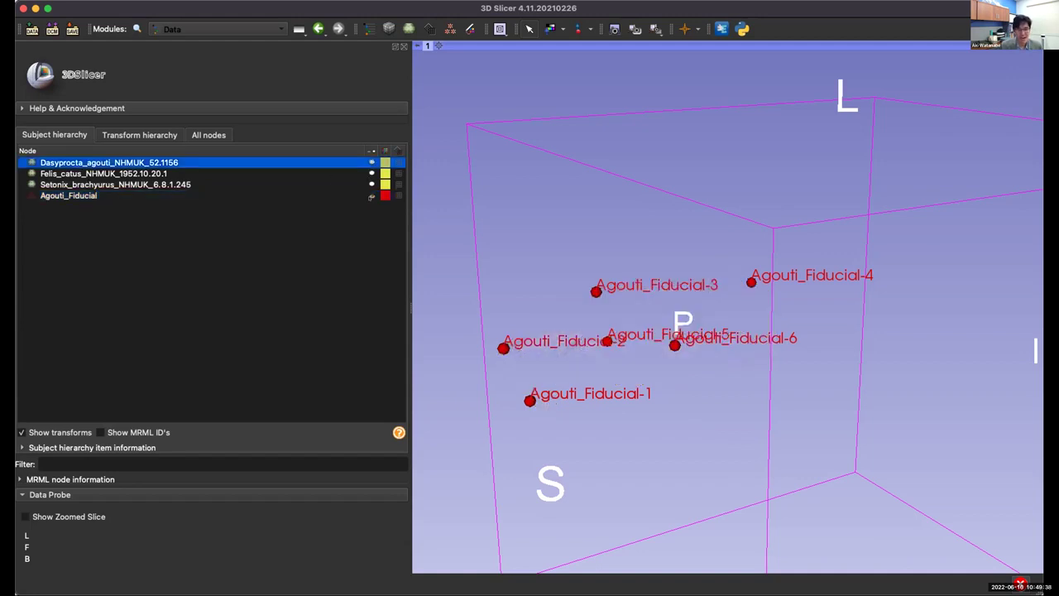
{"action": "left_click", "coordinate": [372, 195]}
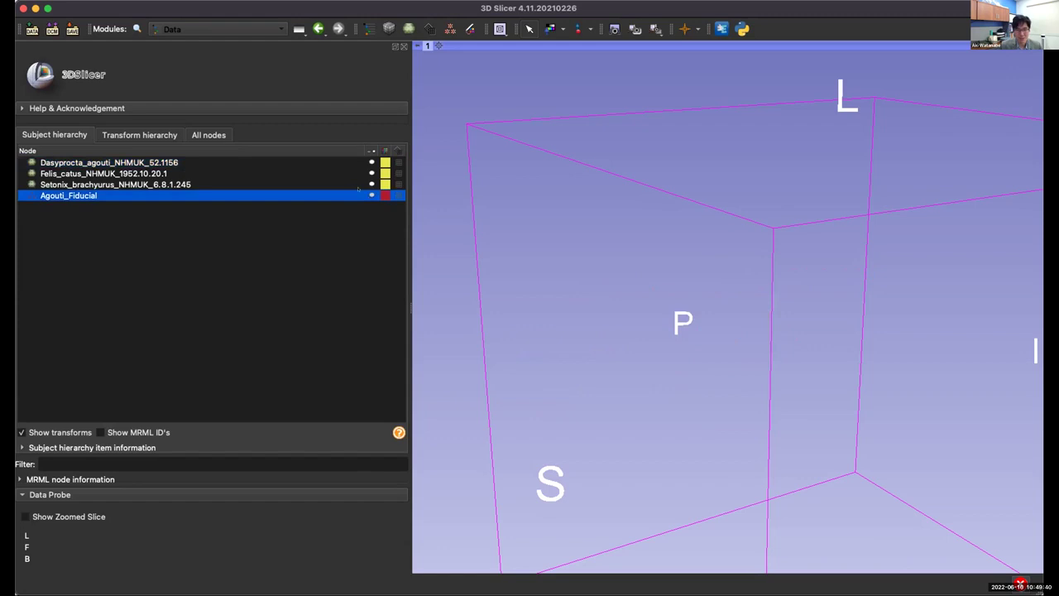
{"action": "left_click", "coordinate": [371, 174]}
{"action": "left_click_drag", "start_coordinate": [537, 298], "coordinate": [770, 347]}
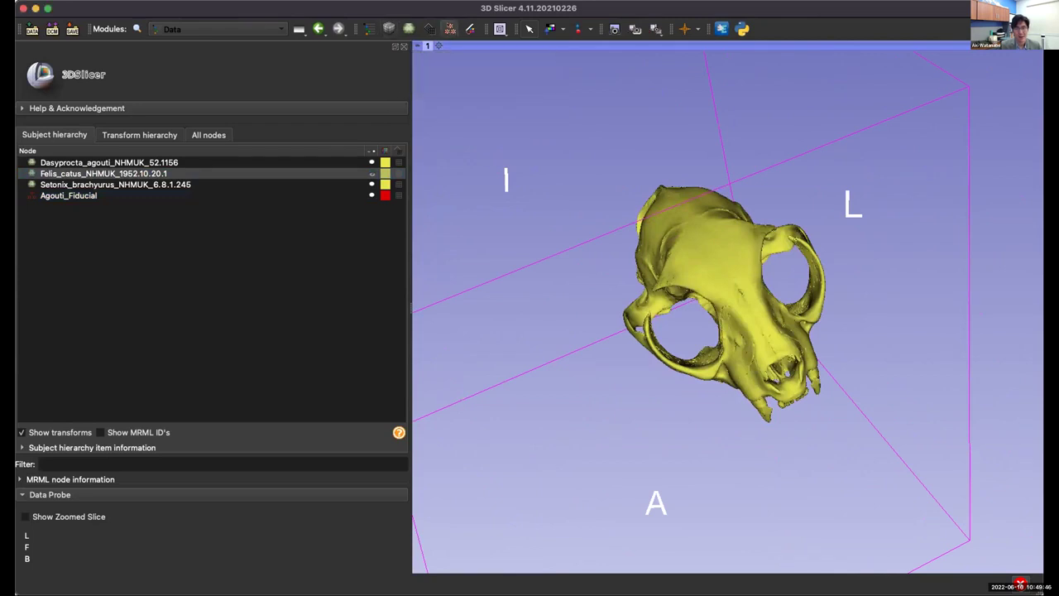
Create a new markups fiducial list and rename it Felis_Fiducial.
{"action": "left_click", "coordinate": [216, 29]}
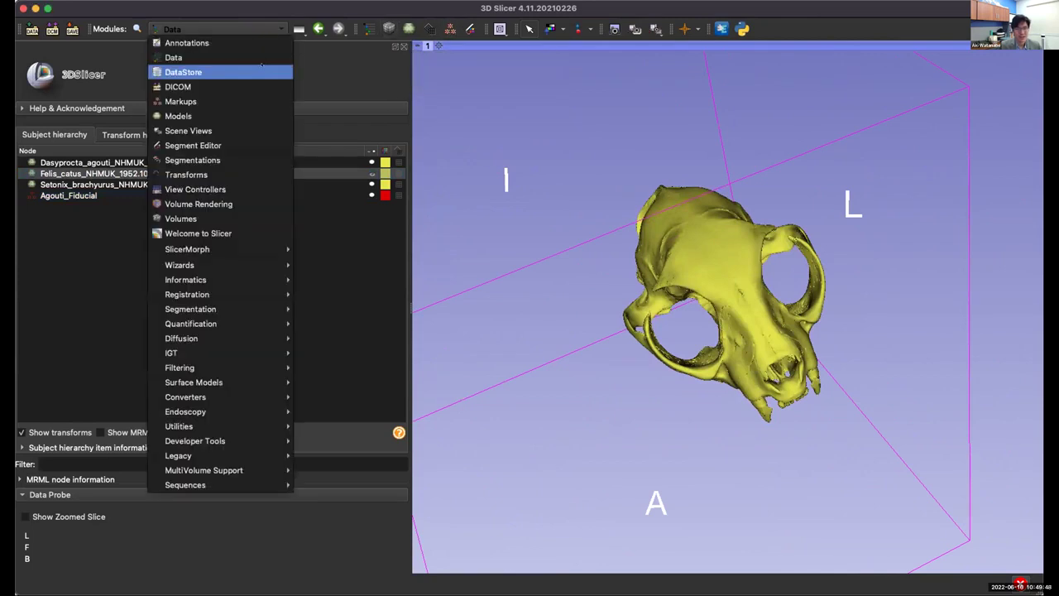
{"action": "left_click", "coordinate": [248, 101]}
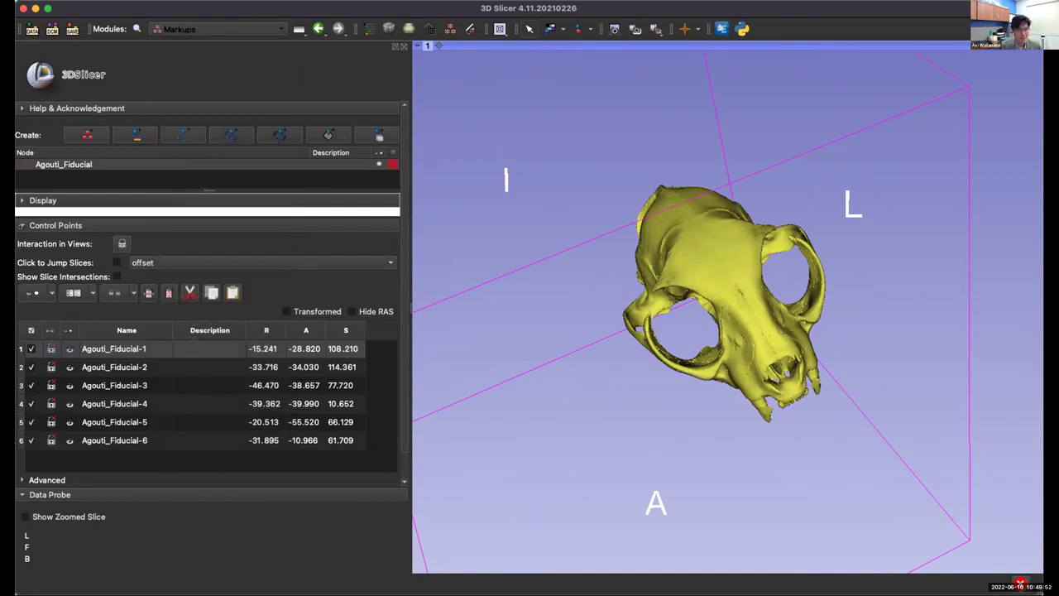
{"action": "left_click", "coordinate": [21, 225]}
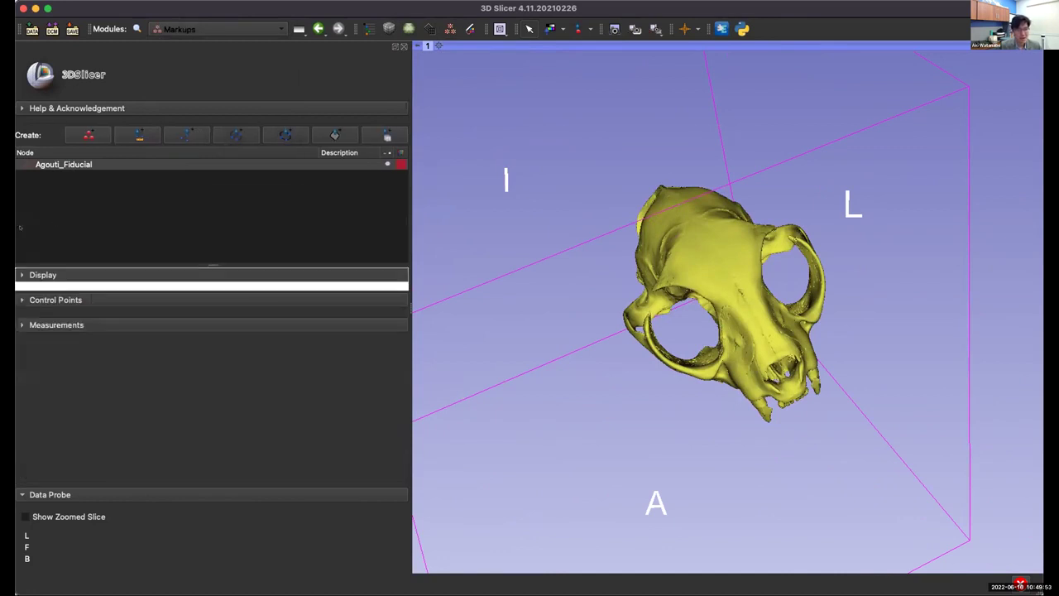
{"action": "double_click", "coordinate": [76, 164]}
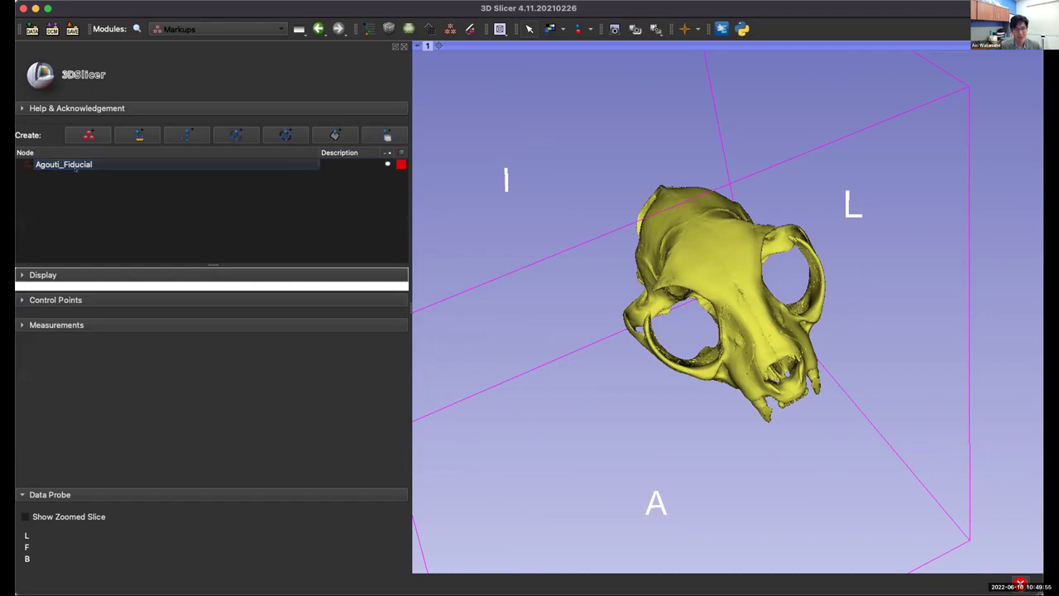
{"action": "left_click", "coordinate": [80, 131]}
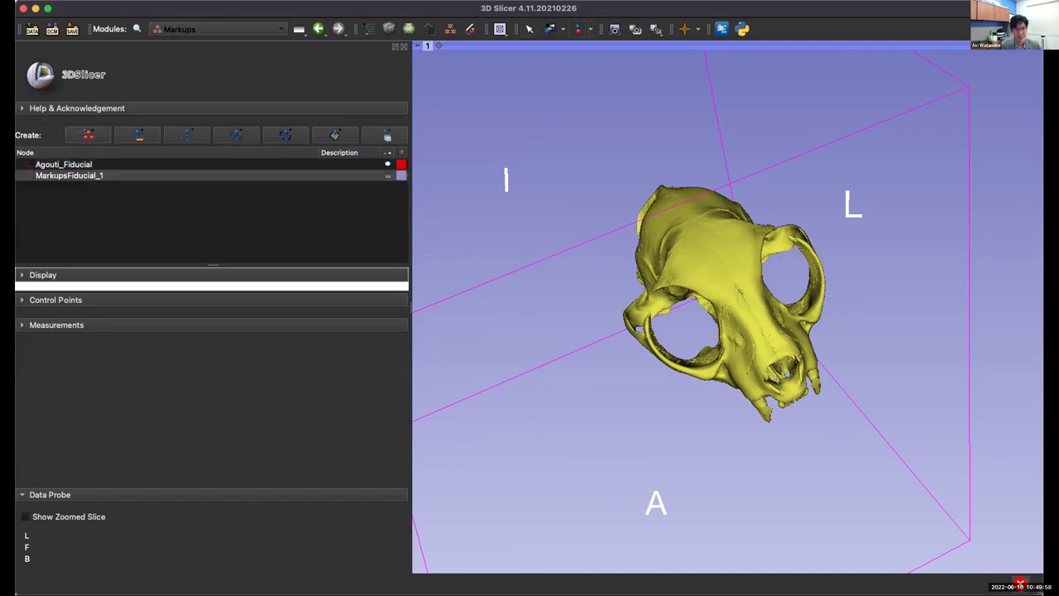
{"action": "left_click", "coordinate": [97, 175]}
{"action": "right_click", "coordinate": [96, 177]}
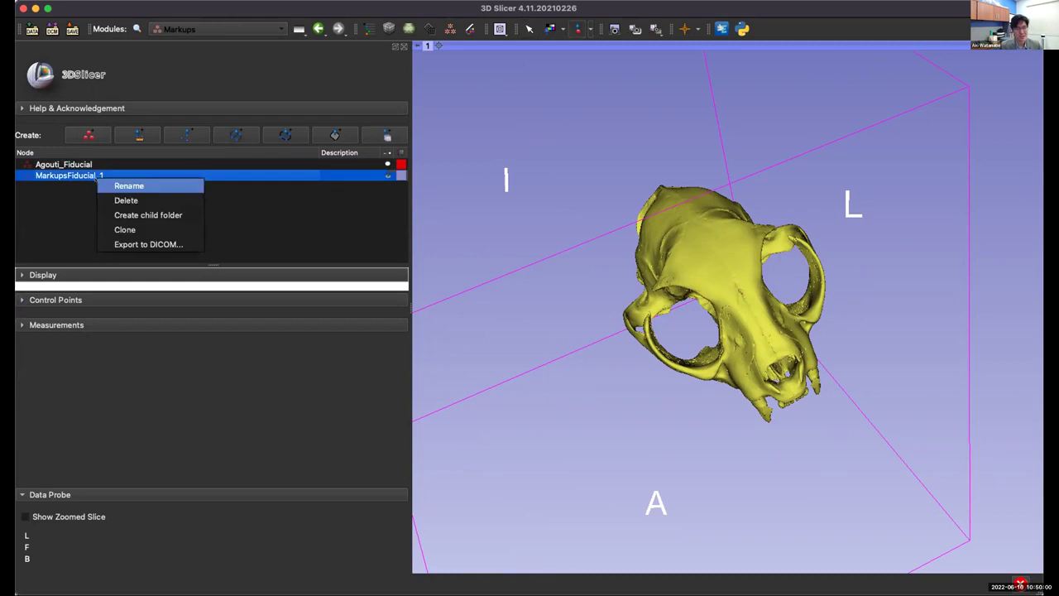
{"action": "left_click", "coordinate": [129, 186]}
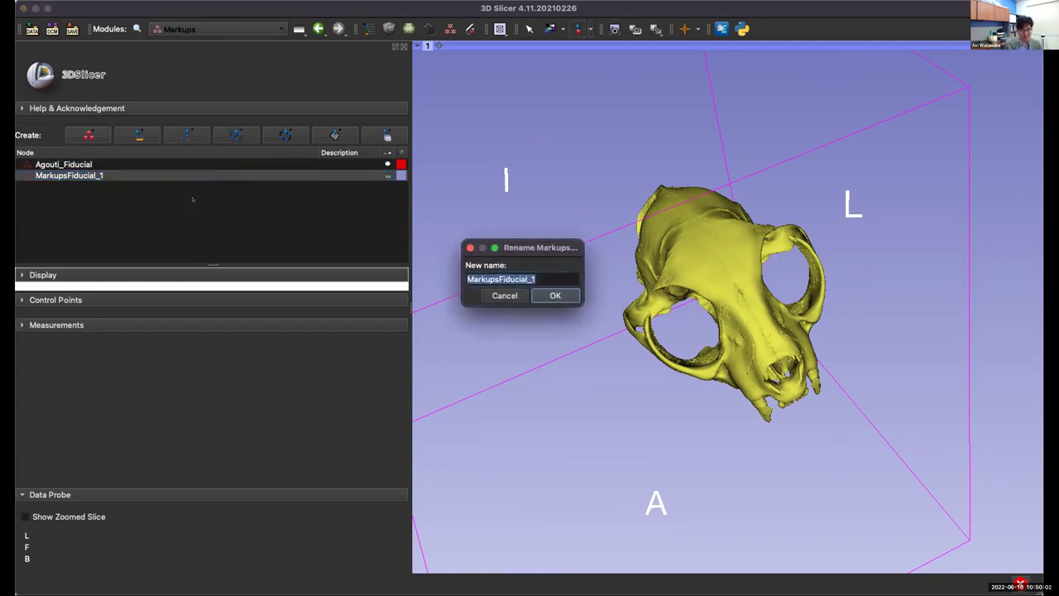
{"action": "type", "text": "Felis_"}
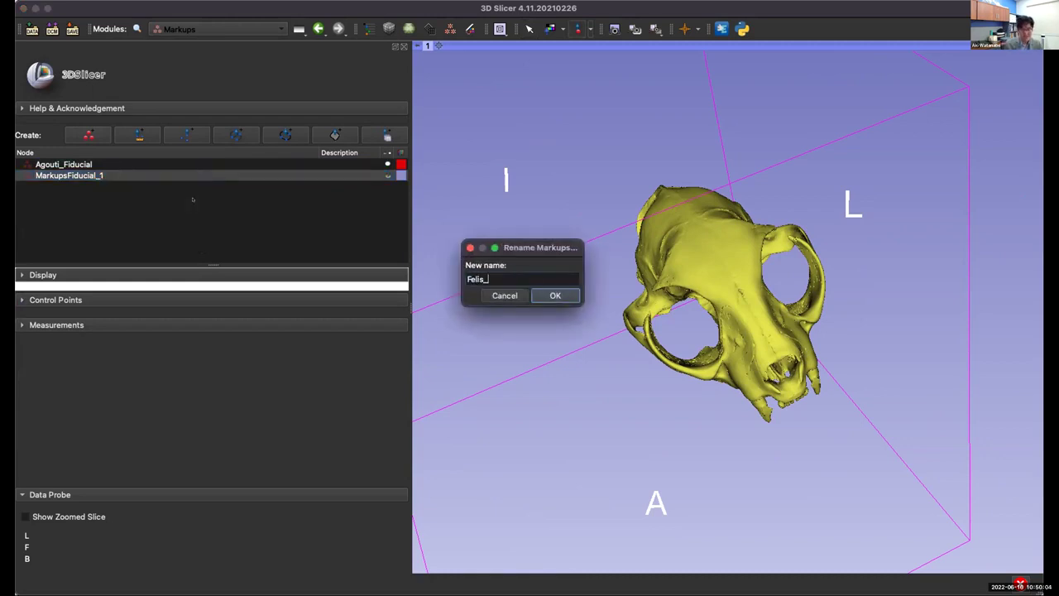
{"action": "type", "text": "Fiducial"}
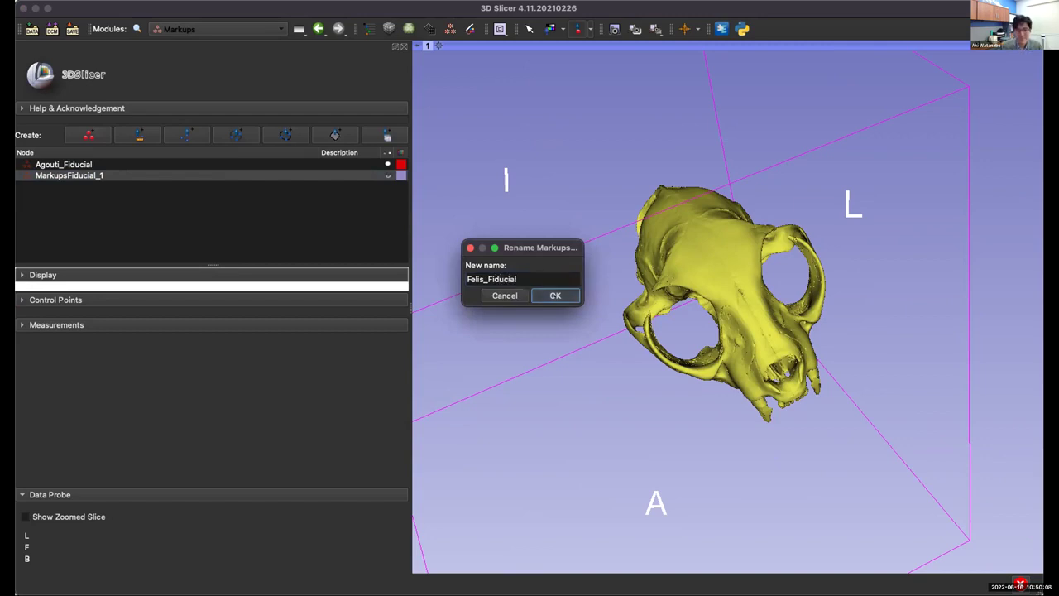
{"action": "left_click", "coordinate": [556, 296]}
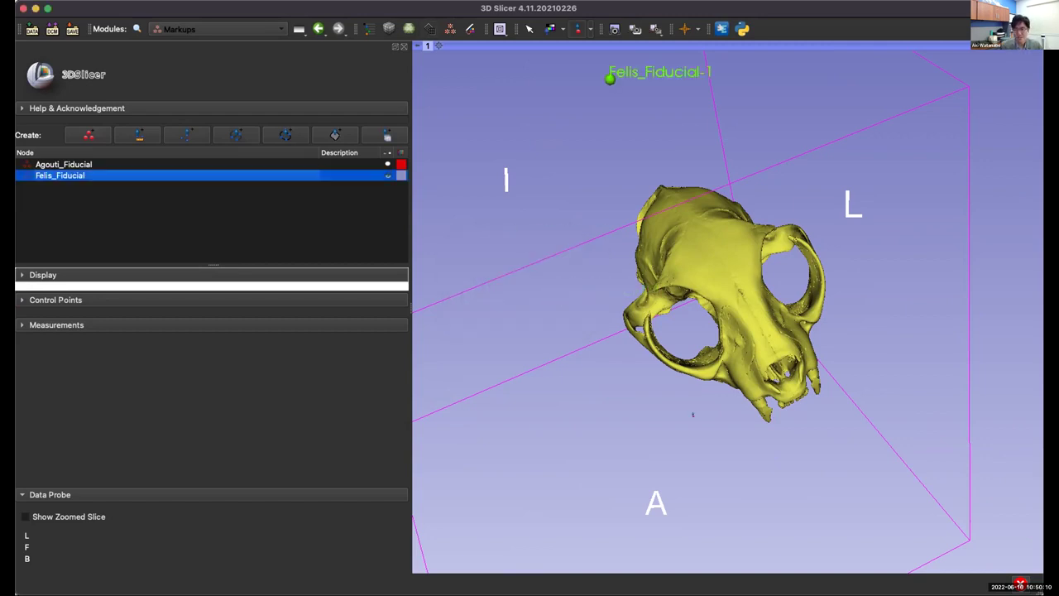
Place the first two Felis_Fiducial landmarks on the cat skull's midline, at the front incisors and at the upper edge of the nasal opening.
{"action": "left_click", "coordinate": [795, 414]}
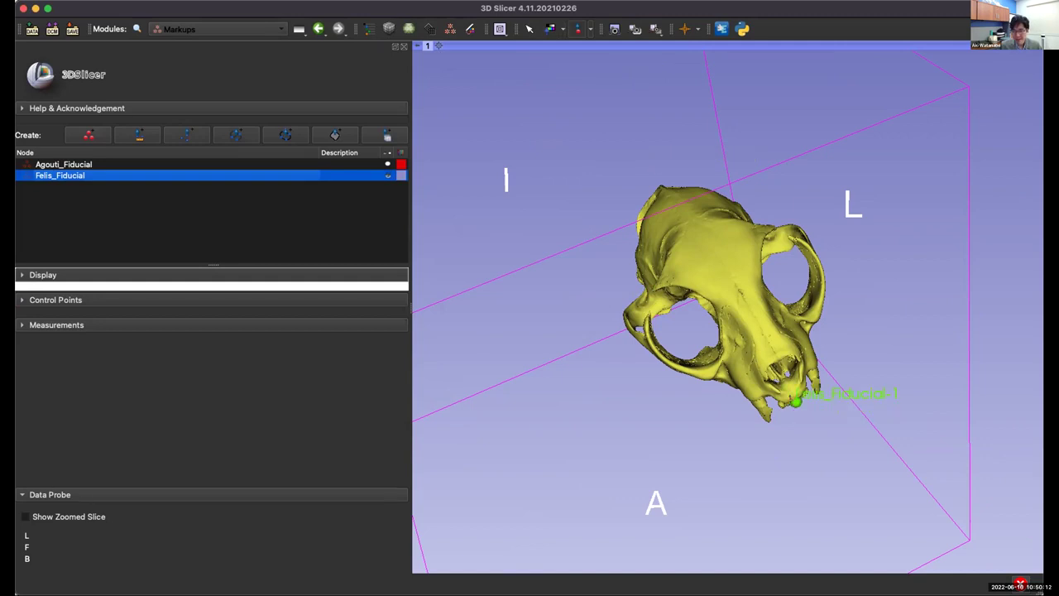
{"action": "left_click_drag", "start_coordinate": [795, 414], "coordinate": [799, 480]}
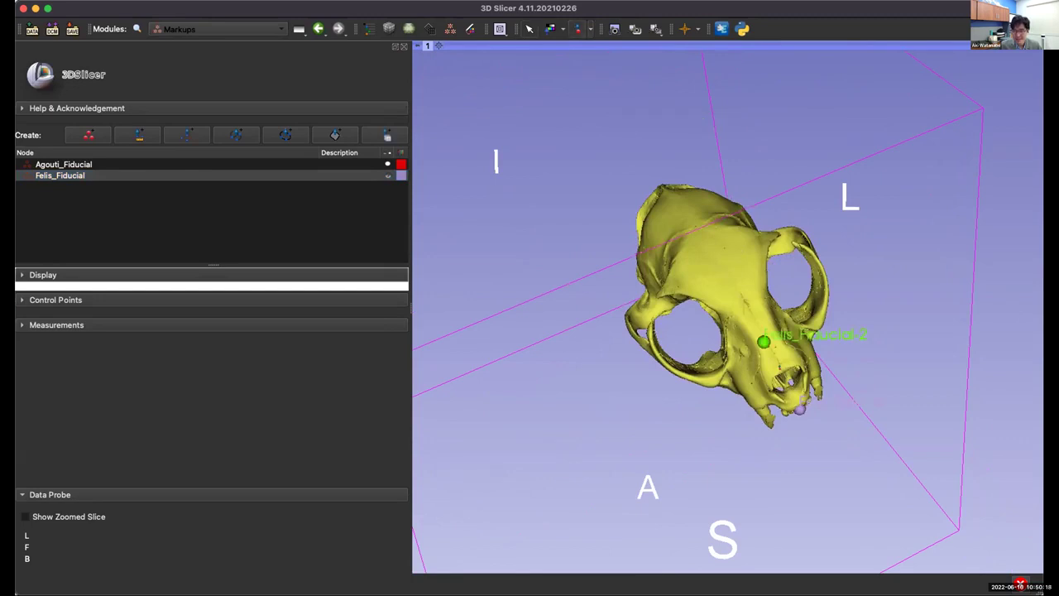
{"action": "left_click", "coordinate": [785, 369]}
Place the third landmark on the cat skull's midline between the orbits and the fourth at the rear end of the skull roof.
{"action": "left_click", "coordinate": [577, 28]}
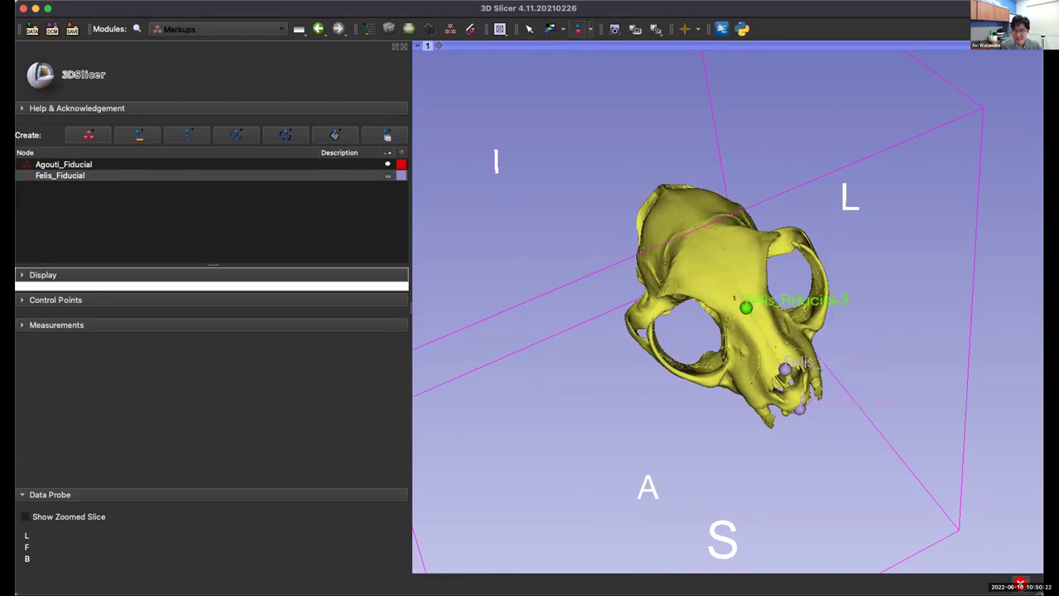
{"action": "left_click_drag", "start_coordinate": [744, 298], "coordinate": [695, 464]}
{"action": "left_click", "coordinate": [577, 28]}
{"action": "left_click", "coordinate": [633, 186]}
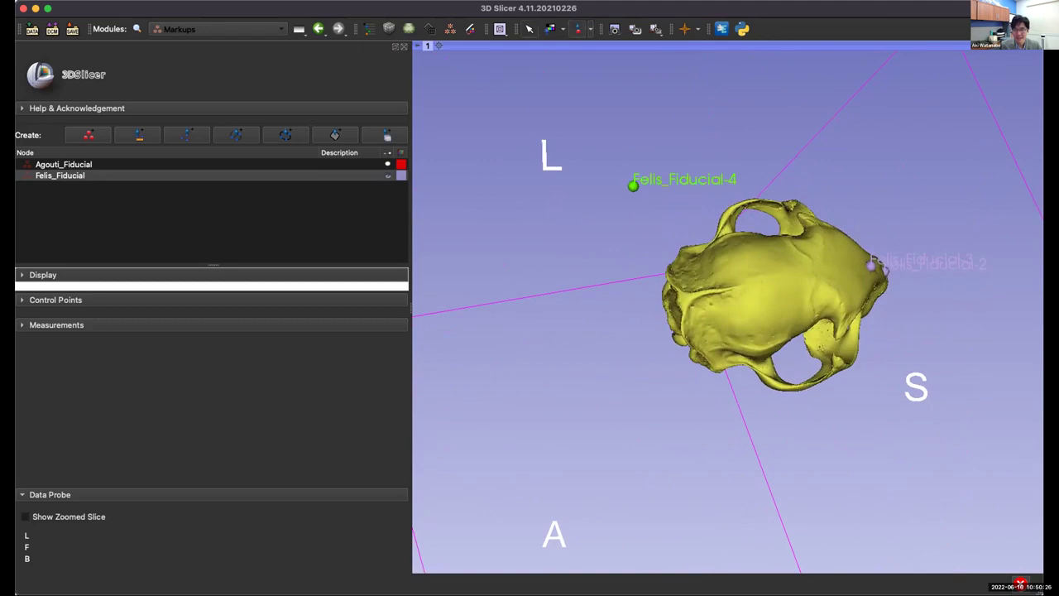
{"action": "left_click_drag", "start_coordinate": [634, 185], "coordinate": [692, 238]}
{"action": "left_click_drag", "start_coordinate": [730, 346], "coordinate": [781, 300]}
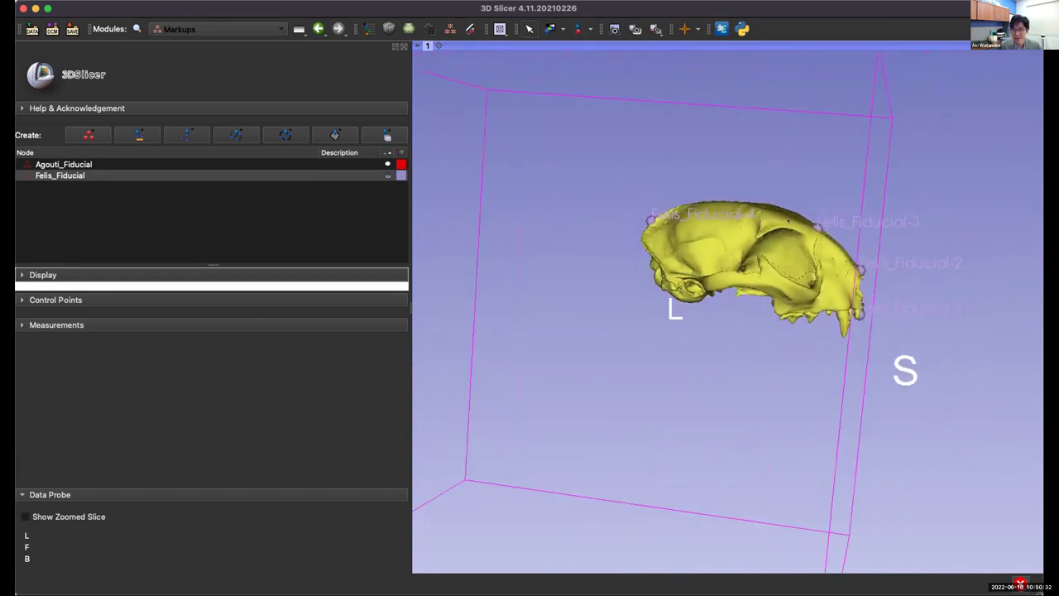
Place the fifth landmark on the lower orbital rim, on the side seen with the cat's snout facing right.
{"action": "scroll", "coordinate": [789, 219], "scroll_direction": "up", "scroll_amount": 3}
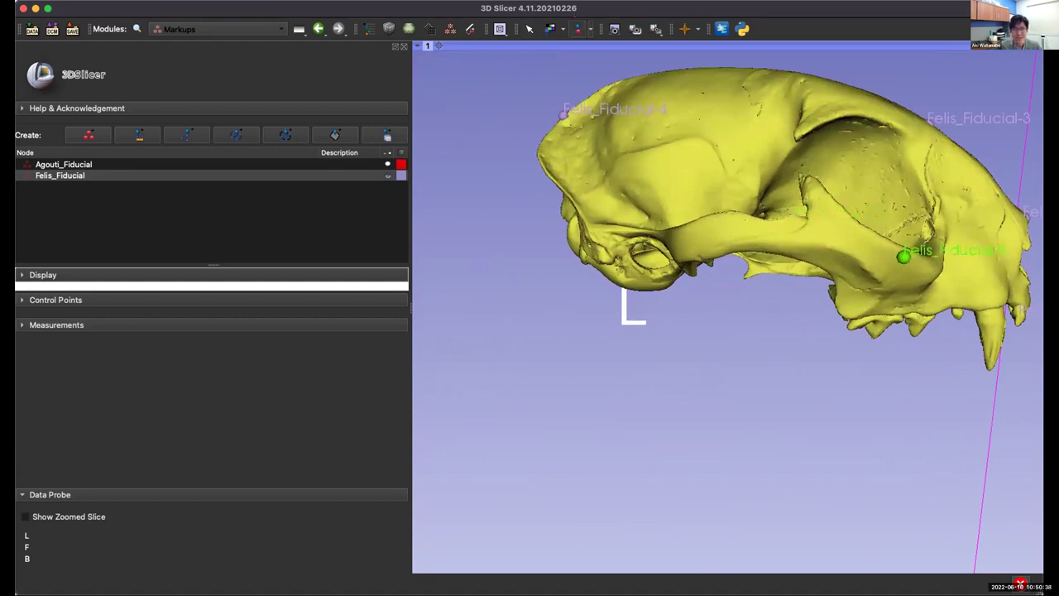
{"action": "left_click", "coordinate": [800, 241]}
{"action": "mouse_move", "coordinate": [800, 241]}
{"action": "left_mouse_down"}
{"action": "mouse_move", "coordinate": [596, 248]}
{"action": "mouse_move", "coordinate": [554, 290]}
{"action": "left_mouse_up"}
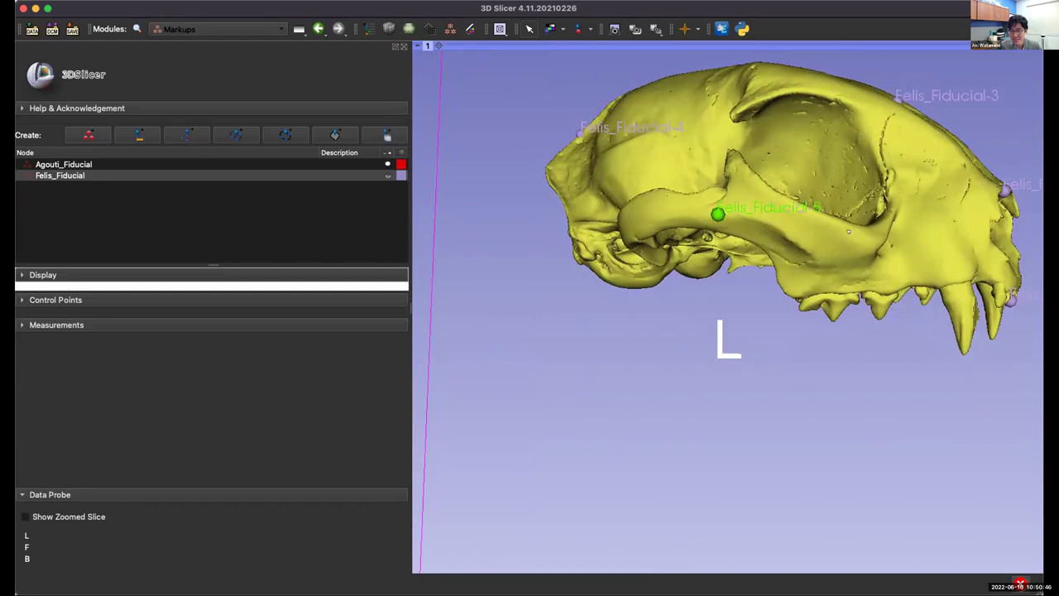
{"action": "left_click", "coordinate": [854, 227]}
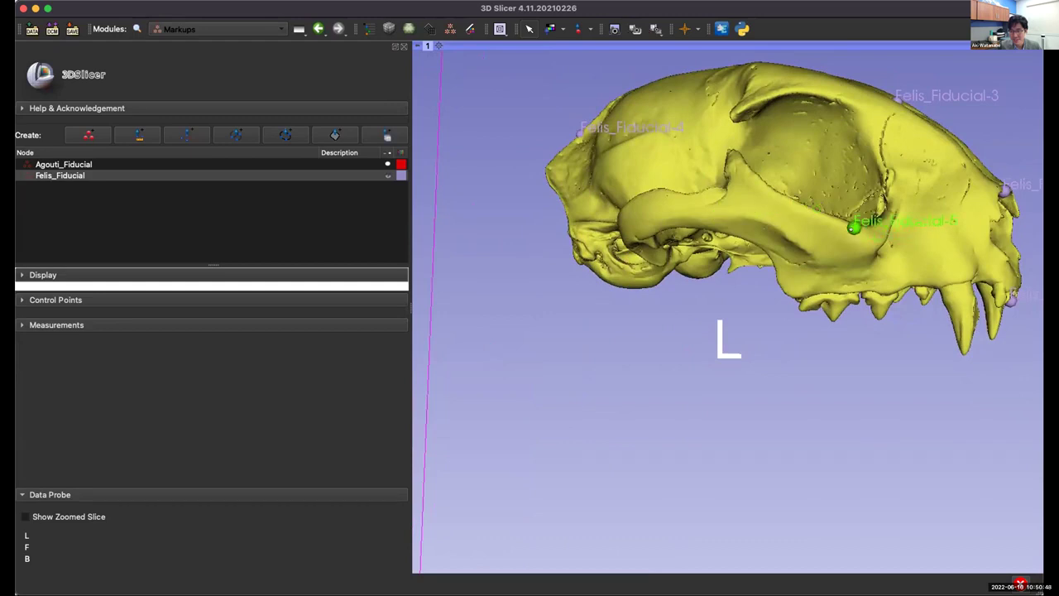
Place the sixth landmark at the matching point on the lower orbital rim on the opposite side of the cat skull.
{"action": "left_click_drag", "start_coordinate": [799, 344], "coordinate": [678, 360]}
{"action": "left_click", "coordinate": [579, 28]}
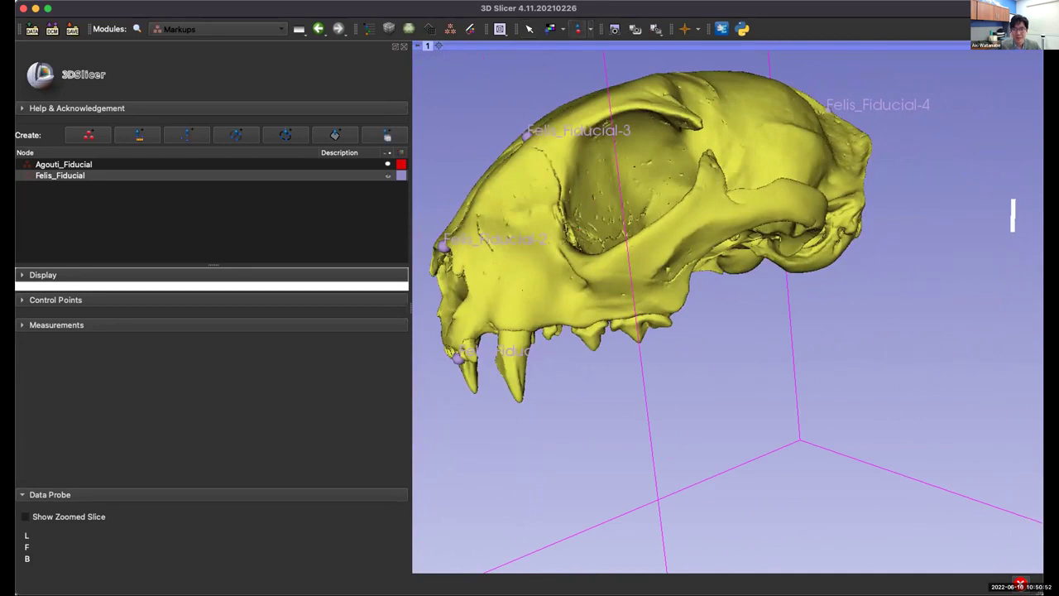
{"action": "left_click", "coordinate": [596, 262]}
{"action": "left_click_drag", "start_coordinate": [585, 348], "coordinate": [752, 334]}
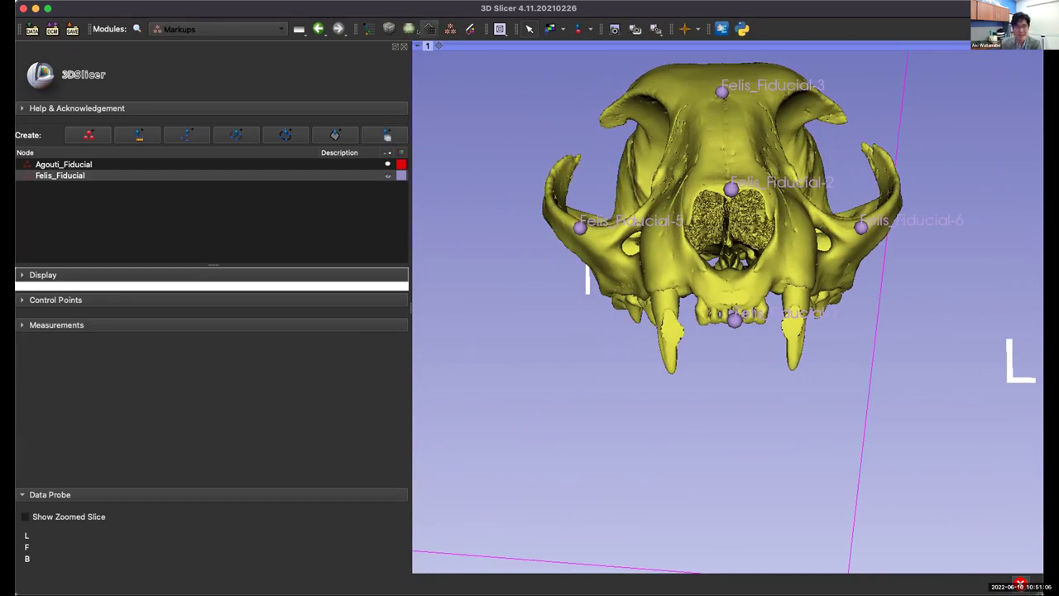
Hide the Felis catus skull and the Felis_Fiducial landmarks, and show the Setonix_brachyurus_NHMUK_6.8.1.245 skull in an upright view.
{"action": "left_click", "coordinate": [240, 29]}
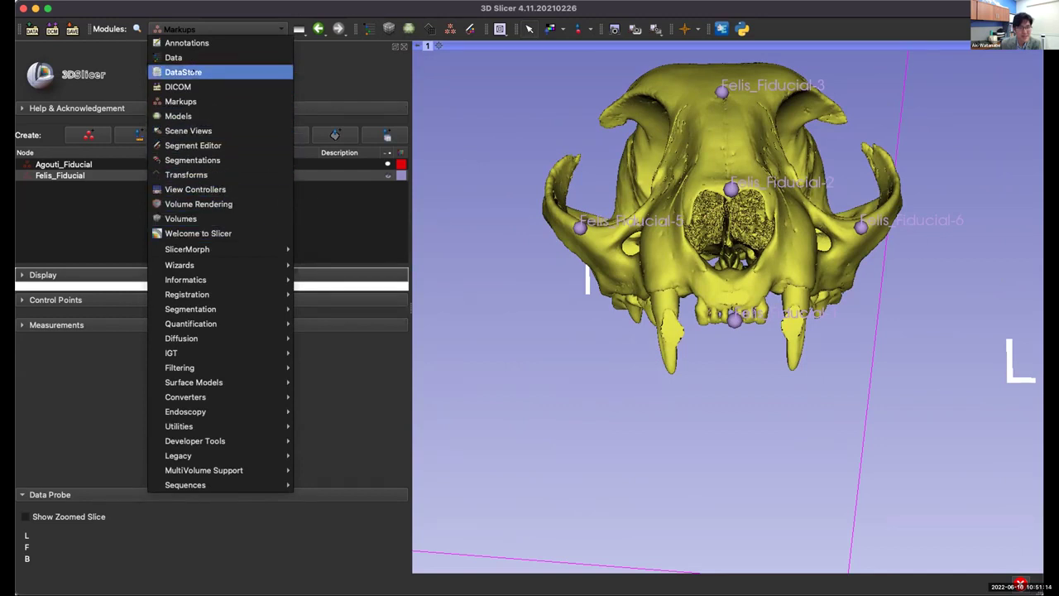
{"action": "left_click", "coordinate": [191, 59]}
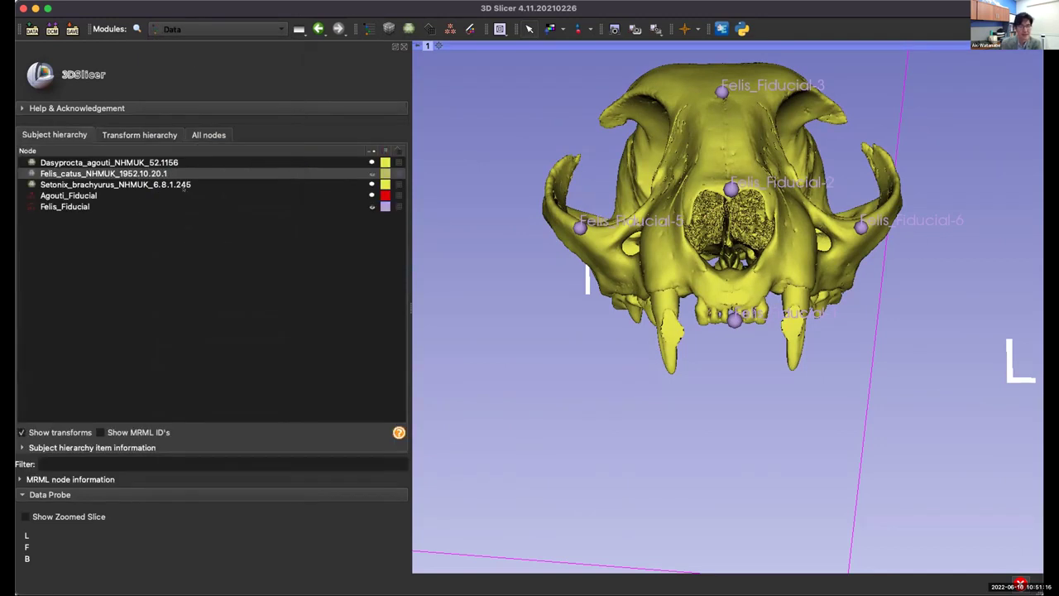
{"action": "left_click", "coordinate": [372, 173]}
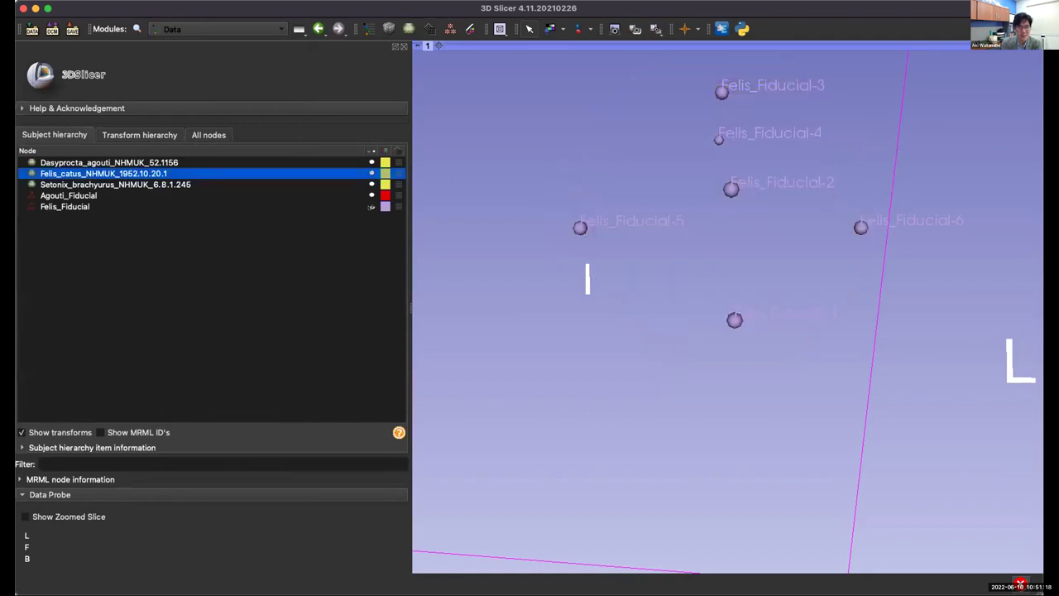
{"action": "left_click", "coordinate": [372, 207]}
{"action": "left_click", "coordinate": [319, 183]}
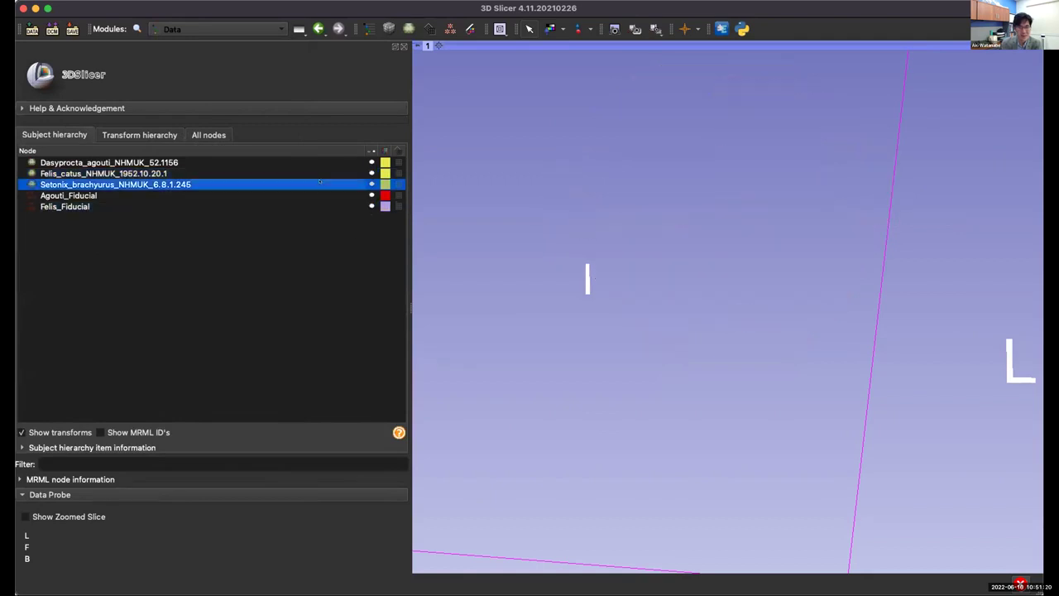
{"action": "left_click", "coordinate": [371, 183]}
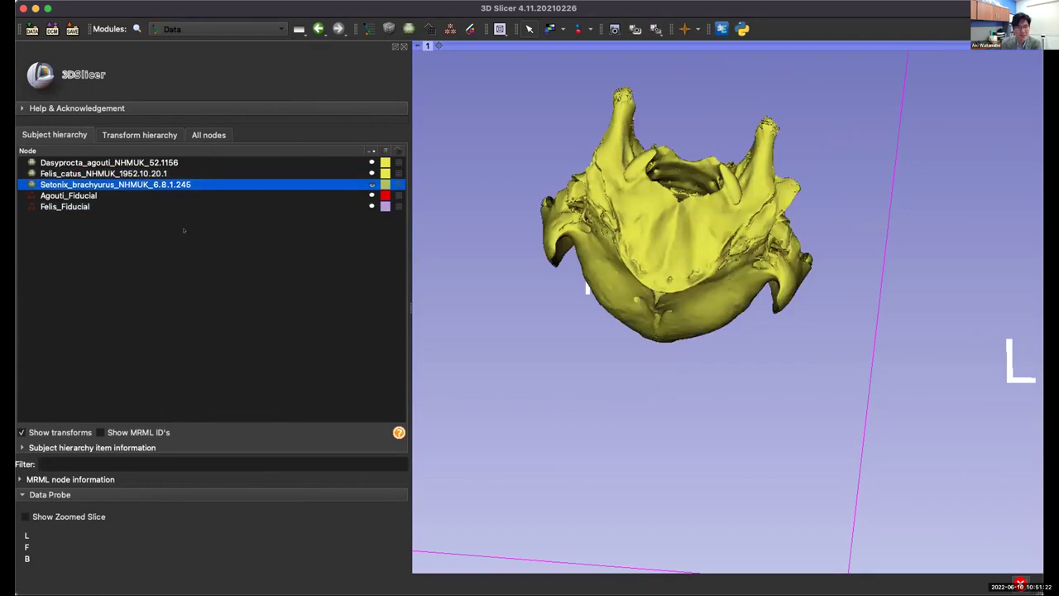
{"action": "left_click_drag", "start_coordinate": [586, 285], "coordinate": [662, 165]}
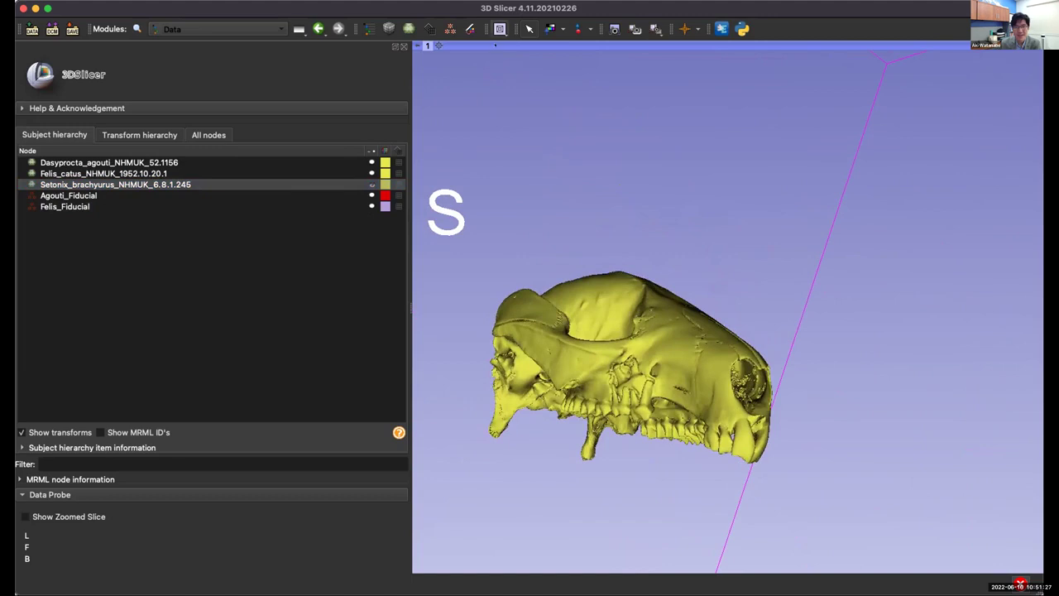
Create a third markups fiducial list and place its first landmark on the midline at the Setonix skull's front incisors.
{"action": "left_click", "coordinate": [248, 29]}
{"action": "left_click", "coordinate": [223, 101]}
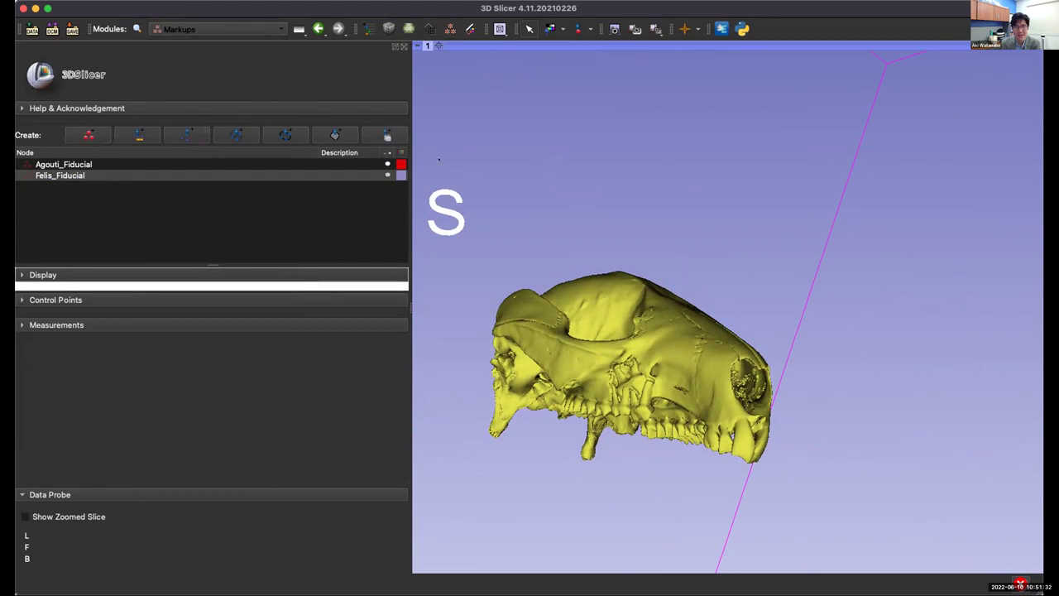
{"action": "left_click_drag", "start_coordinate": [683, 296], "coordinate": [572, 300]}
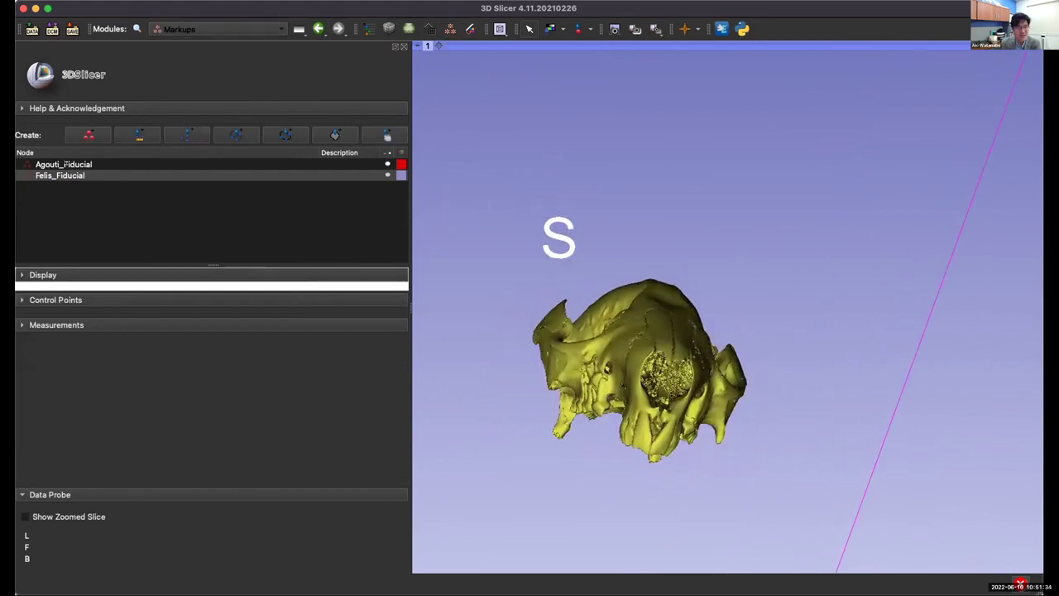
{"action": "left_click", "coordinate": [88, 135]}
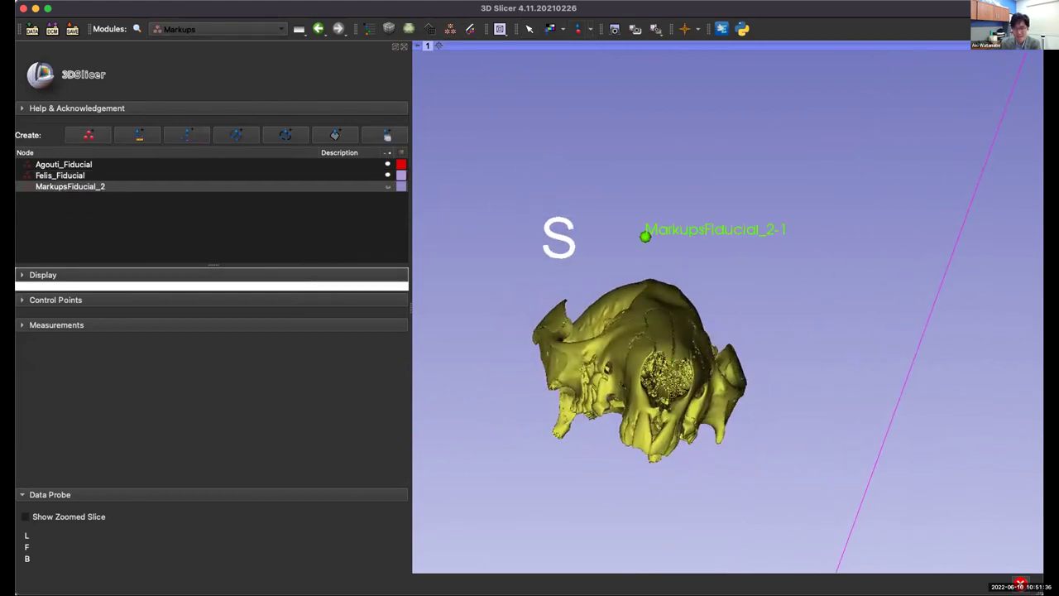
{"action": "left_click", "coordinate": [662, 414]}
{"action": "left_click_drag", "start_coordinate": [662, 414], "coordinate": [487, 84]}
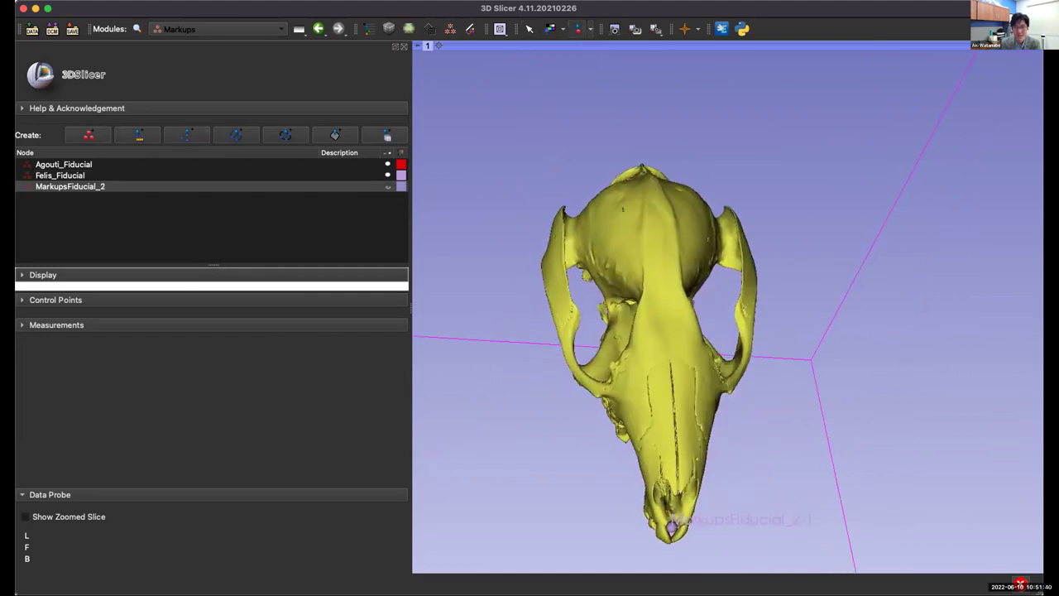
Place the second landmark at the front midline tip of the Setonix skull's nasal bones and the third at the rear end of their midline suture.
{"action": "left_click", "coordinate": [678, 490]}
{"action": "left_click", "coordinate": [577, 29]}
{"action": "left_click", "coordinate": [609, 117]}
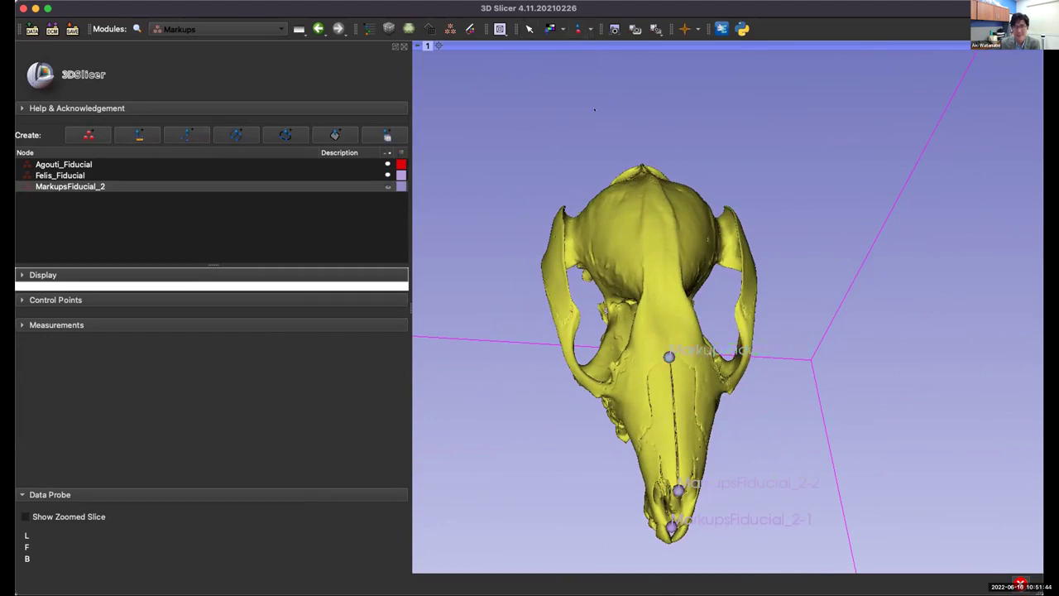
Place the fourth landmark on the midline at the back edge of the Setonix skull's braincase.
{"action": "key", "text": "Down"}
{"action": "key", "text": "Down"}
{"action": "left_click", "coordinate": [578, 28]}
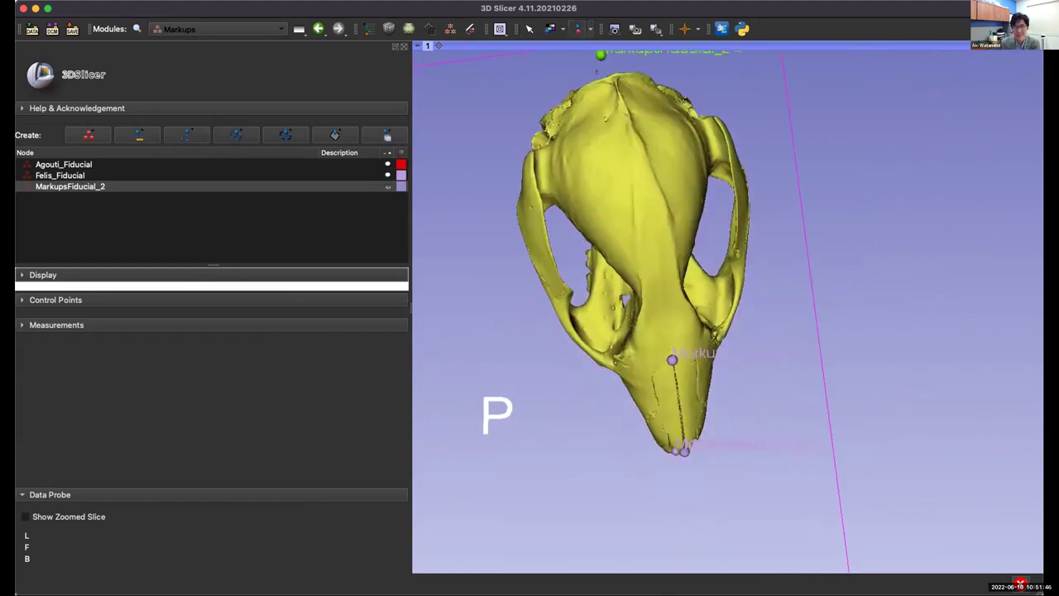
{"action": "left_click", "coordinate": [610, 80]}
Place the fifth landmark on the Setonix skull's lower orbital rim with the snout facing right, and the sixth at the matching point on the opposite side.
{"action": "key", "text": "Up"}
{"action": "key", "text": "Up"}
{"action": "key", "text": "Left"}
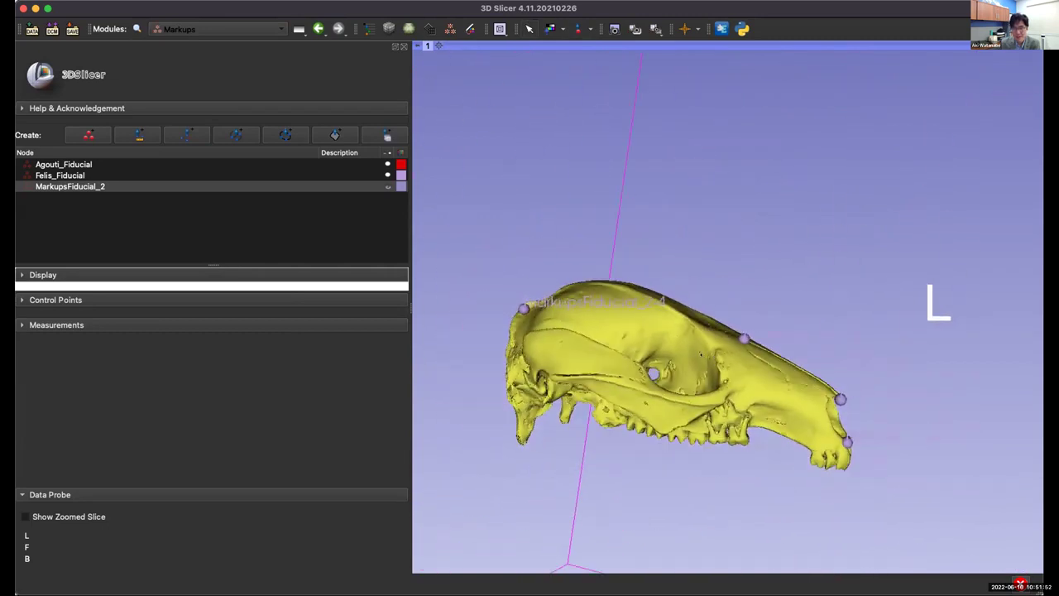
{"action": "scroll", "coordinate": [729, 309], "scroll_direction": "up", "scroll_amount": 3}
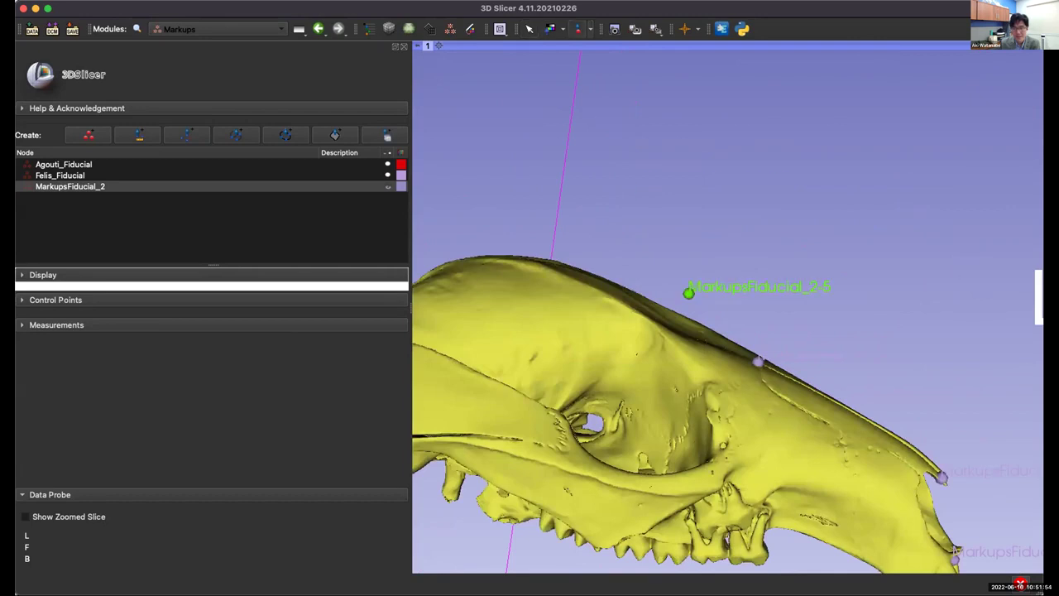
{"action": "left_click", "coordinate": [721, 465]}
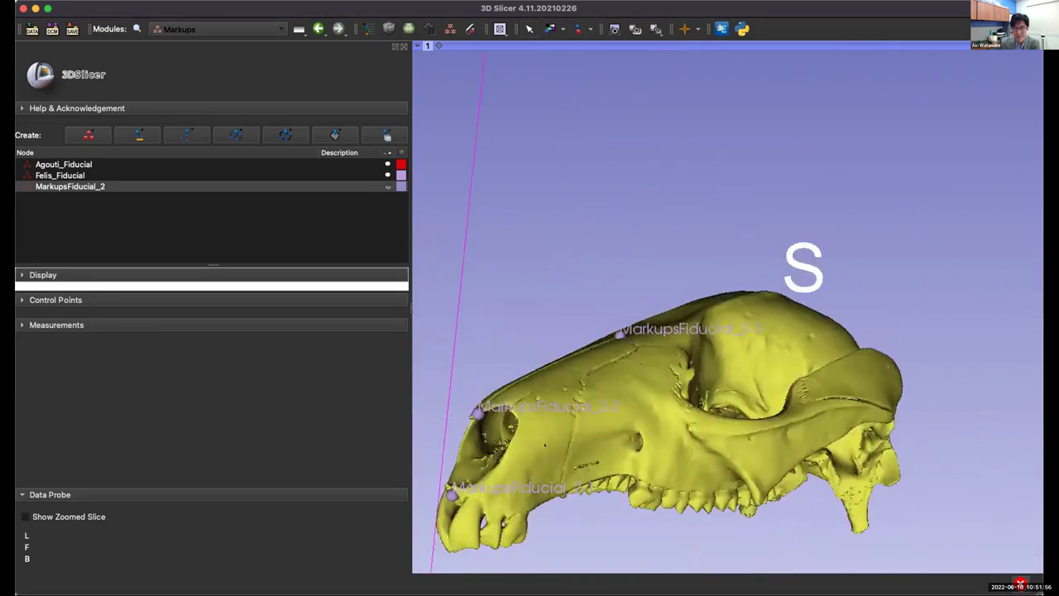
{"action": "left_click", "coordinate": [578, 29]}
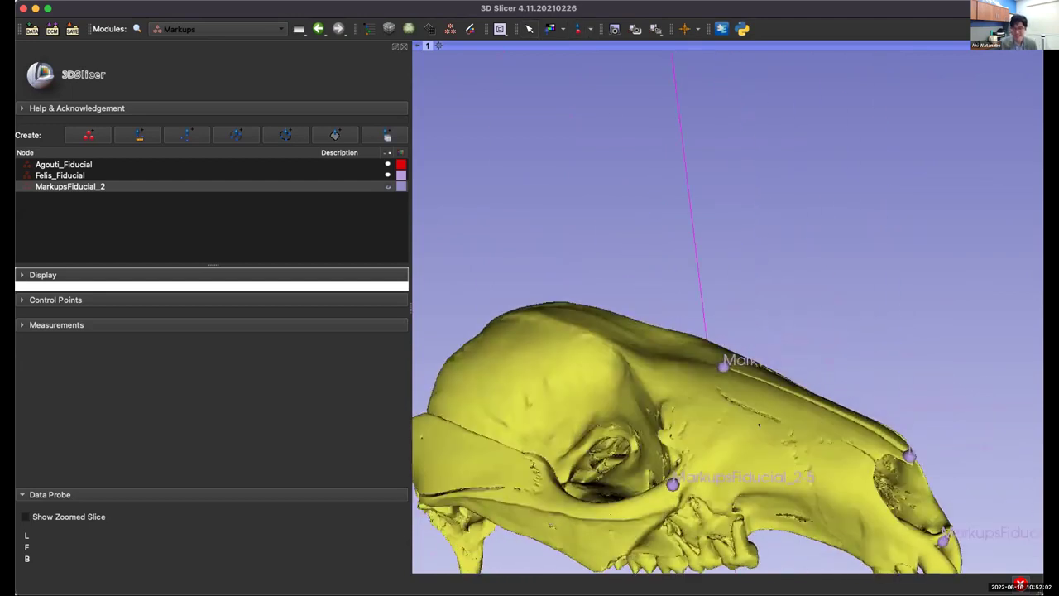
{"action": "left_click_drag", "start_coordinate": [759, 425], "coordinate": [621, 250]}
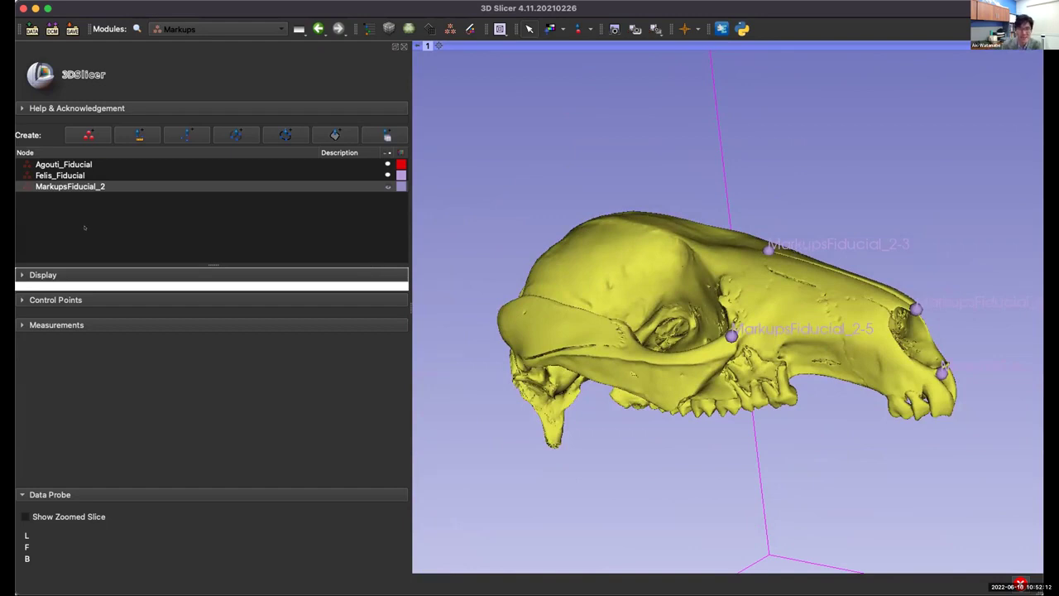
Examine the R, A and S coordinates of the MarkupsFiducial_2 control points, and enlarge the markups node list.
{"action": "key", "text": "Up"}
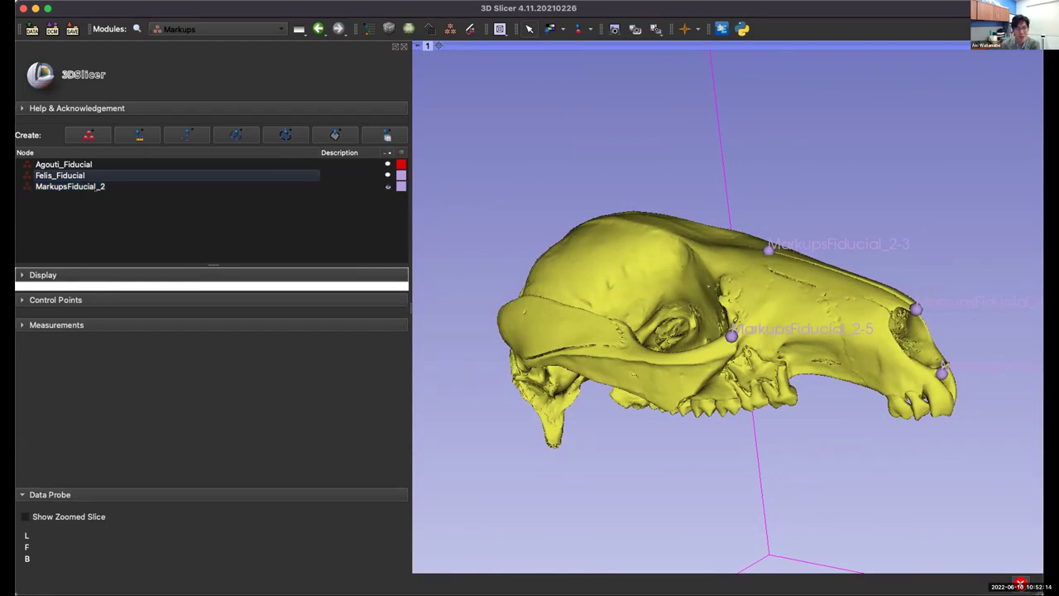
{"action": "key", "text": "Up"}
{"action": "key", "text": "Down"}
{"action": "key", "text": "Down"}
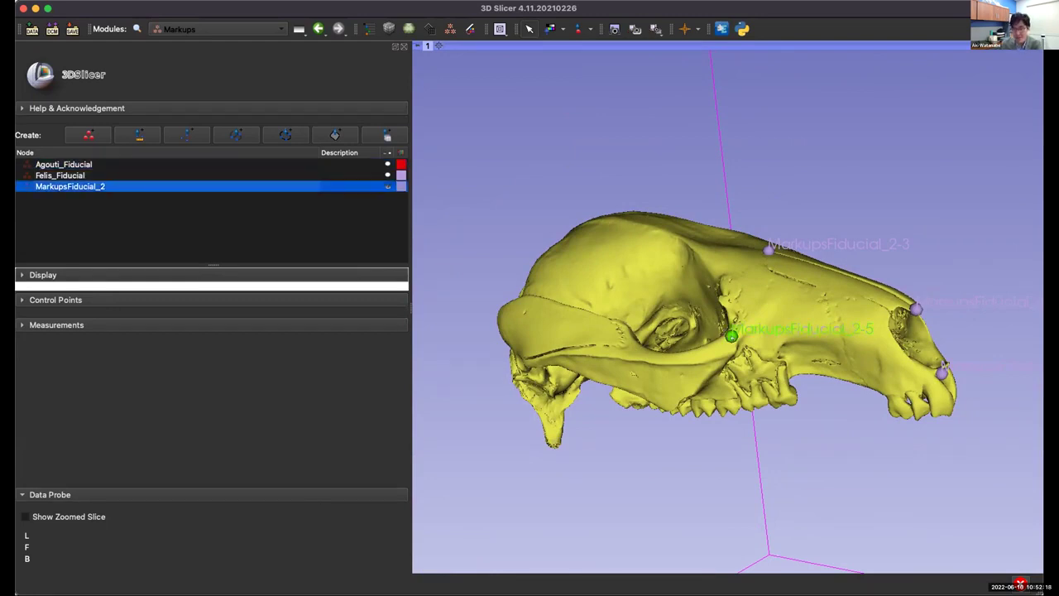
{"action": "scroll", "coordinate": [728, 308], "scroll_direction": "up", "scroll_amount": 5}
{"action": "scroll", "coordinate": [728, 308], "scroll_direction": "down", "scroll_amount": 5}
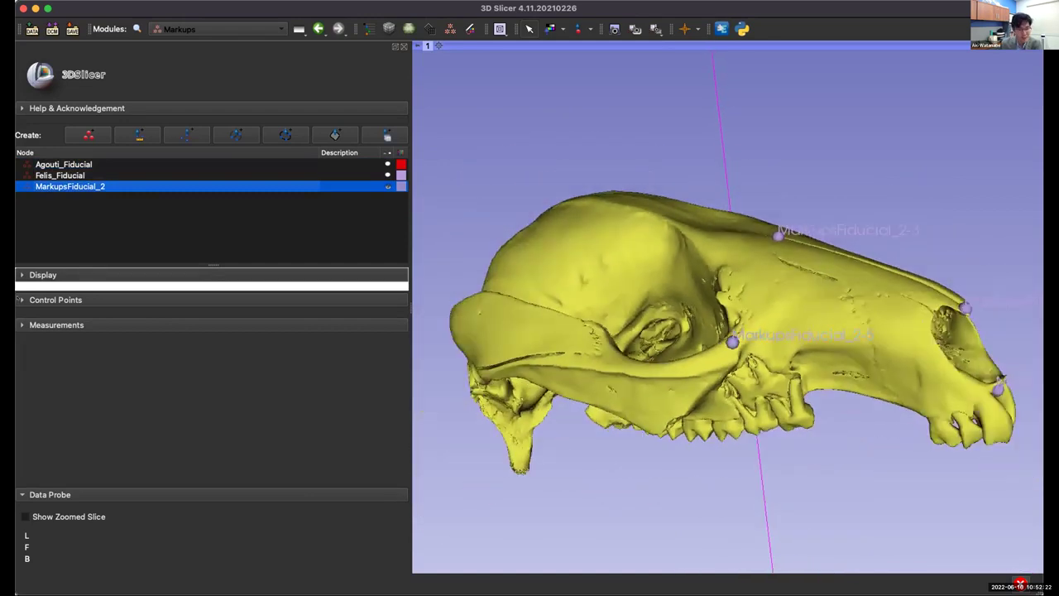
{"action": "left_click", "coordinate": [19, 300]}
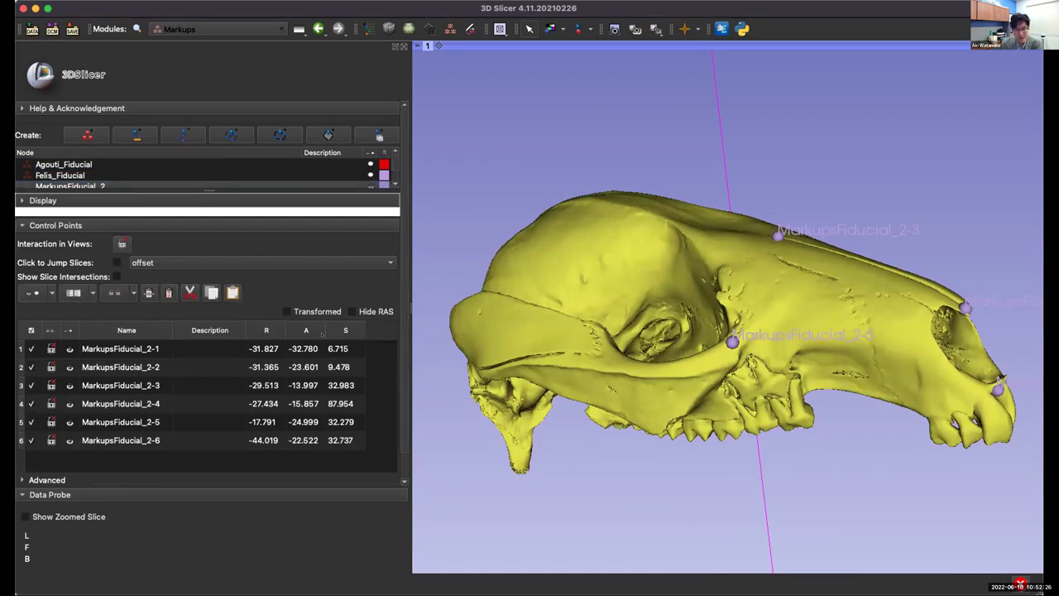
{"action": "left_click", "coordinate": [262, 352]}
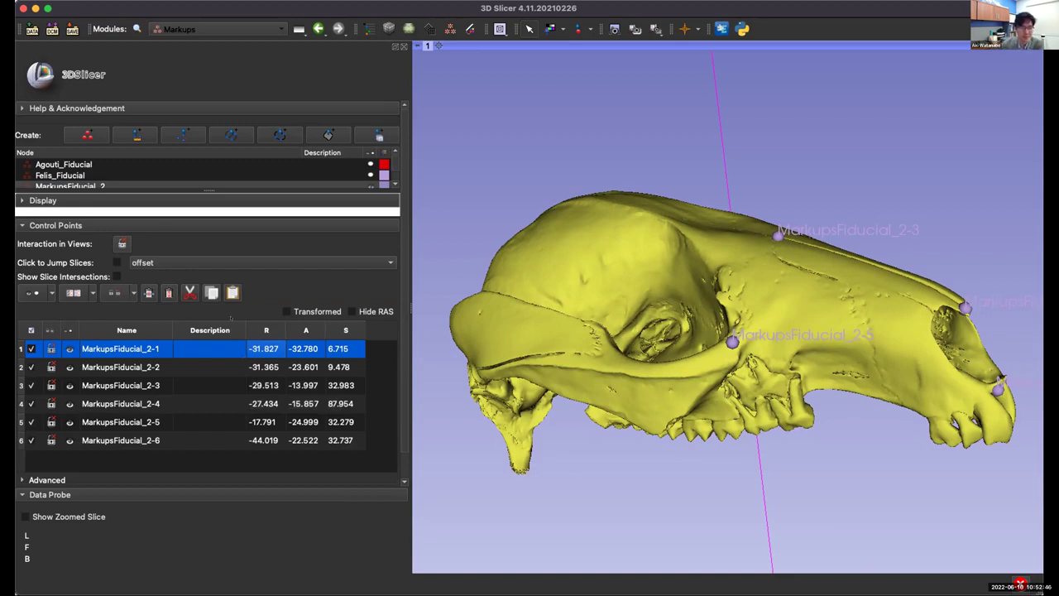
{"action": "left_click", "coordinate": [224, 218]}
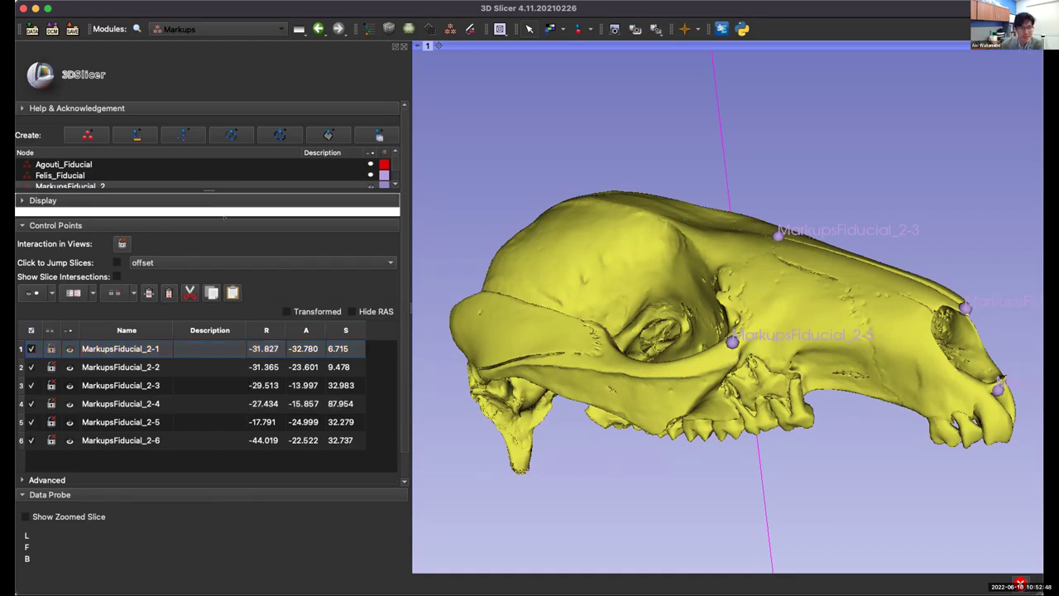
{"action": "left_click_drag", "start_coordinate": [207, 188], "coordinate": [209, 269]}
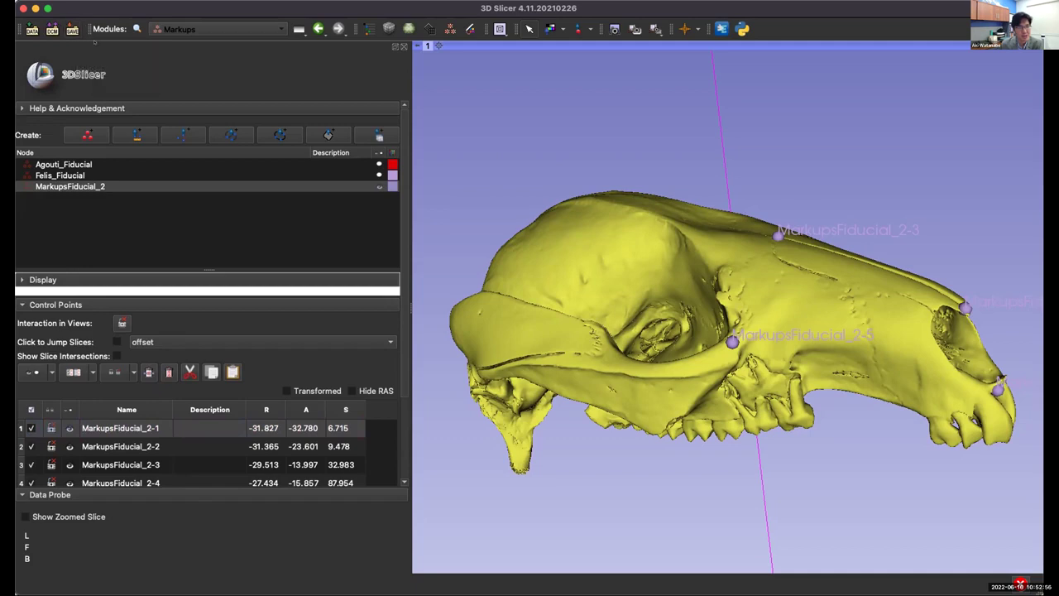
Open the scene saving dialog, enlarge it to show all files, and exclude 2022-06-16-Scene.mrml from saving.
{"action": "left_click", "coordinate": [72, 30]}
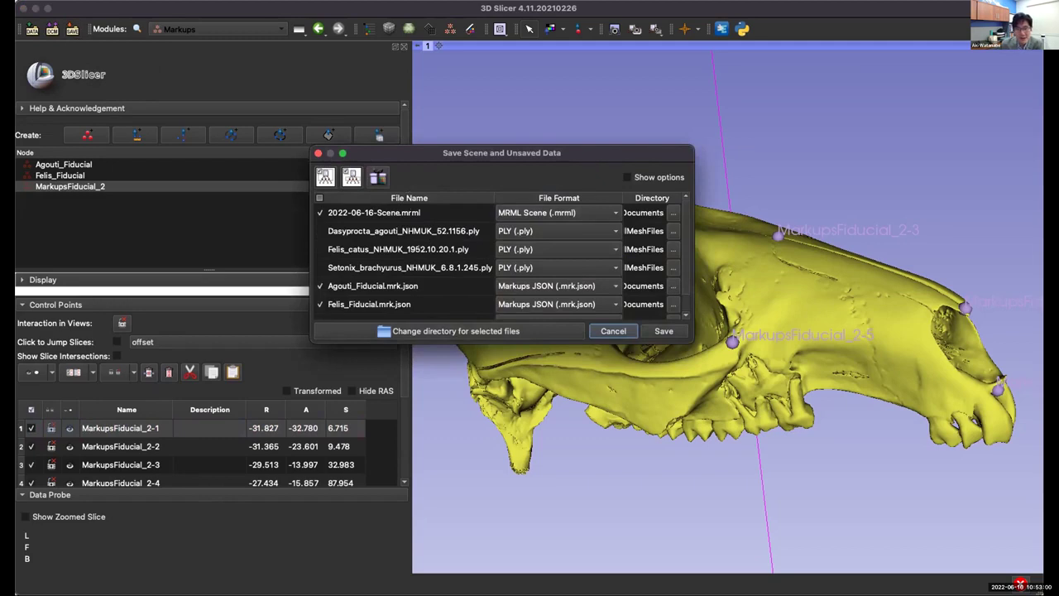
{"action": "scroll", "coordinate": [418, 247], "scroll_direction": "down", "scroll_amount": 1}
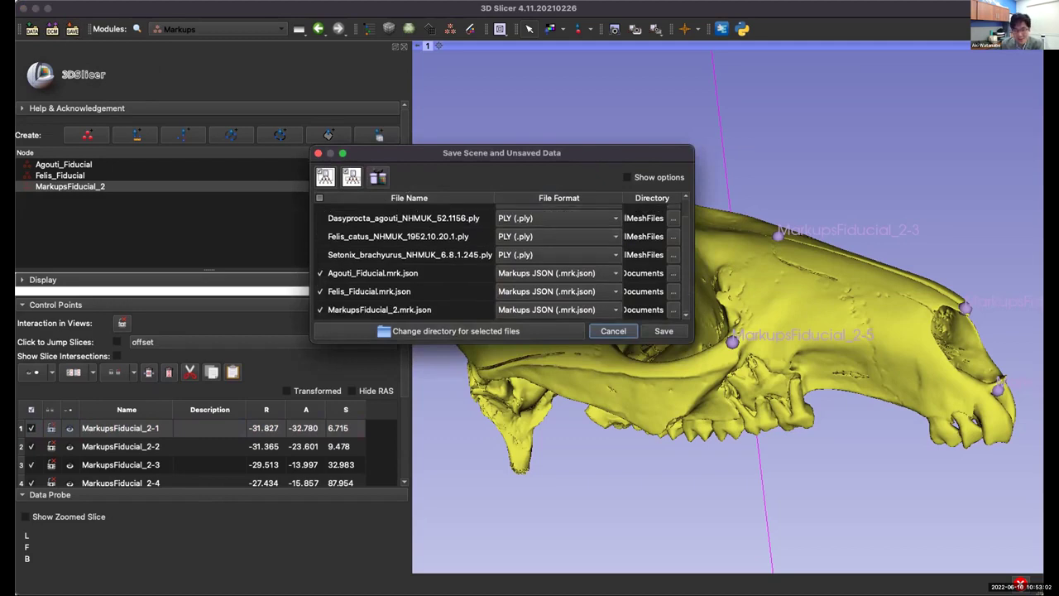
{"action": "left_click_drag", "start_coordinate": [692, 339], "coordinate": [752, 480]}
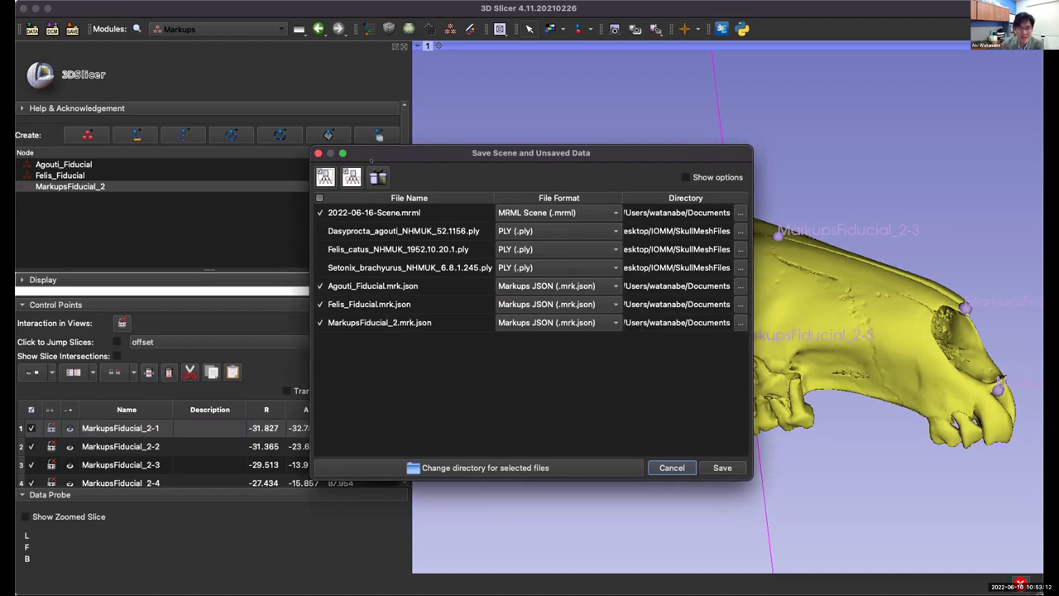
{"action": "left_click", "coordinate": [319, 213]}
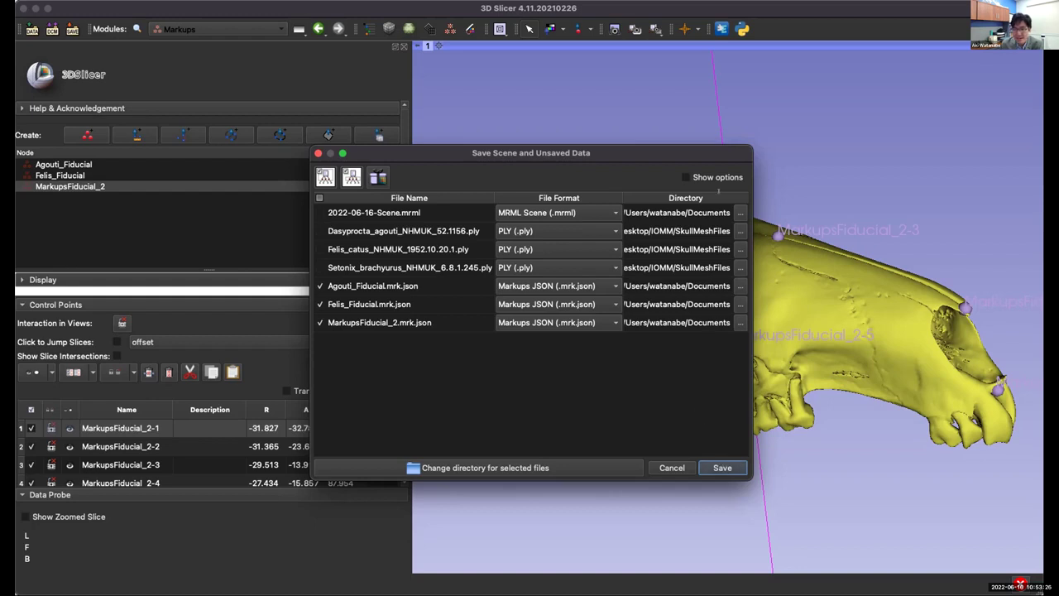
Set the save directory of the three Markups JSON landmark files to the Desktop/IOMM folder and save them.
{"action": "left_click", "coordinate": [518, 469]}
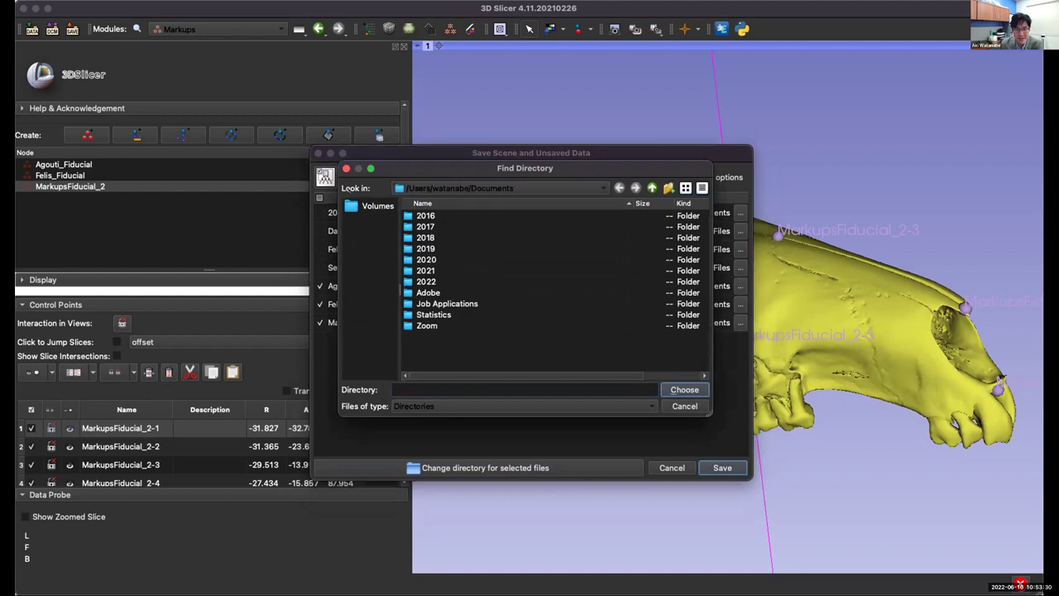
{"action": "left_click", "coordinate": [501, 188]}
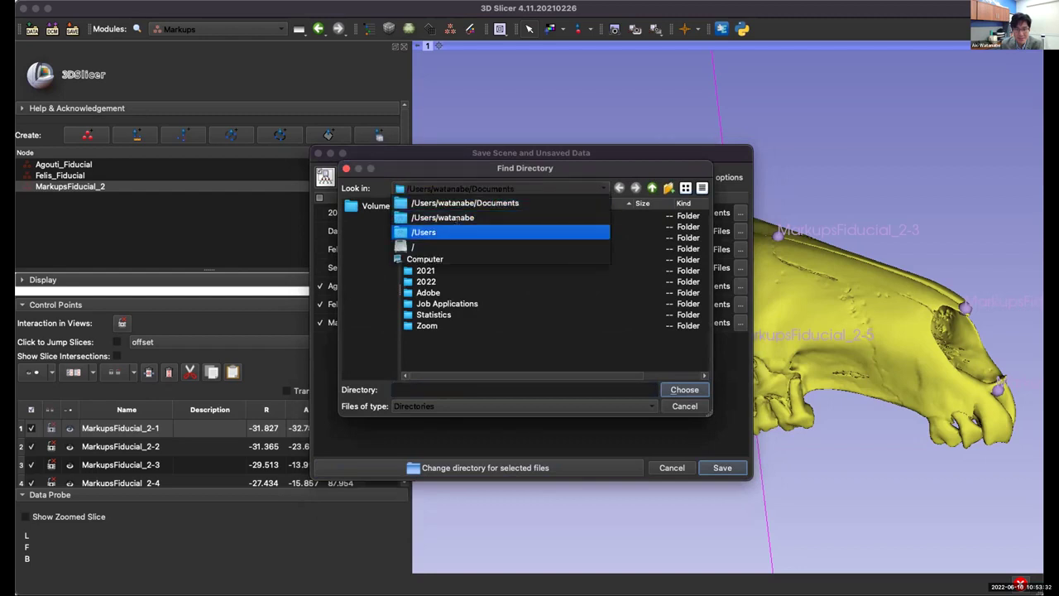
{"action": "left_click", "coordinate": [464, 215]}
{"action": "double_click", "coordinate": [432, 260]}
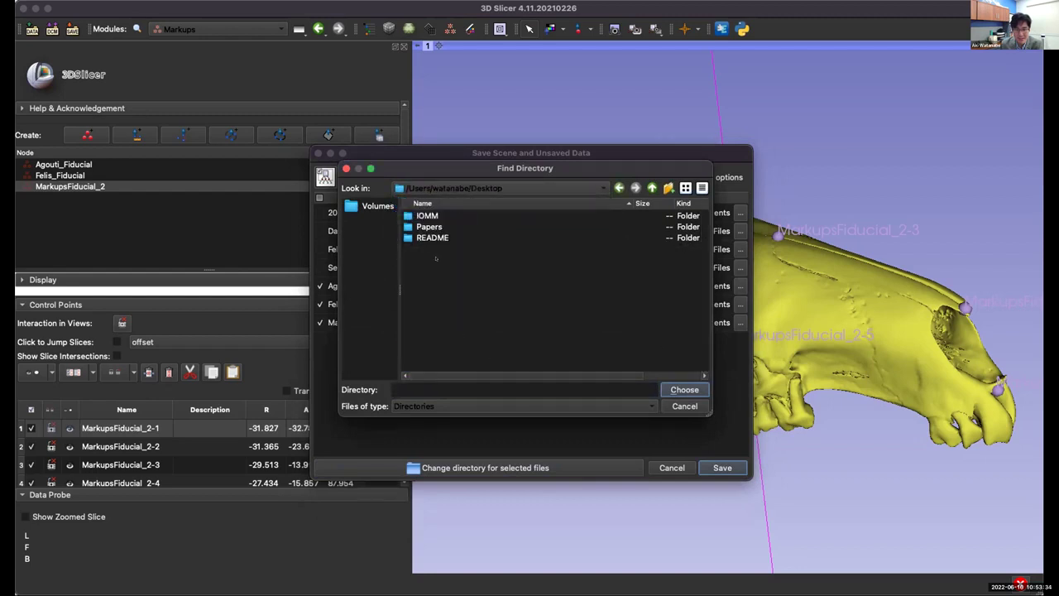
{"action": "double_click", "coordinate": [427, 215]}
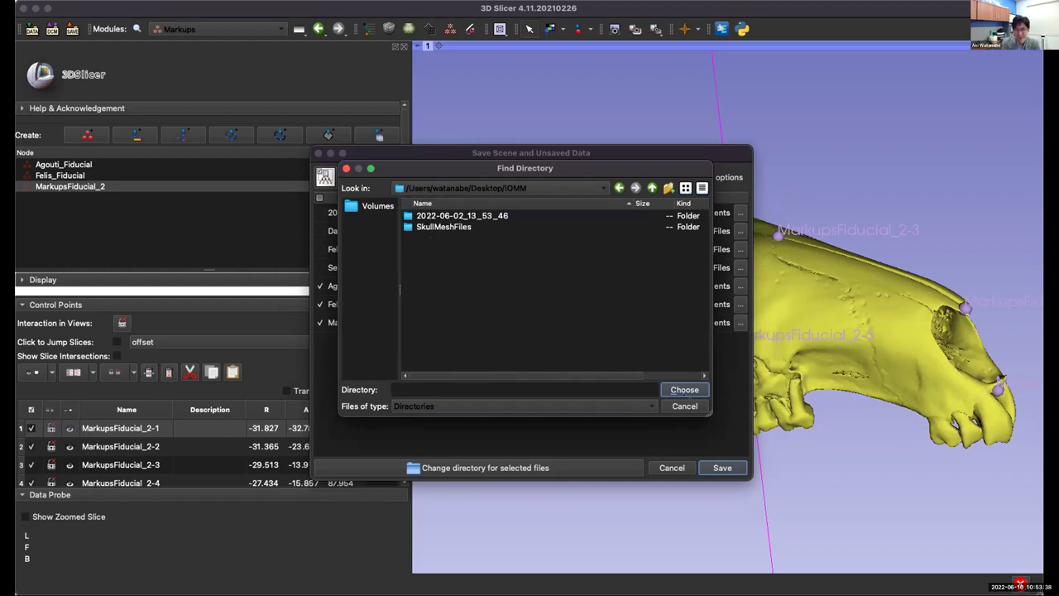
{"action": "left_click", "coordinate": [685, 391]}
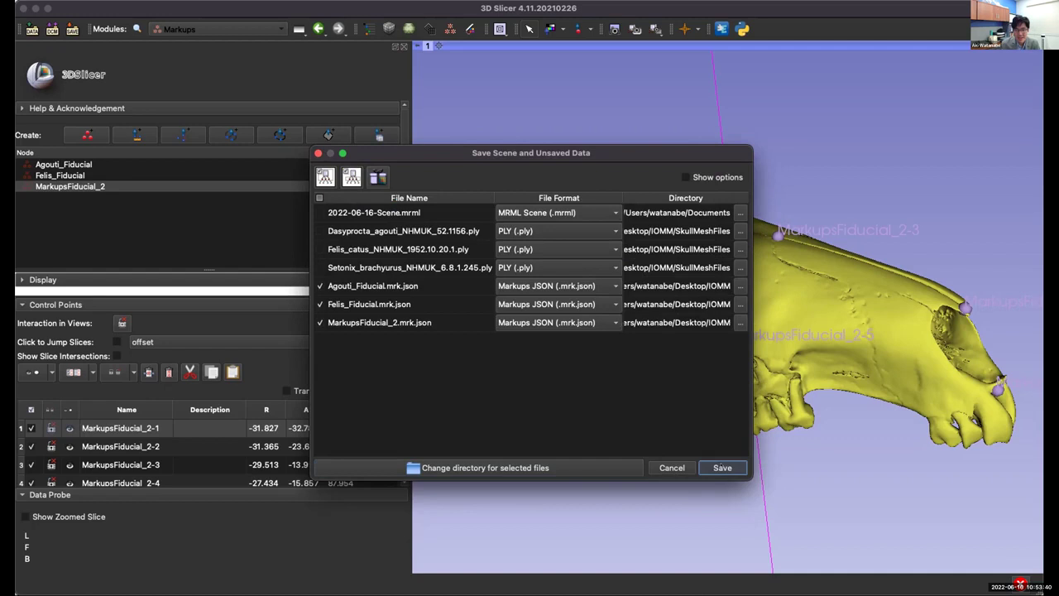
{"action": "left_click", "coordinate": [720, 466]}
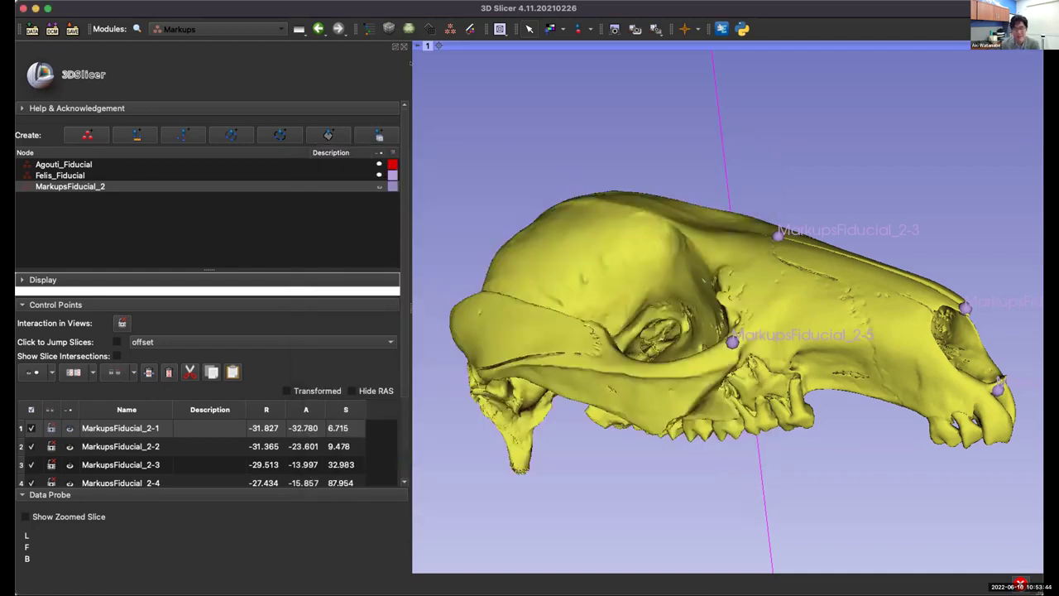
Open the GPA module from SlicerMorph's Geometric Morphometrics group.
{"action": "left_click", "coordinate": [220, 187]}
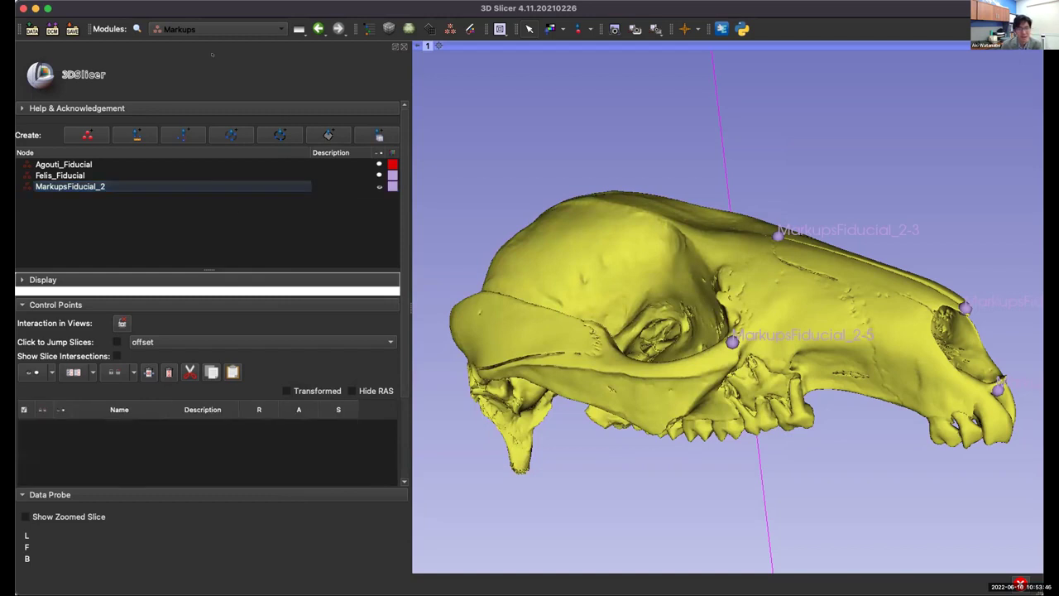
{"action": "left_click", "coordinate": [271, 25]}
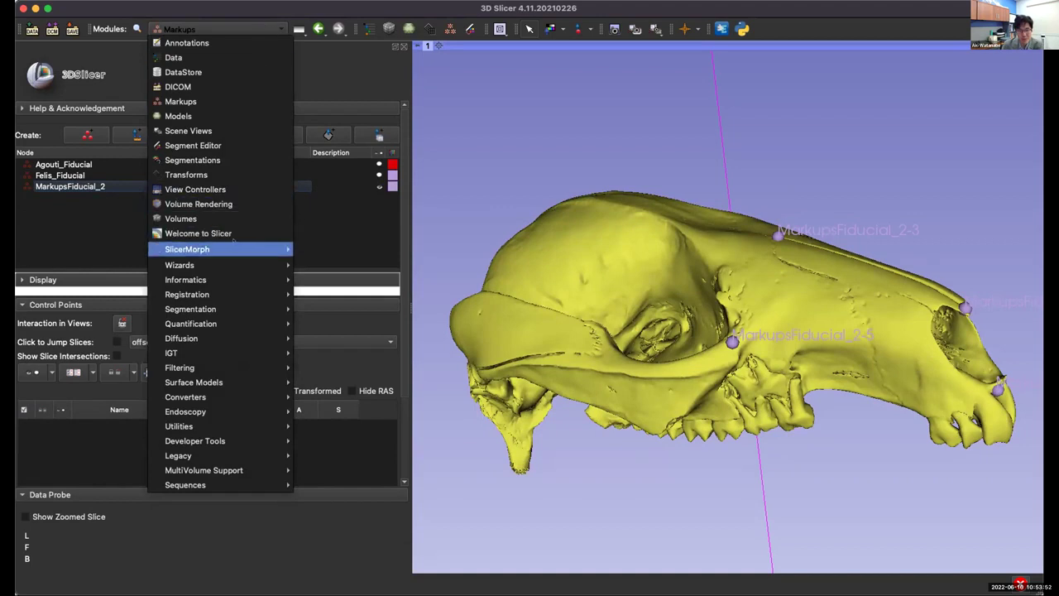
{"action": "mouse_move", "coordinate": [232, 245]}
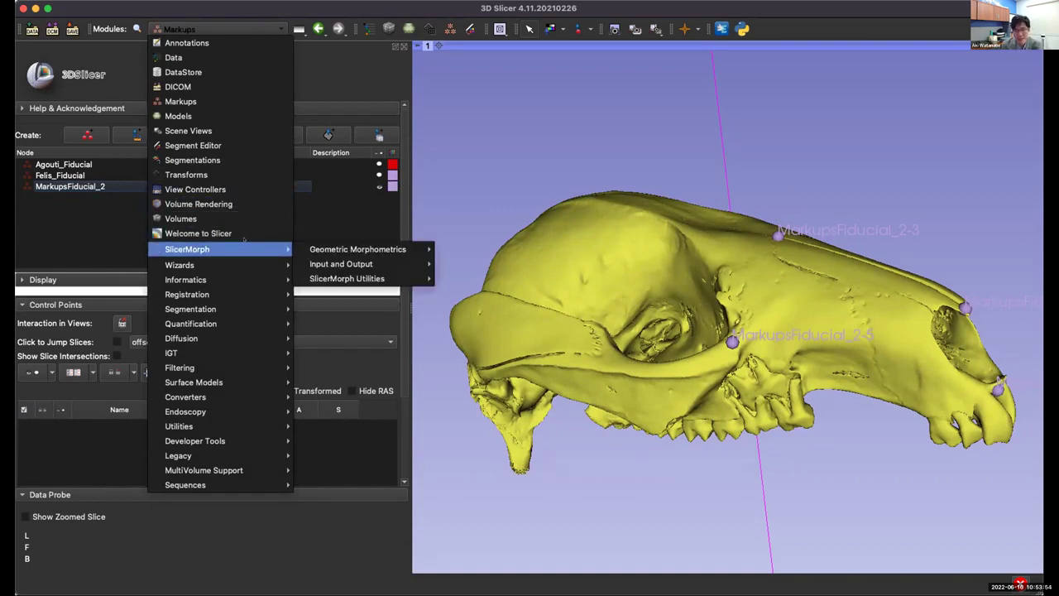
{"action": "mouse_move", "coordinate": [311, 249]}
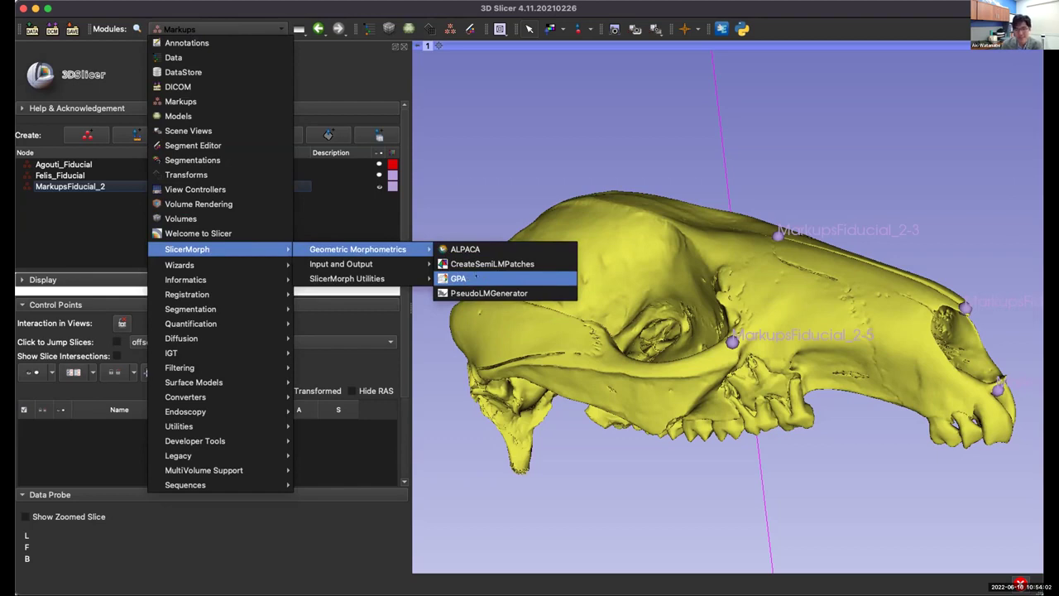
{"action": "left_click", "coordinate": [476, 276]}
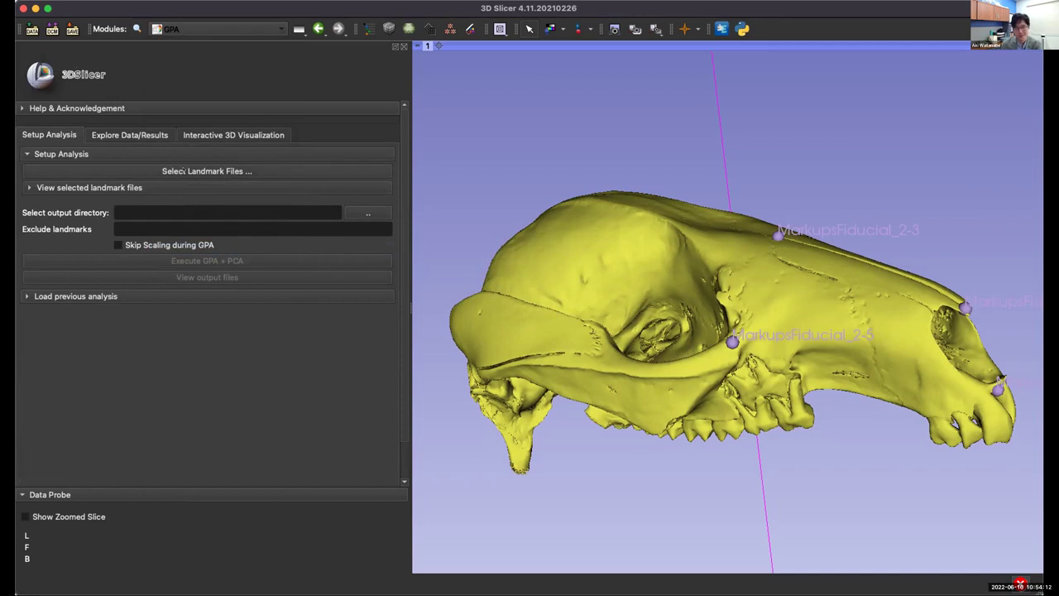
Load Agouti_Fiducial.mrk.json, Felis_Fiducial.mrk.json and MarkupsFiducial_2.mrk.json from the IOMM folder as landmark files for the GPA analysis.
{"action": "left_click", "coordinate": [184, 171]}
{"action": "left_click", "coordinate": [560, 69]}
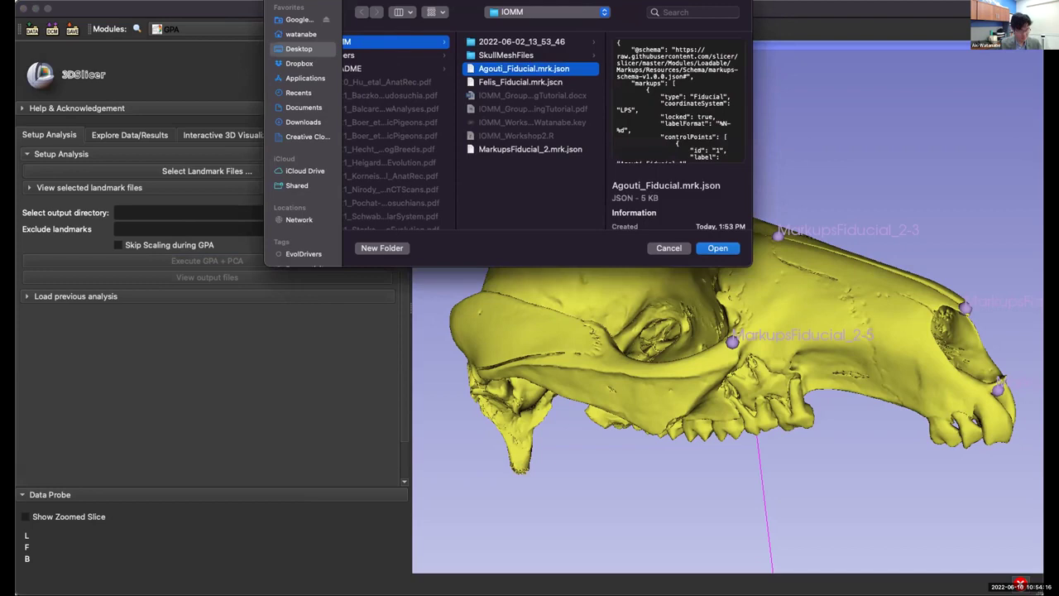
{"action": "left_click", "coordinate": [560, 83], "text": "shift"}
{"action": "left_click", "coordinate": [530, 149], "text": "shift"}
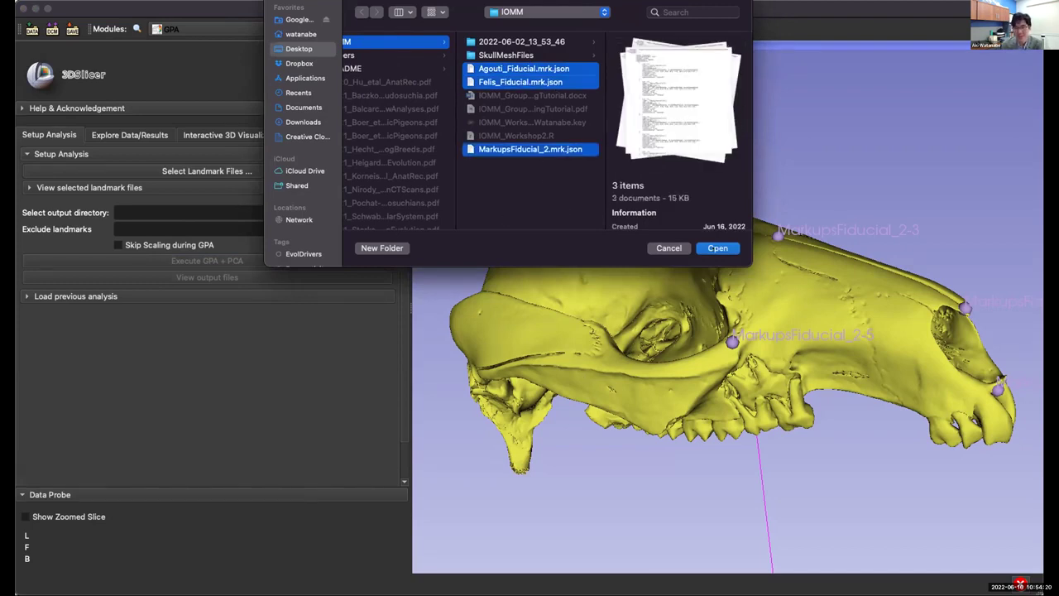
{"action": "left_click", "coordinate": [712, 248]}
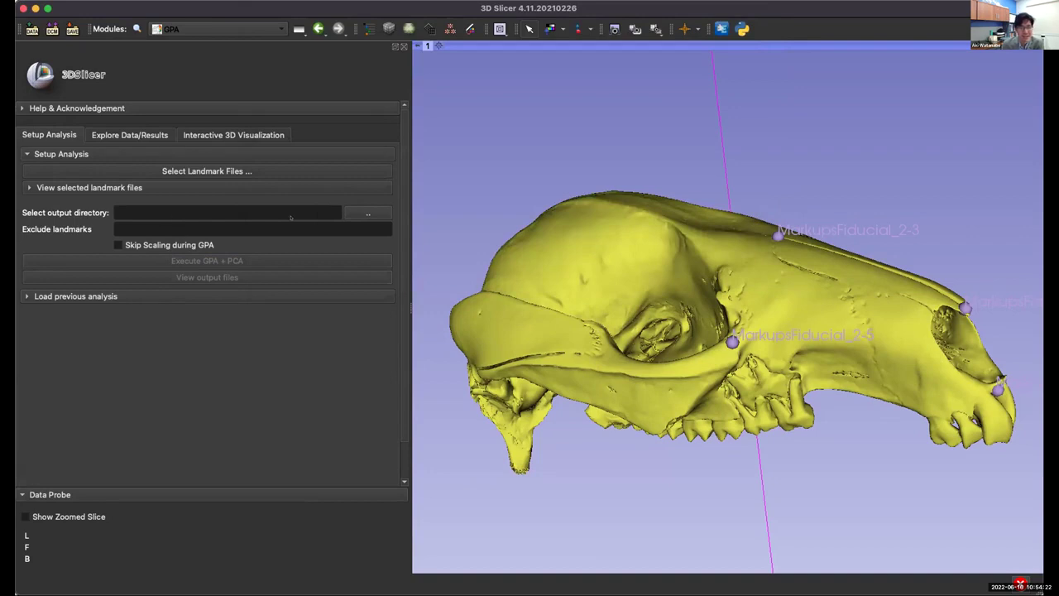
Set the GPA output directory to the Desktop/IOMM folder.
{"action": "left_click", "coordinate": [362, 212]}
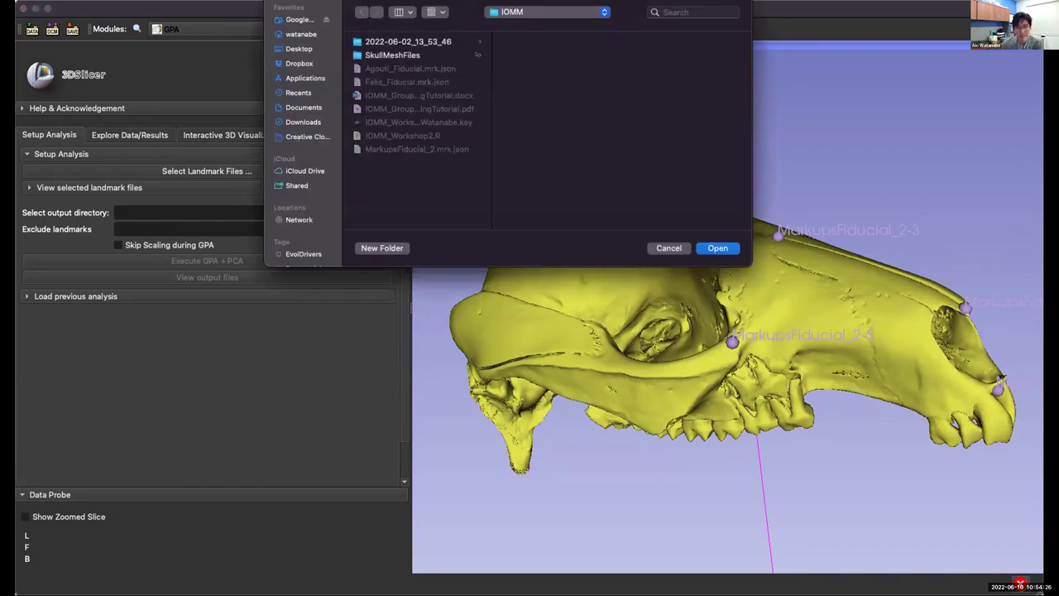
{"action": "left_click", "coordinate": [714, 247]}
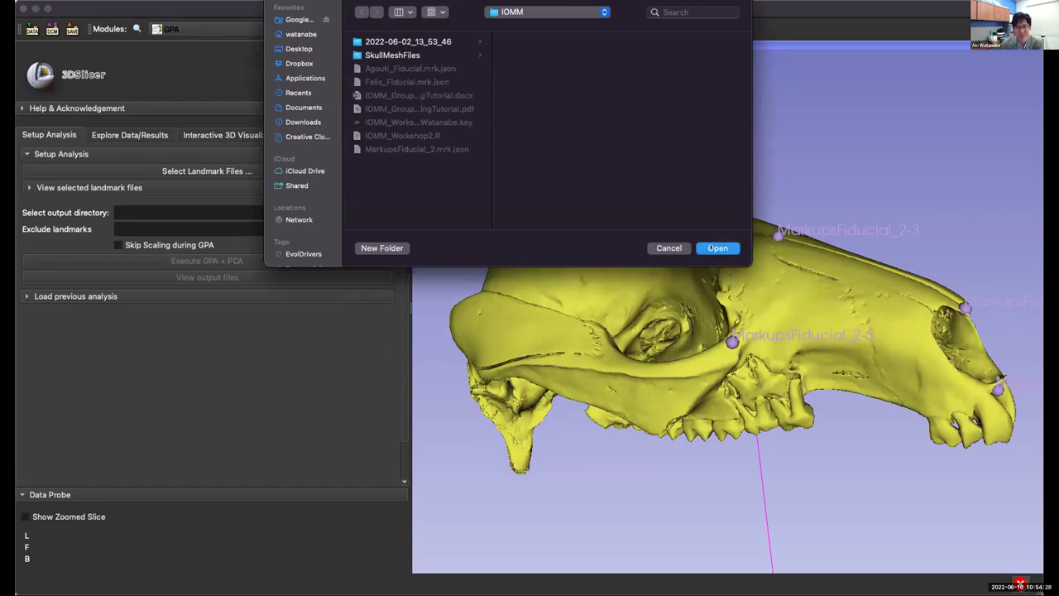
{"action": "left_click", "coordinate": [172, 228]}
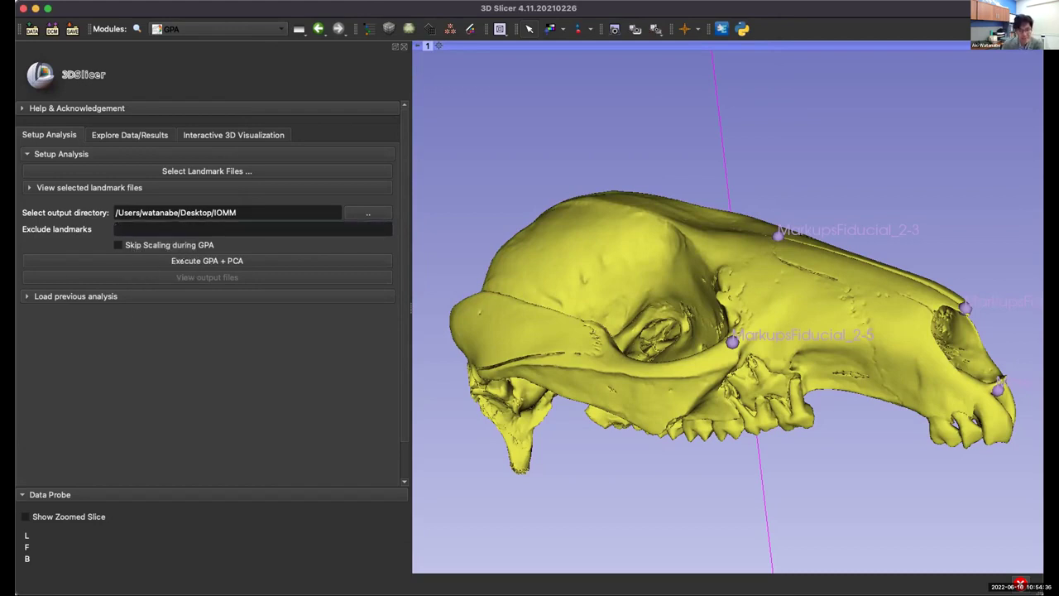
Execute the GPA and PCA on the loaded landmark files and inspect each subject's bar in the Procrustes distances chart.
{"action": "left_click", "coordinate": [235, 261]}
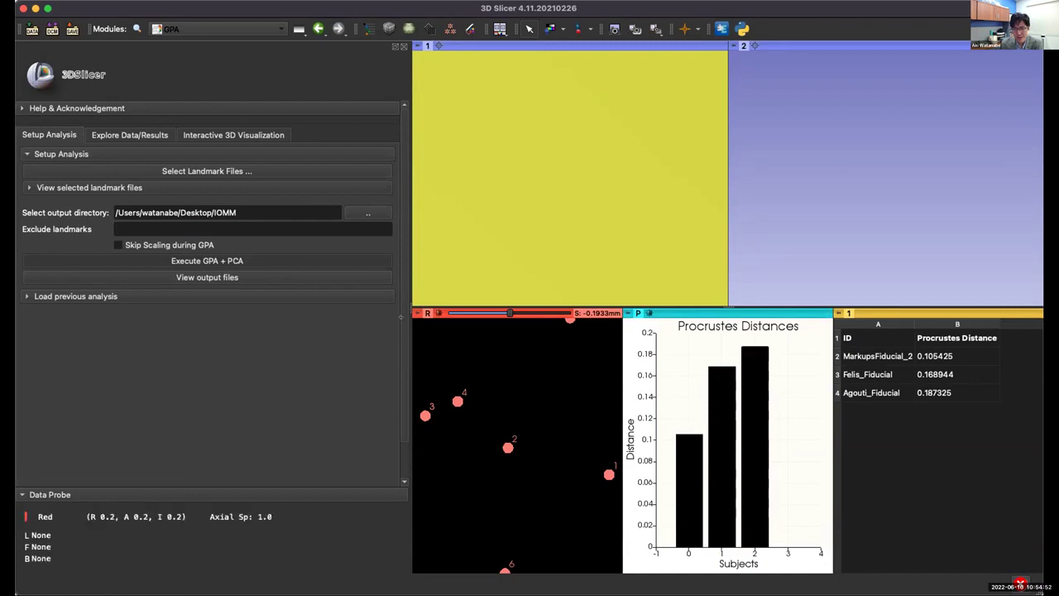
{"action": "scroll", "coordinate": [492, 482], "scroll_direction": "down", "scroll_amount": 3}
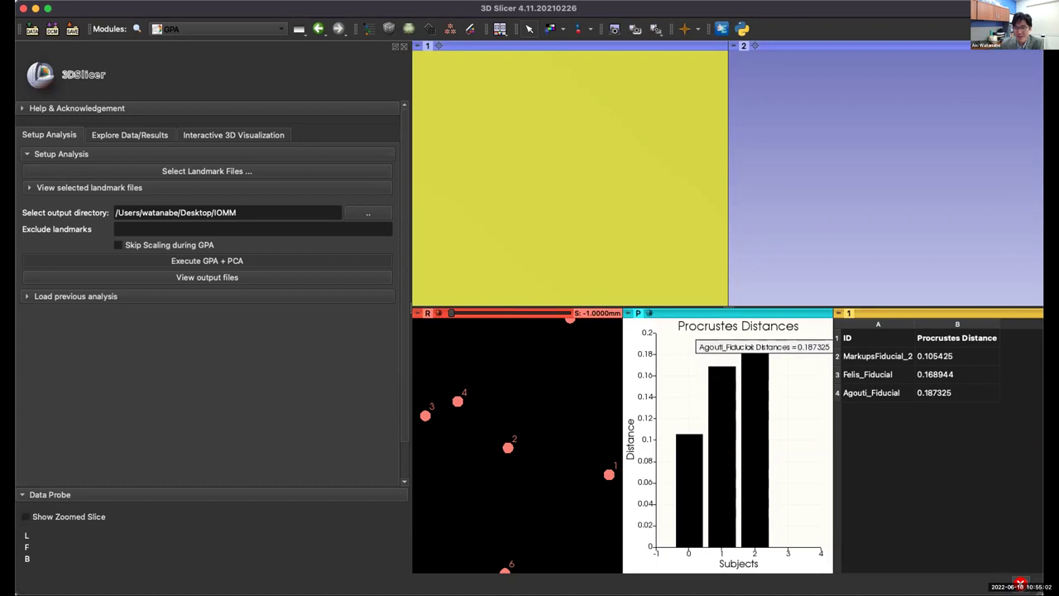
{"action": "mouse_move", "coordinate": [755, 486]}
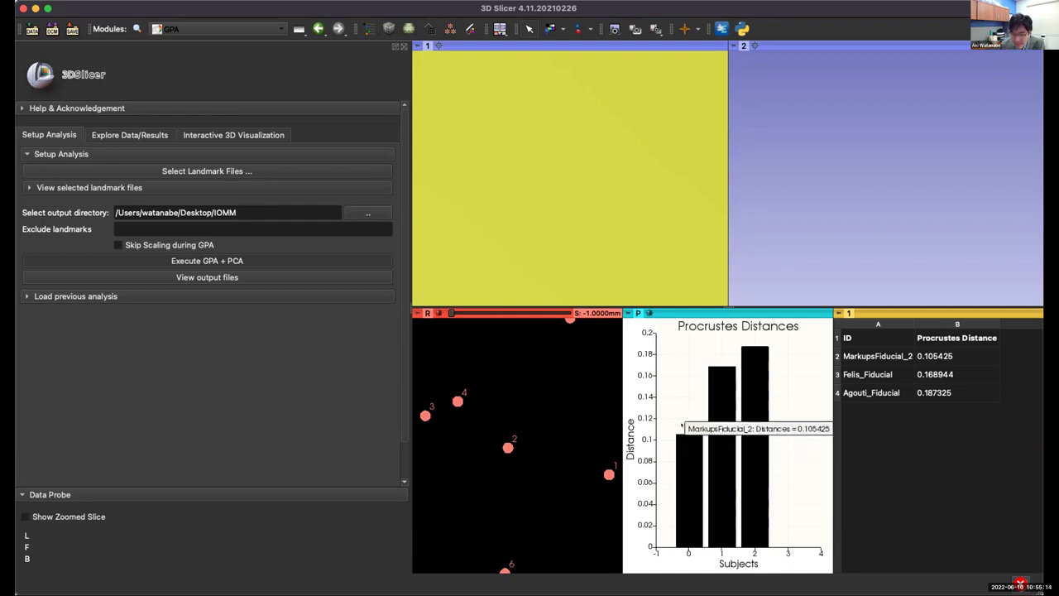
{"action": "mouse_move", "coordinate": [688, 509]}
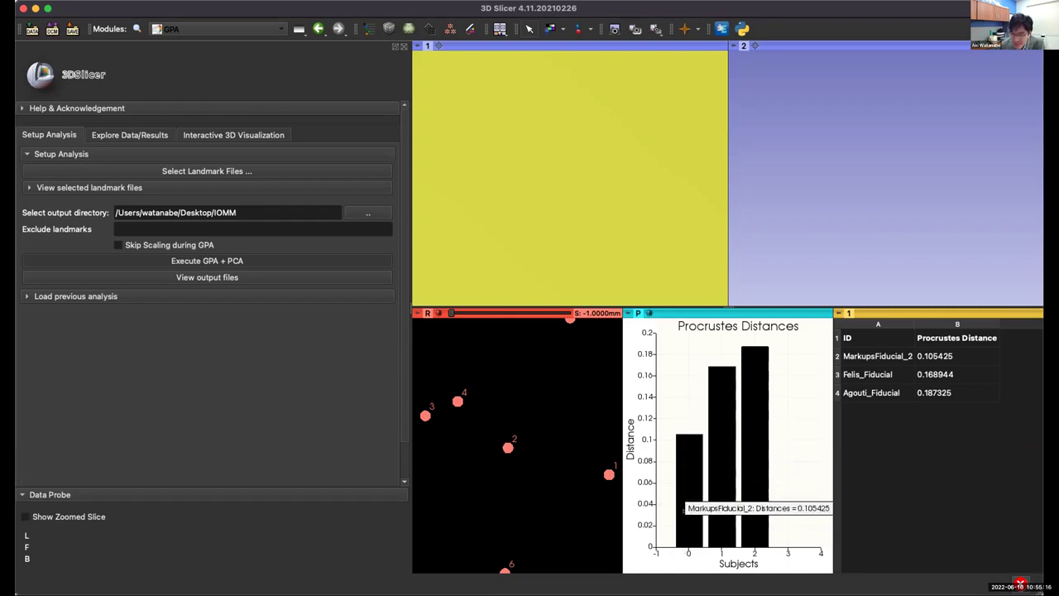
{"action": "mouse_move", "coordinate": [750, 489]}
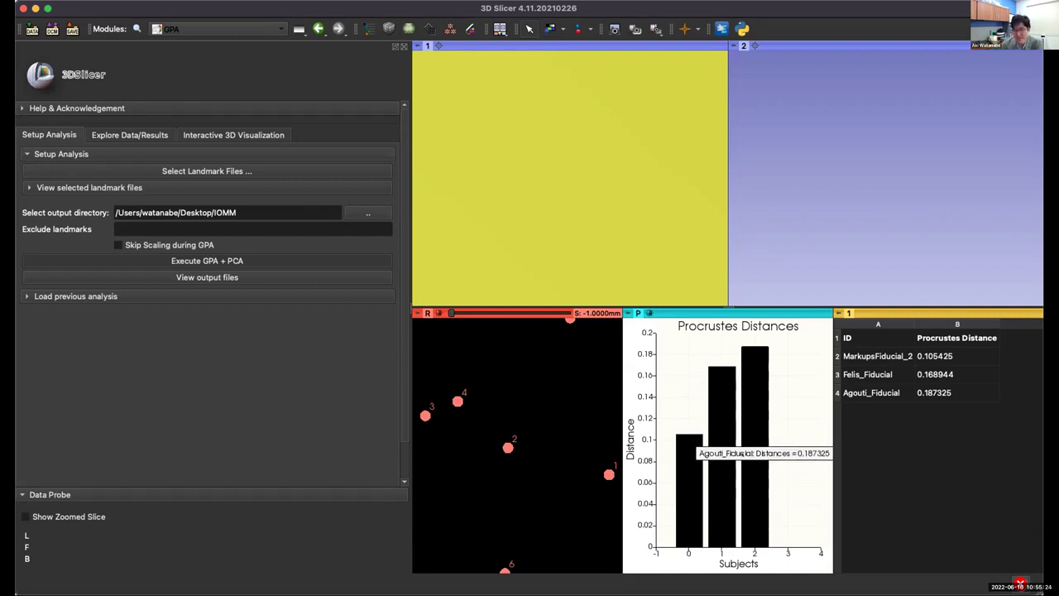
{"action": "mouse_move", "coordinate": [695, 425]}
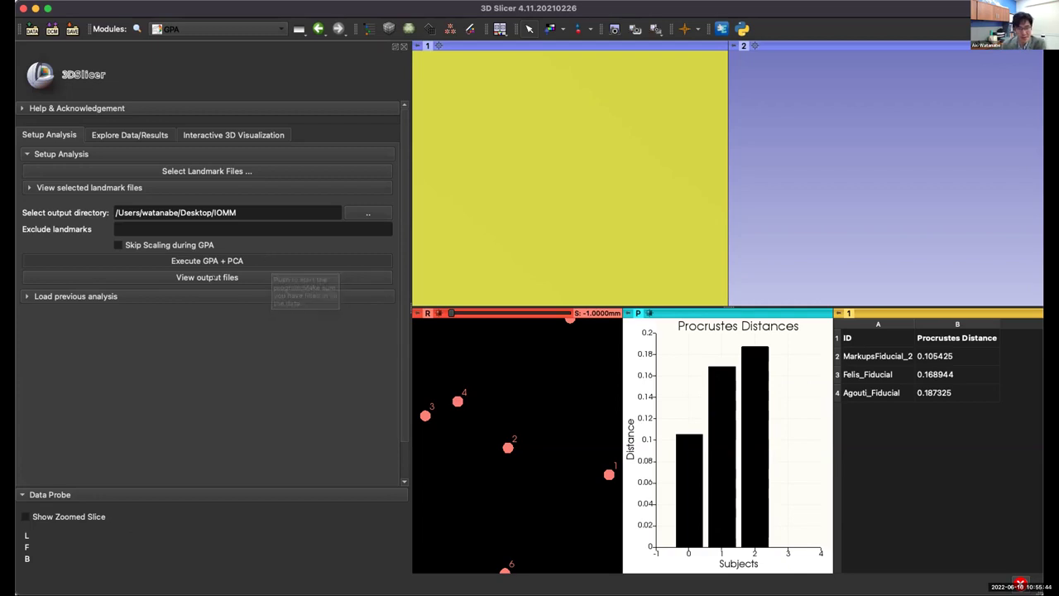
View the GPA output files and browse the 2022-06-16_13_54_44 results folder in IOMM without loading a previous analysis.
{"action": "left_click", "coordinate": [203, 277]}
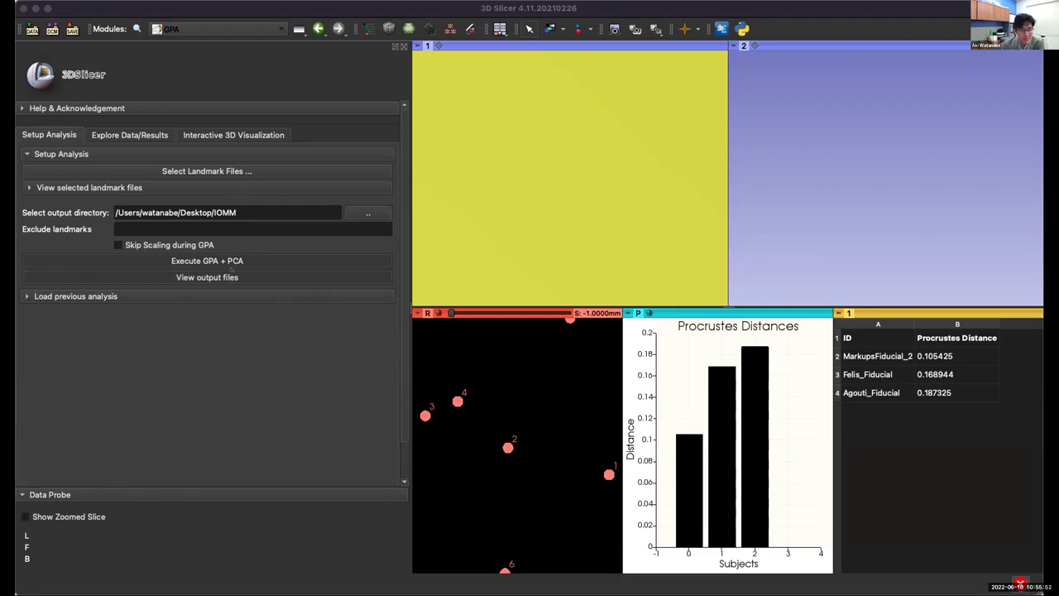
{"action": "left_click", "coordinate": [35, 295]}
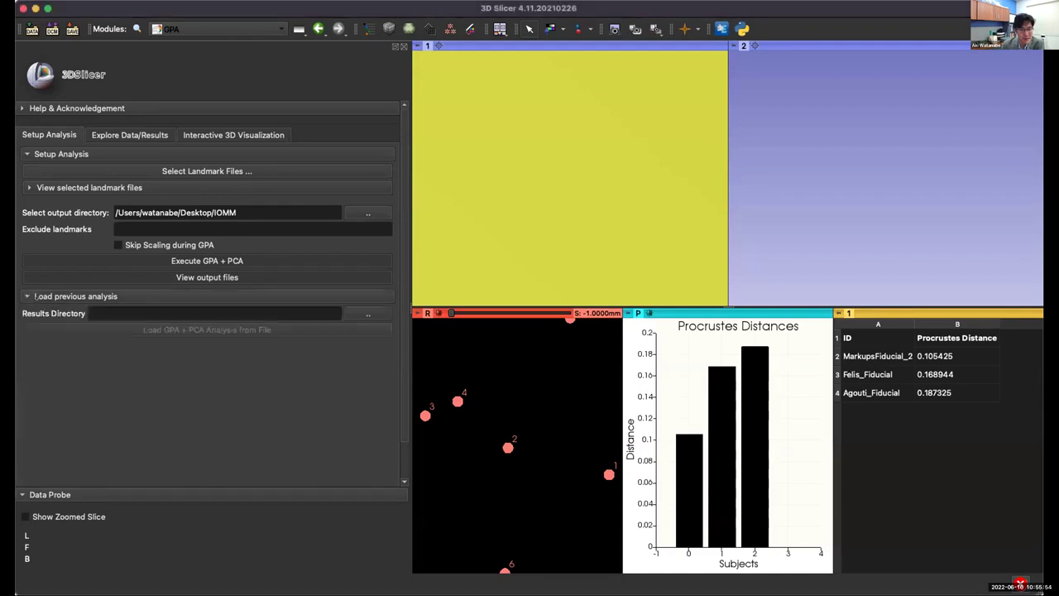
{"action": "left_click", "coordinate": [368, 313]}
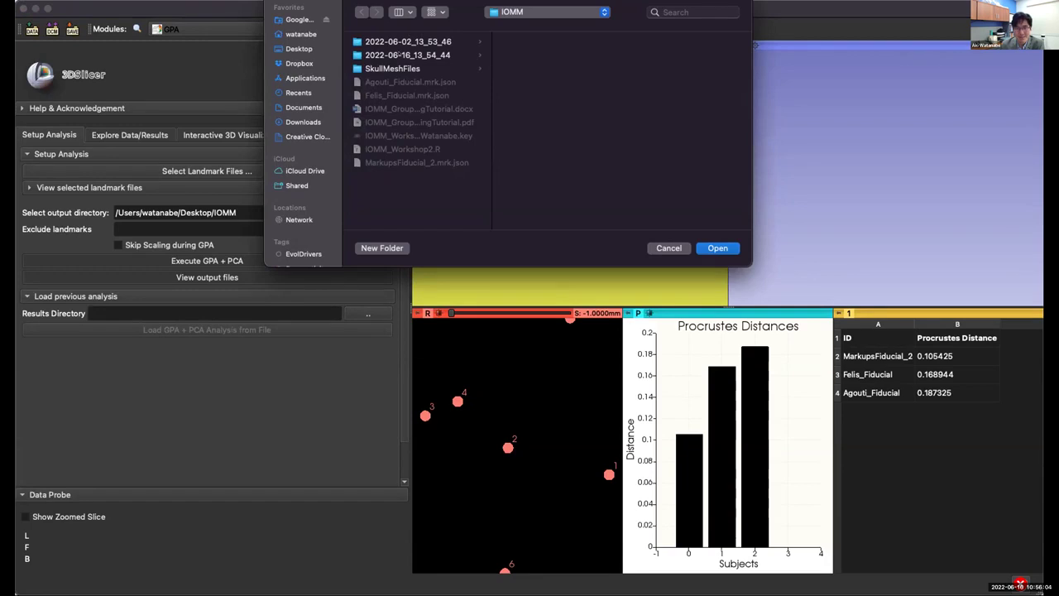
{"action": "left_click", "coordinate": [427, 55]}
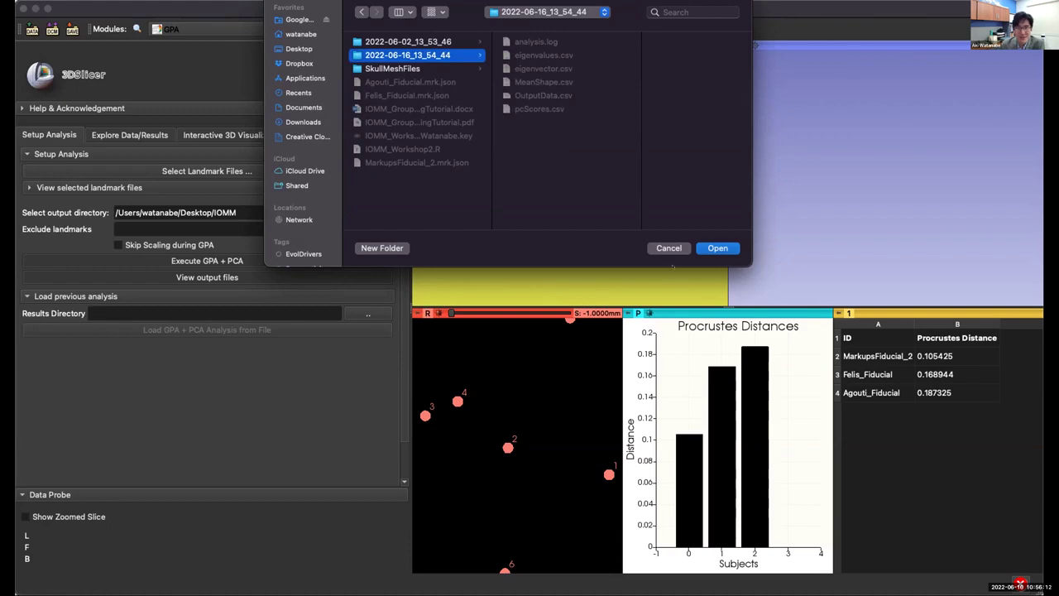
{"action": "left_click", "coordinate": [669, 248]}
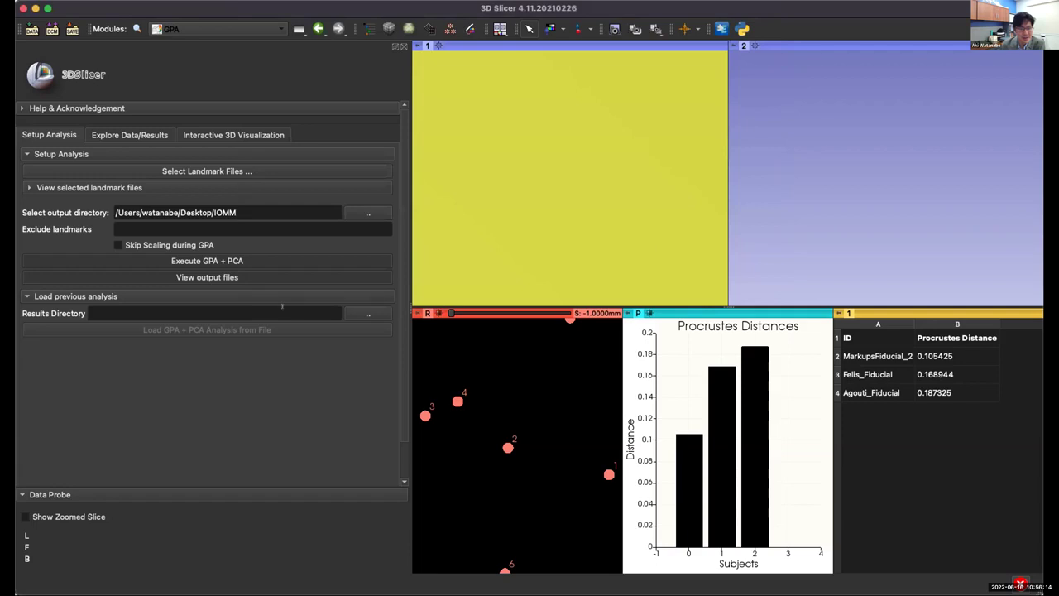
{"action": "left_click", "coordinate": [292, 277]}
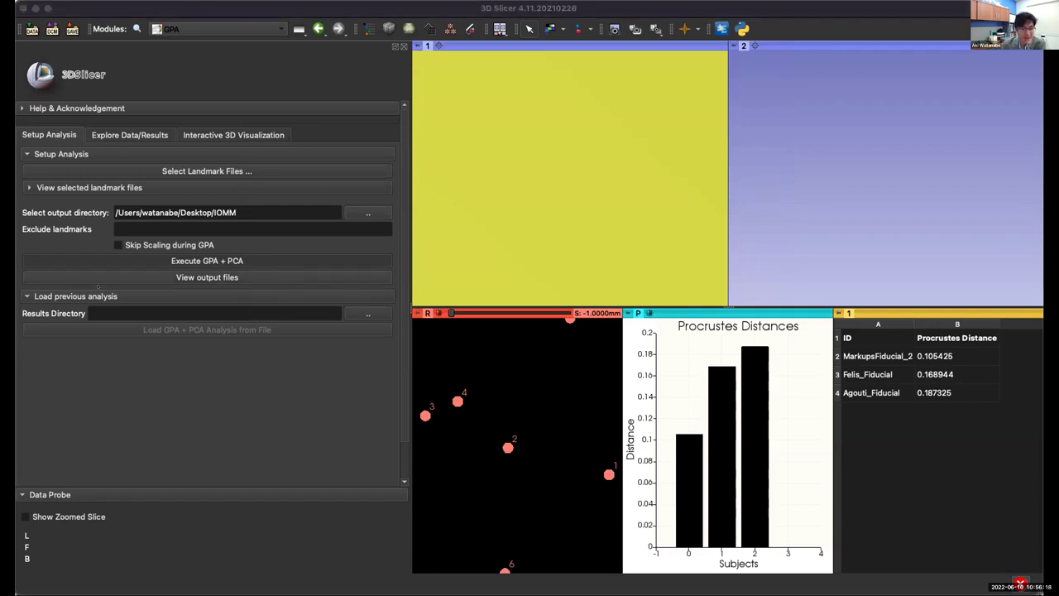
{"action": "left_click", "coordinate": [37, 296]}
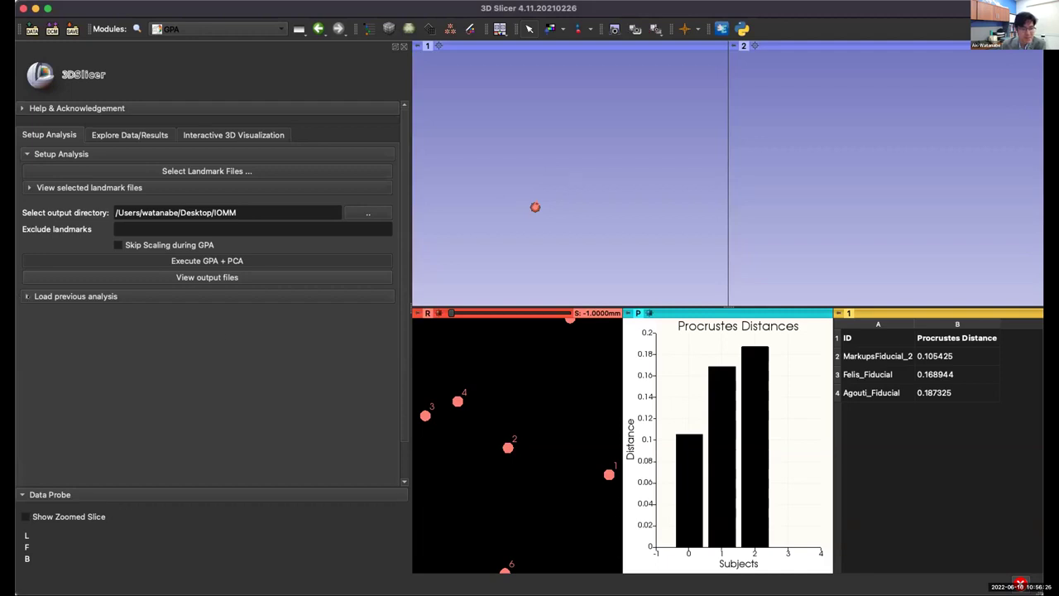
Create a PCA scatter plot with PC 1 on the X axis and PC 2 on the Y axis.
{"action": "left_click", "coordinate": [134, 135]}
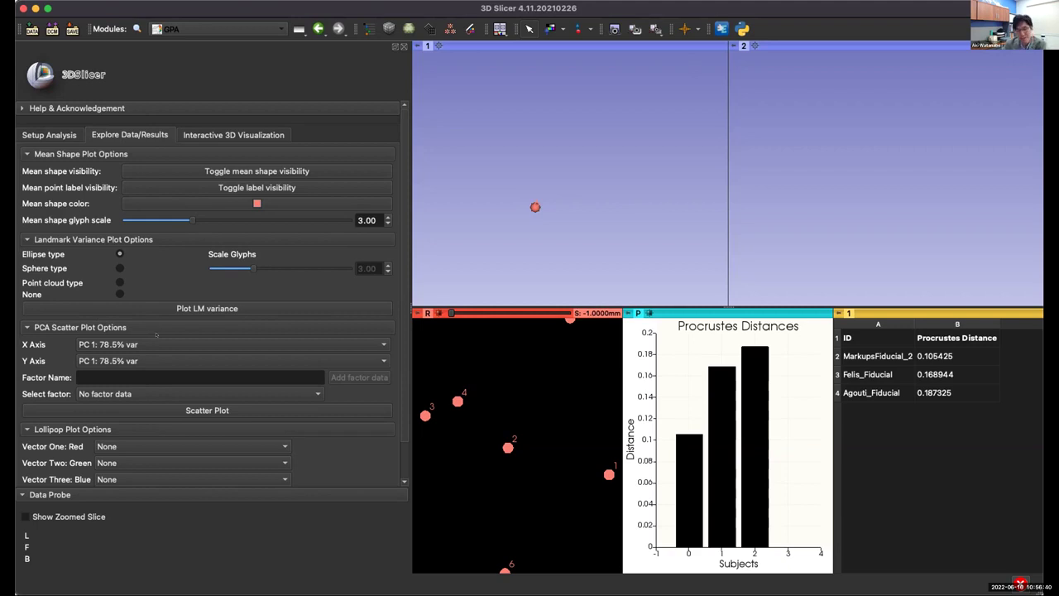
{"action": "left_click", "coordinate": [381, 360]}
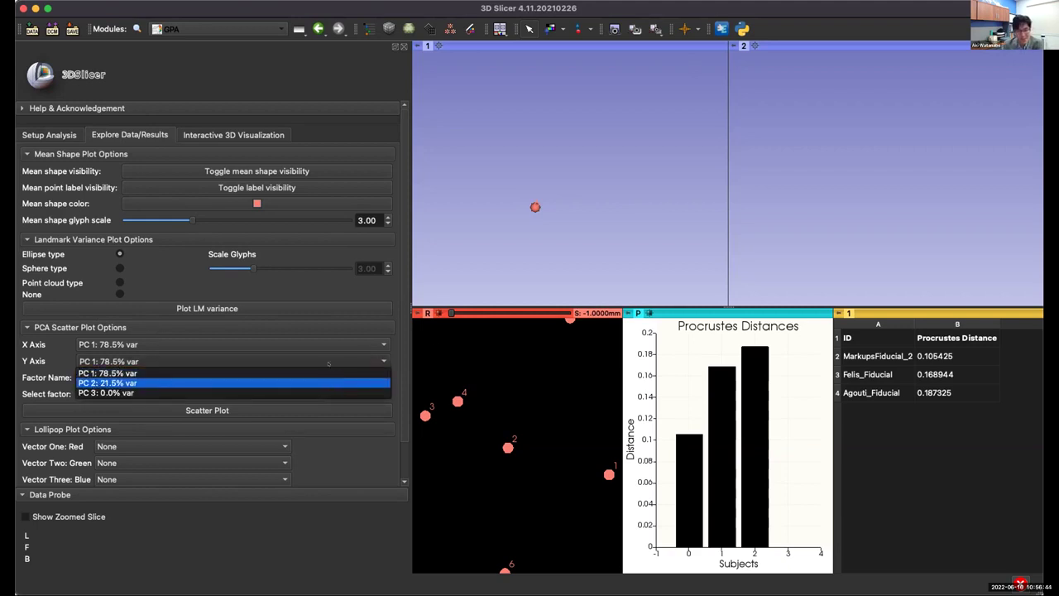
{"action": "left_click", "coordinate": [350, 355]}
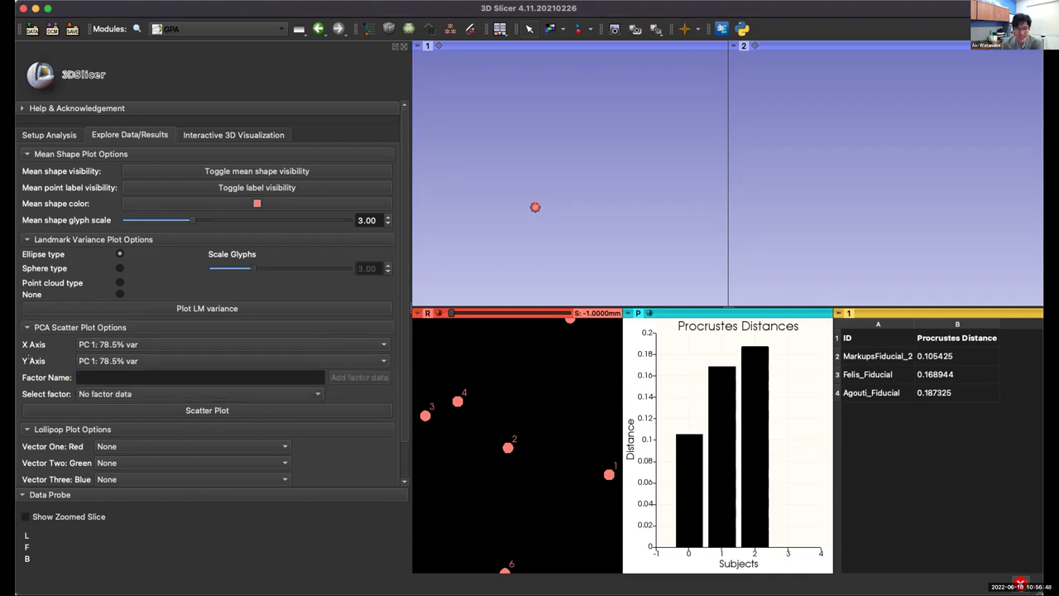
{"action": "left_click", "coordinate": [225, 363]}
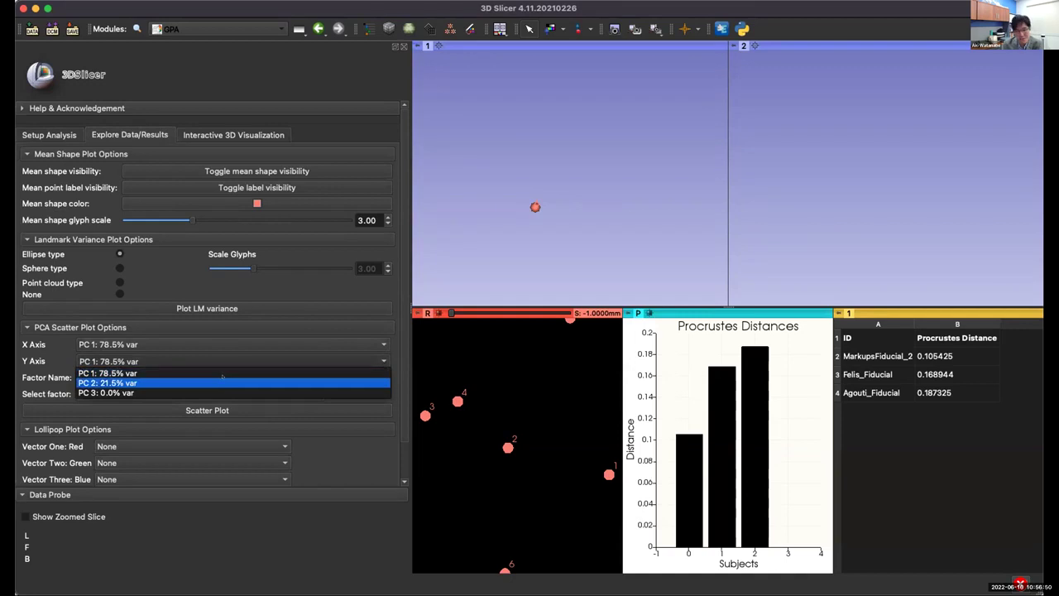
{"action": "left_click", "coordinate": [222, 383]}
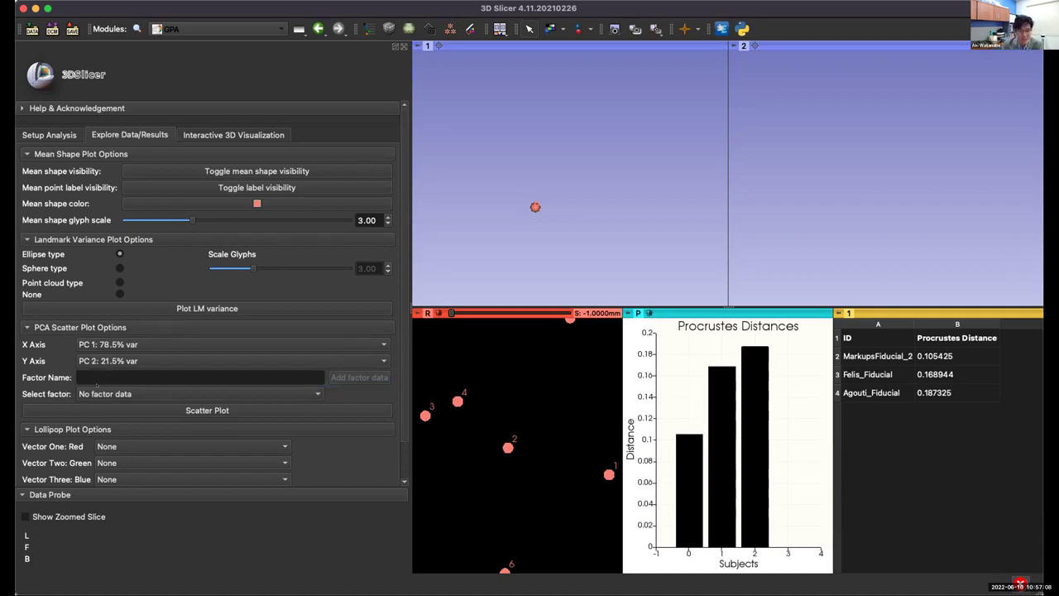
{"action": "left_click", "coordinate": [224, 409]}
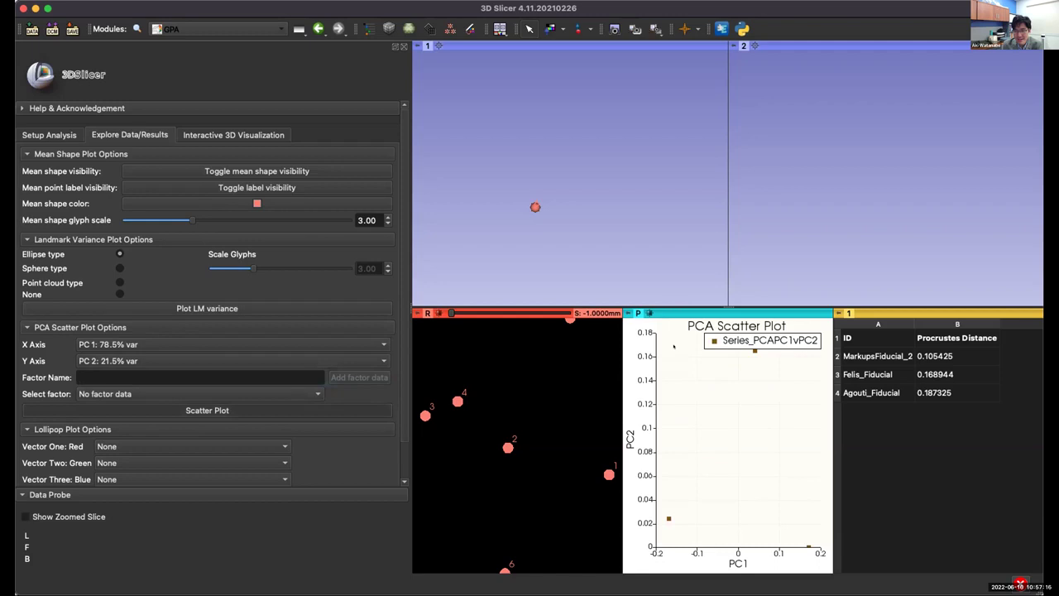
Switch the layout to Plot Only View and inspect the specimen points in the PCA scatter plot.
{"action": "mouse_move", "coordinate": [700, 308]}
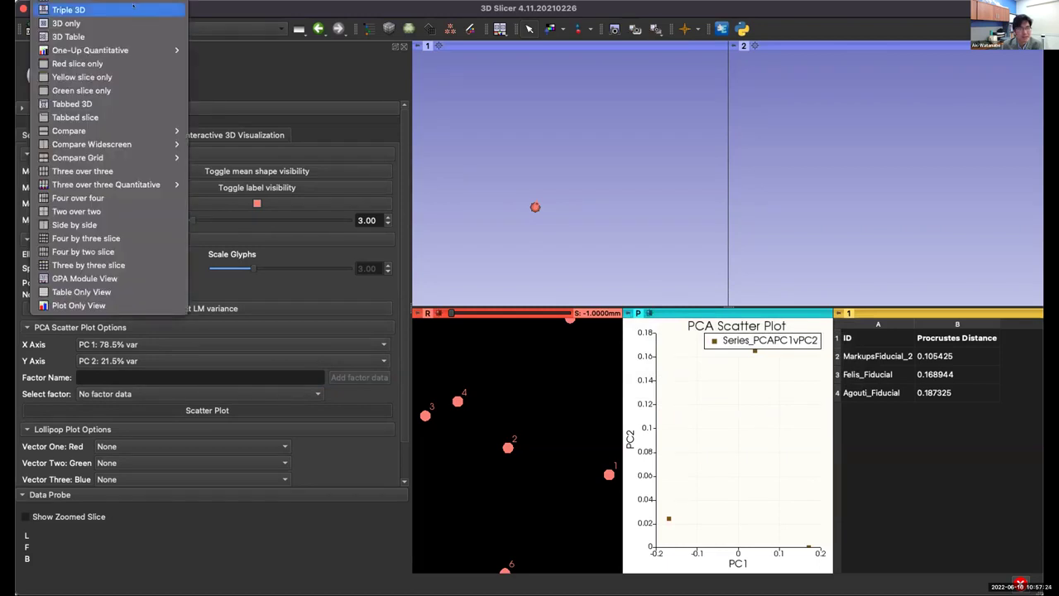
{"action": "mouse_move", "coordinate": [137, 158]}
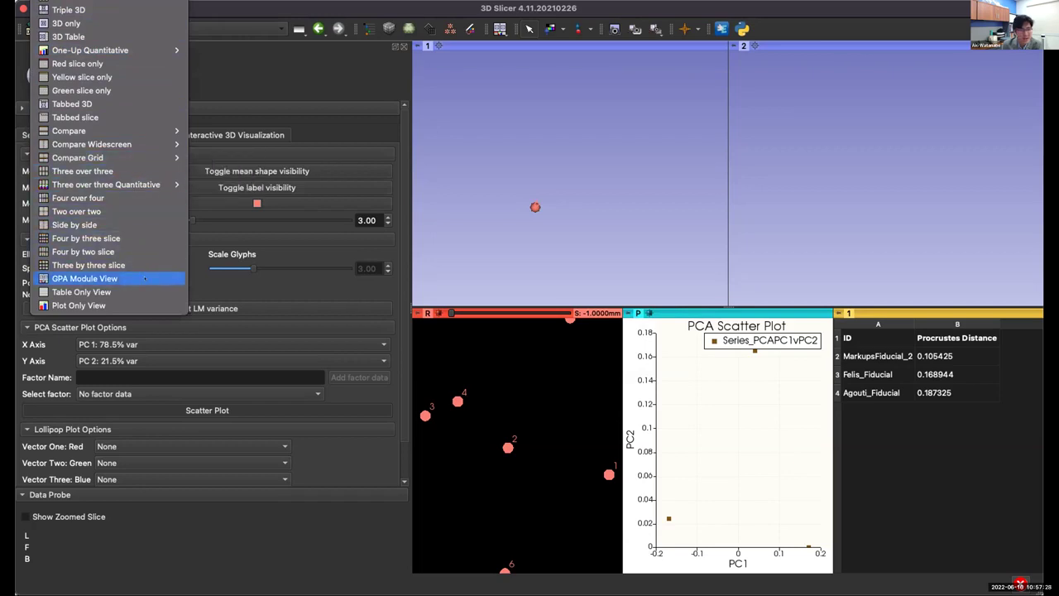
{"action": "left_click", "coordinate": [141, 305]}
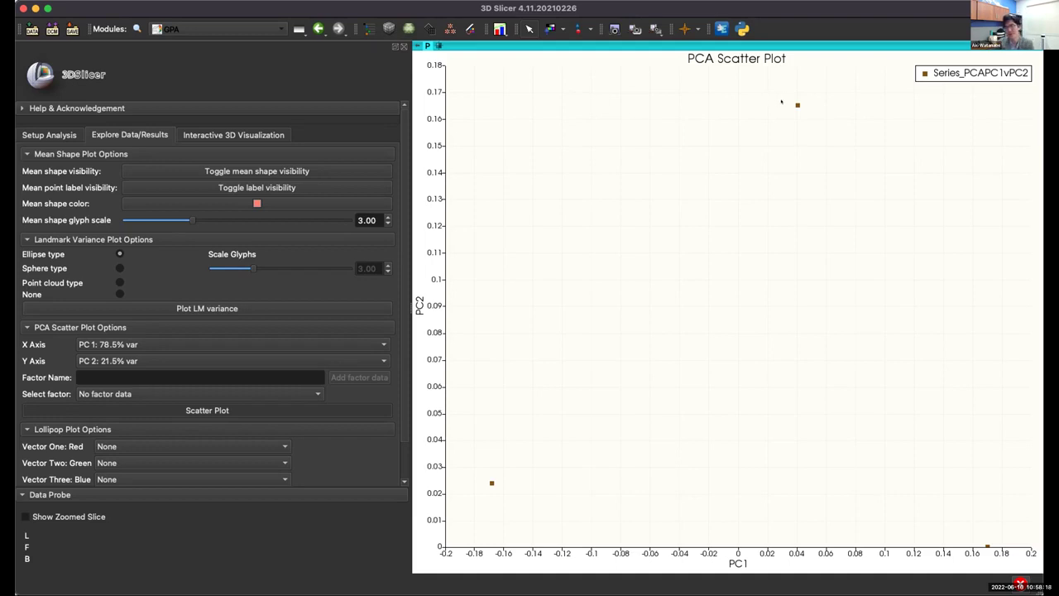
{"action": "mouse_move", "coordinate": [798, 105]}
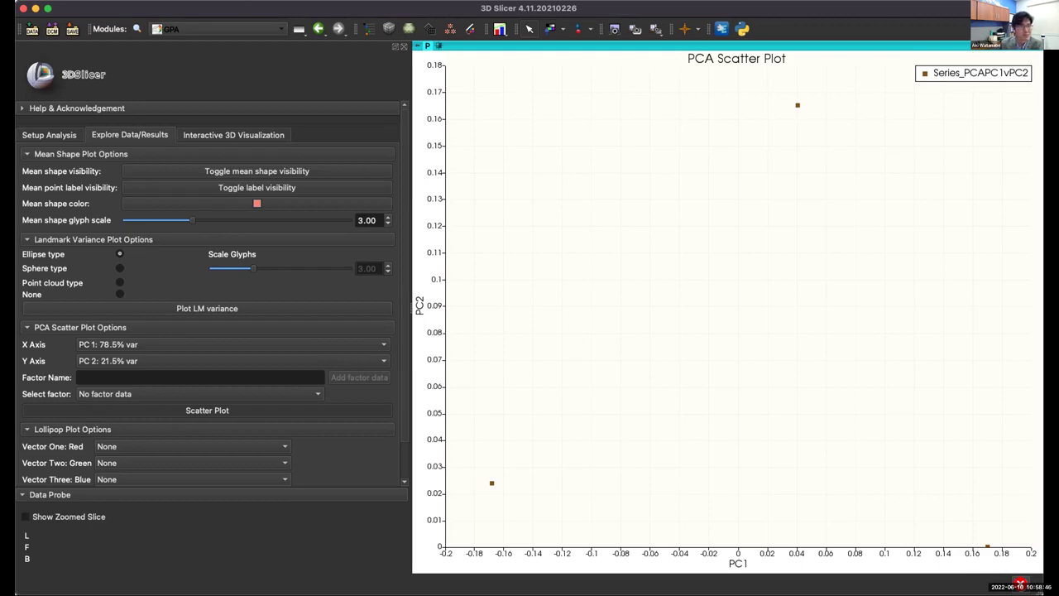
Switch the layout to 3D only and open the Data module.
{"action": "left_click", "coordinate": [499, 29]}
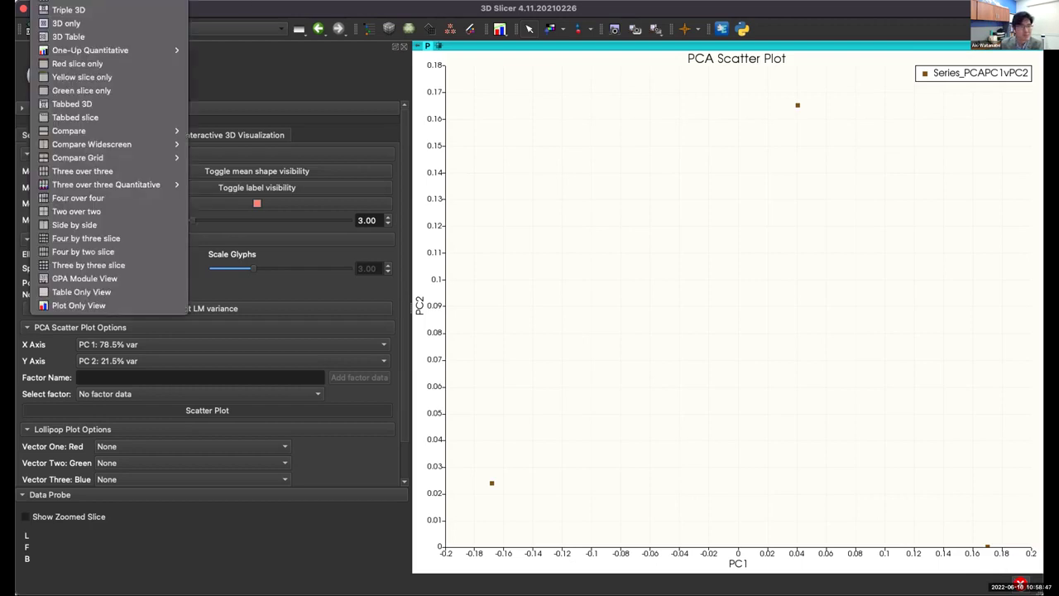
{"action": "left_click", "coordinate": [71, 30]}
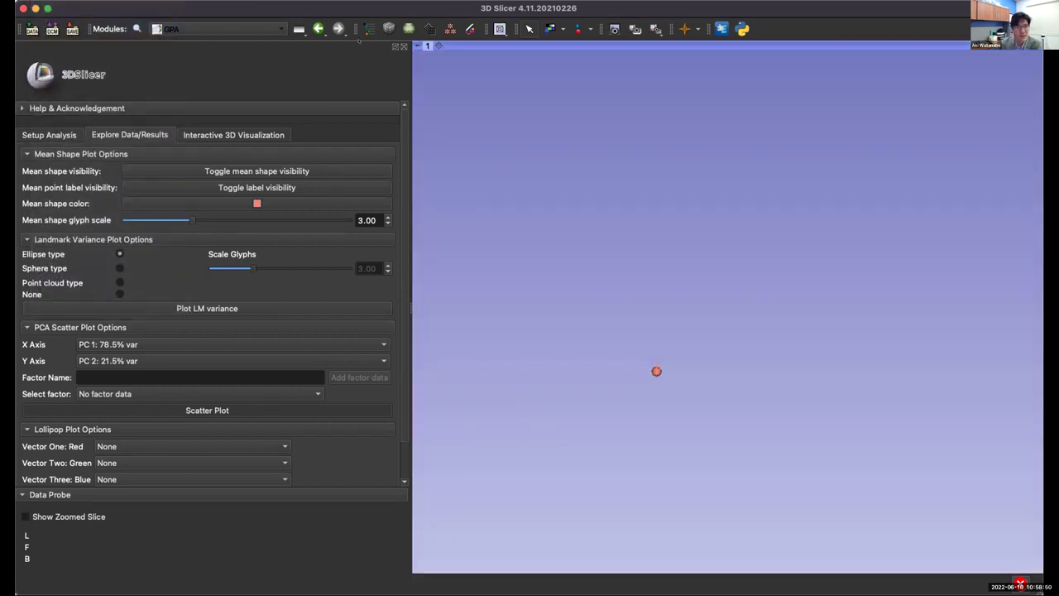
{"action": "left_click", "coordinate": [224, 29]}
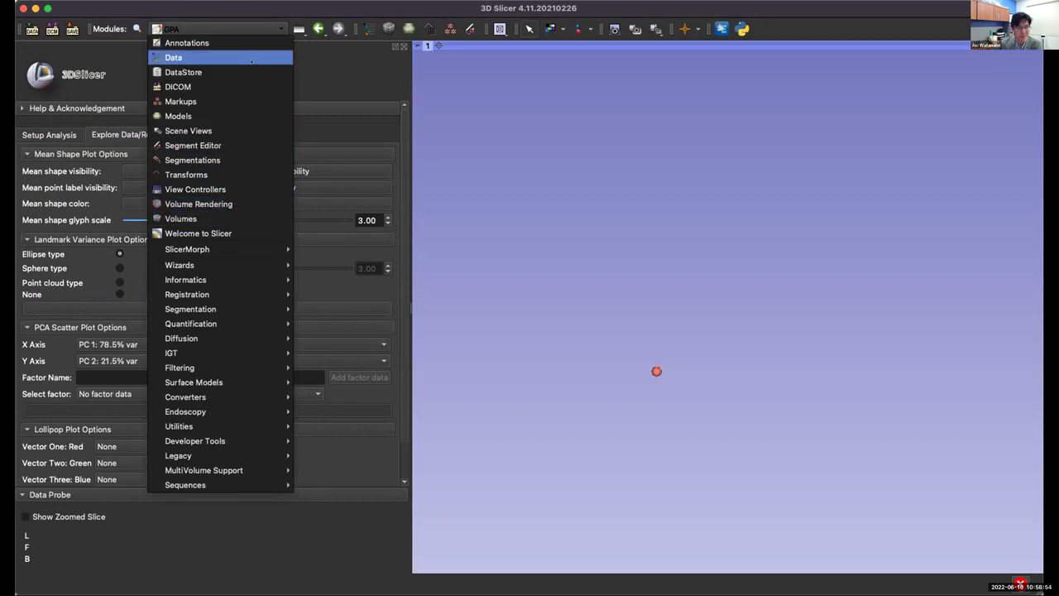
{"action": "left_click", "coordinate": [215, 57]}
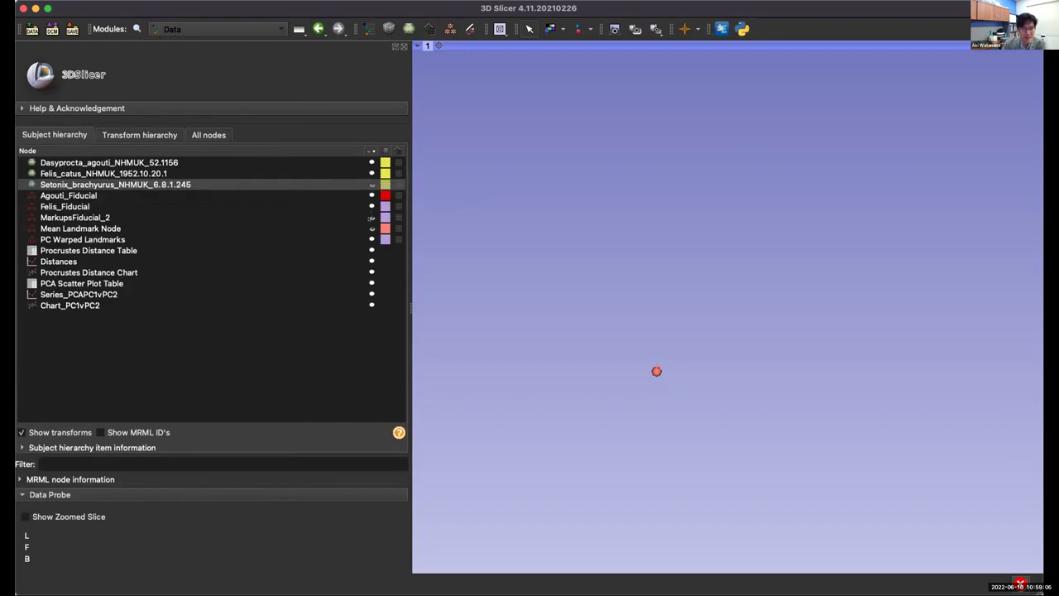
Hide the Mean Landmark Node and the Setonix brachyurus skull, and show the Felis catus skull in the 3D view.
{"action": "left_click", "coordinate": [364, 217]}
{"action": "key", "text": "Down"}
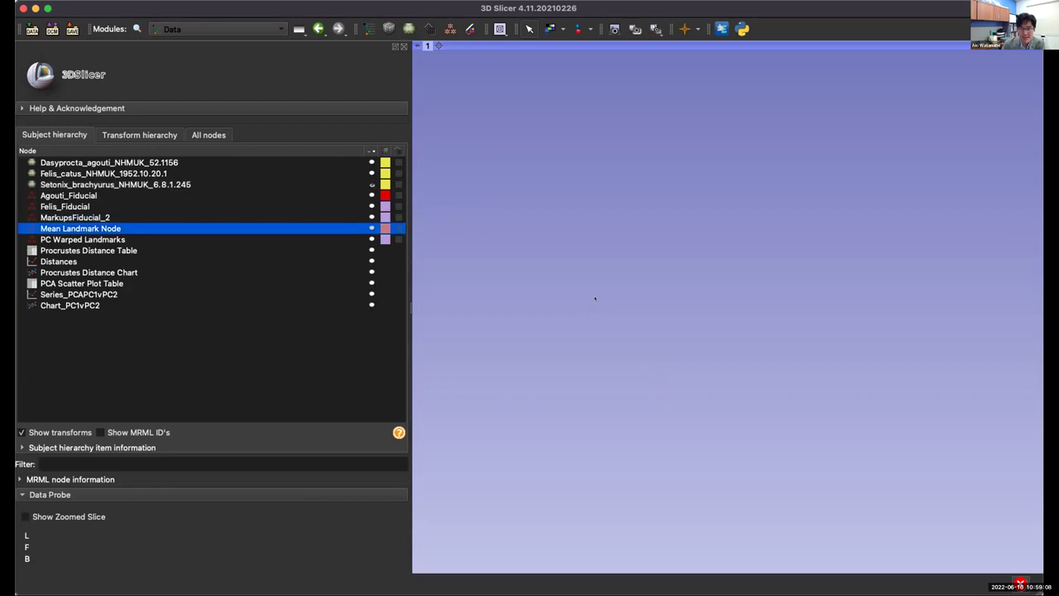
{"action": "left_click", "coordinate": [370, 184]}
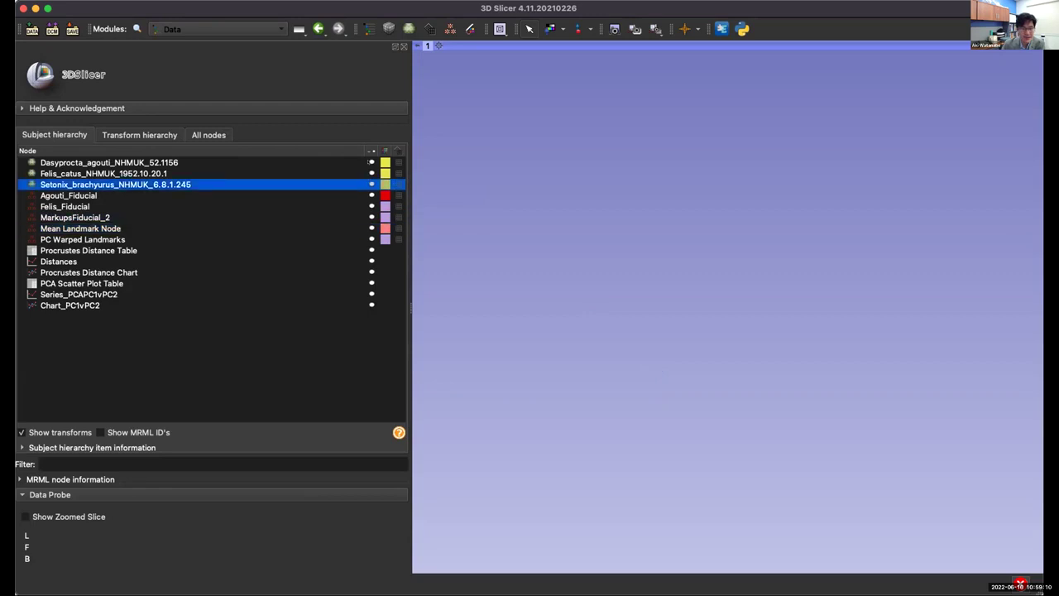
{"action": "left_click", "coordinate": [370, 172]}
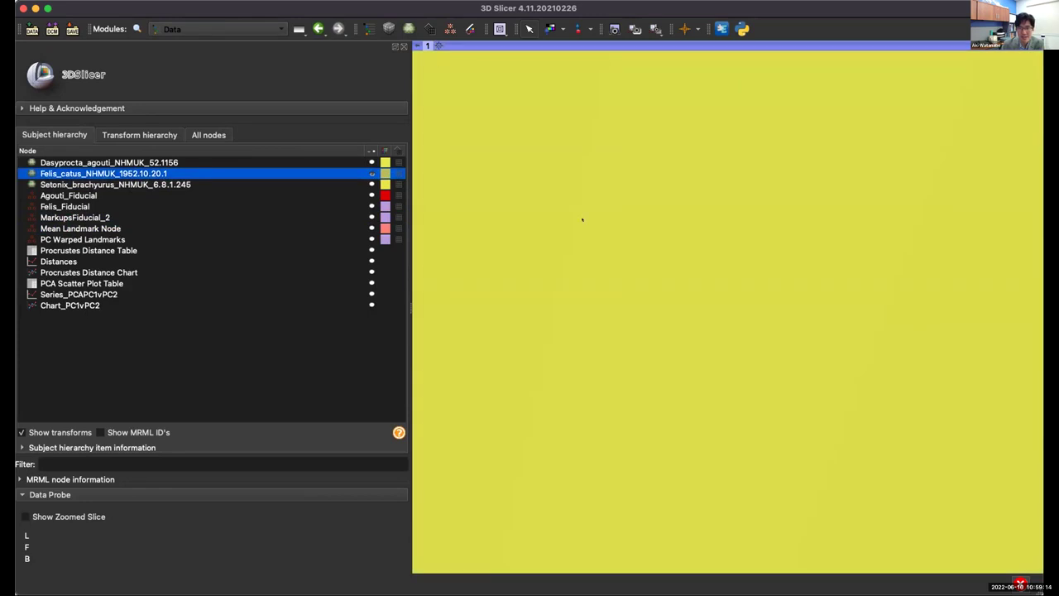
{"action": "left_click_drag", "start_coordinate": [583, 219], "coordinate": [584, 211]}
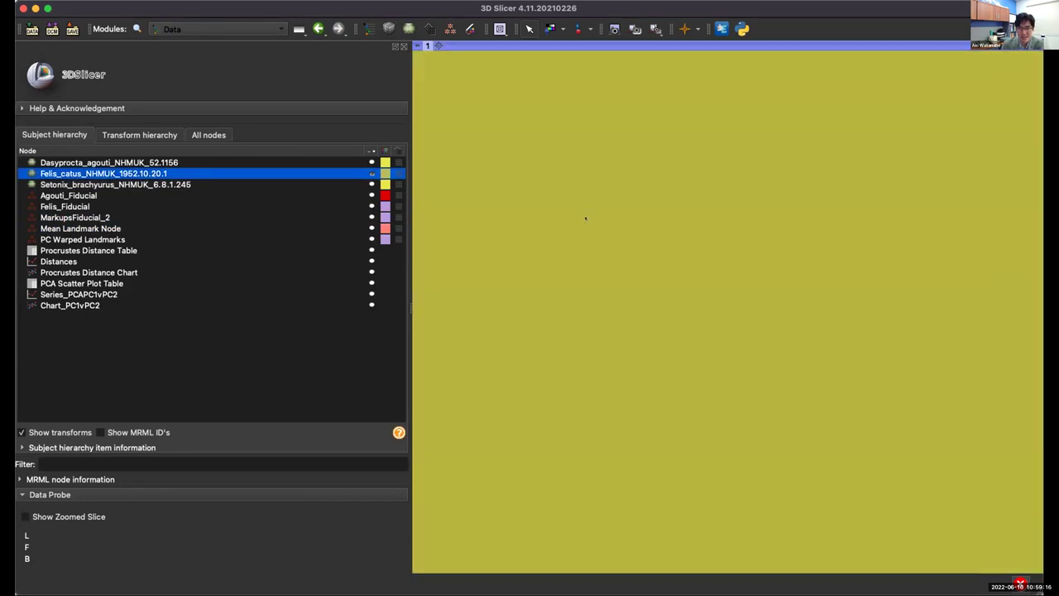
{"action": "scroll", "coordinate": [586, 217], "scroll_direction": "down", "scroll_amount": 10}
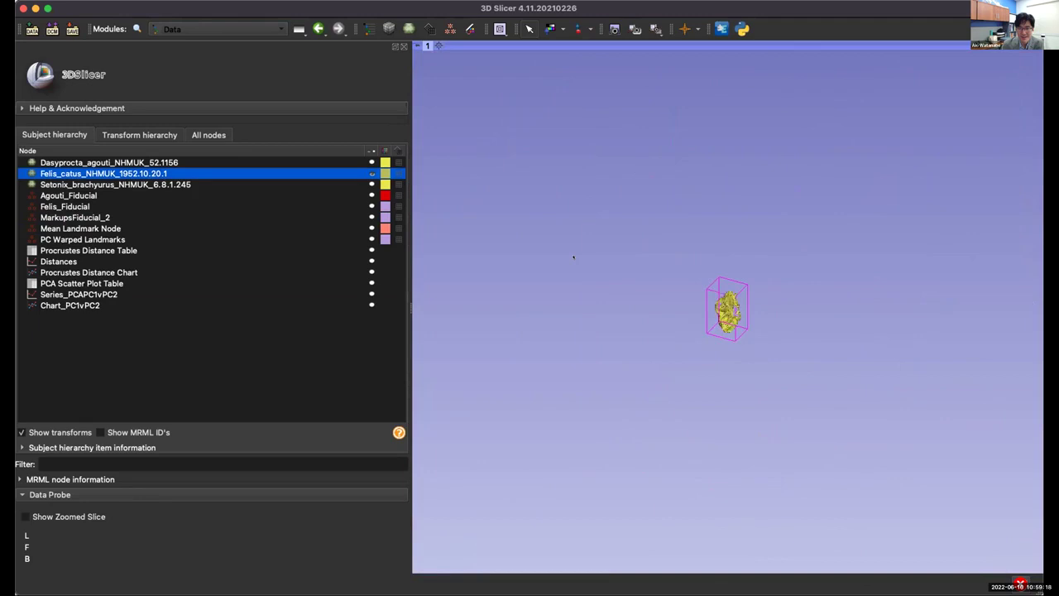
{"action": "scroll", "coordinate": [574, 258], "scroll_direction": "up", "scroll_amount": 5}
{"action": "left_click_drag", "start_coordinate": [574, 258], "coordinate": [731, 357]}
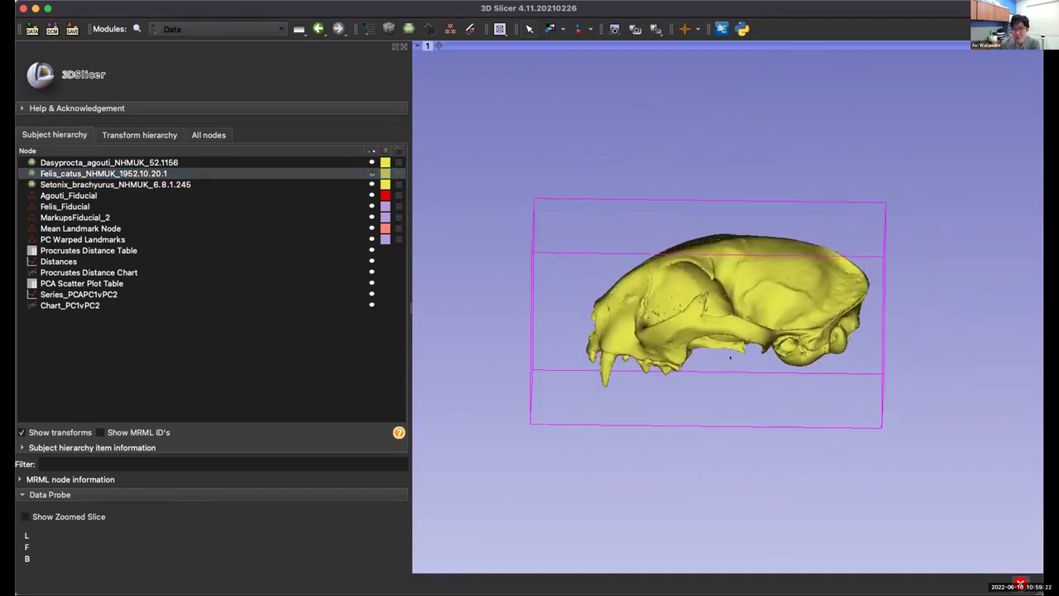
{"action": "scroll", "coordinate": [731, 358], "scroll_direction": "up", "scroll_amount": 4}
{"action": "scroll", "coordinate": [728, 331], "scroll_direction": "up", "scroll_amount": 3}
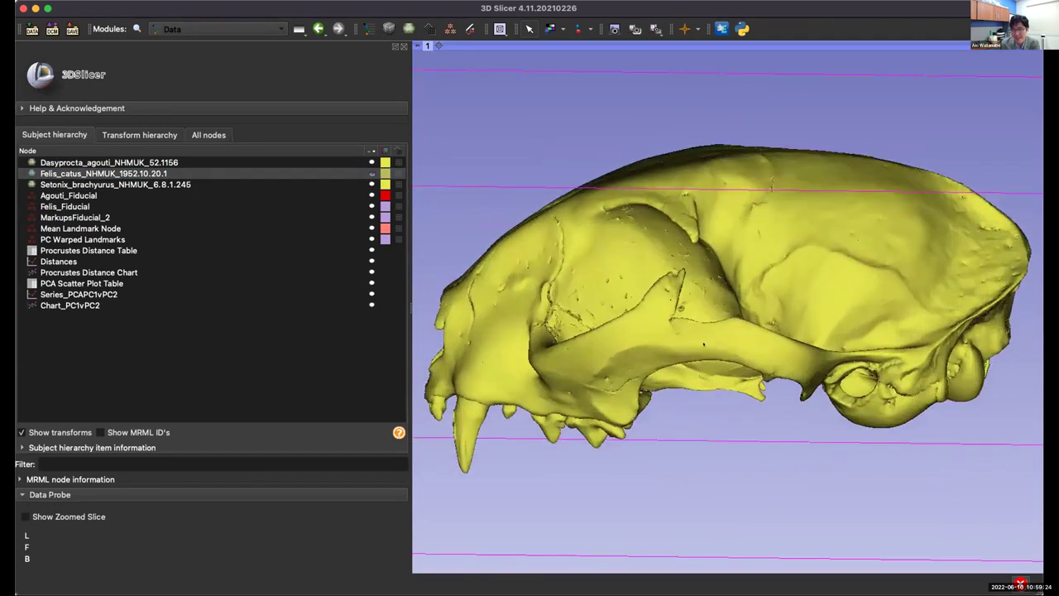
{"action": "left_click_drag", "start_coordinate": [728, 332], "coordinate": [702, 381]}
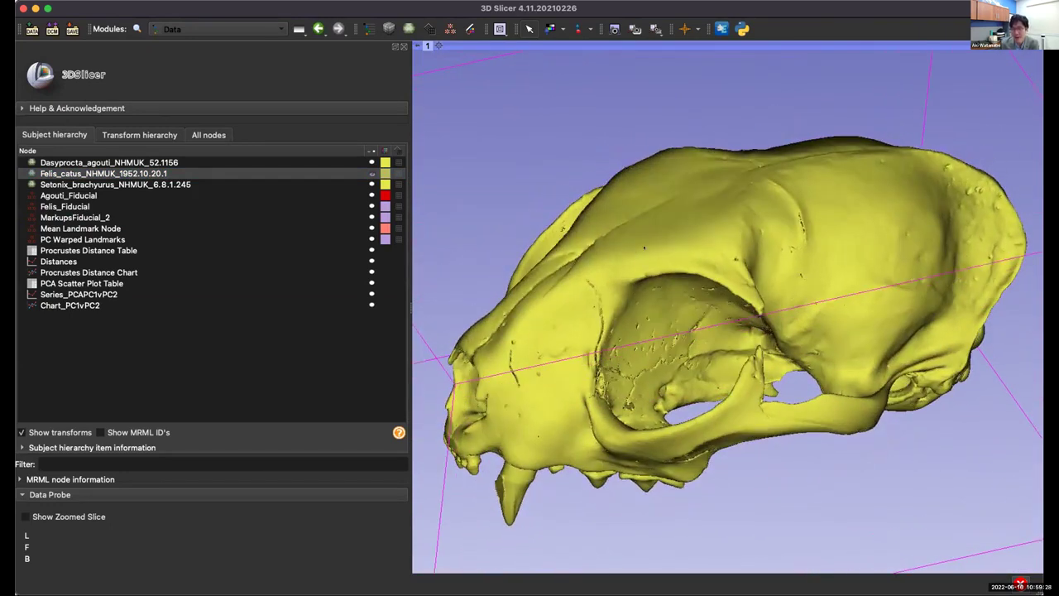
Examine the orbit and zygomatic arch of the Felis catus skull from several lateral and oblique angles.
{"action": "left_click_drag", "start_coordinate": [702, 381], "coordinate": [670, 395]}
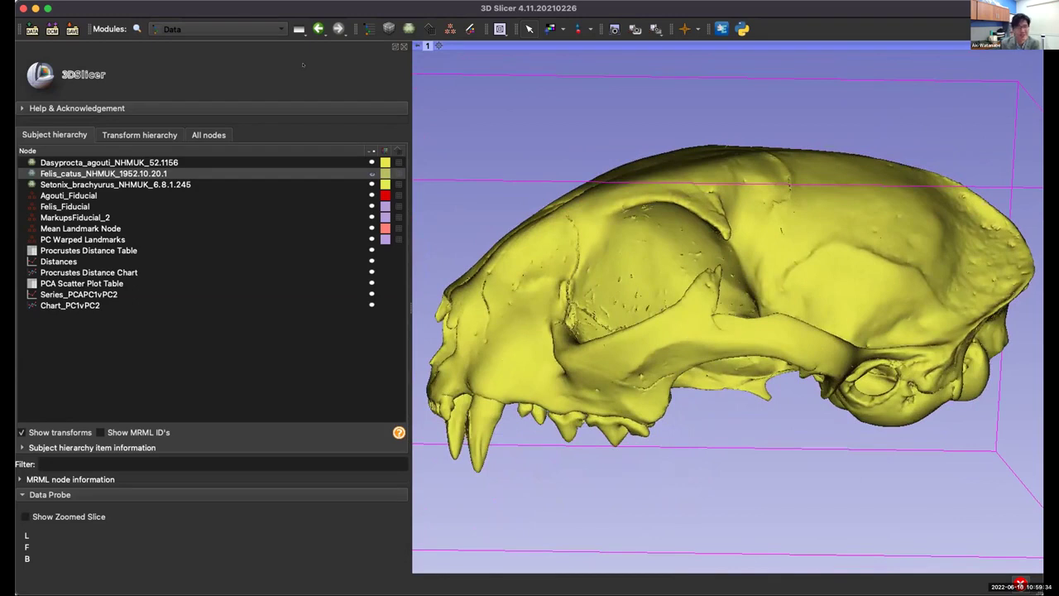
{"action": "left_click_drag", "start_coordinate": [670, 355], "coordinate": [684, 338]}
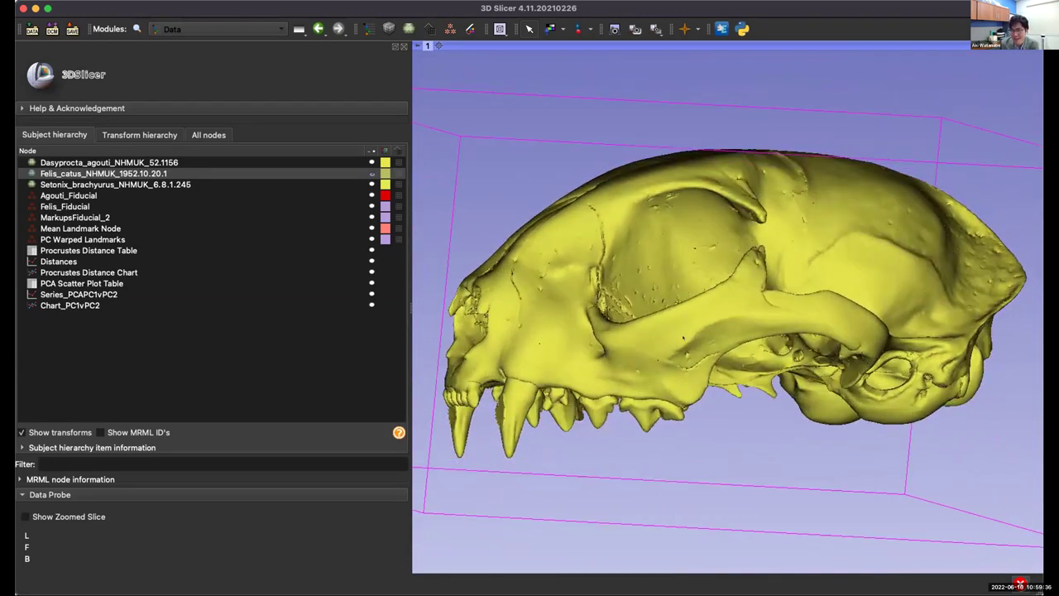
{"action": "scroll", "coordinate": [728, 310], "scroll_direction": "up", "scroll_amount": 3}
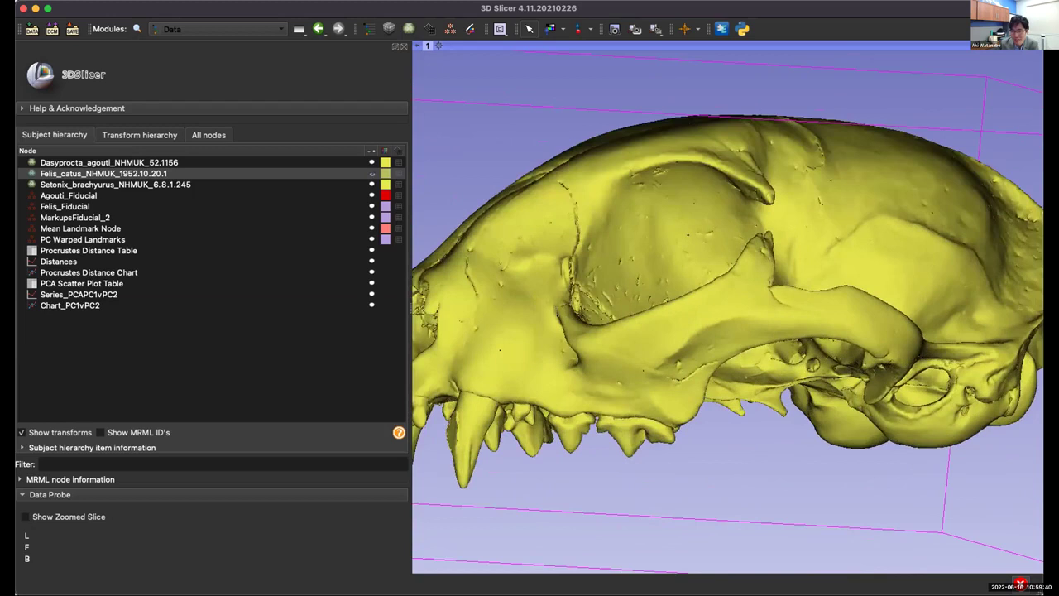
{"action": "left_click_drag", "start_coordinate": [728, 314], "coordinate": [751, 374]}
{"action": "left_click_drag", "start_coordinate": [670, 335], "coordinate": [801, 346]}
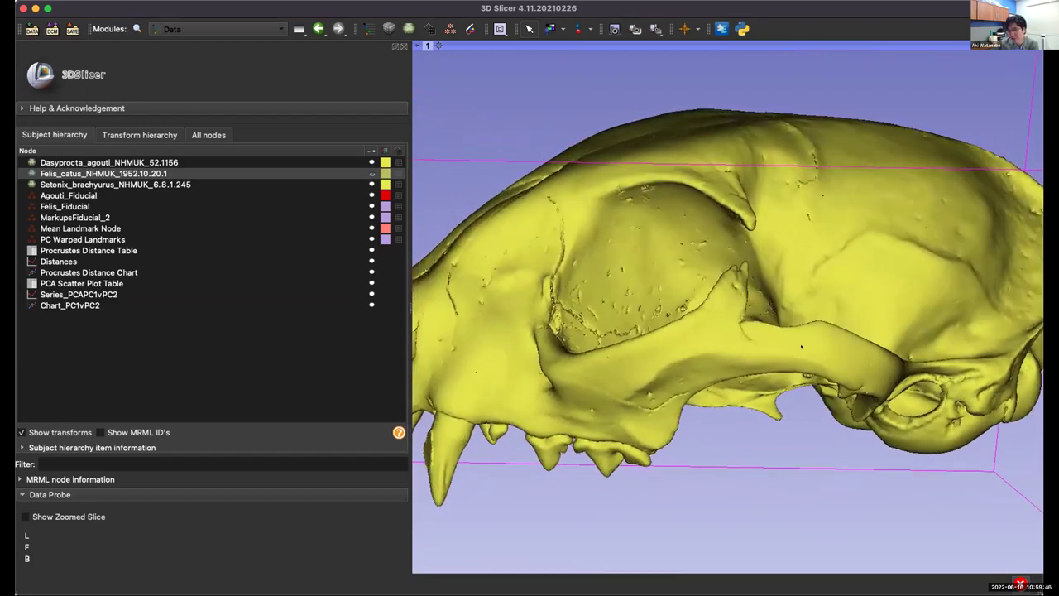
{"action": "left_click_drag", "start_coordinate": [555, 294], "coordinate": [612, 308]}
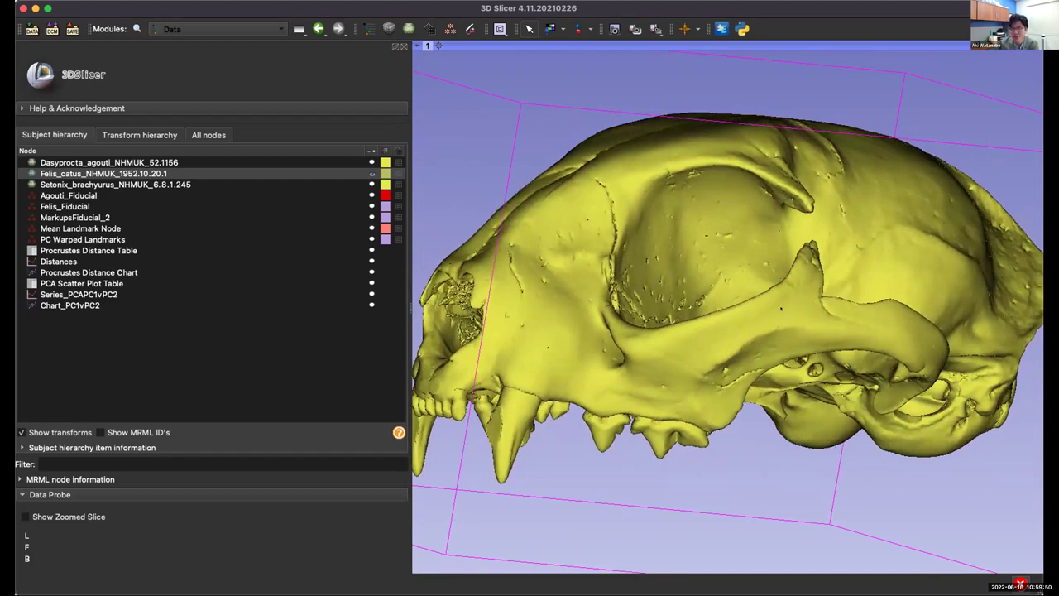
{"action": "left_click_drag", "start_coordinate": [781, 309], "coordinate": [730, 325]}
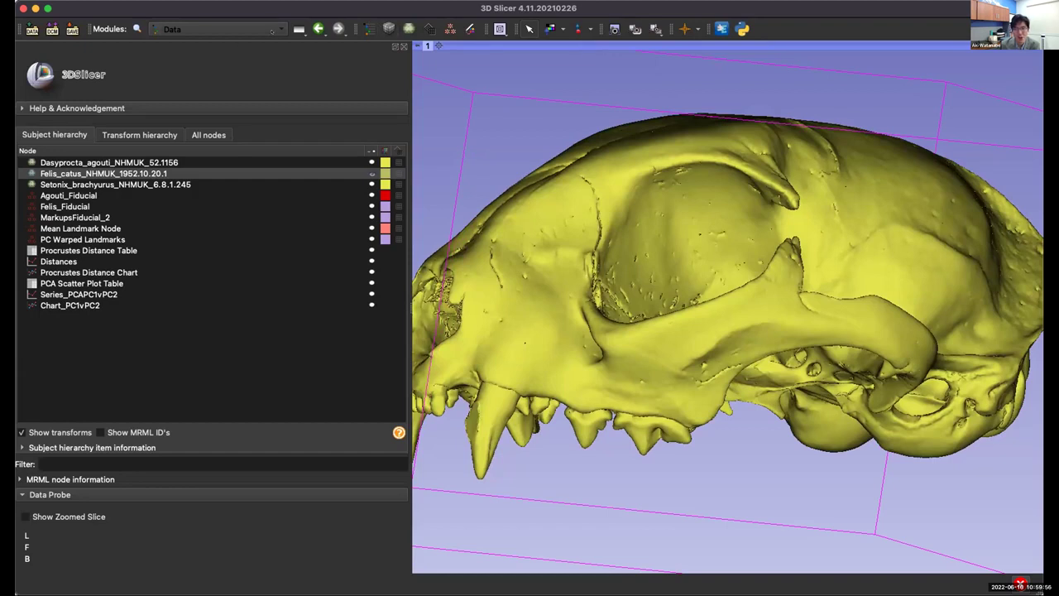
Open the Markups module and create a new open curve markup.
{"action": "left_click", "coordinate": [215, 29]}
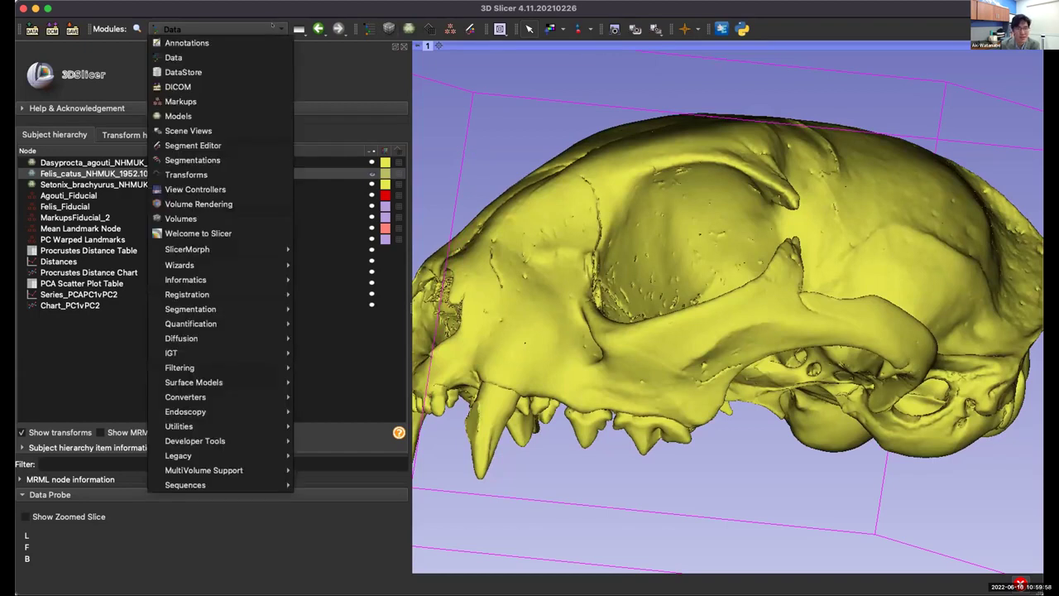
{"action": "left_click", "coordinate": [236, 101]}
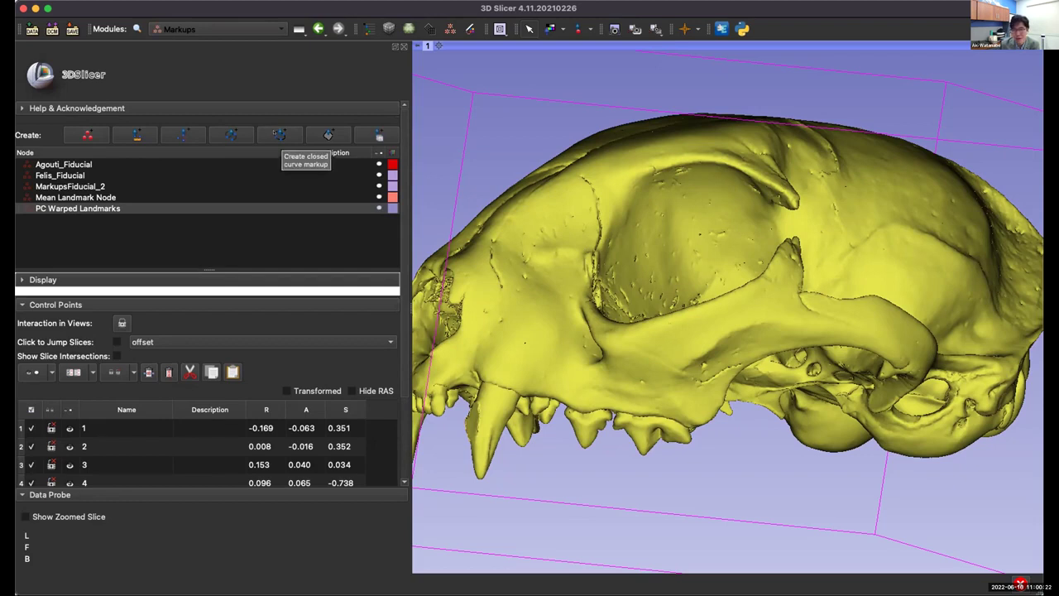
{"action": "left_click", "coordinate": [232, 135]}
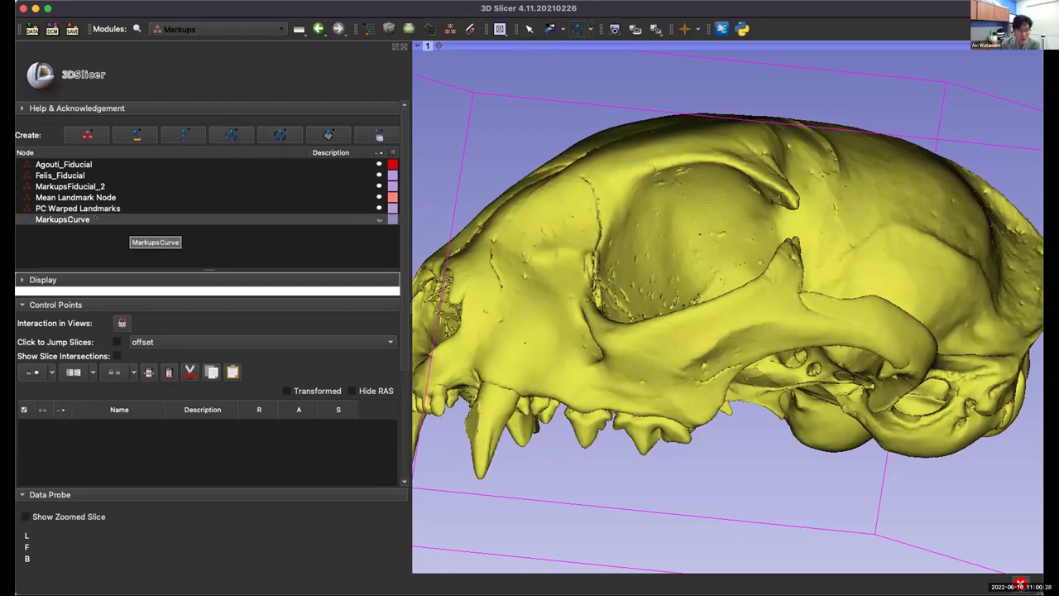
Place curve points on the Felis catus skull along the lower orbital rim, from its front corner toward the zygomatic arch's upward process.
{"action": "left_click", "coordinate": [614, 337]}
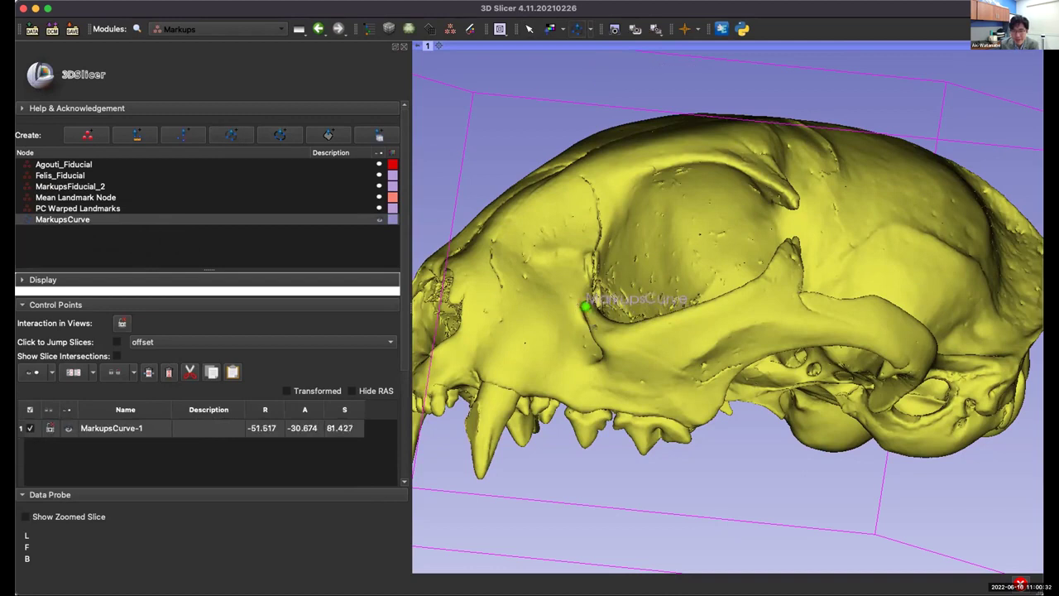
{"action": "left_click", "coordinate": [585, 307]}
{"action": "left_click", "coordinate": [610, 329]}
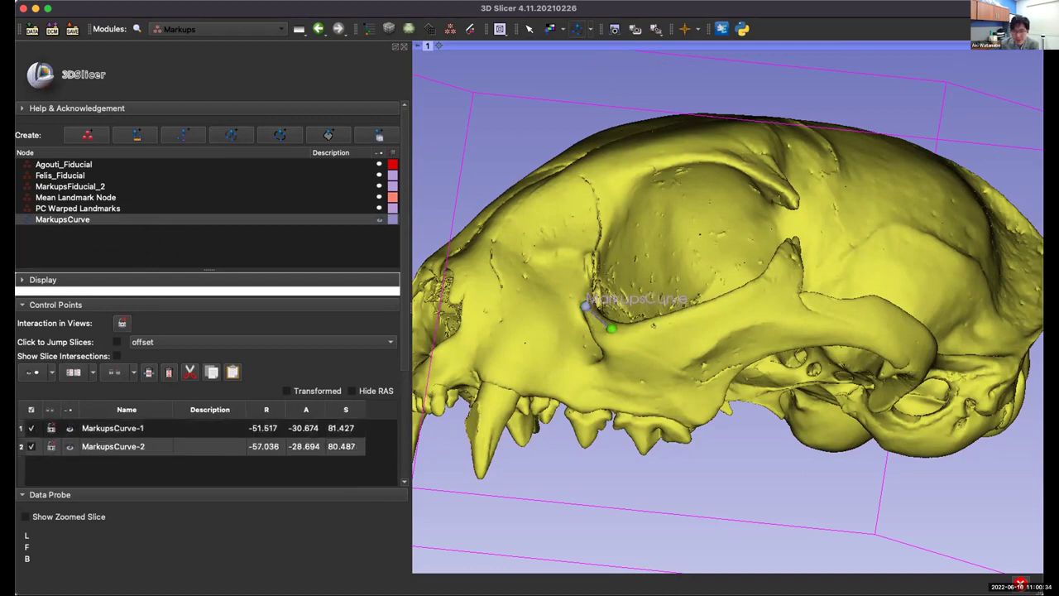
{"action": "left_click", "coordinate": [668, 318]}
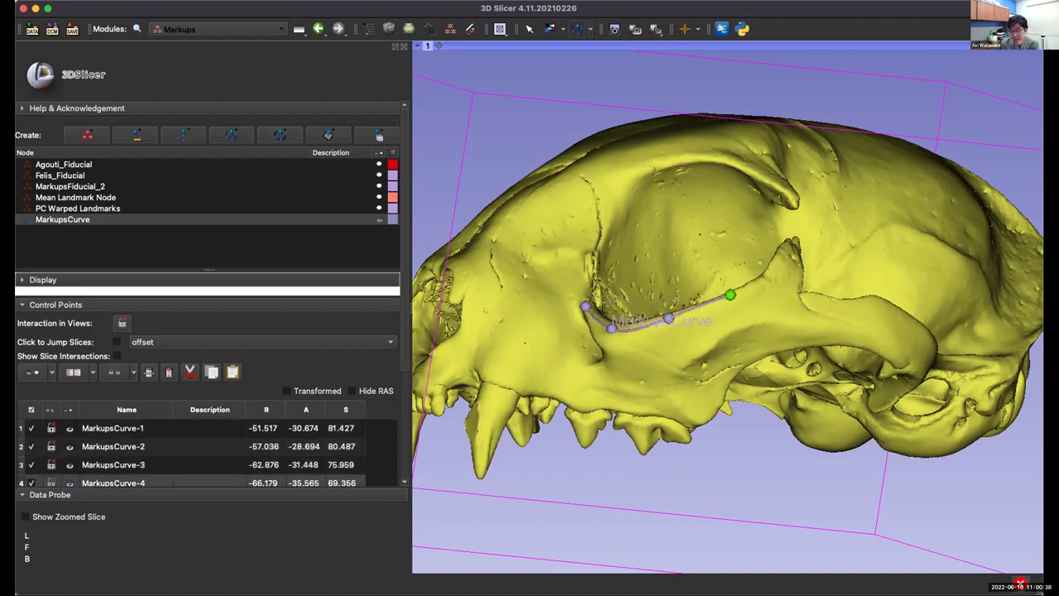
{"action": "left_click", "coordinate": [730, 295]}
{"action": "left_click", "coordinate": [766, 278]}
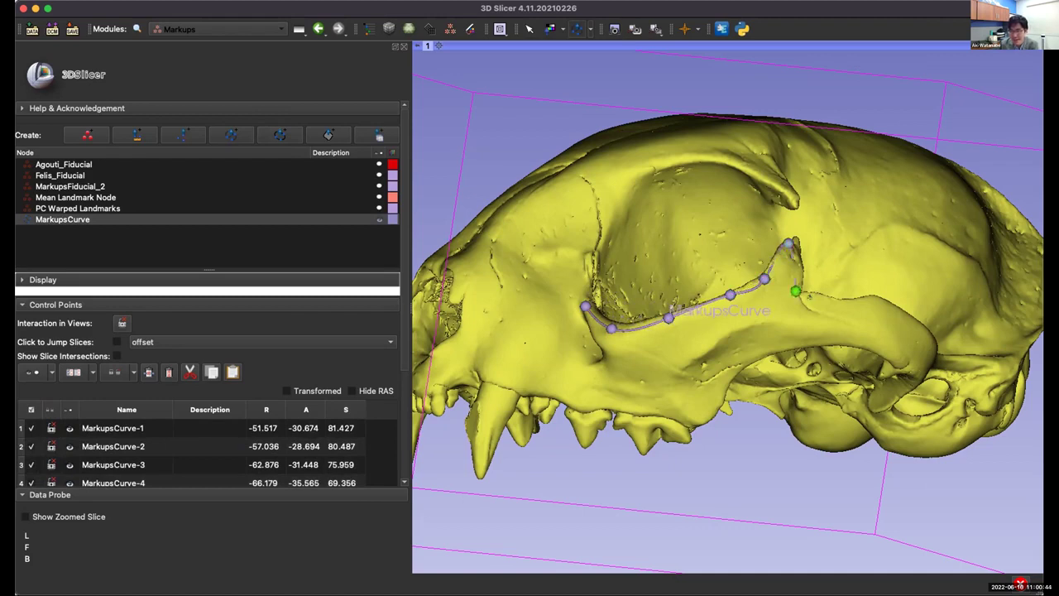
Continue the curve points from behind the upward process along the zygomatic arch's upper edge to its rear end, and finish placing points.
{"action": "left_click", "coordinate": [796, 289]}
{"action": "left_click", "coordinate": [817, 296]}
{"action": "left_click", "coordinate": [844, 303]}
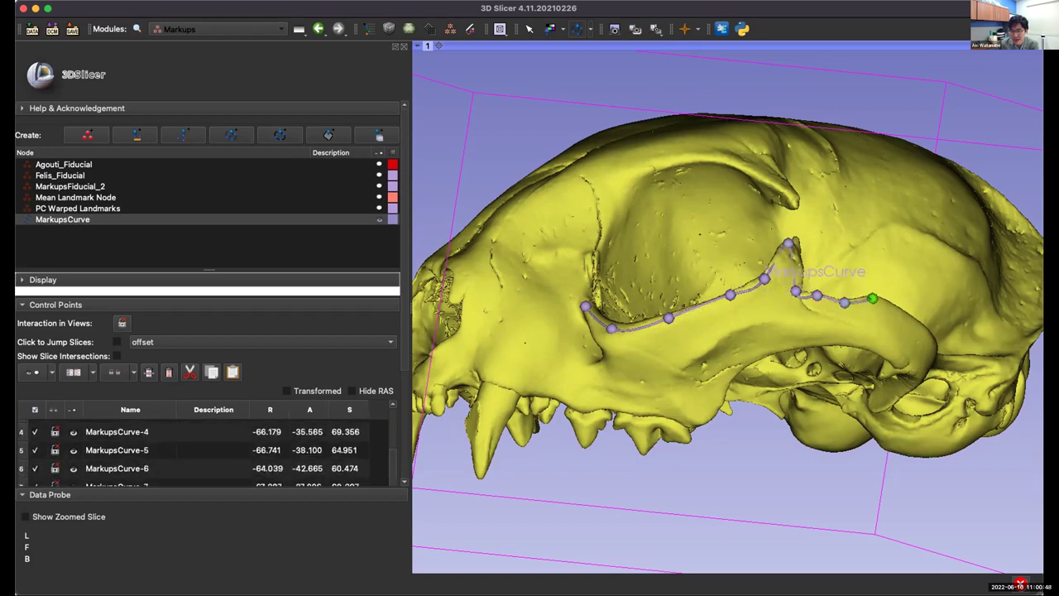
{"action": "left_click", "coordinate": [874, 299]}
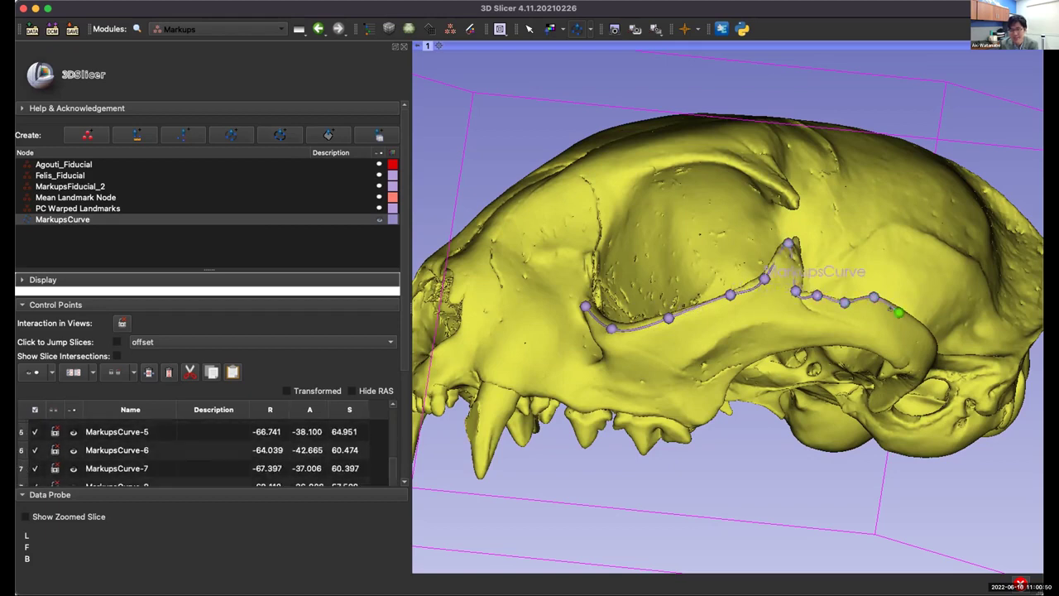
{"action": "left_click", "coordinate": [900, 312]}
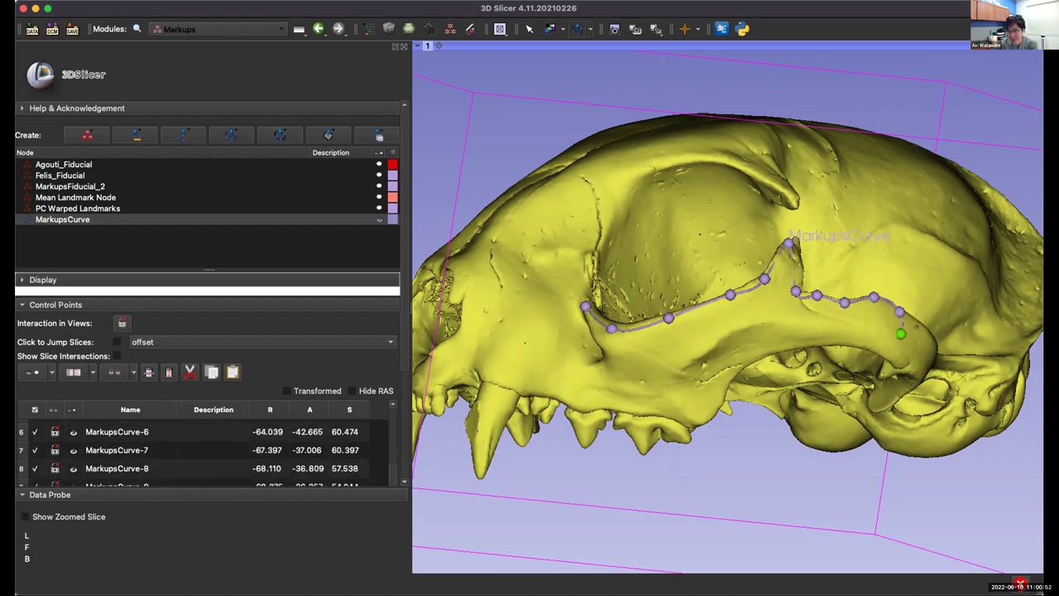
{"action": "left_click", "coordinate": [924, 328]}
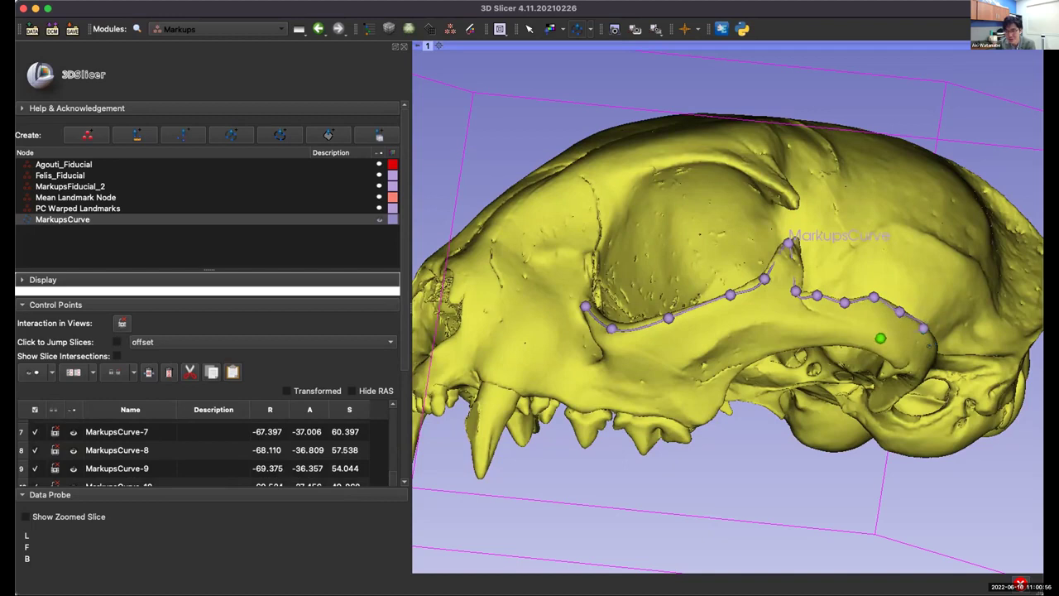
{"action": "left_click", "coordinate": [938, 348]}
{"action": "left_click", "coordinate": [937, 348]}
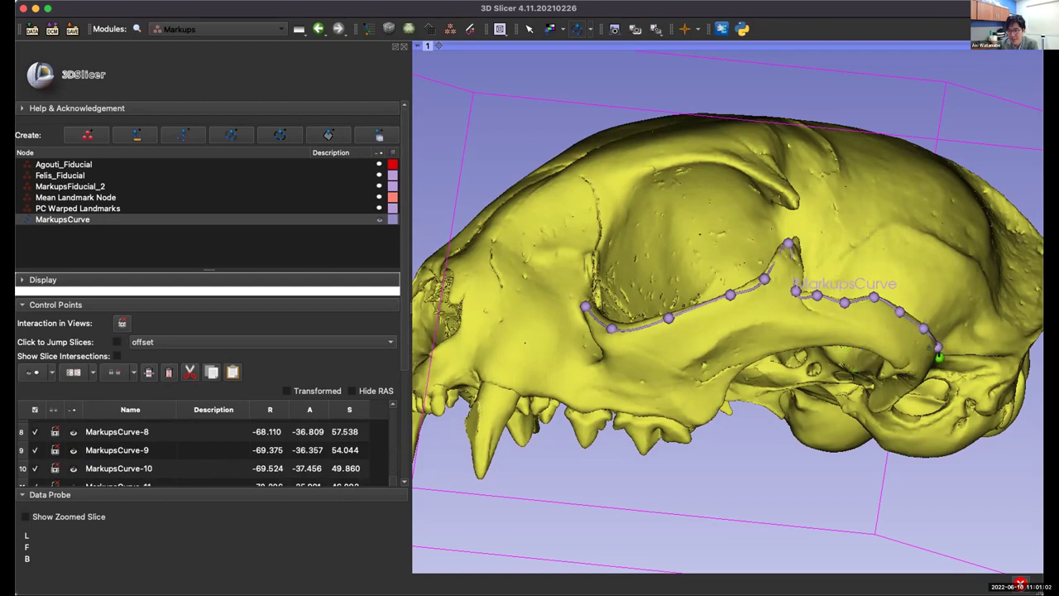
{"action": "right_click", "coordinate": [934, 354]}
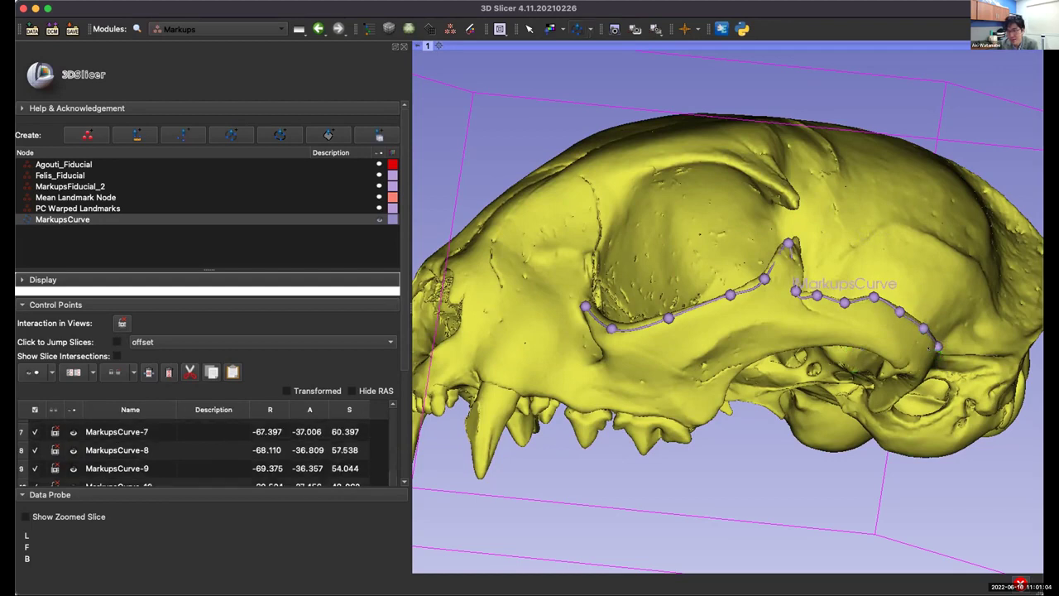
{"action": "left_click_drag", "start_coordinate": [911, 347], "coordinate": [791, 349]}
{"action": "left_click_drag", "start_coordinate": [651, 356], "coordinate": [811, 359]}
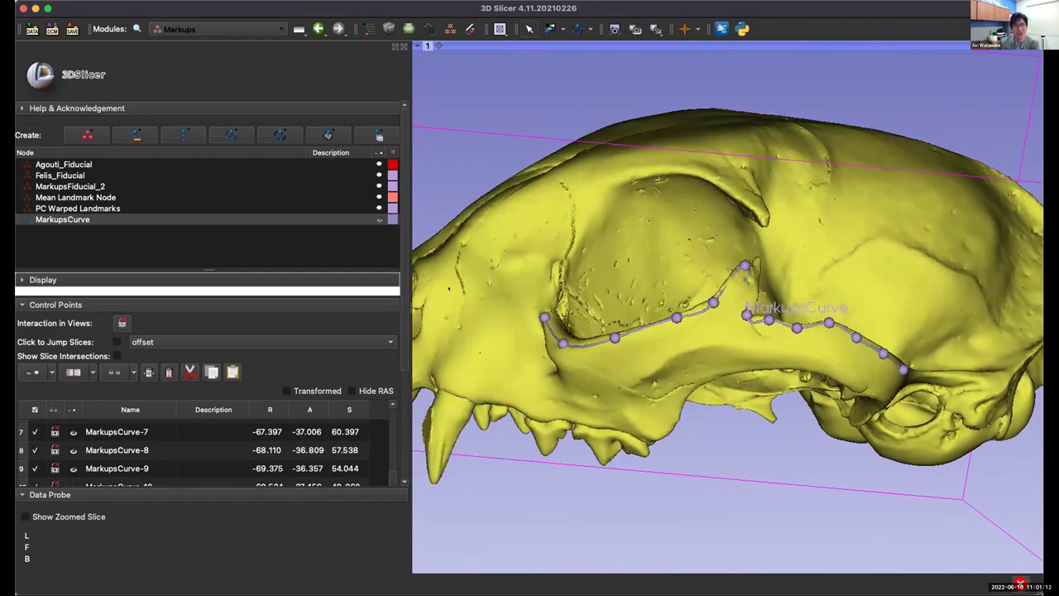
Resample MarkupsCurve to 10 points, overwriting the current node and constraining the points to the Felis_catus_NHMUK_1952.10.20.1 surface.
{"action": "left_click", "coordinate": [40, 219]}
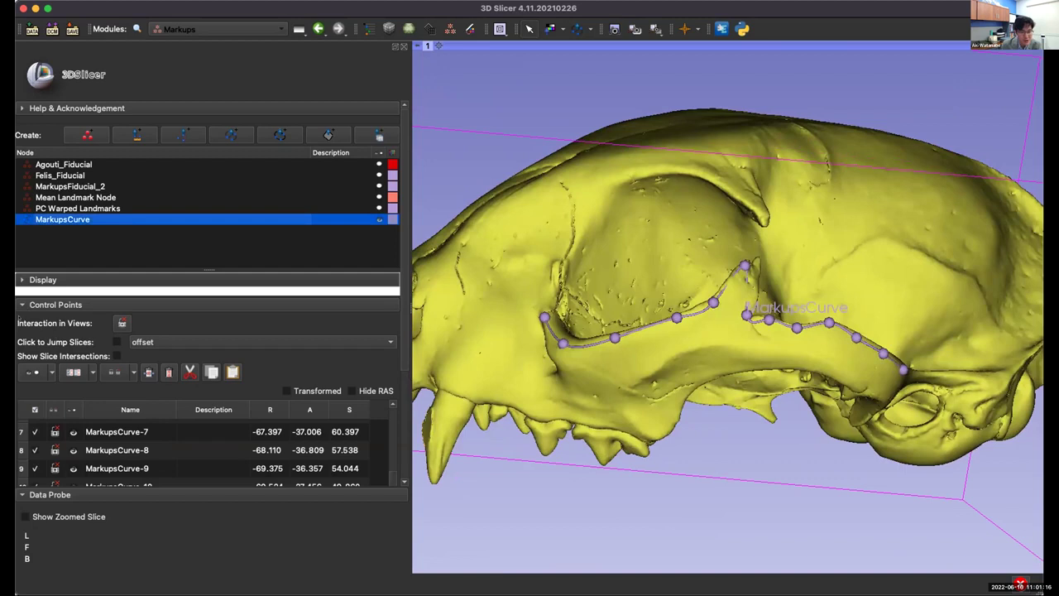
{"action": "left_click", "coordinate": [37, 304]}
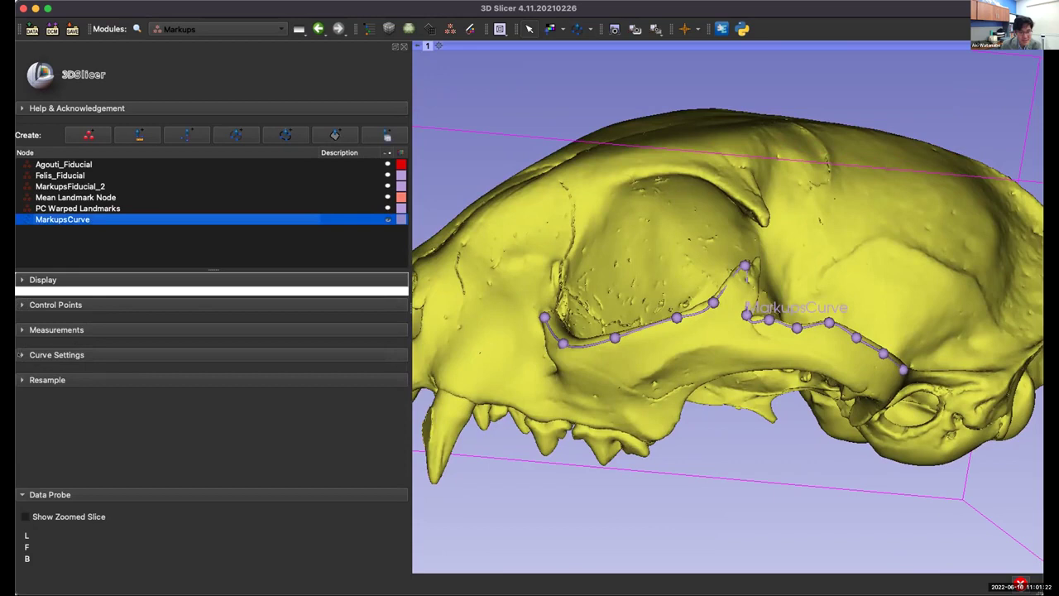
{"action": "left_click", "coordinate": [91, 355]}
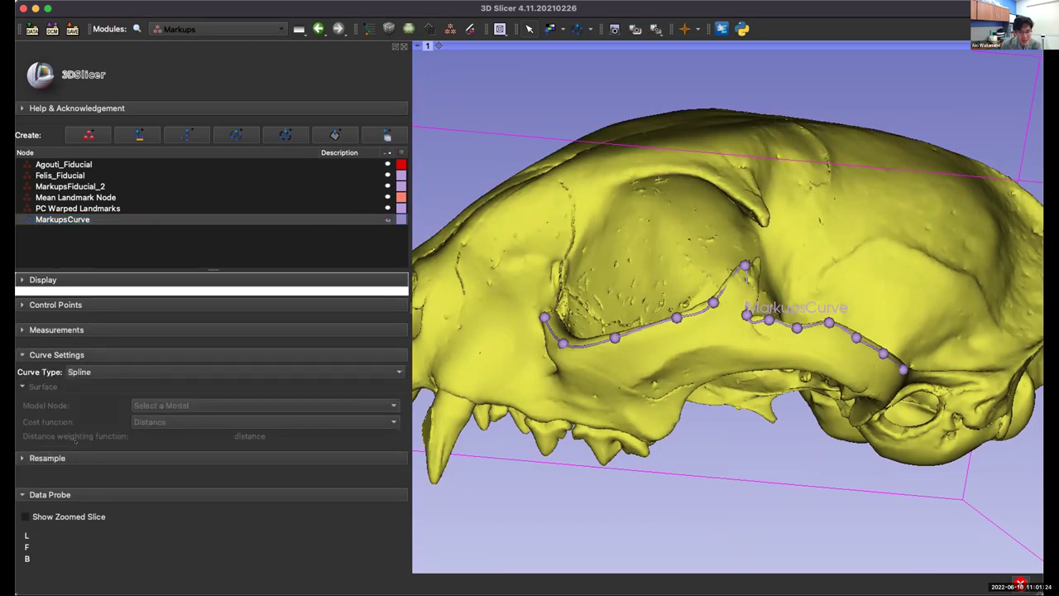
{"action": "left_click", "coordinate": [22, 457]}
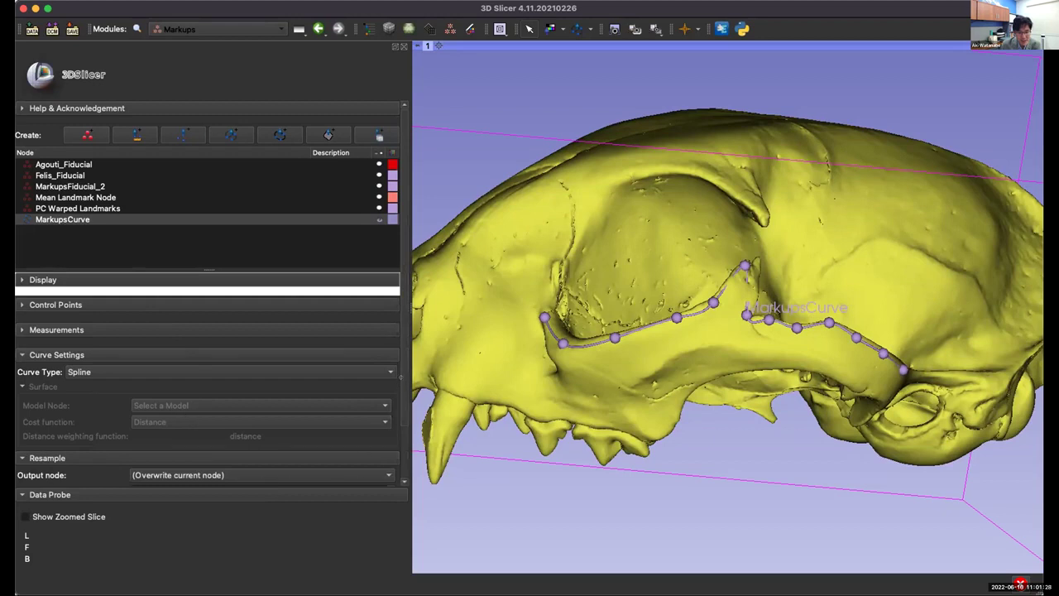
{"action": "scroll", "coordinate": [369, 493], "scroll_direction": "down", "scroll_amount": 3}
{"action": "left_click_drag", "start_coordinate": [152, 423], "coordinate": [125, 423]}
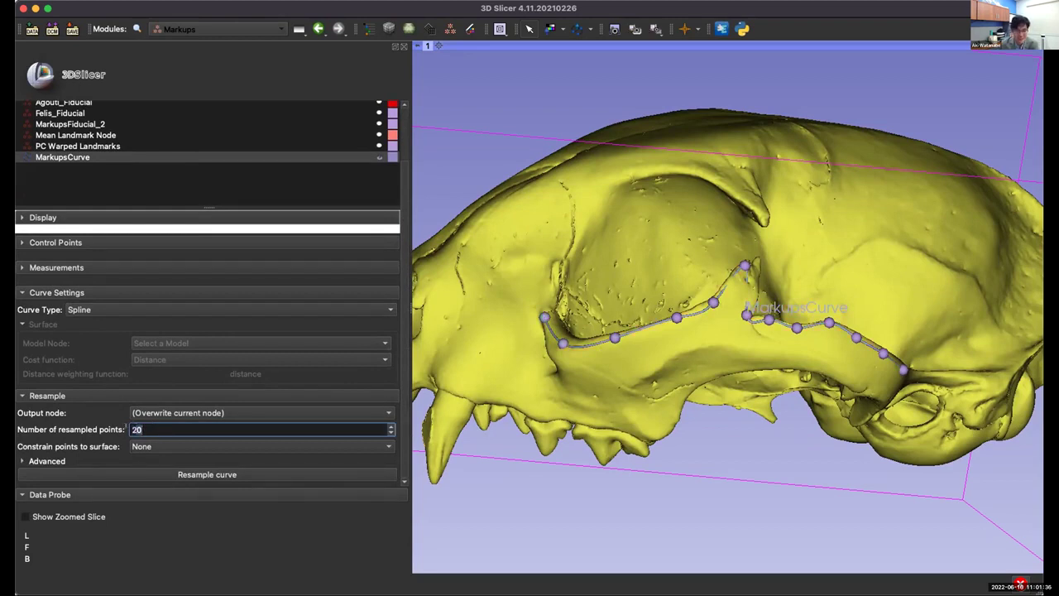
{"action": "type", "text": "100"}
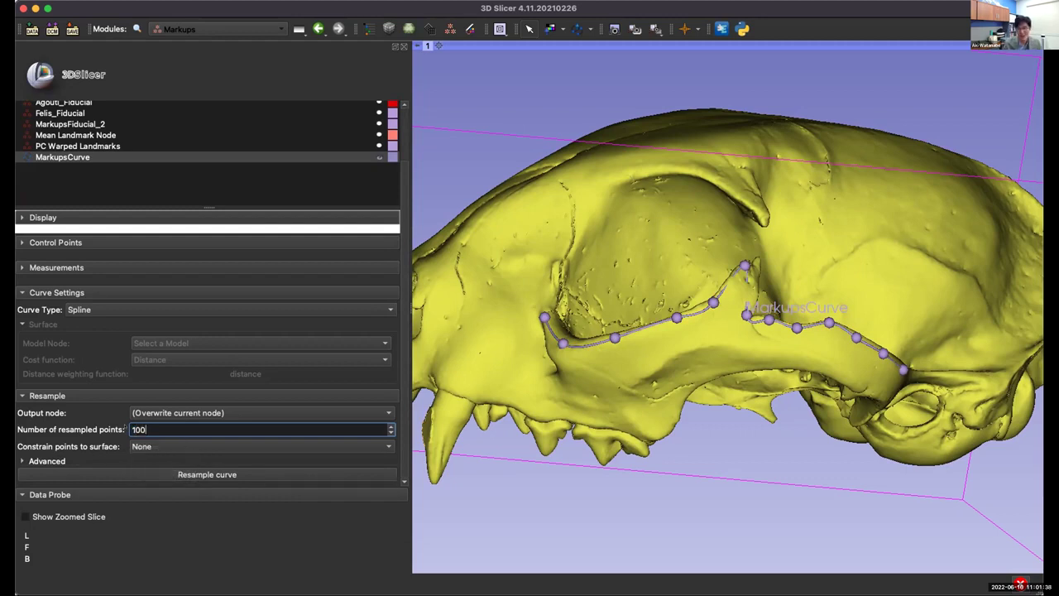
{"action": "double_click", "coordinate": [153, 423]}
{"action": "type", "text": "10"}
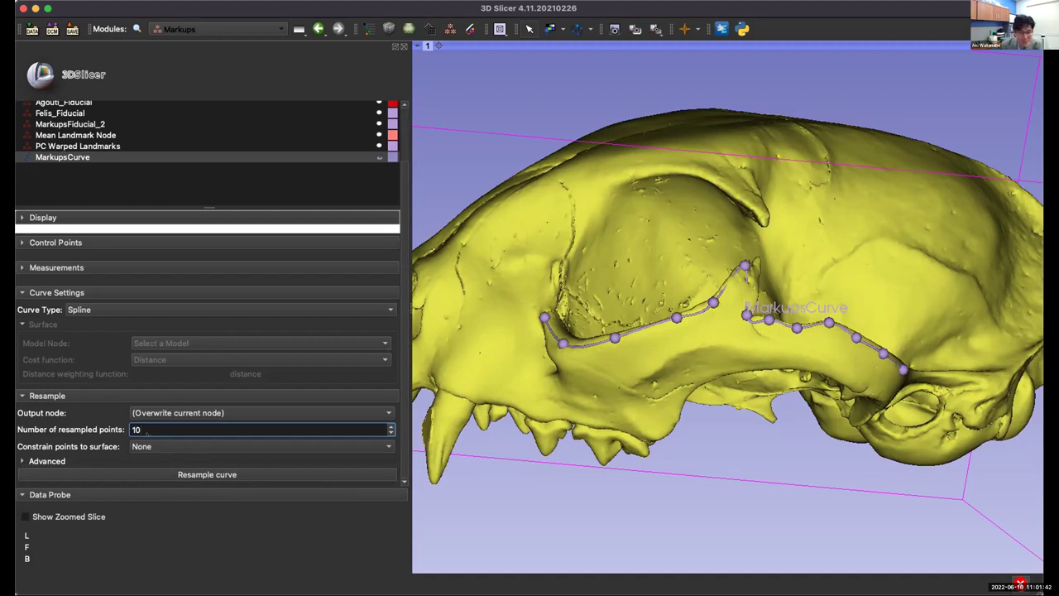
{"action": "key", "text": "Return"}
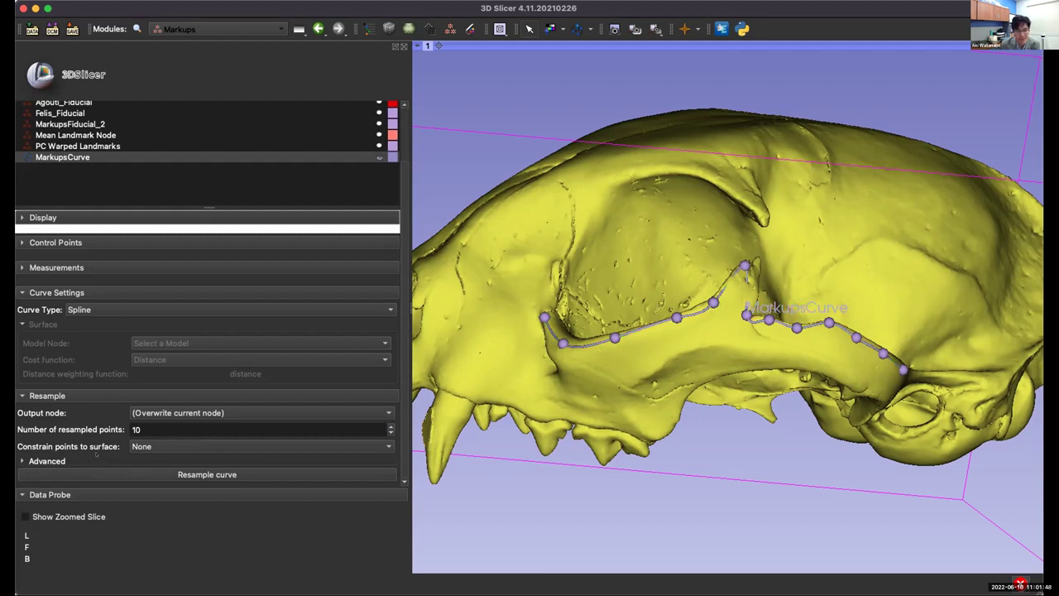
{"action": "left_click", "coordinate": [175, 446]}
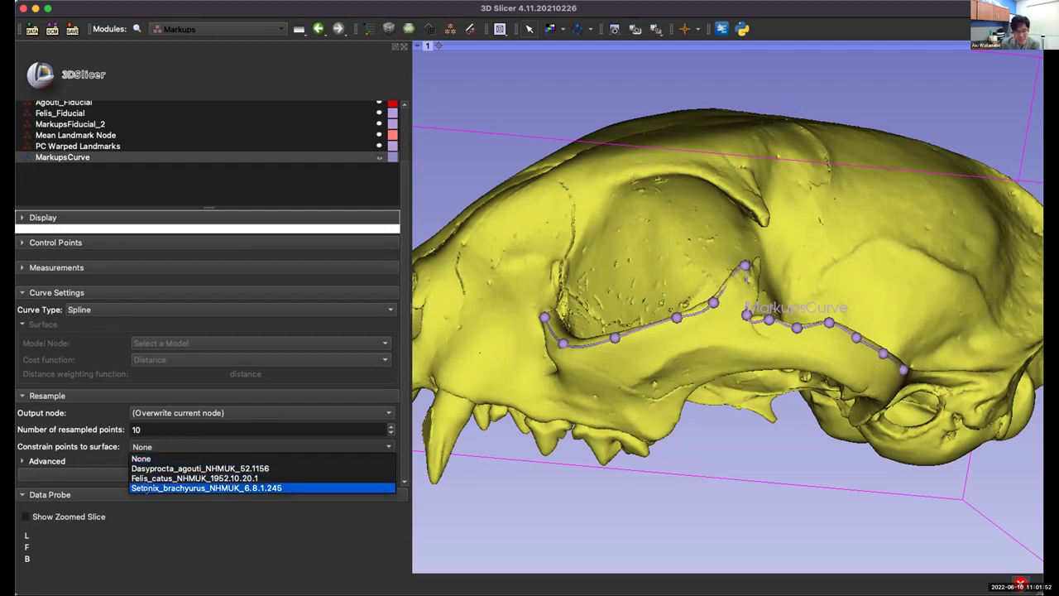
{"action": "left_click", "coordinate": [144, 478]}
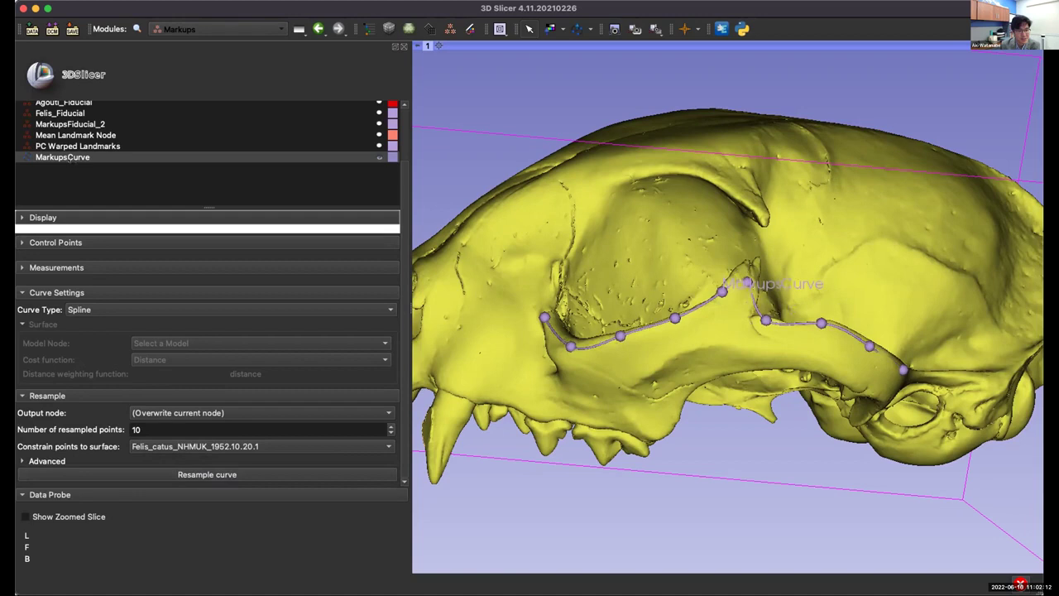
Review the names and coordinates of the resampled MarkupsCurve control points alongside the curve's resample settings.
{"action": "left_click", "coordinate": [73, 159]}
{"action": "left_click", "coordinate": [18, 243]}
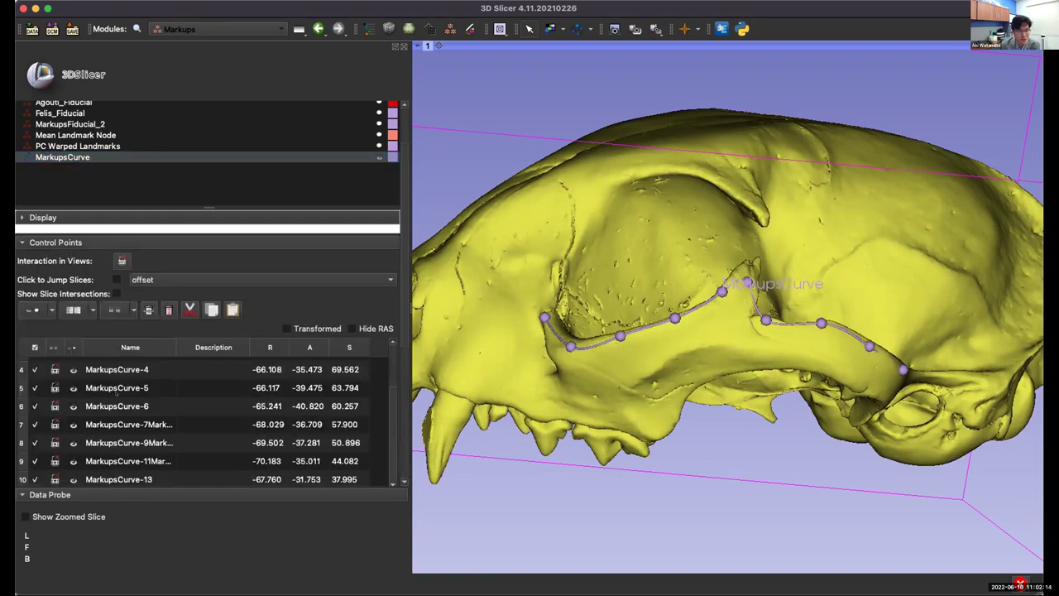
{"action": "left_click", "coordinate": [106, 366]}
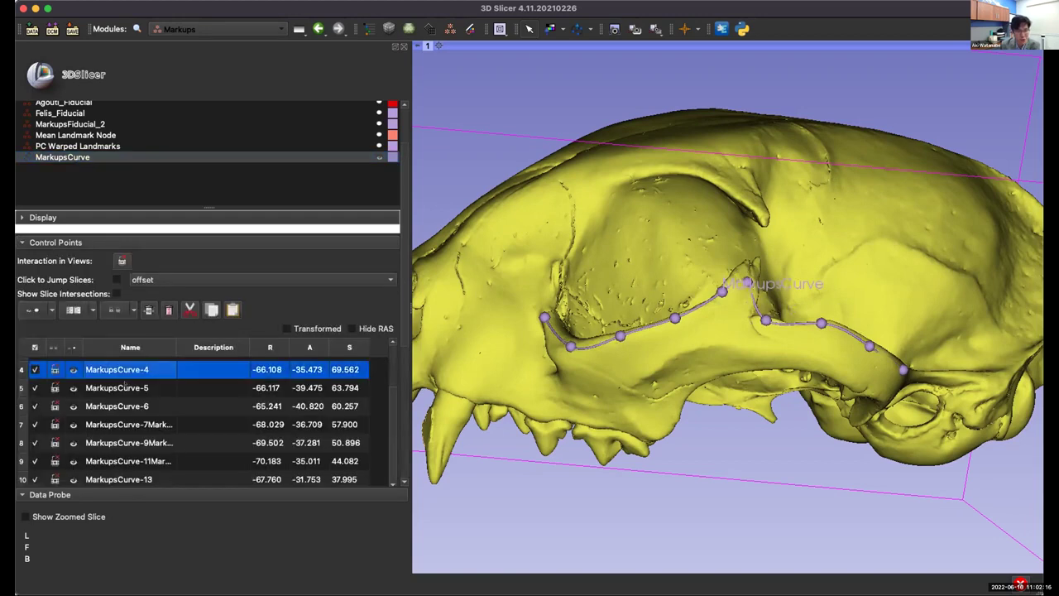
{"action": "scroll", "coordinate": [122, 386], "scroll_direction": "up", "scroll_amount": 5}
{"action": "scroll", "coordinate": [122, 386], "scroll_direction": "down", "scroll_amount": 3}
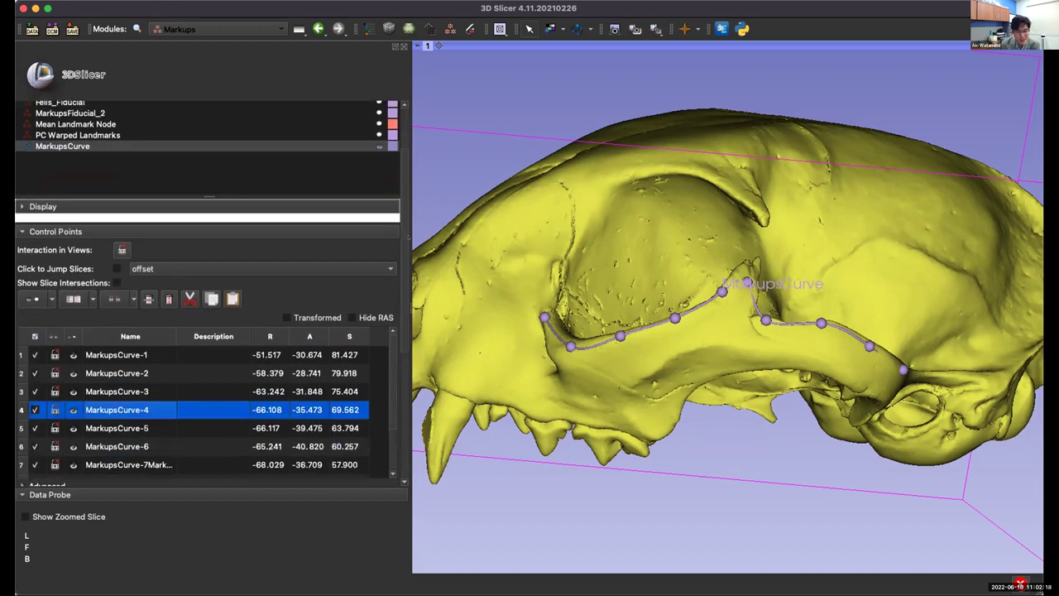
{"action": "scroll", "coordinate": [86, 188], "scroll_direction": "down", "scroll_amount": 8}
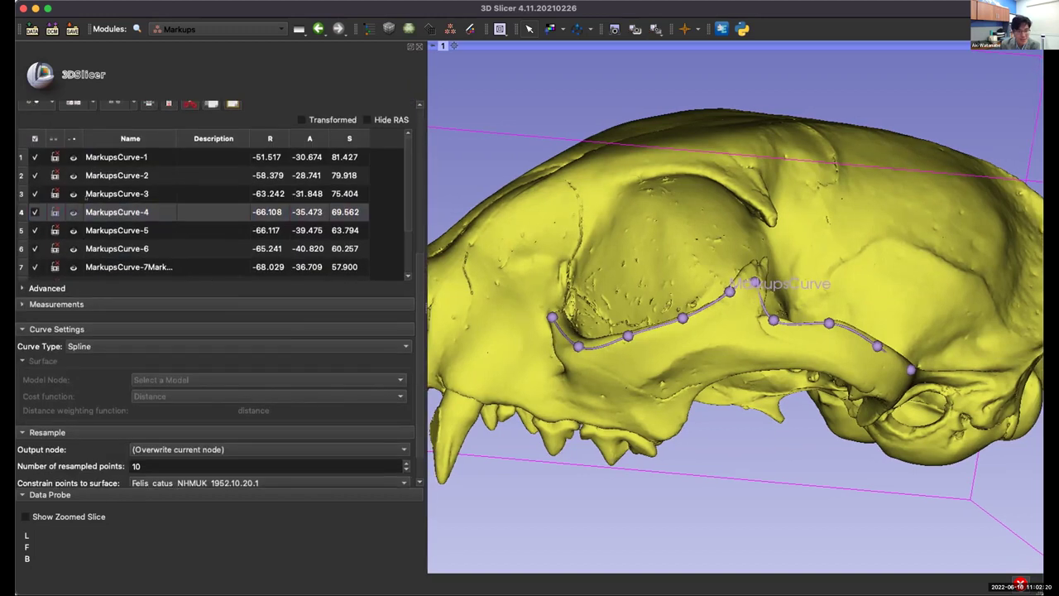
{"action": "scroll", "coordinate": [105, 197], "scroll_direction": "up", "scroll_amount": 3}
{"action": "scroll", "coordinate": [106, 216], "scroll_direction": "down", "scroll_amount": 3}
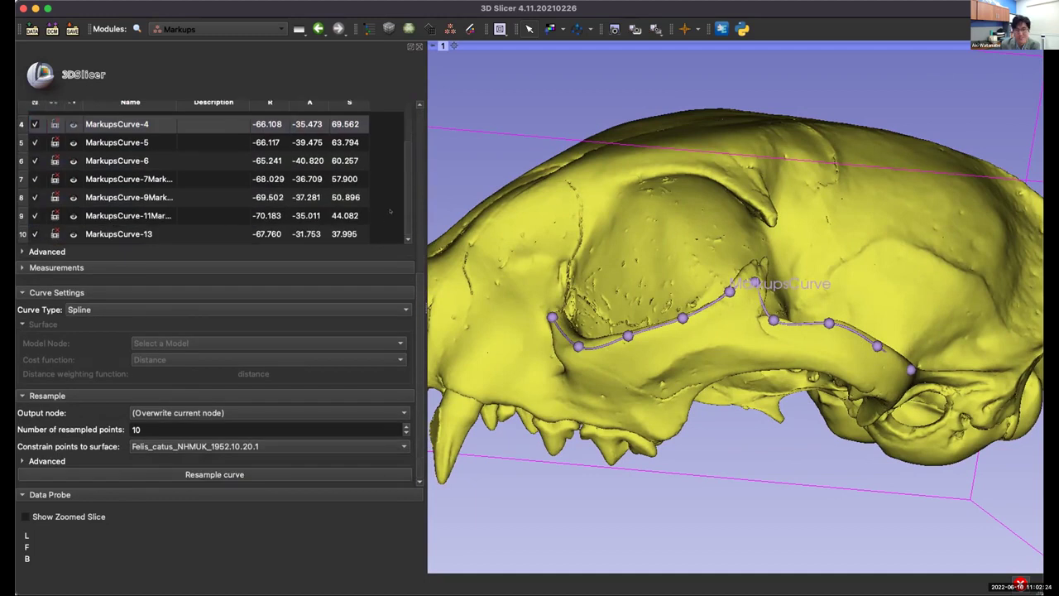
{"action": "scroll", "coordinate": [407, 82], "scroll_direction": "up", "scroll_amount": 8}
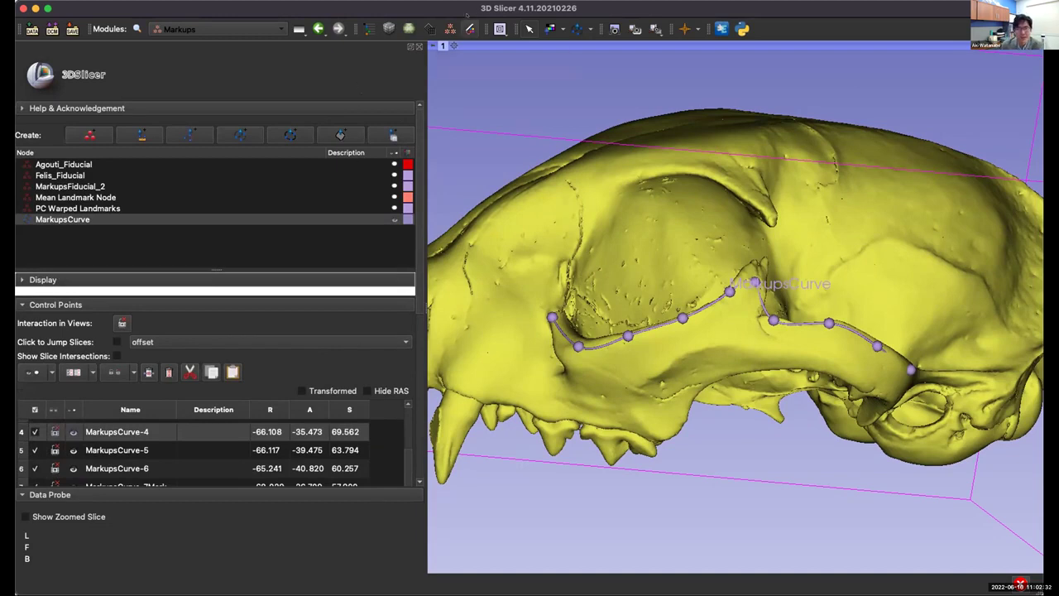
{"action": "left_click", "coordinate": [214, 29]}
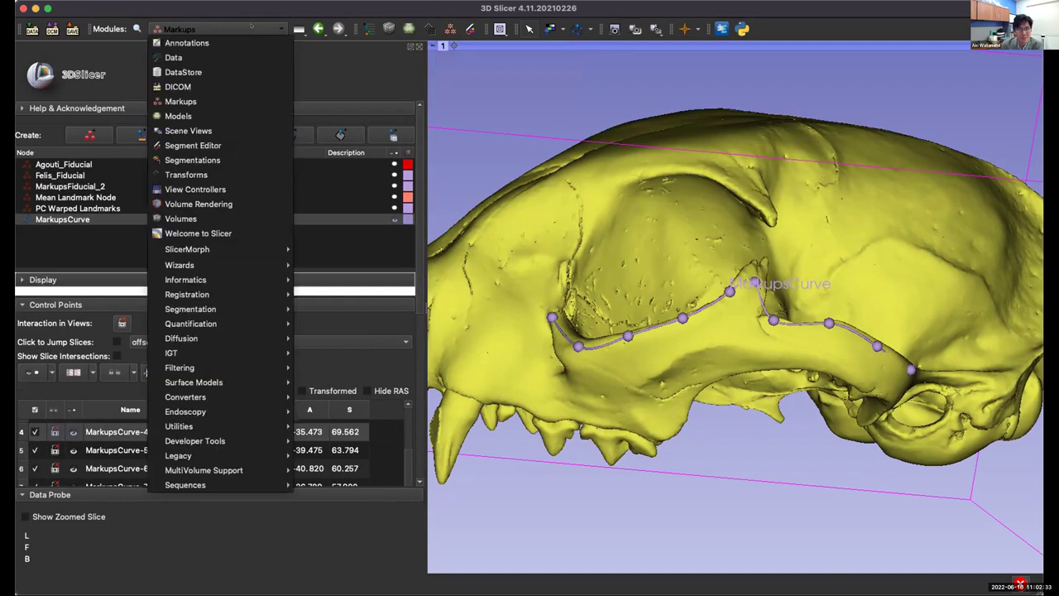
{"action": "left_click", "coordinate": [213, 101]}
{"action": "left_click", "coordinate": [273, 29]}
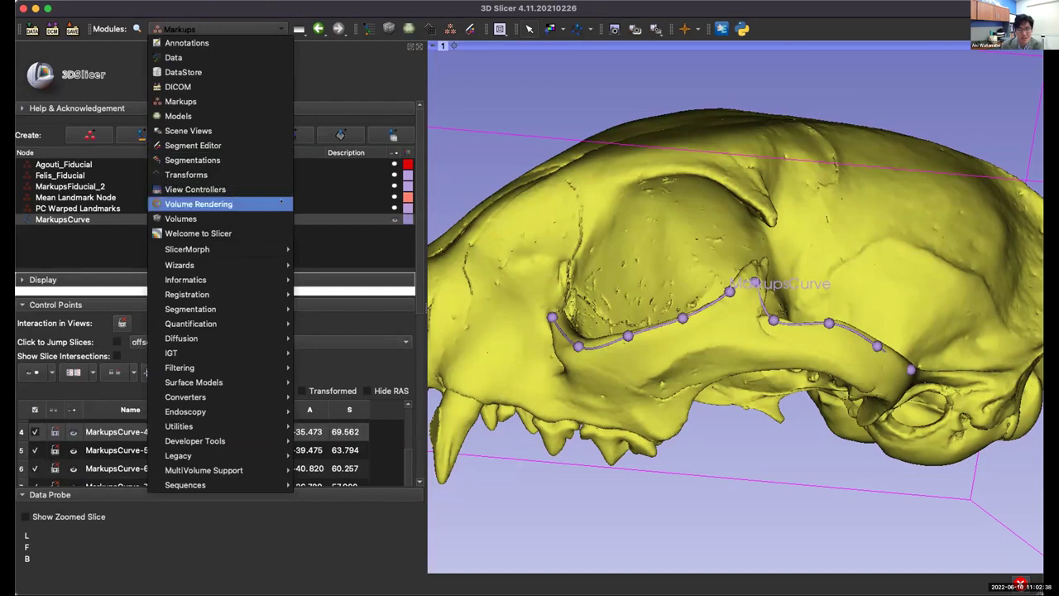
{"action": "mouse_move", "coordinate": [271, 246]}
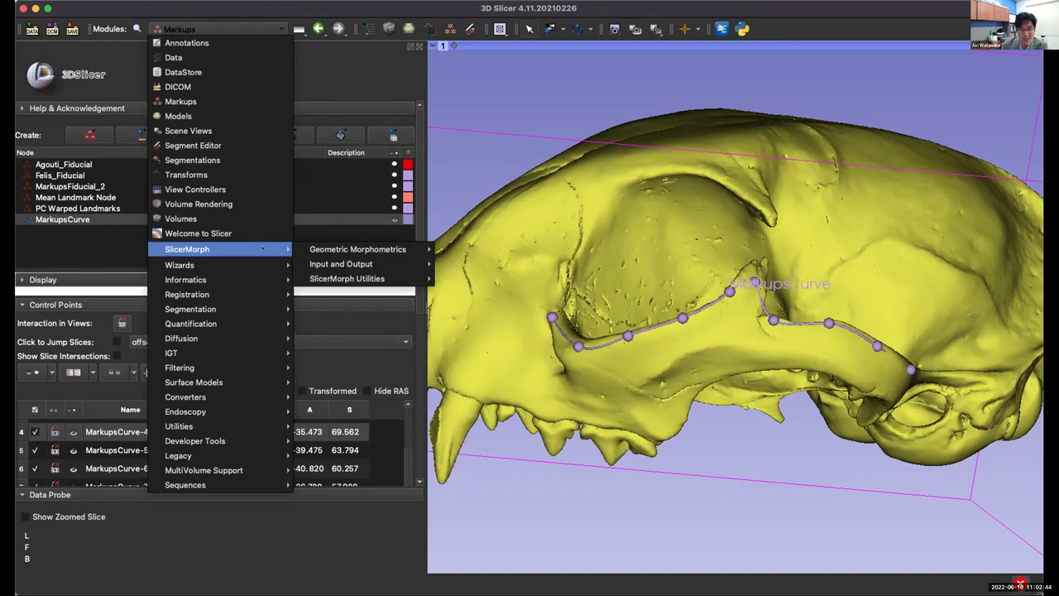
{"action": "mouse_move", "coordinate": [373, 249]}
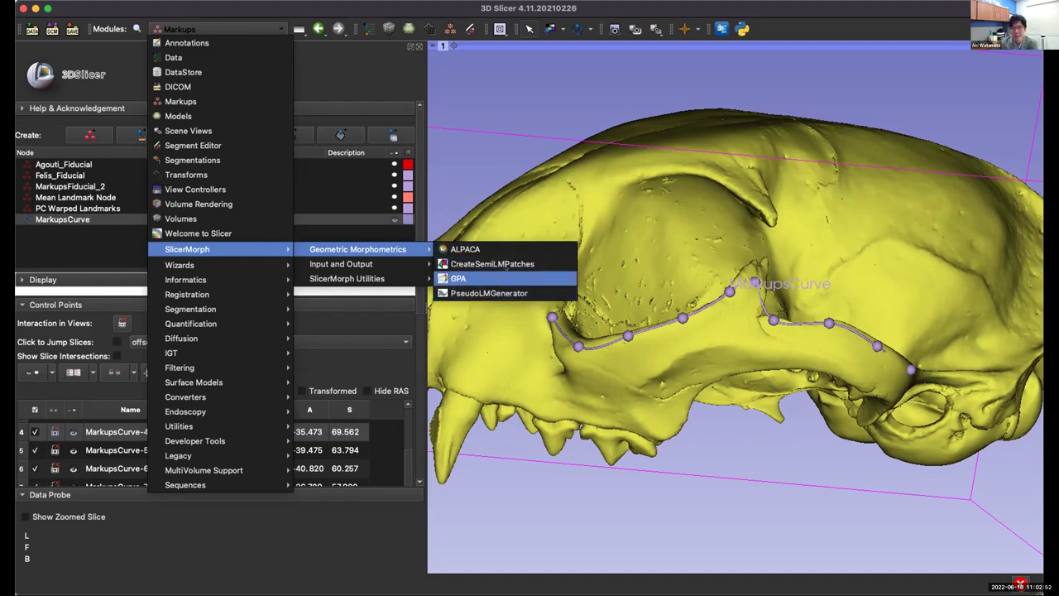
{"action": "key", "text": "Escape"}
{"action": "key", "text": "Escape"}
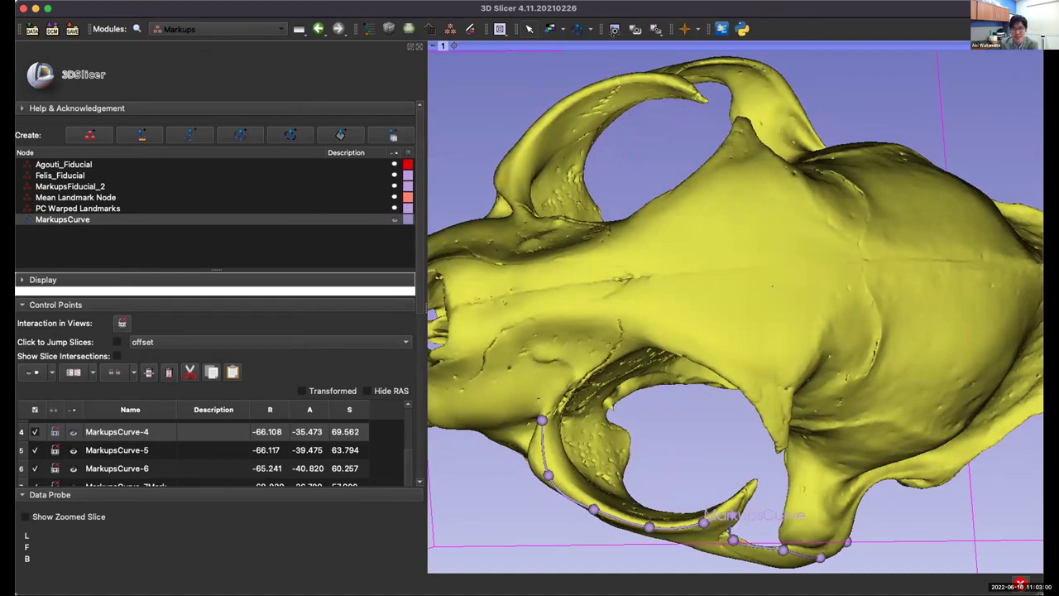
Start a new fiducial list on the cat skull and place its first point at the midline rear edge of the nasal opening.
{"action": "left_click", "coordinate": [589, 29]}
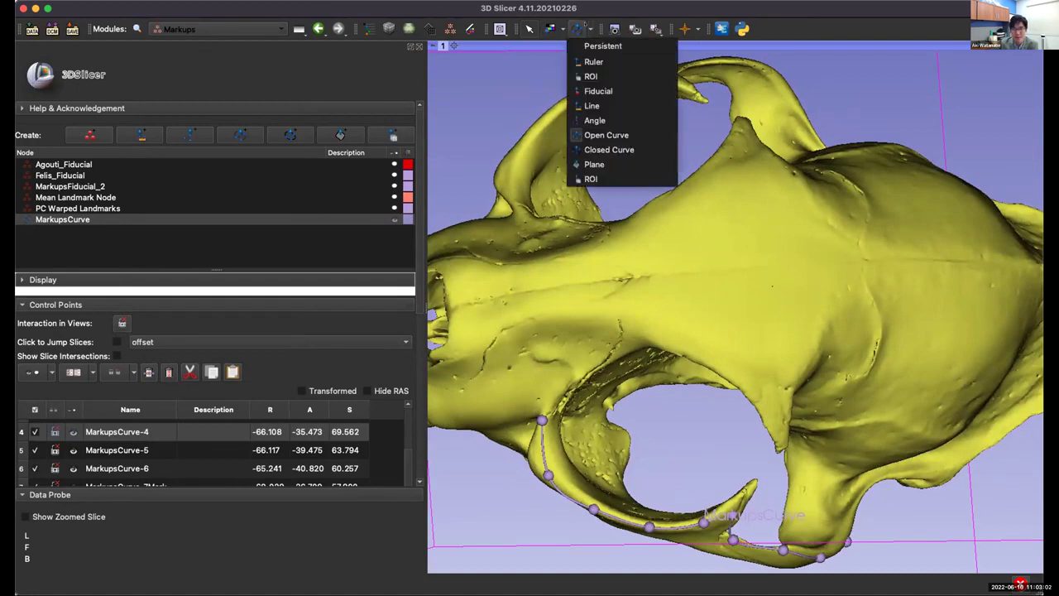
{"action": "left_click", "coordinate": [598, 91]}
{"action": "left_click", "coordinate": [725, 317]}
{"action": "left_click_drag", "start_coordinate": [725, 317], "coordinate": [580, 298]}
{"action": "left_click_drag", "start_coordinate": [717, 296], "coordinate": [511, 313]}
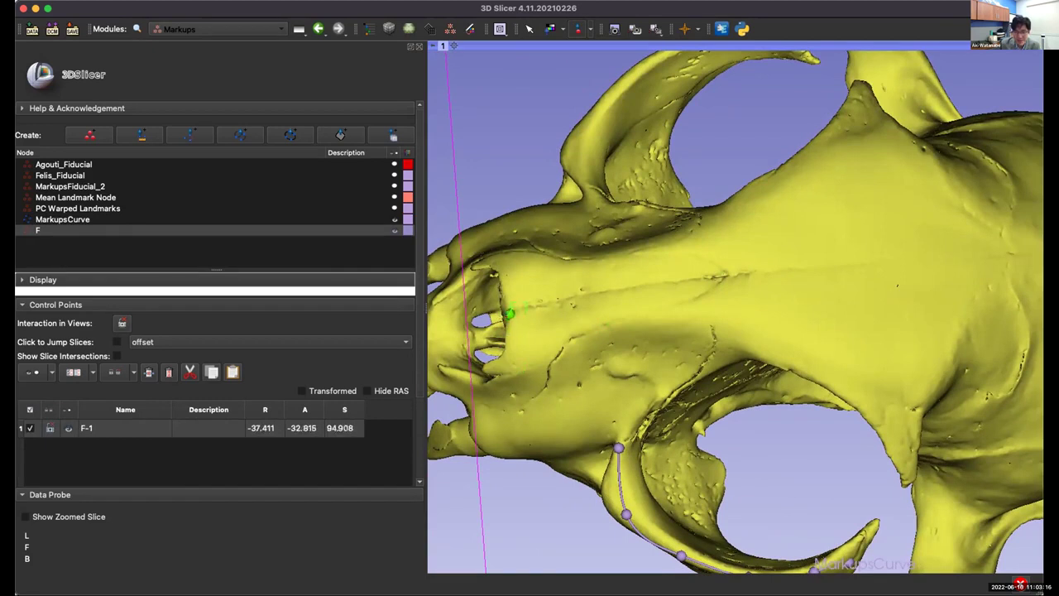
Add a second fiducial on the skull's midline between the orbits and a third at the lateral rear edge of the nasal opening.
{"action": "left_click", "coordinate": [578, 29]}
{"action": "left_click", "coordinate": [719, 284]}
{"action": "left_click_drag", "start_coordinate": [719, 285], "coordinate": [719, 282]}
{"action": "left_click", "coordinate": [577, 28]}
{"action": "left_click", "coordinate": [506, 367]}
{"action": "left_click_drag", "start_coordinate": [506, 366], "coordinate": [509, 373]}
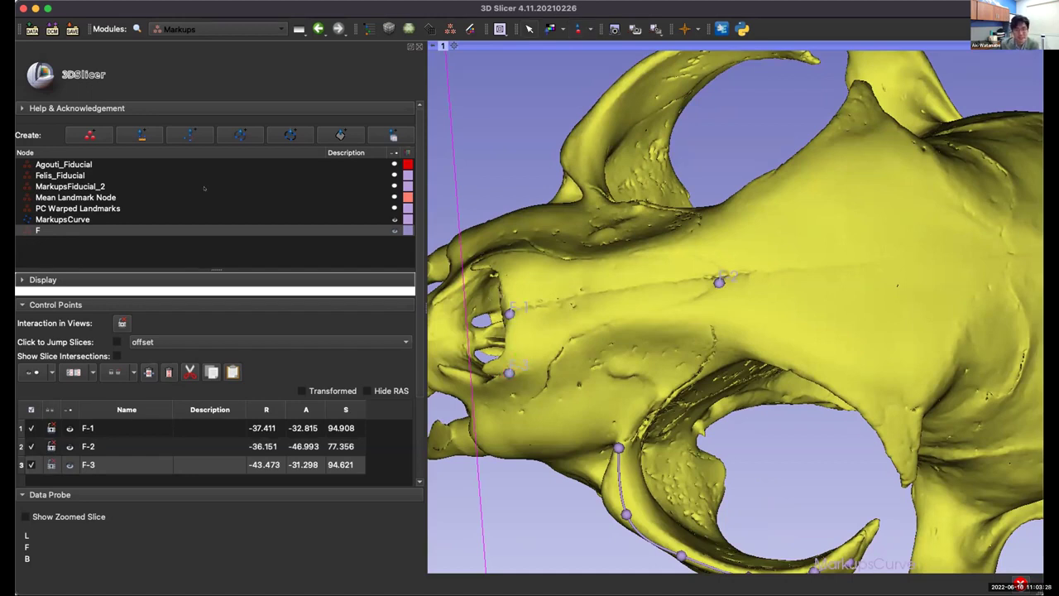
In the CreateSemiLMPatches module, choose Felis_catus_NHMUK_1952.10.20.1 as the model and F as the landmark set.
{"action": "left_click", "coordinate": [49, 230]}
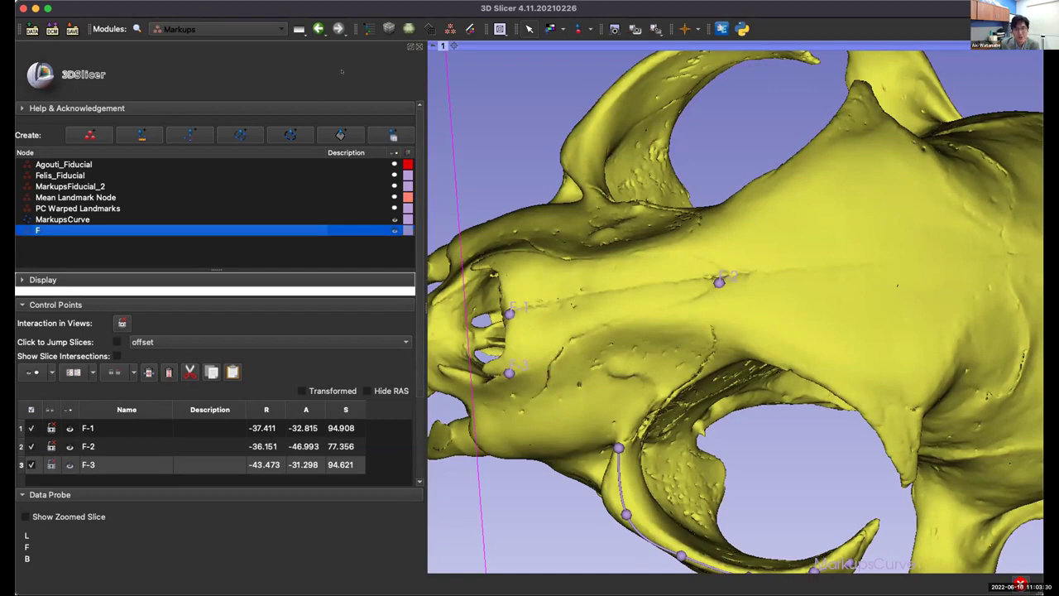
{"action": "left_click", "coordinate": [198, 29]}
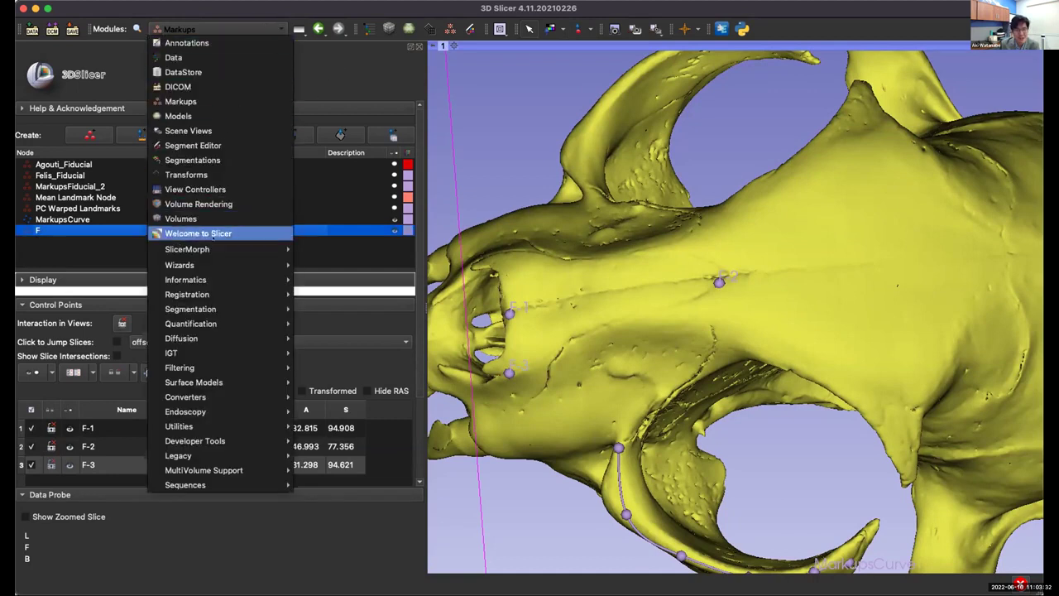
{"action": "mouse_move", "coordinate": [213, 249]}
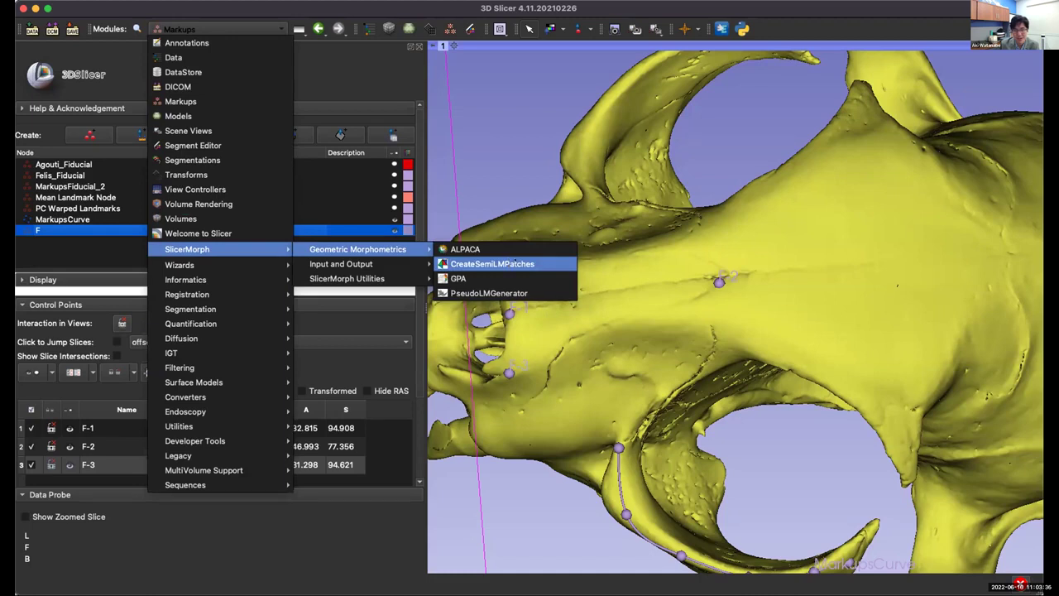
{"action": "left_click", "coordinate": [496, 263]}
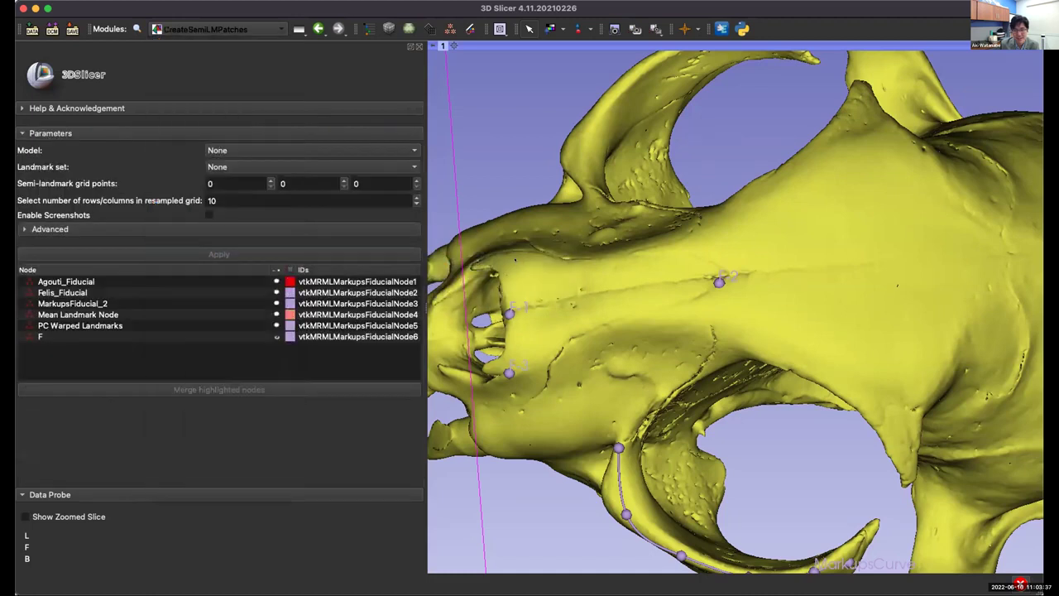
{"action": "left_click", "coordinate": [242, 150]}
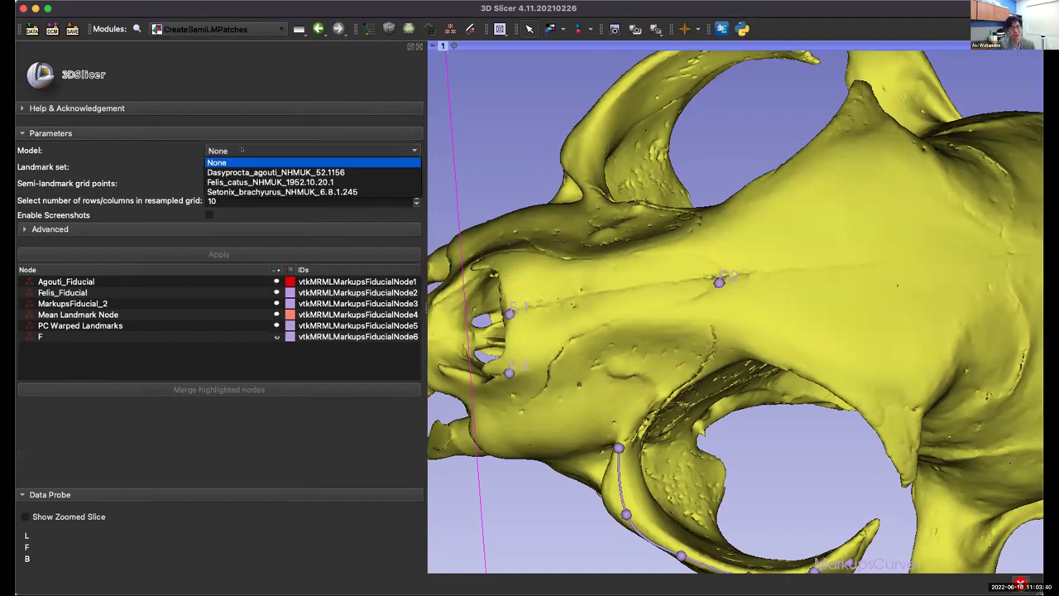
{"action": "left_click", "coordinate": [251, 181]}
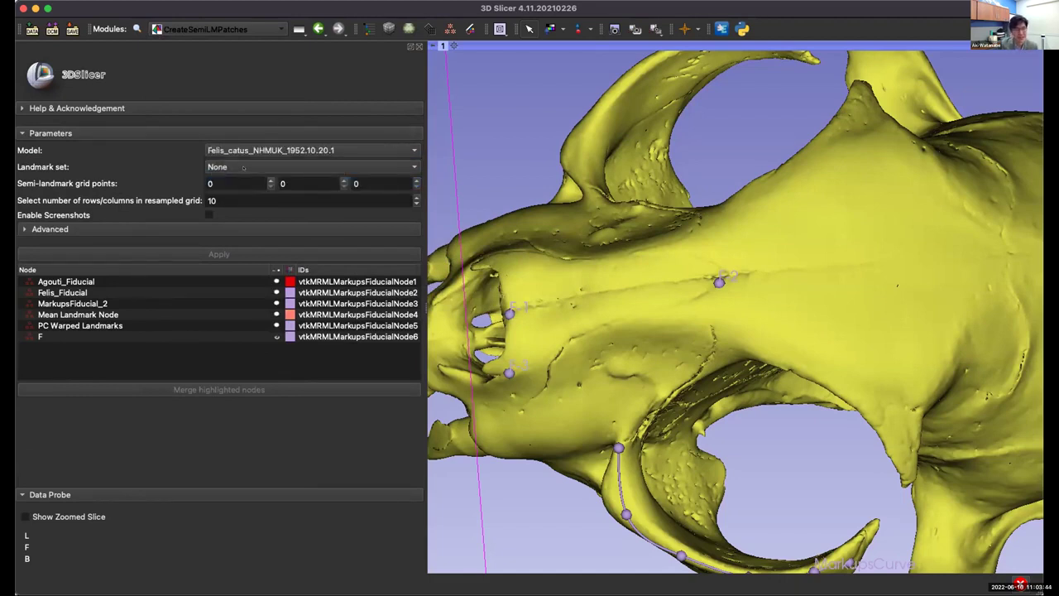
{"action": "left_click", "coordinate": [244, 167]}
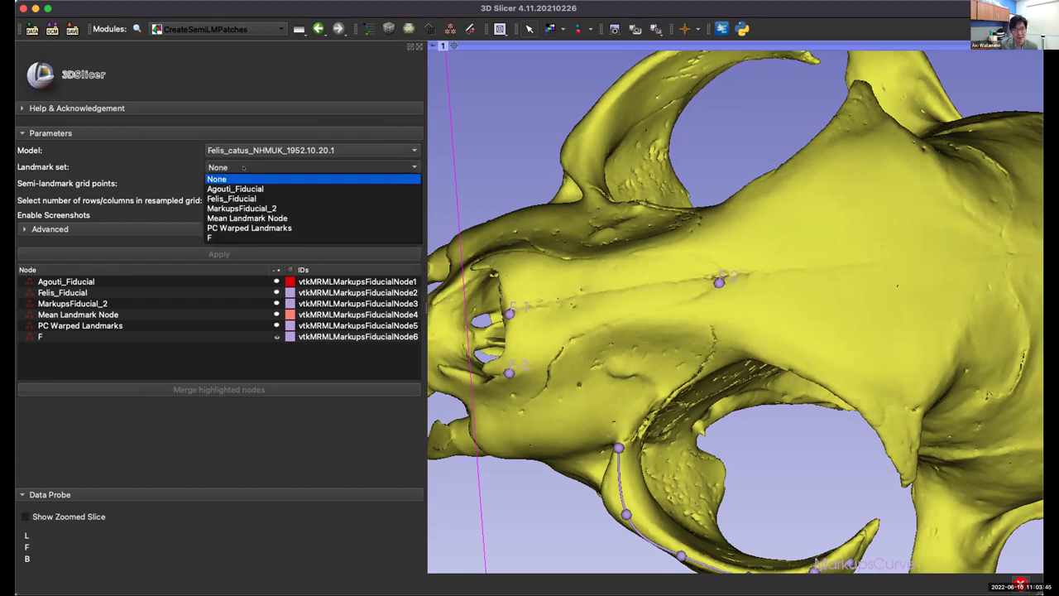
{"action": "left_click", "coordinate": [240, 238]}
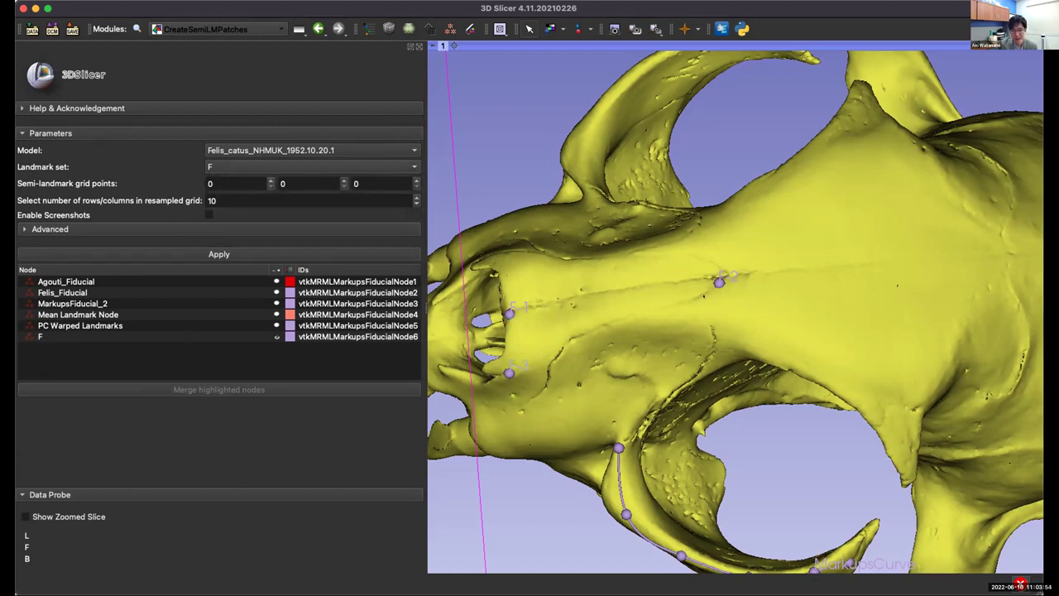
Set the three semi-landmark grid points to landmarks 1, 2 and 3.
{"action": "left_click", "coordinate": [271, 179]}
{"action": "left_click", "coordinate": [344, 180]}
{"action": "left_click", "coordinate": [344, 180]}
{"action": "left_click", "coordinate": [417, 180]}
{"action": "left_click", "coordinate": [416, 180]}
{"action": "left_click", "coordinate": [416, 180]}
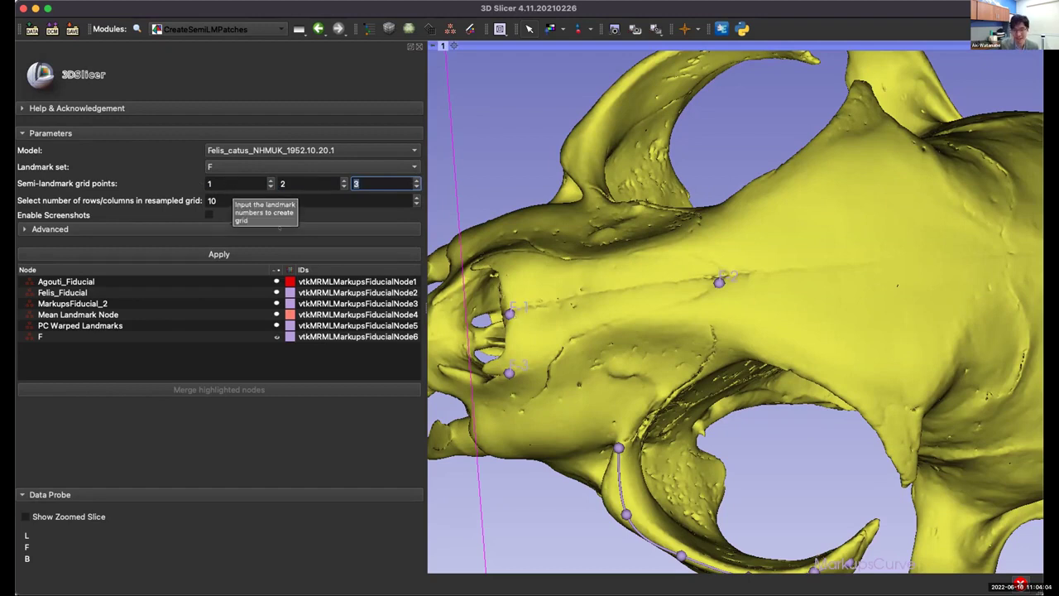
{"action": "key", "text": "shift+Tab"}
{"action": "type", "text": "5"}
{"action": "key", "text": "Tab"}
{"action": "type", "text": "8"}
{"action": "key", "text": "shift+Tab"}
{"action": "type", "text": "2"}
{"action": "key", "text": "Tab"}
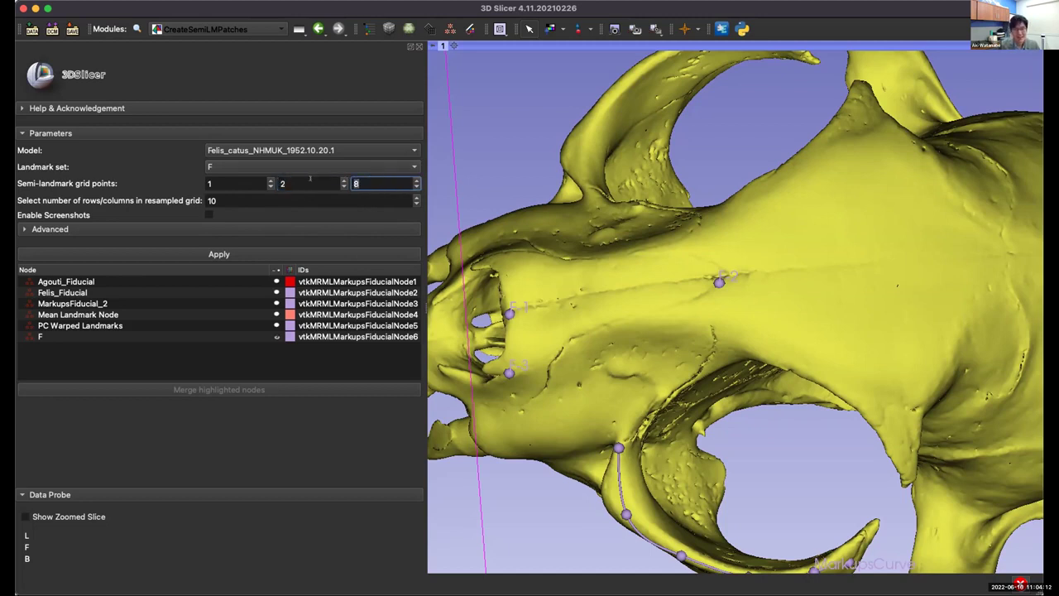
{"action": "type", "text": "3"}
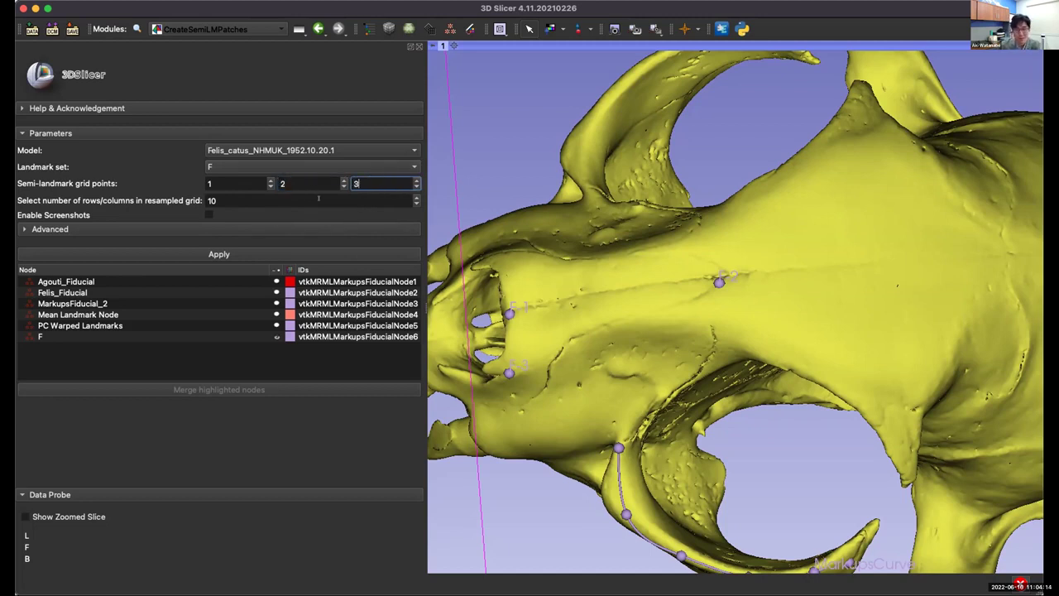
Generate a semilandmark patch with 15 rows/columns in the resampled grid and a maximum projection distance of 25.
{"action": "left_click", "coordinate": [263, 200]}
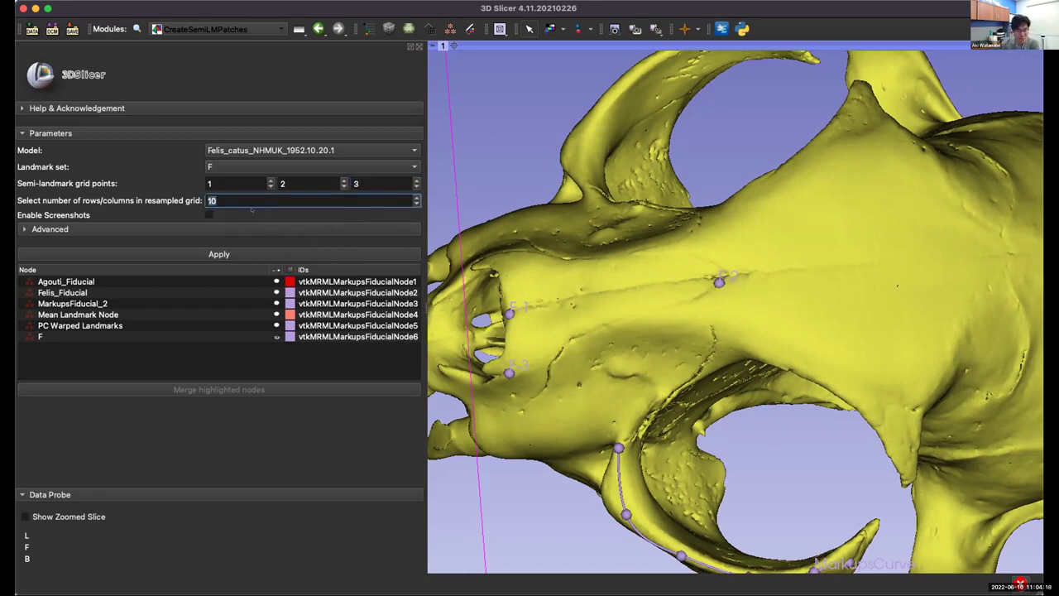
{"action": "key", "text": "BackSpace"}
{"action": "type", "text": "5"}
{"action": "key", "text": "Return"}
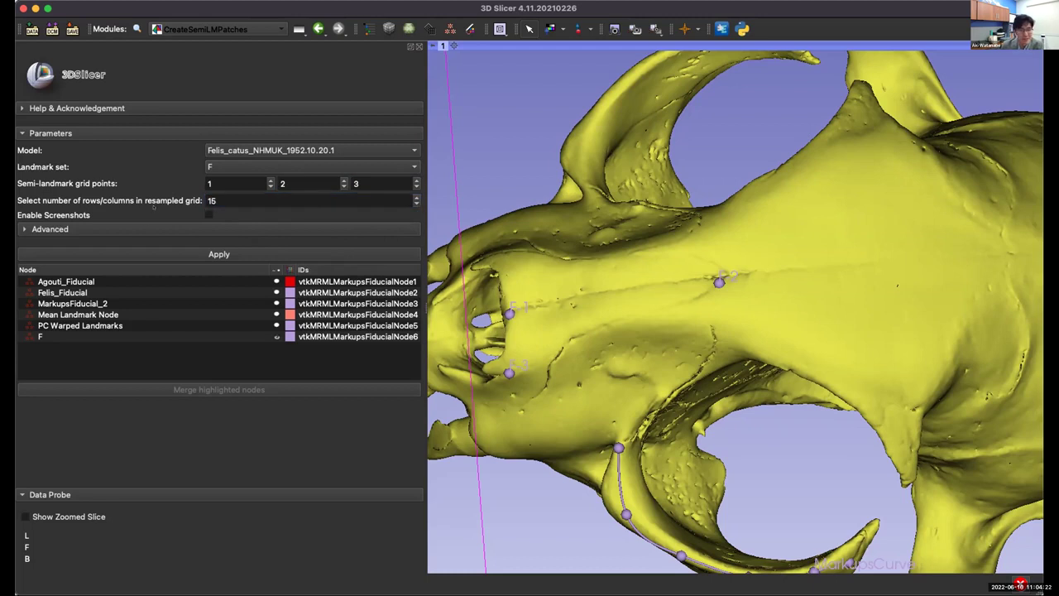
{"action": "left_click", "coordinate": [94, 230]}
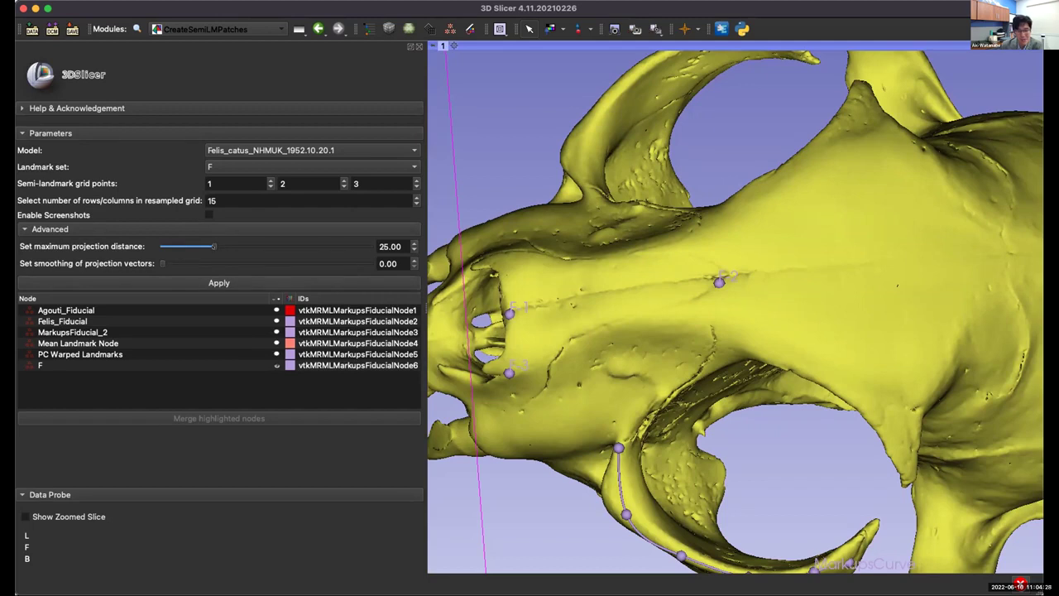
{"action": "left_click_drag", "start_coordinate": [214, 247], "coordinate": [206, 247]}
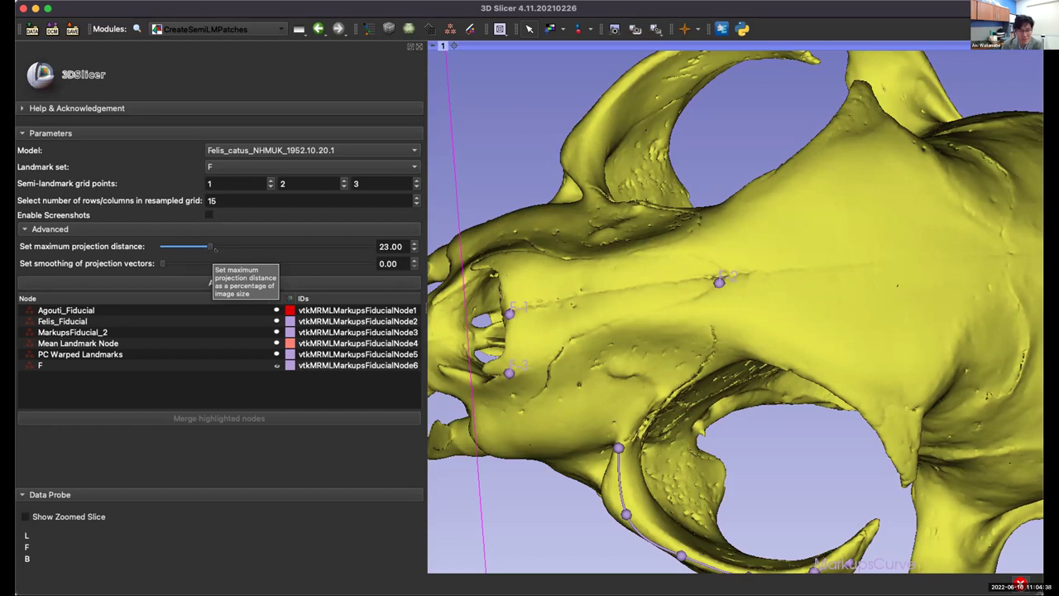
{"action": "key", "text": "Right"}
{"action": "key", "text": "Right"}
{"action": "left_click", "coordinate": [203, 284]}
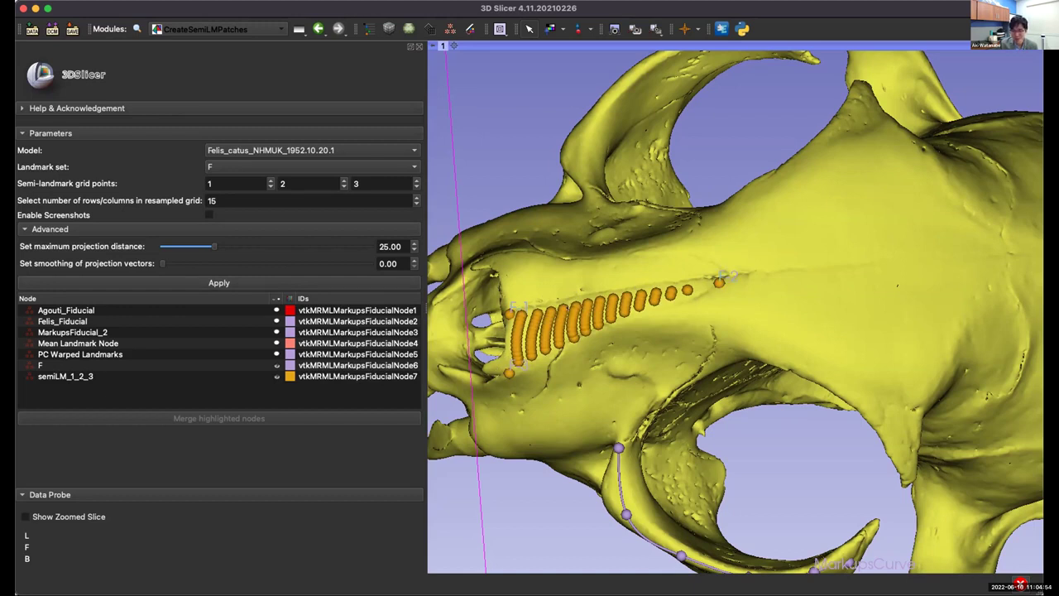
Generate the semilandmark patch with 6 rows/columns instead, and delete the denser 15-row patch.
{"action": "left_click", "coordinate": [213, 200]}
{"action": "double_click", "coordinate": [212, 200]}
{"action": "type", "text": "6"}
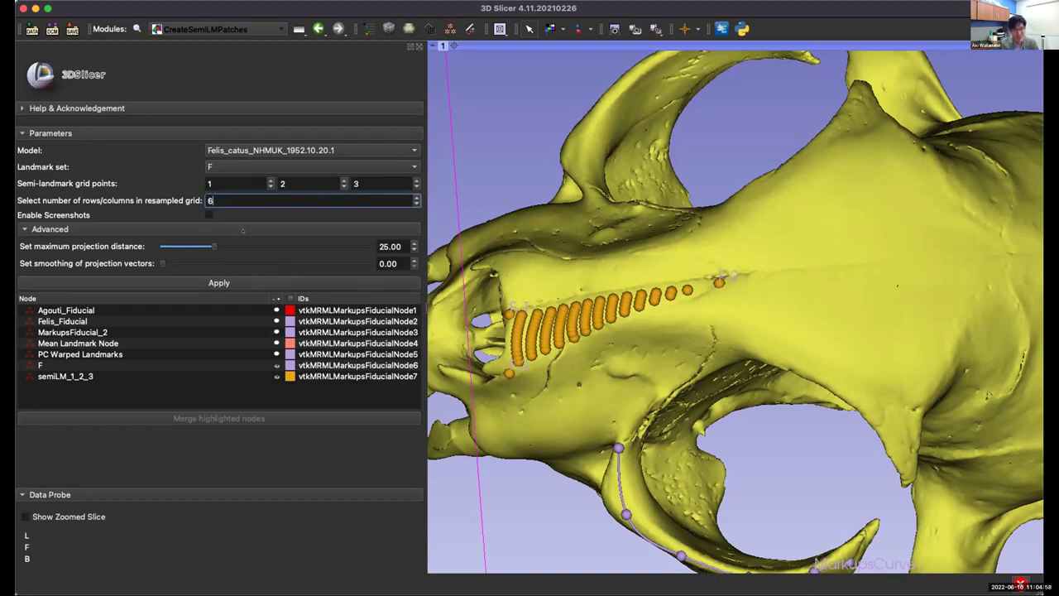
{"action": "left_click", "coordinate": [240, 282]}
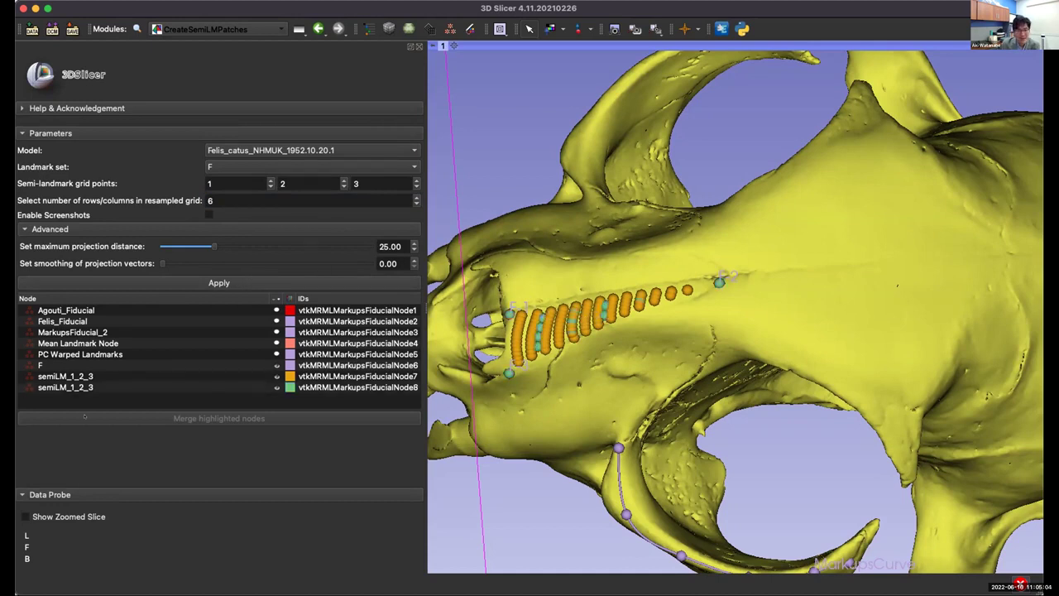
{"action": "right_click", "coordinate": [86, 376]}
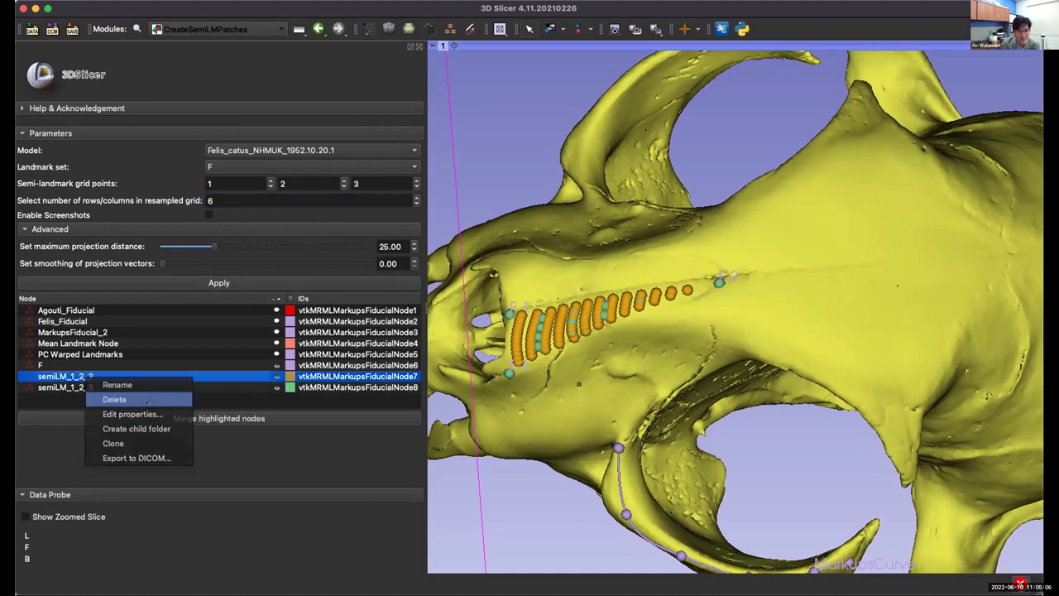
{"action": "left_click", "coordinate": [146, 401]}
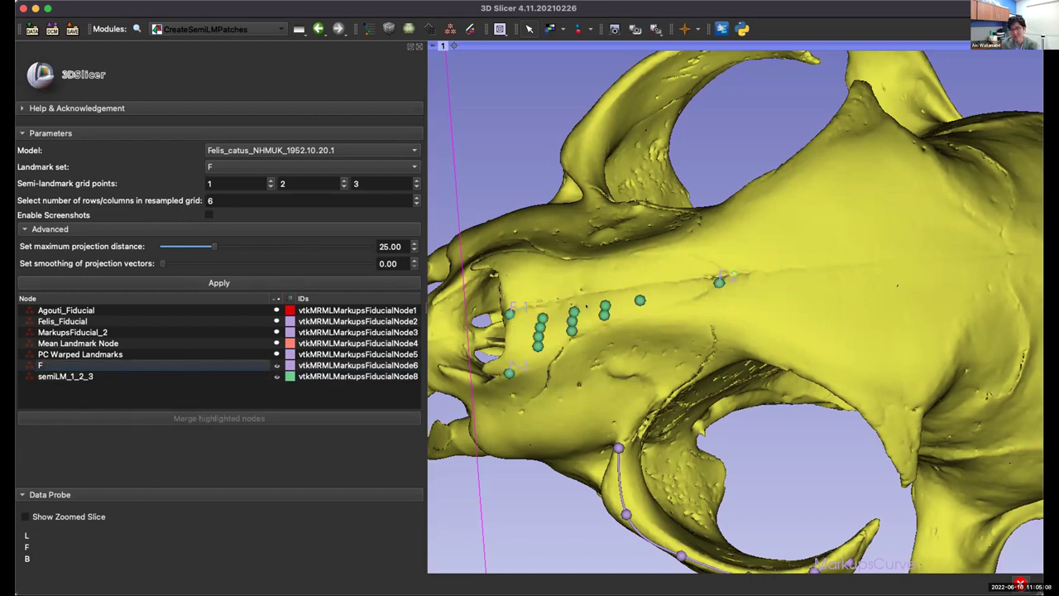
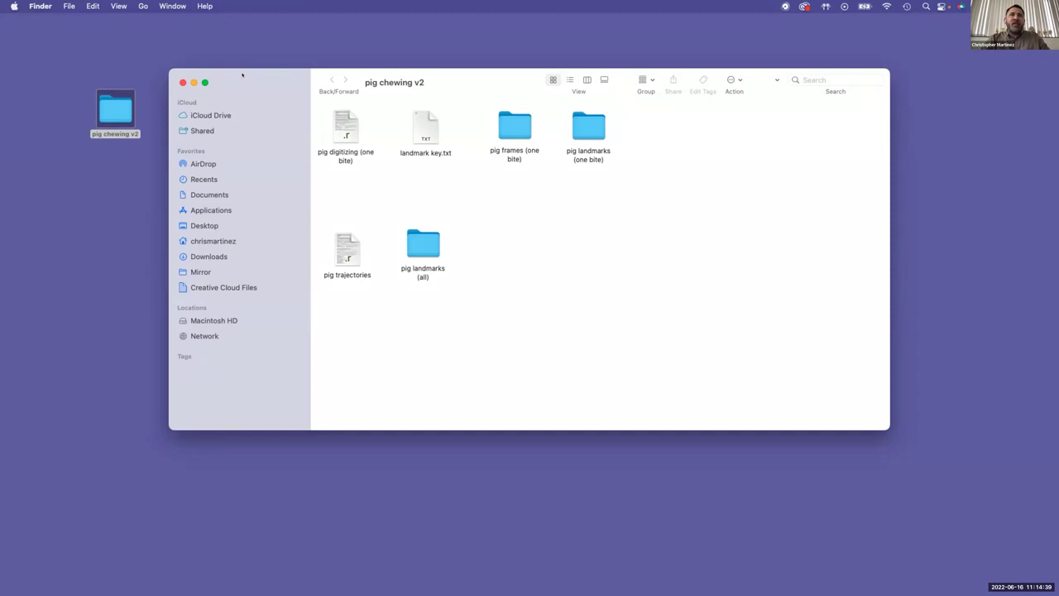
Switch to Finder, reposition the pig chewing v2 window, and open landmark key.txt to read the landmark names before closing it.
{"action": "left_click_drag", "start_coordinate": [243, 75], "coordinate": [250, 82]}
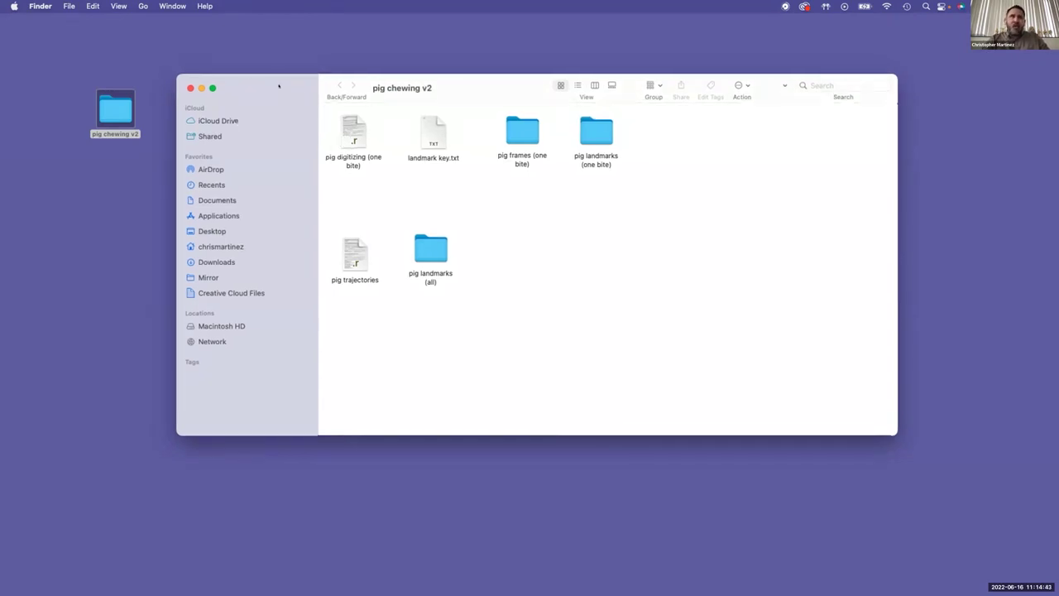
{"action": "left_click_drag", "start_coordinate": [279, 85], "coordinate": [281, 149]}
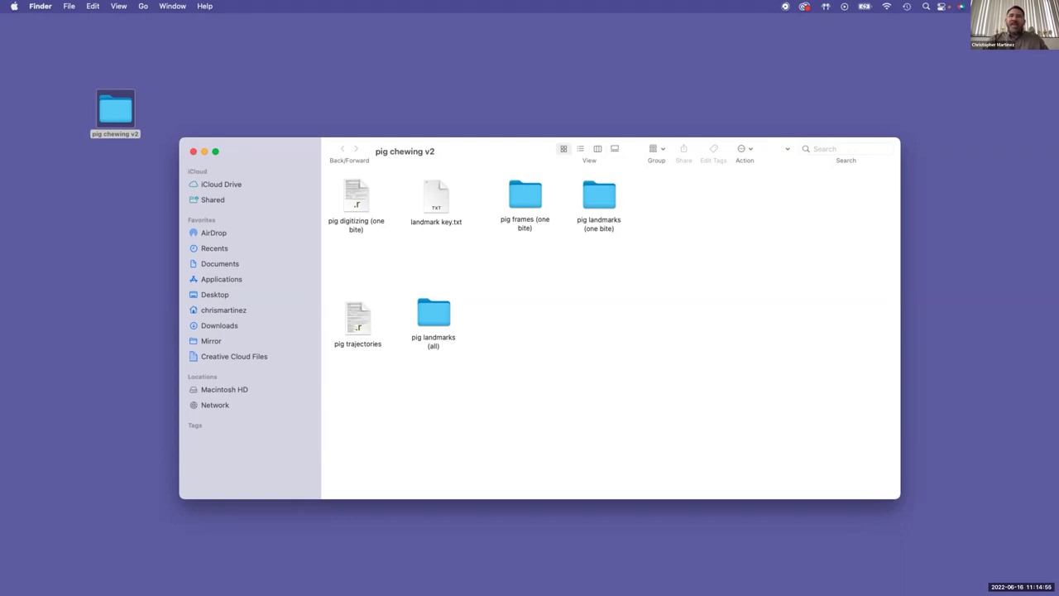
{"action": "double_click", "coordinate": [437, 194]}
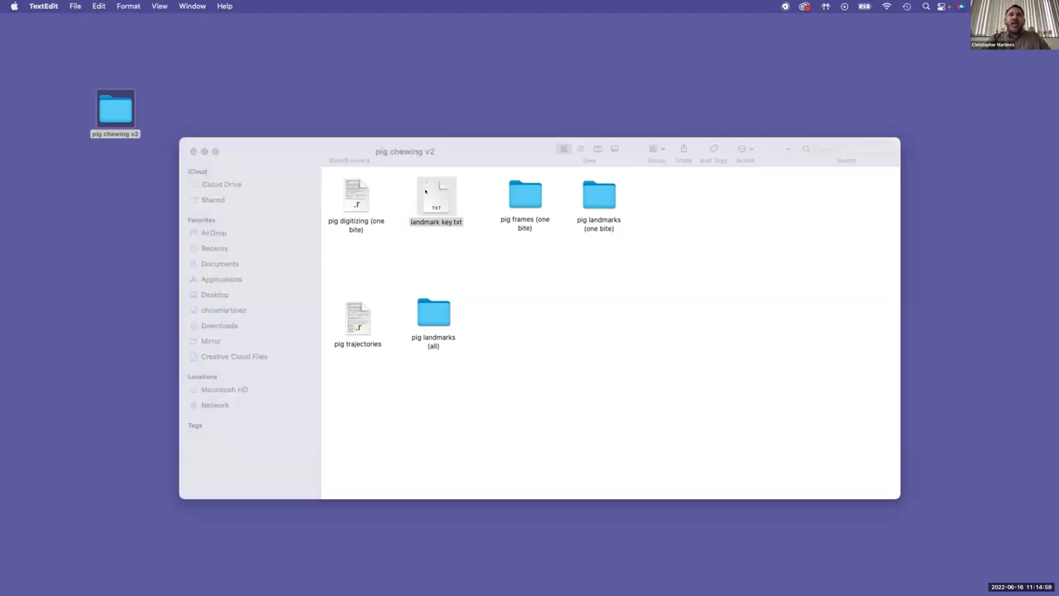
{"action": "left_click_drag", "start_coordinate": [196, 50], "coordinate": [410, 131]}
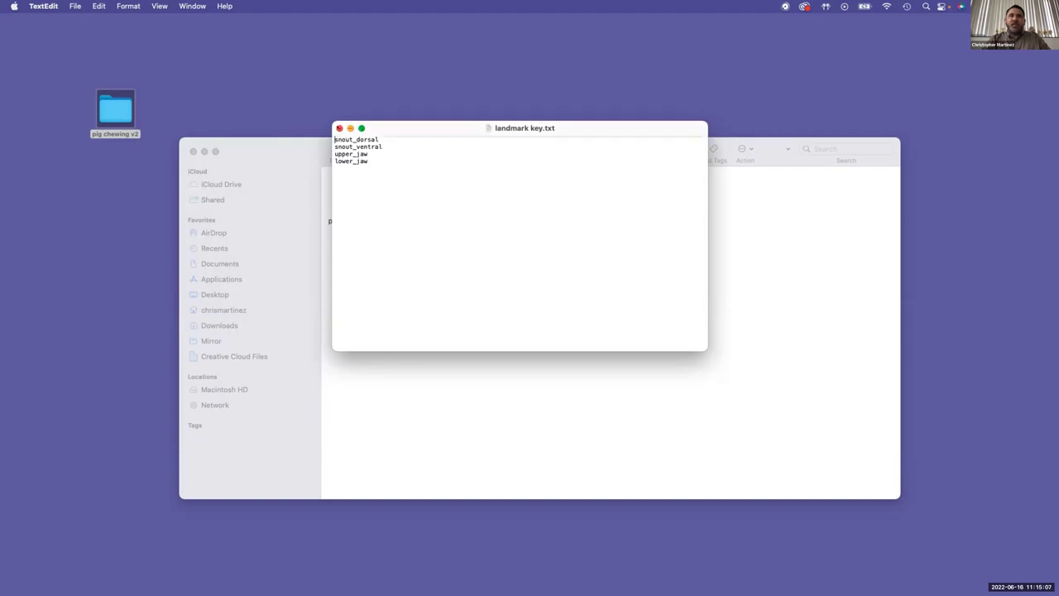
{"action": "key", "text": "super+w"}
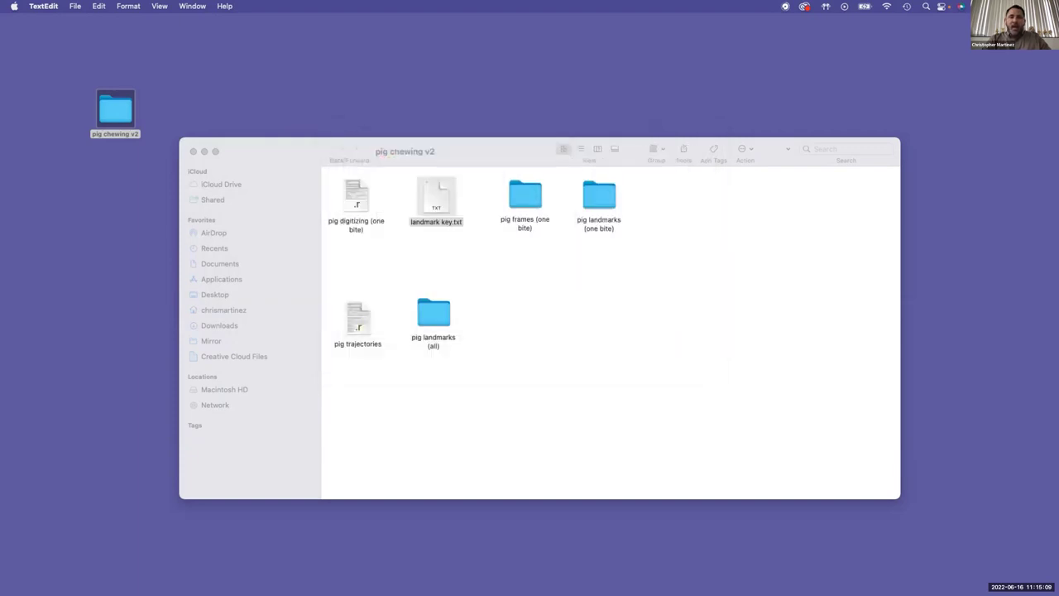
View frame_F0.png from the pig frames (one bite) folder, close it, and return to the pig chewing v2 folder.
{"action": "left_click", "coordinate": [523, 197]}
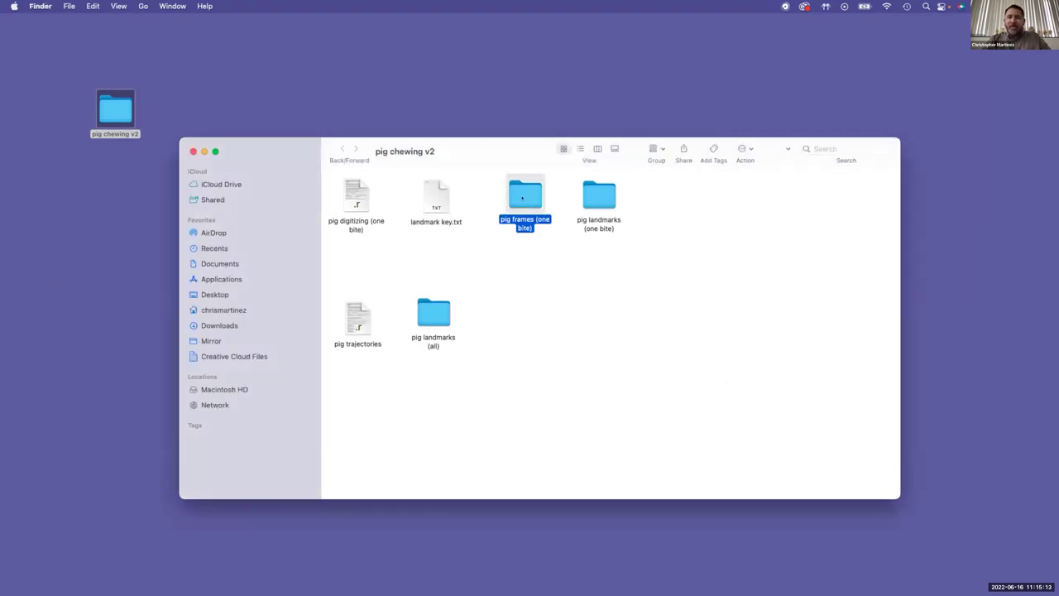
{"action": "double_click", "coordinate": [522, 197]}
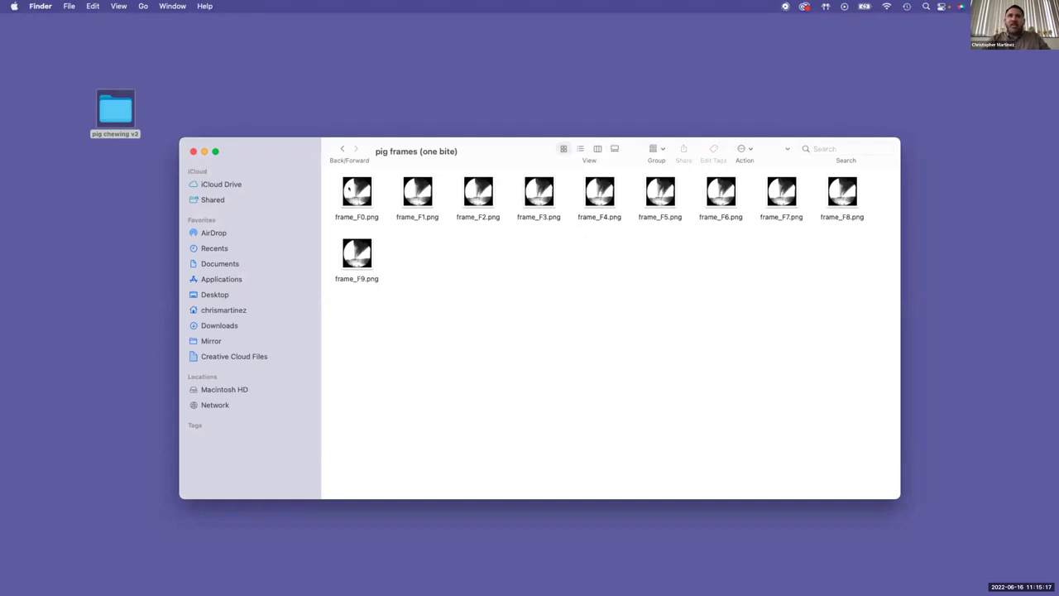
{"action": "left_click", "coordinate": [349, 188]}
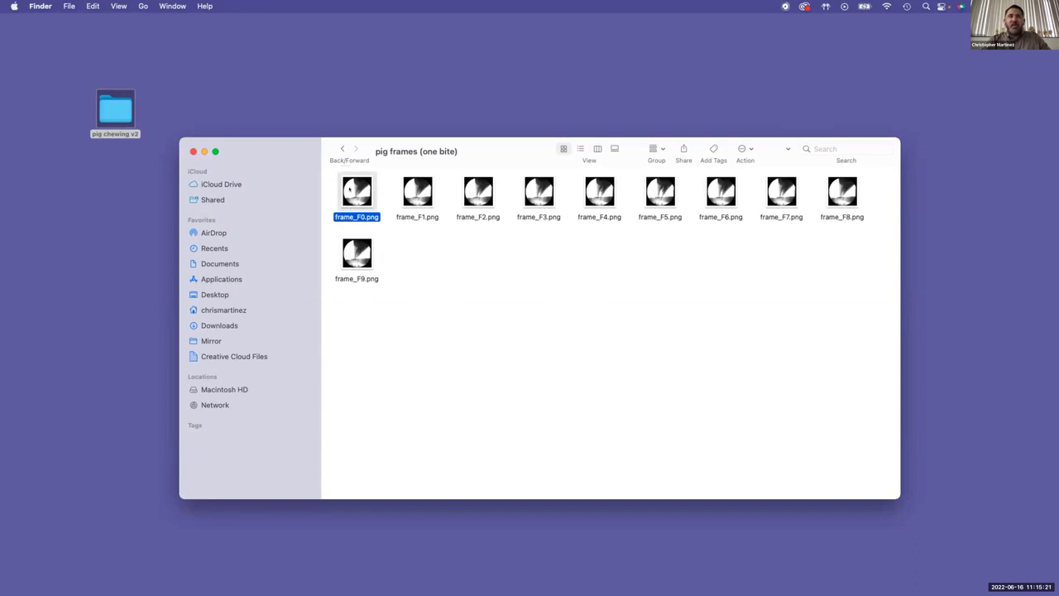
{"action": "double_click", "coordinate": [348, 189]}
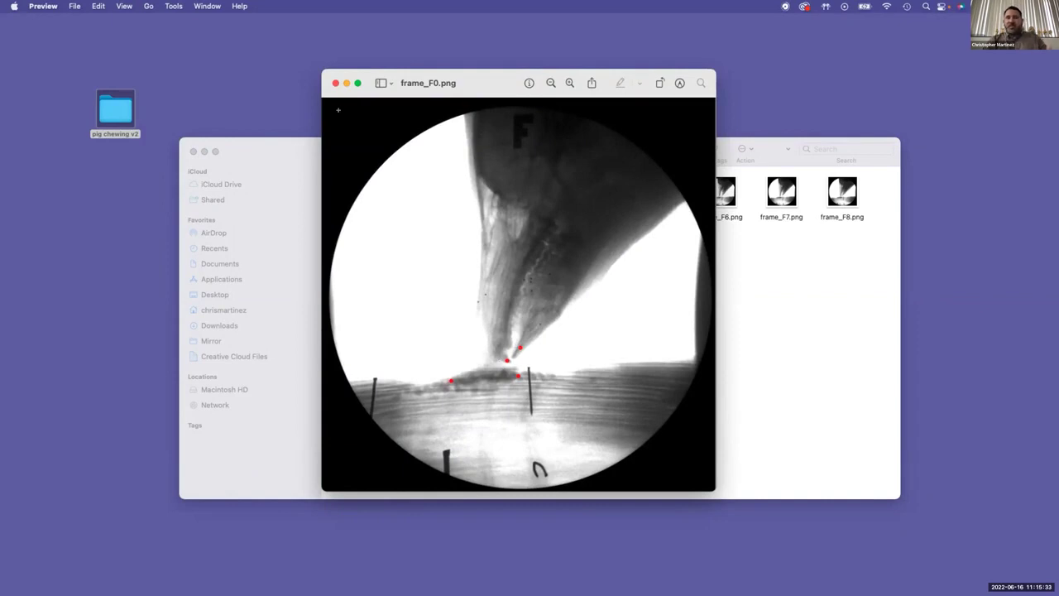
{"action": "left_click", "coordinate": [335, 83]}
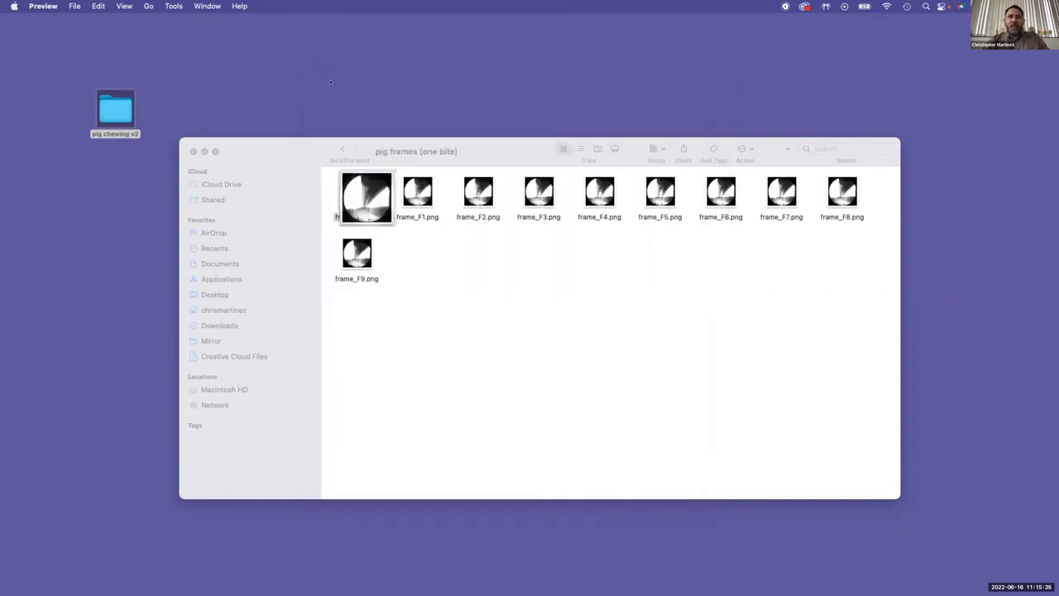
{"action": "left_click", "coordinate": [339, 148]}
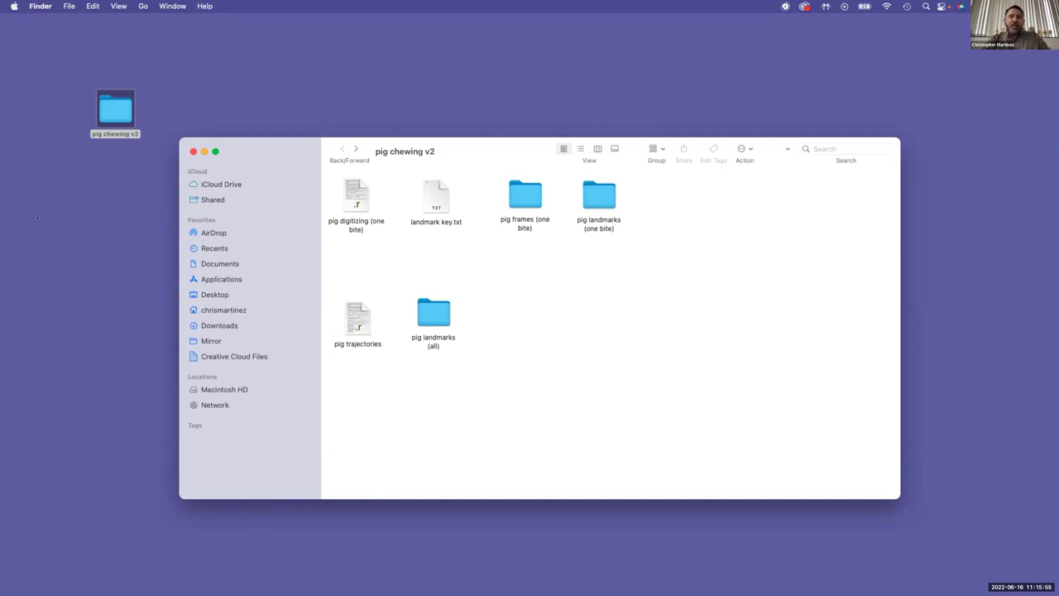
Open the pig digitizing (one bite) script in R and run the library lines for StereoMorph, geomorph and ggplot2.
{"action": "left_click", "coordinate": [355, 189]}
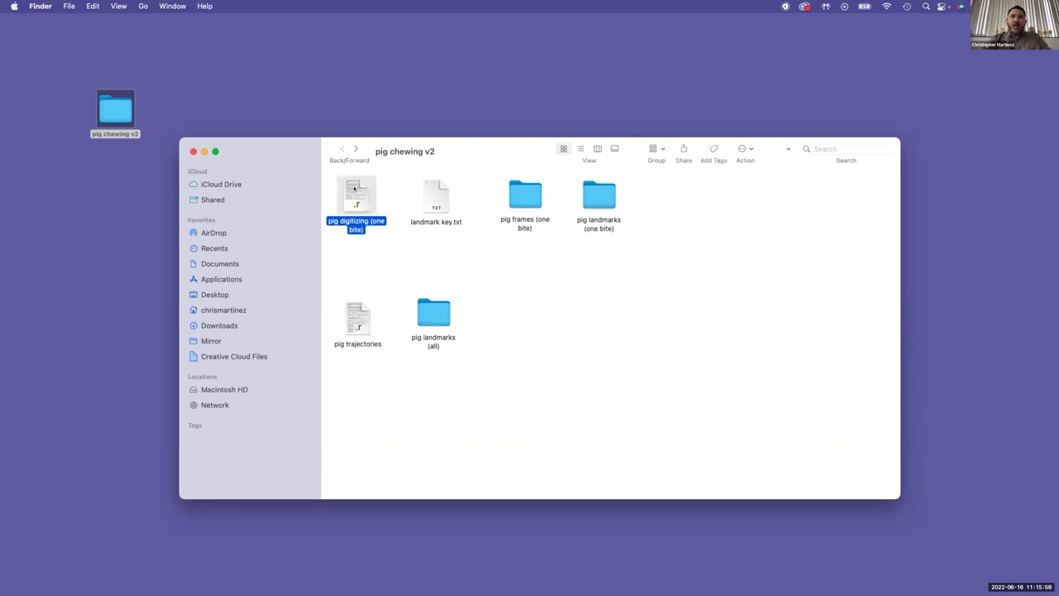
{"action": "double_click", "coordinate": [355, 190]}
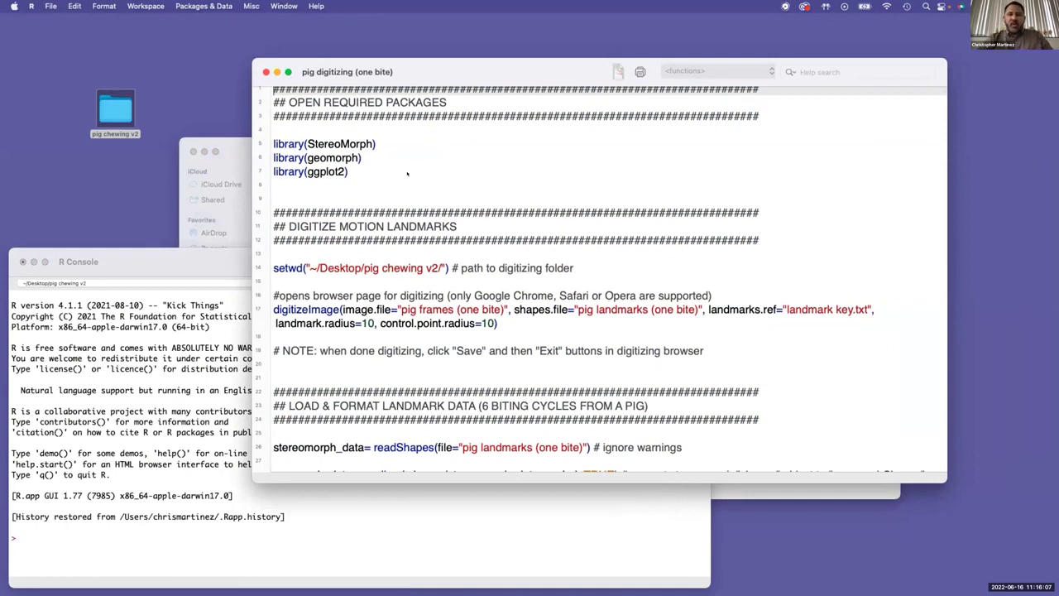
{"action": "scroll", "coordinate": [453, 181], "scroll_direction": "up", "scroll_amount": 1}
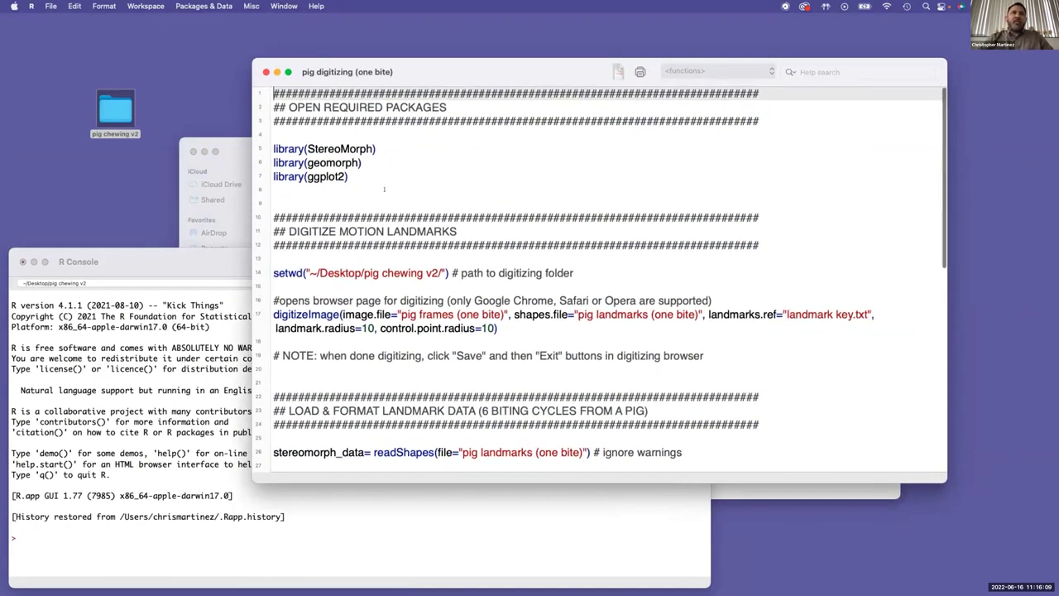
{"action": "left_click_drag", "start_coordinate": [384, 190], "coordinate": [273, 134]}
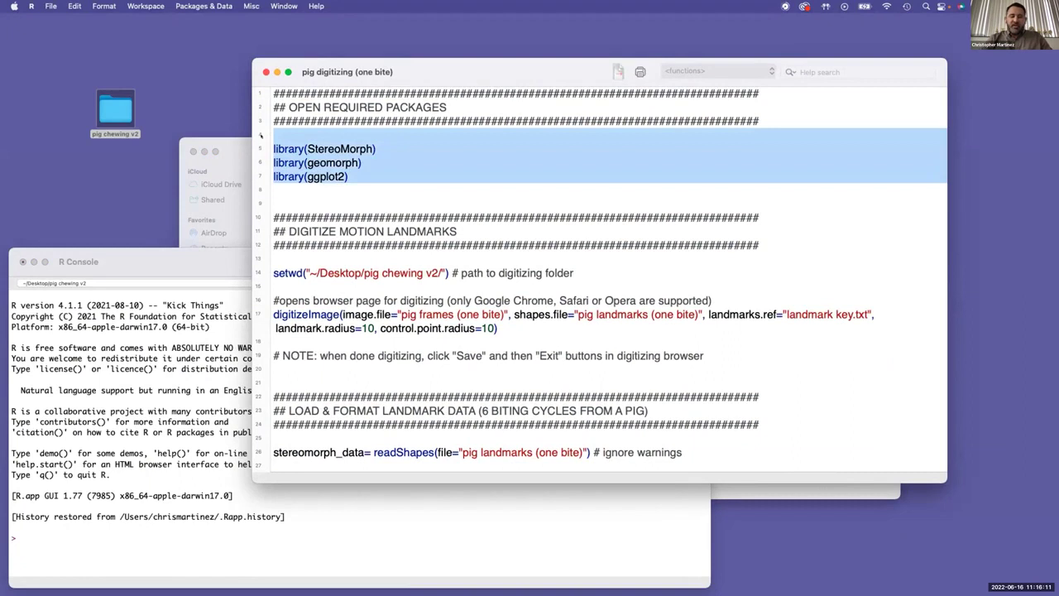
{"action": "key", "text": "super+Return"}
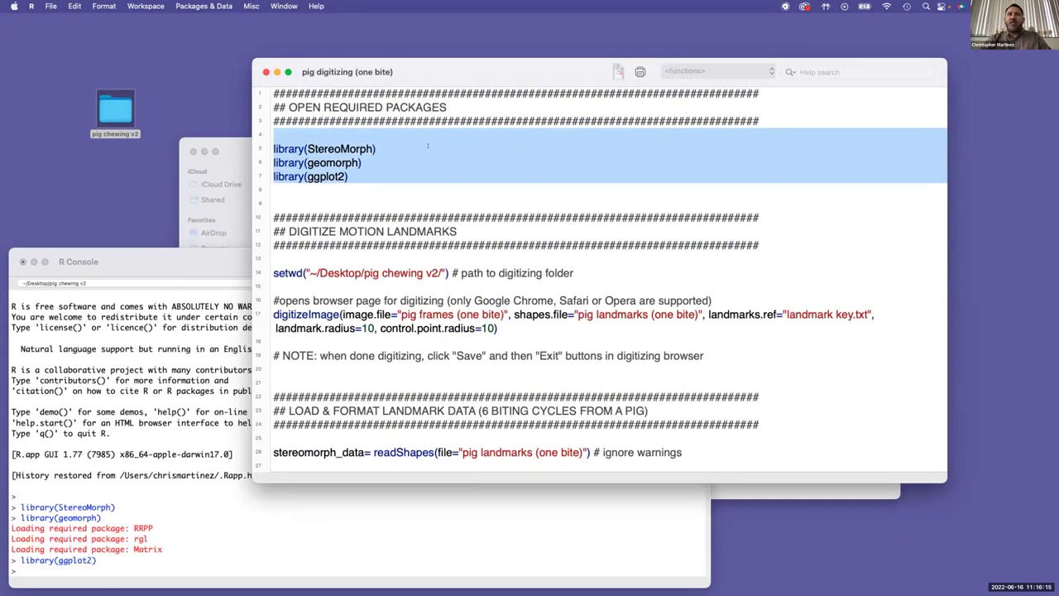
Run the setwd line for ~/Desktop/pig chewing v2/ and the digitizeImage command to launch the StereoMorph digitizing app.
{"action": "scroll", "coordinate": [428, 146], "scroll_direction": "down", "scroll_amount": 2}
{"action": "scroll", "coordinate": [428, 145], "scroll_direction": "down", "scroll_amount": 3}
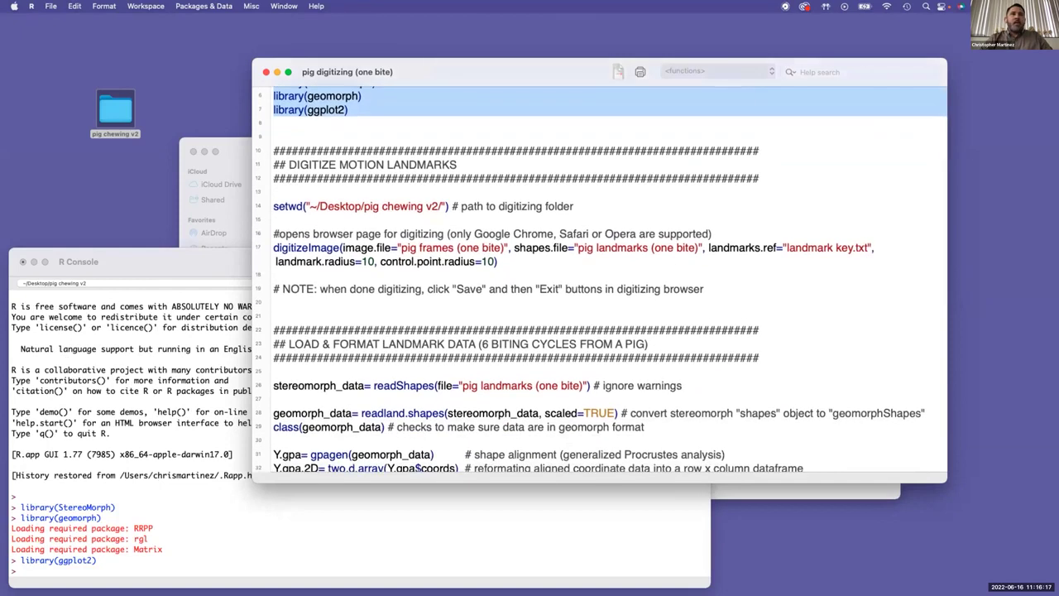
{"action": "left_click", "coordinate": [275, 191]}
{"action": "left_click_drag", "start_coordinate": [274, 191], "coordinate": [276, 265]}
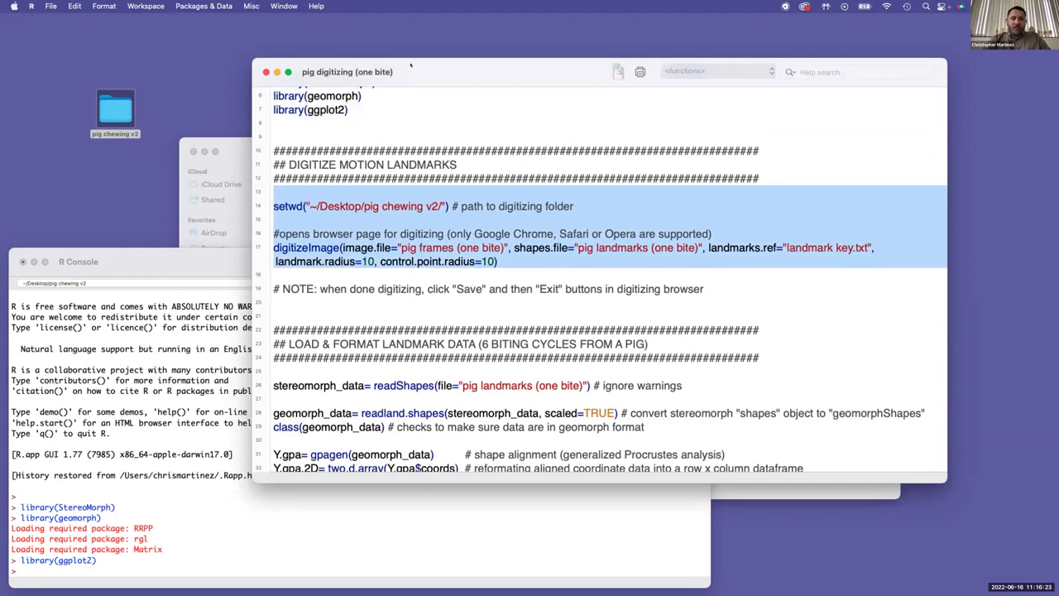
{"action": "key", "text": "super+Return"}
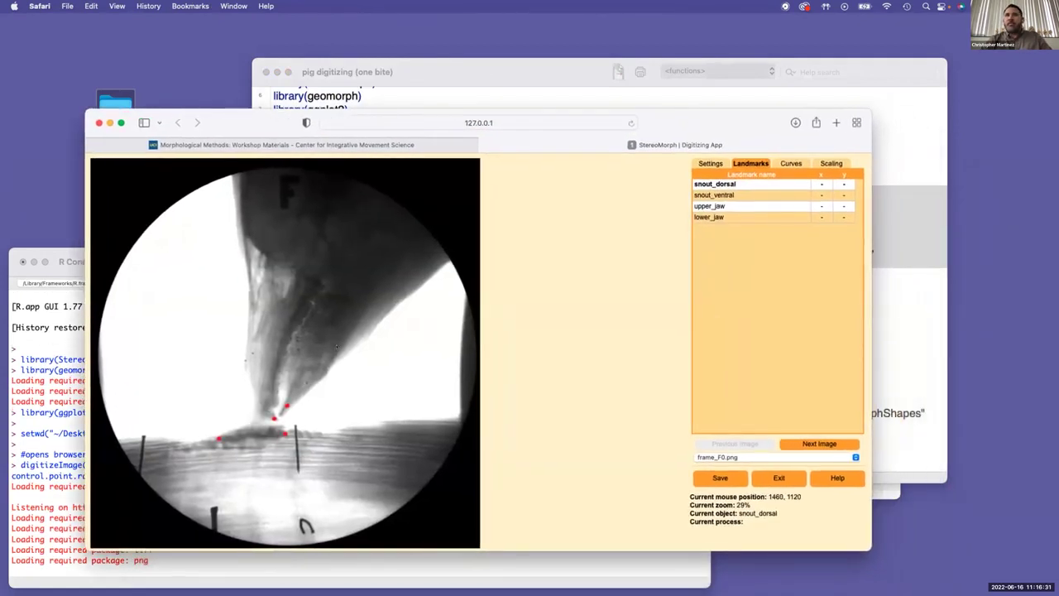
Reposition the browser and script windows so both stay reachable, and bring the StereoMorph digitizing app back to the front.
{"action": "left_click_drag", "start_coordinate": [235, 117], "coordinate": [265, 108]}
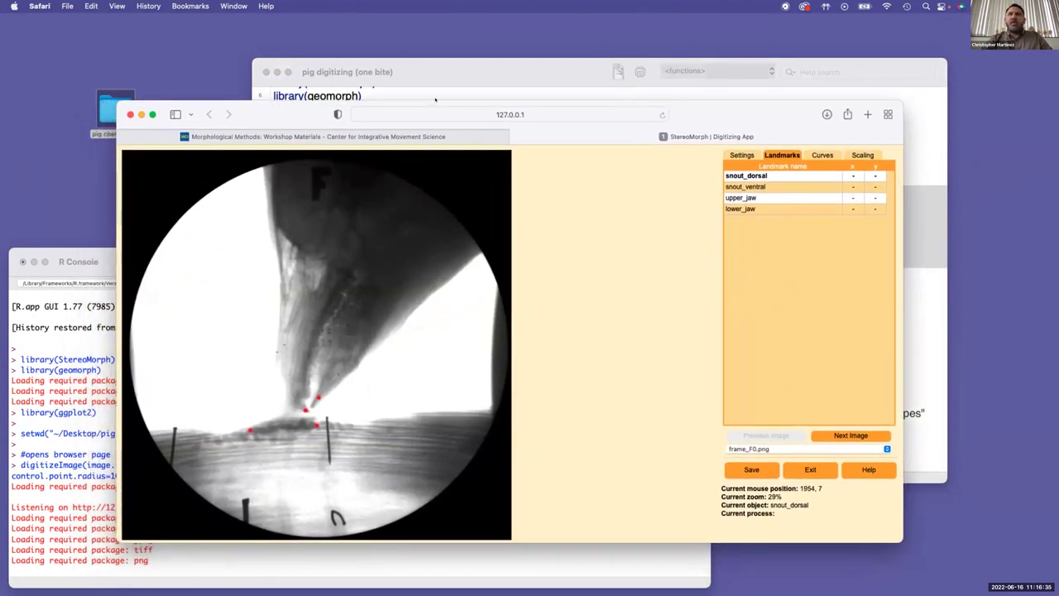
{"action": "left_click_drag", "start_coordinate": [451, 68], "coordinate": [462, 58]}
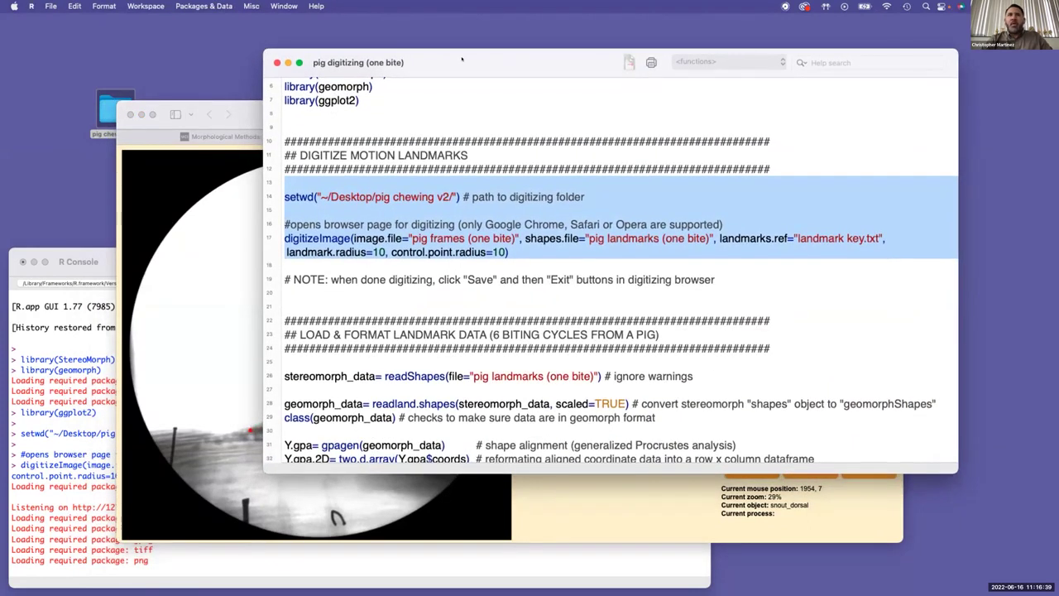
{"action": "scroll", "coordinate": [612, 273], "scroll_direction": "down", "scroll_amount": 1}
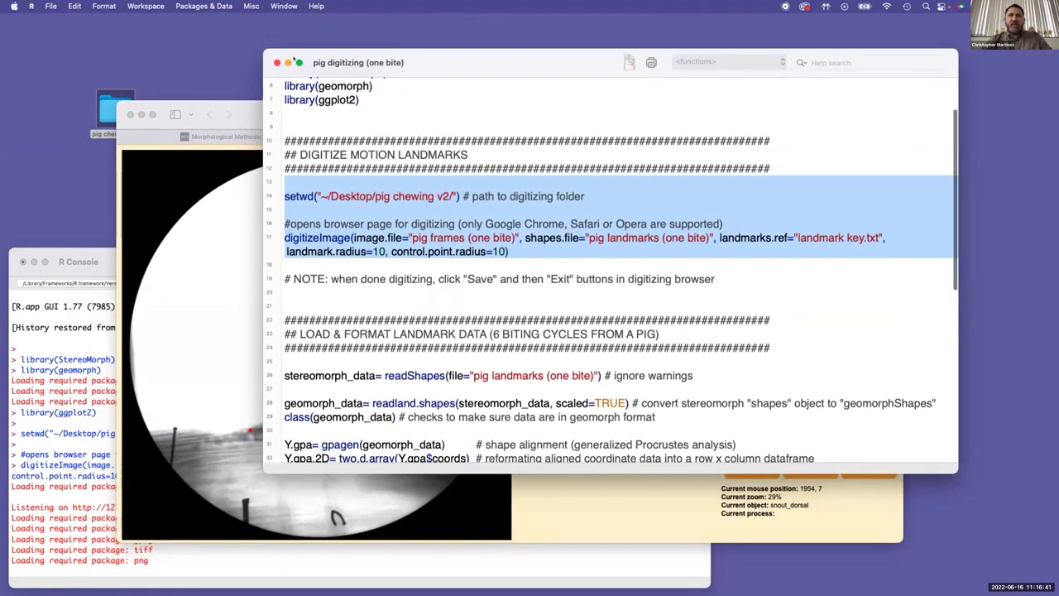
{"action": "left_click", "coordinate": [252, 106]}
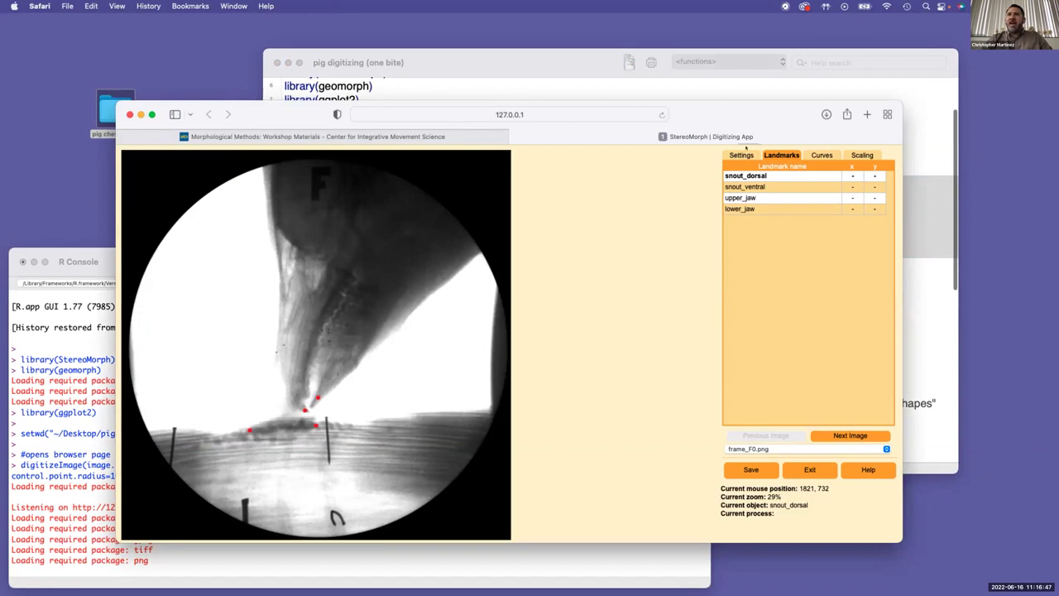
Enable automatic saving when advancing to the next image in the digitizing settings, and shift the browser window slightly.
{"action": "left_click", "coordinate": [742, 156]}
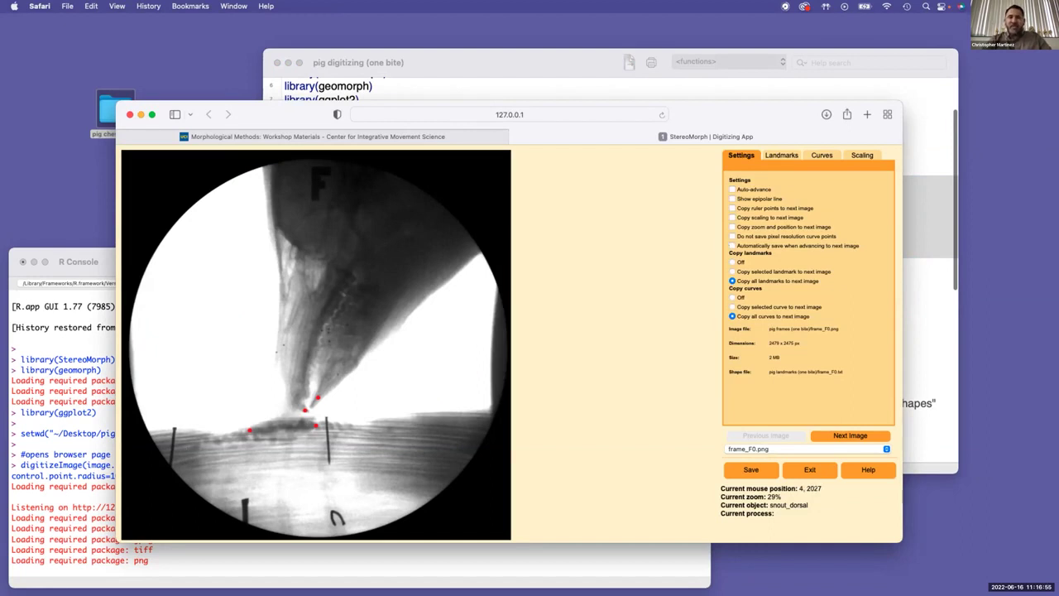
{"action": "left_click", "coordinate": [731, 246]}
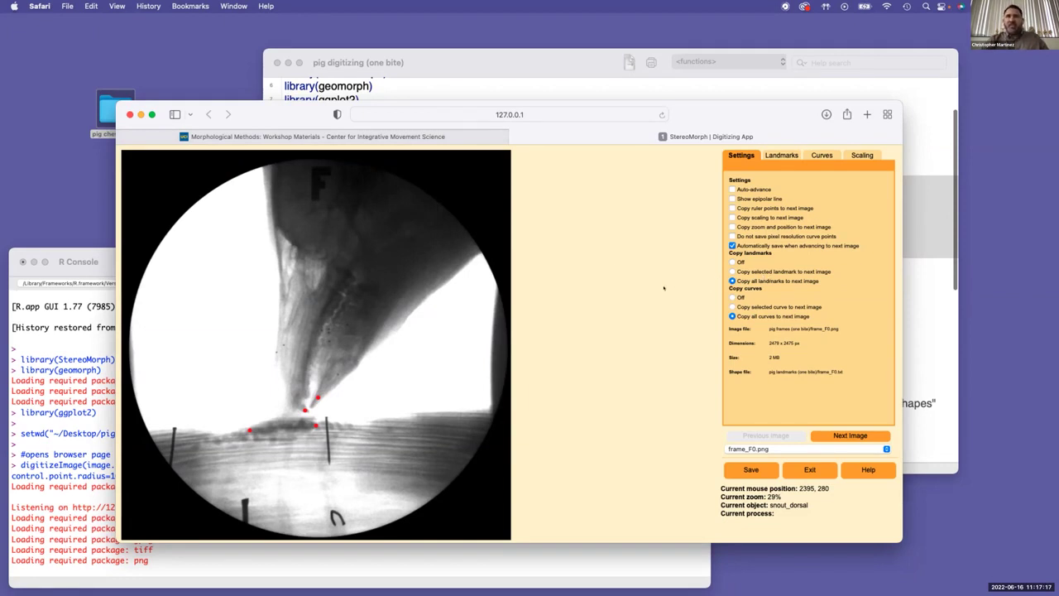
{"action": "left_click_drag", "start_coordinate": [279, 113], "coordinate": [294, 110]}
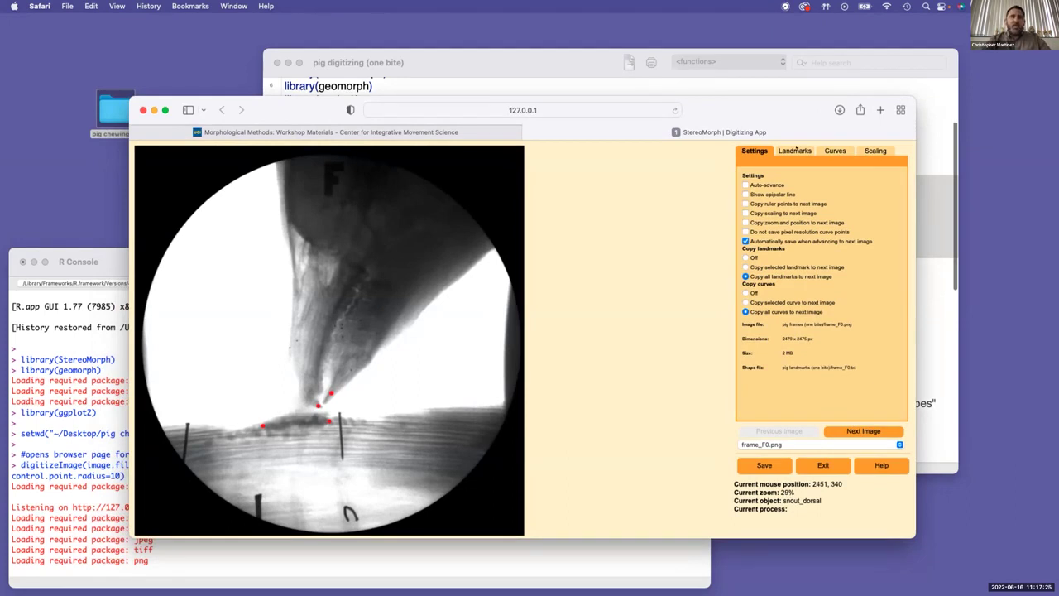
Place the snout_dorsal landmark at about (816, 1775) and snout_ventral at about (1240, 1747) on their red markers in frame_F0.png.
{"action": "left_click", "coordinate": [797, 149]}
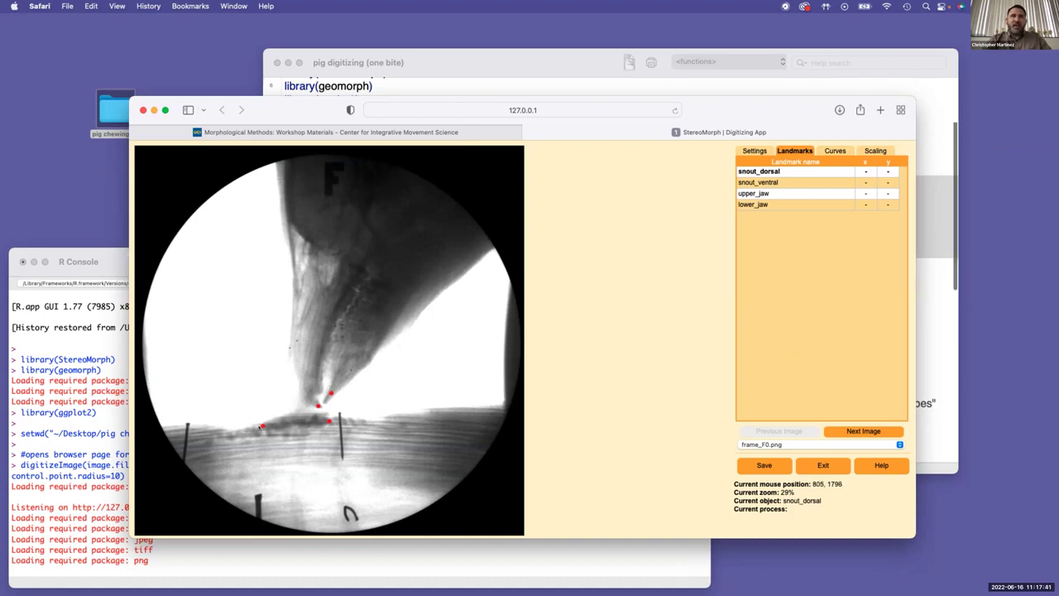
{"action": "double_click", "coordinate": [262, 427]}
{"action": "mouse_move", "coordinate": [262, 427]}
{"action": "left_mouse_down"}
{"action": "mouse_move", "coordinate": [256, 407]}
{"action": "mouse_move", "coordinate": [259, 425]}
{"action": "mouse_move", "coordinate": [250, 419]}
{"action": "mouse_move", "coordinate": [262, 426]}
{"action": "left_mouse_up"}
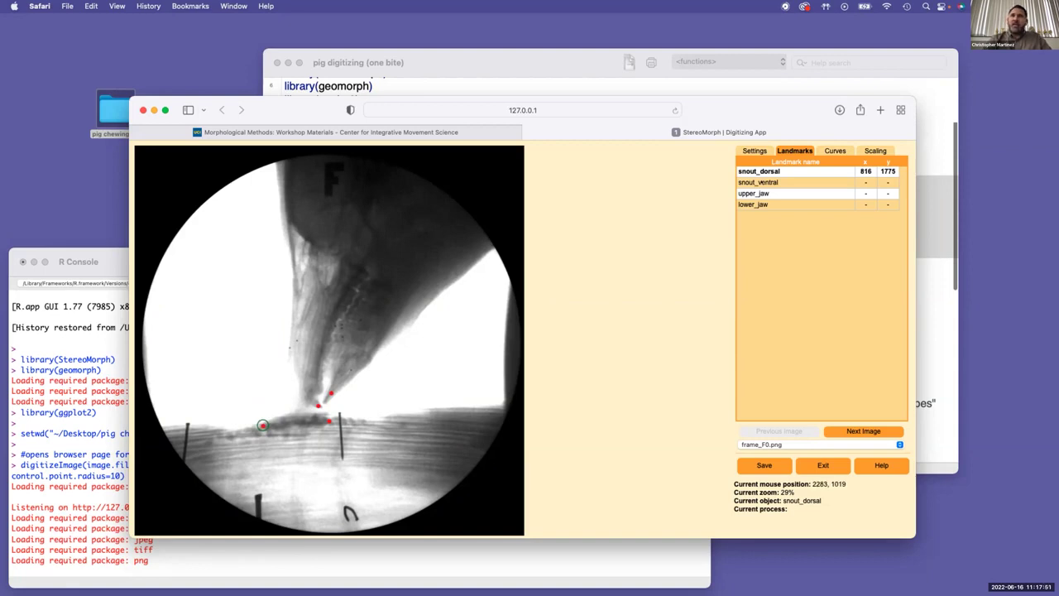
{"action": "key", "text": "n"}
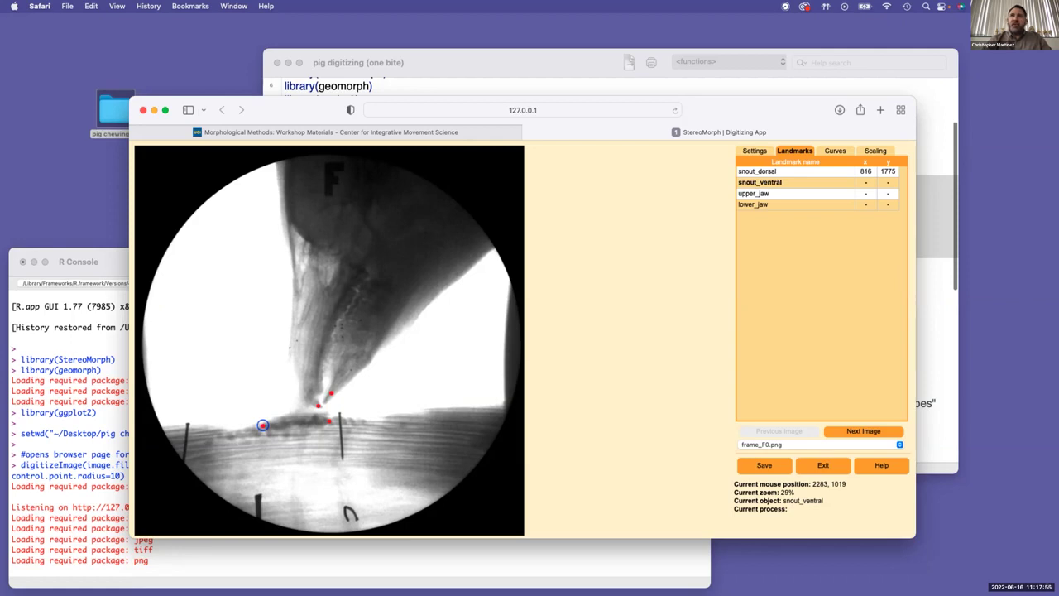
{"action": "left_click", "coordinate": [331, 413]}
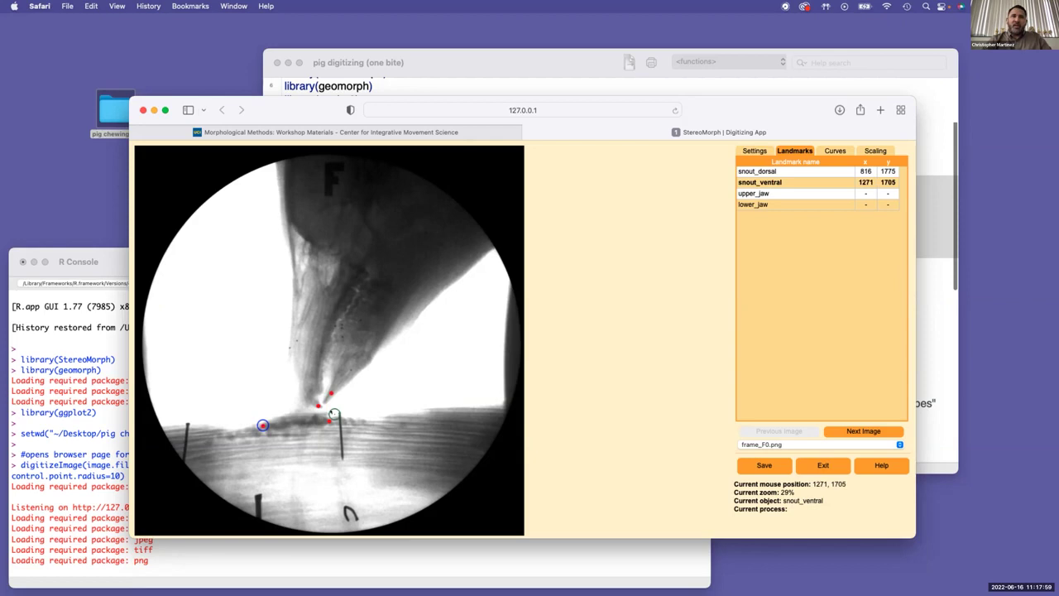
{"action": "left_click_drag", "start_coordinate": [334, 413], "coordinate": [330, 421]}
Place the upper_jaw landmark at about (1169, 1652) and lower_jaw at about (1257, 1582) on their red markers in frame_F0.png.
{"action": "left_click", "coordinate": [743, 192]}
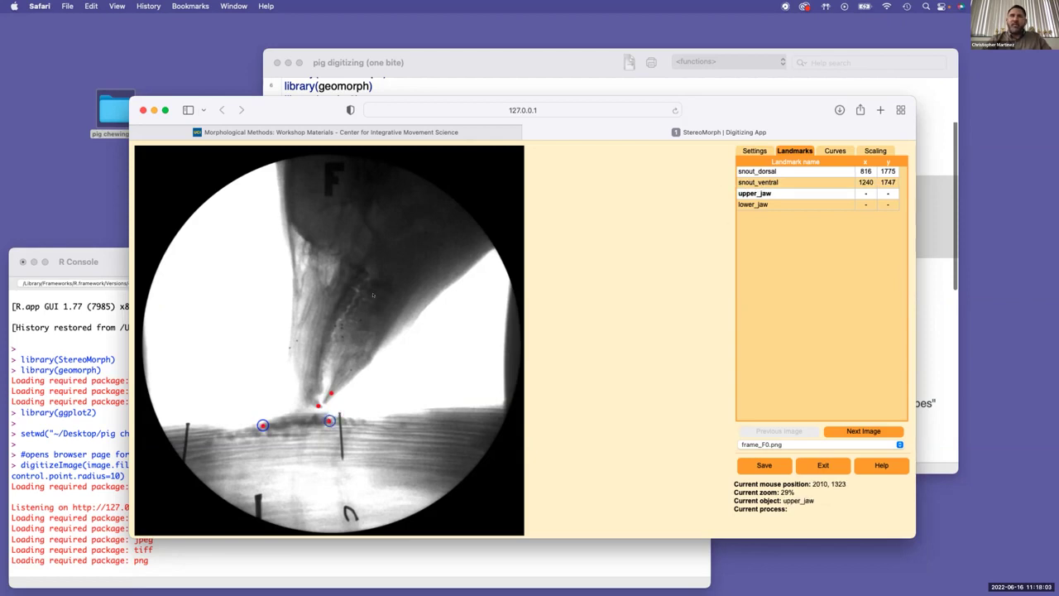
{"action": "left_click", "coordinate": [318, 383]}
{"action": "left_click_drag", "start_coordinate": [317, 384], "coordinate": [318, 405]}
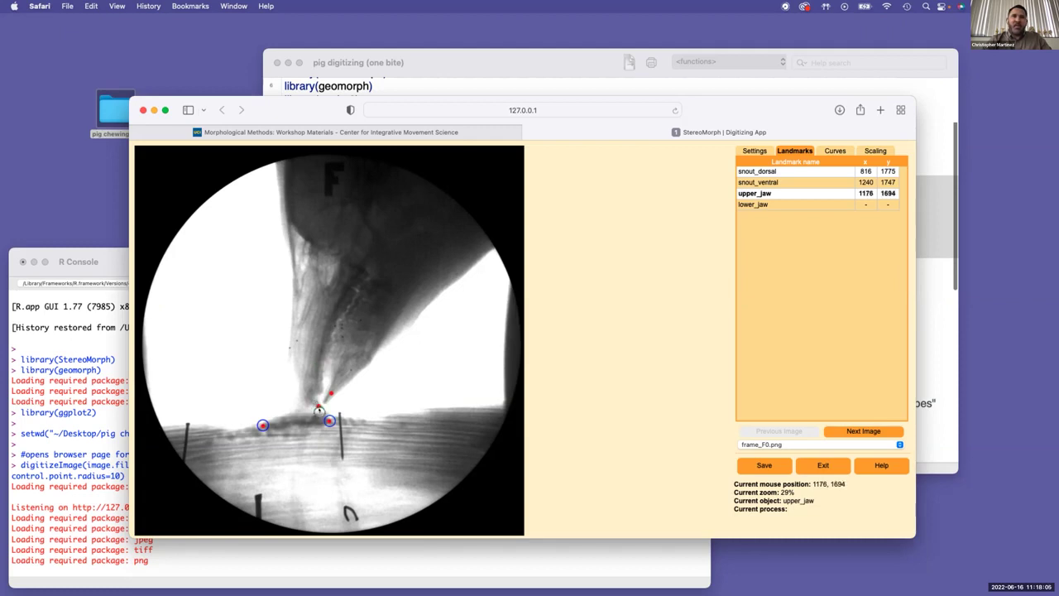
{"action": "left_click", "coordinate": [742, 204]}
{"action": "left_click", "coordinate": [347, 364]}
{"action": "left_click_drag", "start_coordinate": [347, 364], "coordinate": [332, 395]}
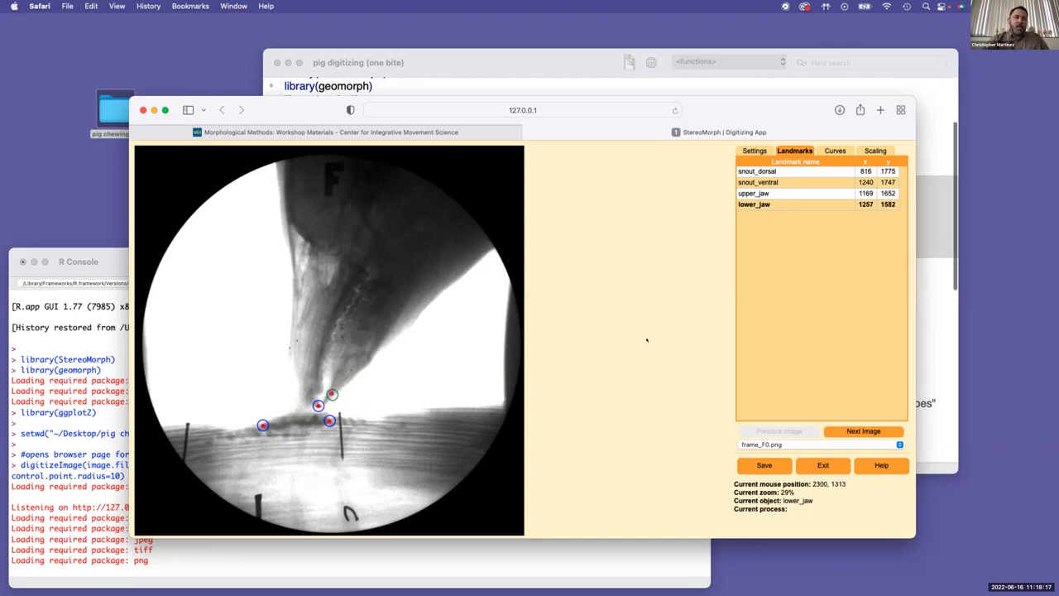
Advance to frame_F1.png and realign lower_jaw to about (1261, 1575), upper_jaw (1159, 1656), snout_ventral (1232, 1750) and snout_dorsal (805, 1764) on the red markers.
{"action": "left_click", "coordinate": [853, 431]}
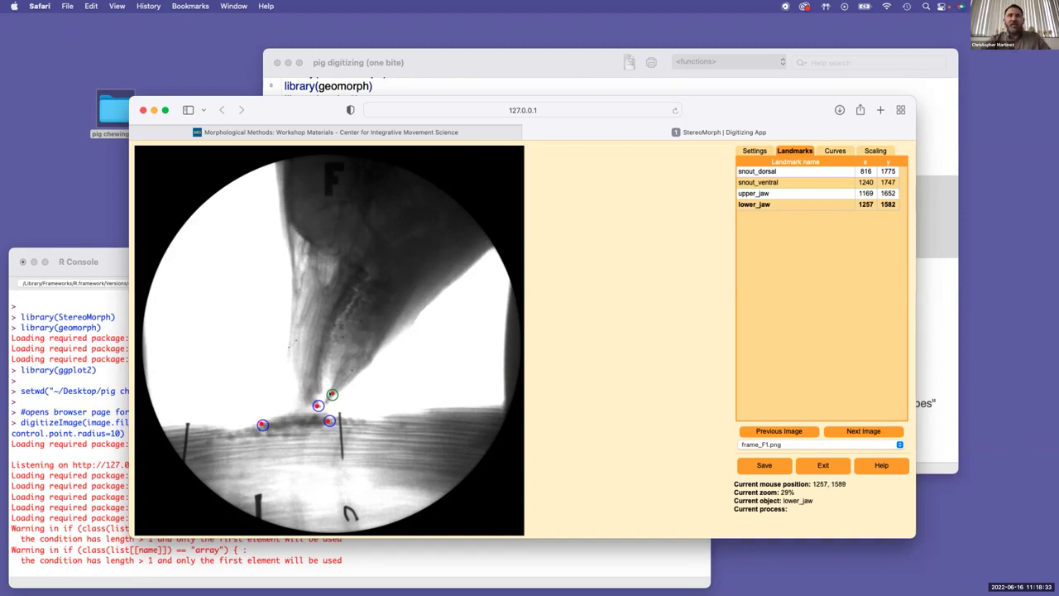
{"action": "left_click_drag", "start_coordinate": [332, 394], "coordinate": [332, 393]}
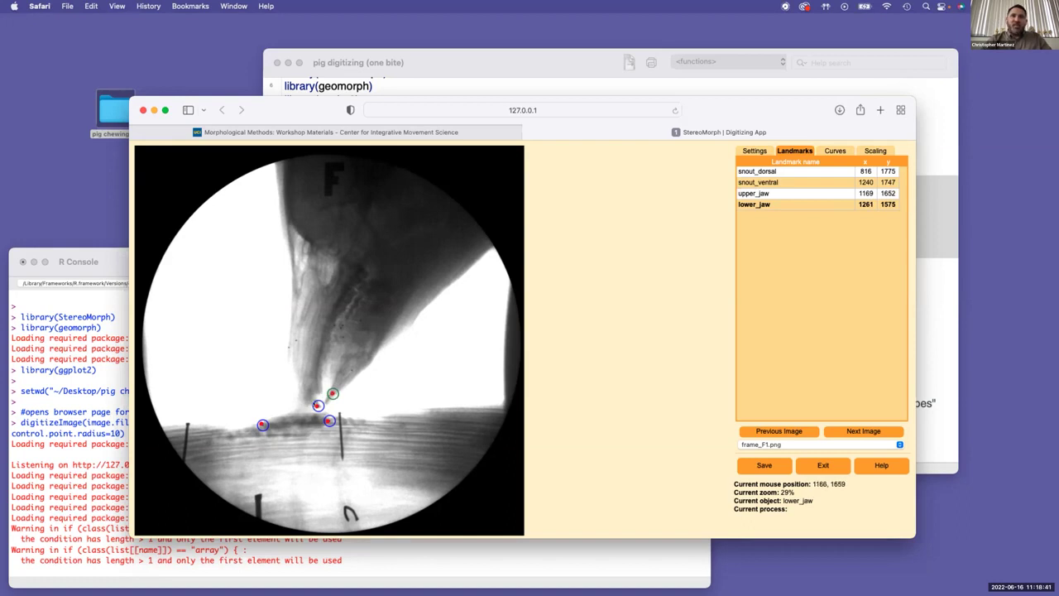
{"action": "left_click_drag", "start_coordinate": [318, 405], "coordinate": [328, 422]}
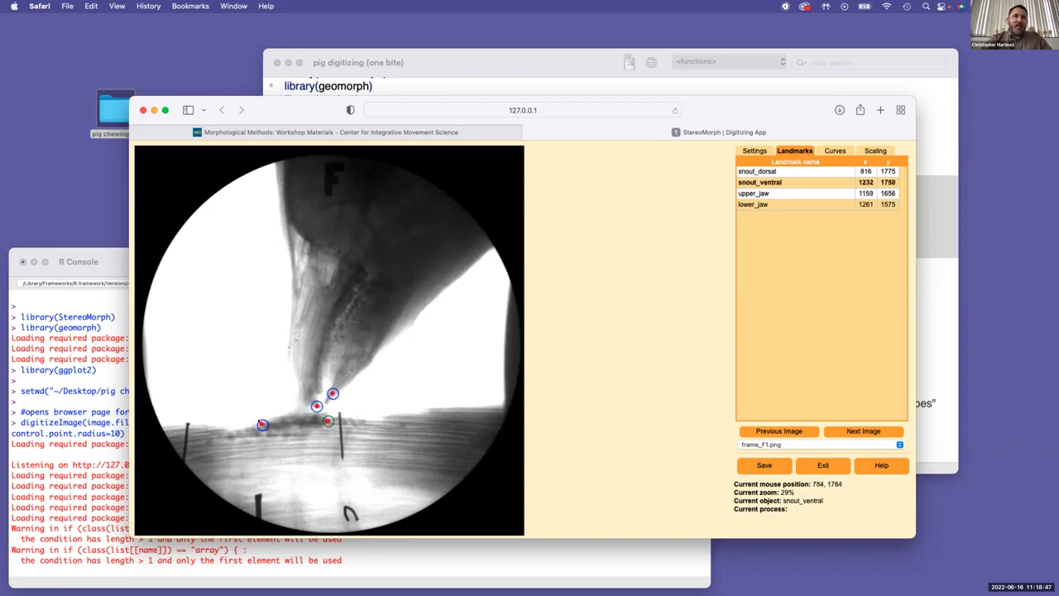
{"action": "left_click_drag", "start_coordinate": [260, 424], "coordinate": [260, 422]}
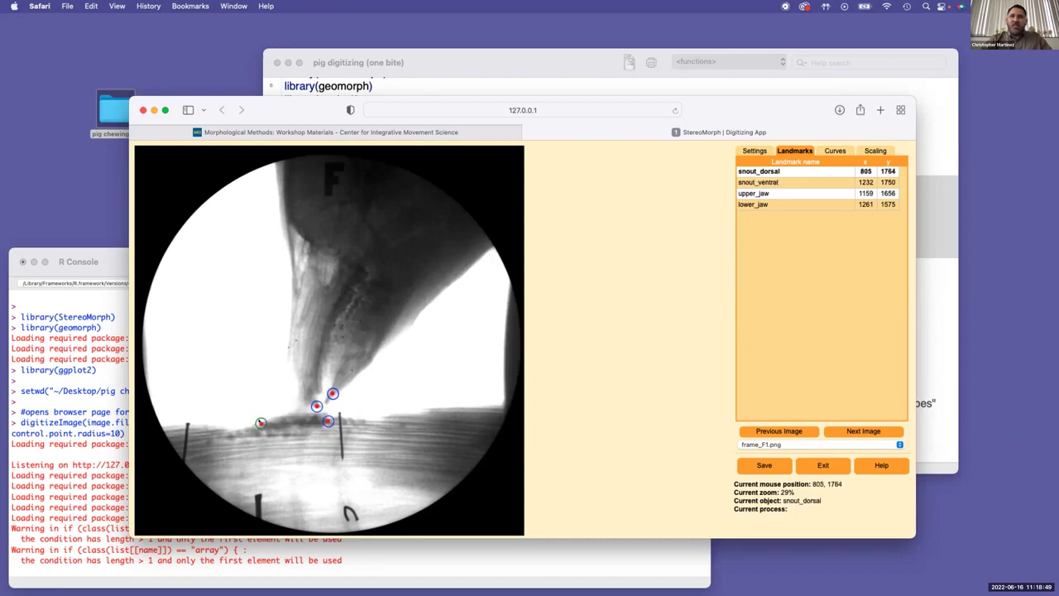
Save the frame_F1.png landmarks by advancing to frame_F2.png, check the R Console output, and return to the digitizing app.
{"action": "left_click", "coordinate": [845, 430]}
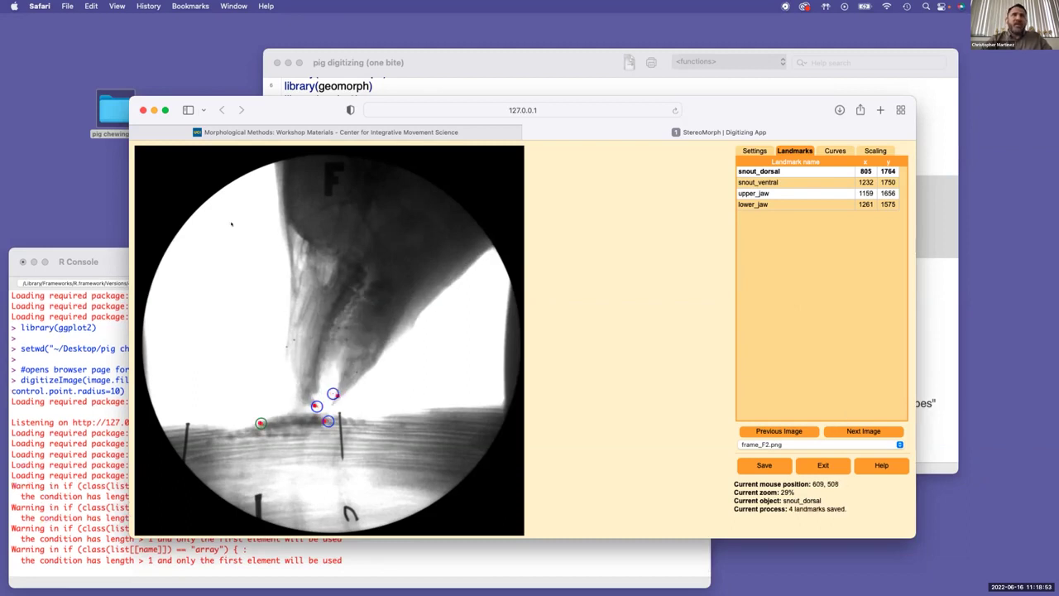
{"action": "left_click", "coordinate": [111, 262]}
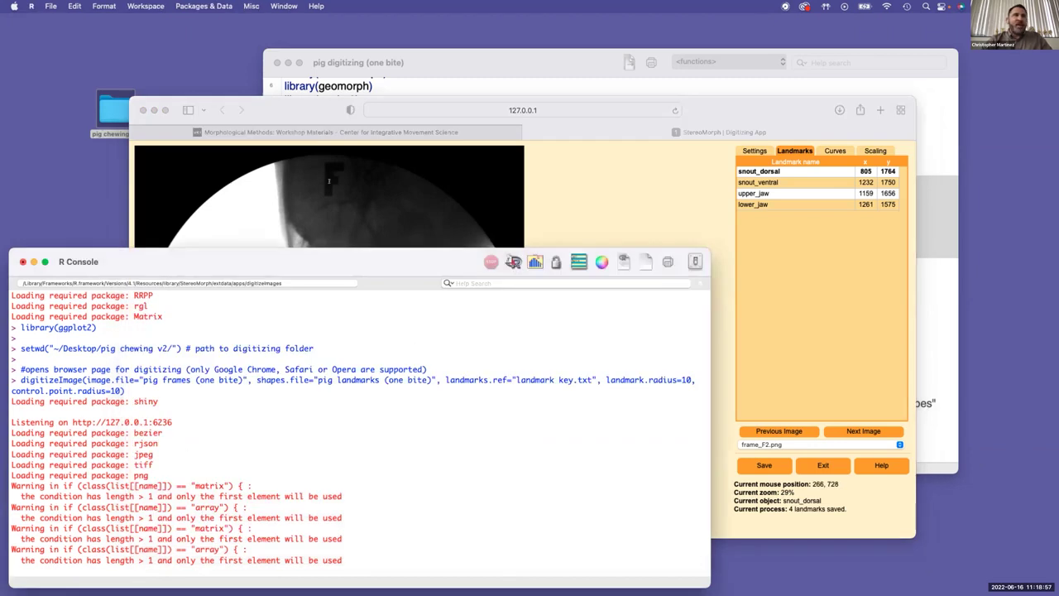
{"action": "left_click", "coordinate": [294, 111]}
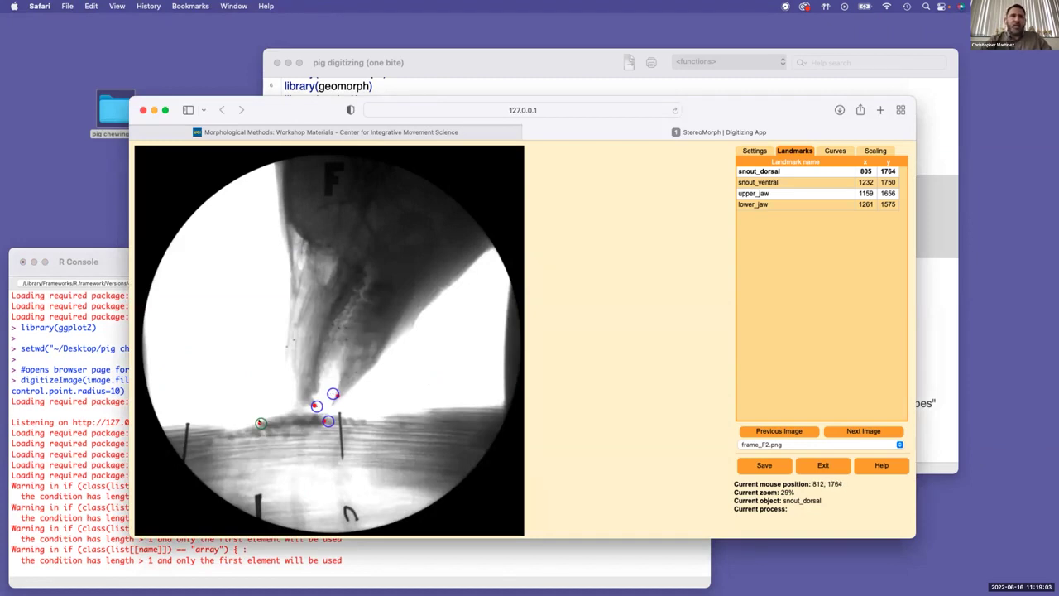
Realign frame_F2.png landmarks on the red markers, snout_dorsal about (795, 1764), snout_ventral (1204, 1754), upper_jaw (1148, 1649), lower_jaw (1292, 1589), and advance to frame_F3.png.
{"action": "left_click", "coordinate": [259, 423]}
{"action": "mouse_move", "coordinate": [329, 424]}
{"action": "left_mouse_down"}
{"action": "mouse_move", "coordinate": [315, 404]}
{"action": "mouse_move", "coordinate": [337, 396]}
{"action": "left_mouse_up"}
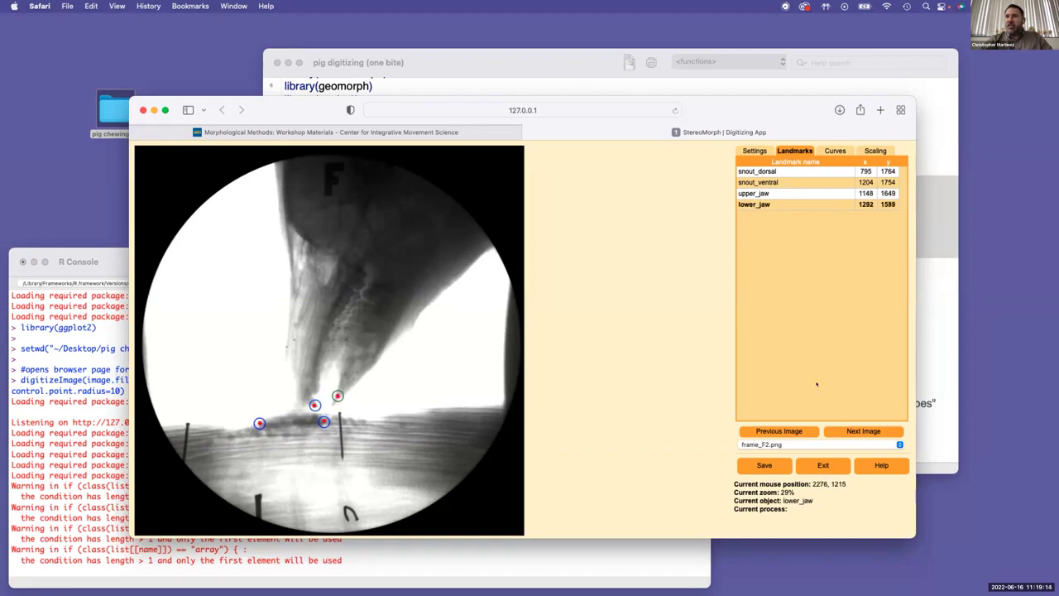
{"action": "left_click", "coordinate": [861, 429]}
Realign frame_F3.png landmarks on the red markers, snout_dorsal about (777, 1764), snout_ventral (1183, 1768), upper_jaw (1131, 1649), lower_jaw (1306, 1596), and advance to frame_F4.png.
{"action": "left_click_drag", "start_coordinate": [260, 423], "coordinate": [257, 423]}
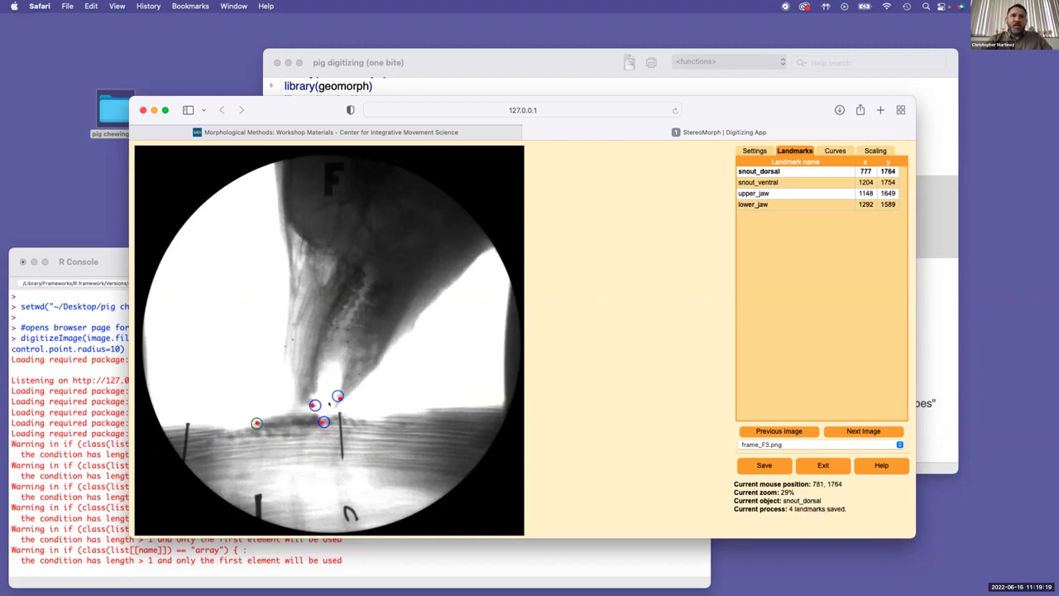
{"action": "mouse_move", "coordinate": [314, 404]}
{"action": "left_mouse_down"}
{"action": "mouse_move", "coordinate": [320, 424]}
{"action": "mouse_move", "coordinate": [340, 398]}
{"action": "left_mouse_up"}
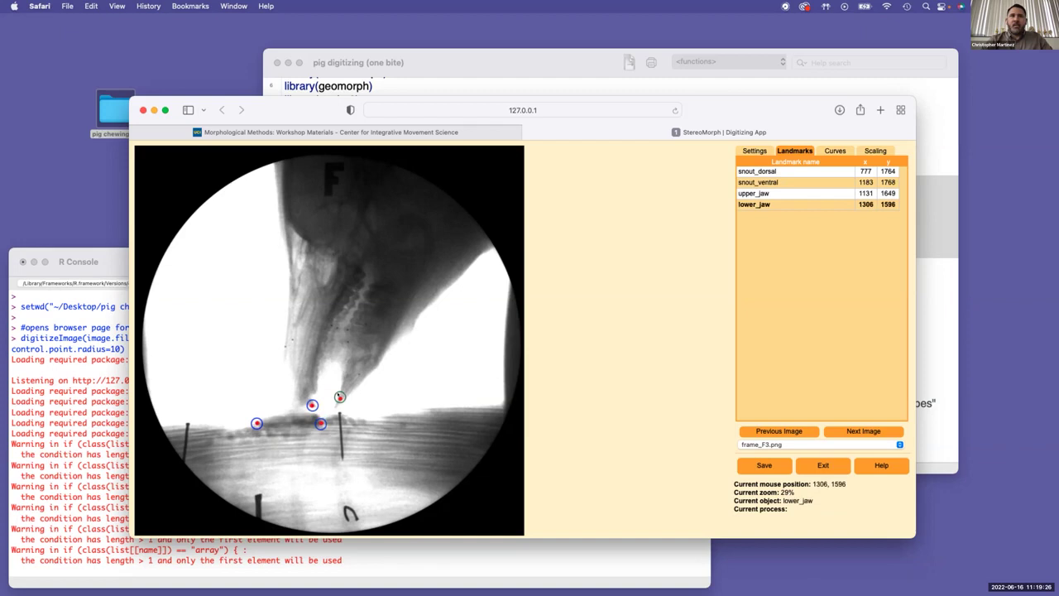
{"action": "left_click", "coordinate": [842, 431]}
Realign frame_F4.png landmarks on the red markers, snout_dorsal about (767, 1754), snout_ventral (1176, 1757), upper_jaw (1099, 1649), lower_jaw (1352, 1628), and advance to frame_F5.png.
{"action": "left_click_drag", "start_coordinate": [257, 427], "coordinate": [254, 425]}
{"action": "mouse_move", "coordinate": [314, 405]}
{"action": "left_mouse_down"}
{"action": "mouse_move", "coordinate": [347, 403]}
{"action": "mouse_move", "coordinate": [320, 421]}
{"action": "left_mouse_up"}
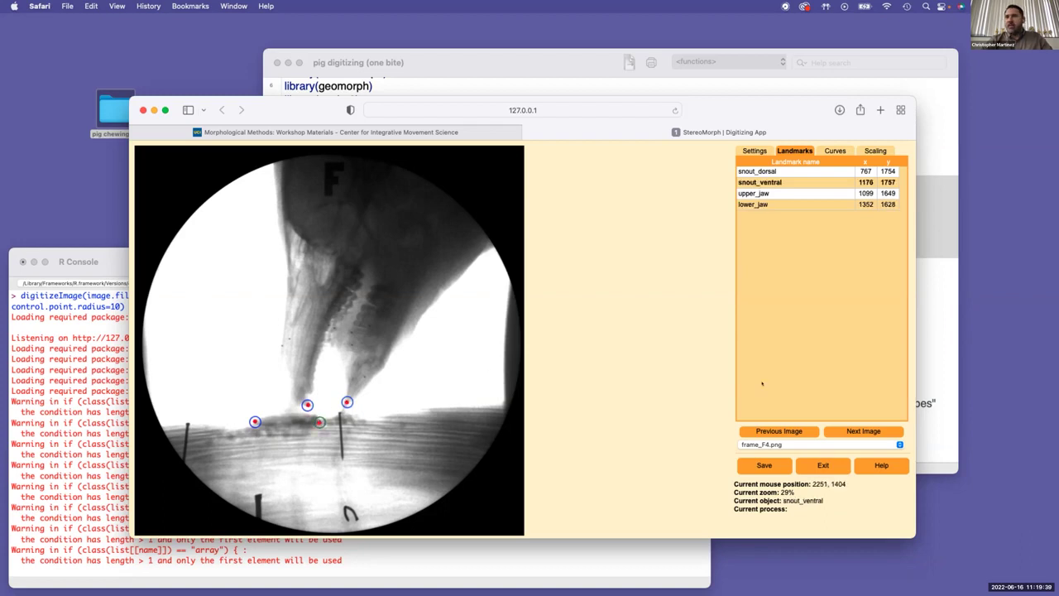
{"action": "left_click", "coordinate": [835, 428]}
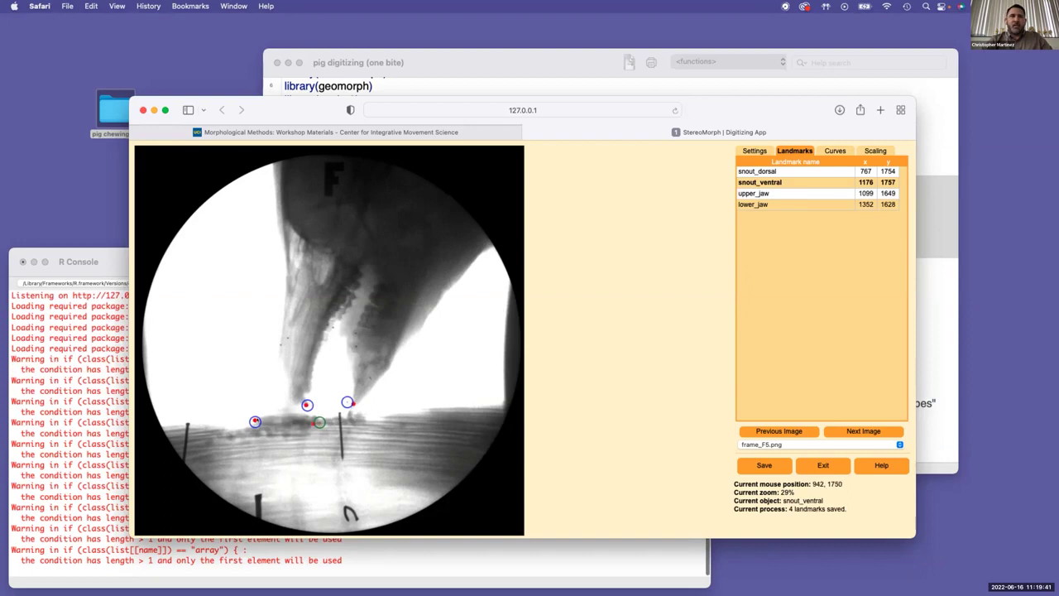
Realign snout_dorsal to about (760, 1740), lower_jaw (1390, 1642) and snout_ventral (1131, 1764) in frame_F5.png, and advance to frame_F6.png.
{"action": "left_click_drag", "start_coordinate": [254, 421], "coordinate": [253, 418]}
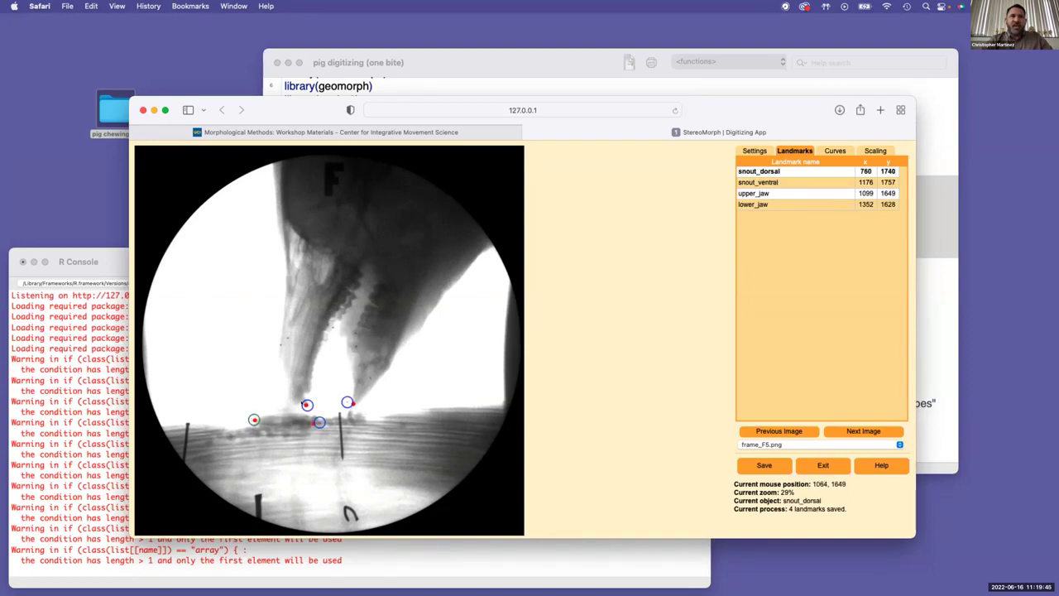
{"action": "left_click_drag", "start_coordinate": [347, 402], "coordinate": [313, 423]}
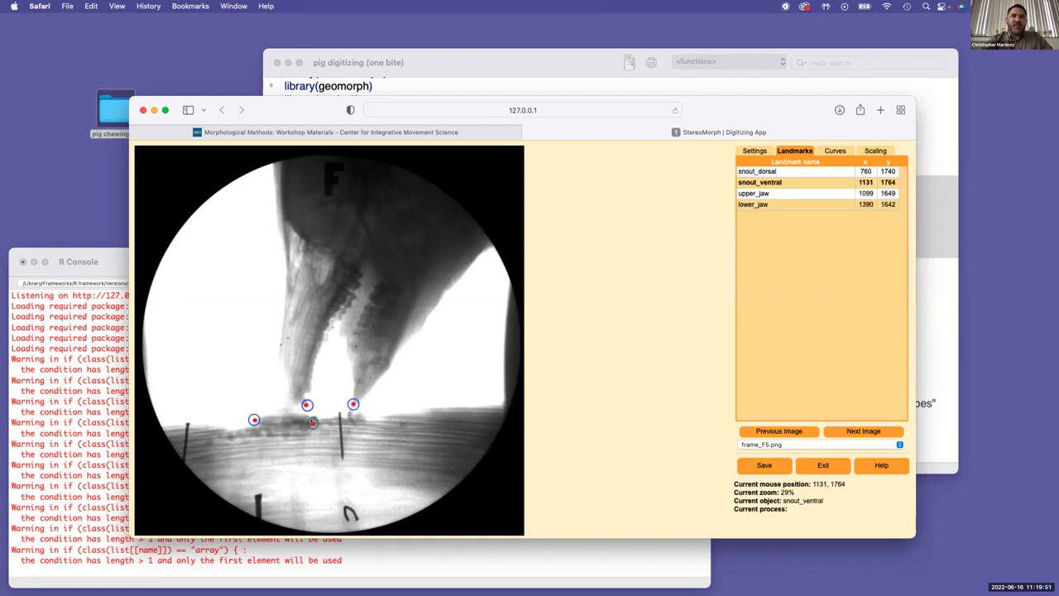
{"action": "left_click", "coordinate": [848, 425]}
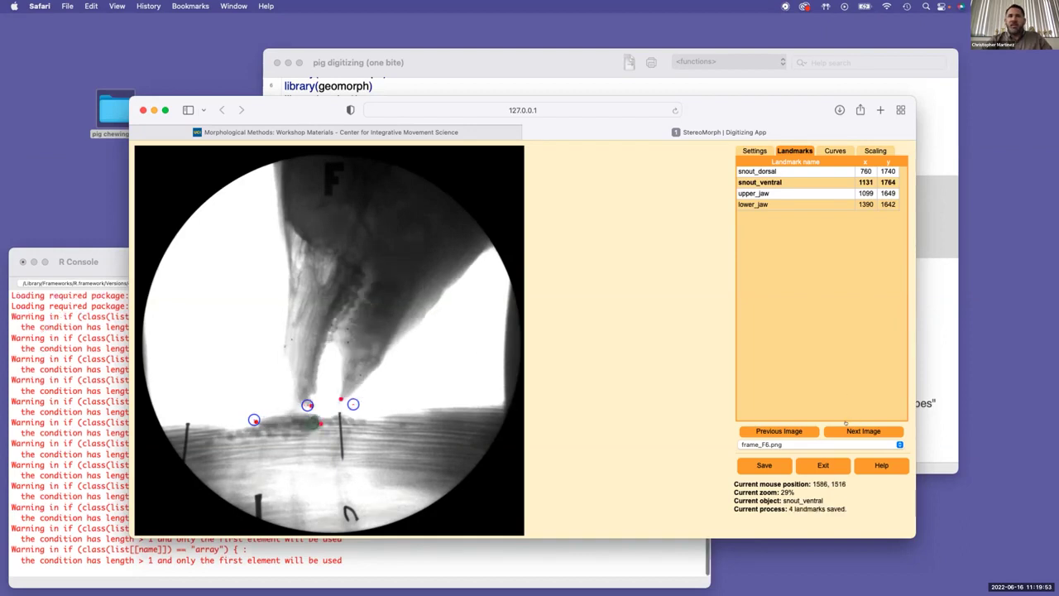
Realign frame_F6.png landmarks to about snout_dorsal (774, 1754), snout_ventral (1187, 1771), upper_jaw (1117, 1649), lower_jaw (1313, 1610), and frame_F7.png lower_jaw to (1271, 1596), advancing to frame_F8.png.
{"action": "mouse_move", "coordinate": [254, 420]}
{"action": "left_mouse_down"}
{"action": "mouse_move", "coordinate": [353, 403]}
{"action": "mouse_move", "coordinate": [340, 400]}
{"action": "mouse_move", "coordinate": [312, 422]}
{"action": "mouse_move", "coordinate": [321, 423]}
{"action": "left_mouse_up"}
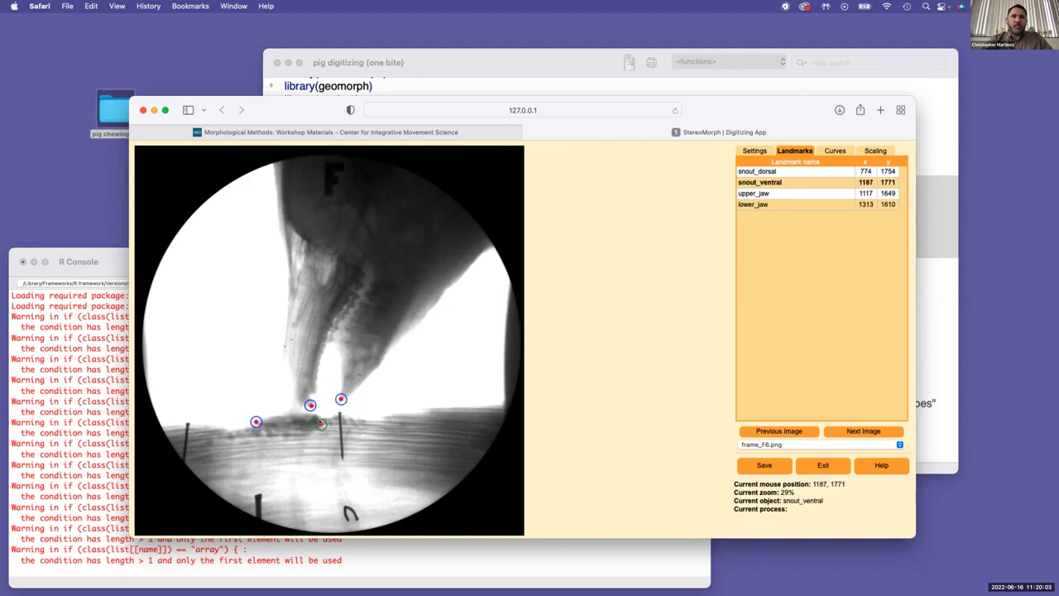
{"action": "left_click", "coordinate": [861, 431]}
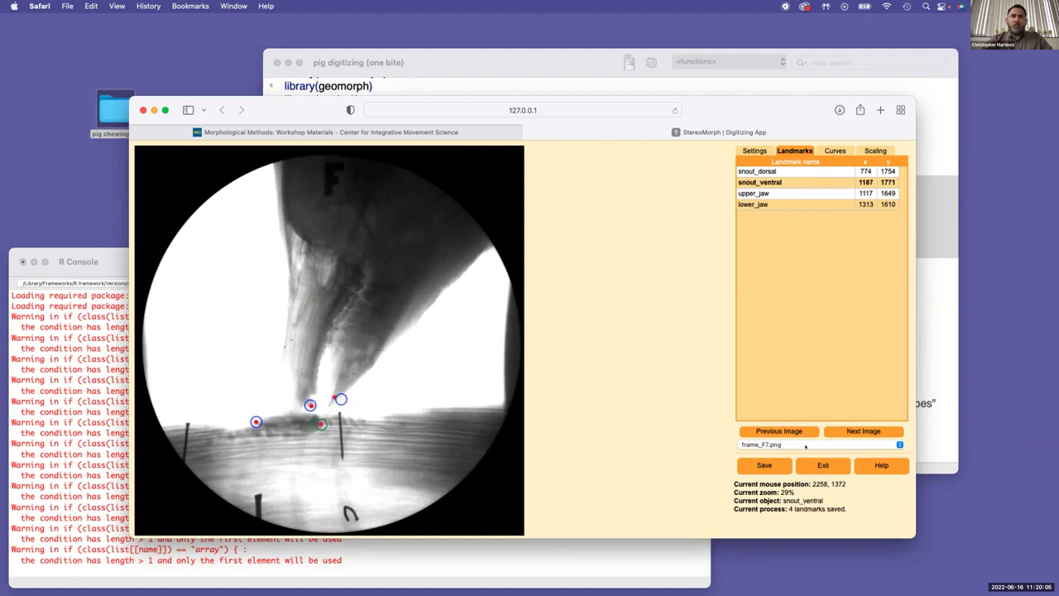
{"action": "left_click_drag", "start_coordinate": [341, 398], "coordinate": [333, 397]}
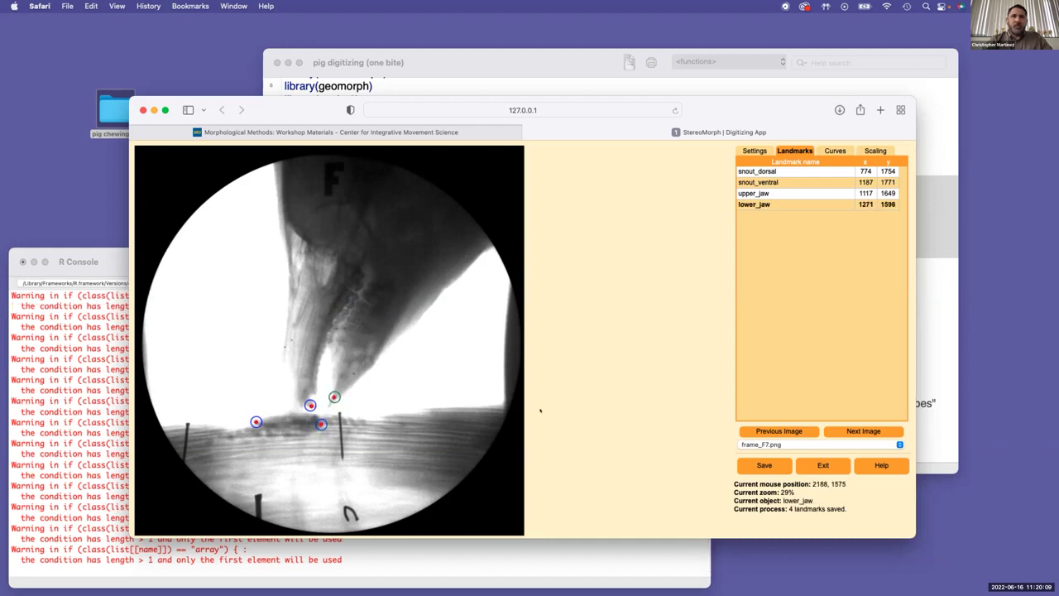
{"action": "left_click", "coordinate": [856, 428]}
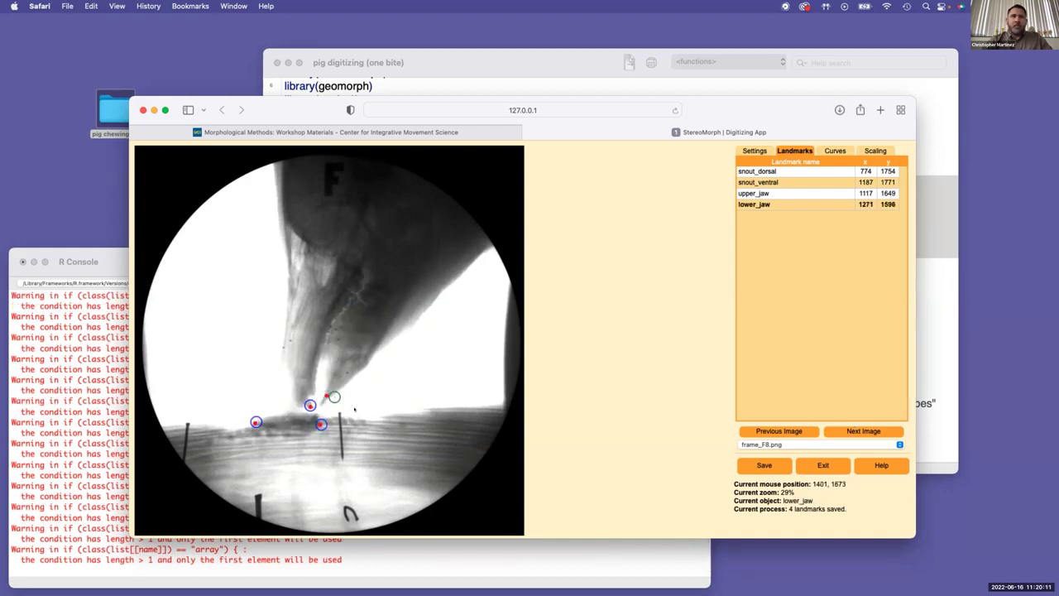
Realign frame_F8.png landmarks on the red markers, snout_dorsal about (770, 1757), upper_jaw (1110, 1656), lower_jaw (1222, 1589), snout_ventral (1180, 1778), and advance to frame_F9.png.
{"action": "left_click", "coordinate": [255, 423]}
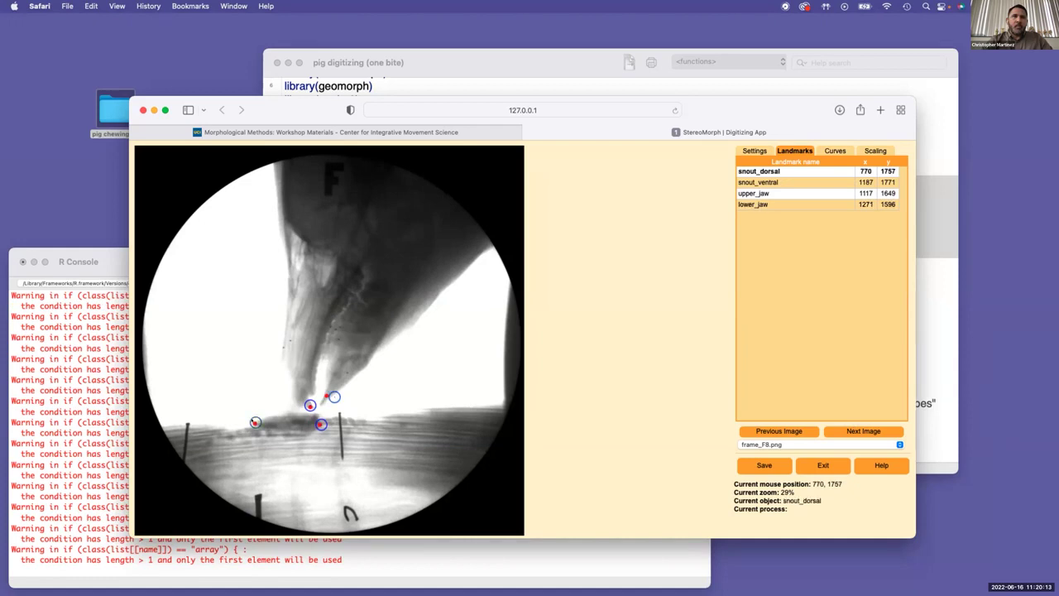
{"action": "left_click", "coordinate": [309, 406]}
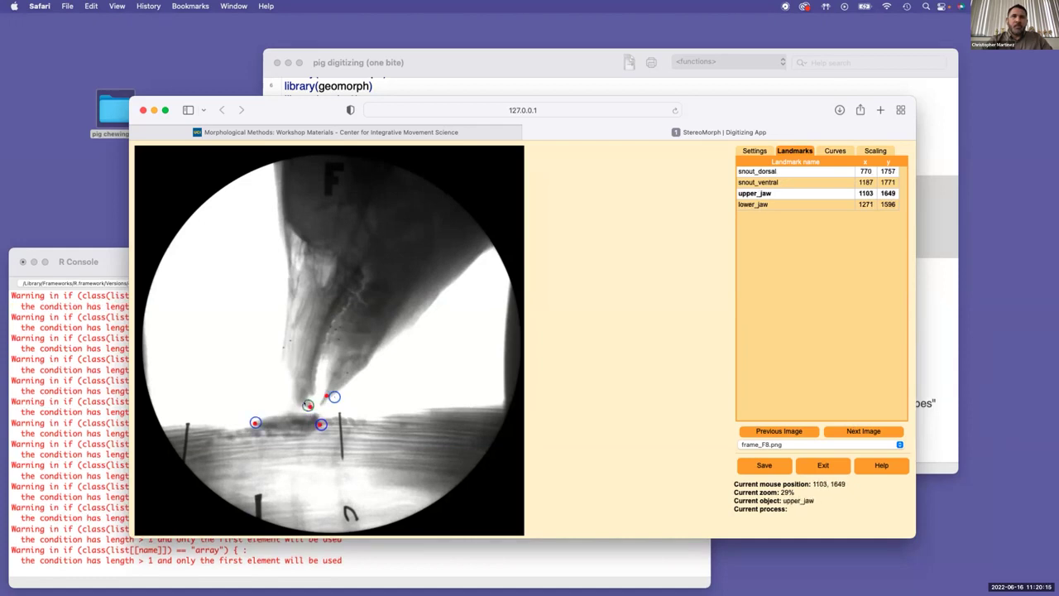
{"action": "left_click_drag", "start_coordinate": [332, 396], "coordinate": [320, 426]}
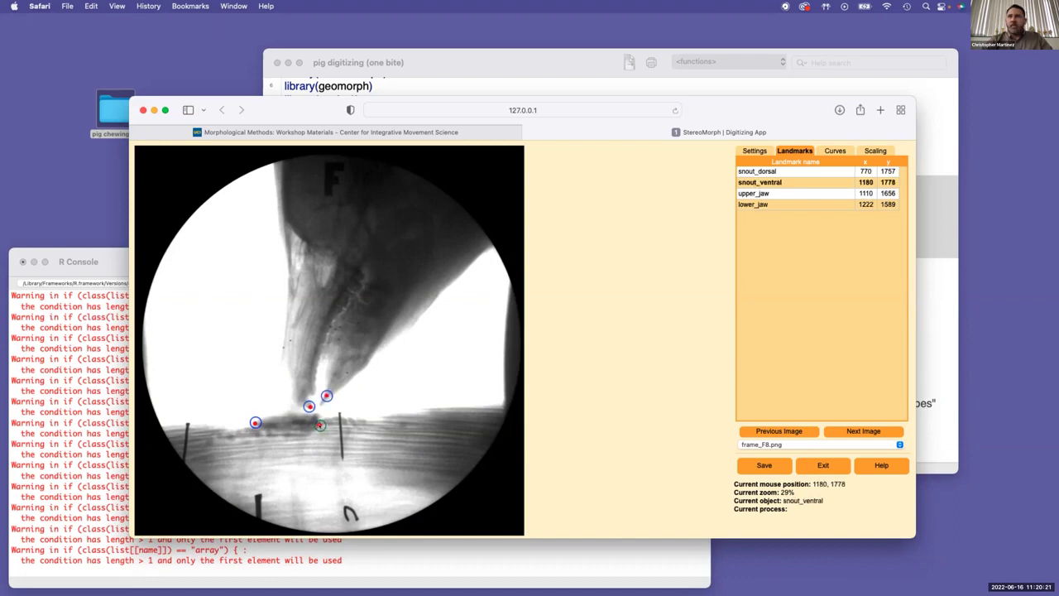
{"action": "left_click", "coordinate": [840, 430]}
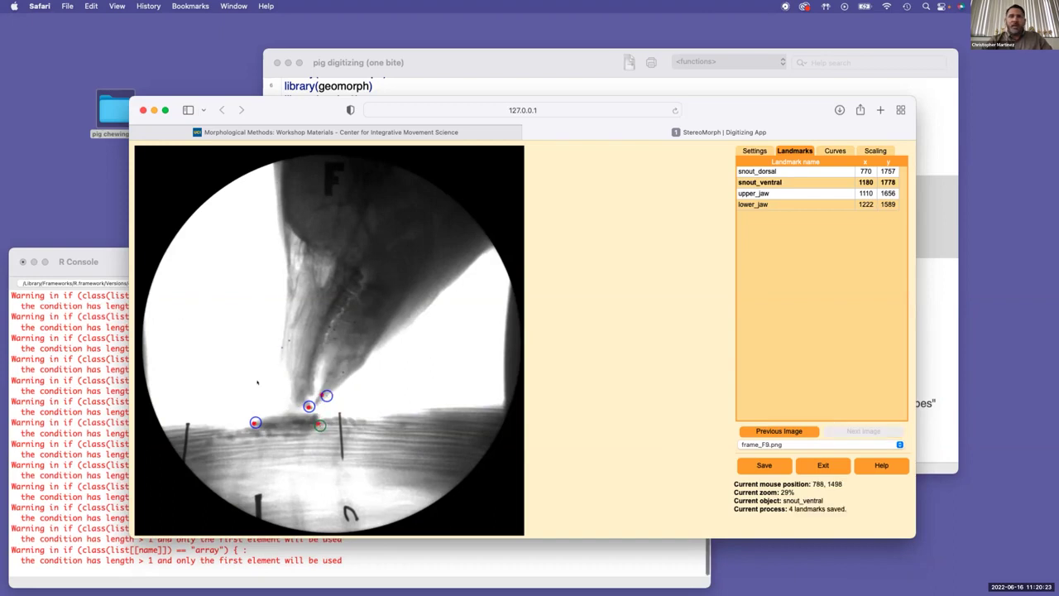
Realign frame_F9.png landmarks to about snout_dorsal (756, 1768), snout_ventral (1159, 1757), upper_jaw (1099, 1663), lower_jaw (1194, 1589), save them and exit the digitizing app.
{"action": "left_click_drag", "start_coordinate": [255, 427], "coordinate": [252, 424]}
{"action": "mouse_move", "coordinate": [321, 427]}
{"action": "left_mouse_down"}
{"action": "mouse_move", "coordinate": [324, 396]}
{"action": "mouse_move", "coordinate": [304, 409]}
{"action": "left_mouse_up"}
{"action": "left_click", "coordinate": [307, 408]}
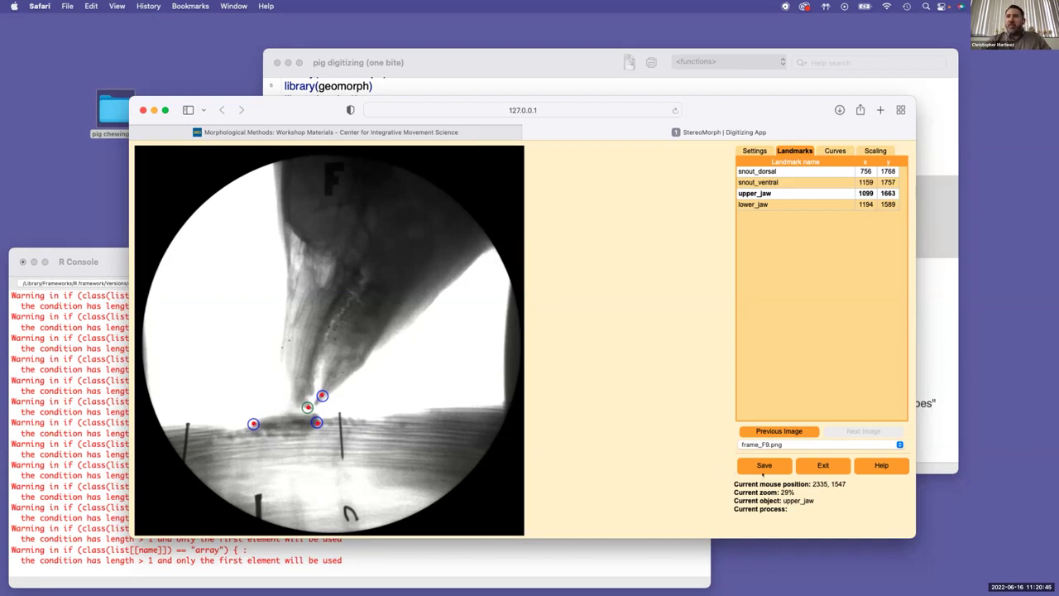
{"action": "left_click", "coordinate": [759, 466]}
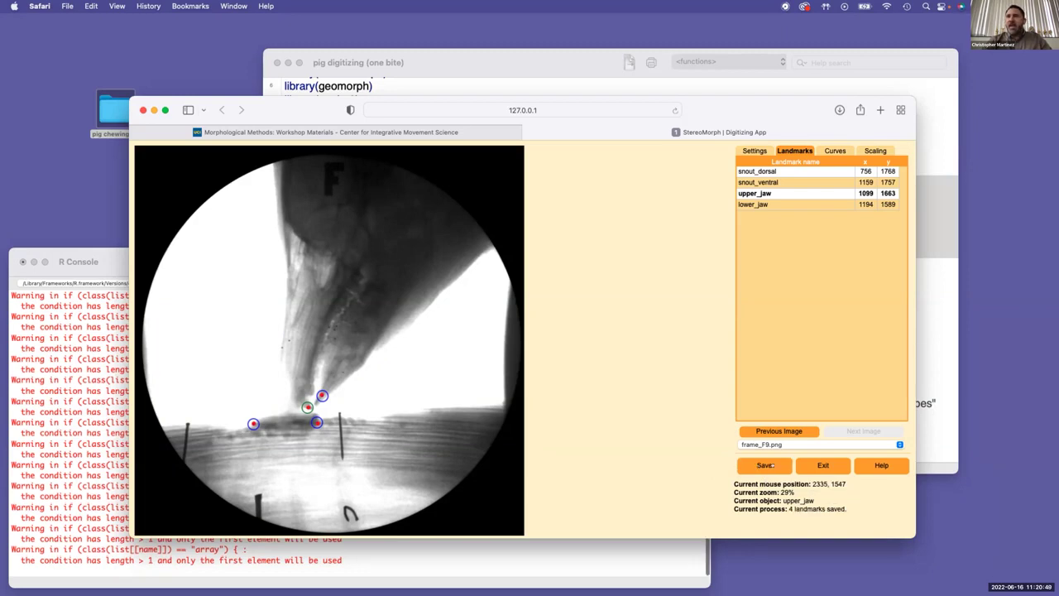
{"action": "left_click", "coordinate": [817, 466]}
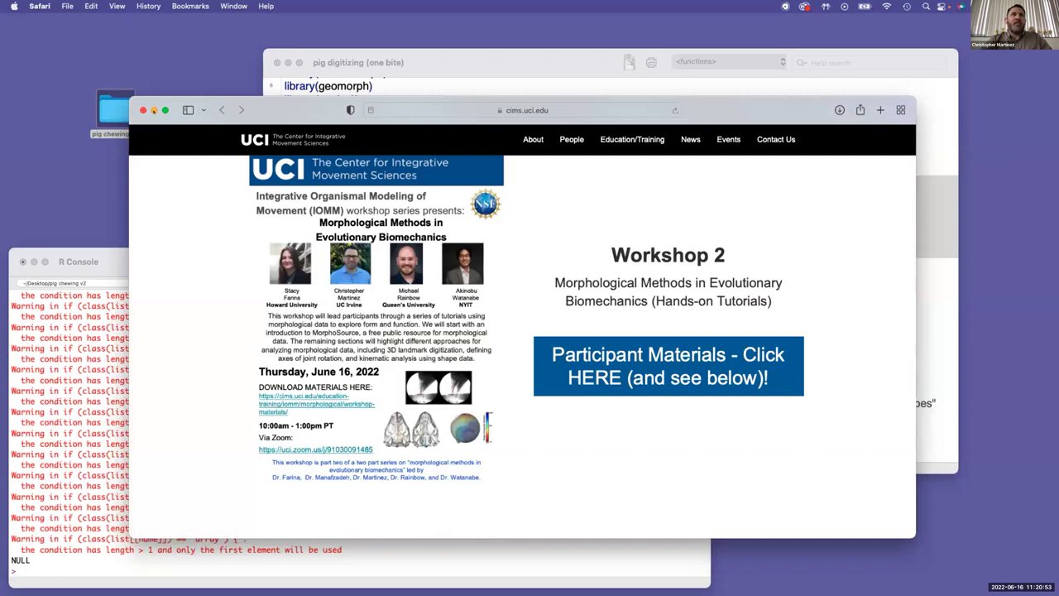
Minimize the browser and run the readShapes, readland.shapes and class lines of the pig digitizing (one bite) script in R.
{"action": "left_click", "coordinate": [154, 110]}
{"action": "left_click_drag", "start_coordinate": [404, 76], "coordinate": [300, 99]}
{"action": "scroll", "coordinate": [349, 327], "scroll_direction": "down", "scroll_amount": 5}
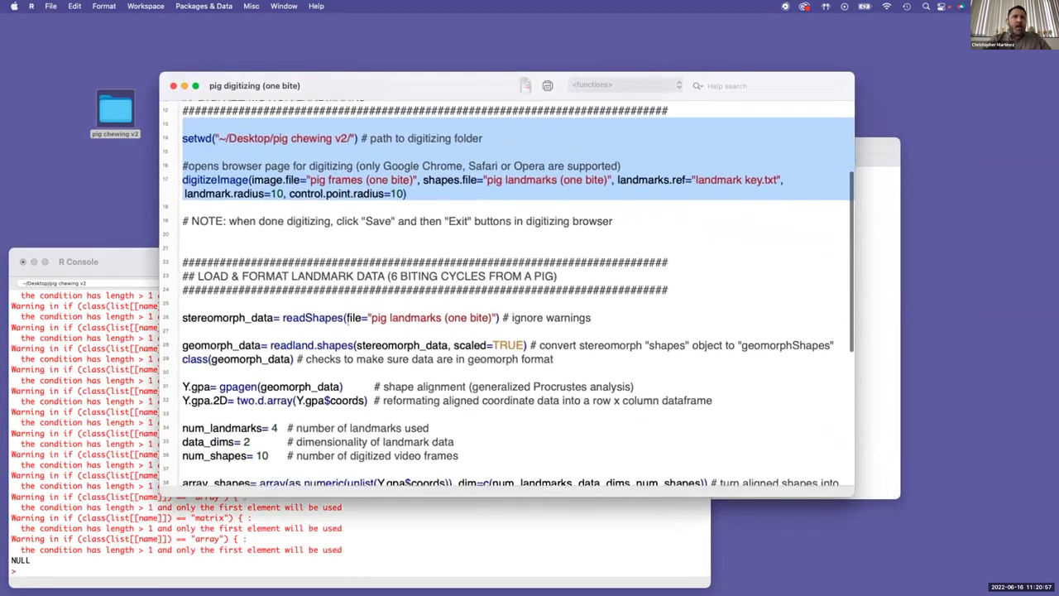
{"action": "scroll", "coordinate": [349, 327], "scroll_direction": "down", "scroll_amount": 4}
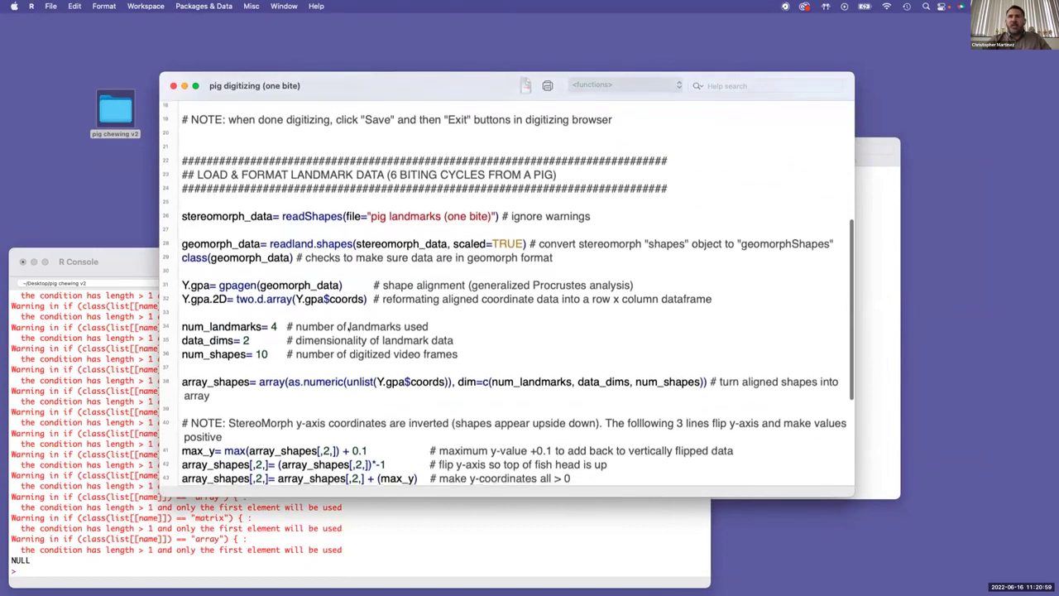
{"action": "left_click_drag", "start_coordinate": [179, 189], "coordinate": [181, 259]}
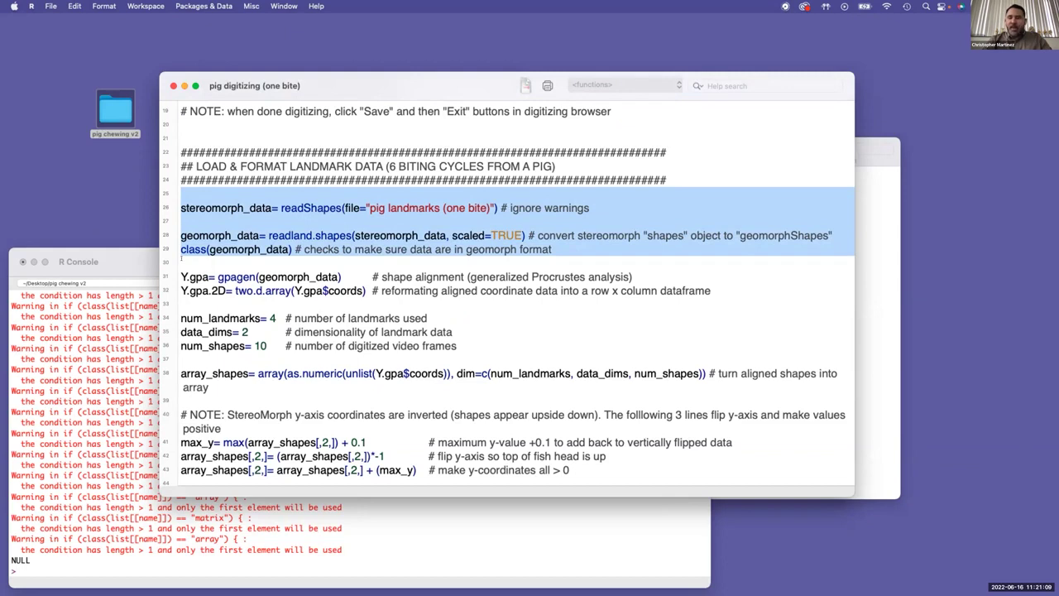
{"action": "key", "text": "super+Return"}
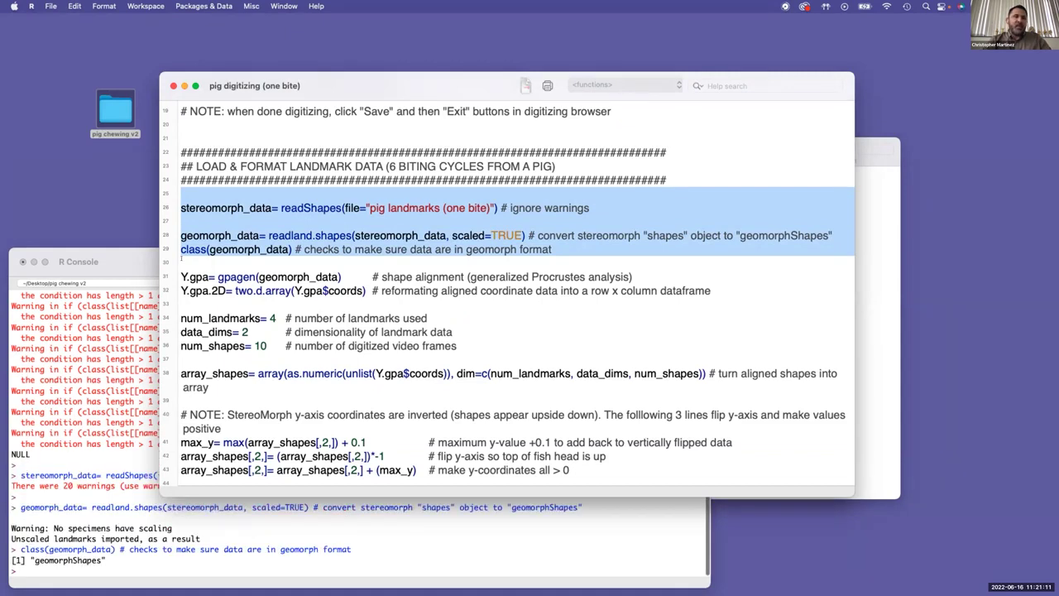
Run the script lines from the gpagen shape alignment through the array_shapes conversion, with 4 landmarks, 2 dimensions and 10 shapes.
{"action": "left_click", "coordinate": [187, 261]}
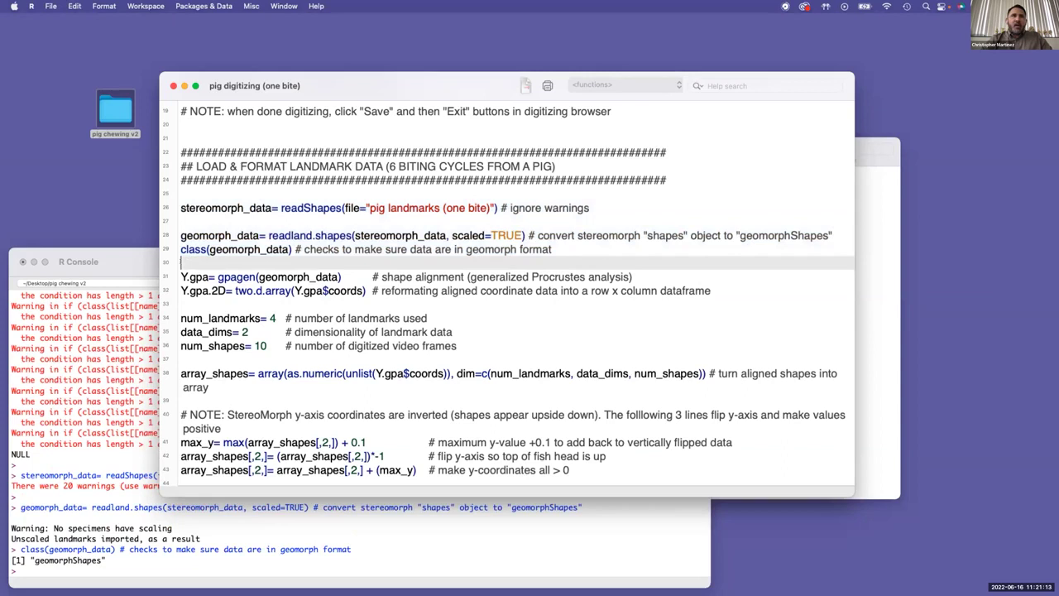
{"action": "left_click_drag", "start_coordinate": [181, 262], "coordinate": [181, 305]}
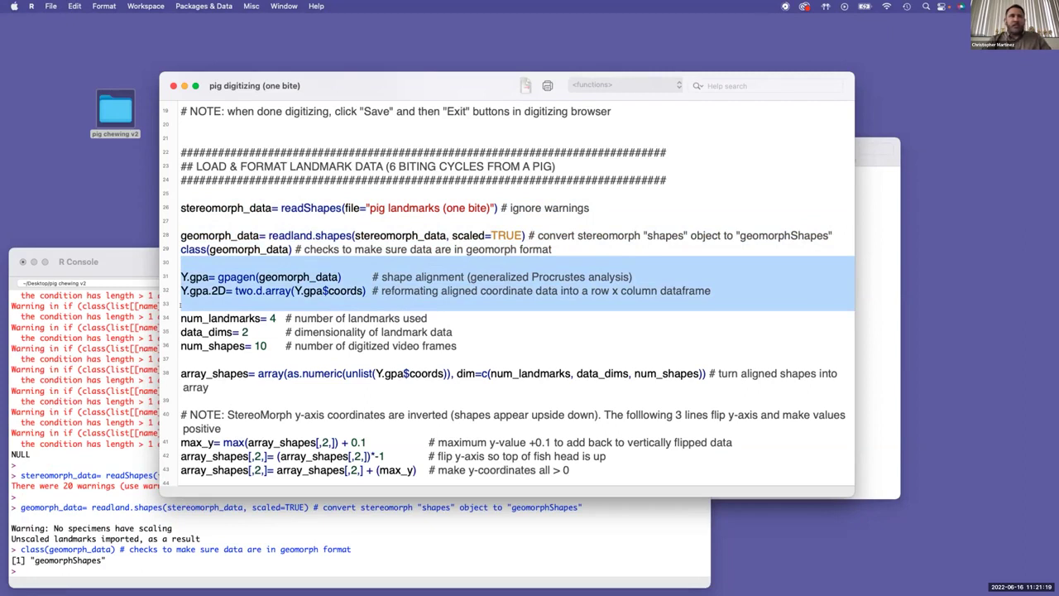
{"action": "left_click_drag", "start_coordinate": [181, 262], "coordinate": [207, 402]}
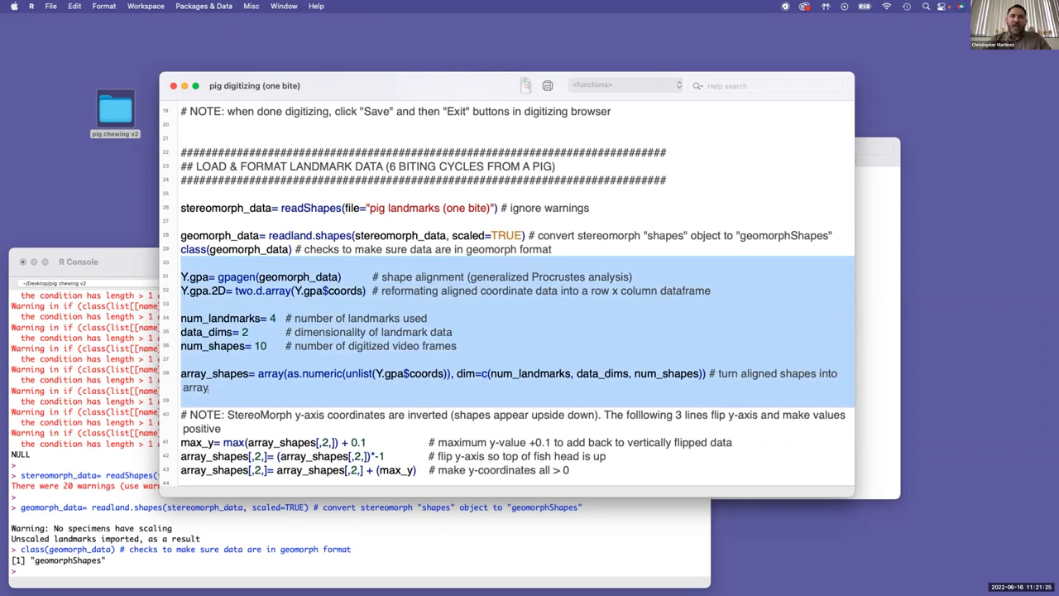
{"action": "key", "text": "super+Return"}
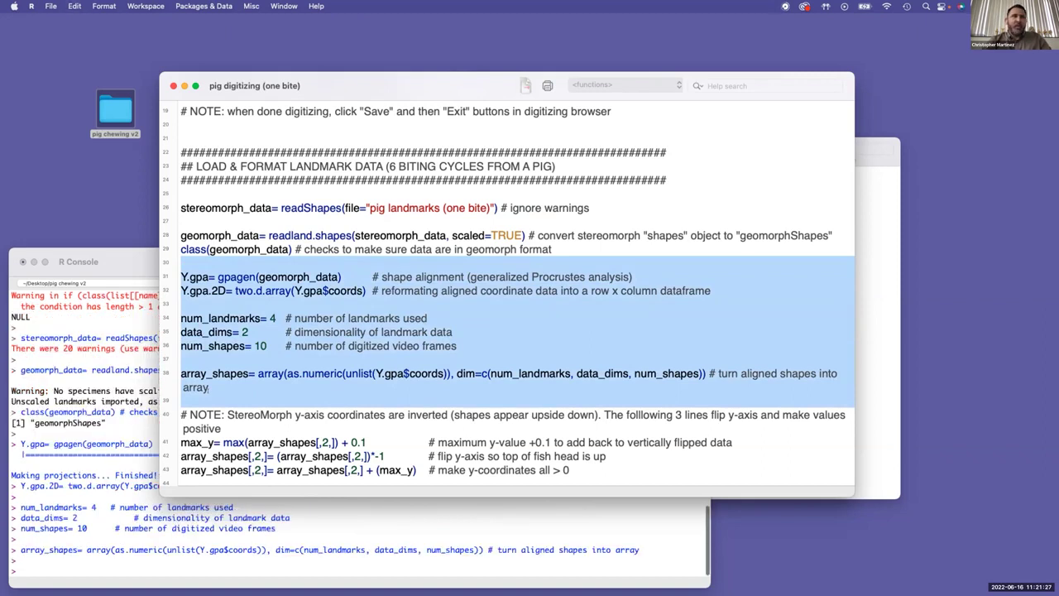
Run the script lines that flip the y-axis coordinates and compute motion_PCA and PC_axes.
{"action": "scroll", "coordinate": [248, 374], "scroll_direction": "down", "scroll_amount": 5}
{"action": "scroll", "coordinate": [248, 375], "scroll_direction": "down", "scroll_amount": 3}
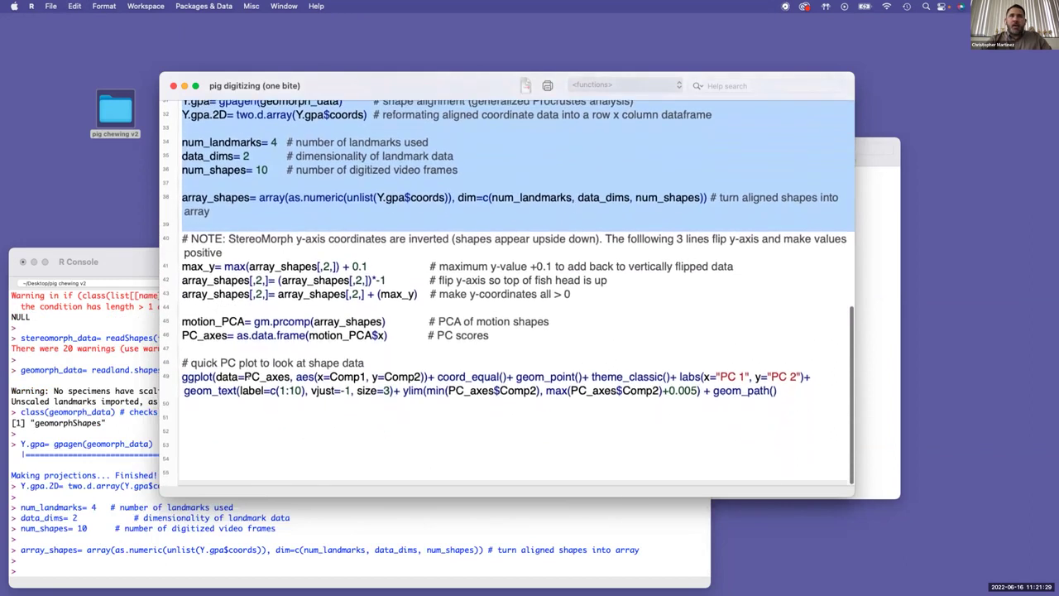
{"action": "left_click_drag", "start_coordinate": [186, 227], "coordinate": [181, 348]}
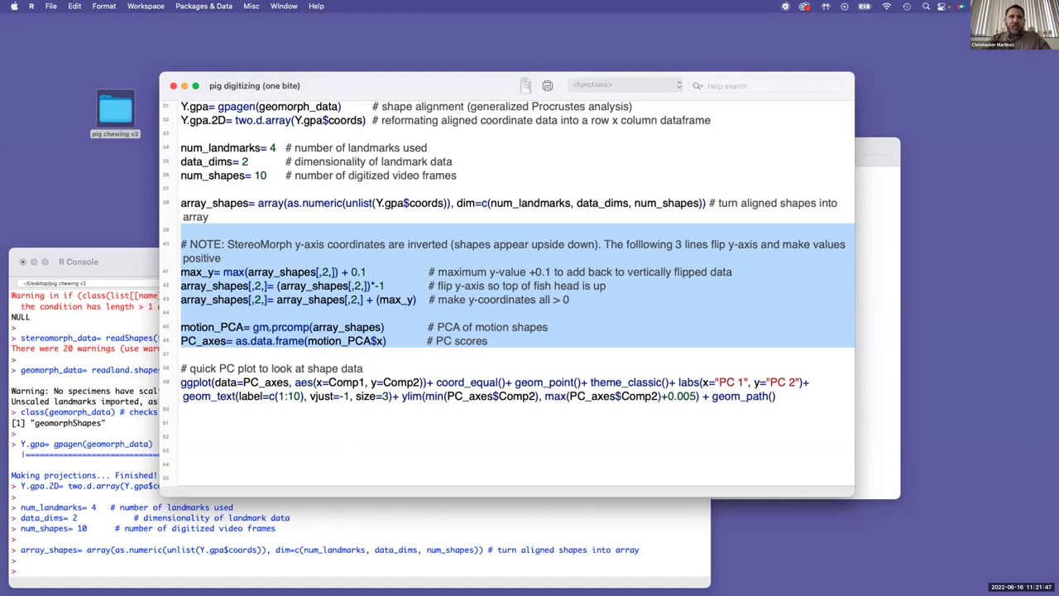
{"action": "key", "text": "super+Return"}
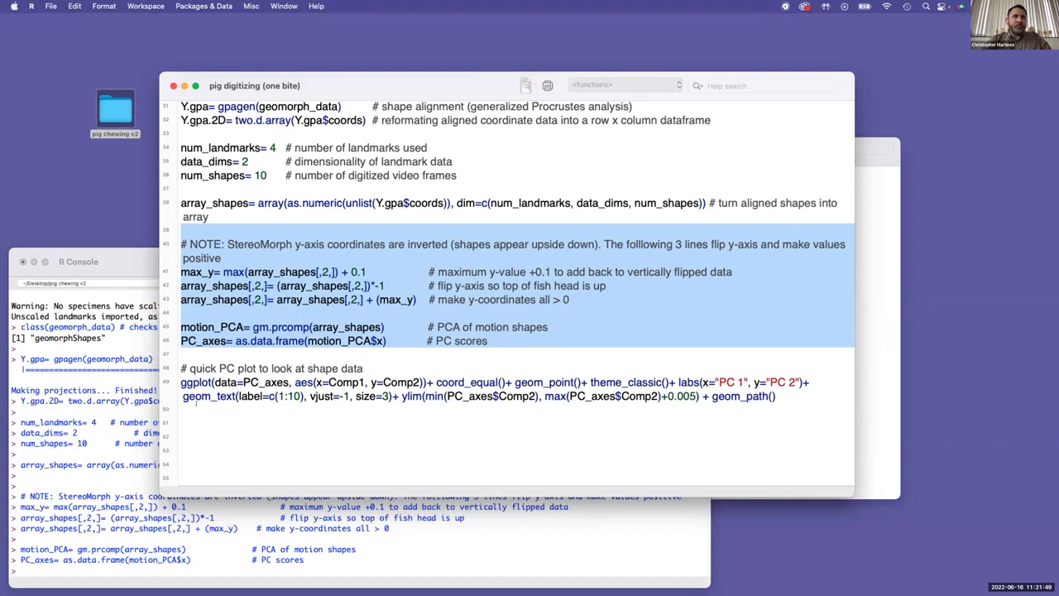
Run the ggplot lines under the quick PC plot comment to plot PC 1 against PC 2.
{"action": "left_click", "coordinate": [191, 381]}
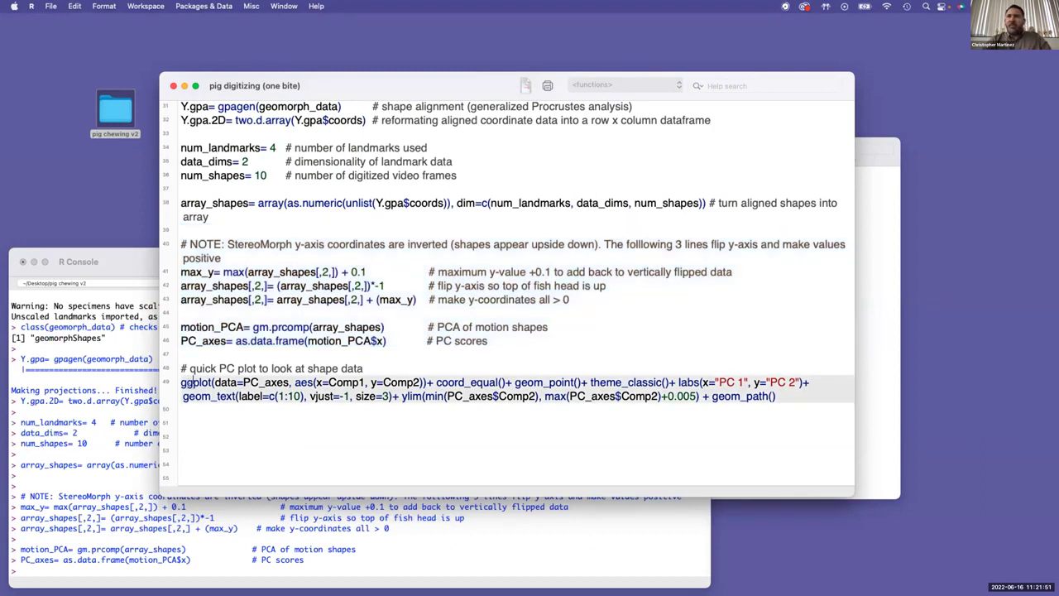
{"action": "left_click_drag", "start_coordinate": [188, 410], "coordinate": [168, 366]}
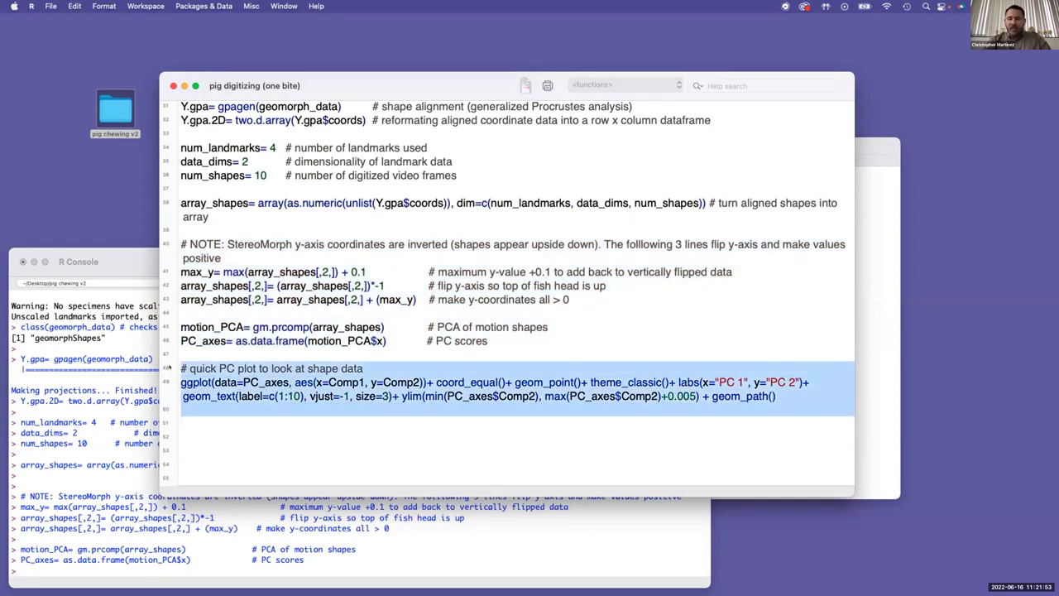
{"action": "key", "text": "super+Return"}
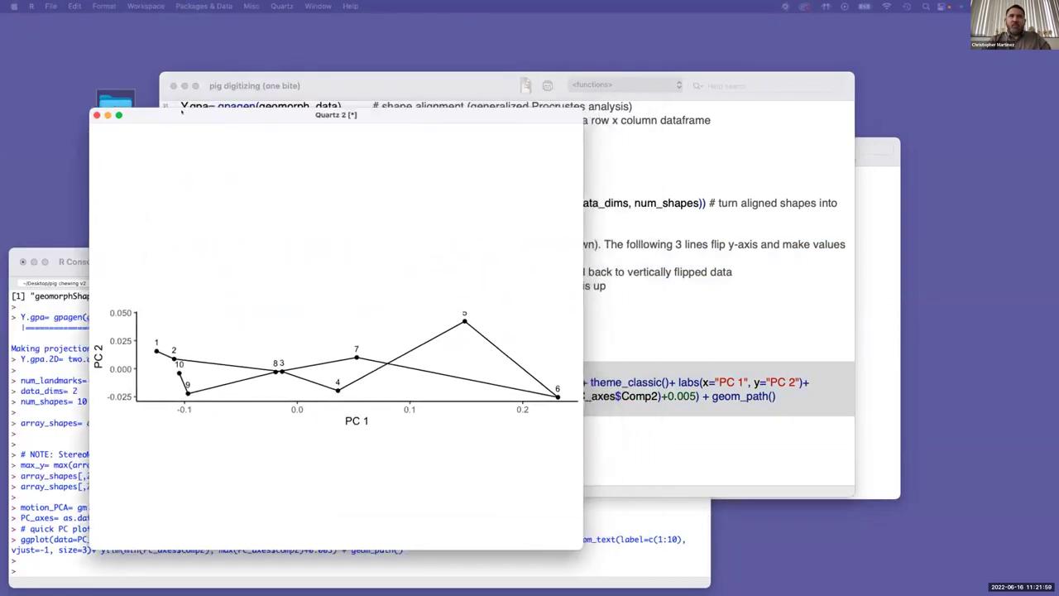
Widen the plot window to examine the chewing motion path across the ten frames, and close it to return to the script.
{"action": "left_click_drag", "start_coordinate": [580, 286], "coordinate": [962, 303]}
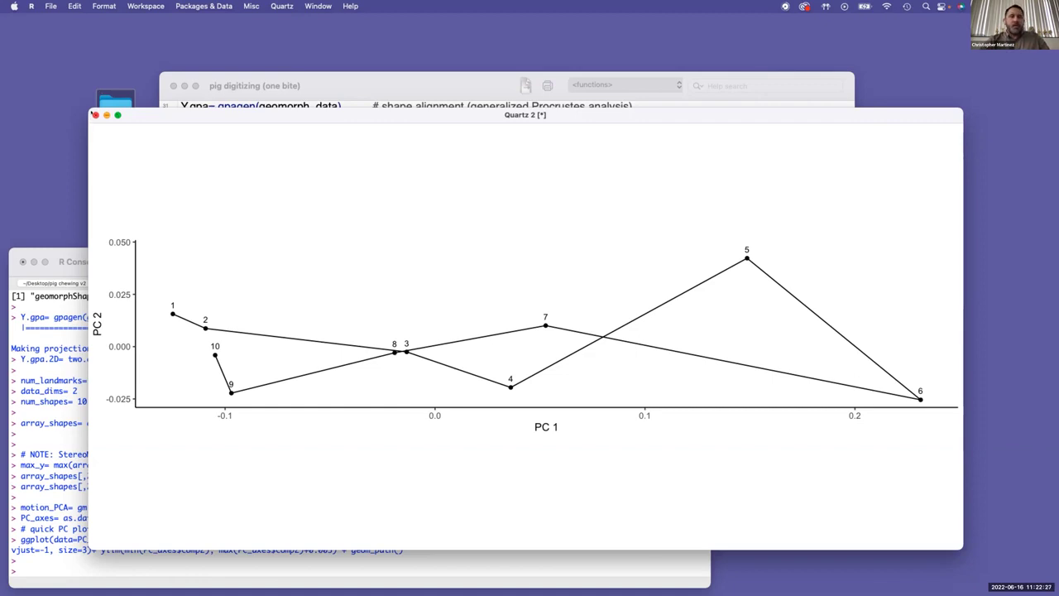
{"action": "left_click", "coordinate": [94, 115]}
{"action": "left_click_drag", "start_coordinate": [364, 75], "coordinate": [388, 75]}
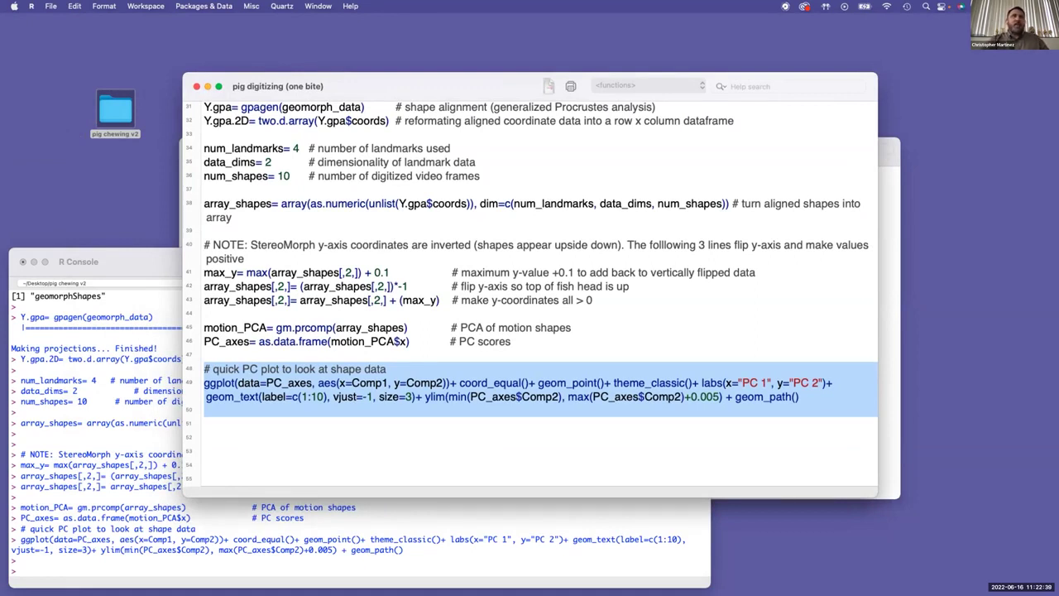
Examine the frame_F0.txt landmark coordinates in the pig landmarks (one bite) folder, close the file and return to the pig chewing v2 folder.
{"action": "left_click_drag", "start_coordinate": [427, 91], "coordinate": [508, 86]}
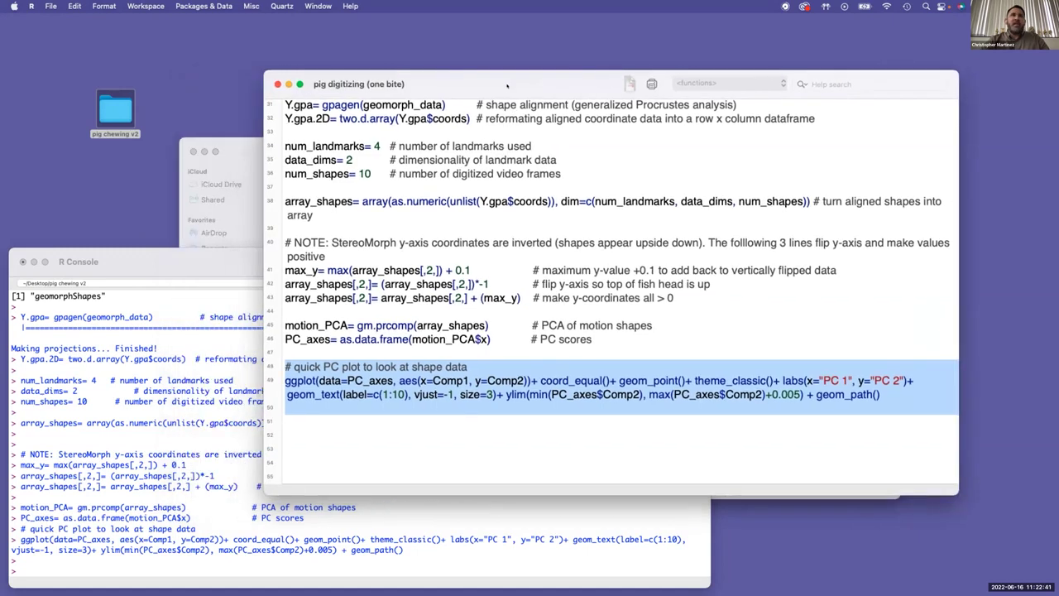
{"action": "left_click", "coordinate": [242, 153]}
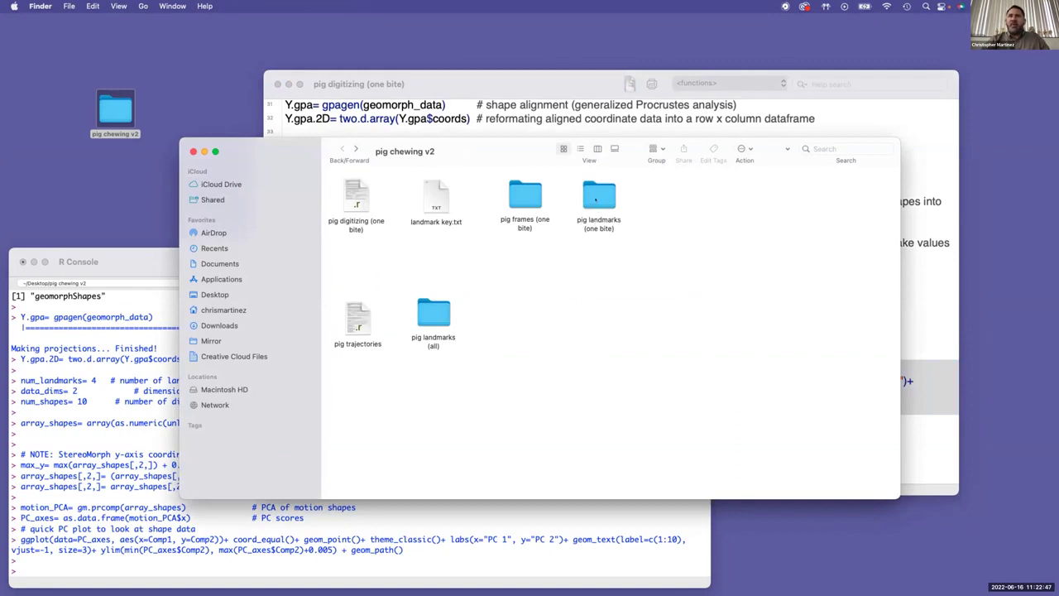
{"action": "double_click", "coordinate": [594, 192]}
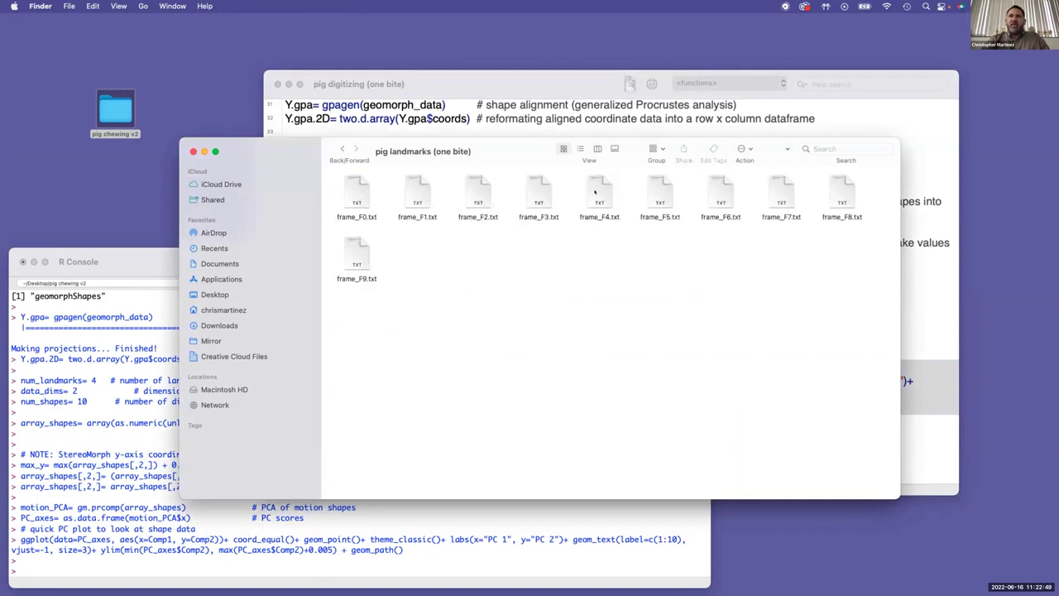
{"action": "left_click_drag", "start_coordinate": [796, 289], "coordinate": [356, 197]}
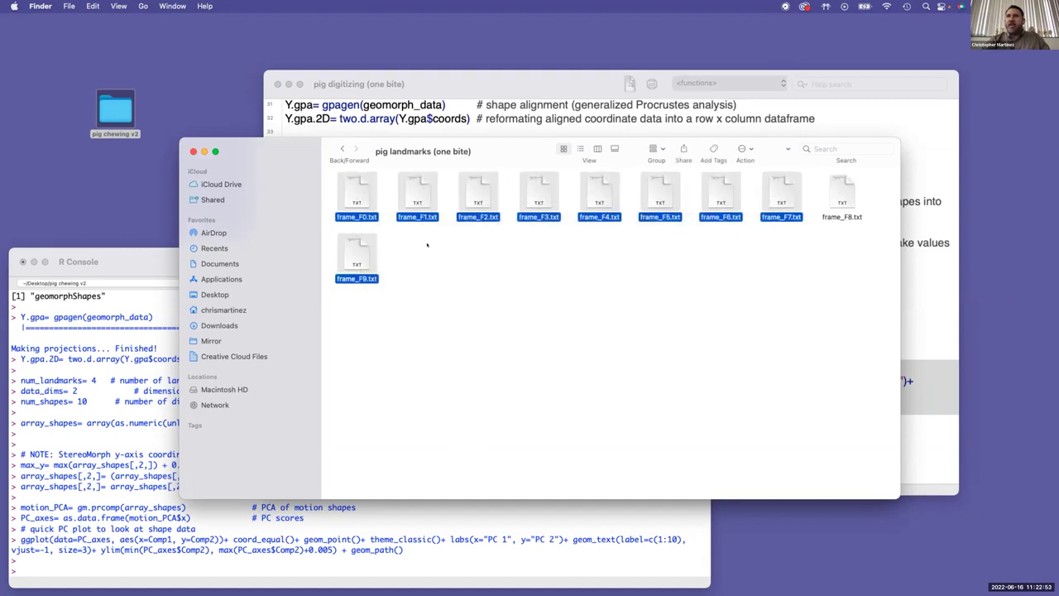
{"action": "left_click", "coordinate": [427, 244]}
{"action": "left_click", "coordinate": [357, 192]}
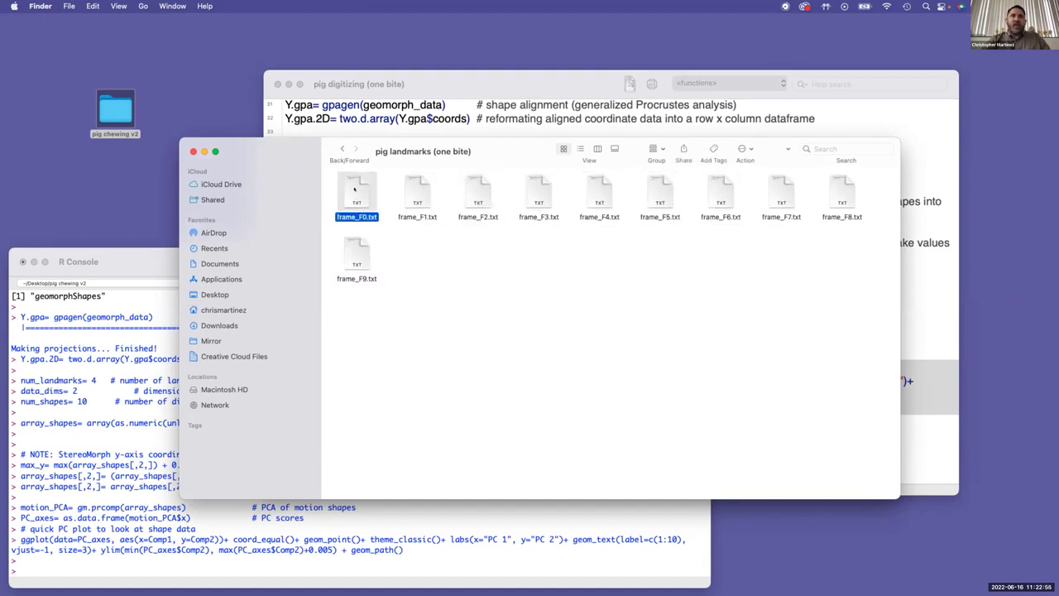
{"action": "double_click", "coordinate": [355, 190]}
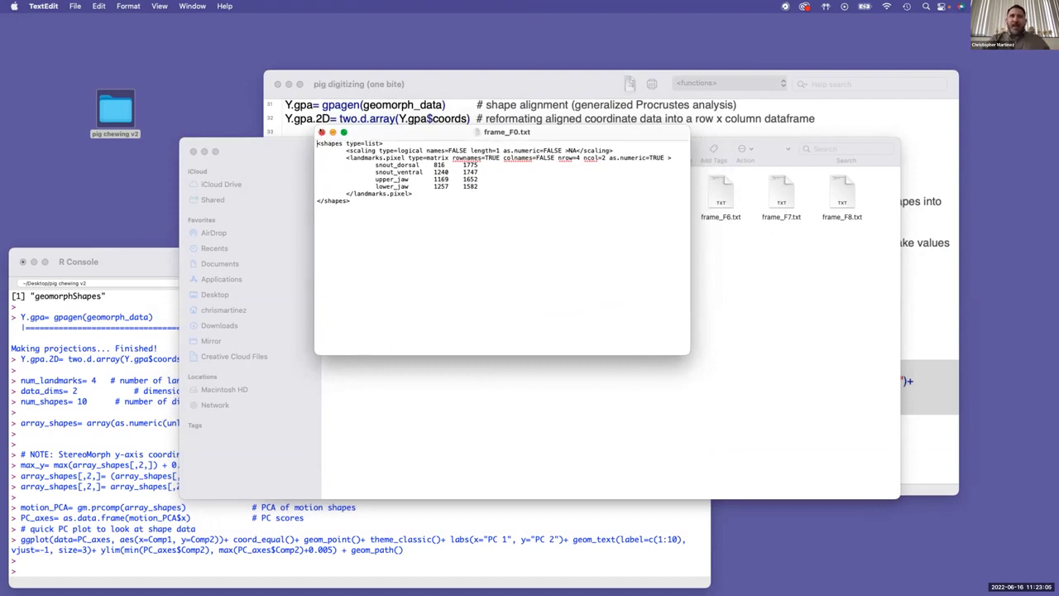
{"action": "left_click", "coordinate": [321, 133]}
{"action": "left_click", "coordinate": [452, 323]}
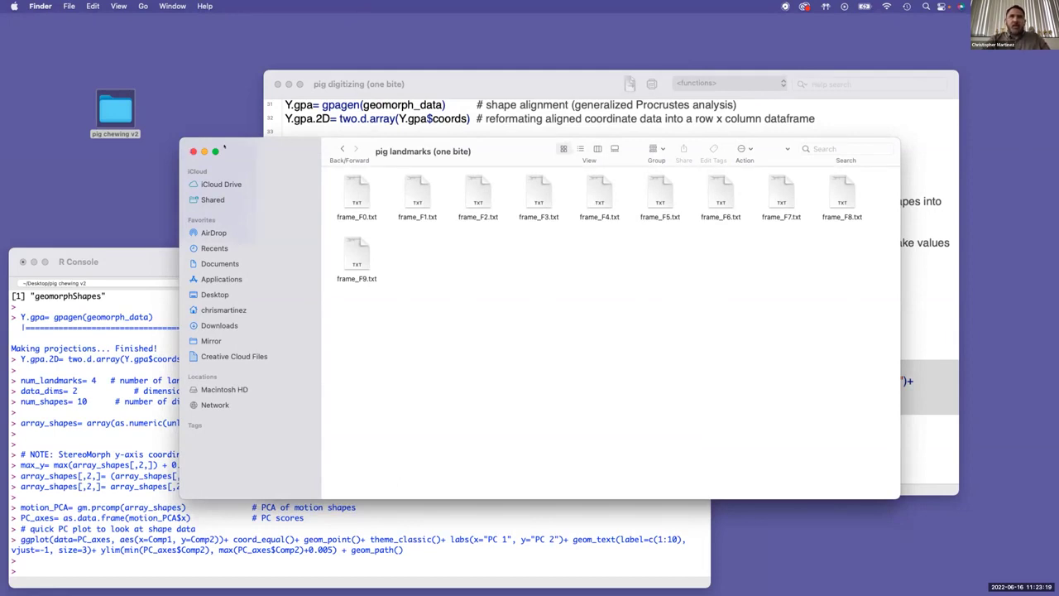
{"action": "left_click", "coordinate": [339, 150]}
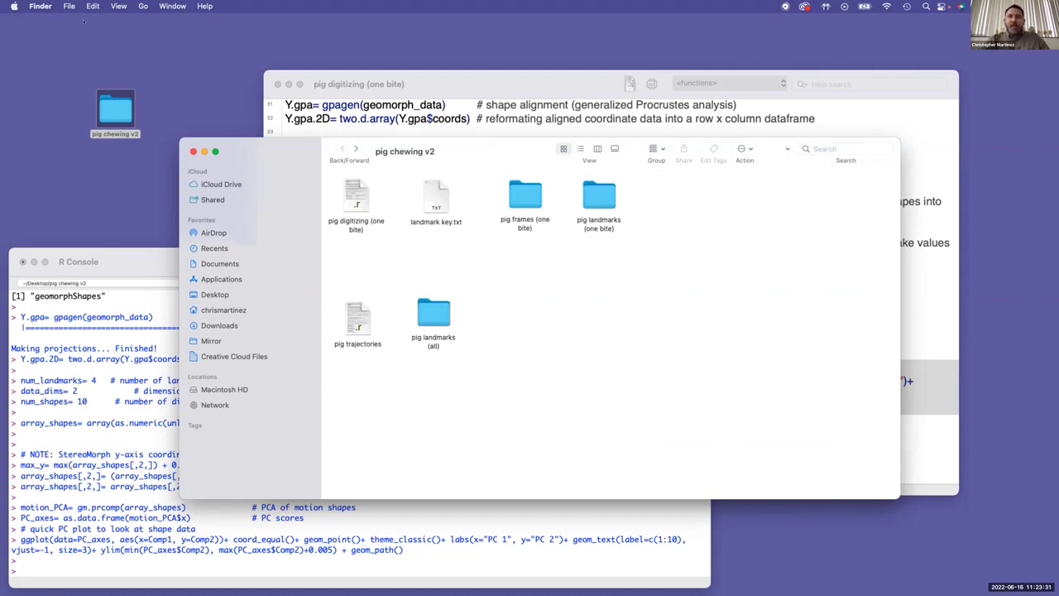
Close the pig digitizing (one bite) script and end the R session without saving the workspace image.
{"action": "left_click", "coordinate": [435, 77]}
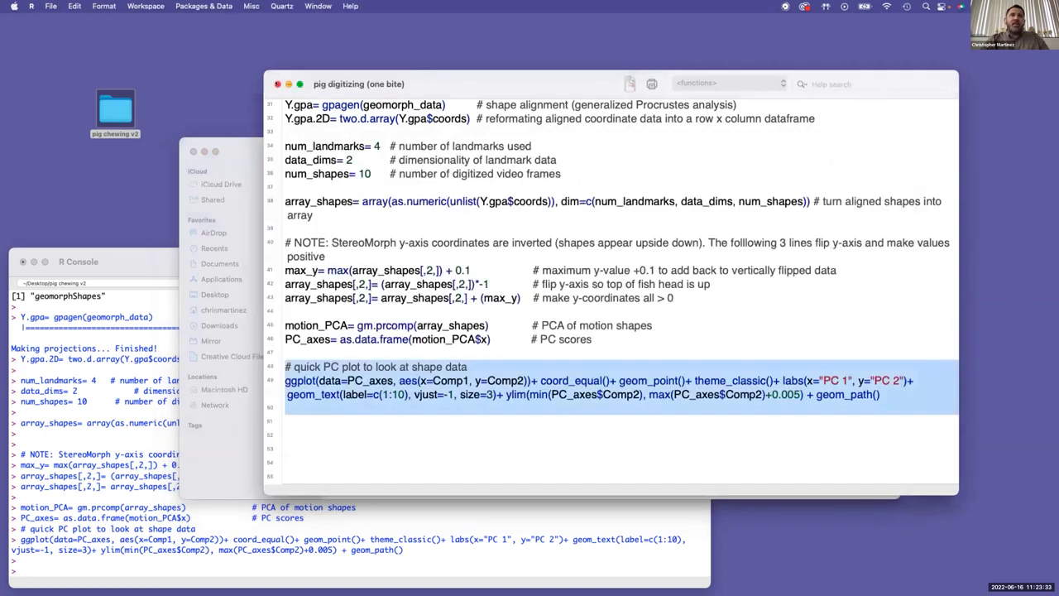
{"action": "left_click", "coordinate": [277, 83]}
{"action": "left_click", "coordinate": [24, 262]}
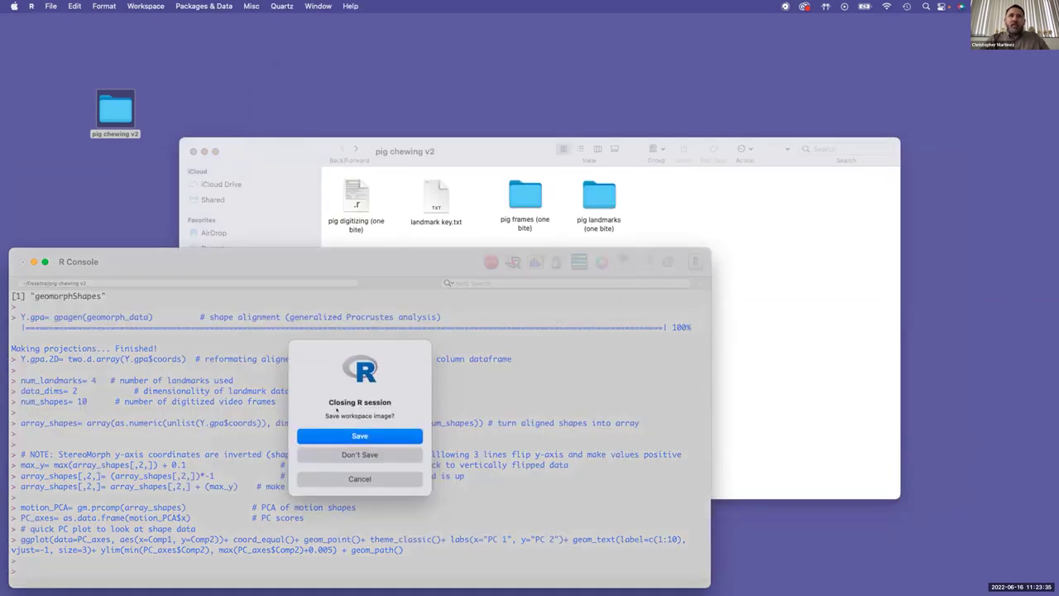
{"action": "left_click", "coordinate": [359, 455]}
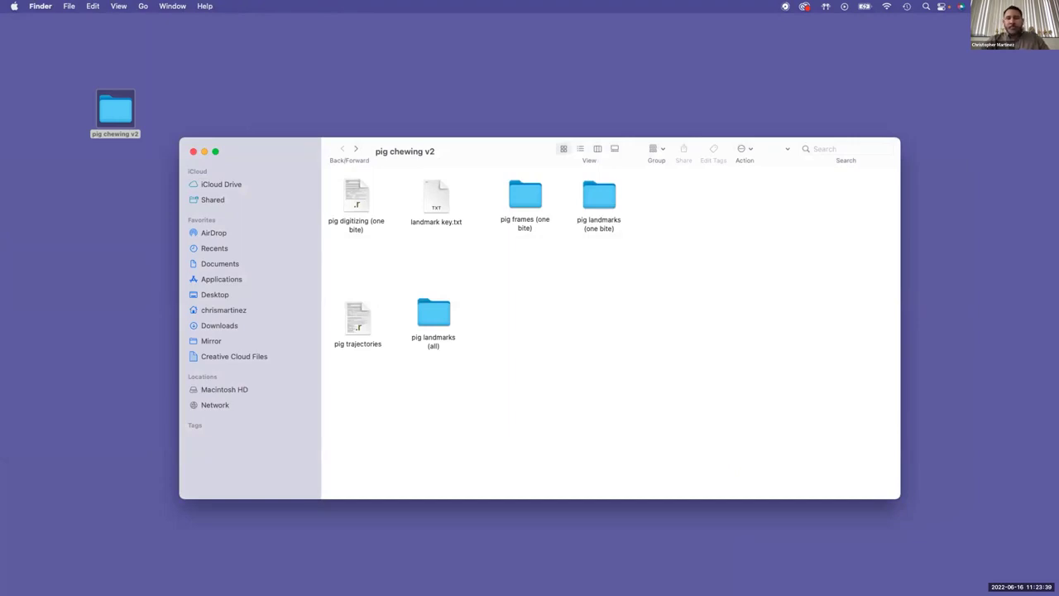
Look through the frame landmark files in the pig landmarks (all) folder and return to the pig chewing v2 folder.
{"action": "left_click_drag", "start_coordinate": [284, 147], "coordinate": [296, 139]}
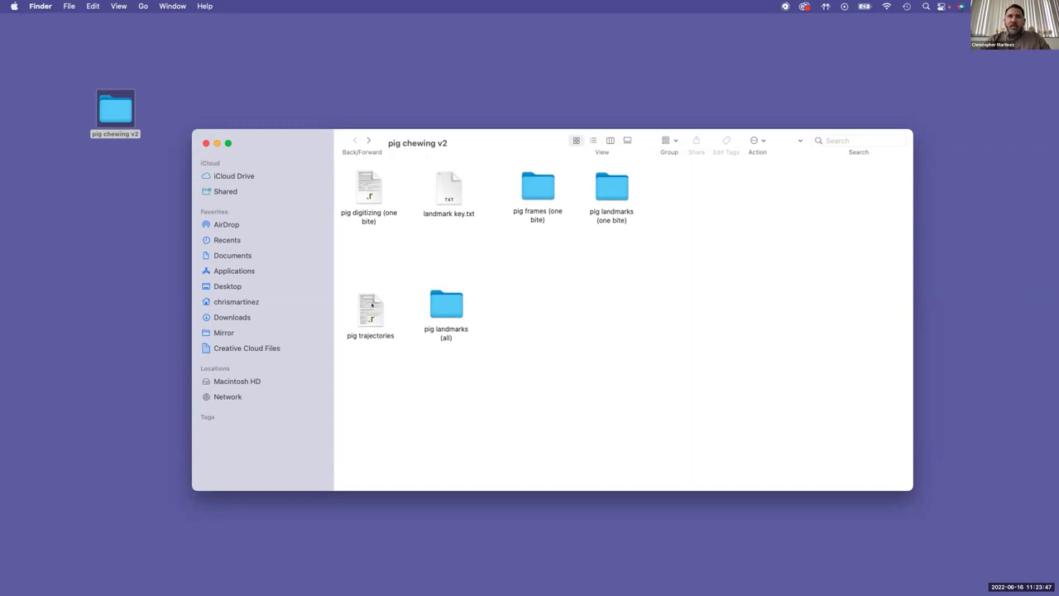
{"action": "left_click_drag", "start_coordinate": [442, 305], "coordinate": [443, 314]}
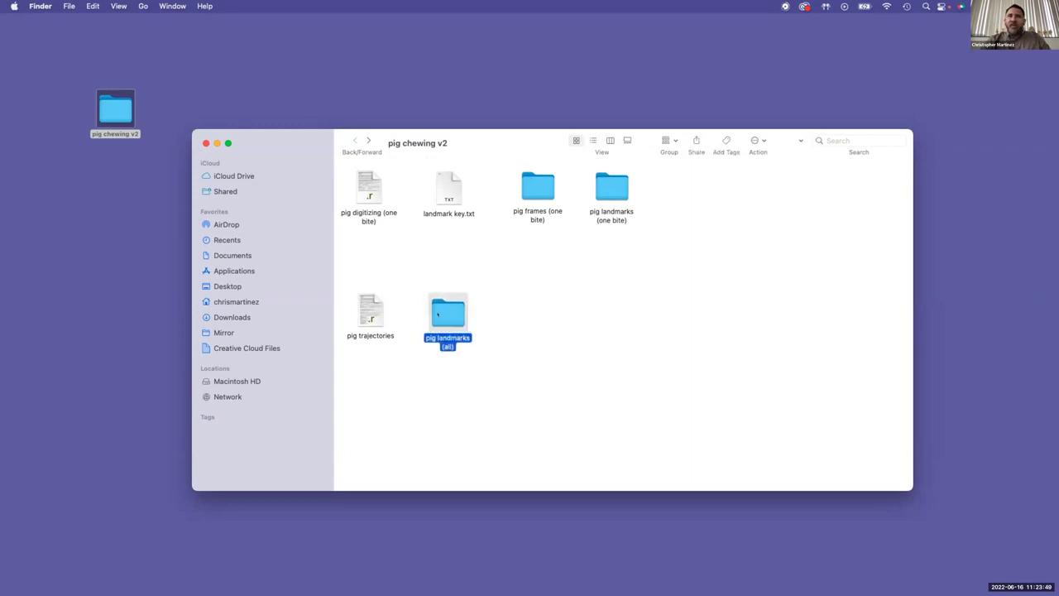
{"action": "double_click", "coordinate": [438, 313]}
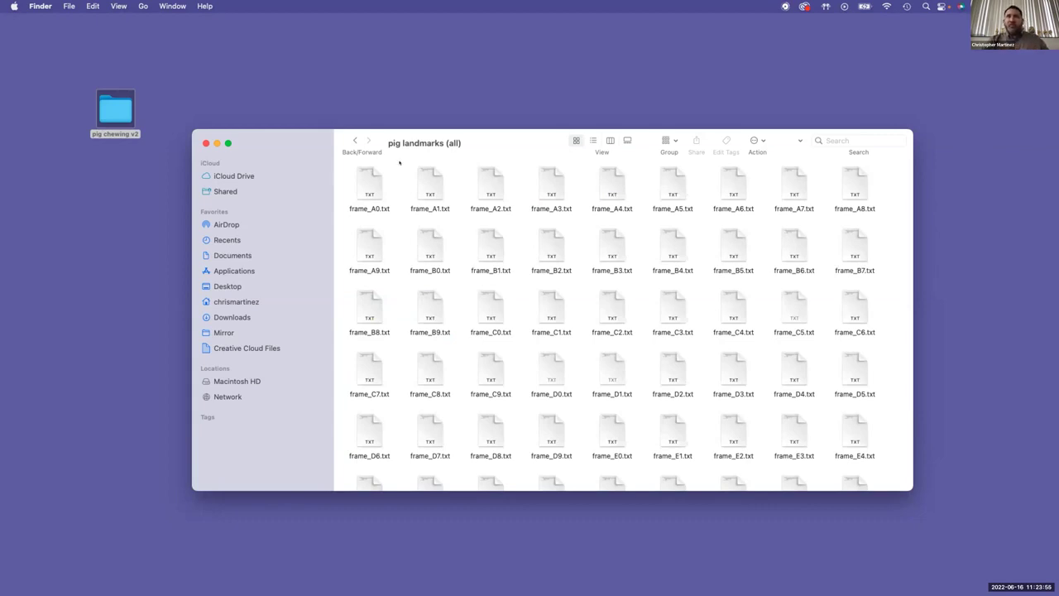
{"action": "left_click", "coordinate": [354, 139]}
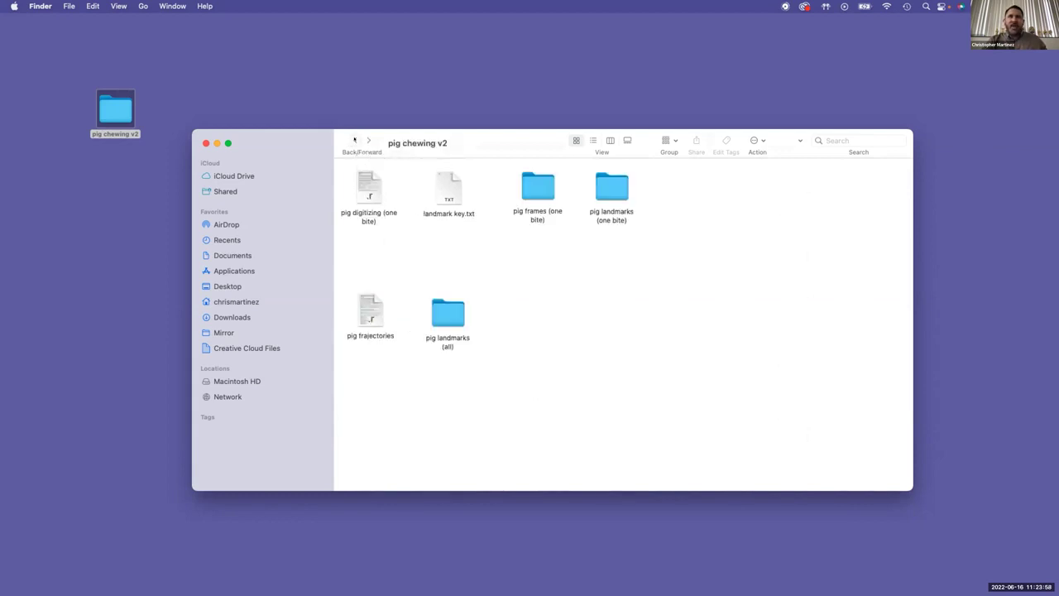
Open the pig trajectories script in R and run its lines loading the geomorph, ggplot2 and StereoMorph packages.
{"action": "double_click", "coordinate": [365, 304]}
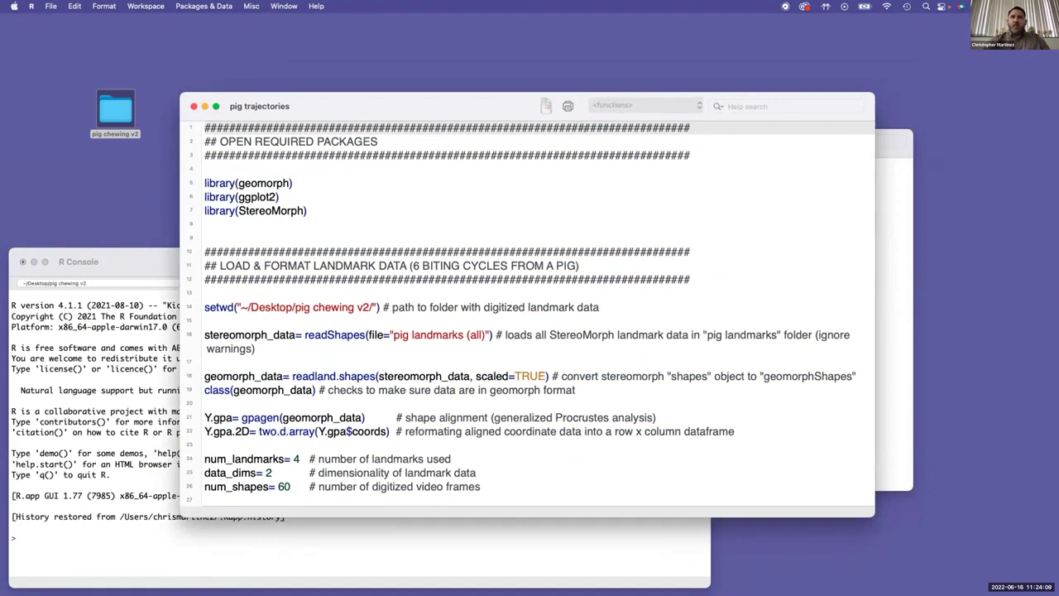
{"action": "left_click_drag", "start_coordinate": [365, 211], "coordinate": [263, 182]}
{"action": "key", "text": "super+Return"}
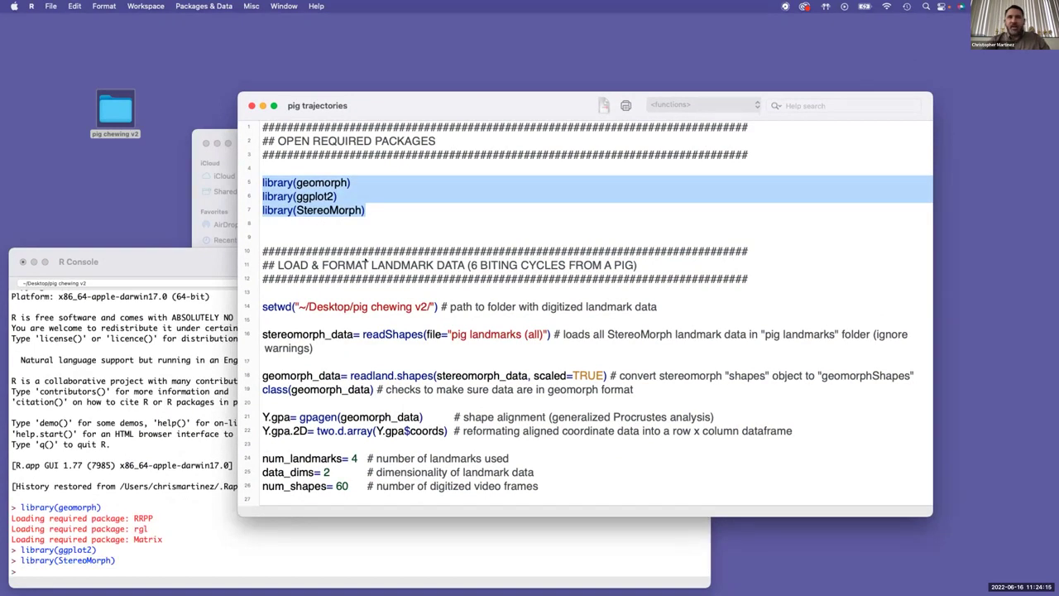
Run the script lines from setwd through the class check to load pig landmarks (all) and convert it to geomorph format.
{"action": "scroll", "coordinate": [367, 264], "scroll_direction": "down", "scroll_amount": 3}
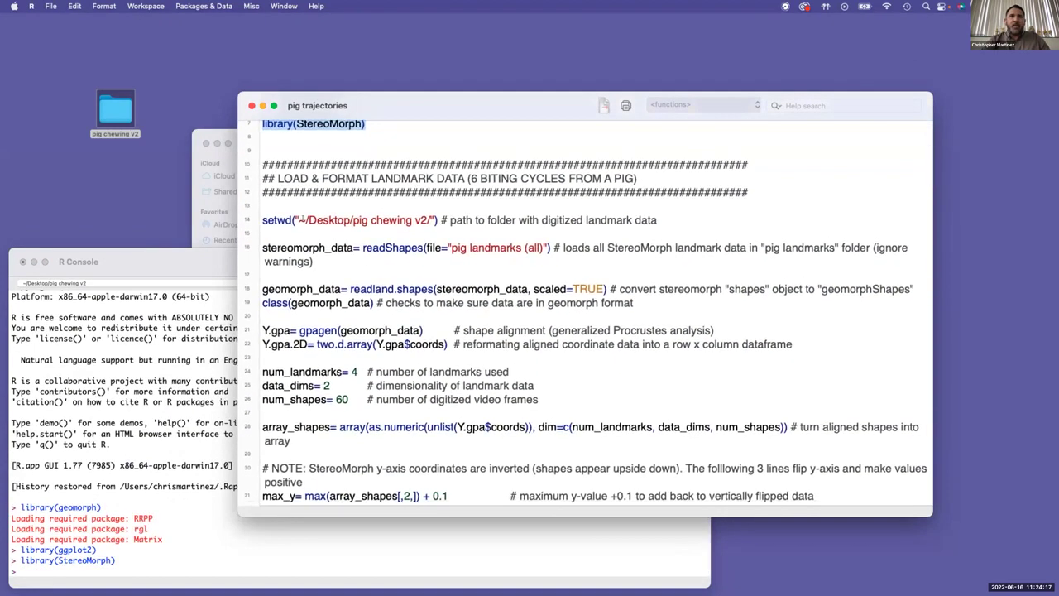
{"action": "left_click_drag", "start_coordinate": [269, 205], "coordinate": [276, 315]}
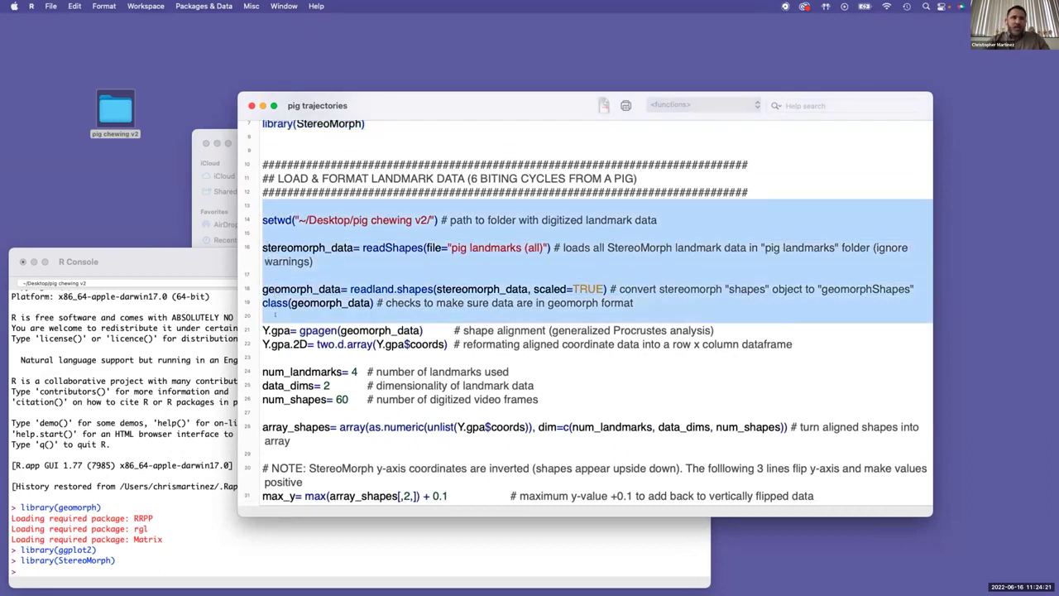
{"action": "key", "text": "super+Return"}
Run the lines from the gpagen alignment through the array_shapes conversion, with 4 landmarks, 2 dimensions and 60 shapes.
{"action": "scroll", "coordinate": [275, 315], "scroll_direction": "down", "scroll_amount": 3}
{"action": "left_click_drag", "start_coordinate": [267, 228], "coordinate": [268, 313]}
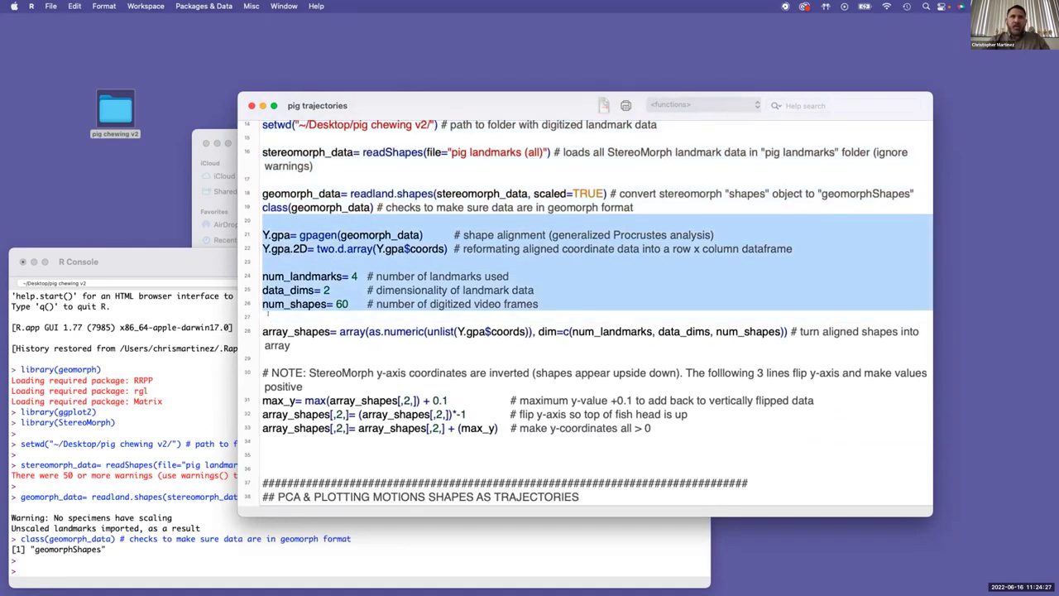
{"action": "left_click_drag", "start_coordinate": [301, 349], "coordinate": [242, 234]}
{"action": "key", "text": "super+Return"}
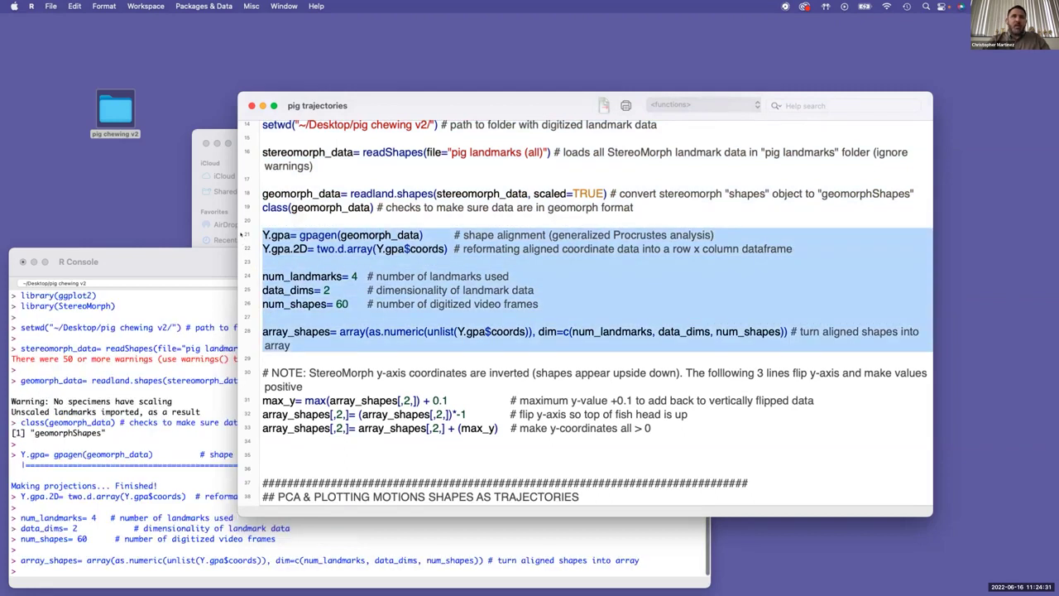
Run the max_y and array_shapes lines that flip the y-axis coordinates and make them positive.
{"action": "scroll", "coordinate": [373, 258], "scroll_direction": "down", "scroll_amount": 5}
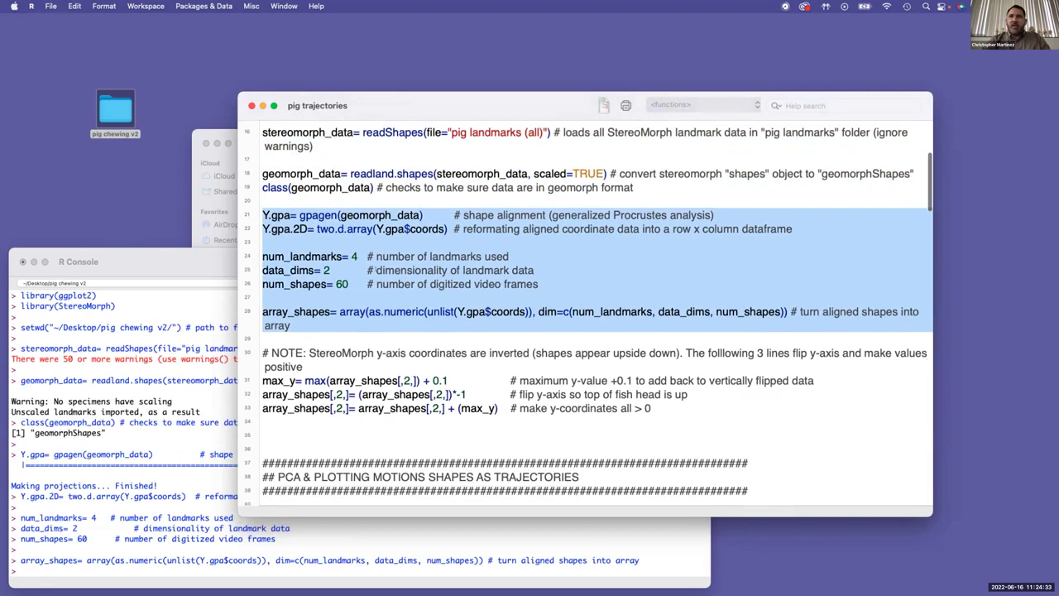
{"action": "left_click_drag", "start_coordinate": [311, 385], "coordinate": [249, 297]}
{"action": "key", "text": "super+Return"}
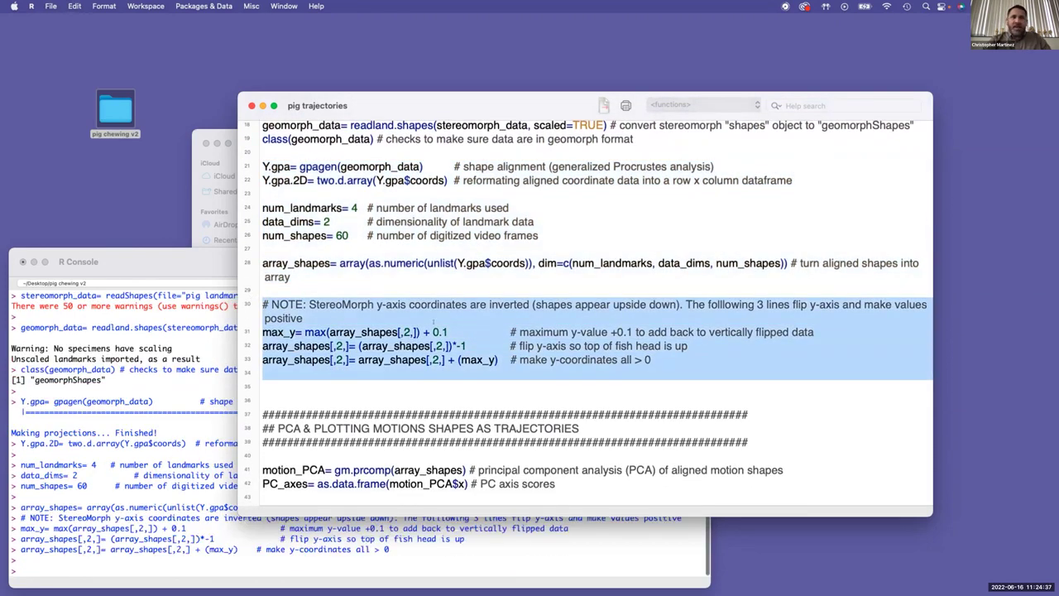
Run the motion_PCA and PC_axes lines to compute the principal component analysis of the aligned motion shapes.
{"action": "scroll", "coordinate": [433, 321], "scroll_direction": "down", "scroll_amount": 10}
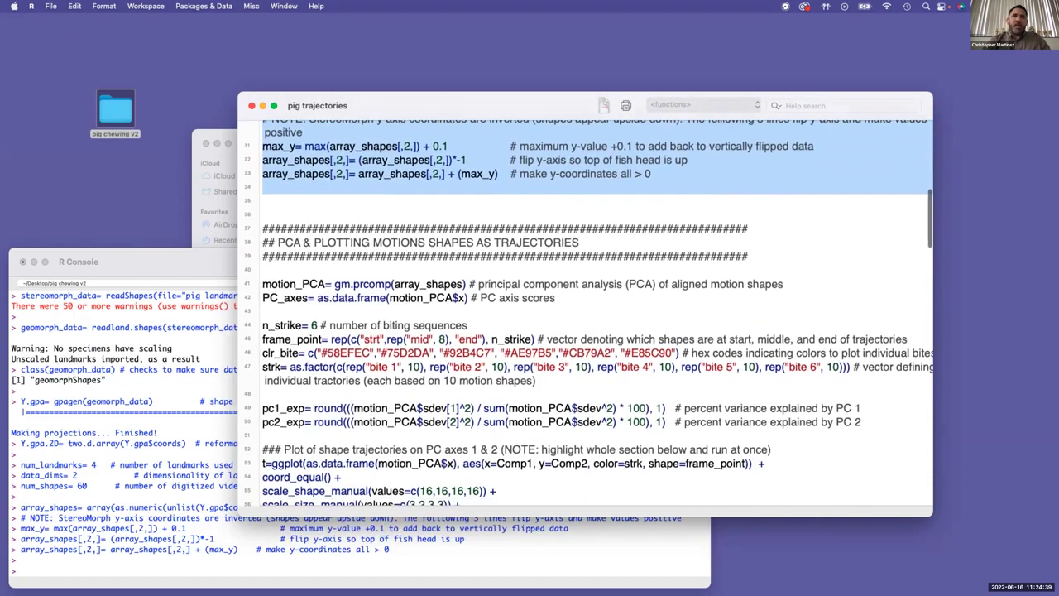
{"action": "left_click_drag", "start_coordinate": [261, 264], "coordinate": [266, 311]}
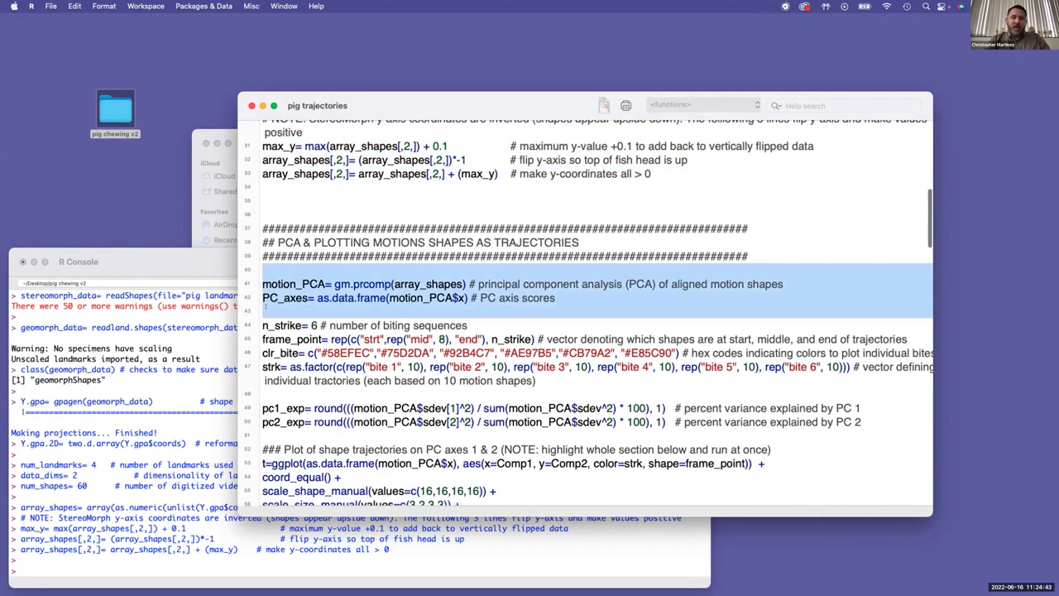
{"action": "key", "text": "super+Return"}
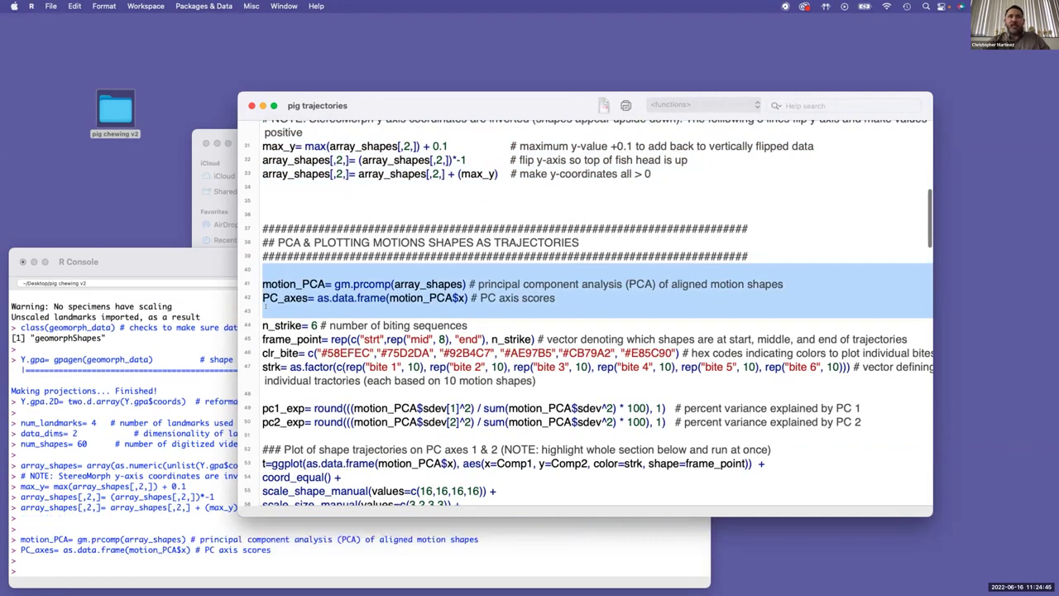
Run the lines from n_strike= 6 through pc2_exp, defining frame points, bite colors, bite factors and percent variance for both PCs.
{"action": "scroll", "coordinate": [389, 297], "scroll_direction": "down", "scroll_amount": 4}
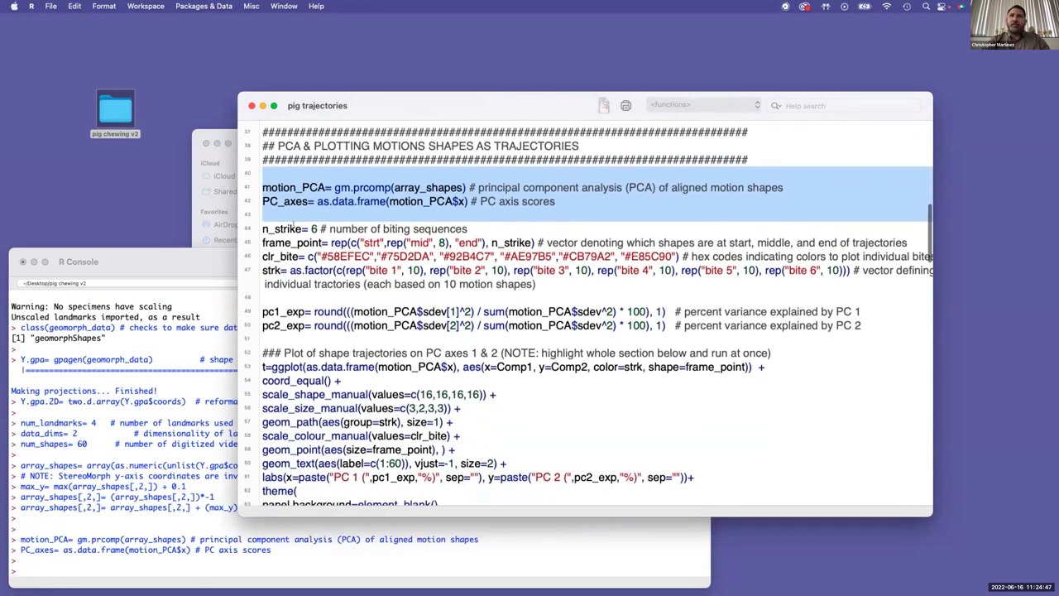
{"action": "left_click_drag", "start_coordinate": [264, 215], "coordinate": [267, 332]}
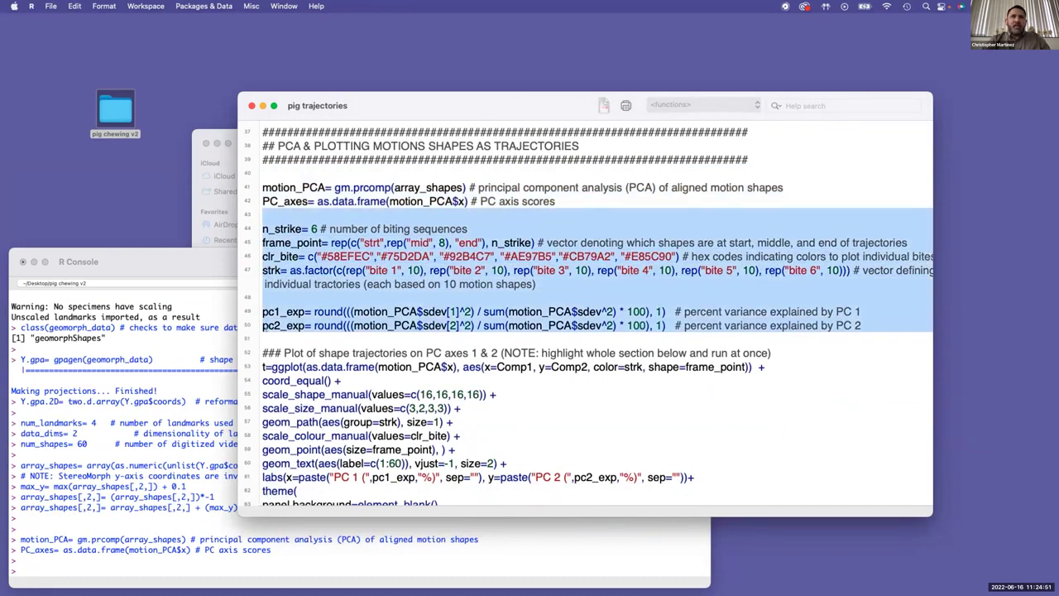
{"action": "key", "text": "super+Return"}
Run the whole ggplot section that plots the shape trajectories on PC axes 1 & 2, and widen the resulting plot window.
{"action": "scroll", "coordinate": [588, 312], "scroll_direction": "down", "scroll_amount": 5}
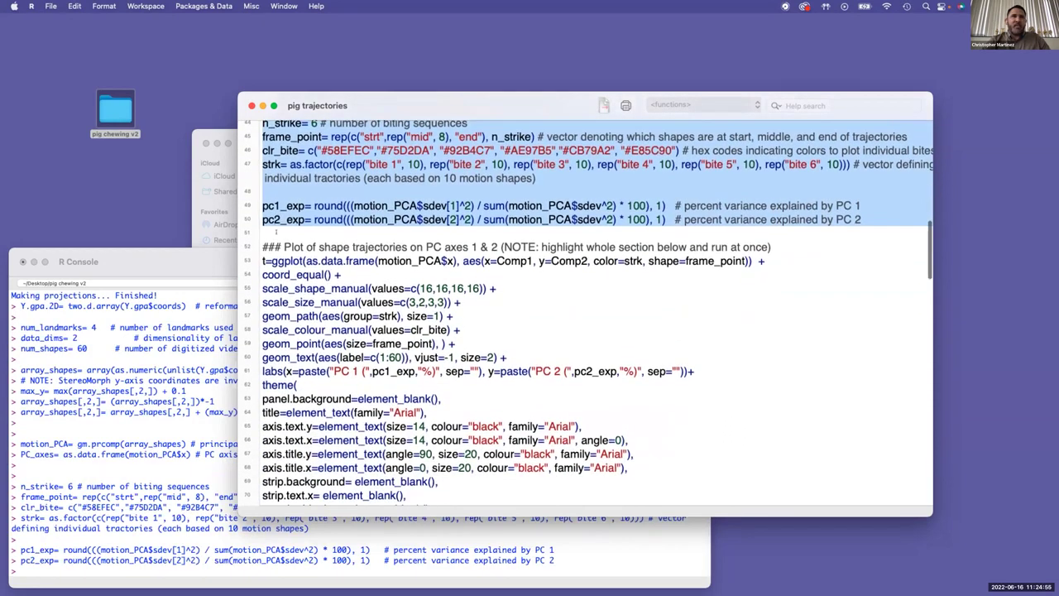
{"action": "left_click_drag", "start_coordinate": [267, 234], "coordinate": [276, 436]}
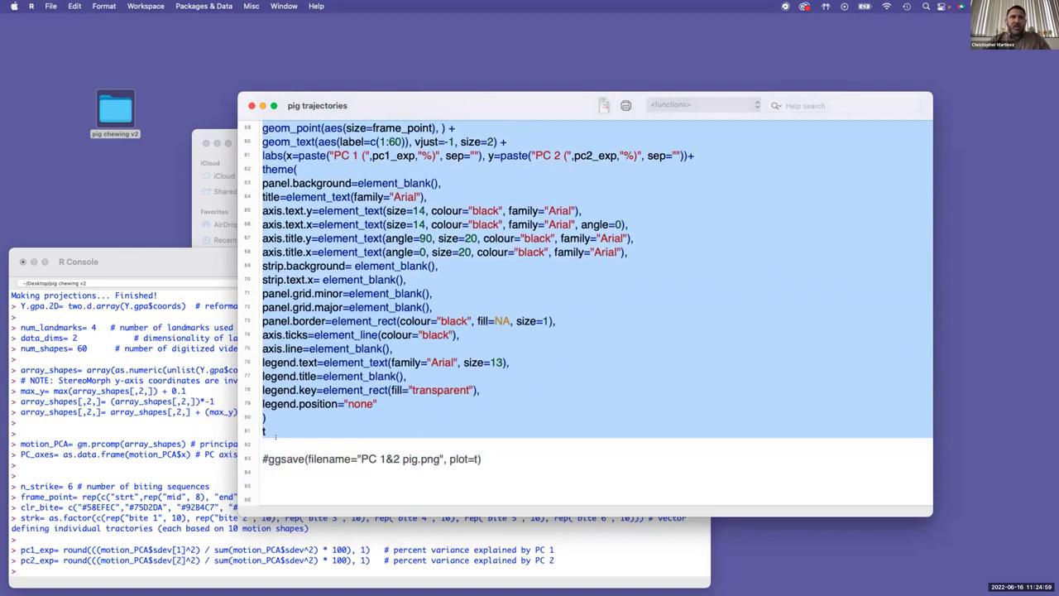
{"action": "key", "text": "super+Return"}
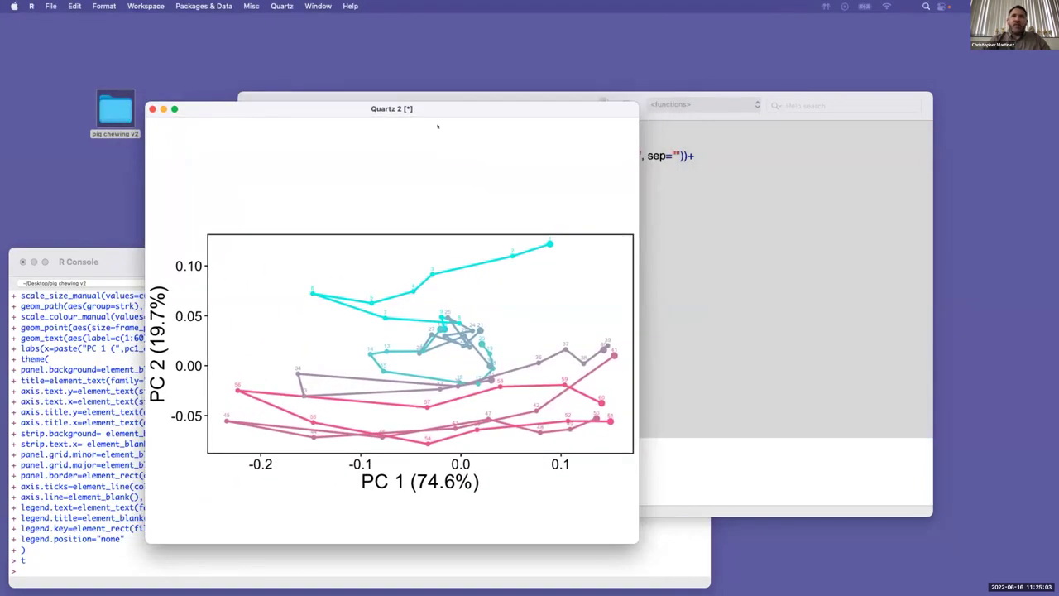
{"action": "left_click_drag", "start_coordinate": [637, 191], "coordinate": [921, 226]}
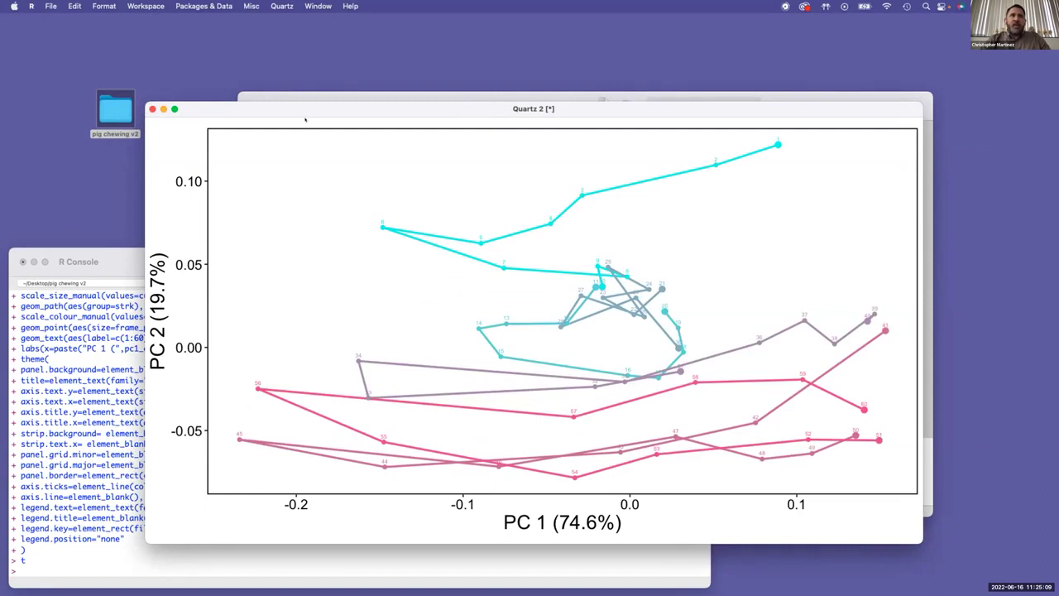
{"action": "left_click_drag", "start_coordinate": [306, 108], "coordinate": [297, 110]}
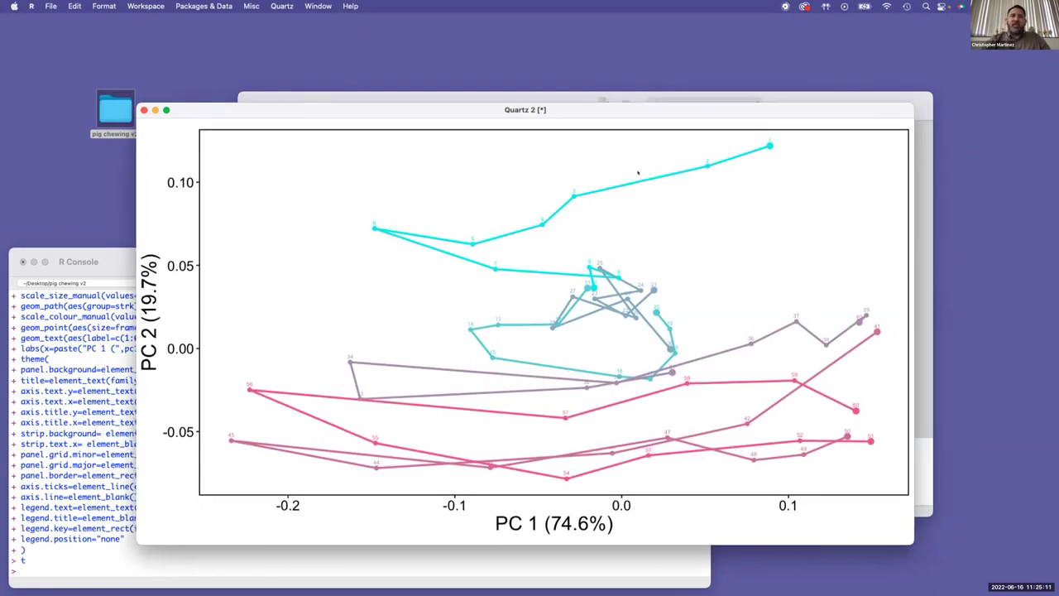